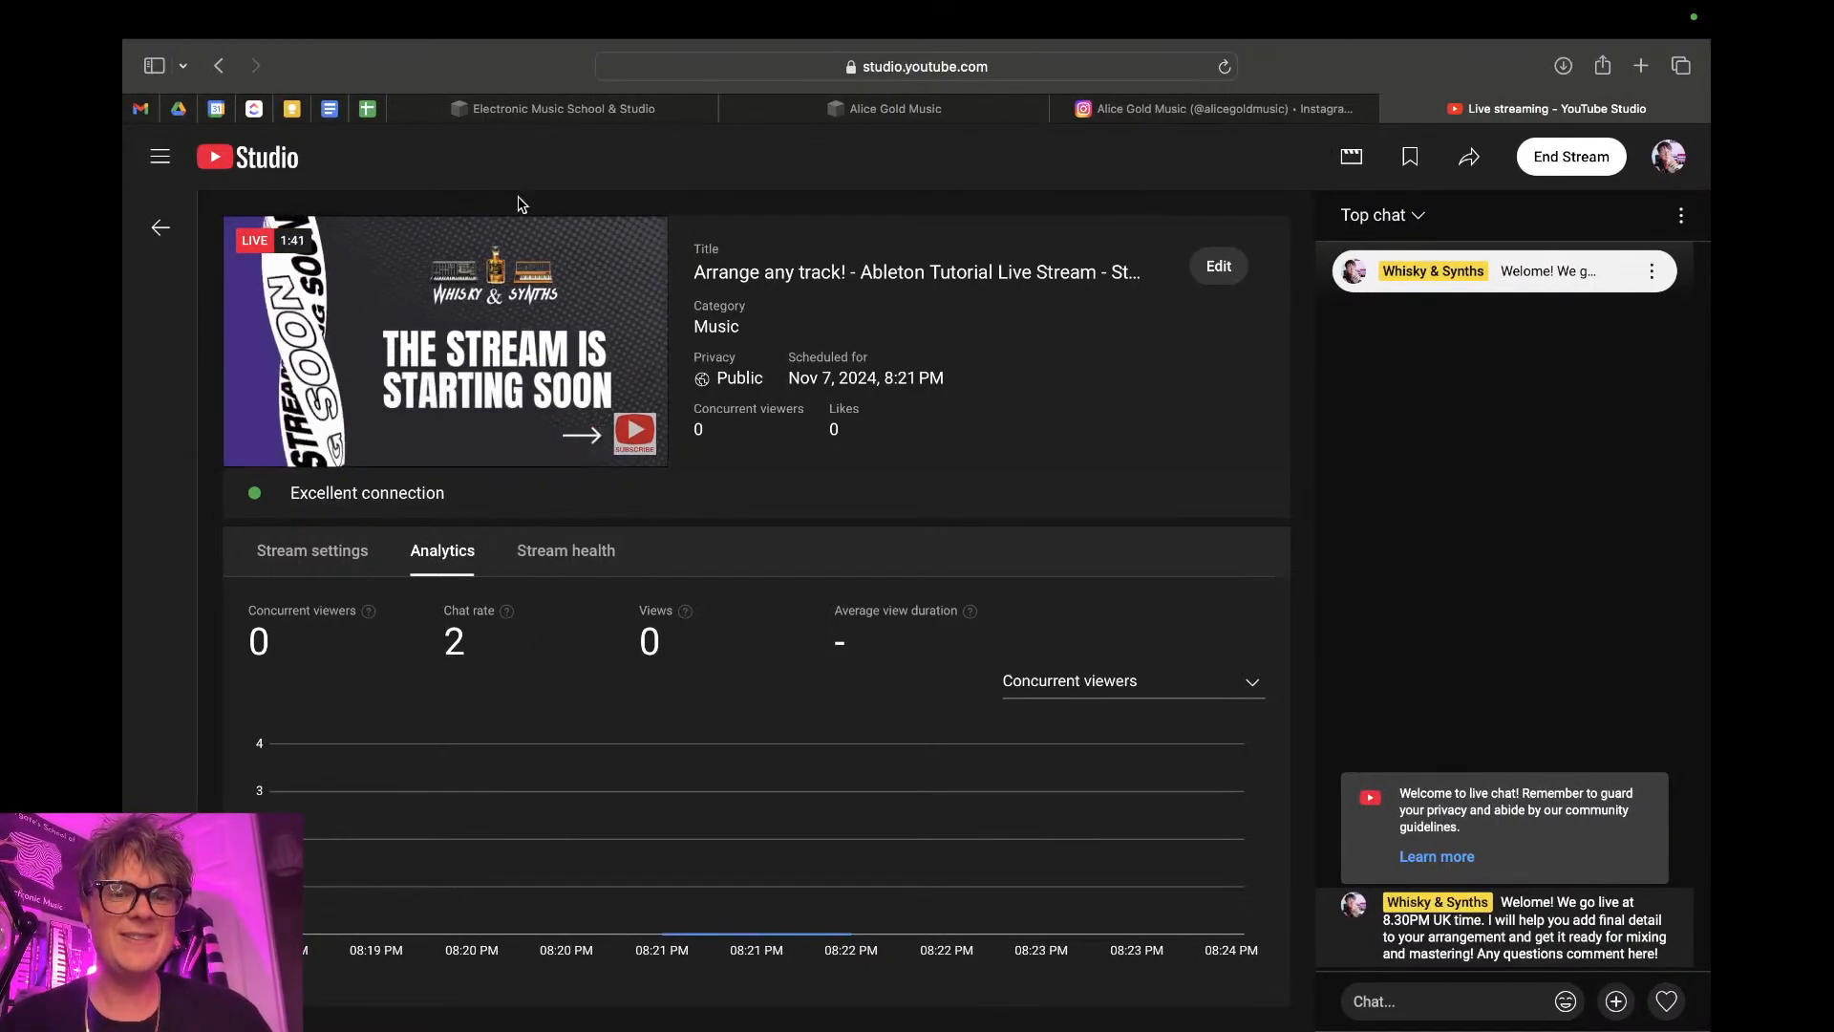
- Switch from the YouTube Studio stream page to the Ableton Live project
key("ctrl+Right")
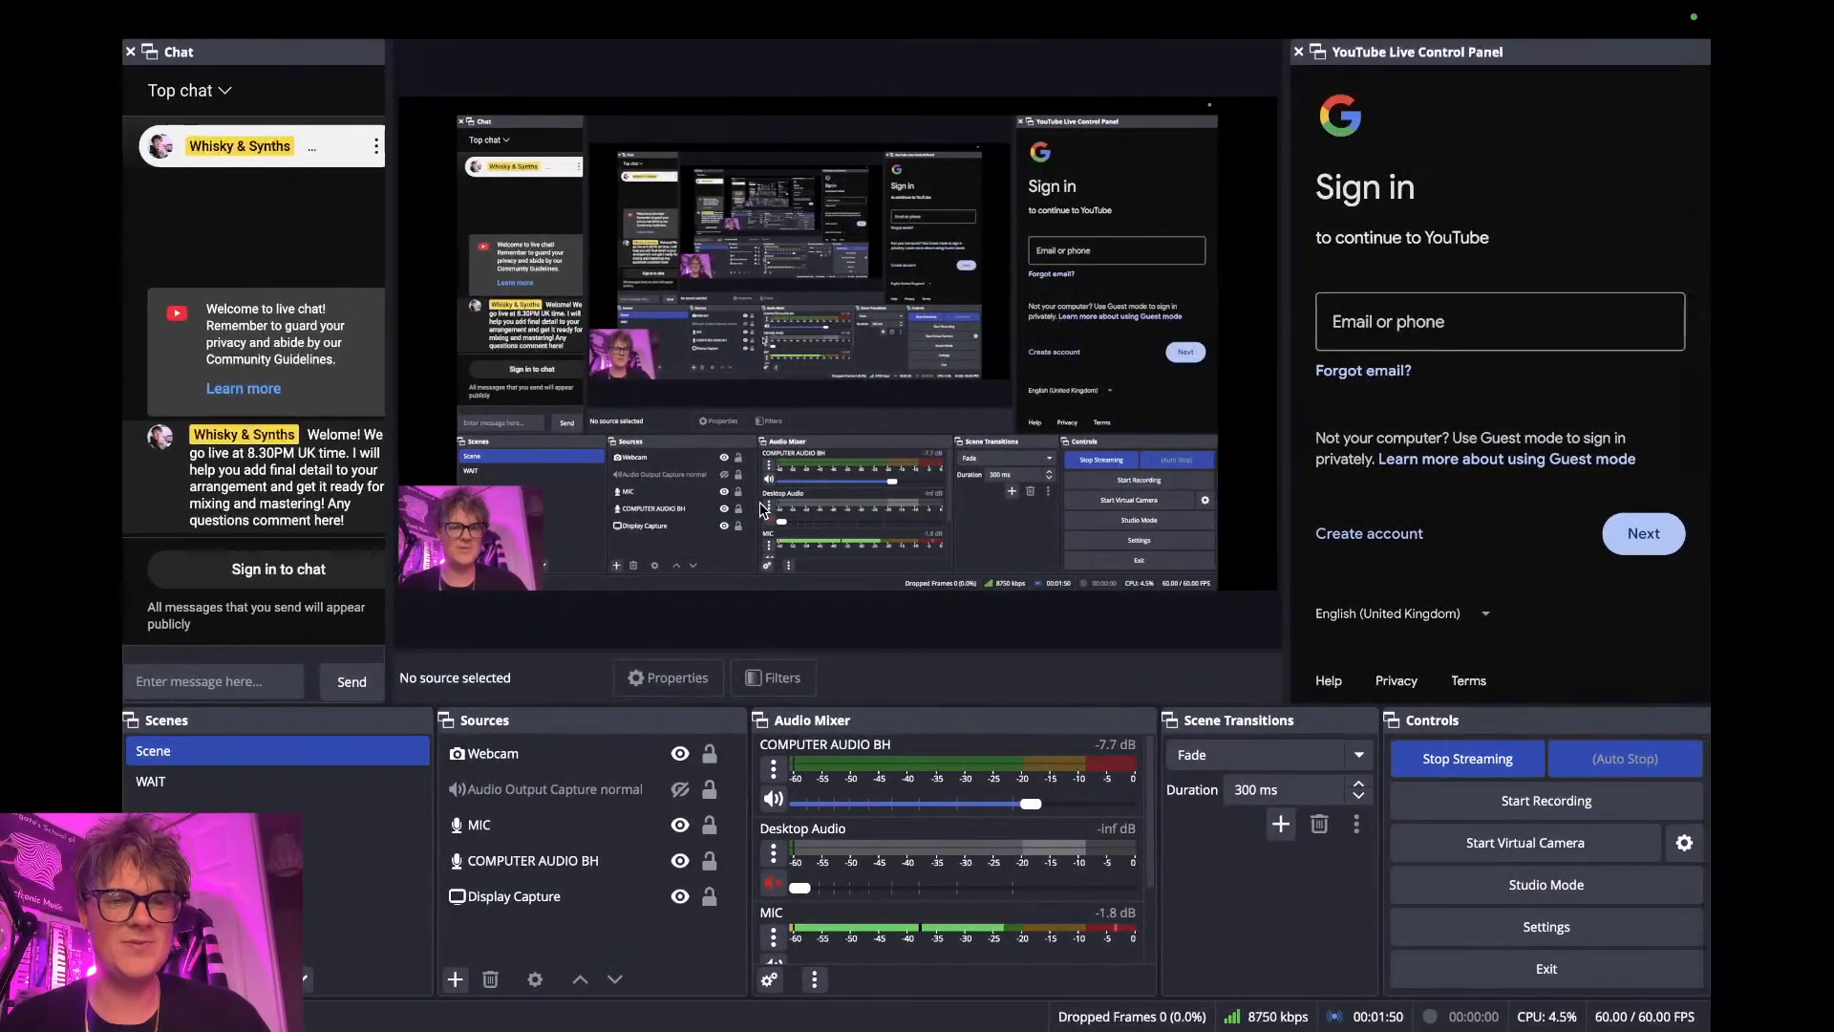
key("ctrl+Left")
key("ctrl+Left")
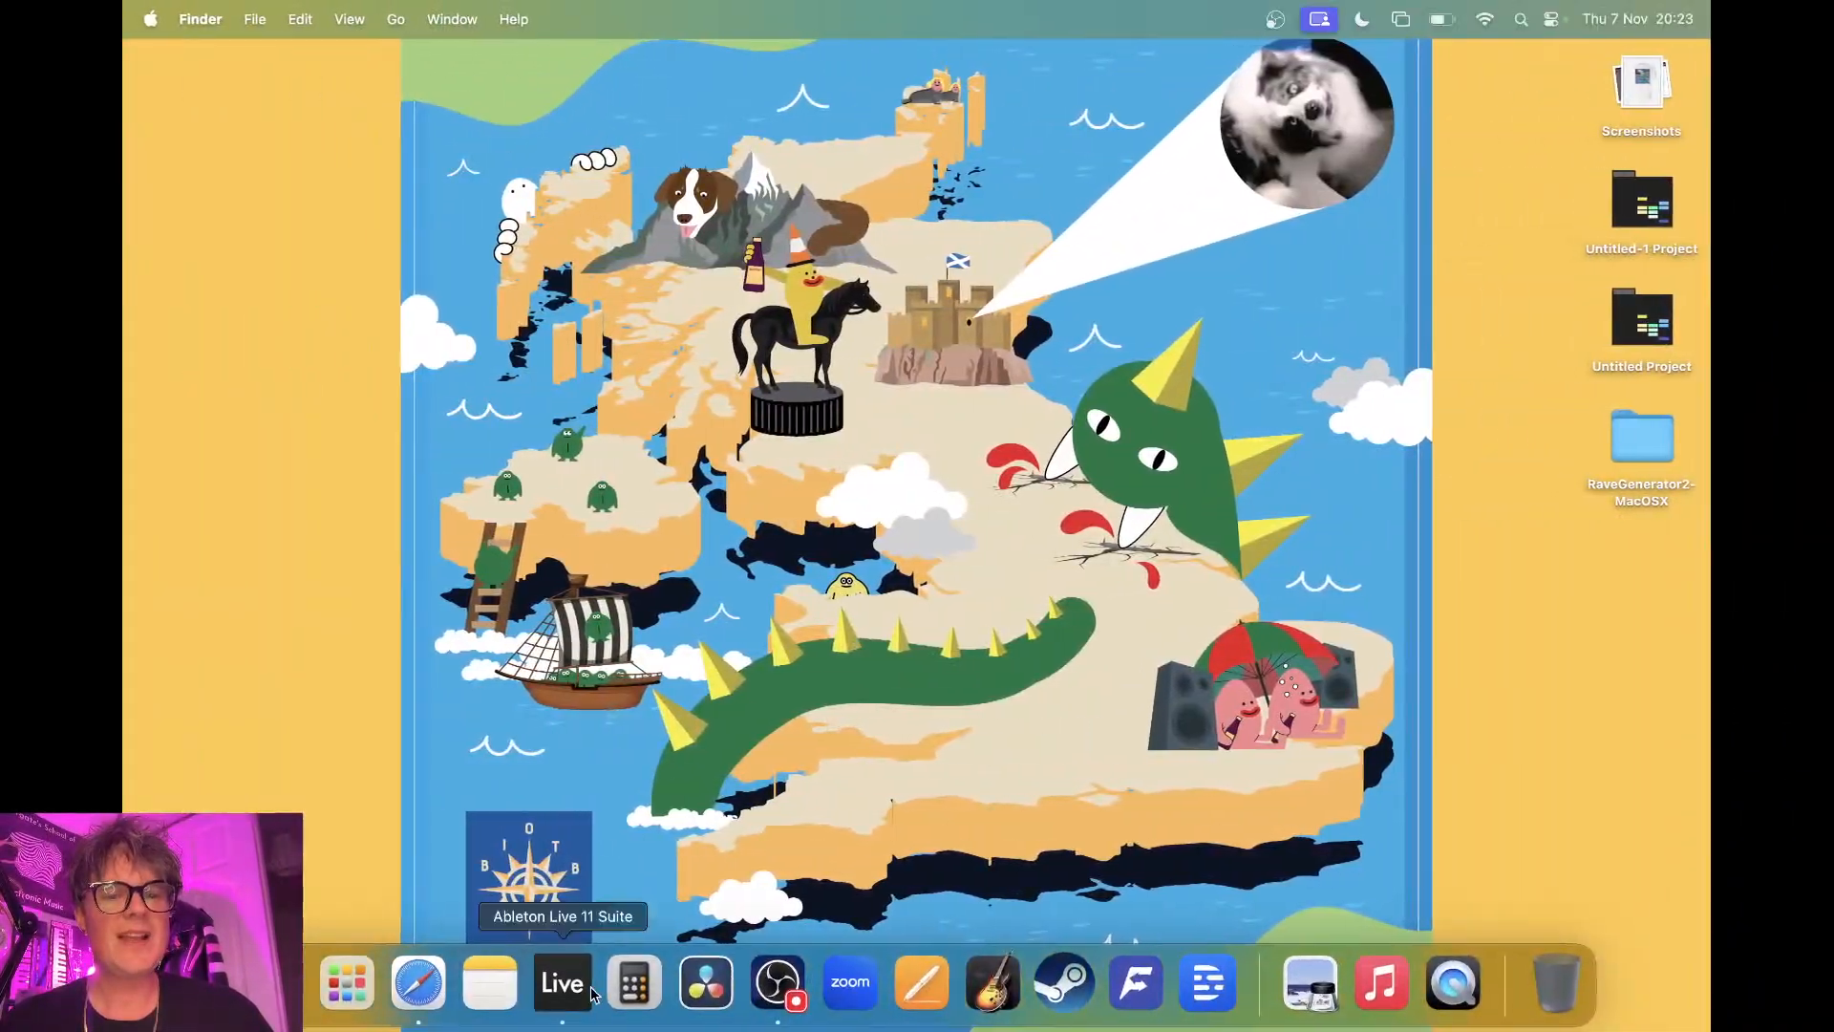
left_click(562, 986)
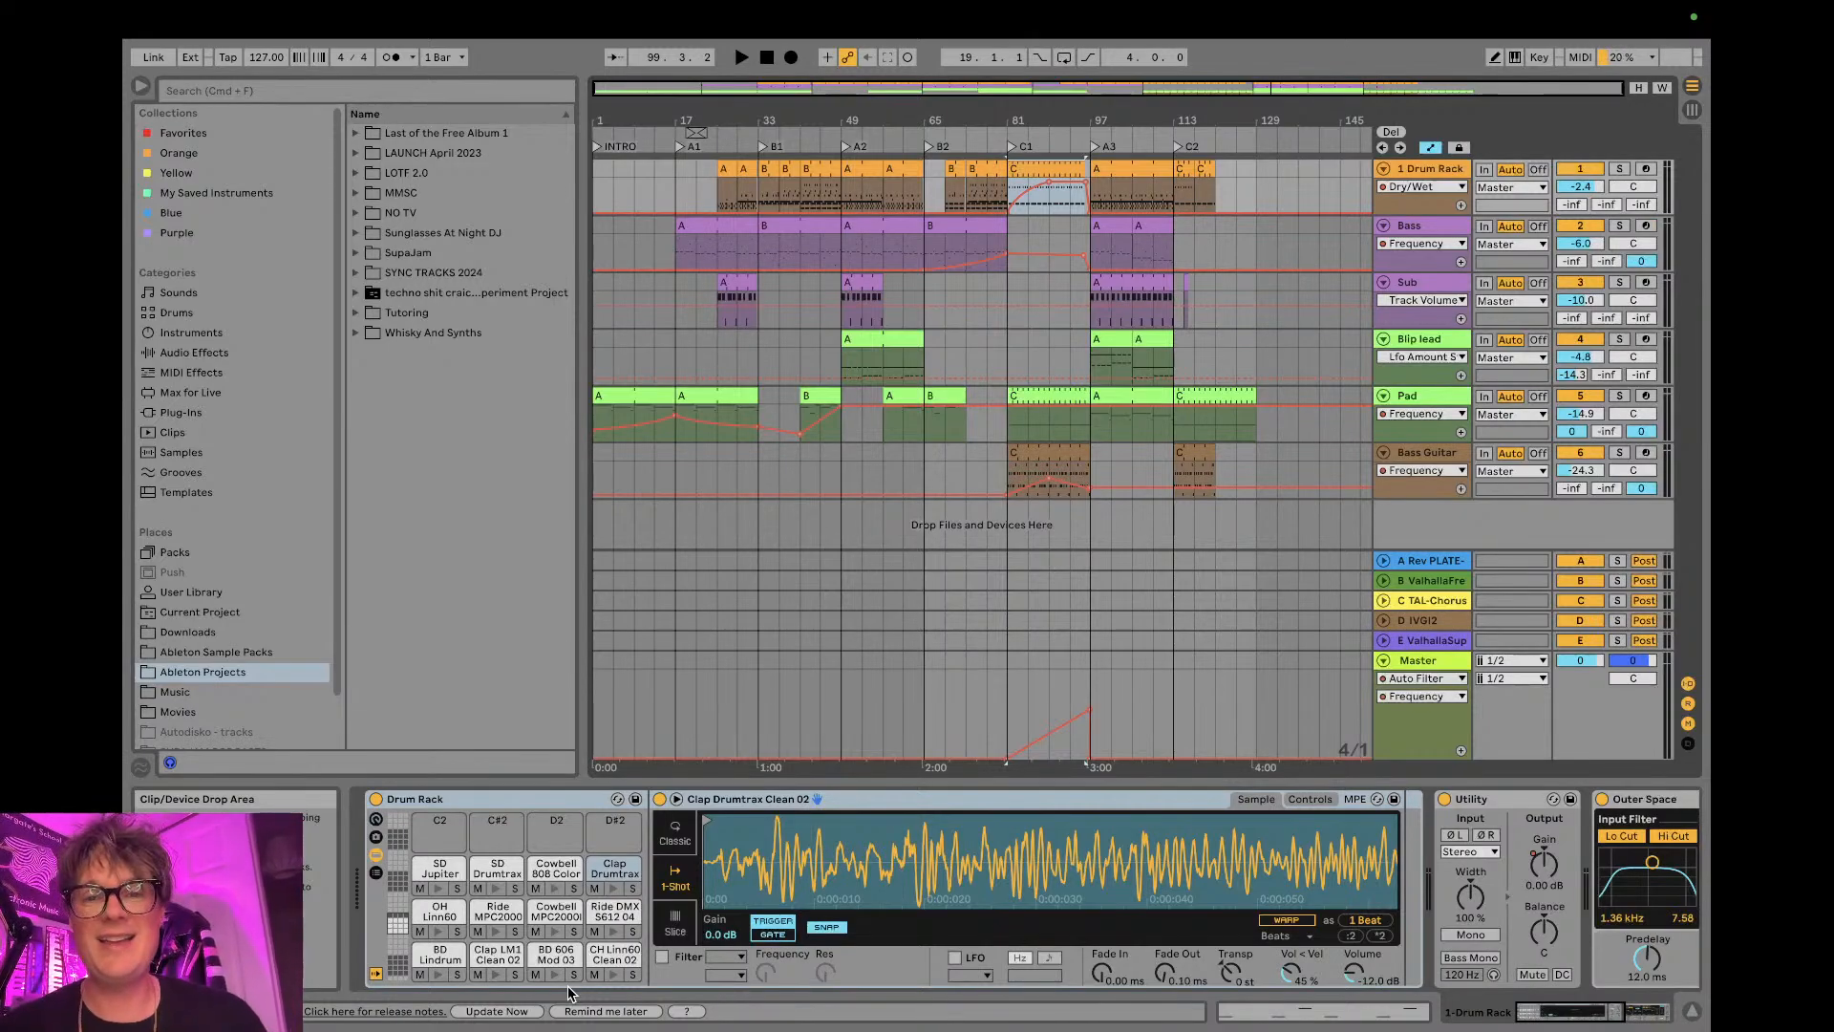
- Reset the song position to the start and look over the session clips before returning to the arrangement
left_click(767, 59)
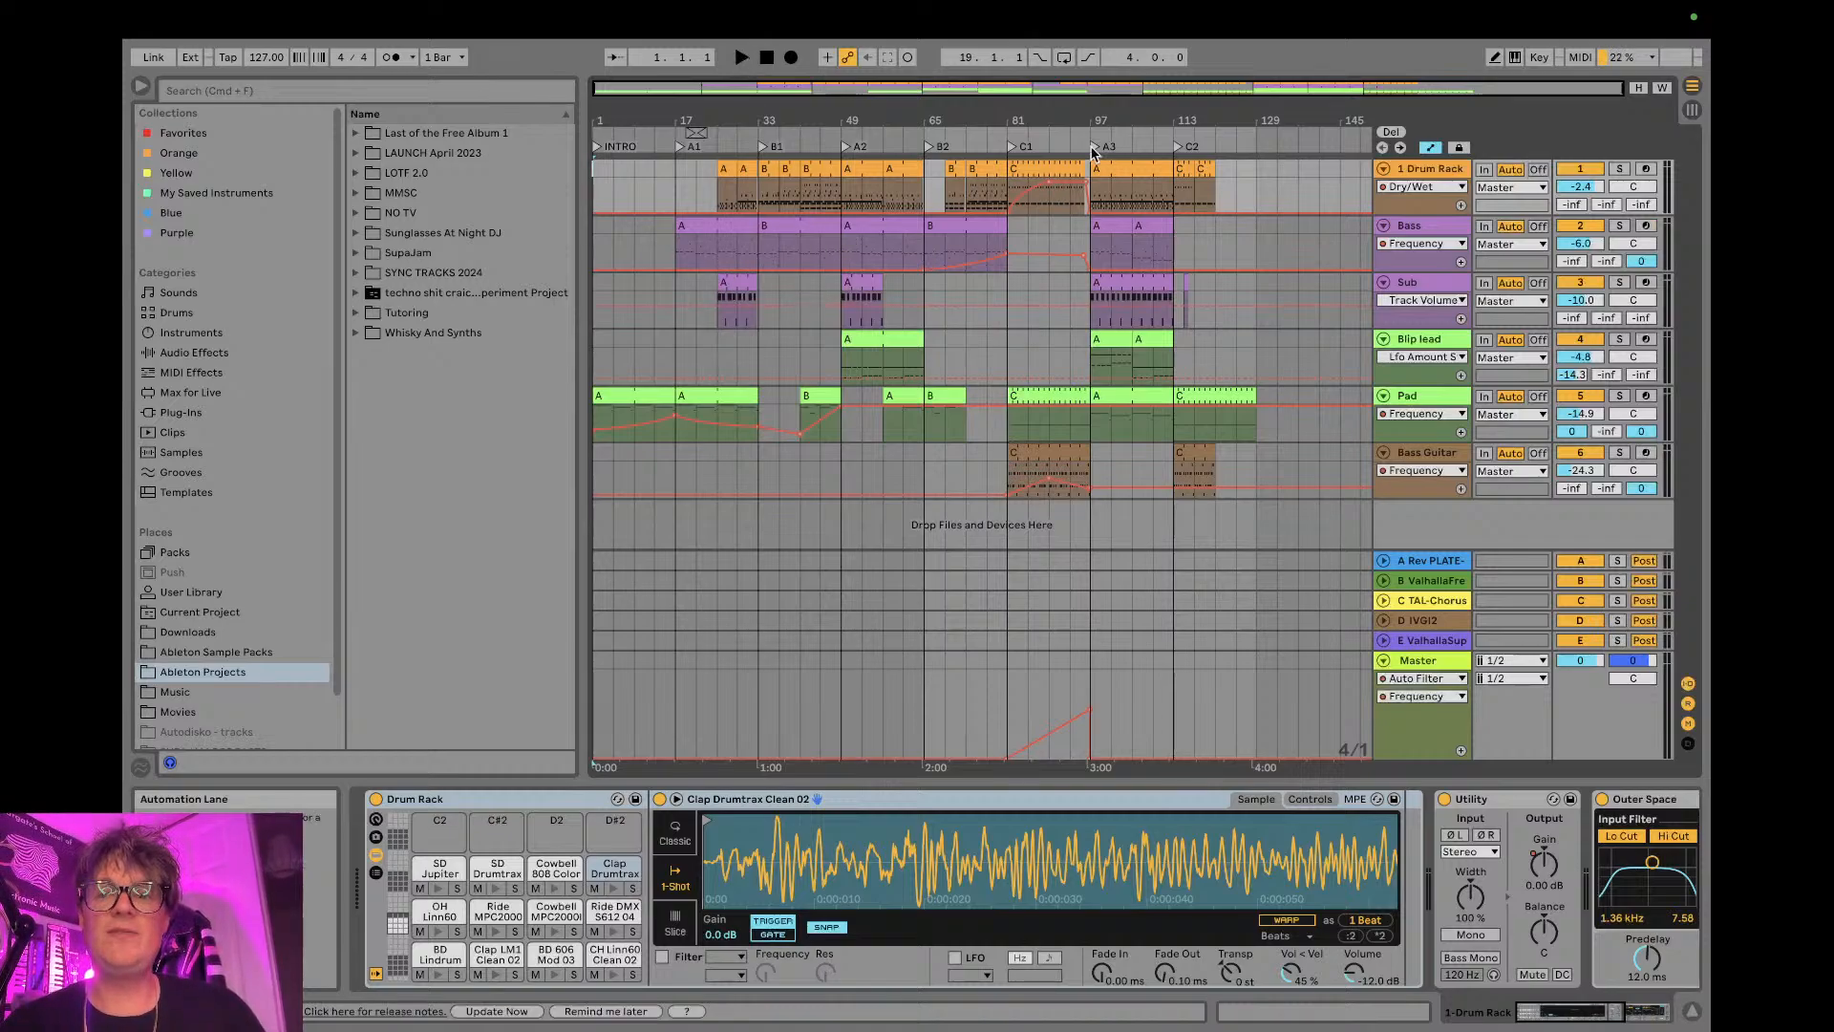
left_click(1693, 110)
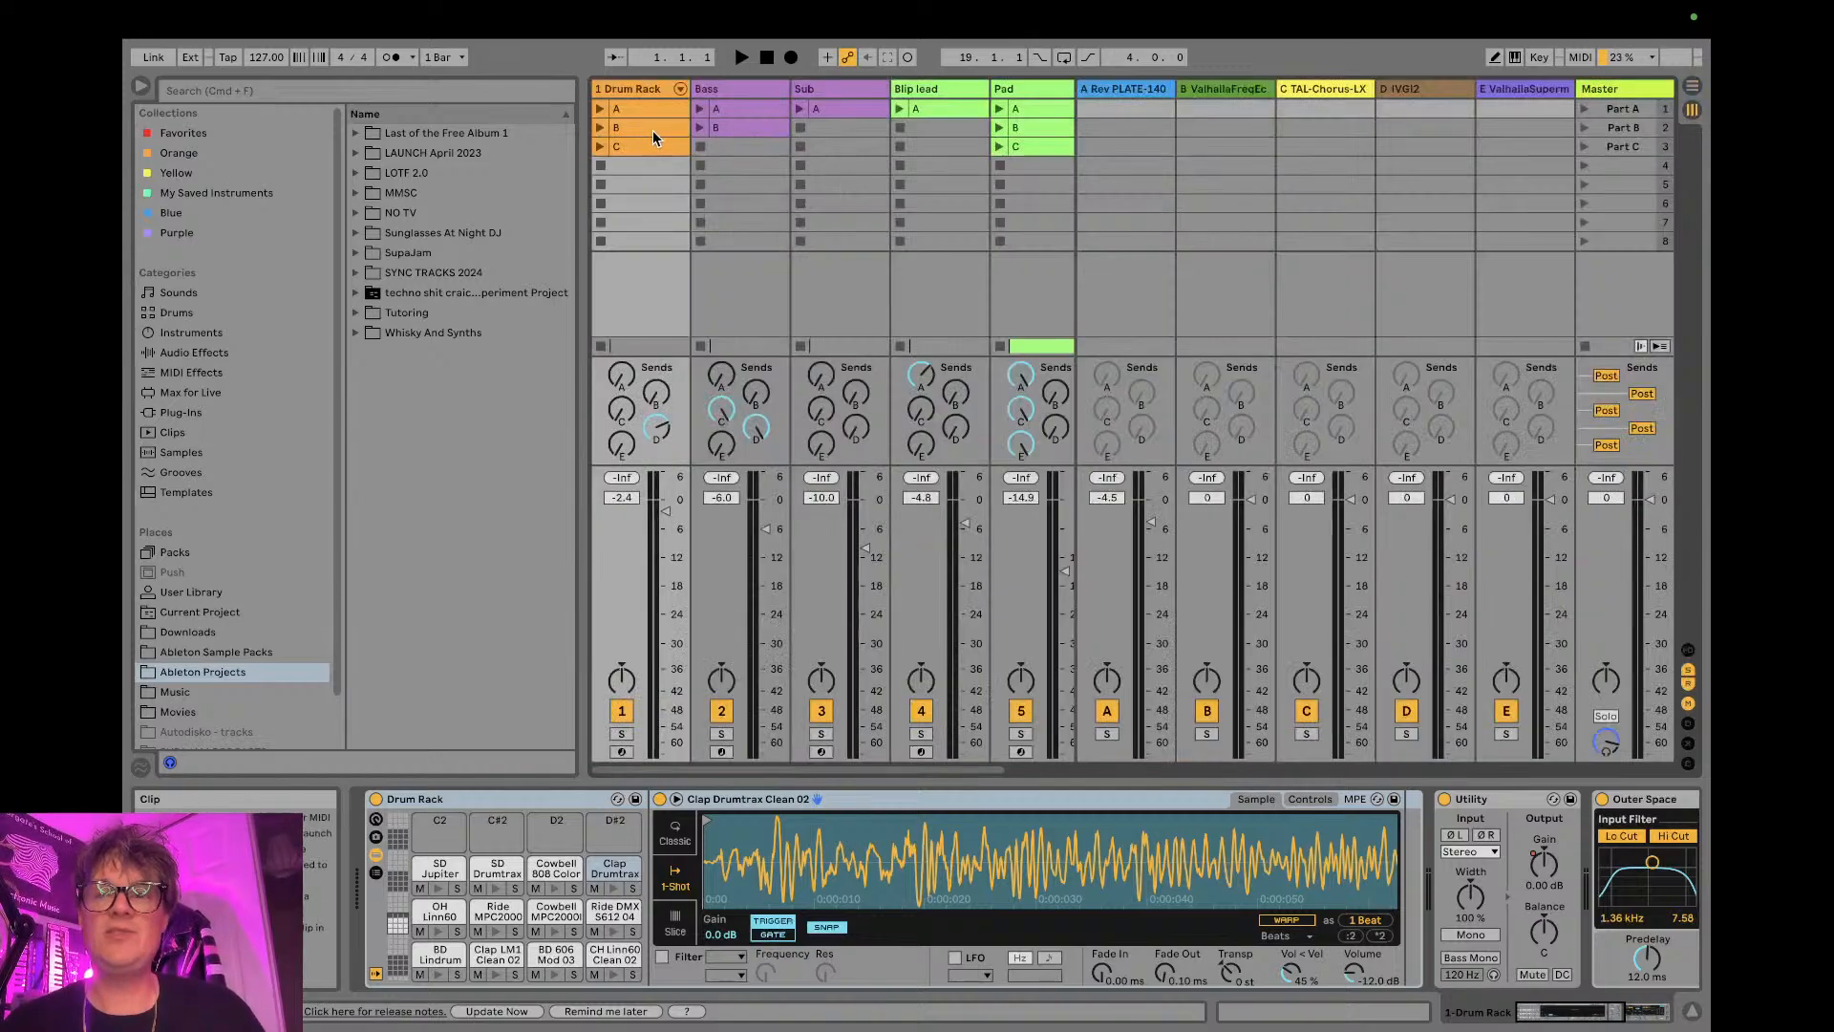
left_click(1693, 87)
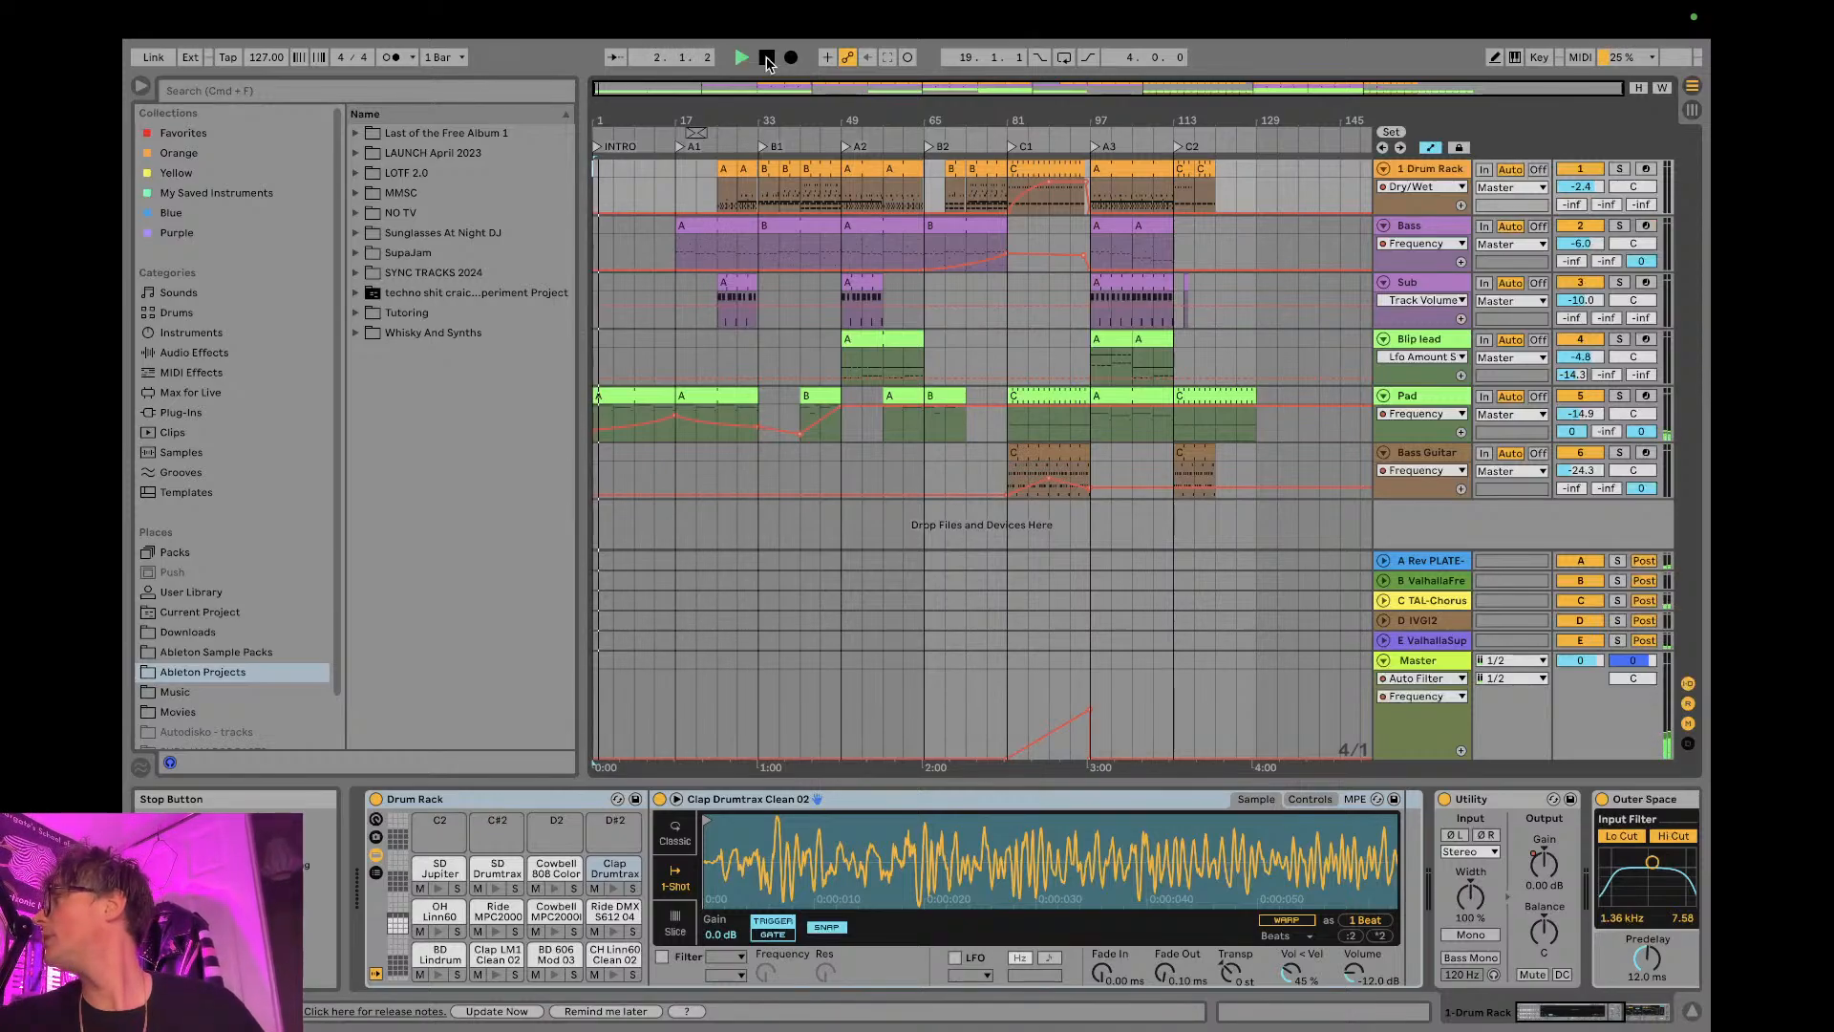
- Stop playback and set the audio output device to Multi-Output Ableton OBS (0 In, 2 Out)
left_click(767, 60)
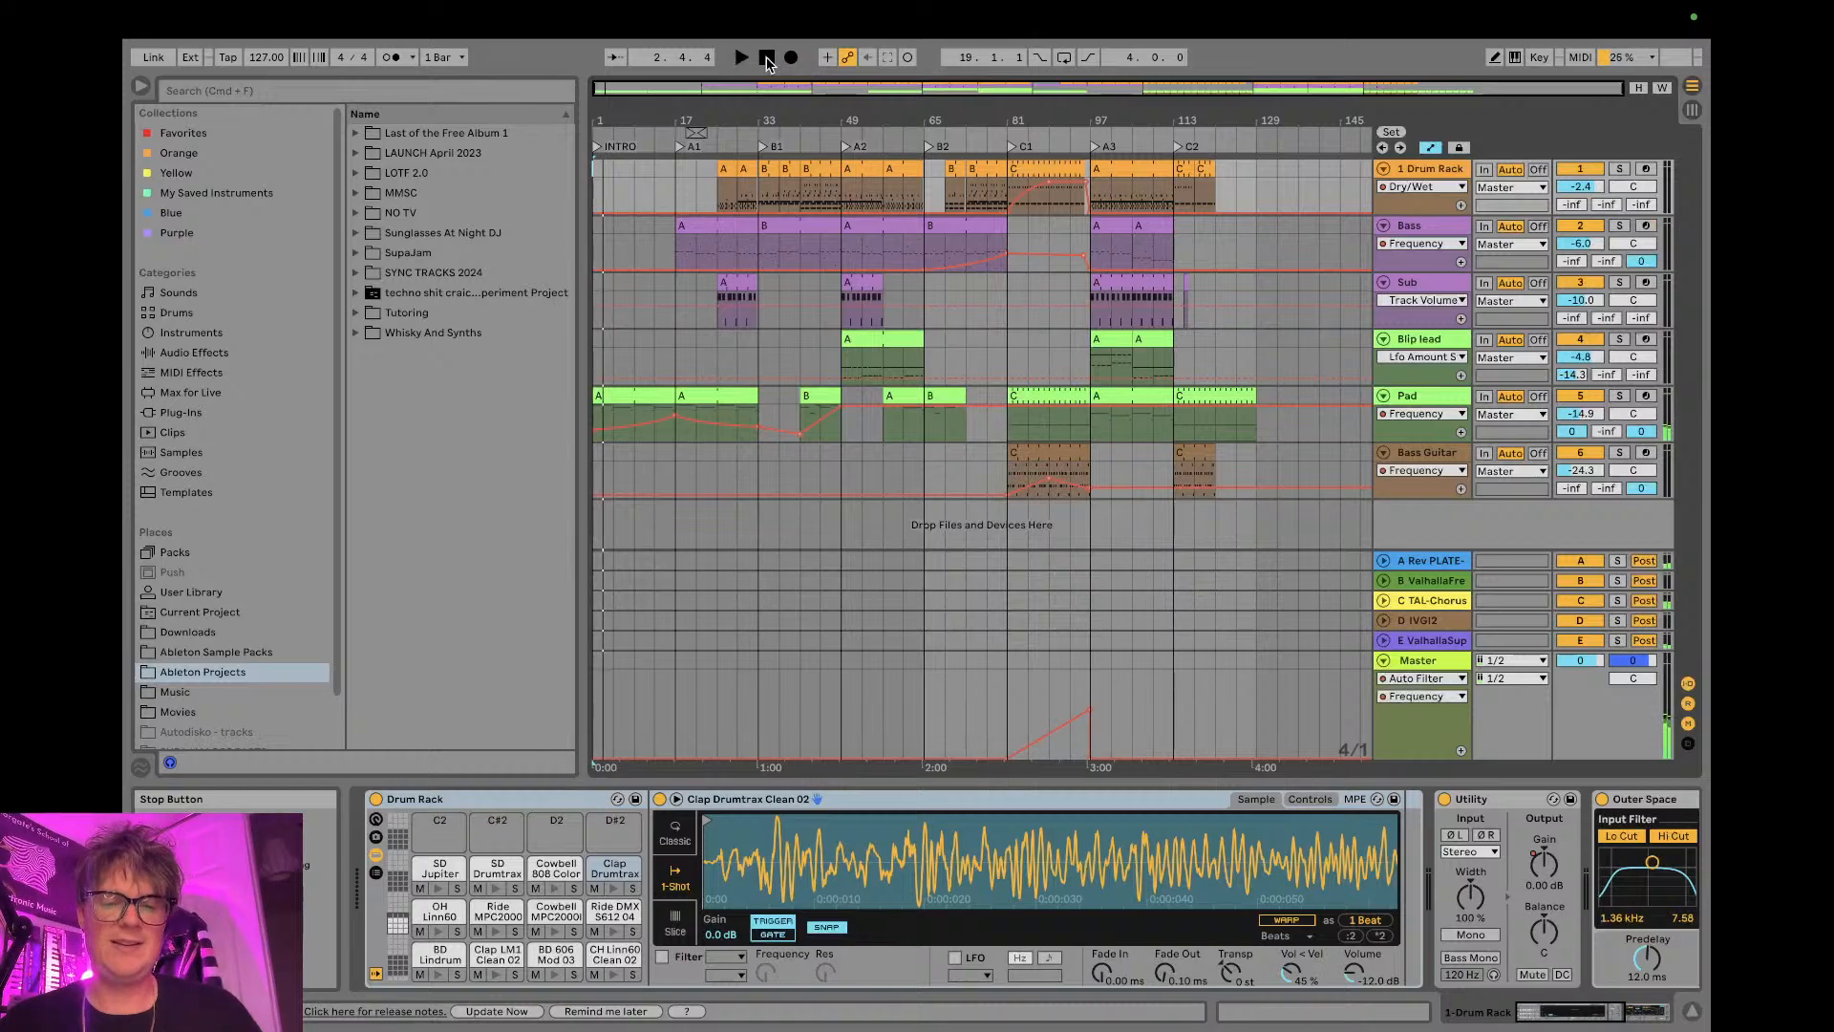
key("super+comma")
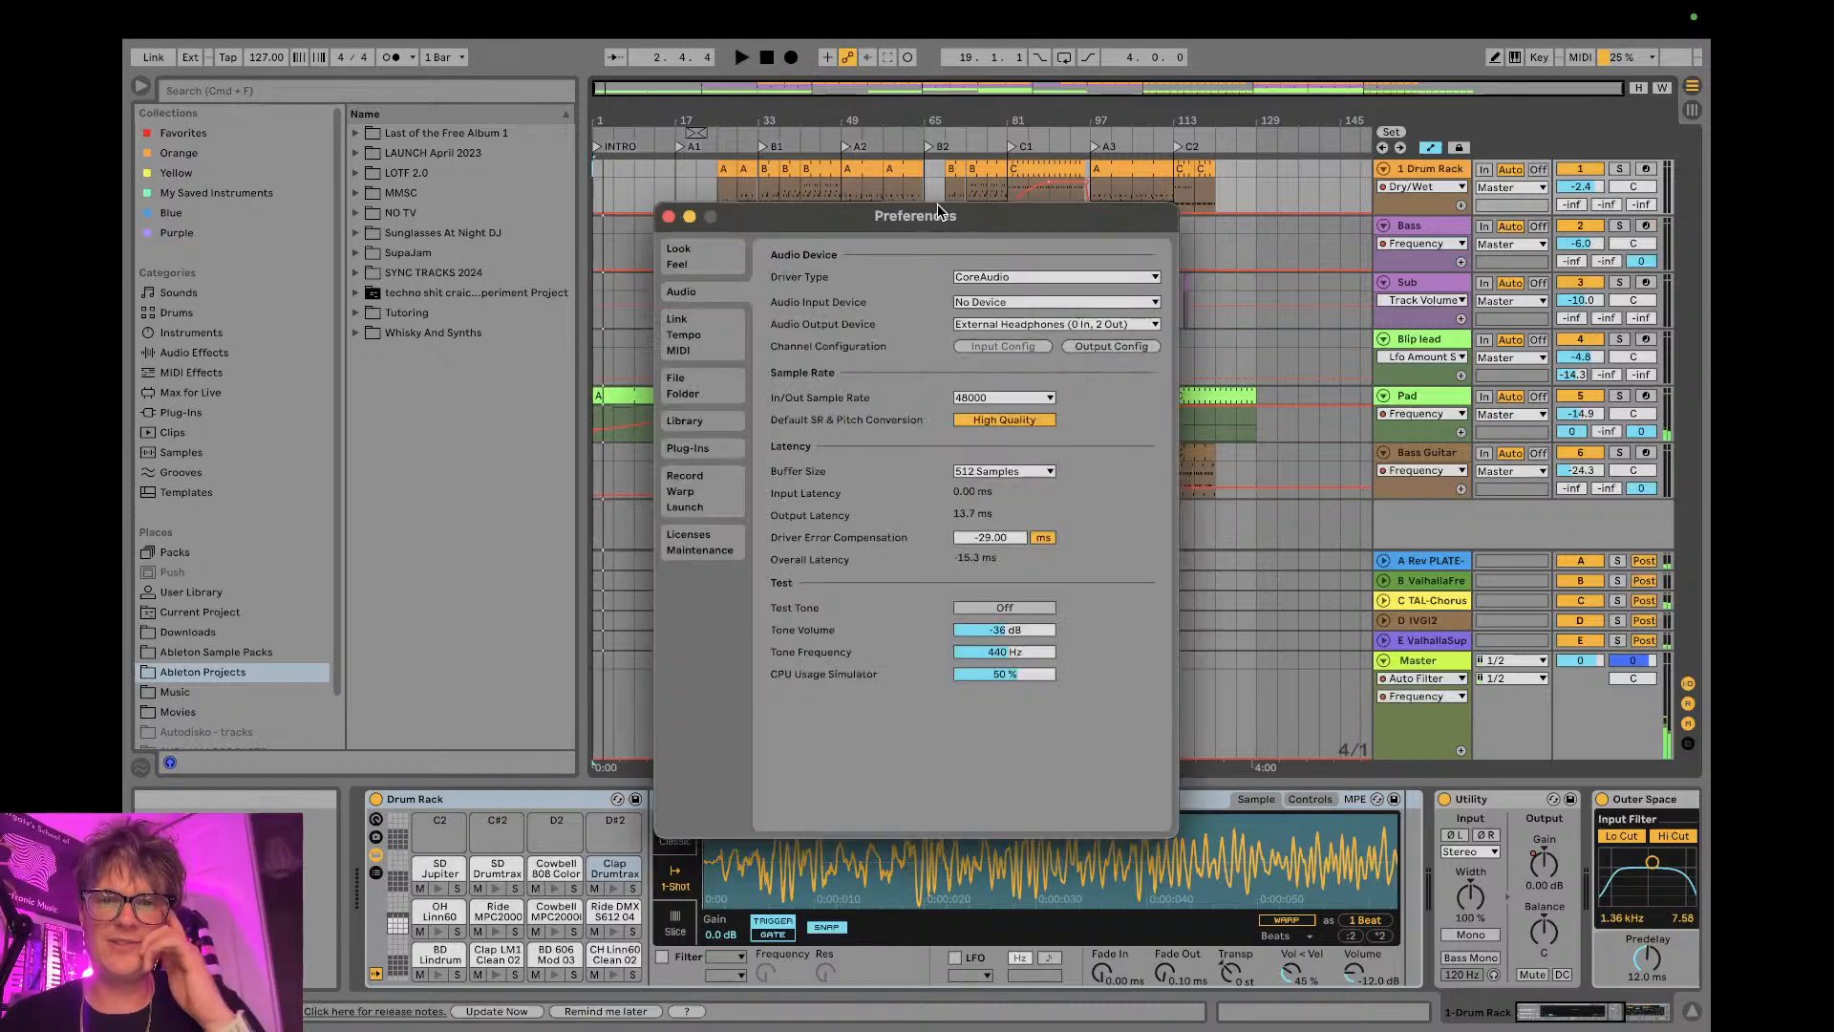
left_click(1030, 324)
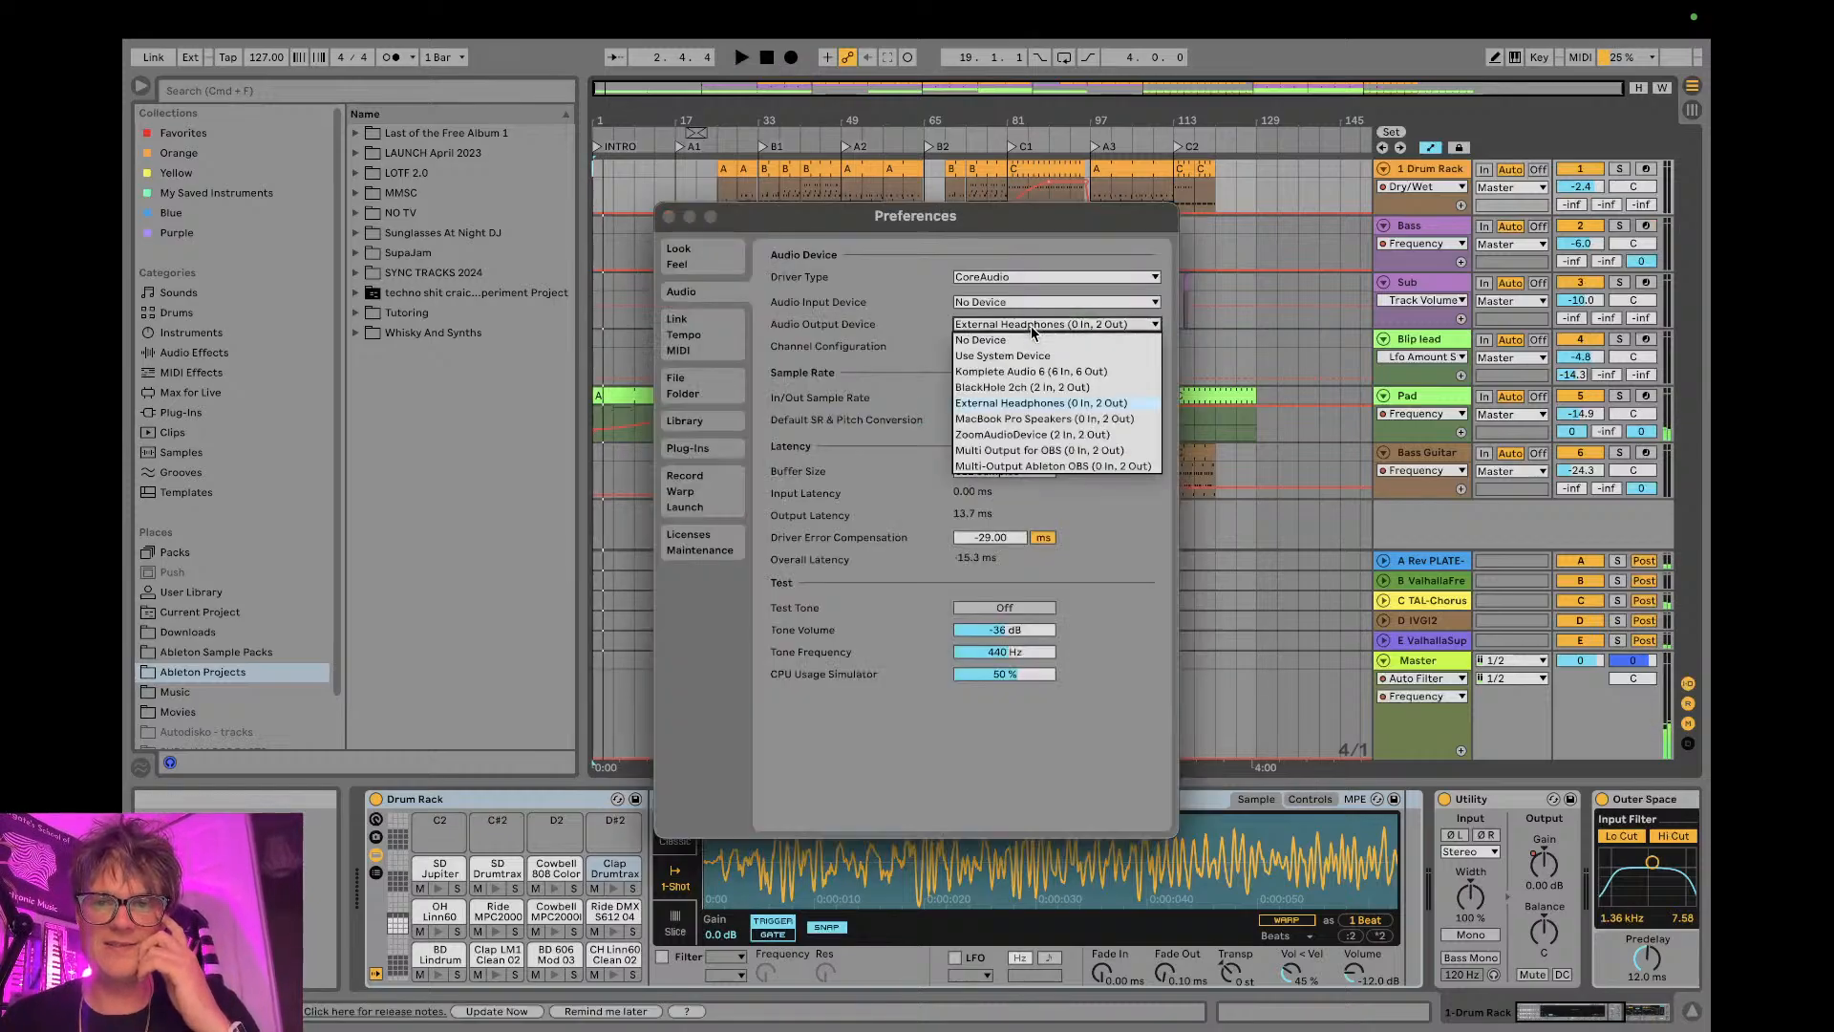
left_click(1032, 463)
left_click(669, 217)
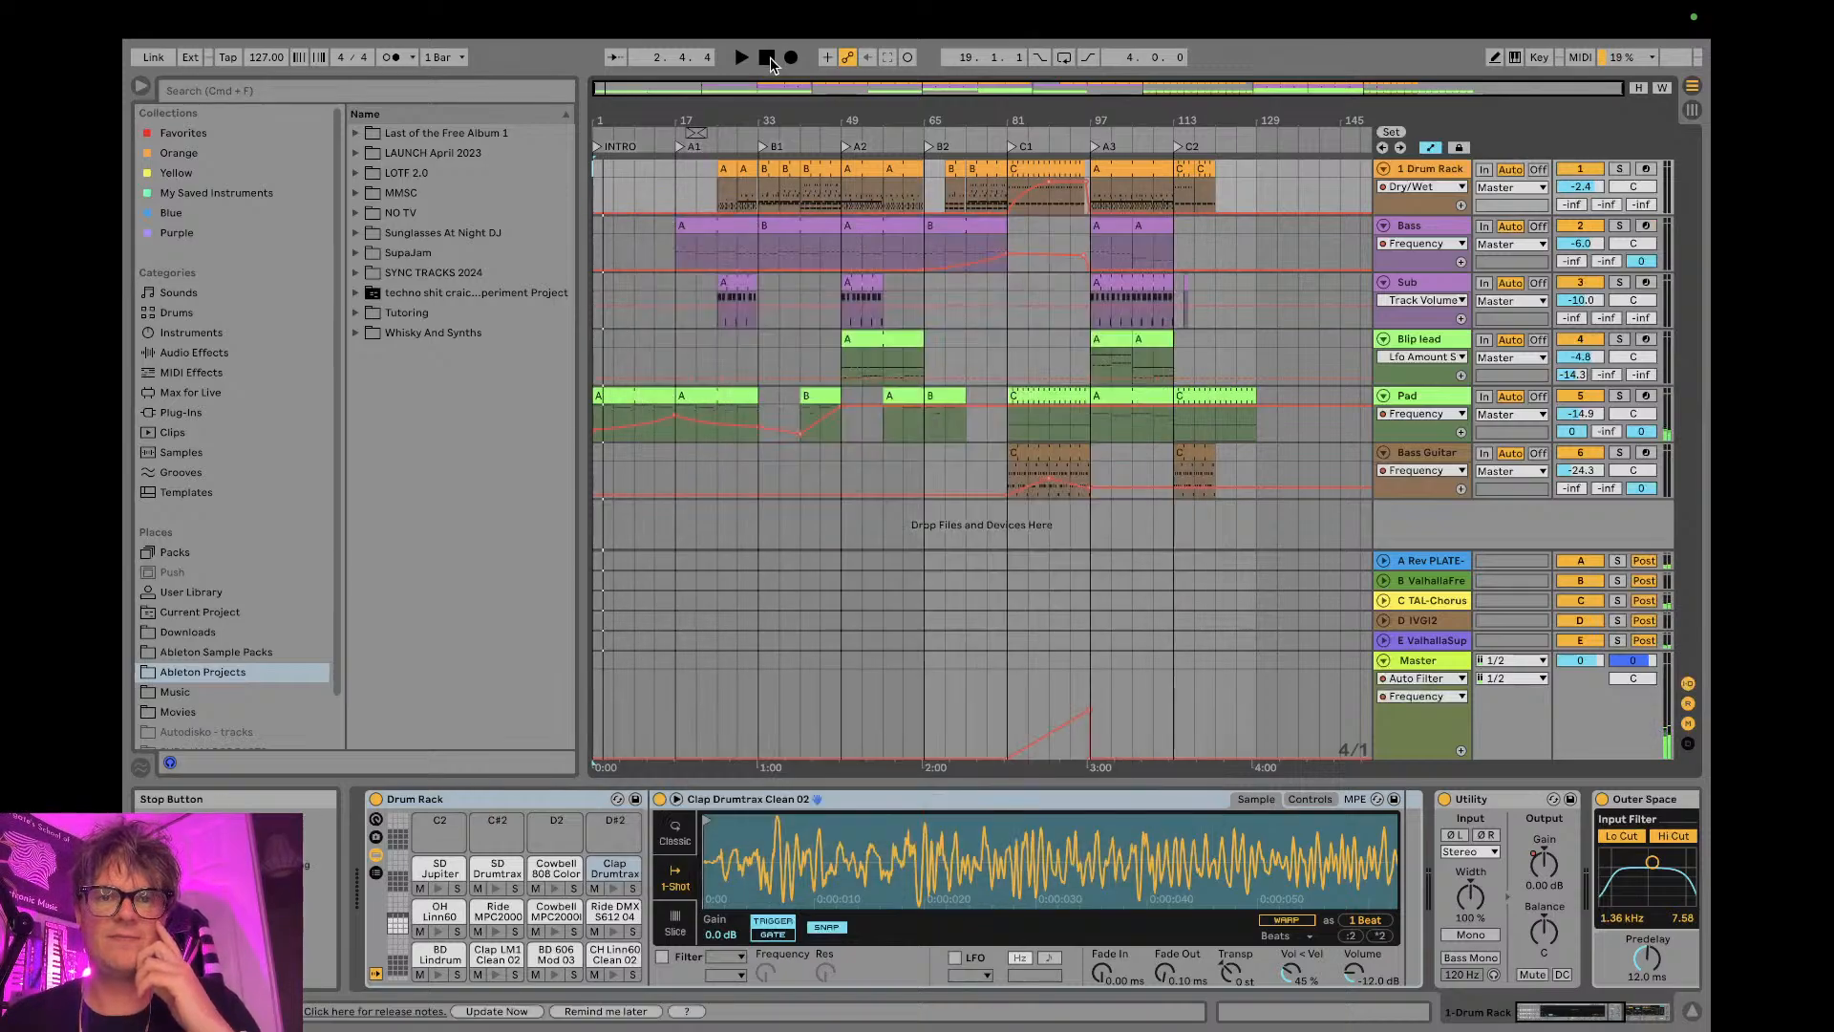
- Play the arrangement and check the live stream in OBS and YouTube Studio, returning to Ableton Live
key("space")
key("ctrl+Right")
key("ctrl+Right")
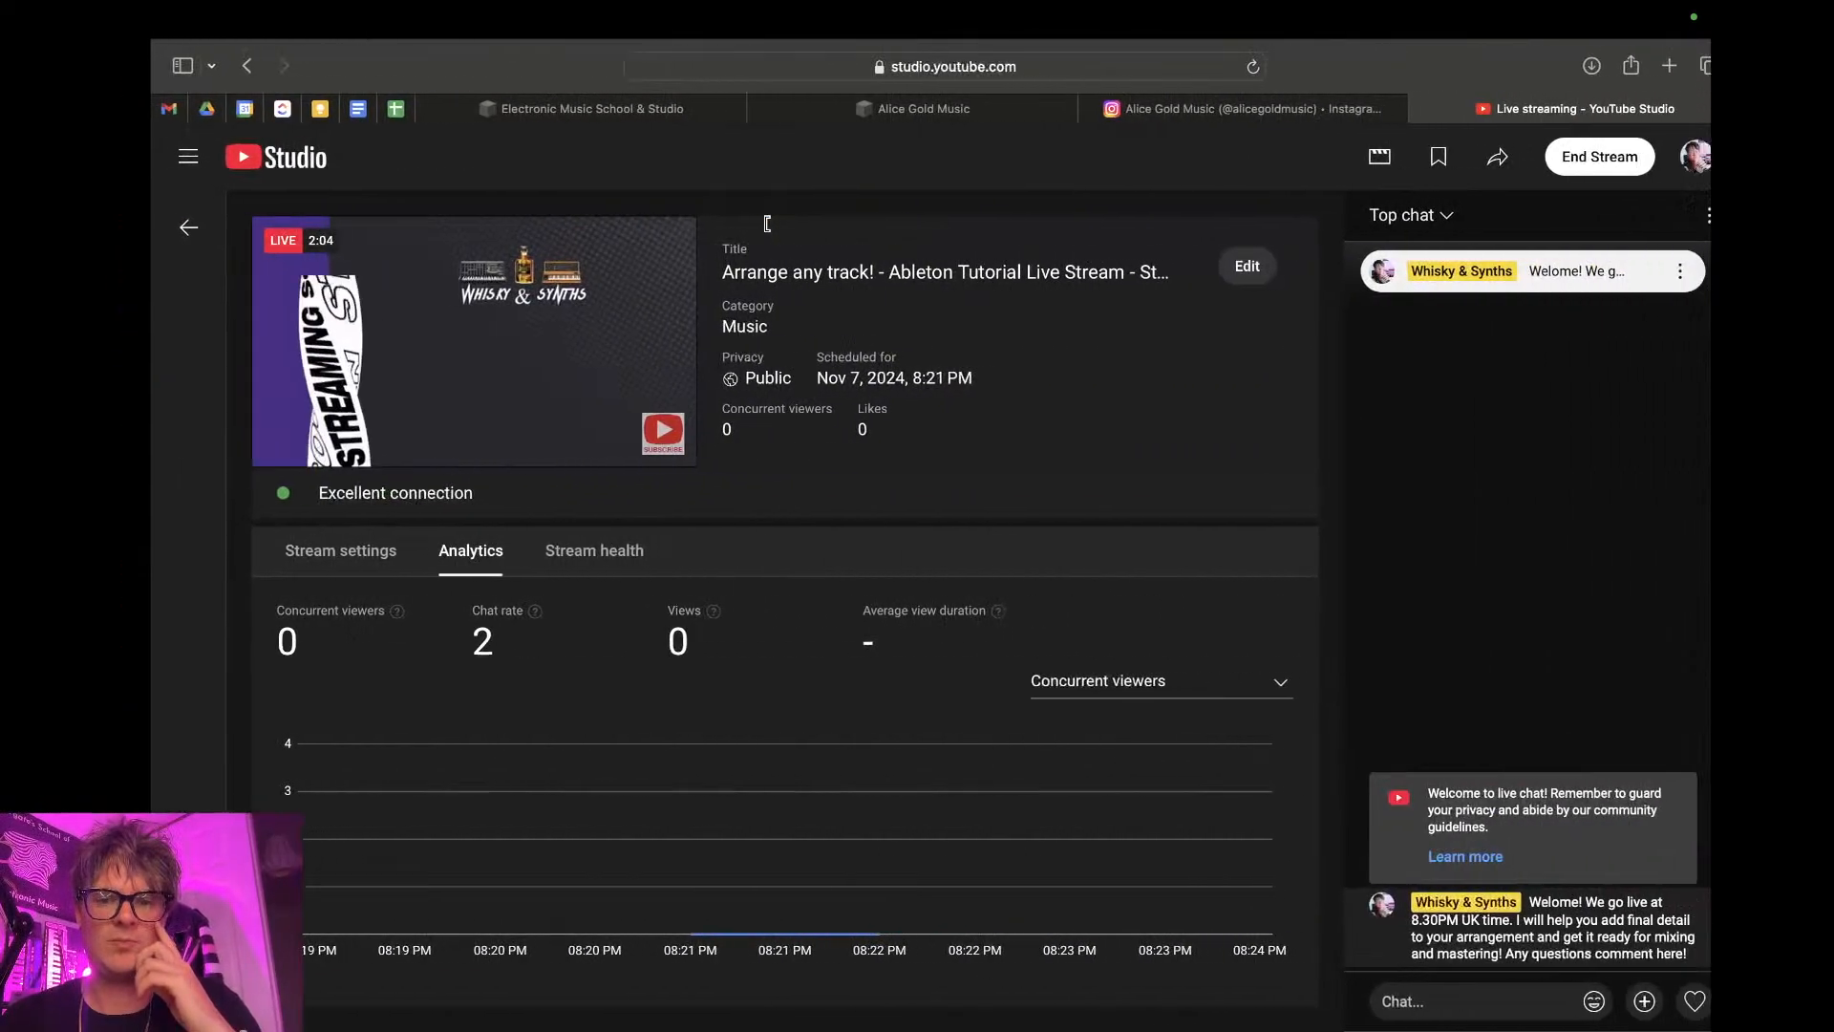
key("ctrl+Left")
key("ctrl+Left")
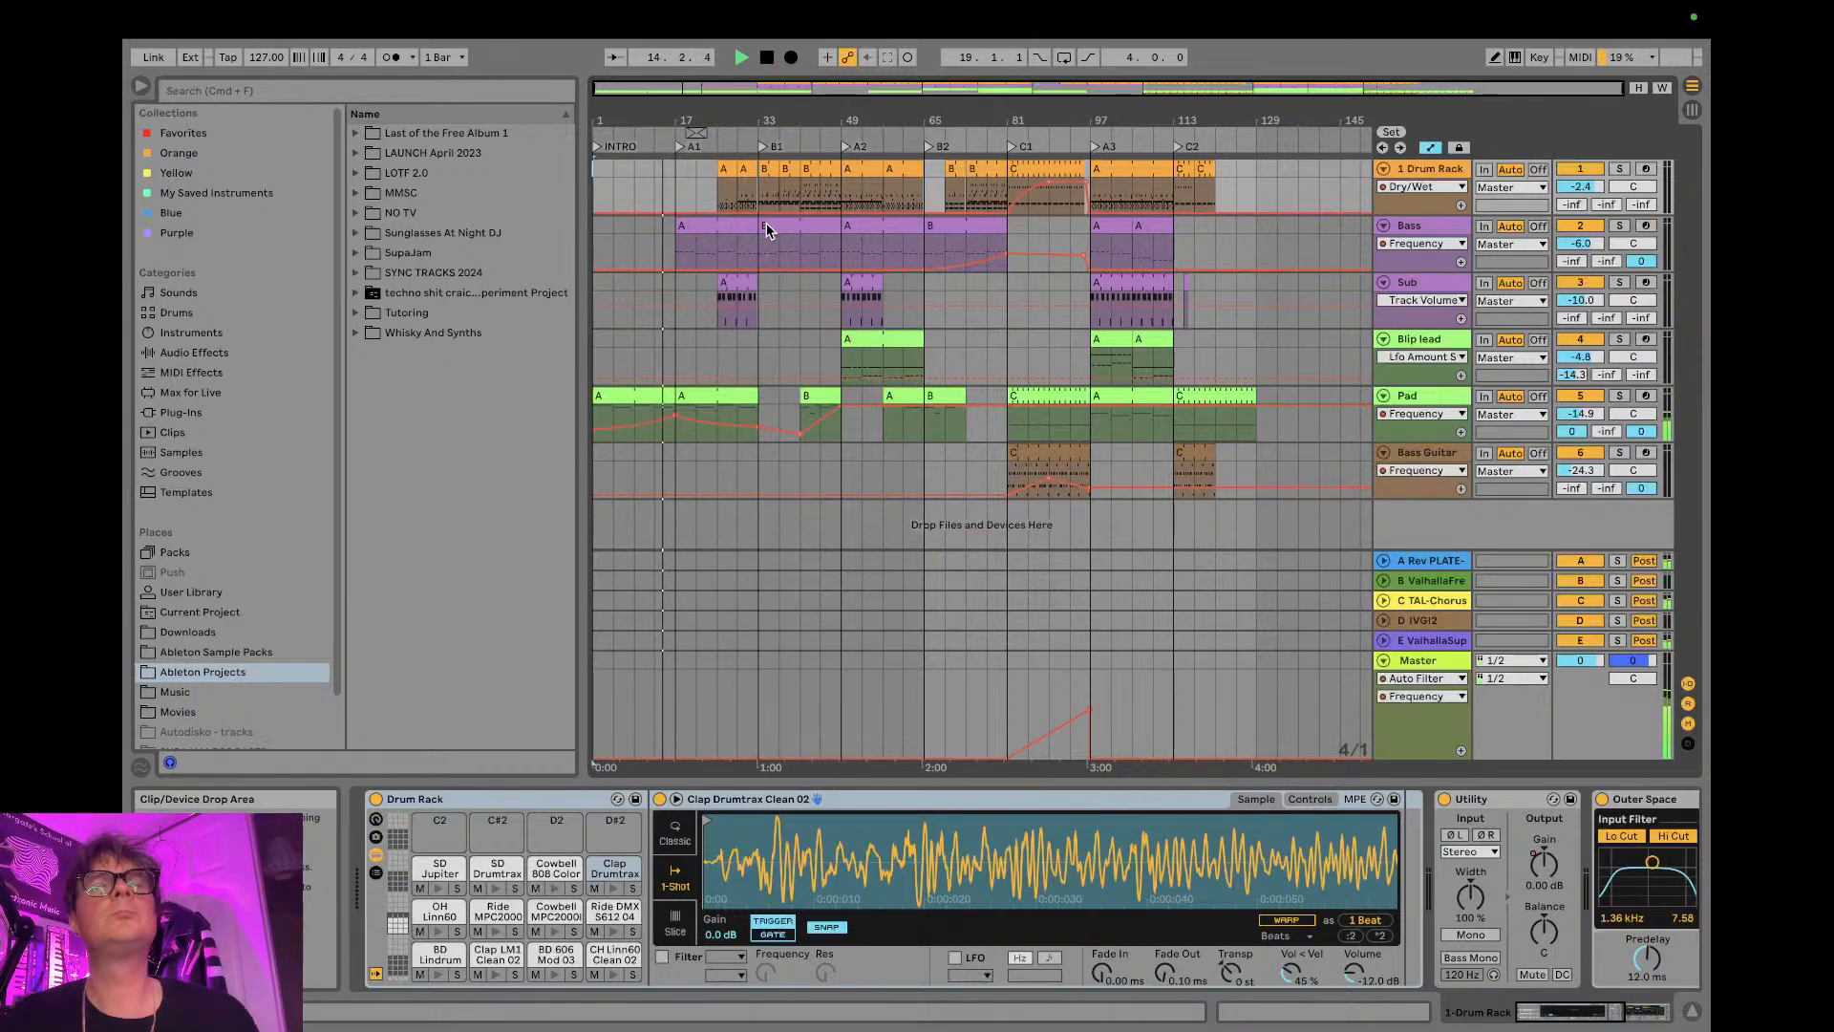
key("ctrl+Left")
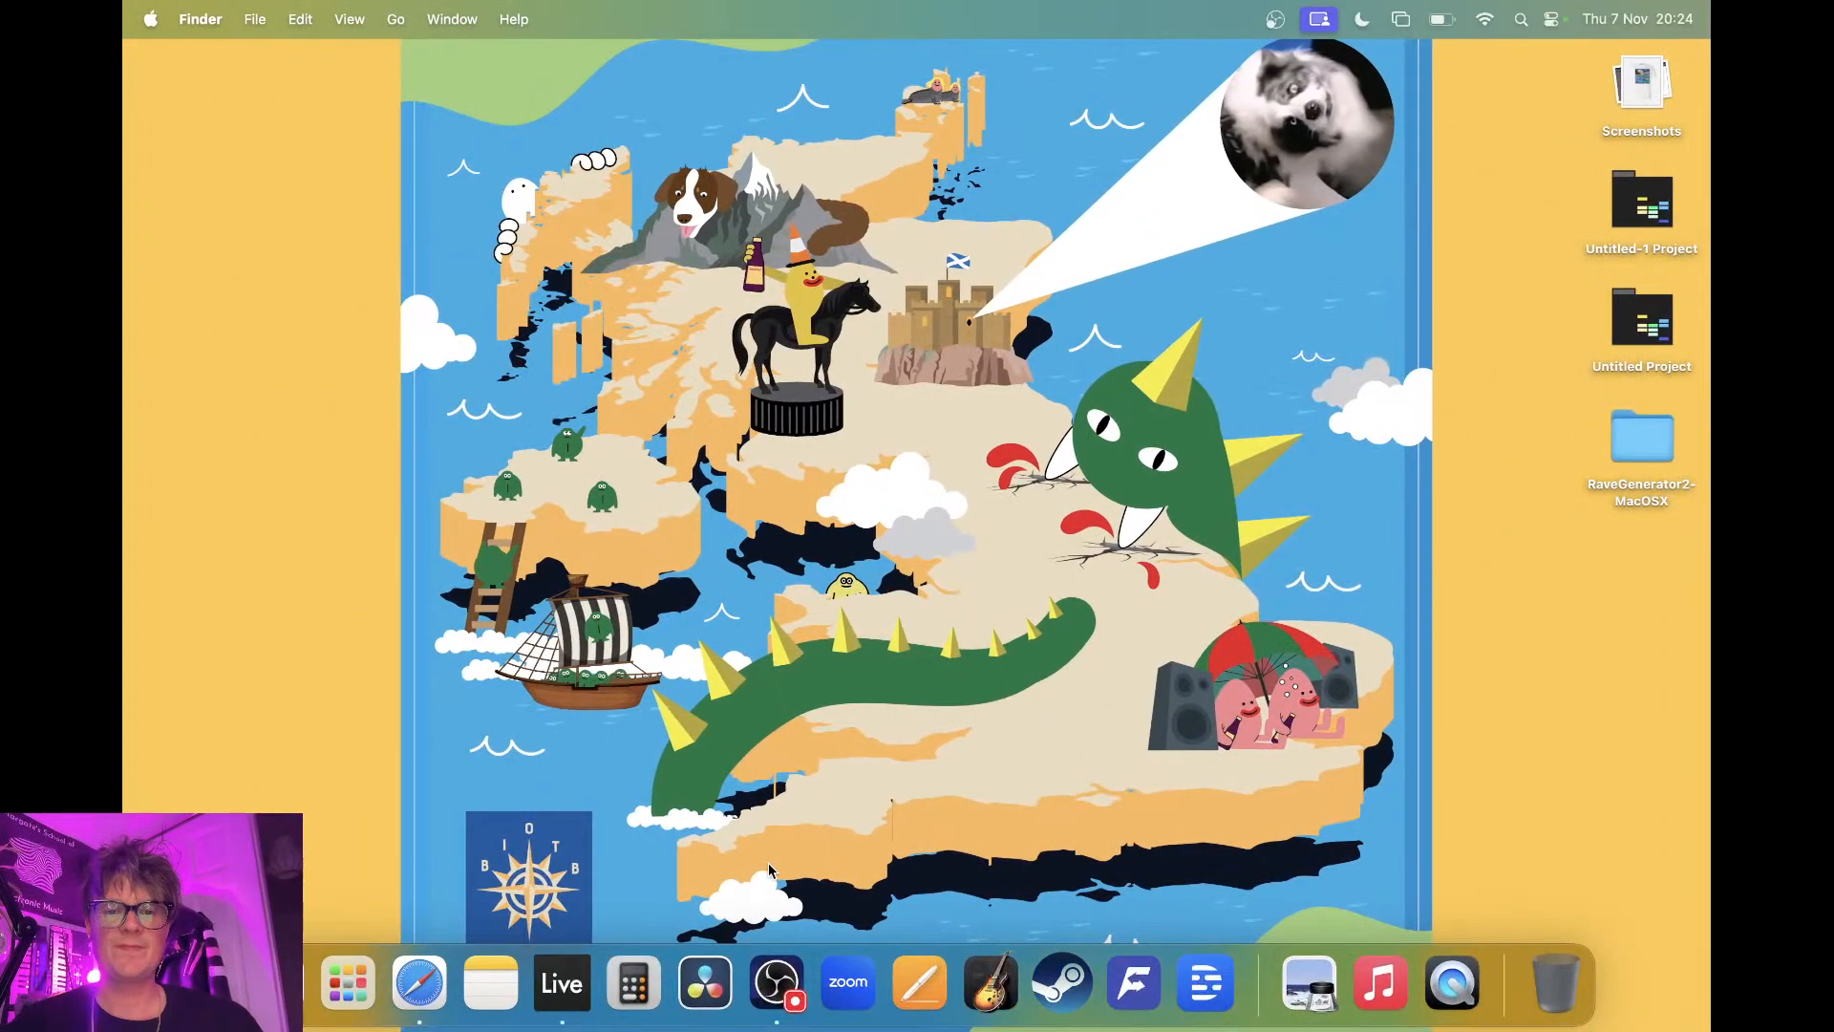
key("ctrl+Right")
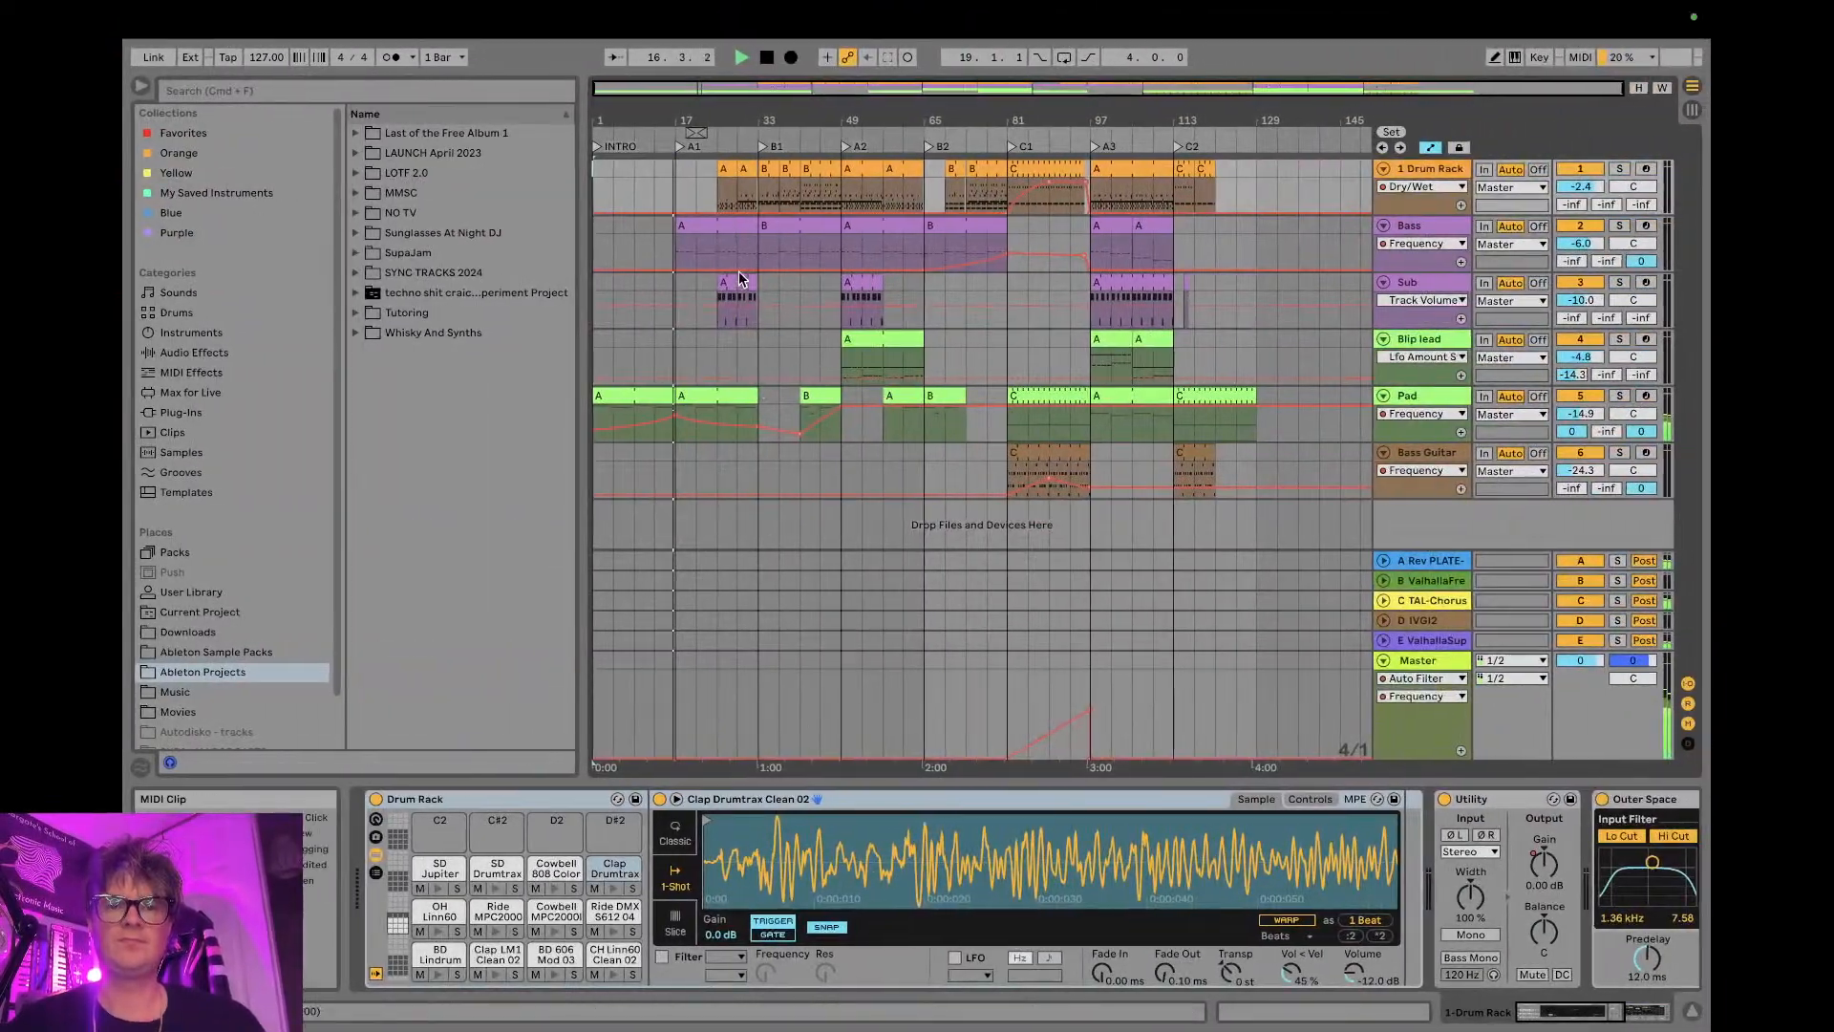
- Lower the Bass track's volume to -7.6 dB in the mixer and return to the arrangement
left_click(1430, 394)
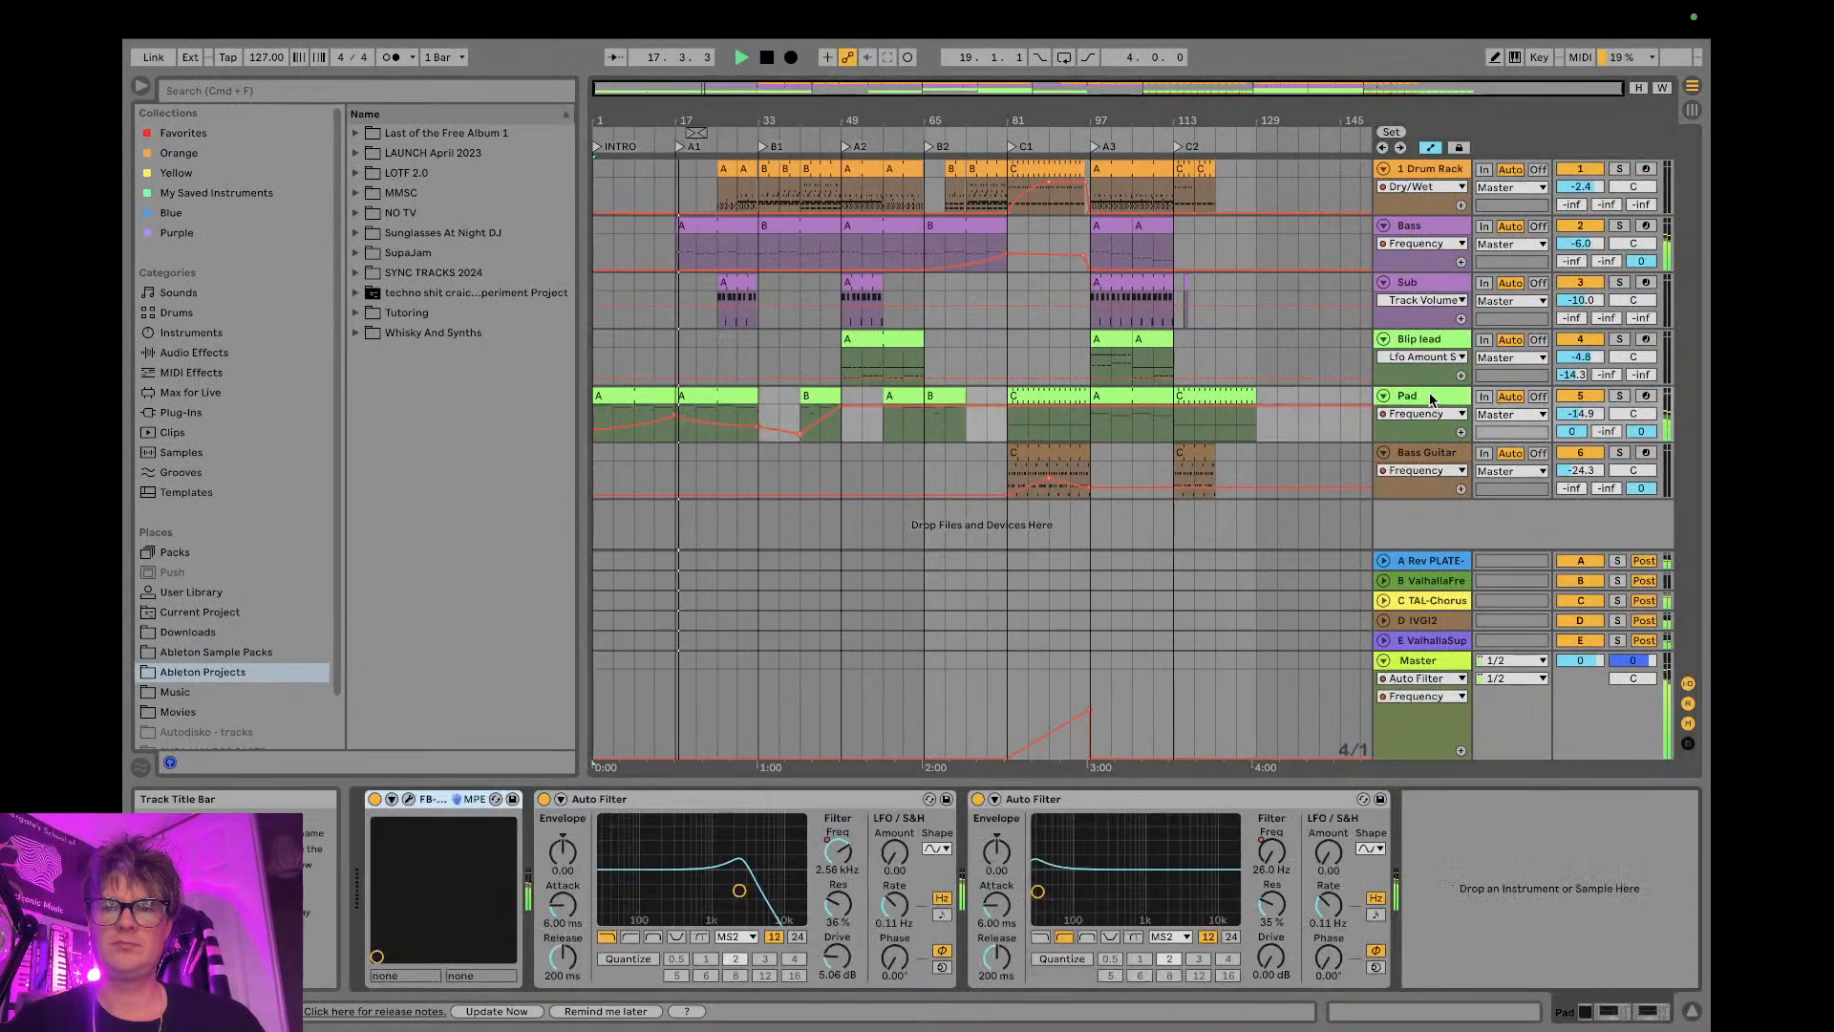
key("Tab")
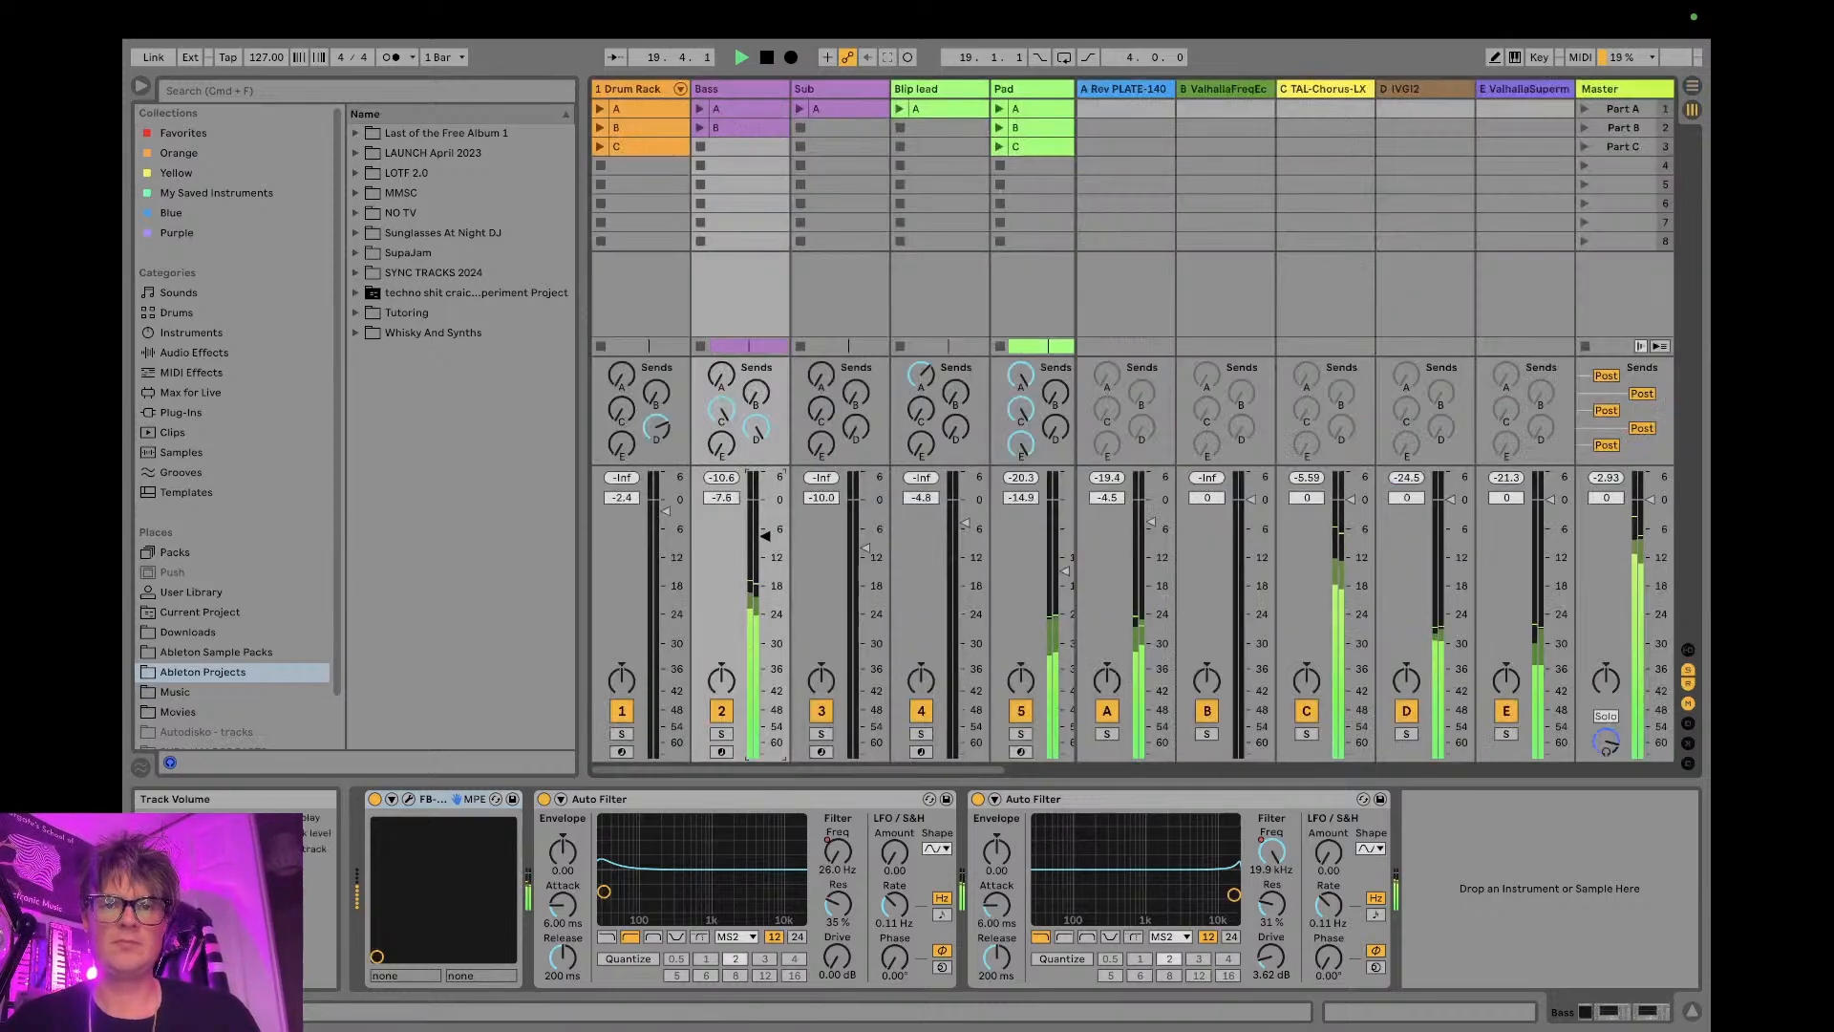
key("Tab")
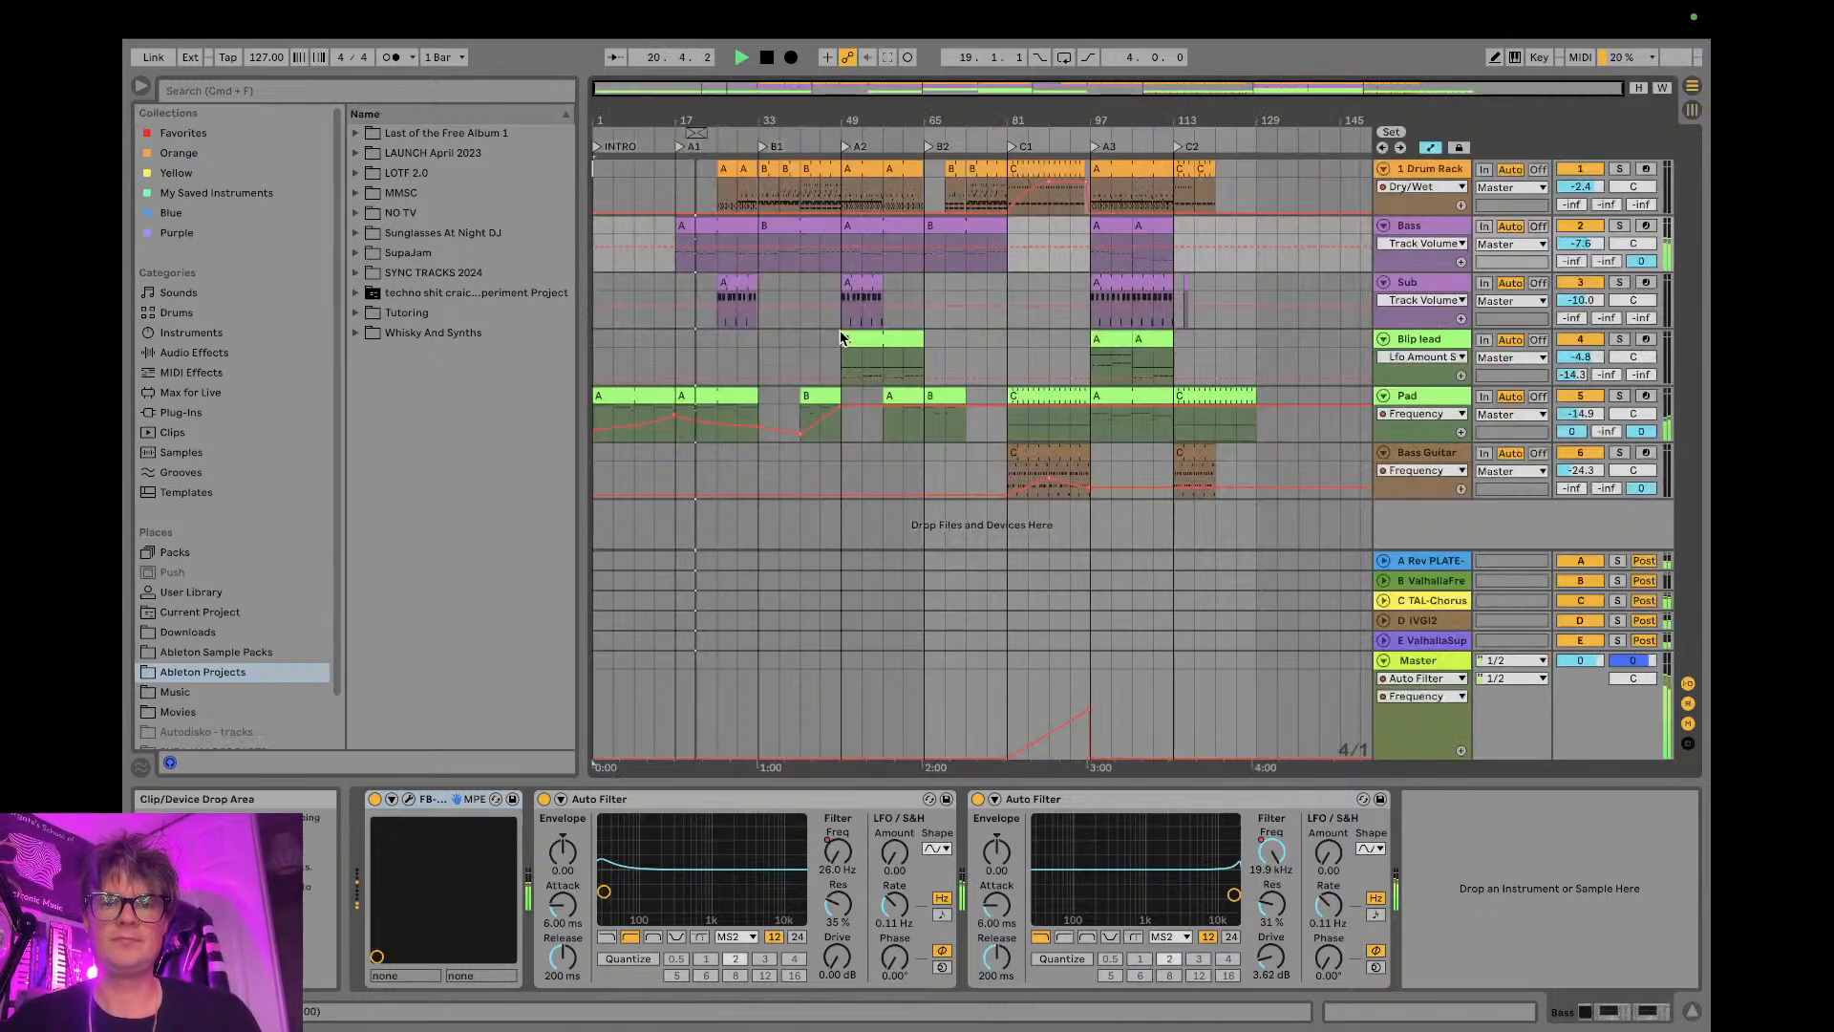
- Add an Auto Filter from the Favorites collection to the Drum Rack track and lower its cutoff frequency to about 276 Hz
left_click_drag(755, 95, 755, 110)
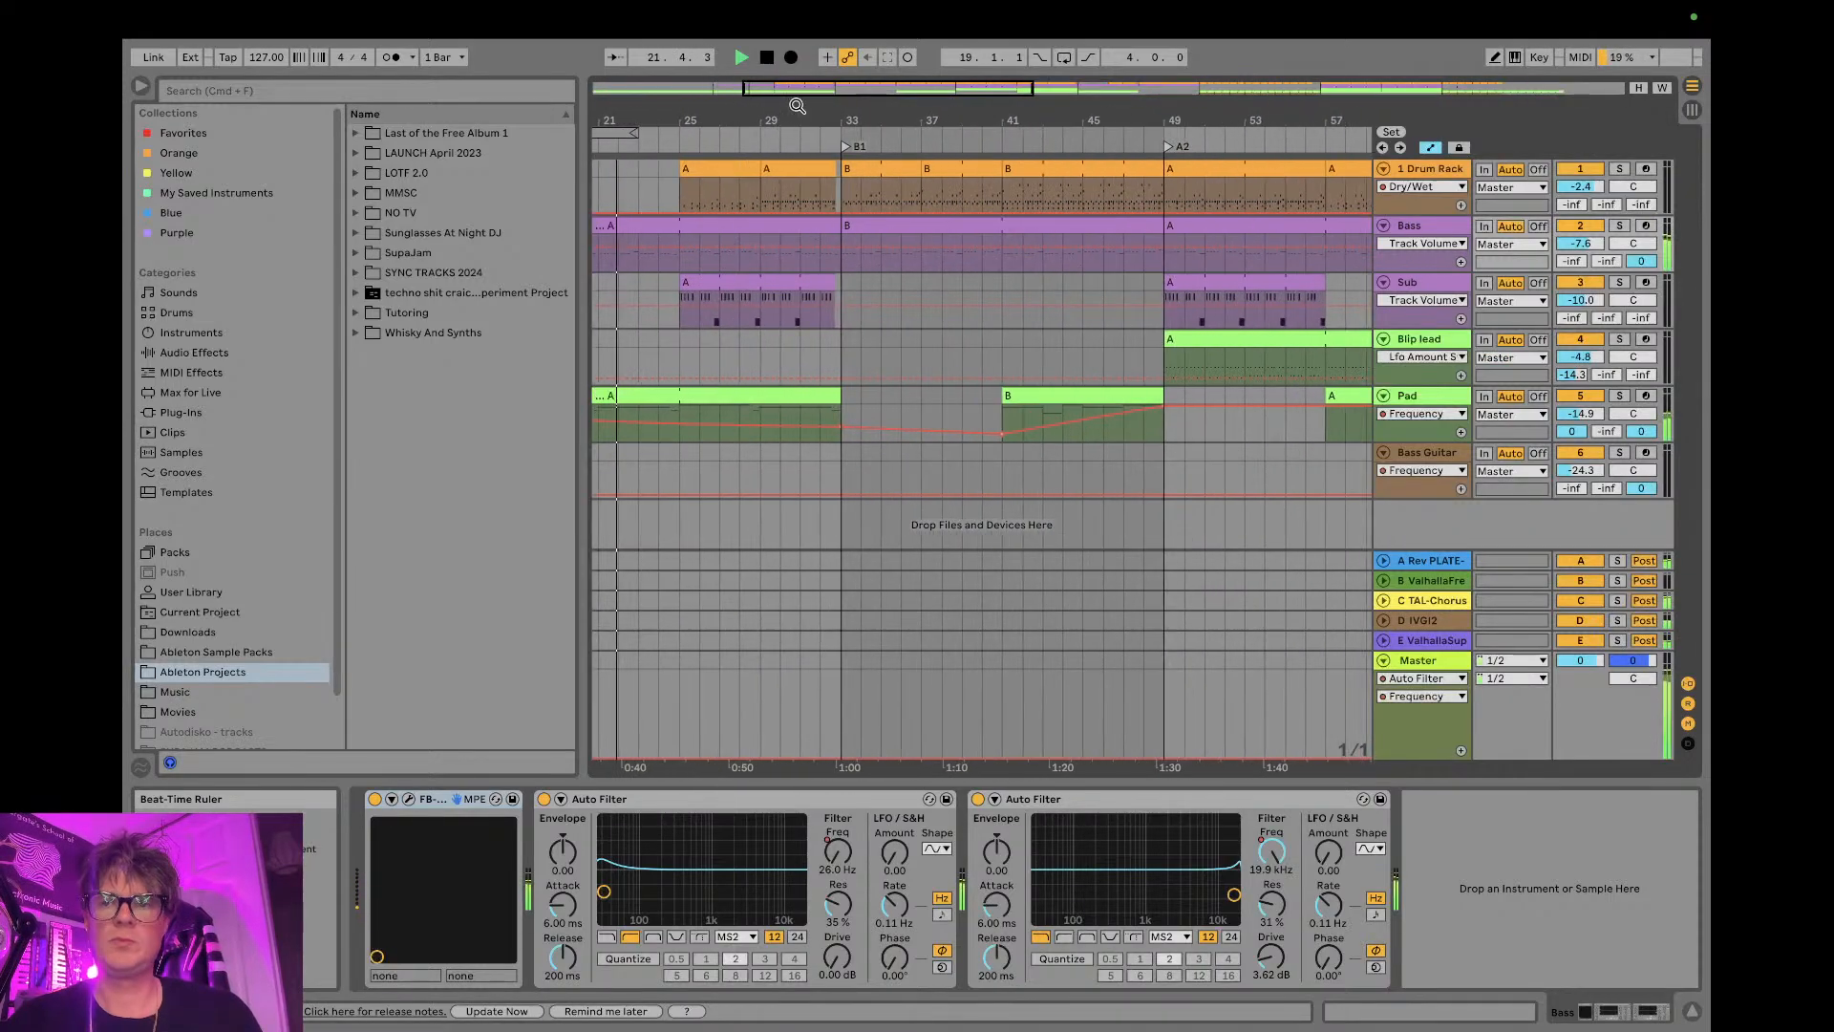
left_click(1421, 170)
scroll(1275, 845, "right", 5)
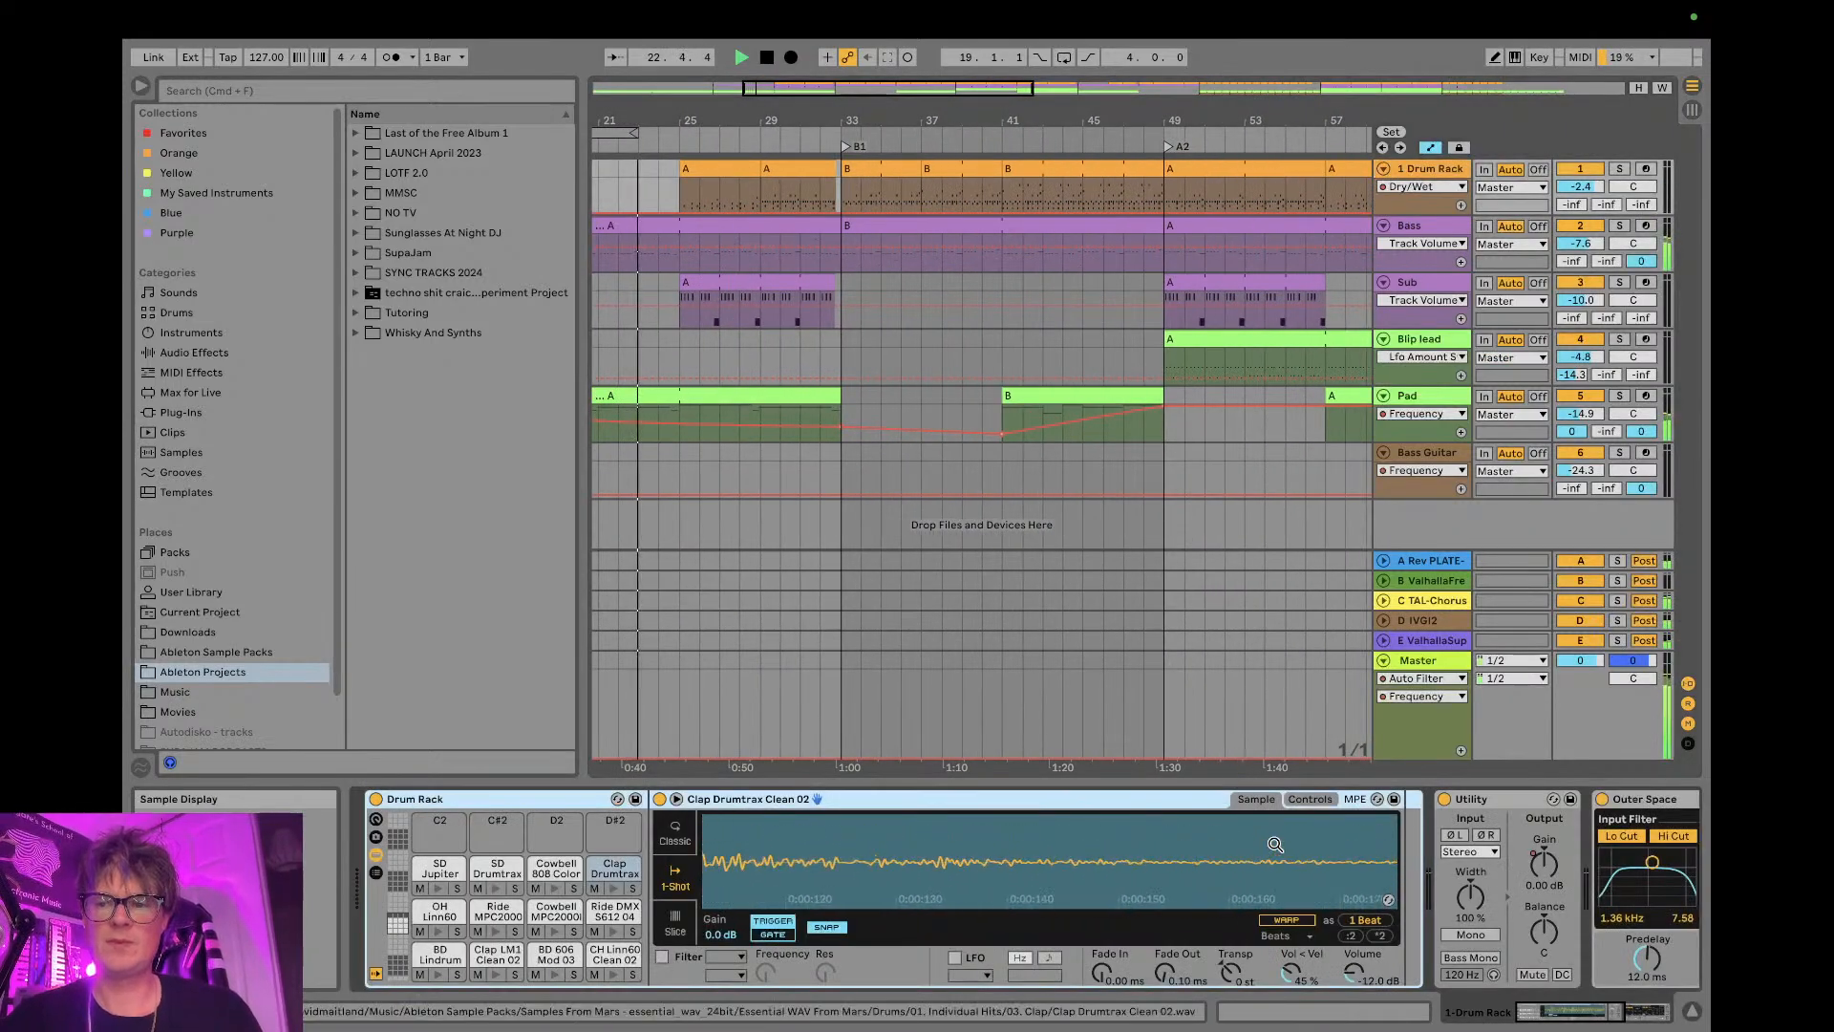
scroll(1275, 844, "right", 8)
left_click(195, 135)
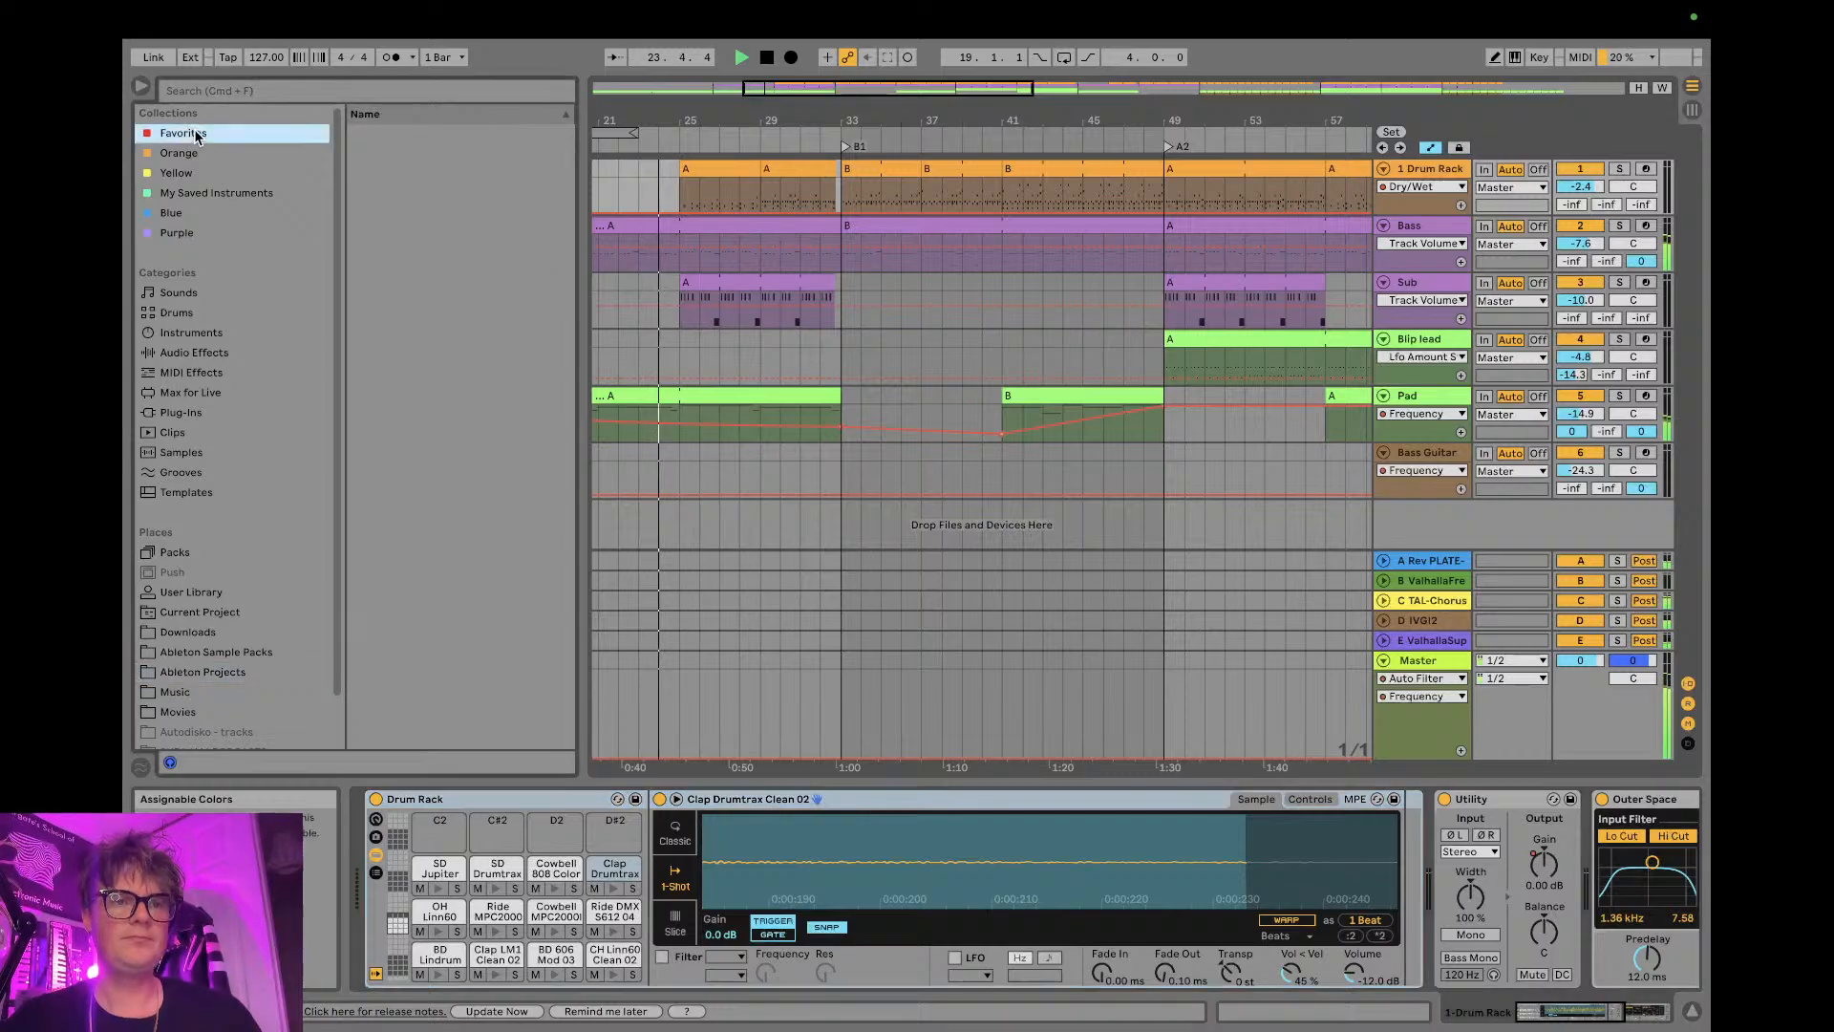
left_click_drag(403, 135, 1428, 184)
left_click_drag(1560, 845, 1560, 941)
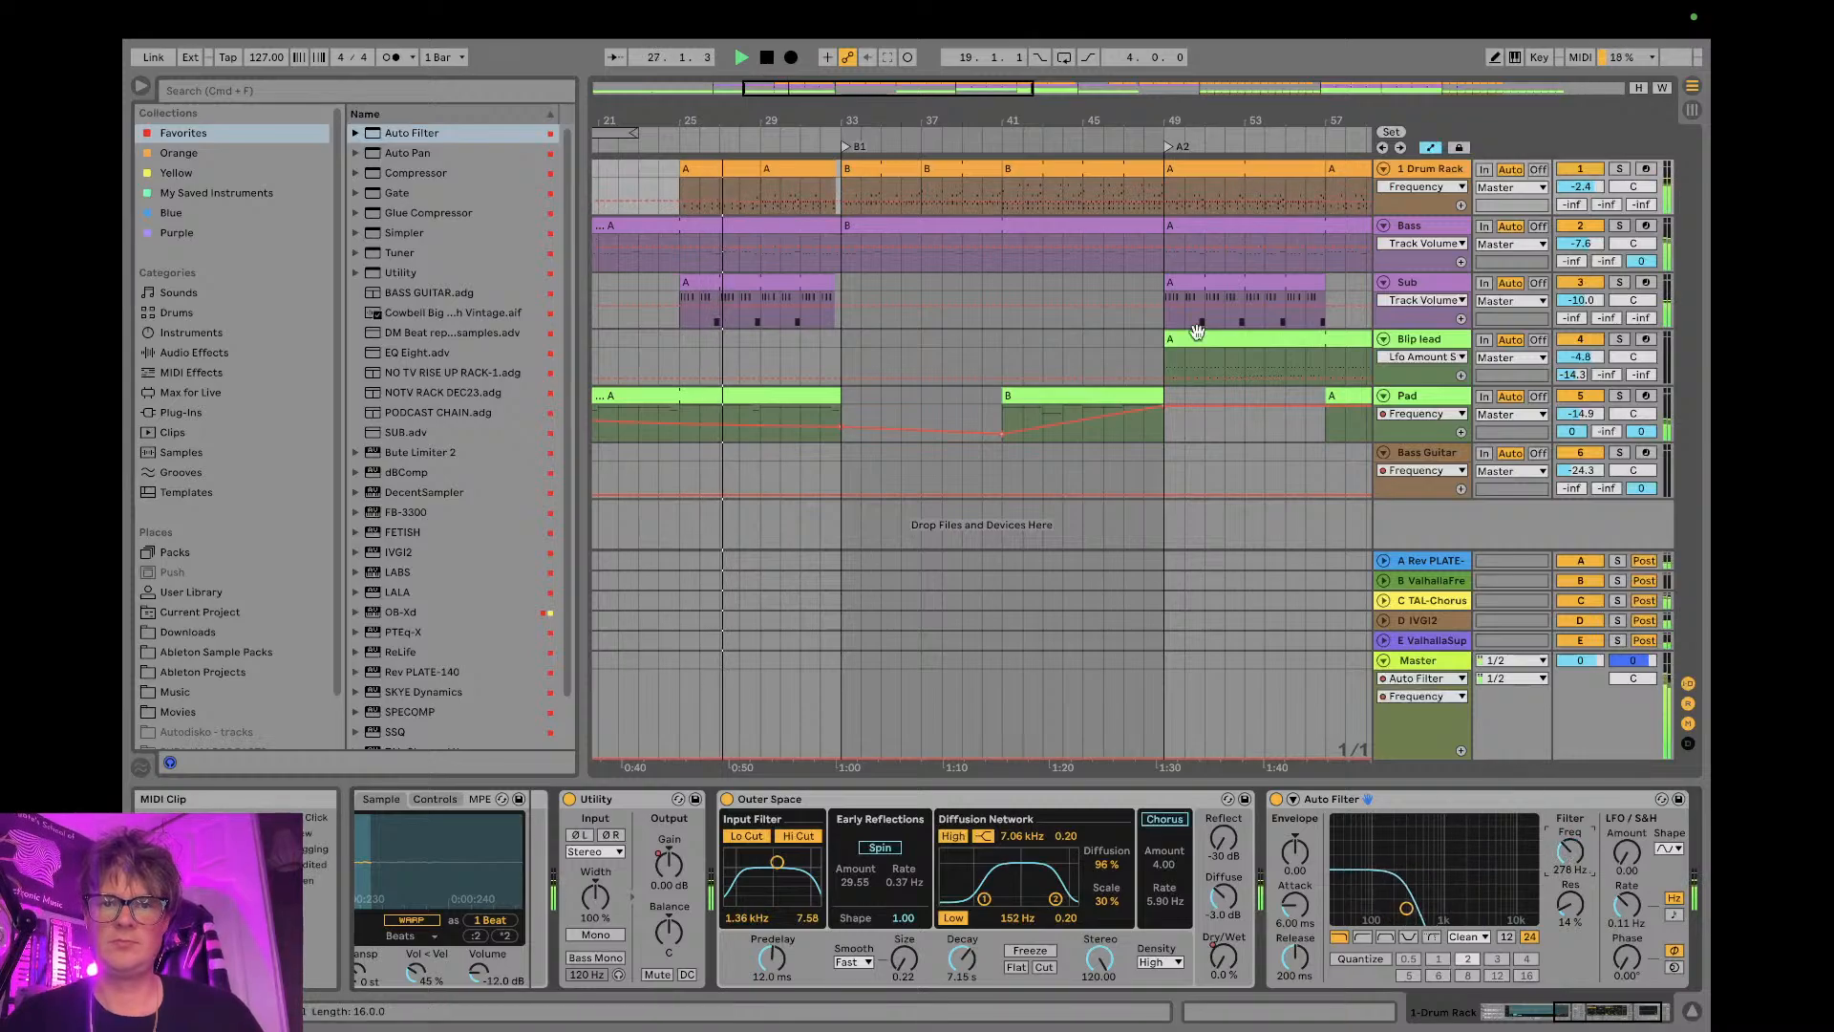
- Automate the Drum Rack filter's frequency to rise from bar 25 to bar 33, and set its slope to 12 and resonance to 34%
left_click(680, 199)
left_click_drag(834, 200, 837, 179)
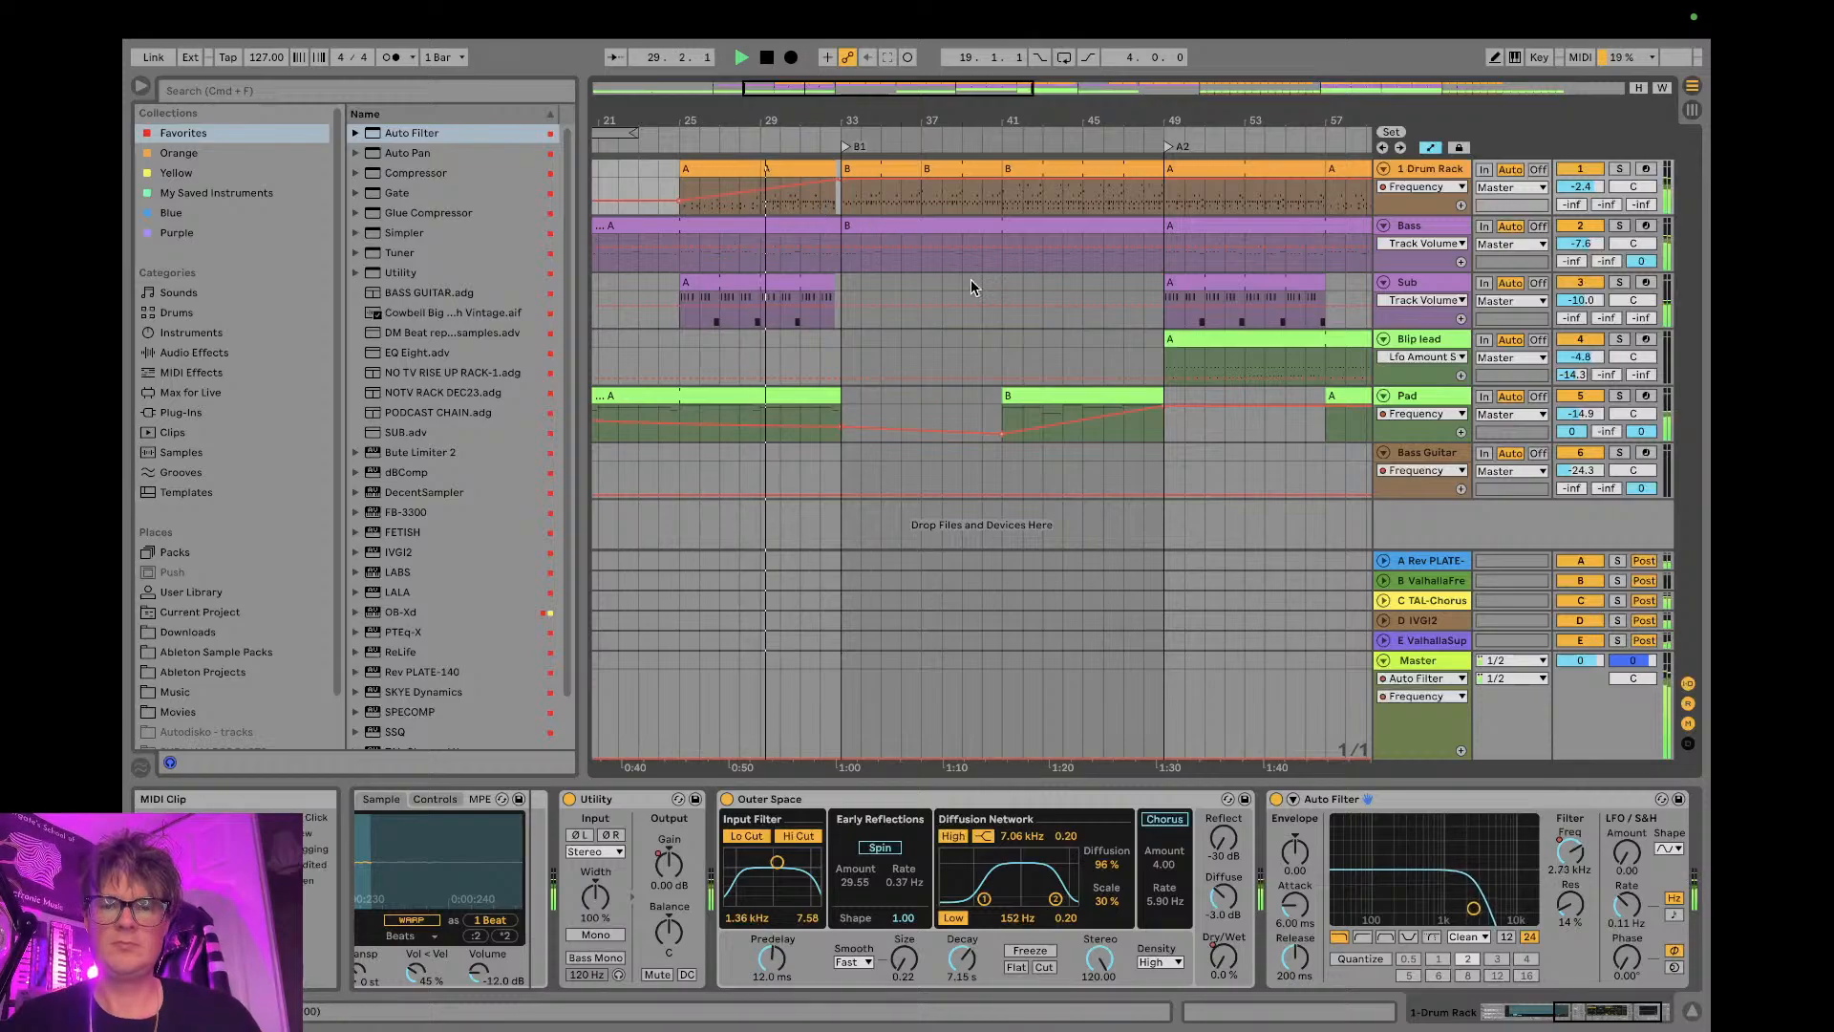
left_click(1503, 938)
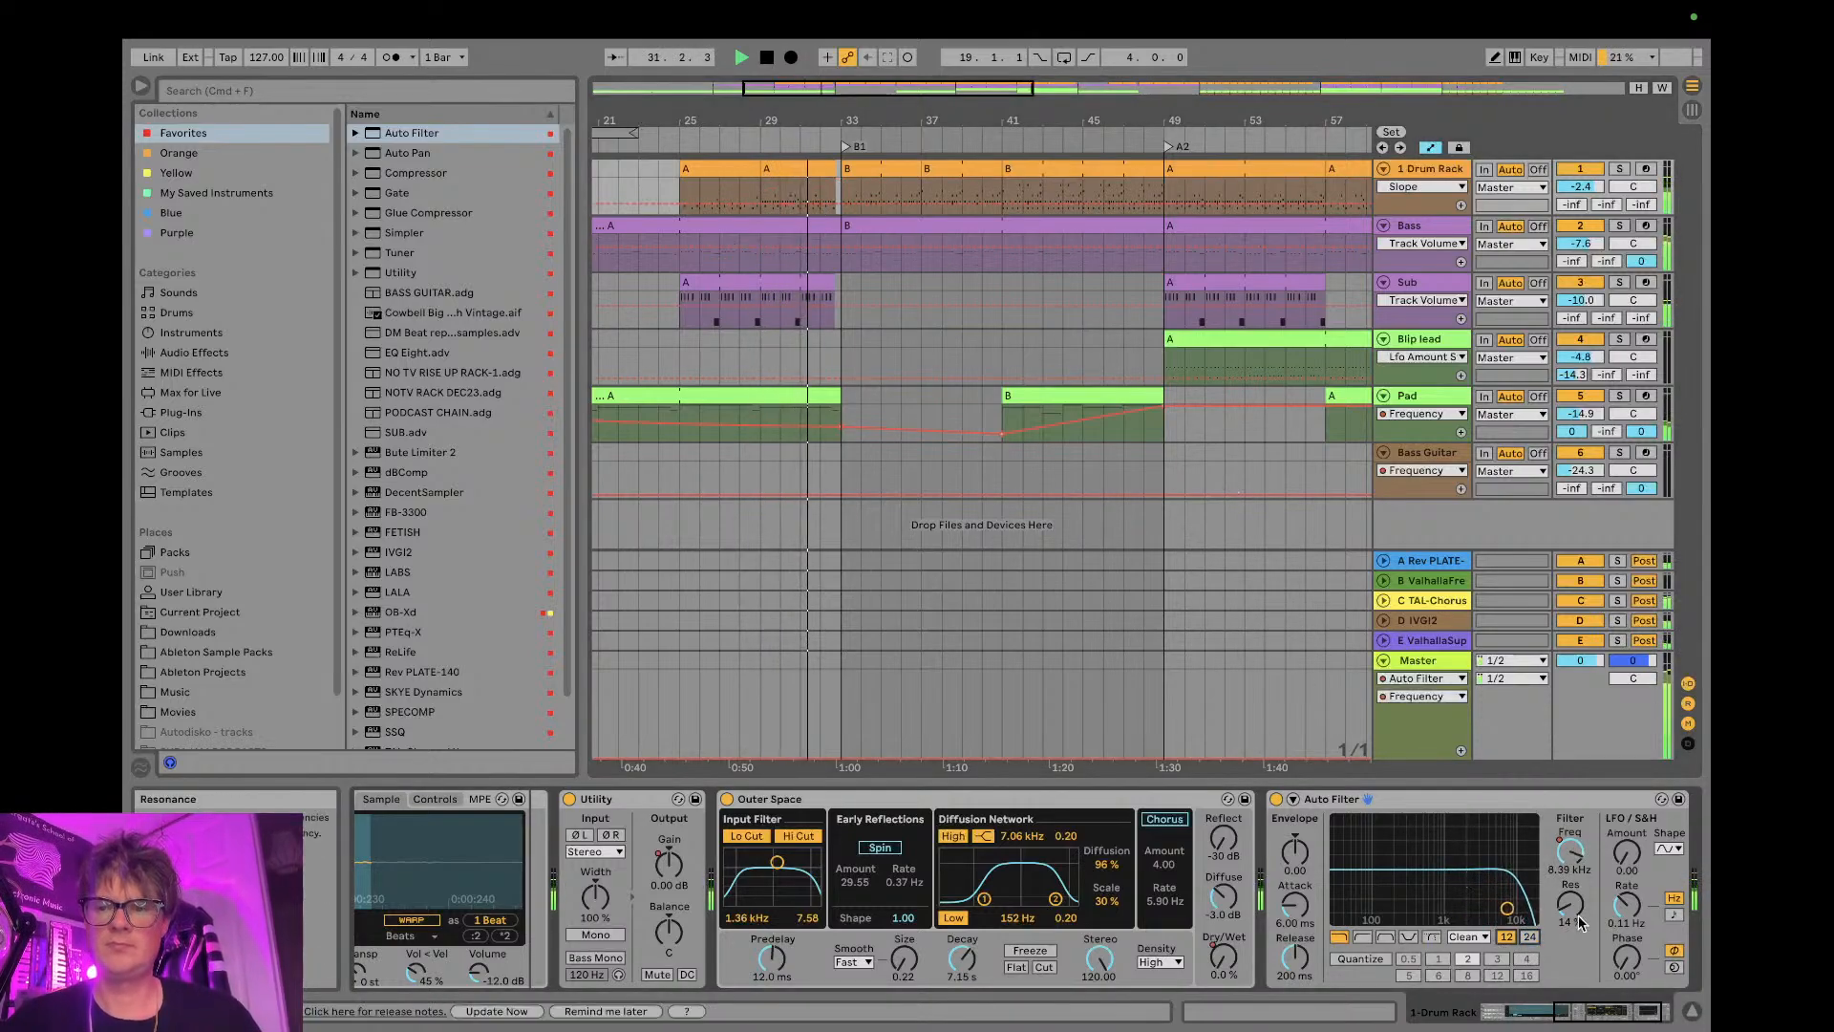
left_click_drag(1578, 921, 1569, 915)
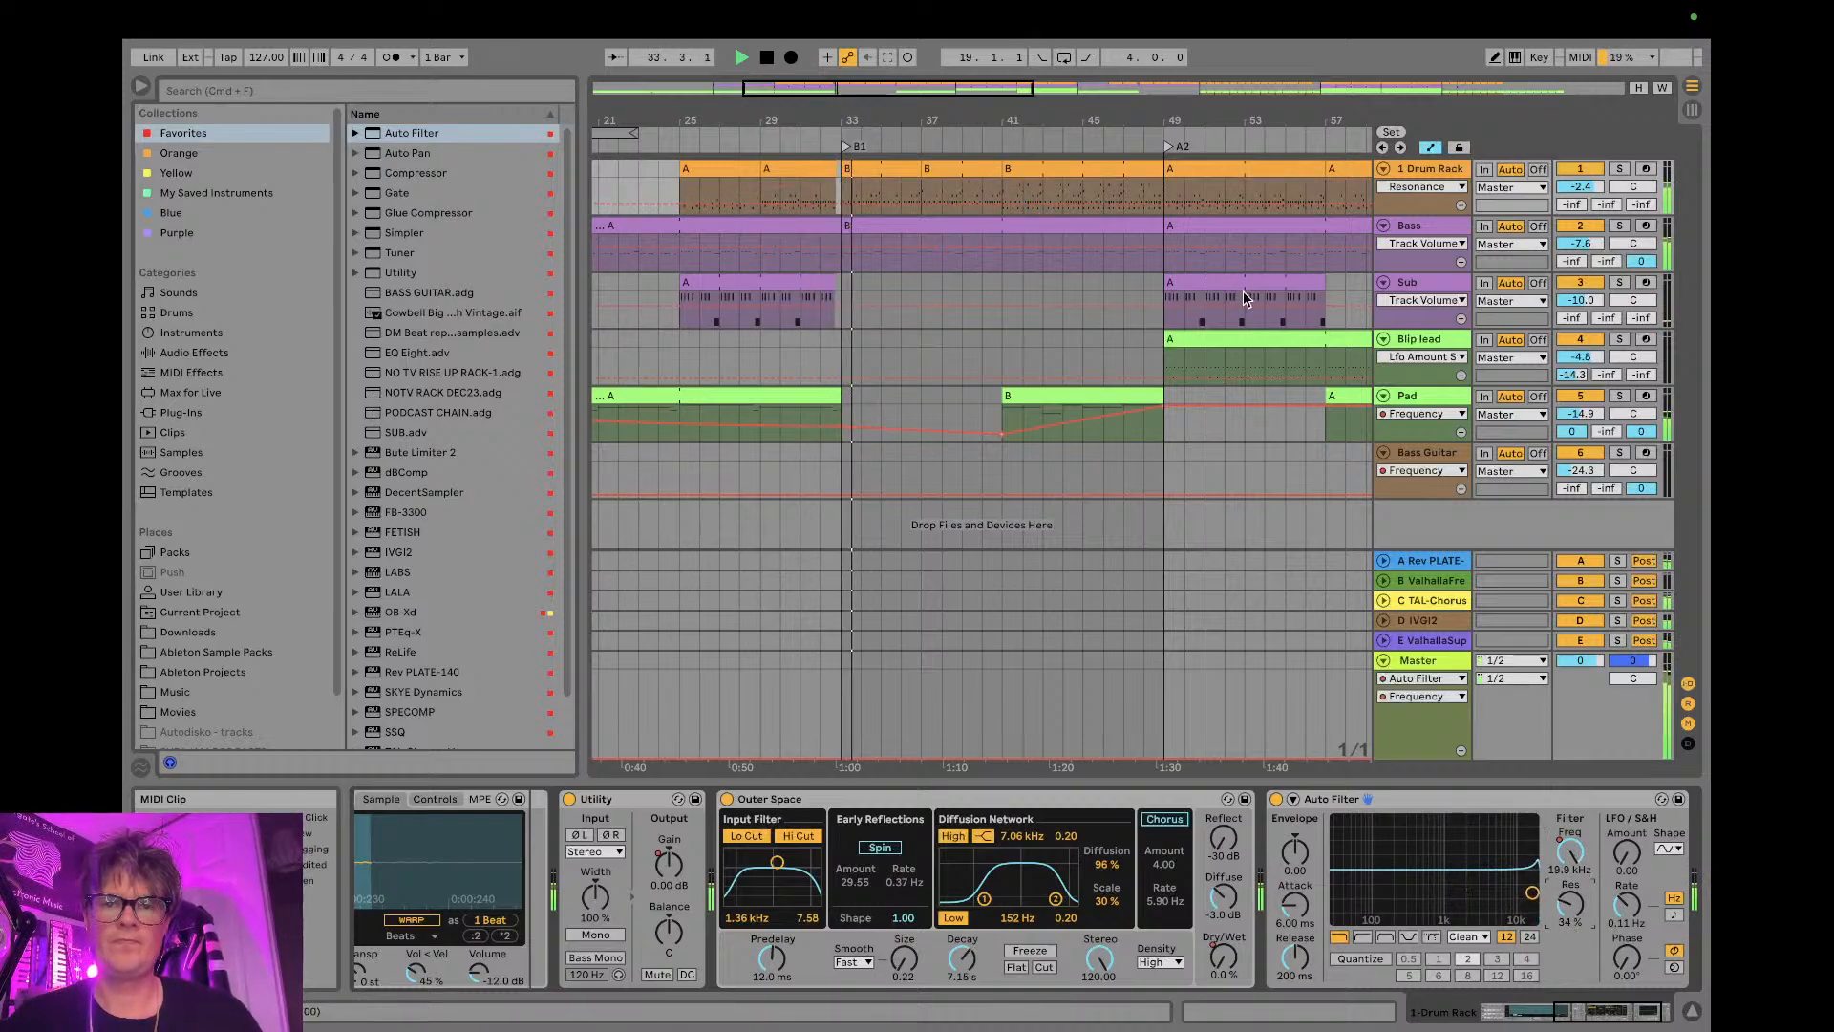
- Raise the Drum Rack track's volume to -0.4 dB in the mixer
key("Tab")
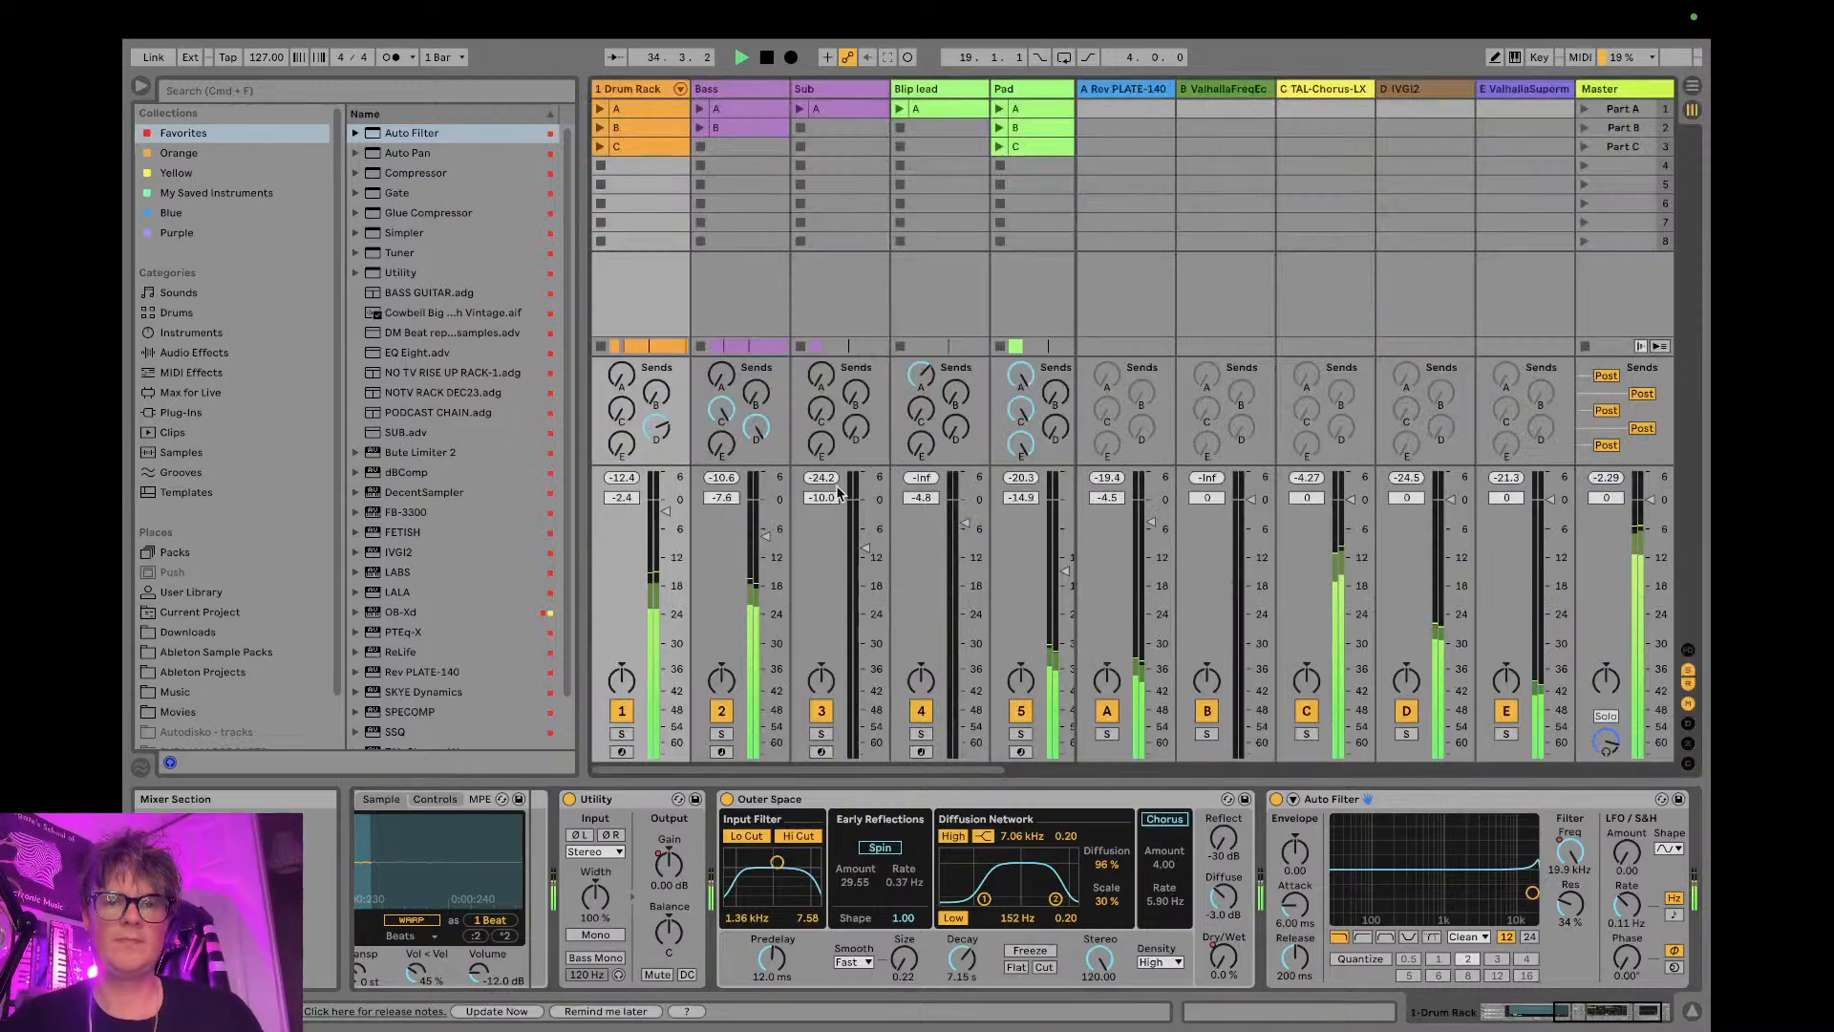
left_click_drag(666, 512, 666, 502)
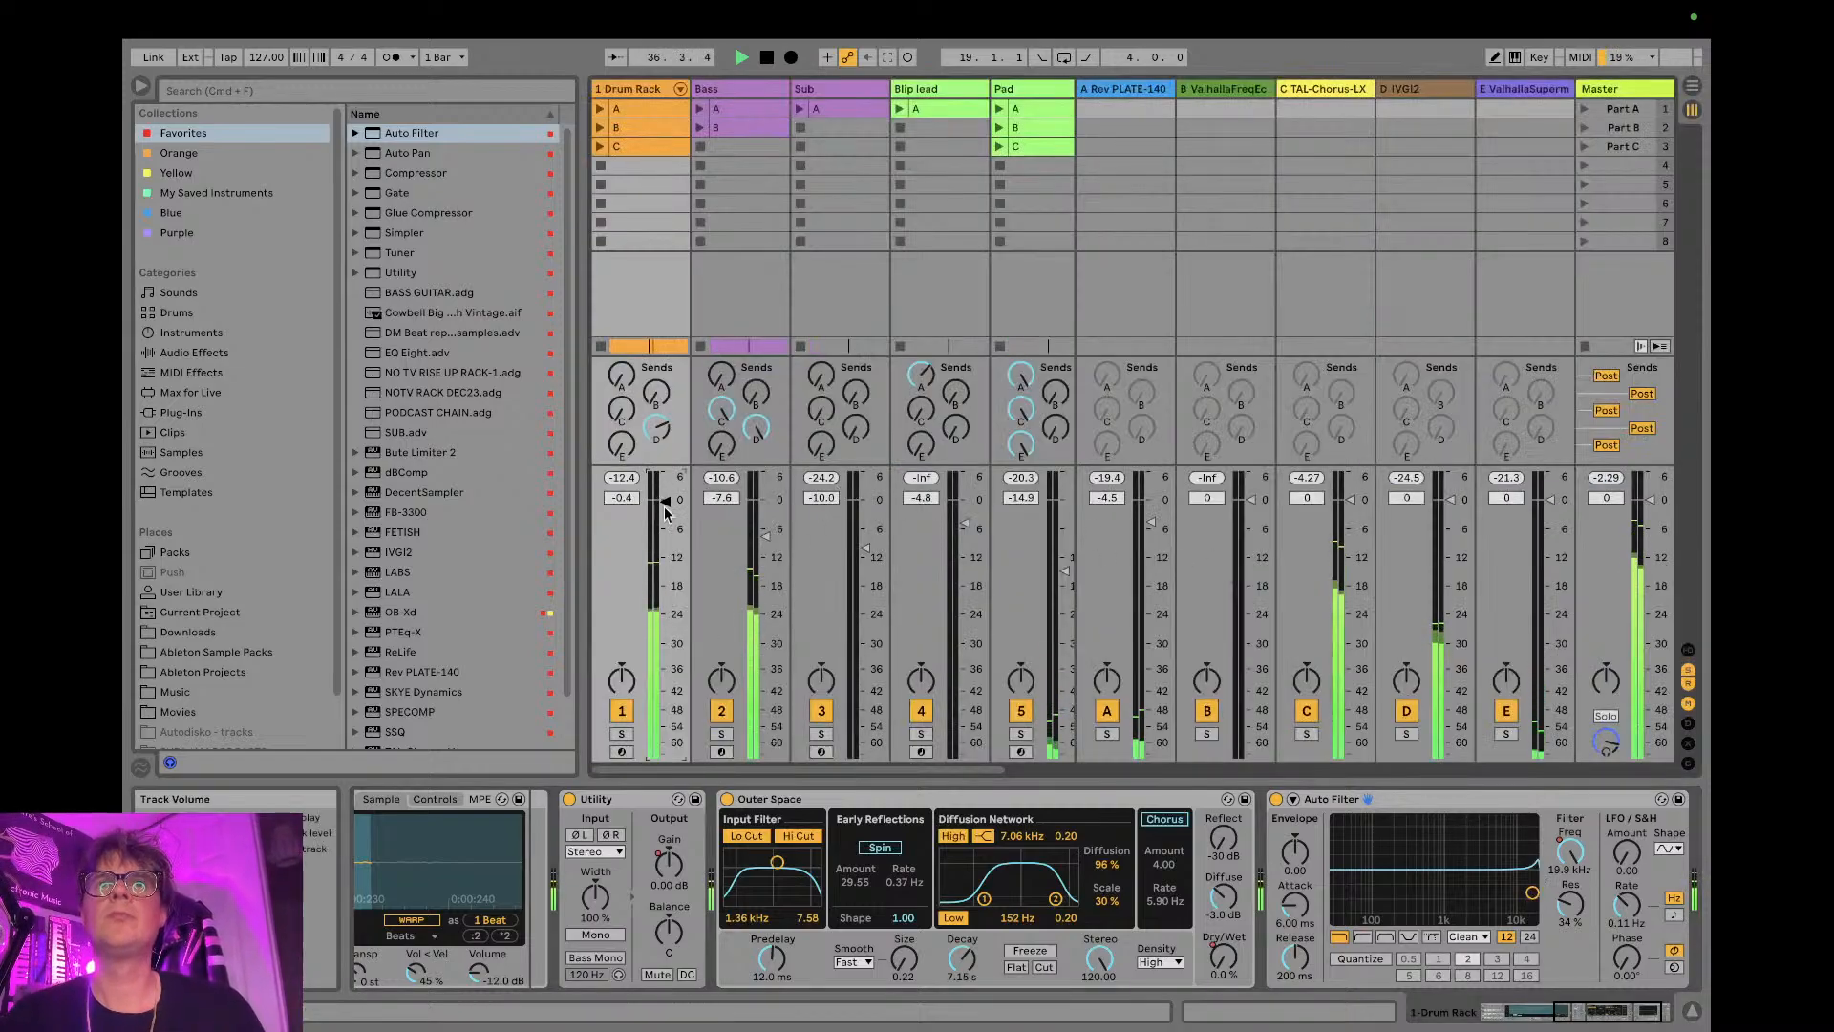
- Lower the COMPUTER AUDIO BH level in OBS to about -11.6 dB and check the live stream in YouTube Studio
key("ctrl+Left")
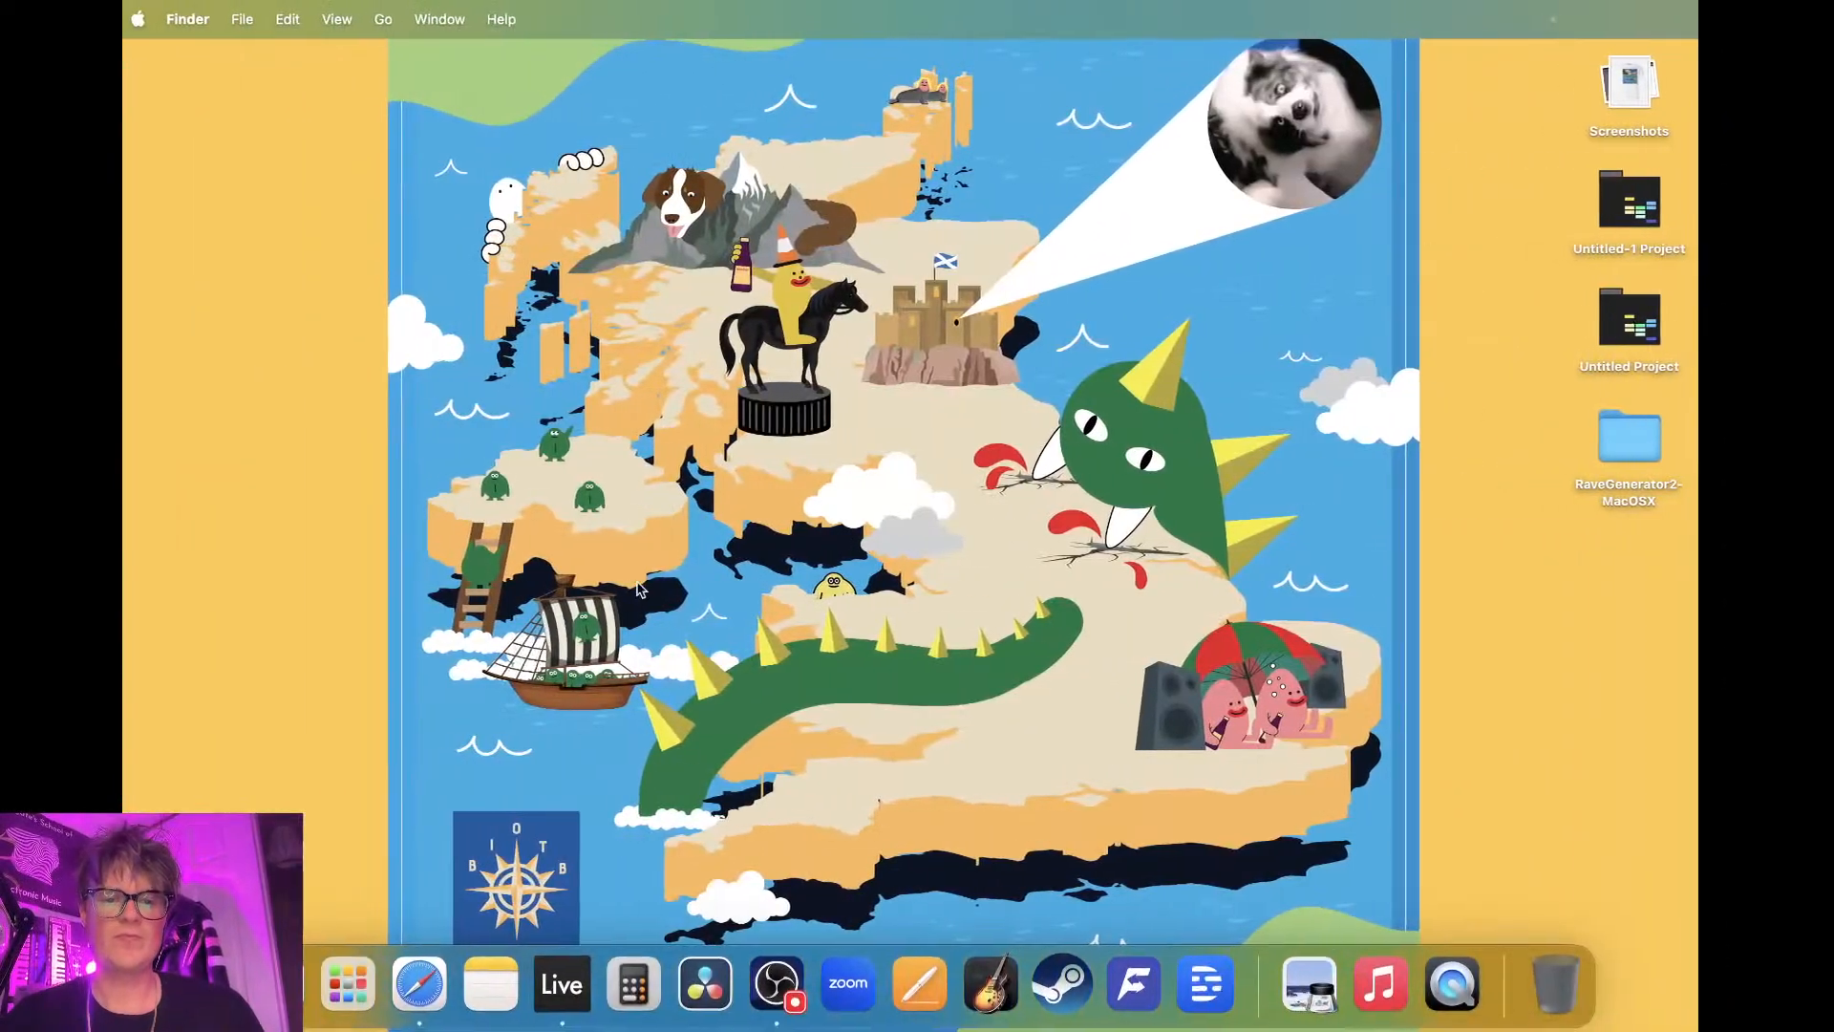
left_click(405, 956)
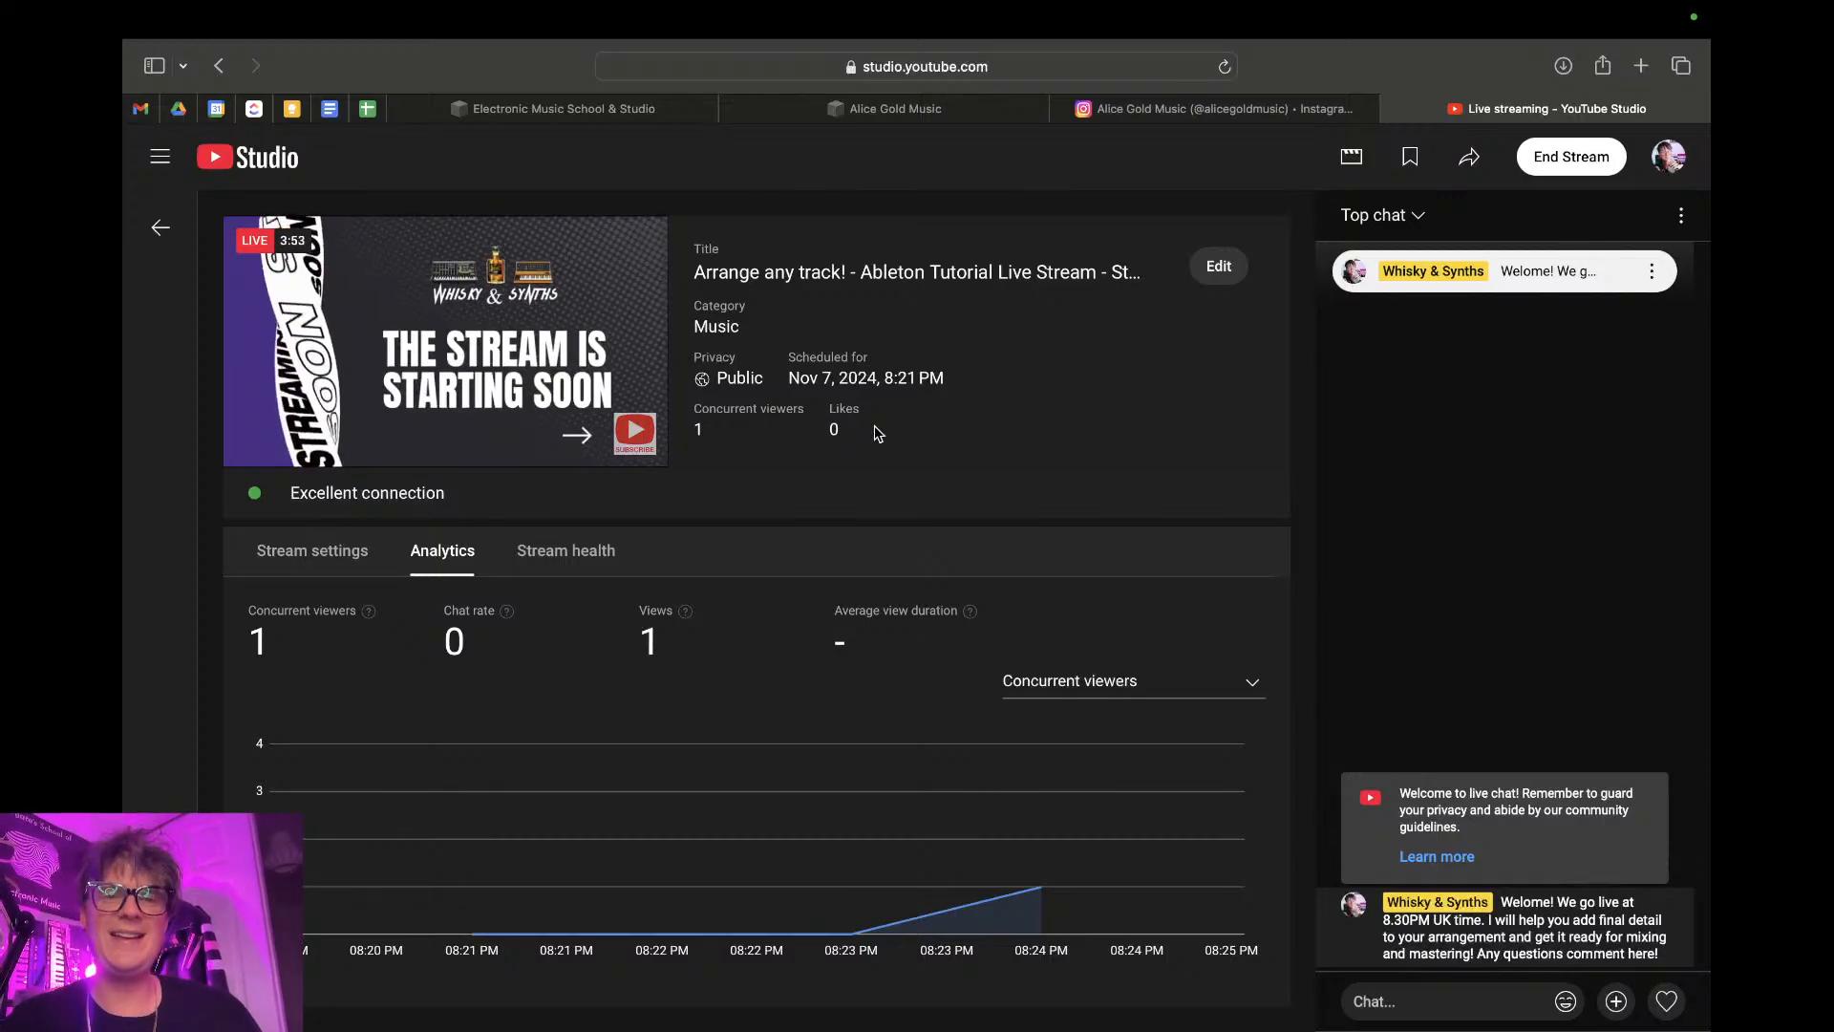
key("ctrl+Right")
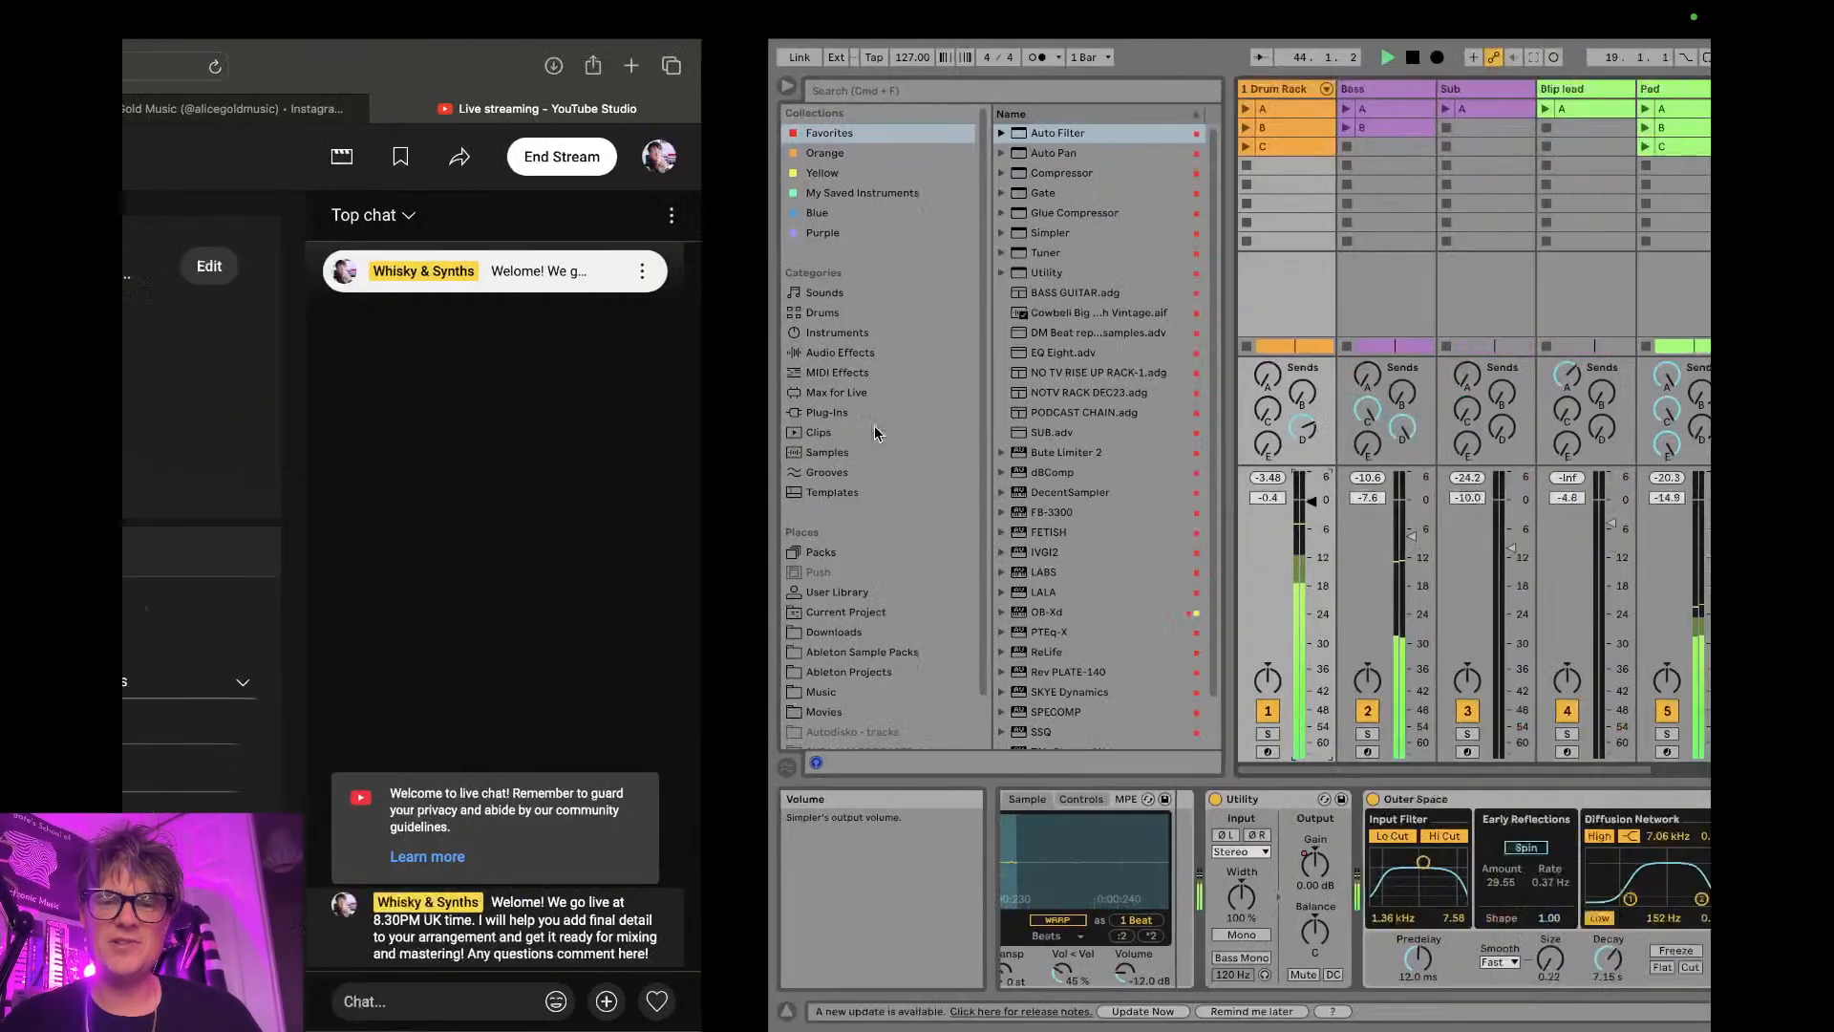
key("ctrl+Right")
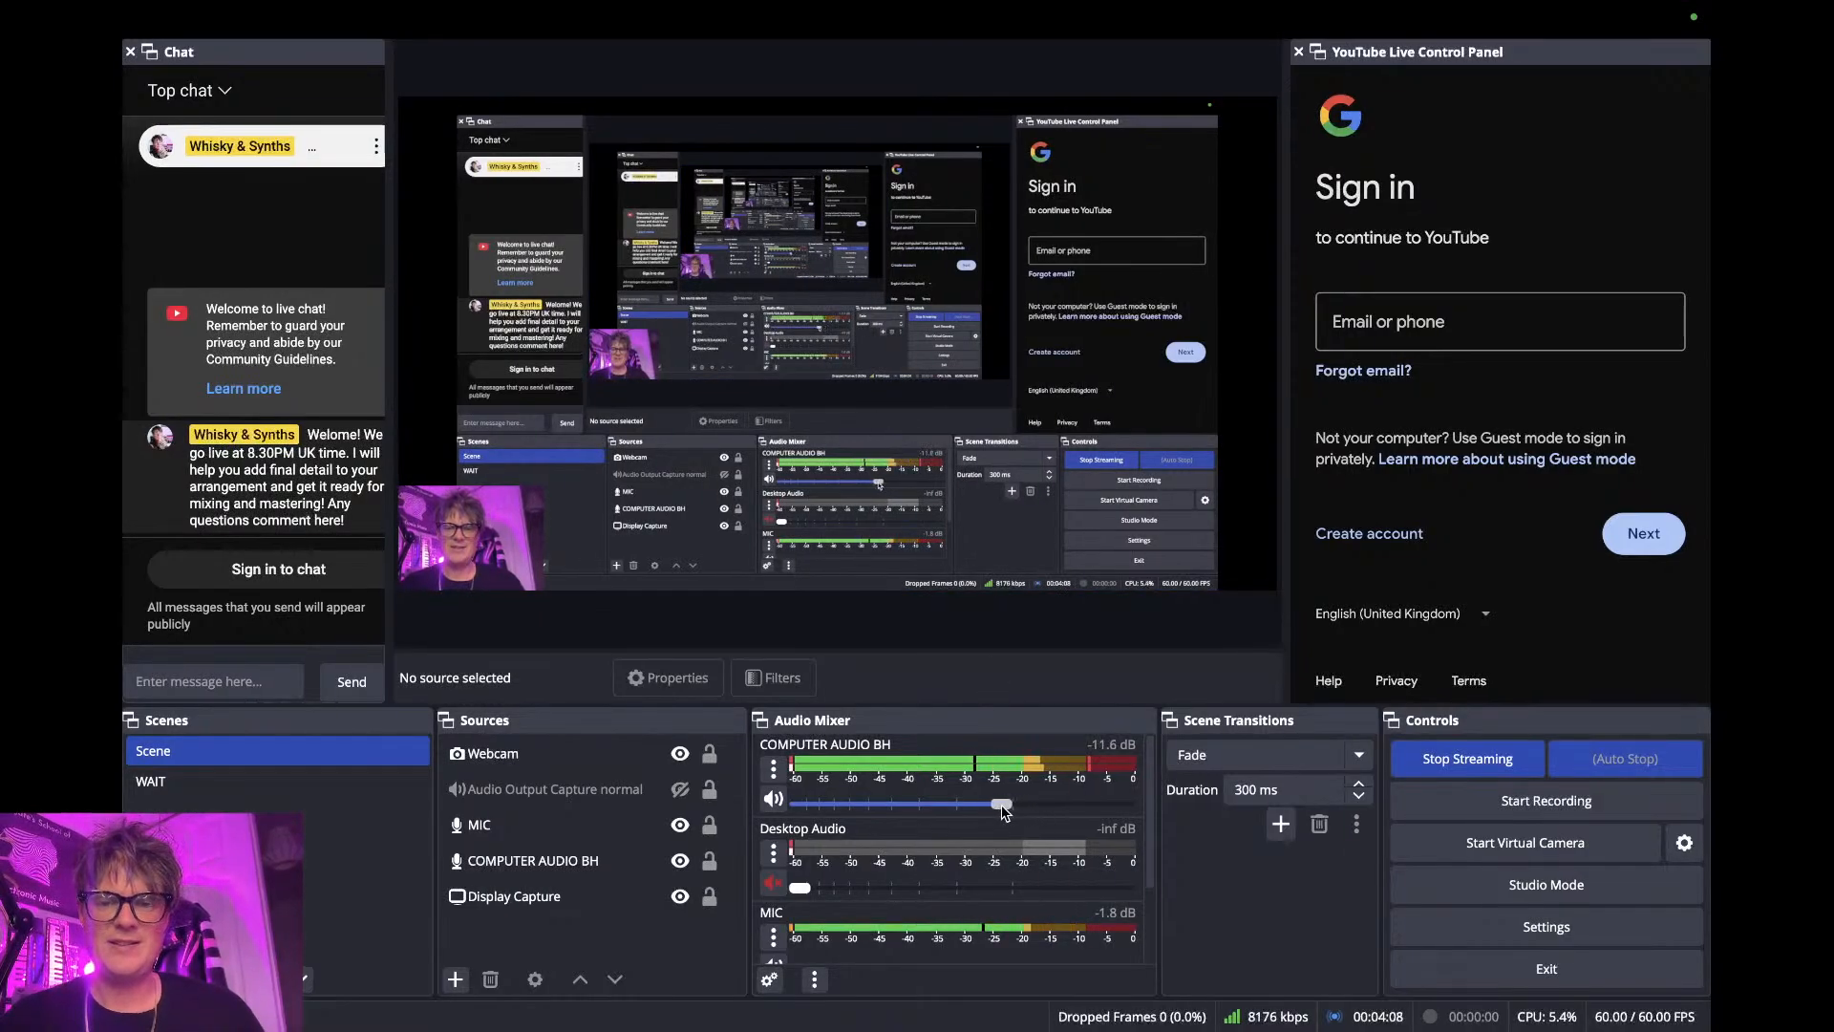
key("ctrl+Left")
key("ctrl+Left")
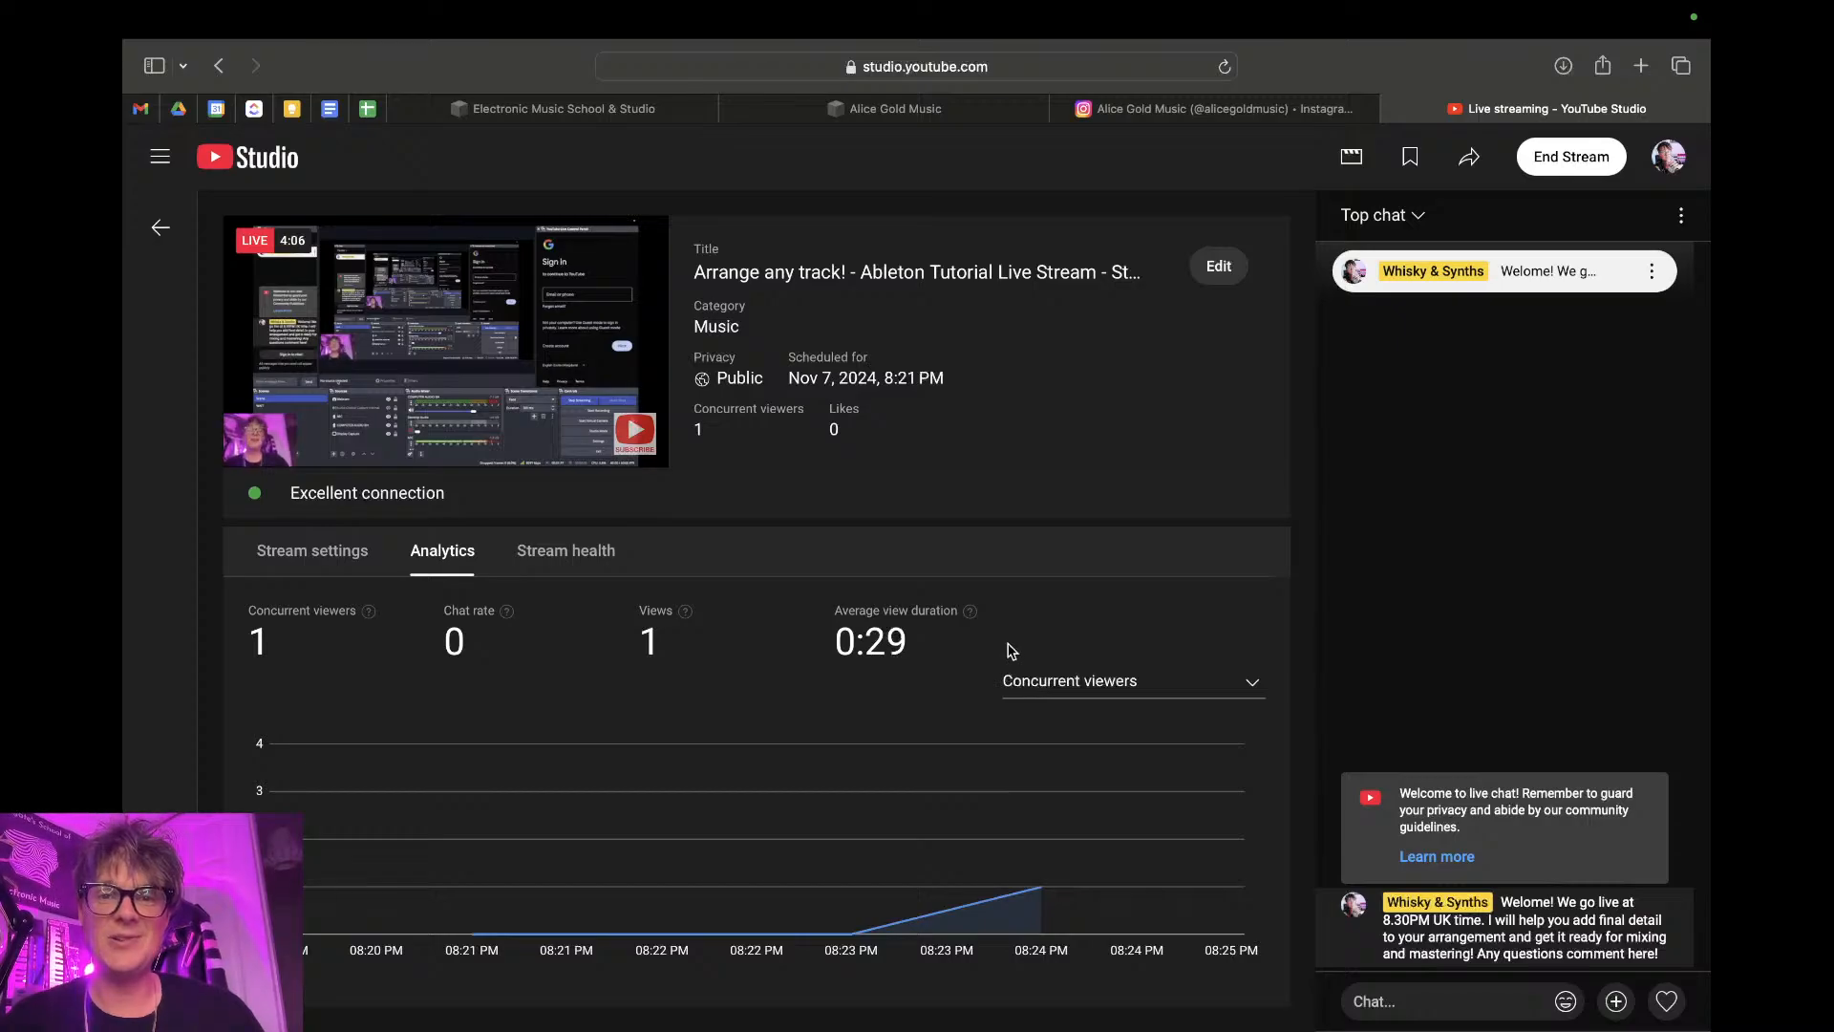
- Return to Ableton Live and raise the Blip lead track's volume to -3.9 dB in the mixer
key("ctrl+Right")
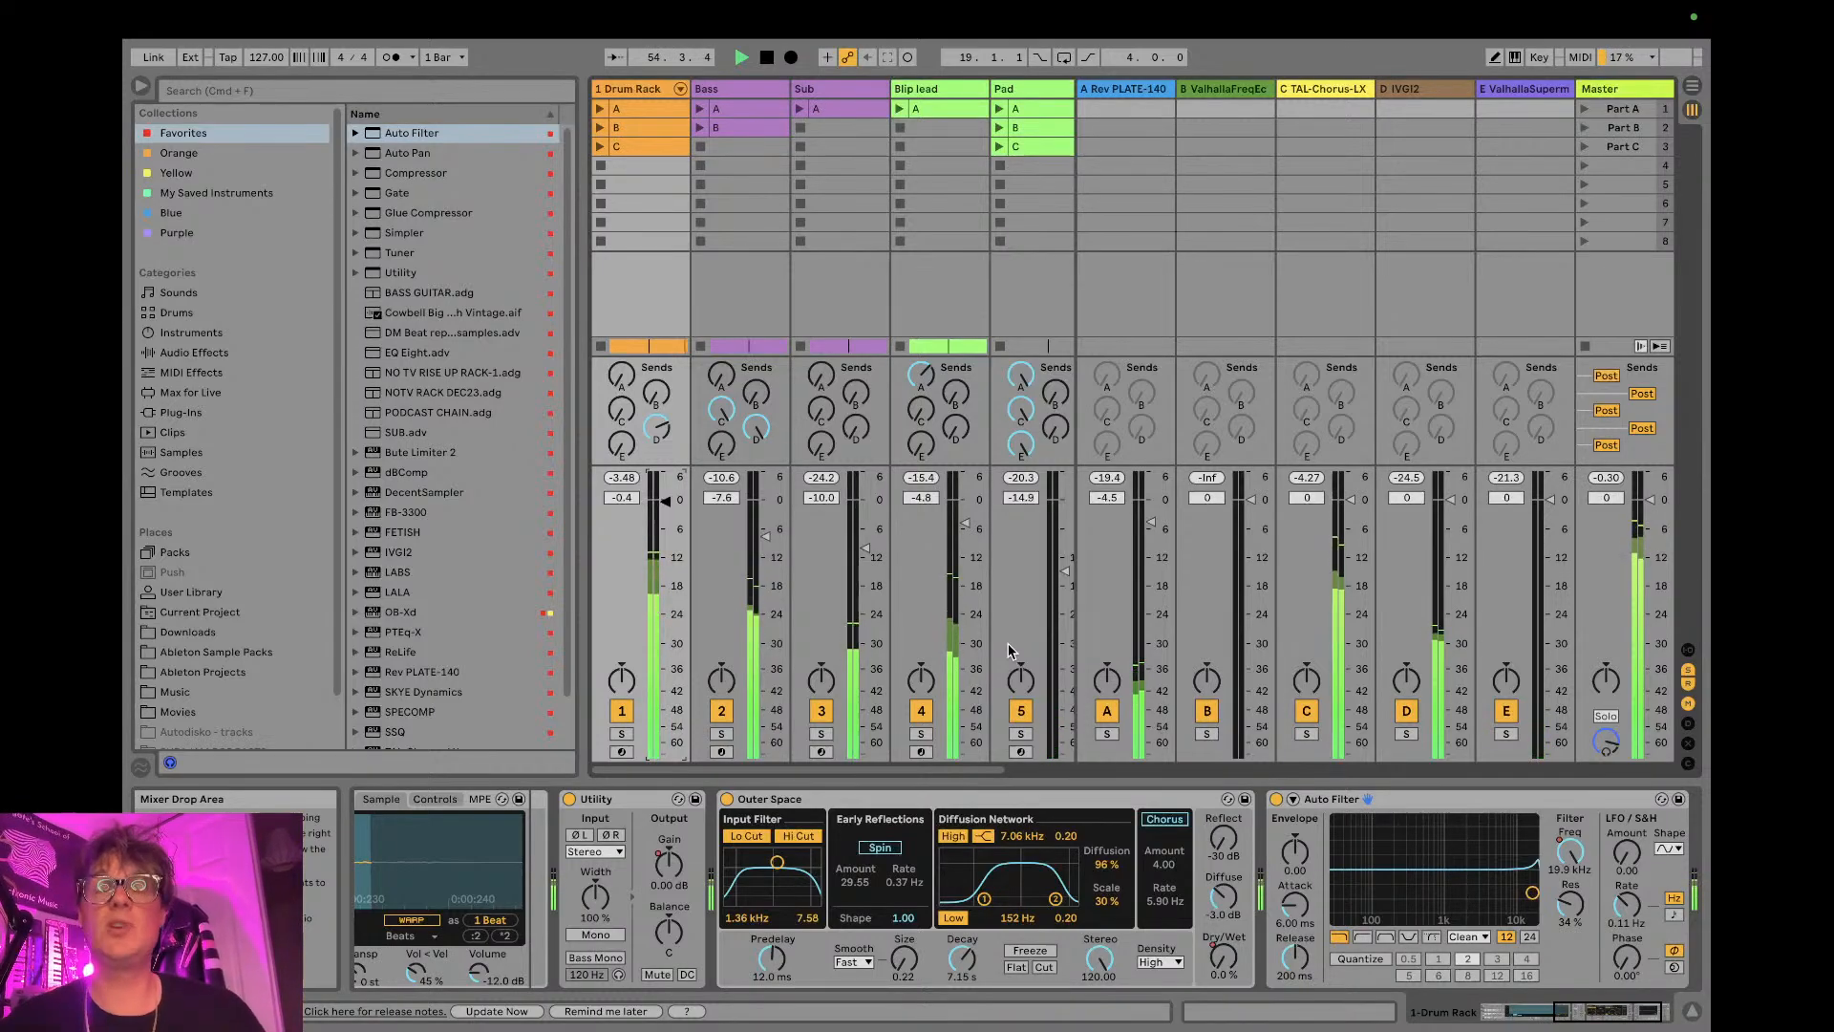
key("Tab")
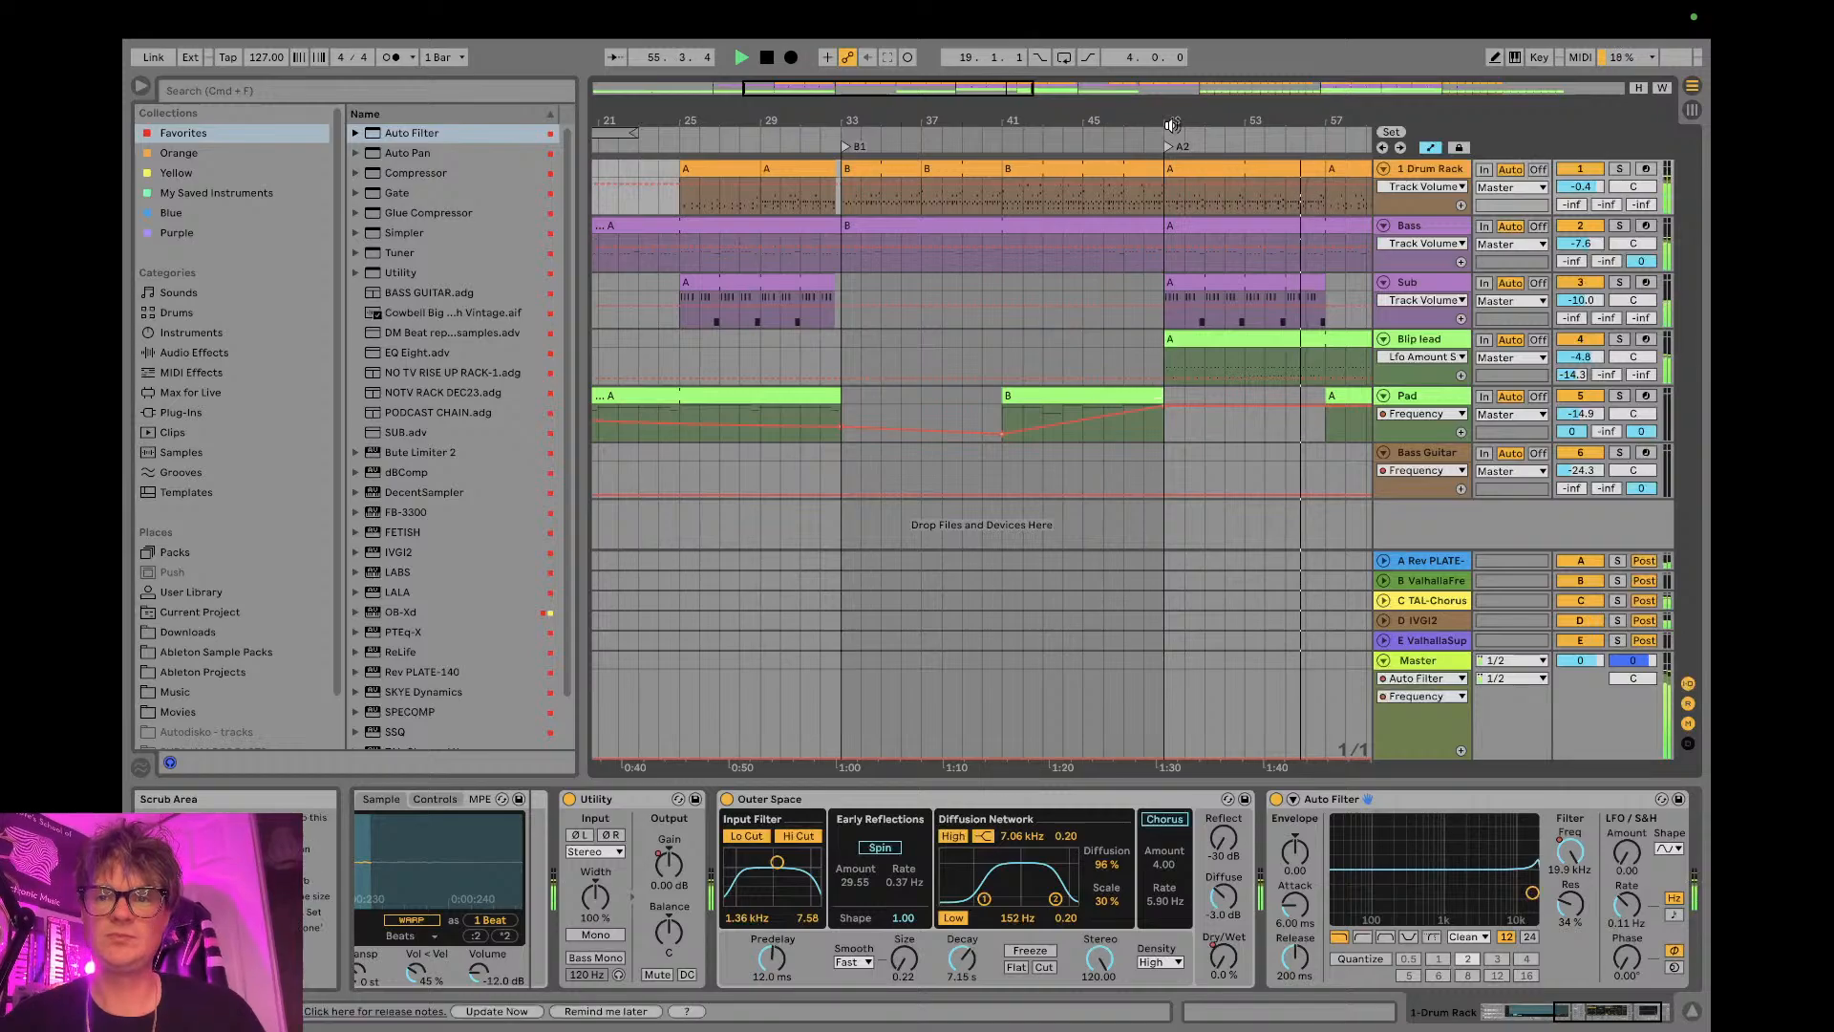
key("Tab")
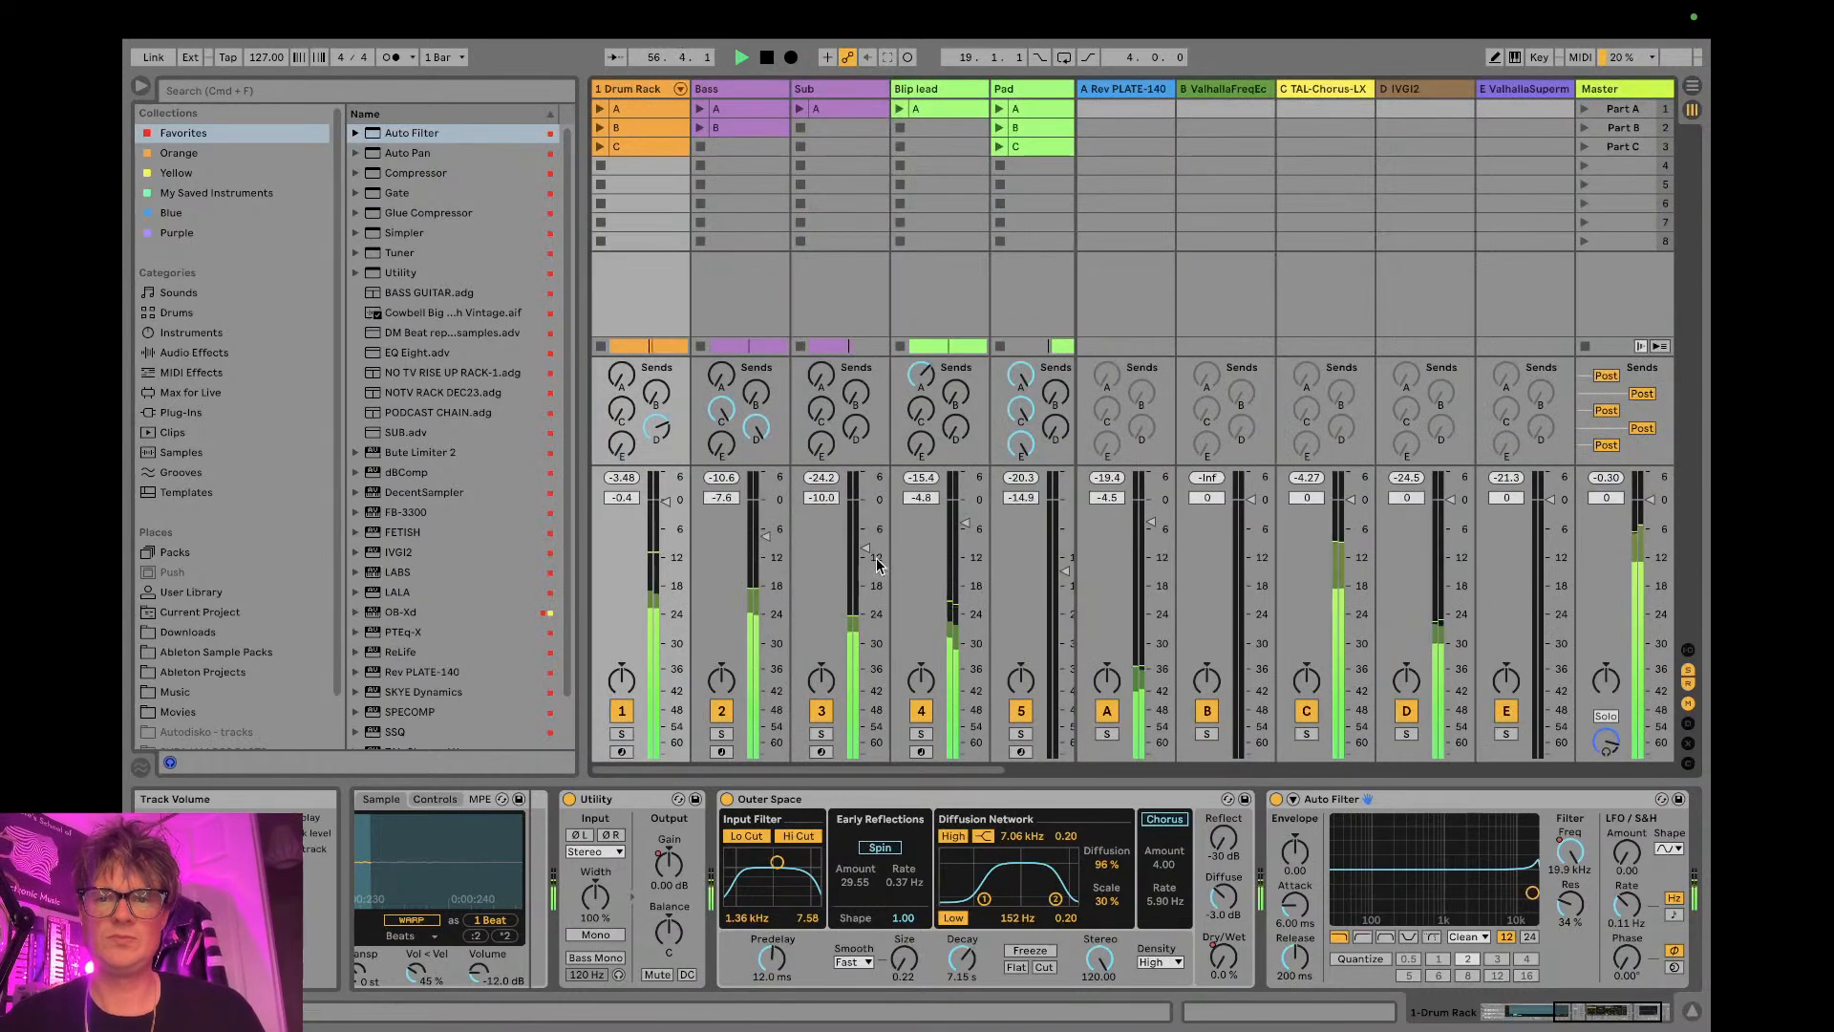
scroll(880, 567, "right", 1)
left_click_drag(776, 523, 775, 510)
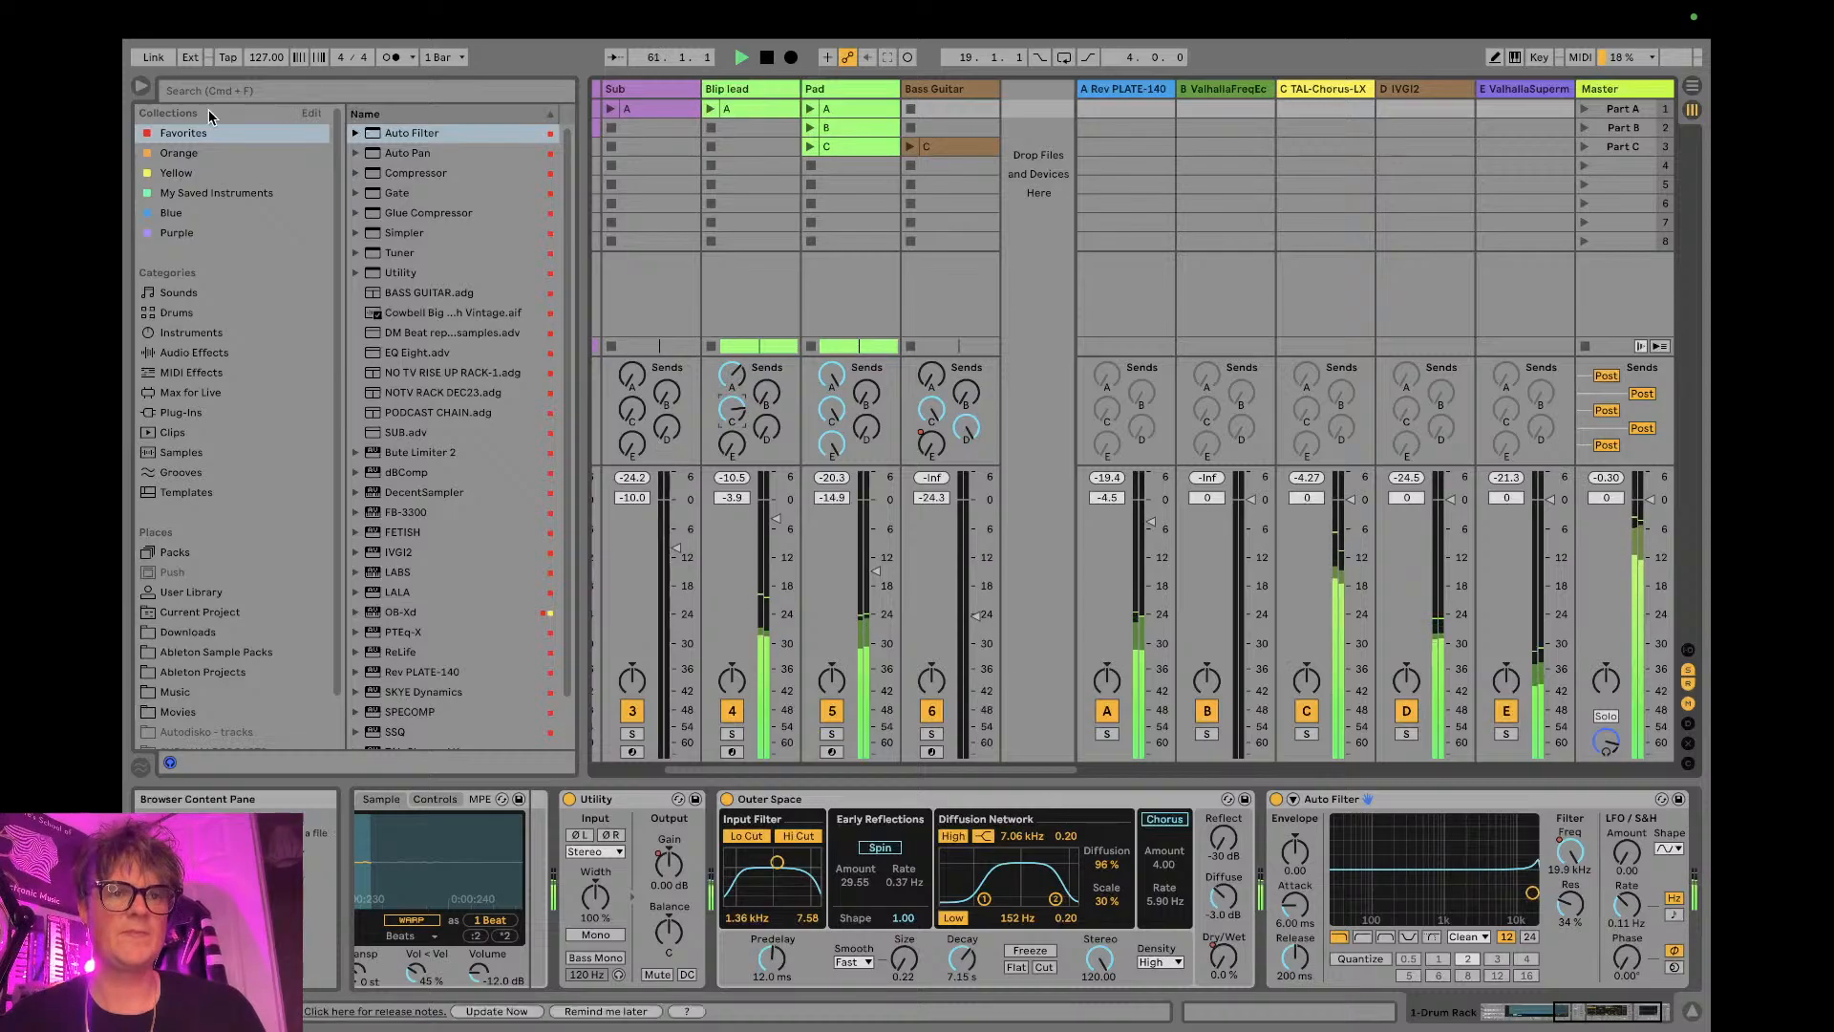
- Hide the browser and the device area in Session View, and switch to Arrangement View
left_click(146, 86)
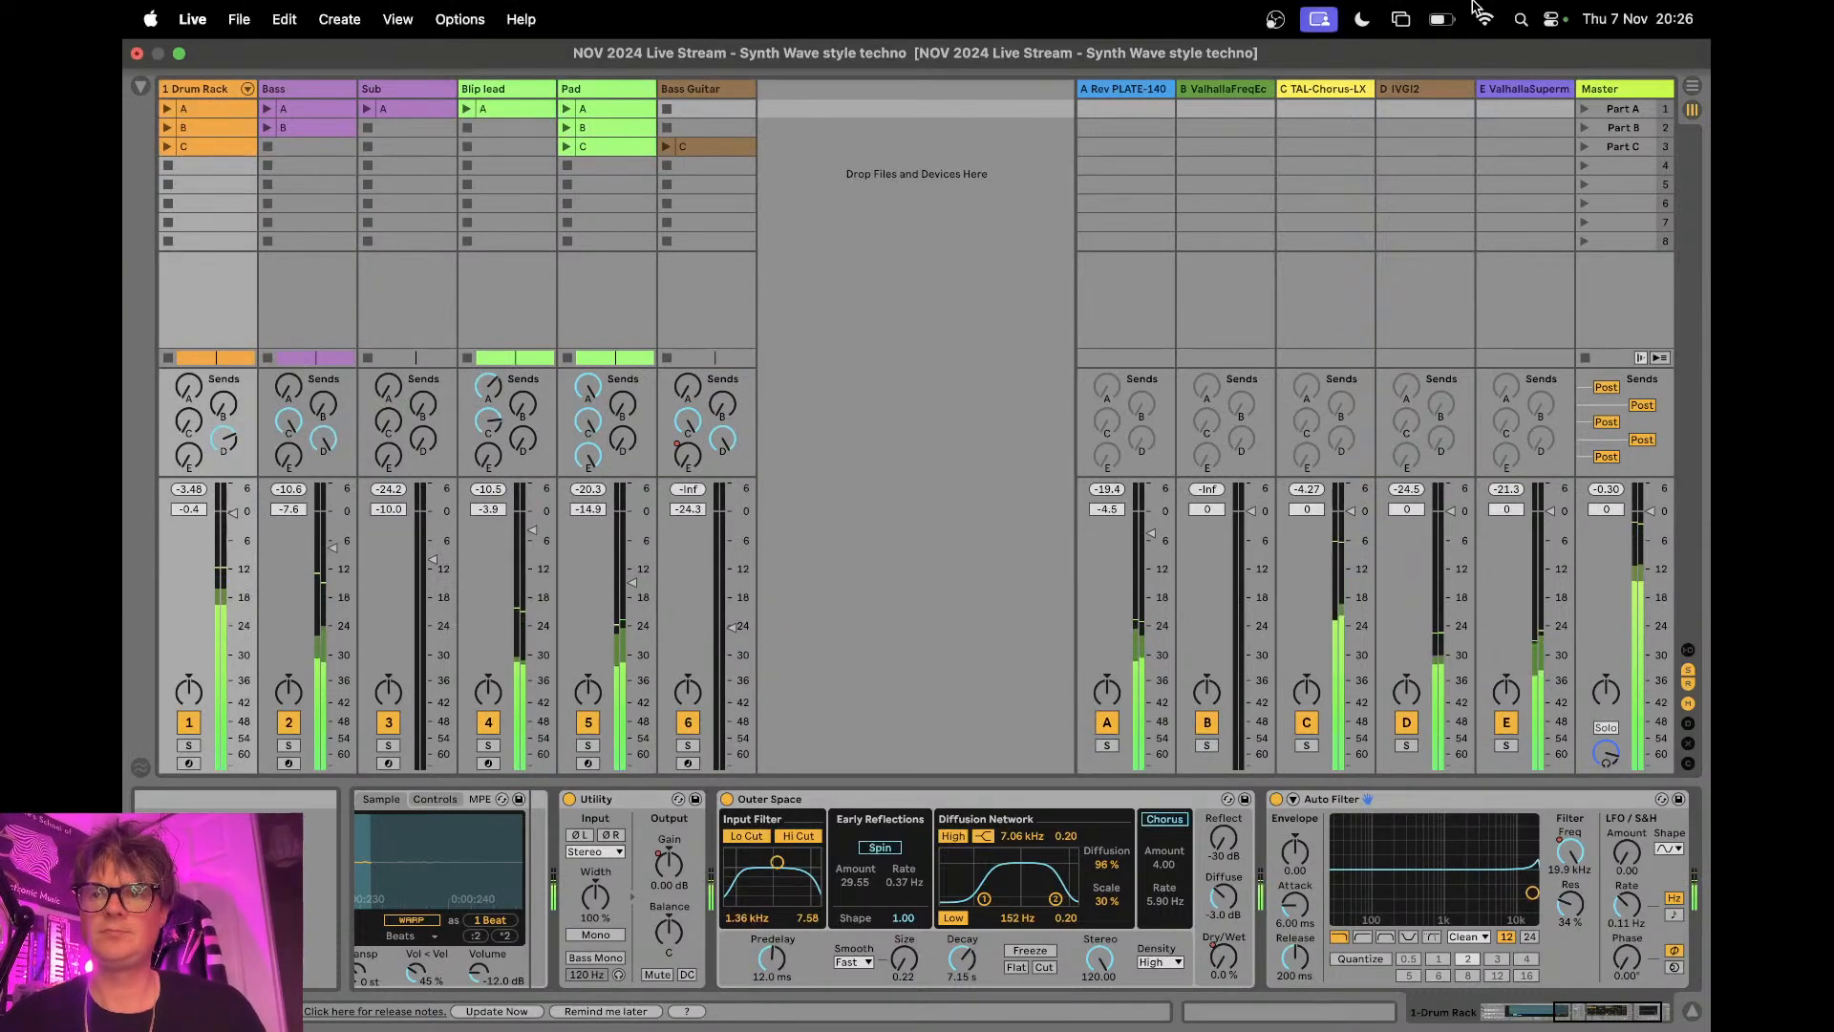
left_click(1691, 1012)
key("Tab")
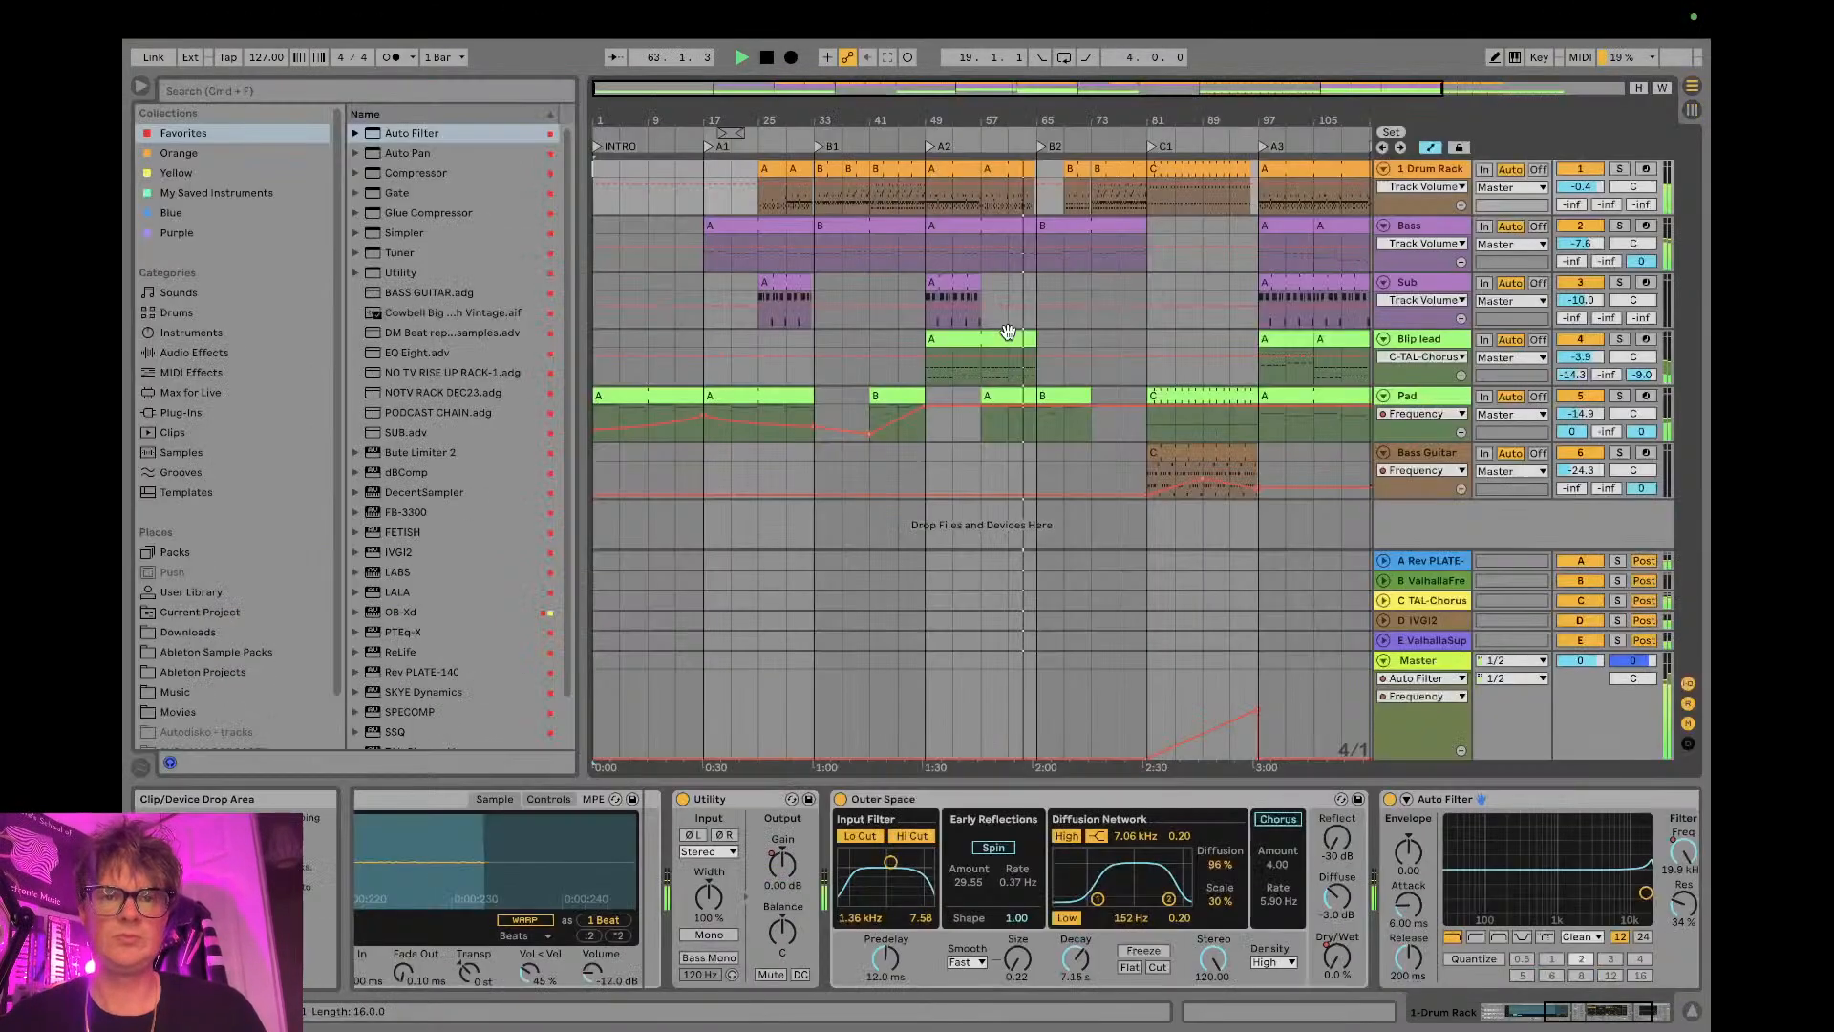
- Display the frequency automation of the Bass track's two Auto Filters, ending with the first one
scroll(1206, 287, "right", 5)
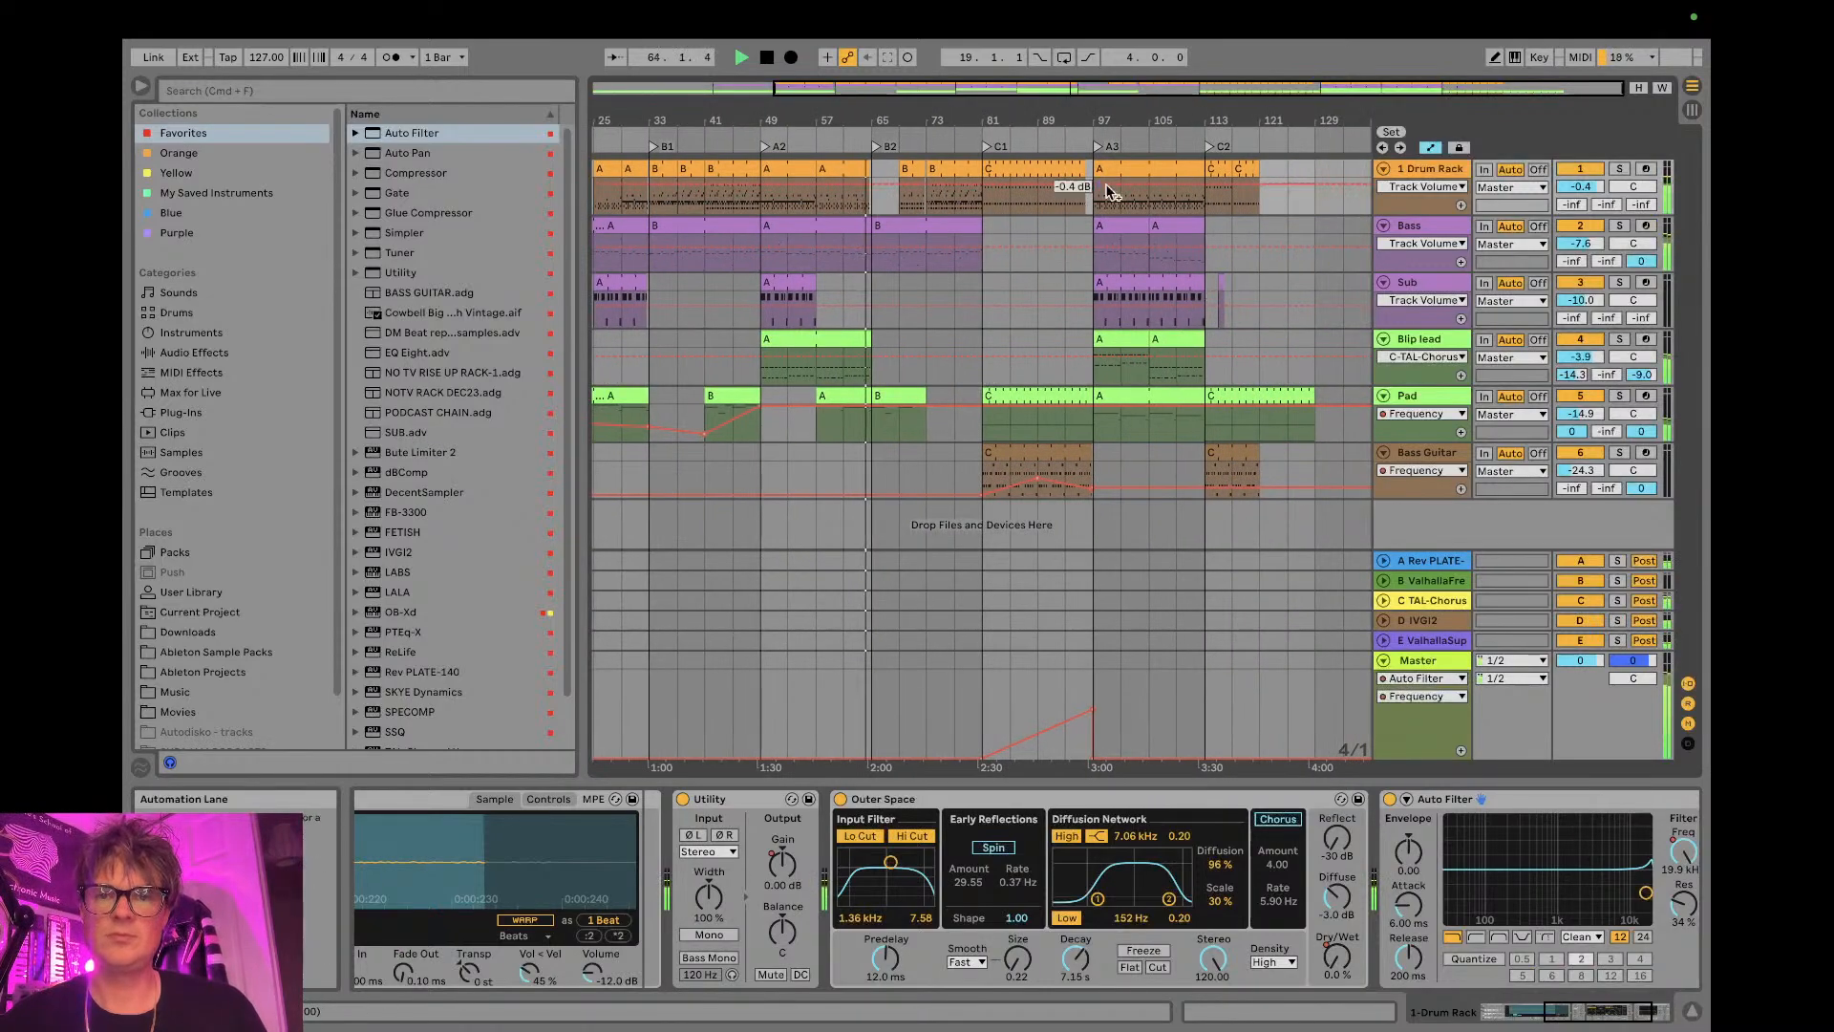
left_click(1417, 226)
left_click(1421, 242)
left_click(1415, 220)
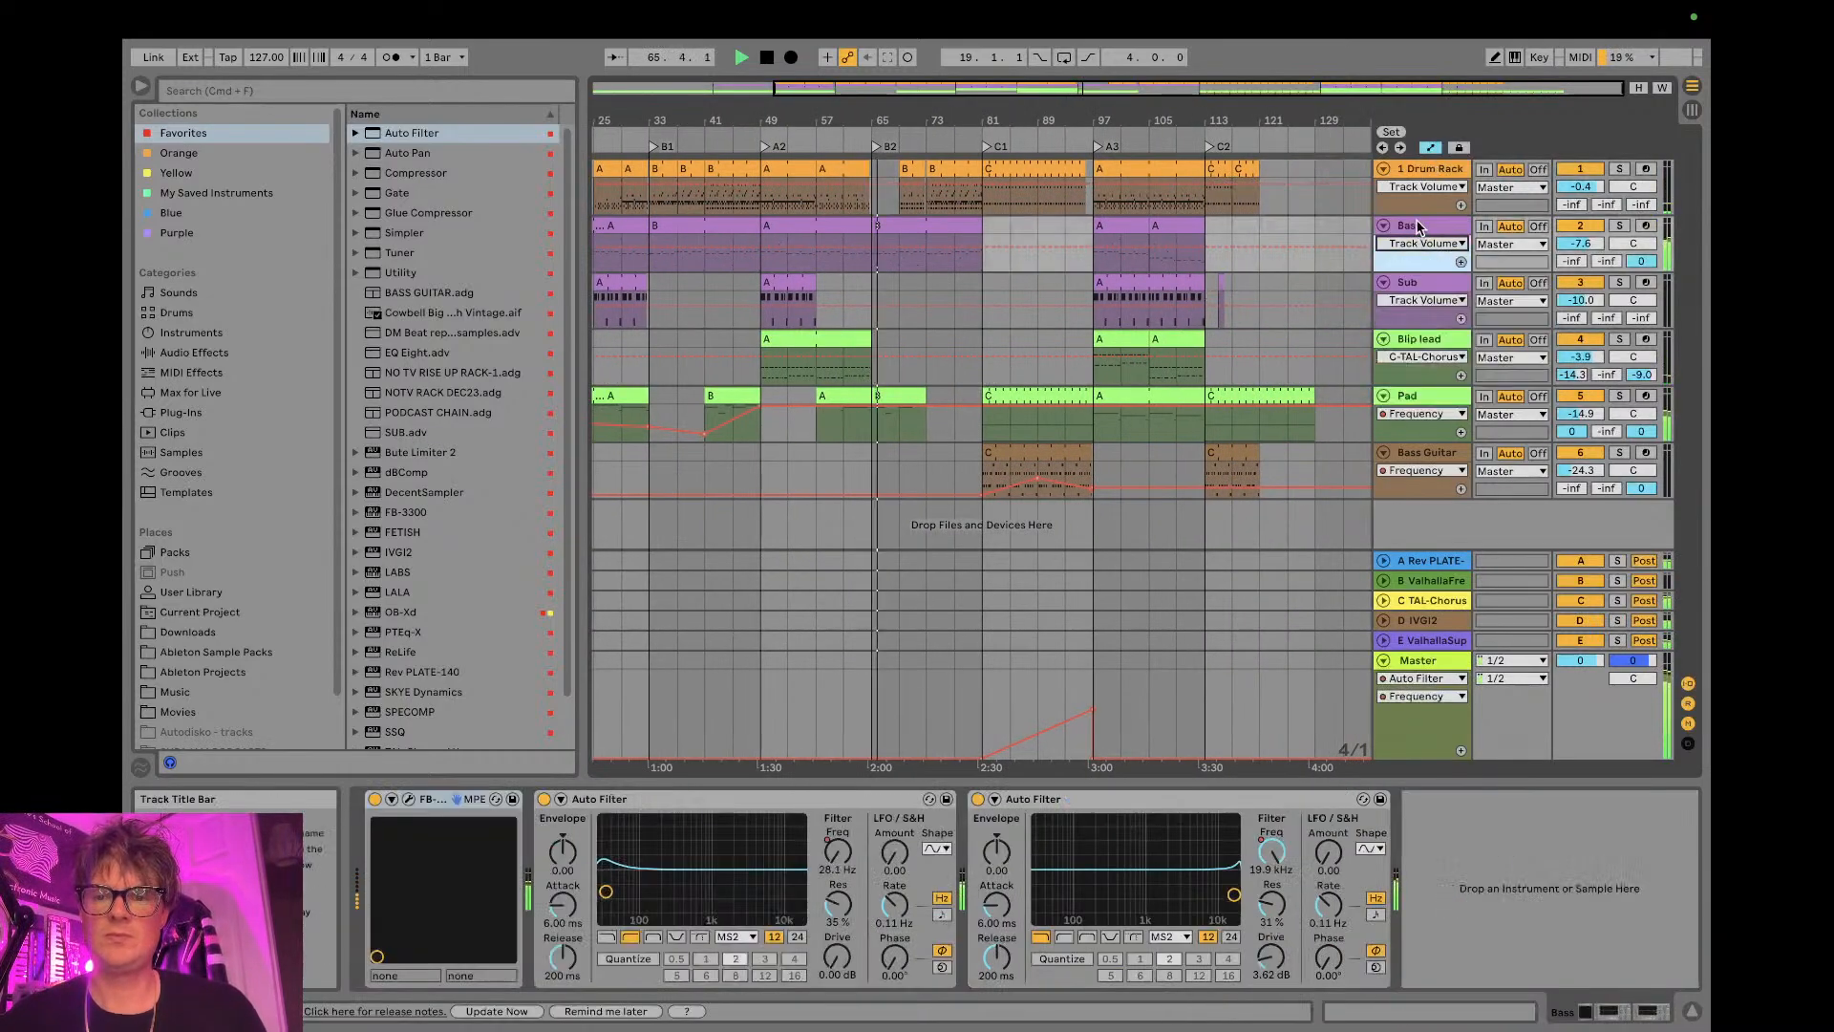
left_click(1274, 860)
left_click(838, 853)
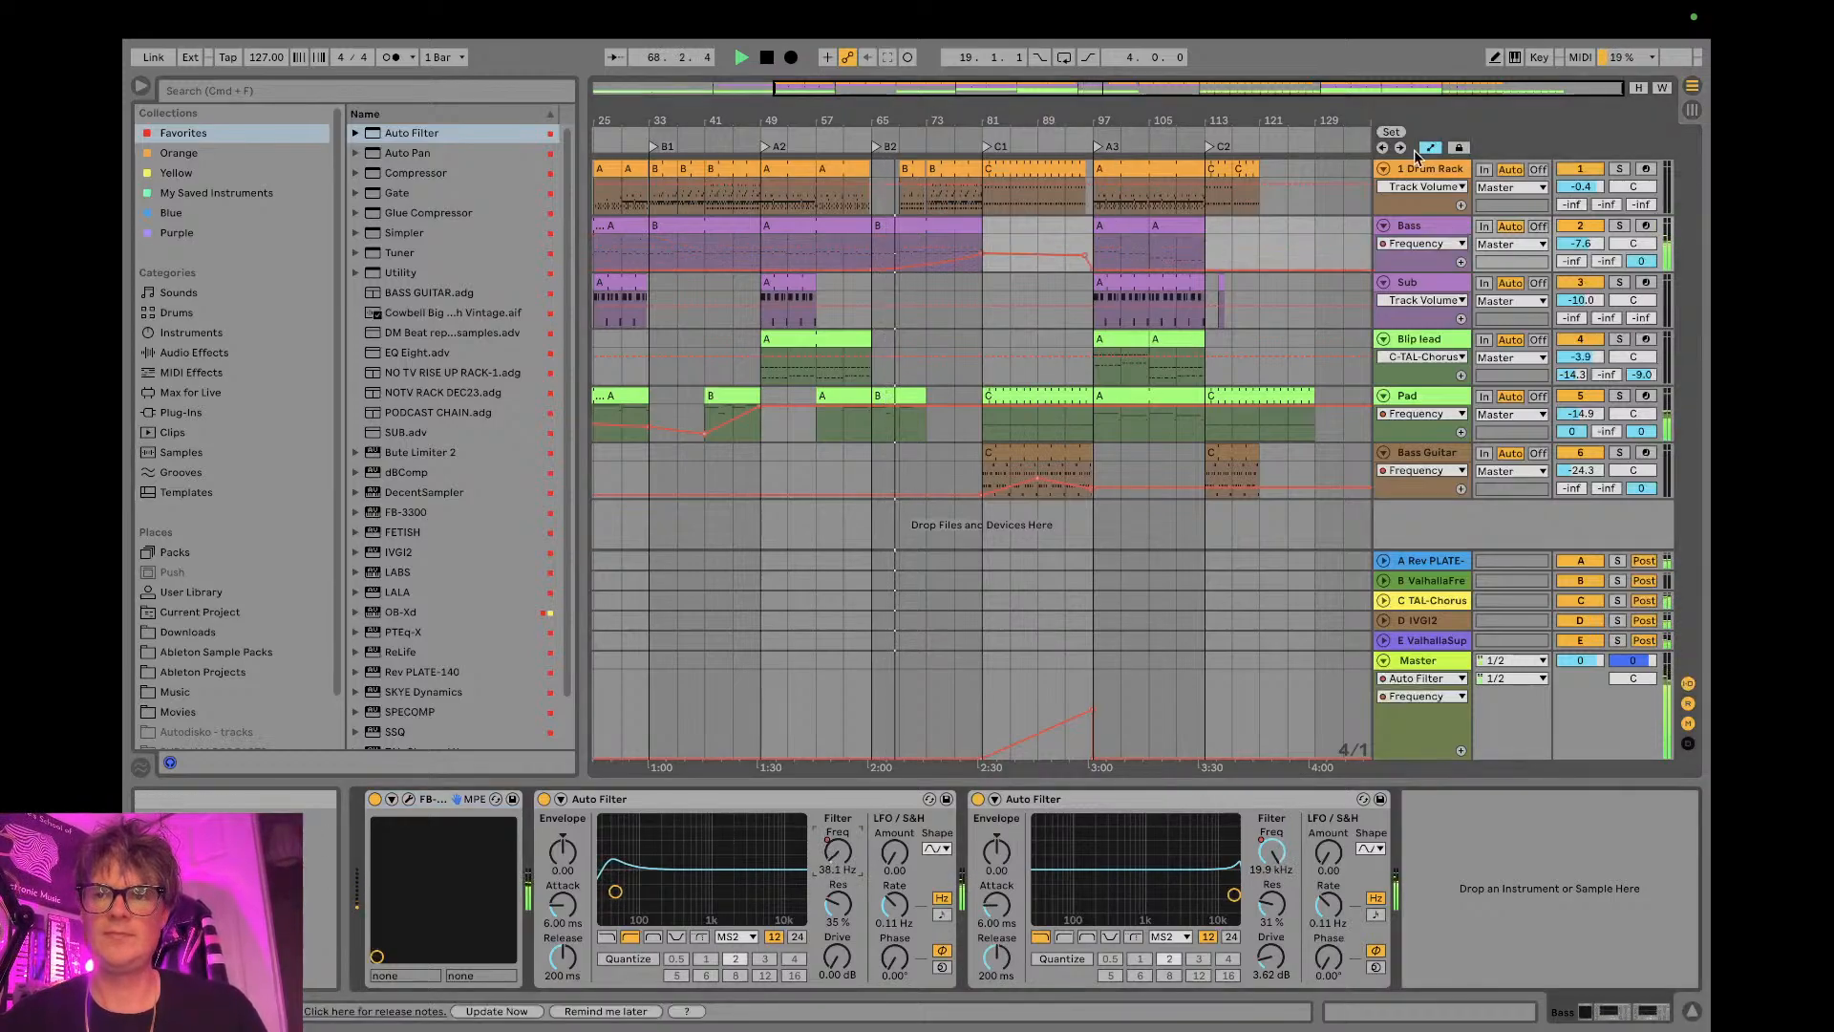
- Automate the Drum Rack filter's frequency to fall from bar 69 to about 165 Hz at bar 81
left_click(1423, 187)
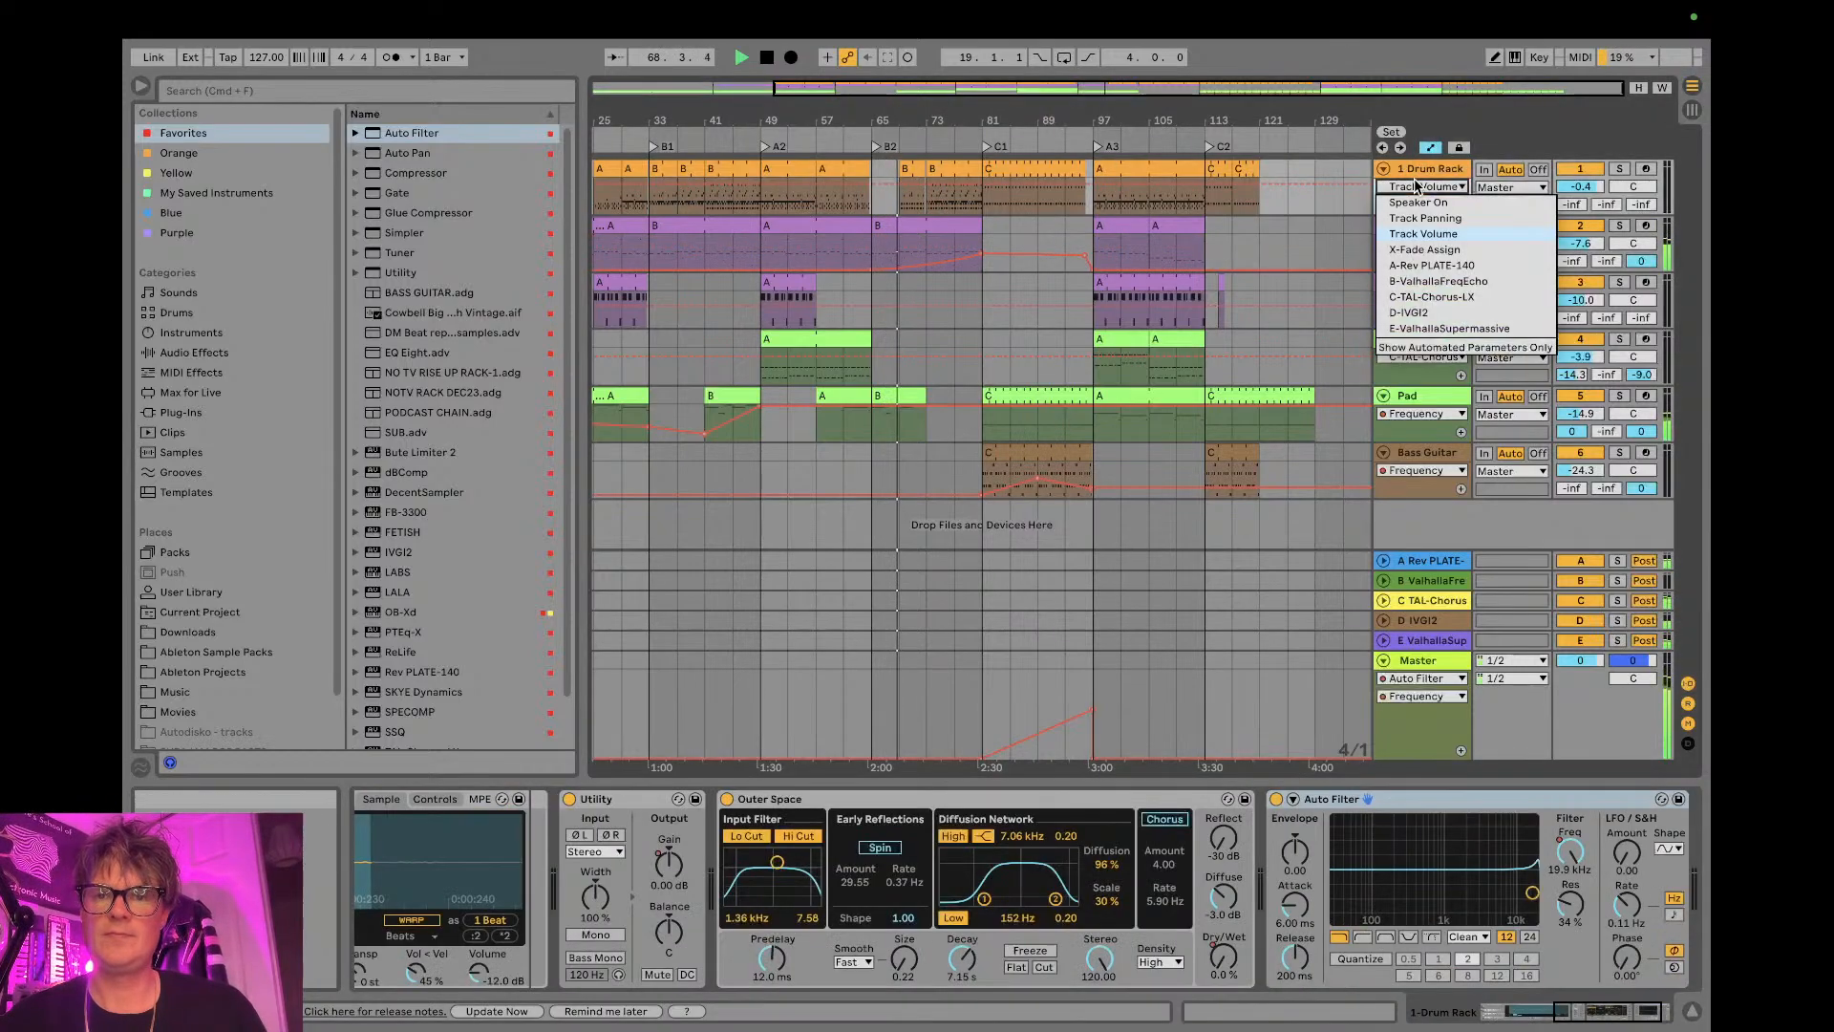
left_click(1580, 864)
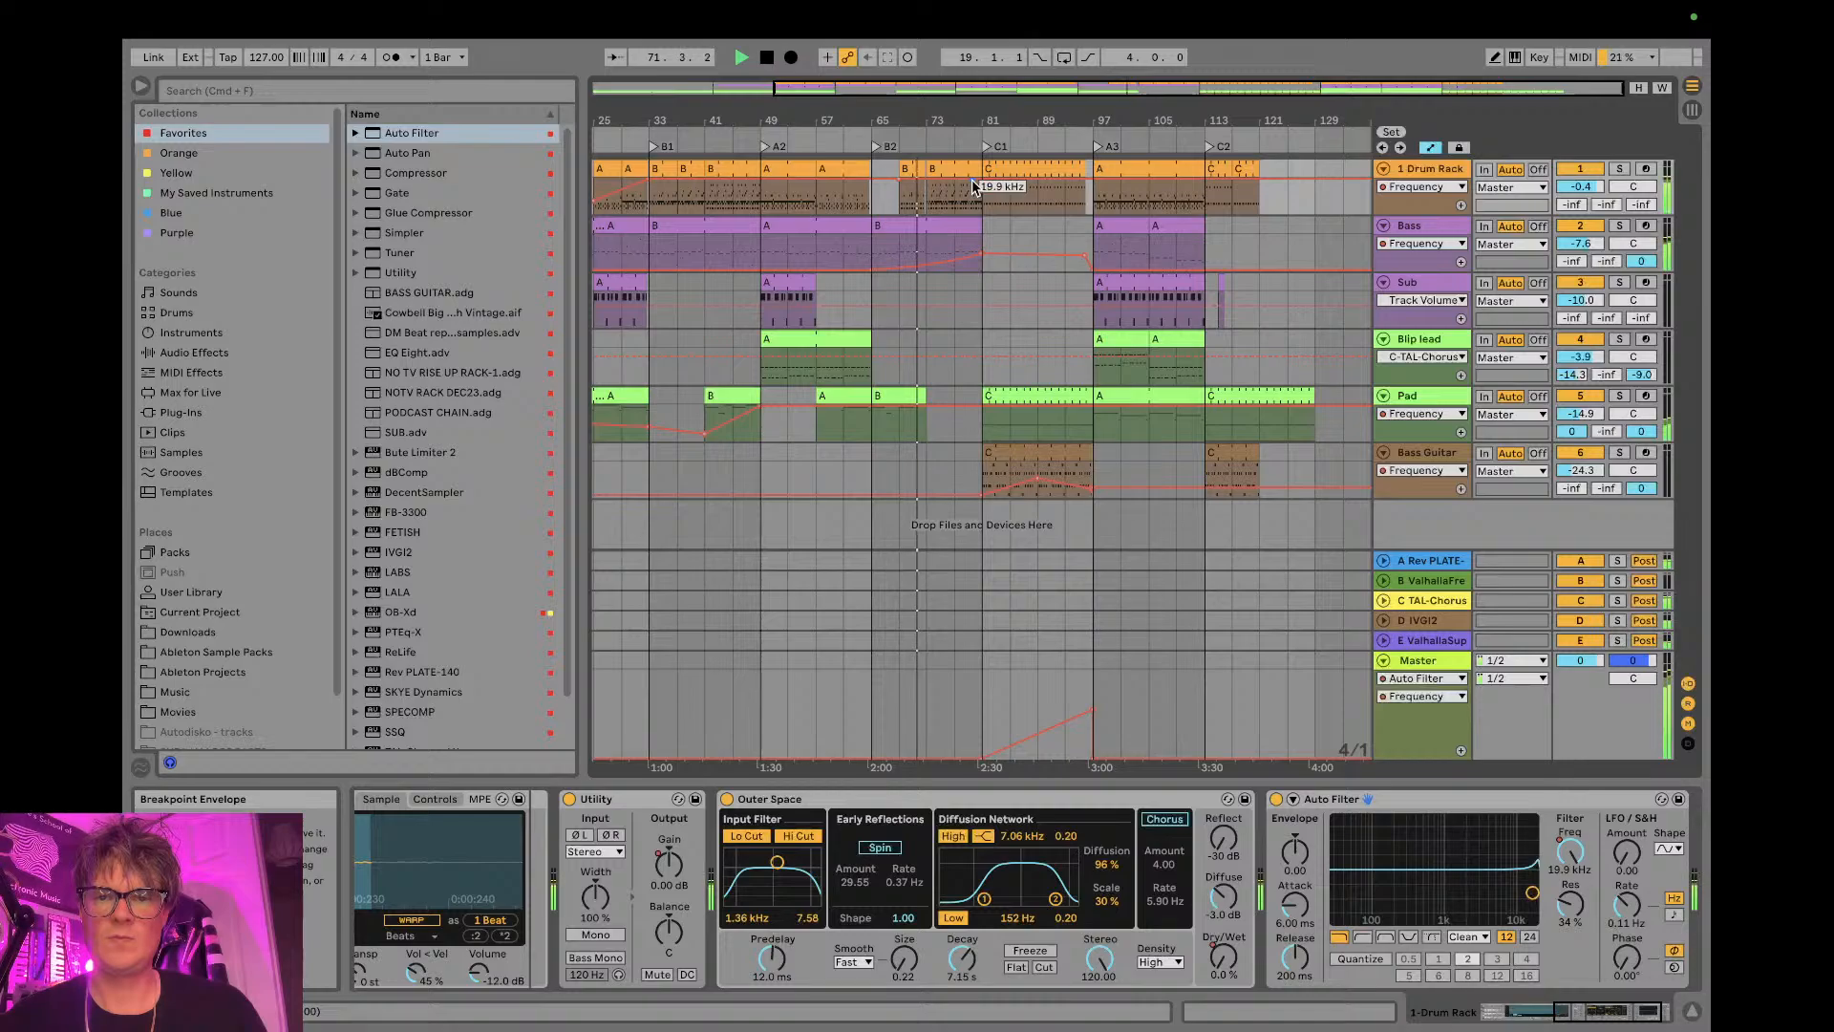
left_click_drag(982, 94, 976, 197)
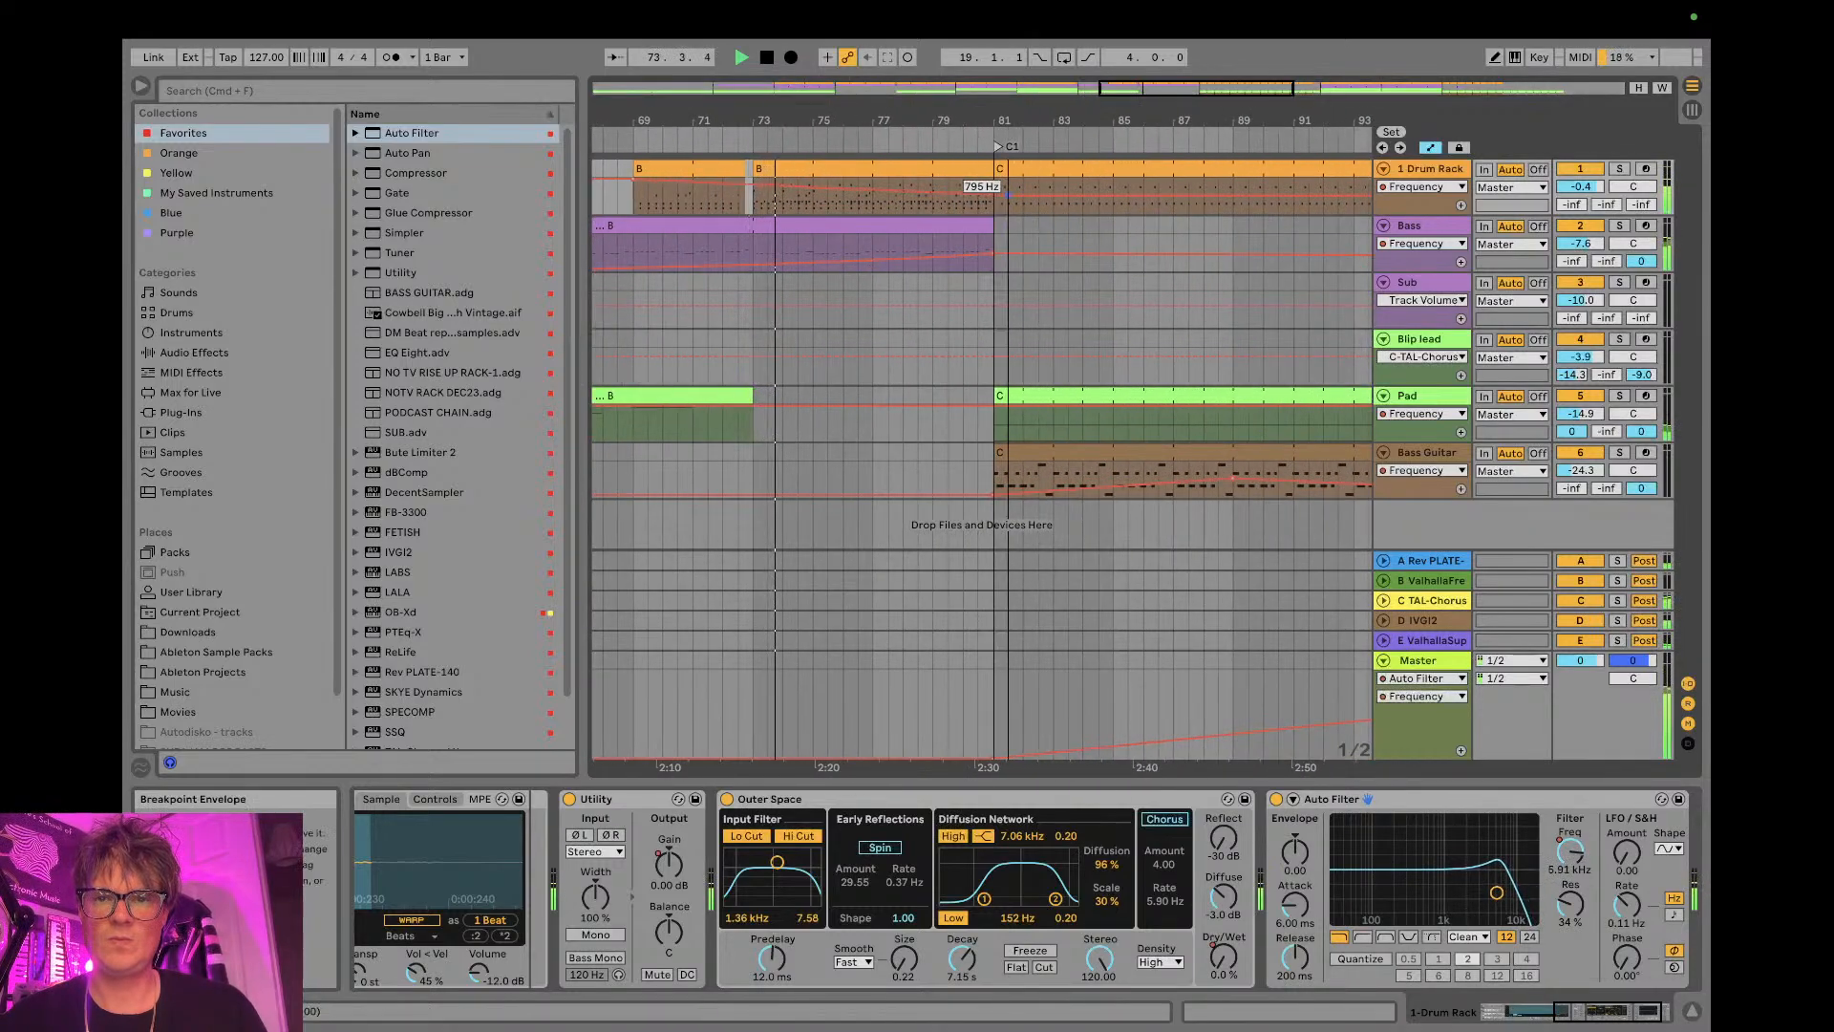
left_click(994, 204)
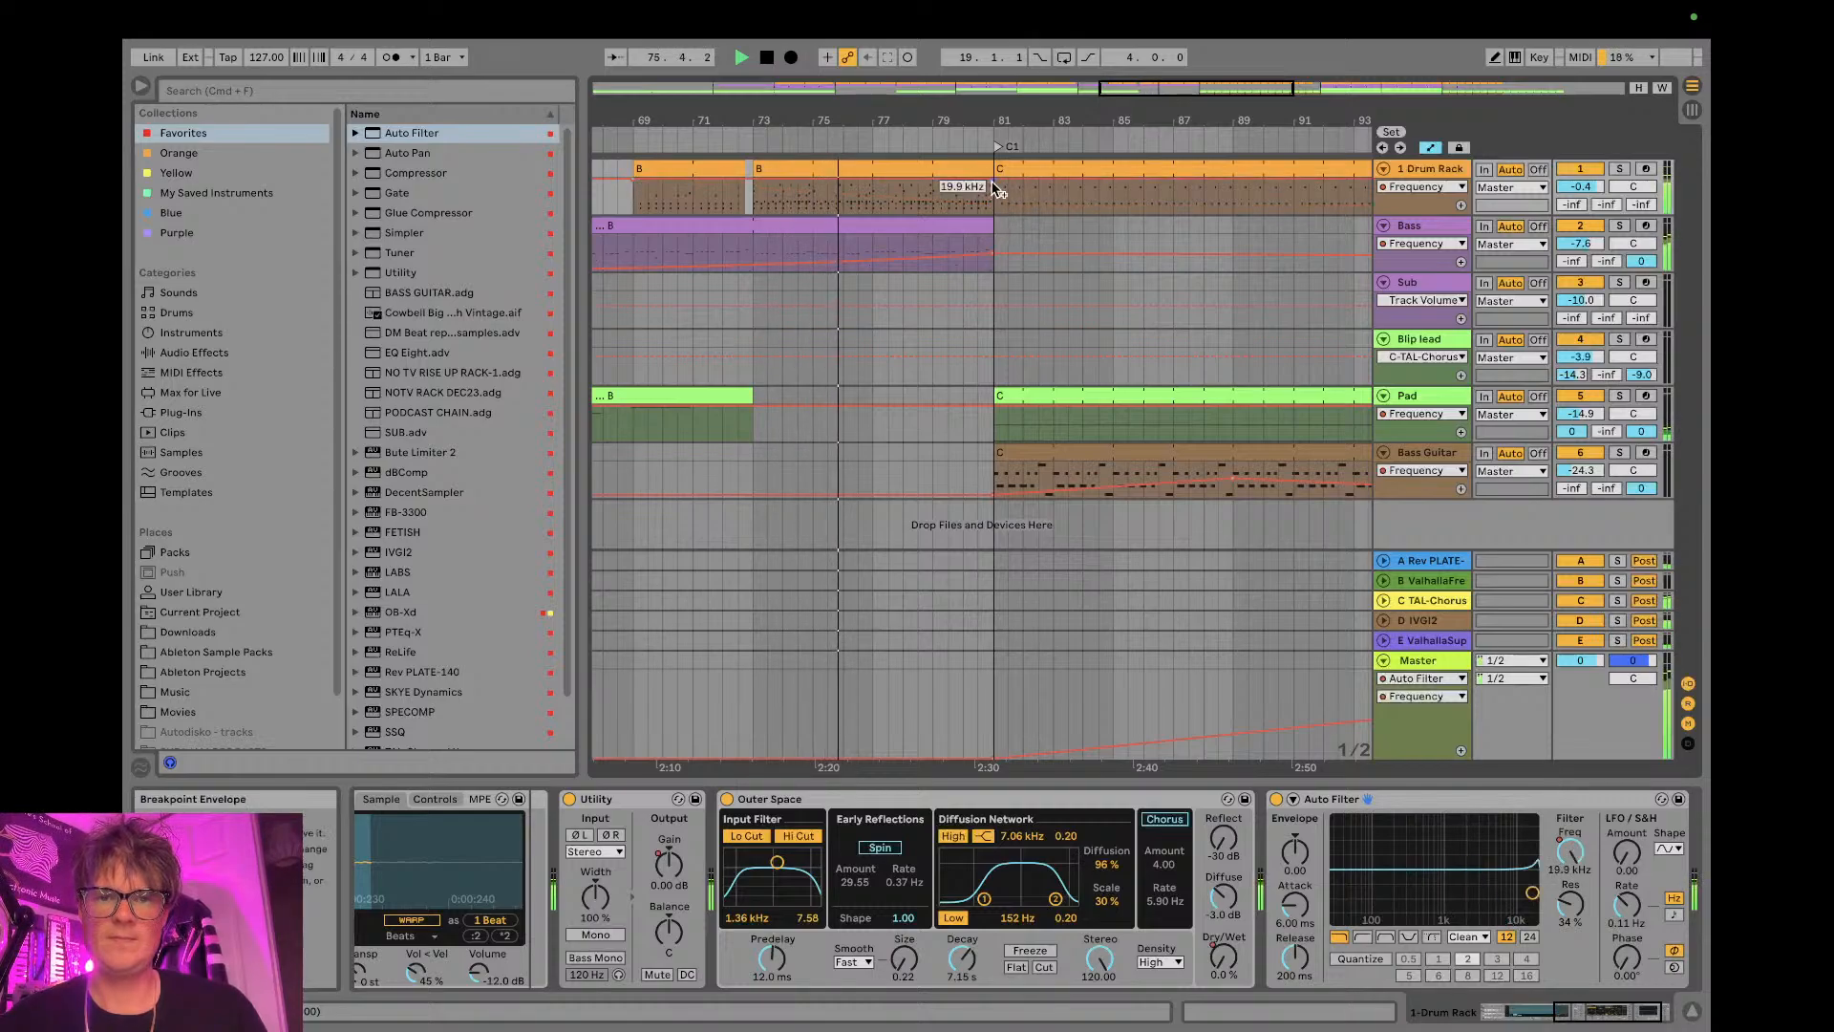
key("super+z")
left_click(978, 196)
mouse_move(993, 197)
left_mouse_down()
mouse_move(994, 178)
mouse_move(993, 212)
left_mouse_up()
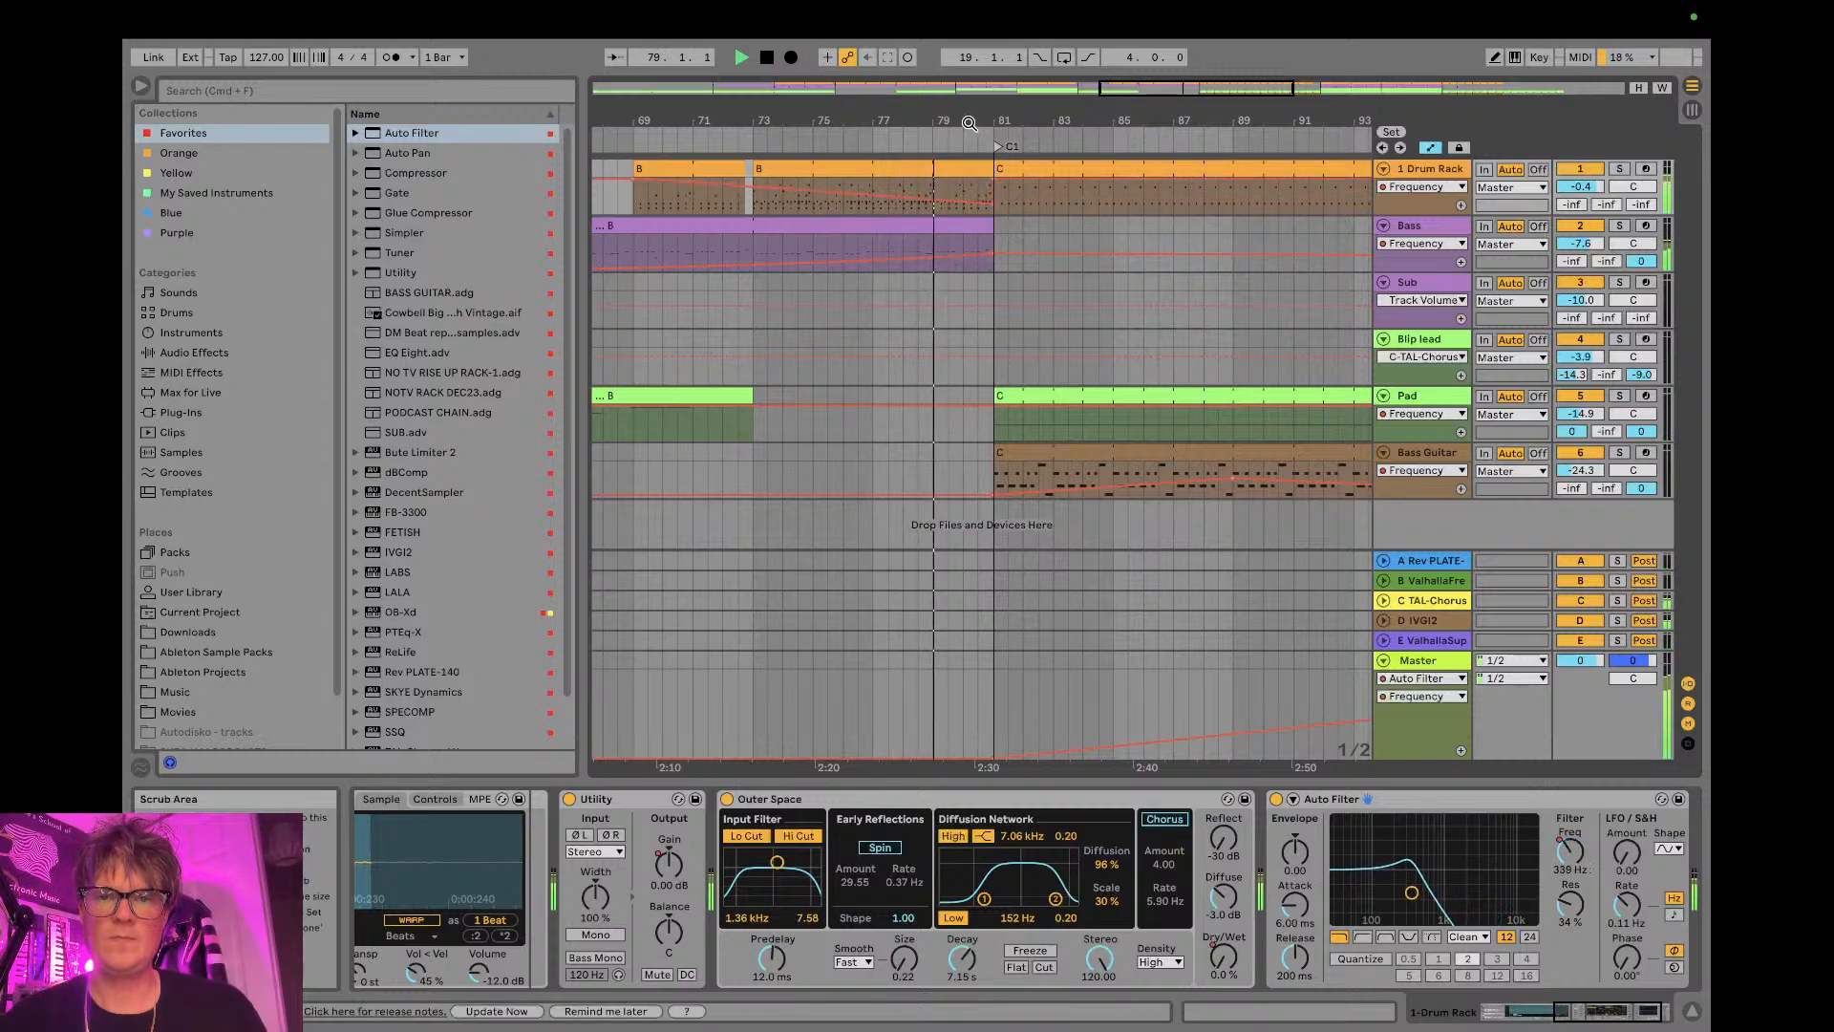
- Automate the Drum Rack filter's frequency to rise from bar 81 to 19.9 kHz at about bar 96
scroll(991, 212, "down", 3)
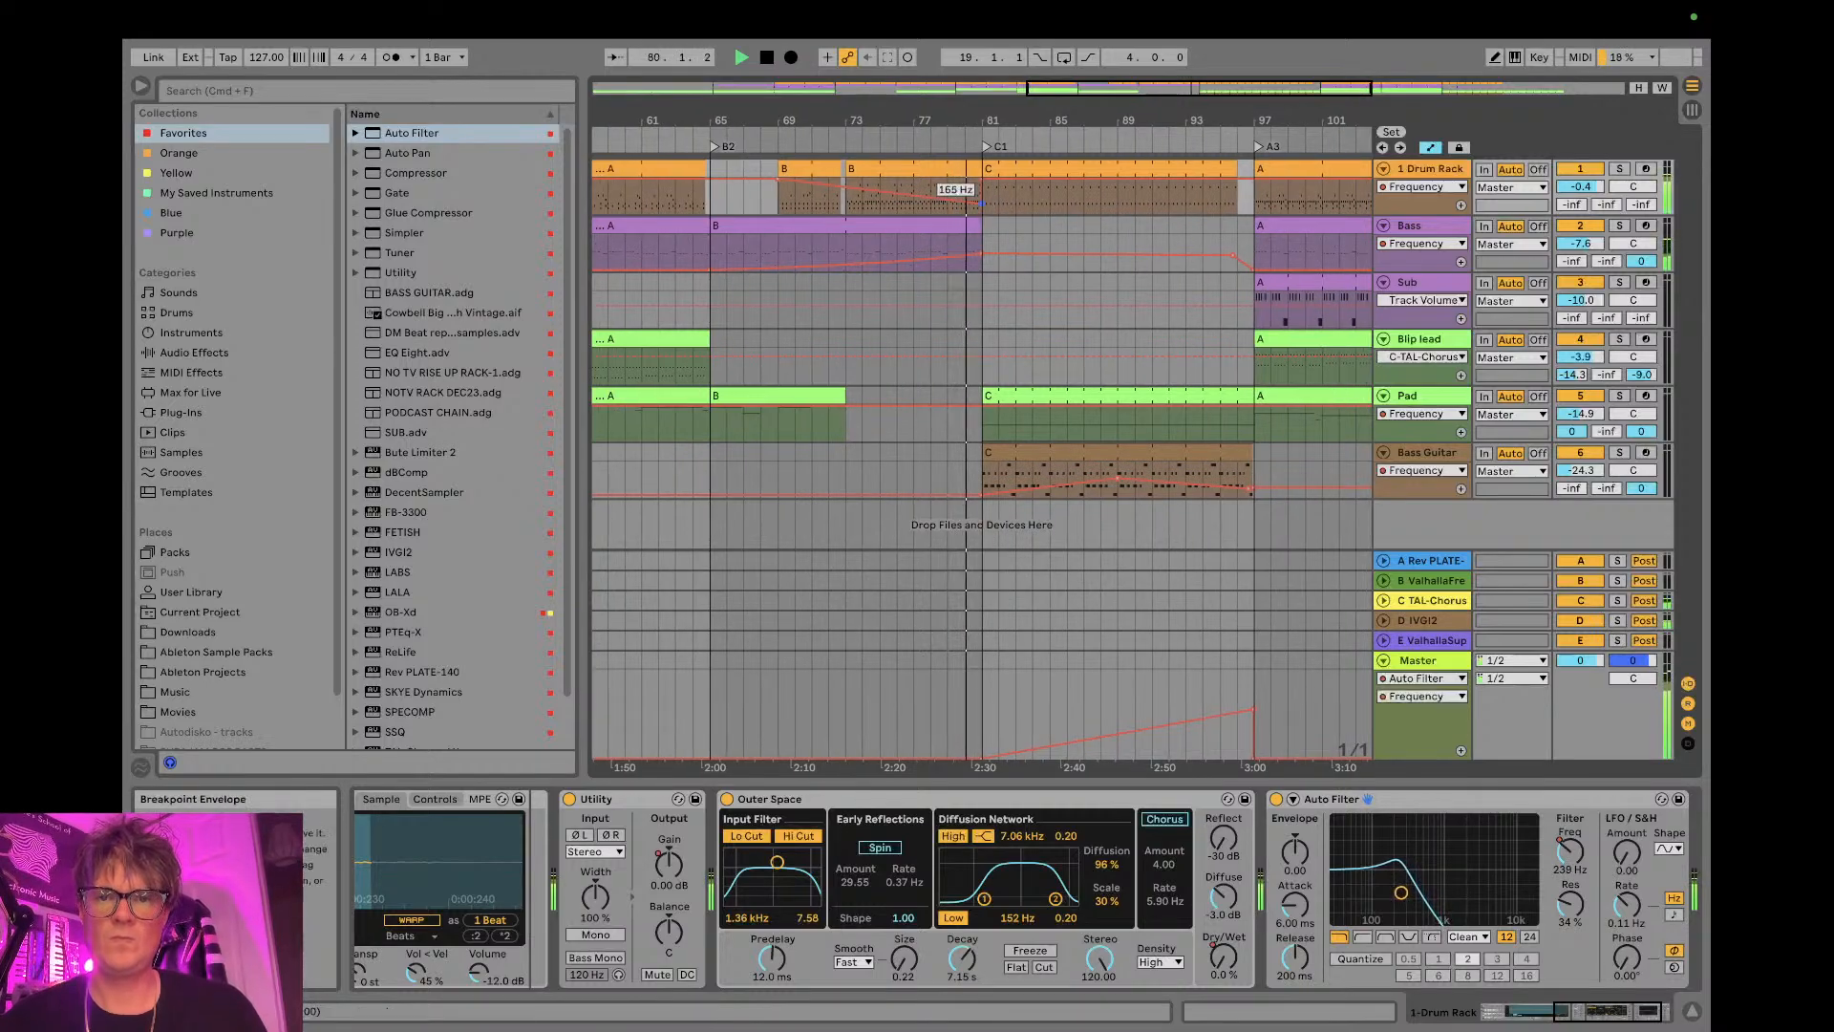
left_click_drag(983, 208, 1234, 189)
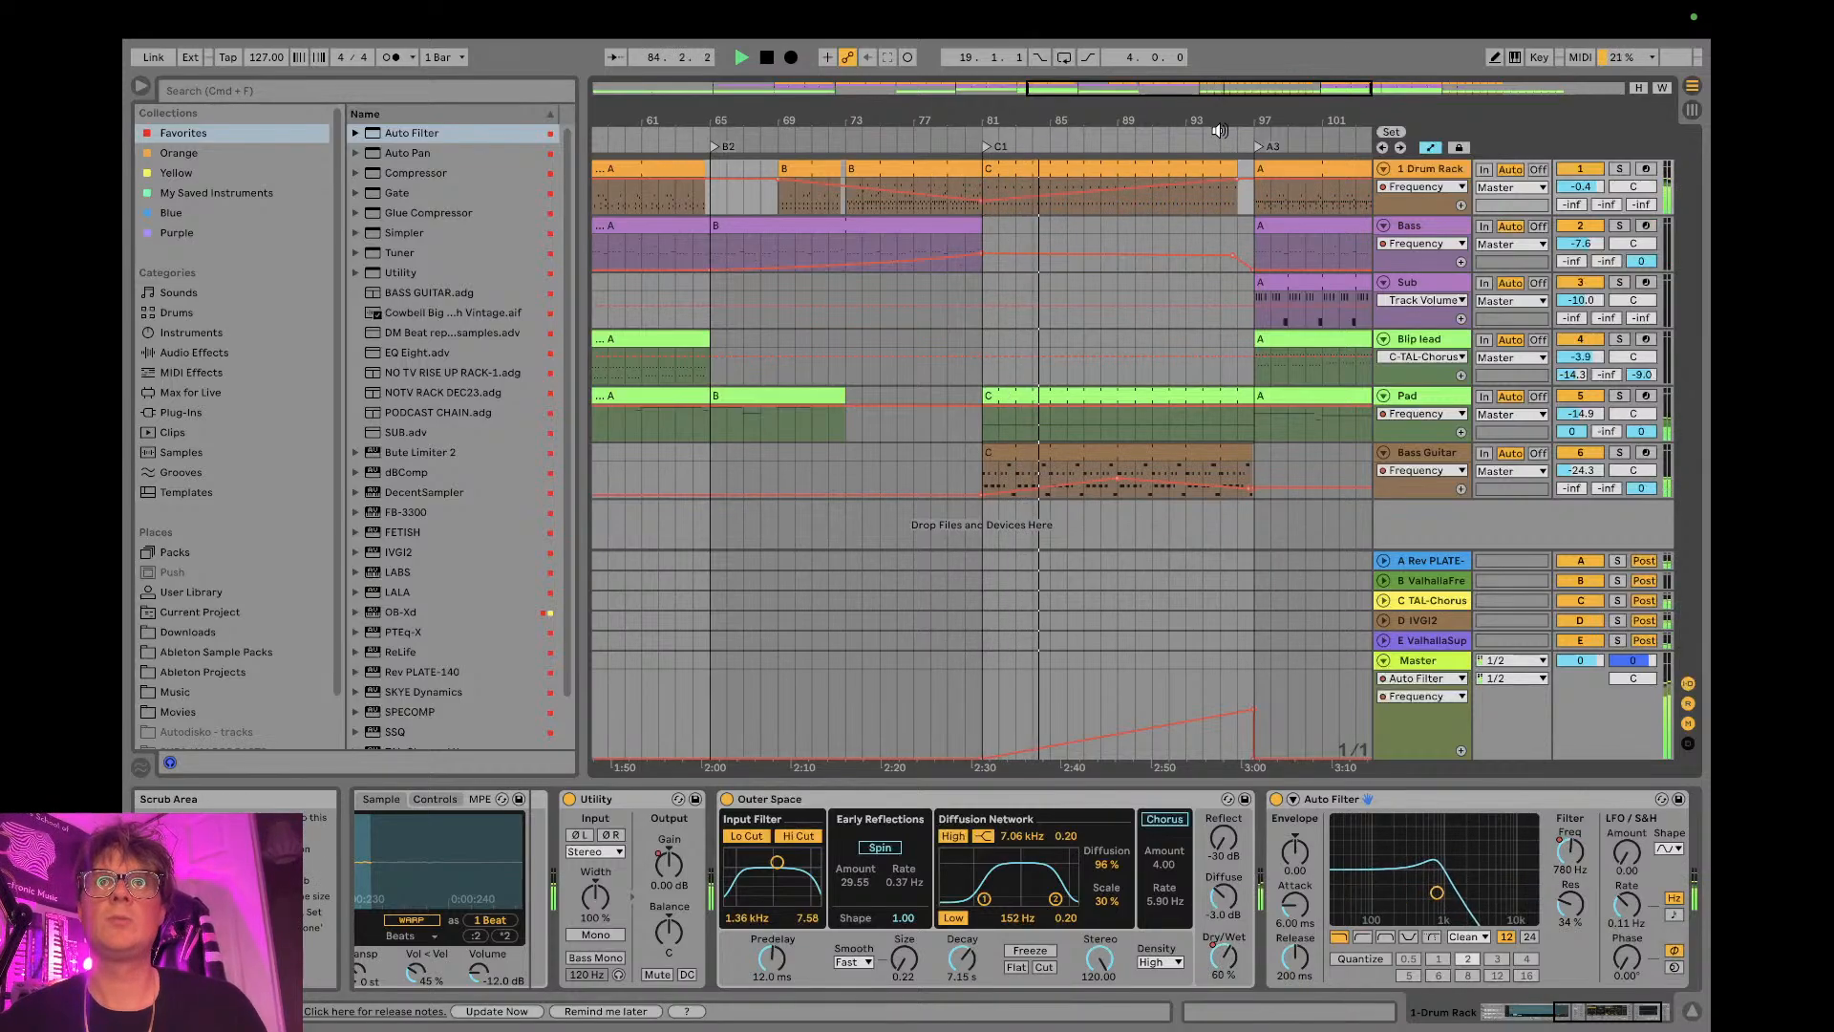
double_click(1159, 116)
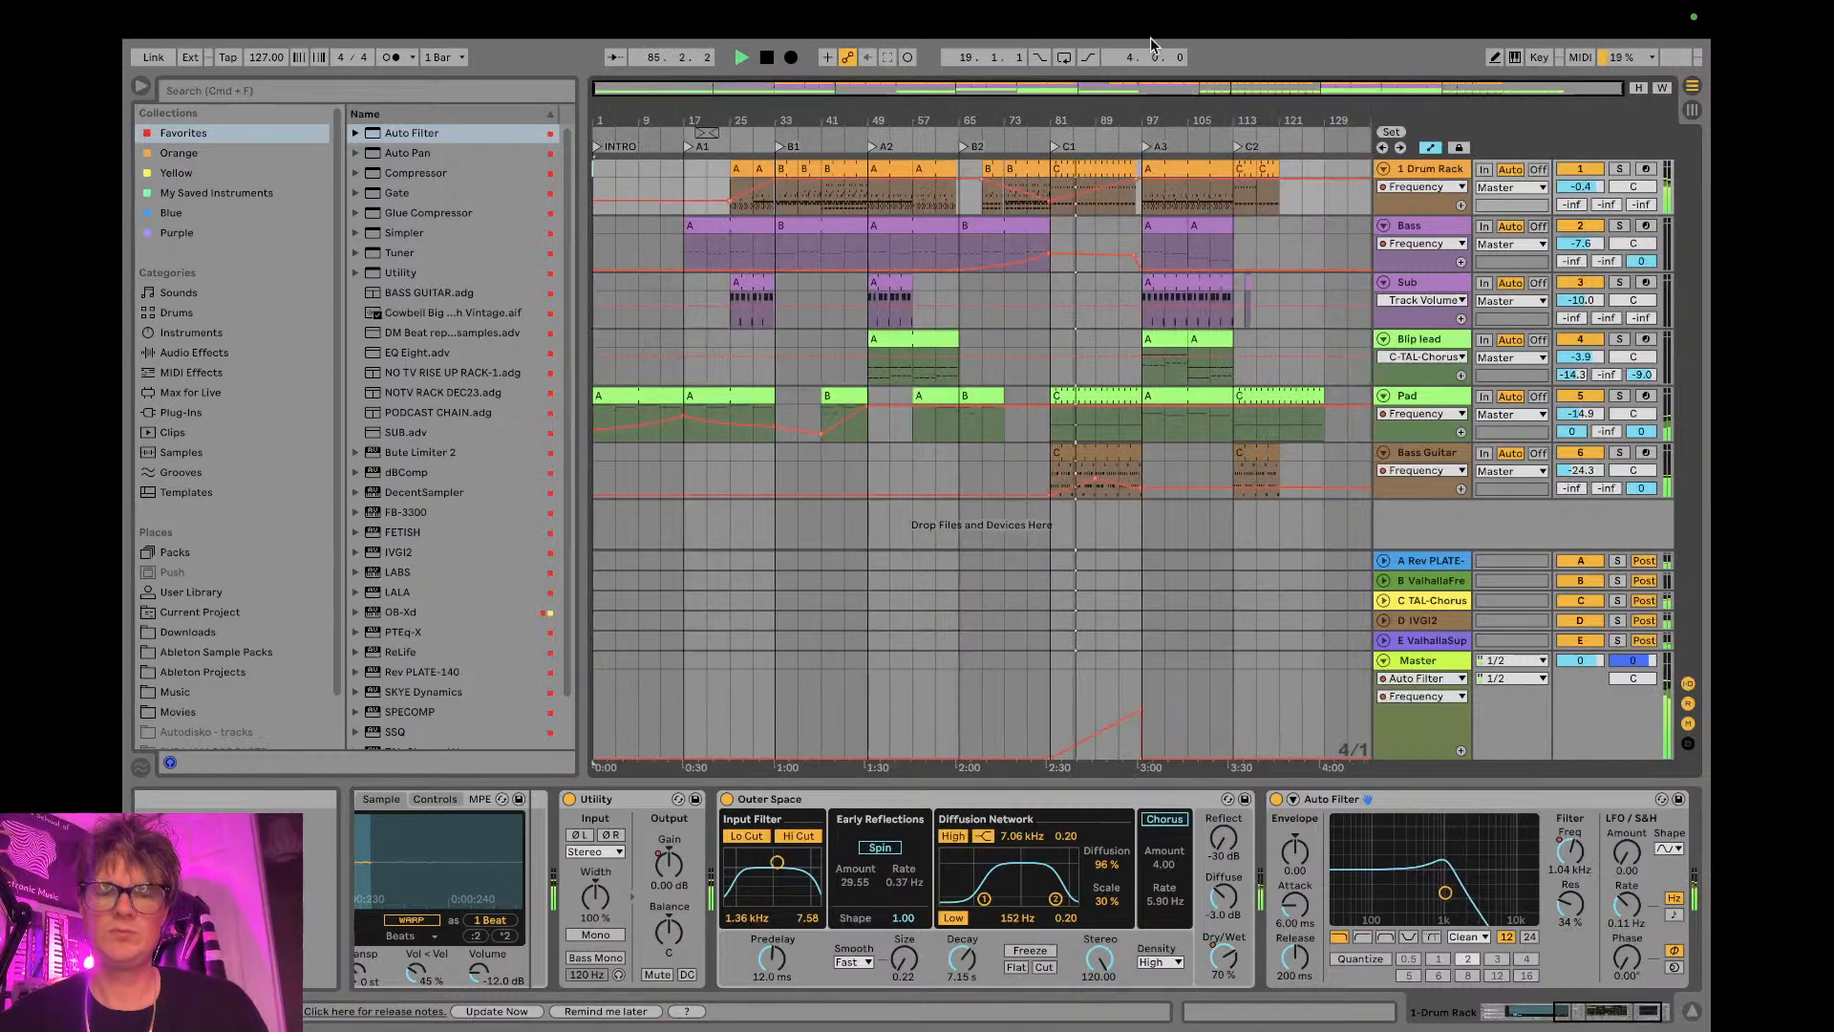
- Check the live stream's preview and connection in YouTube Studio, and return to Ableton Live
key("Tab")
key("Tab")
key("ctrl+Left")
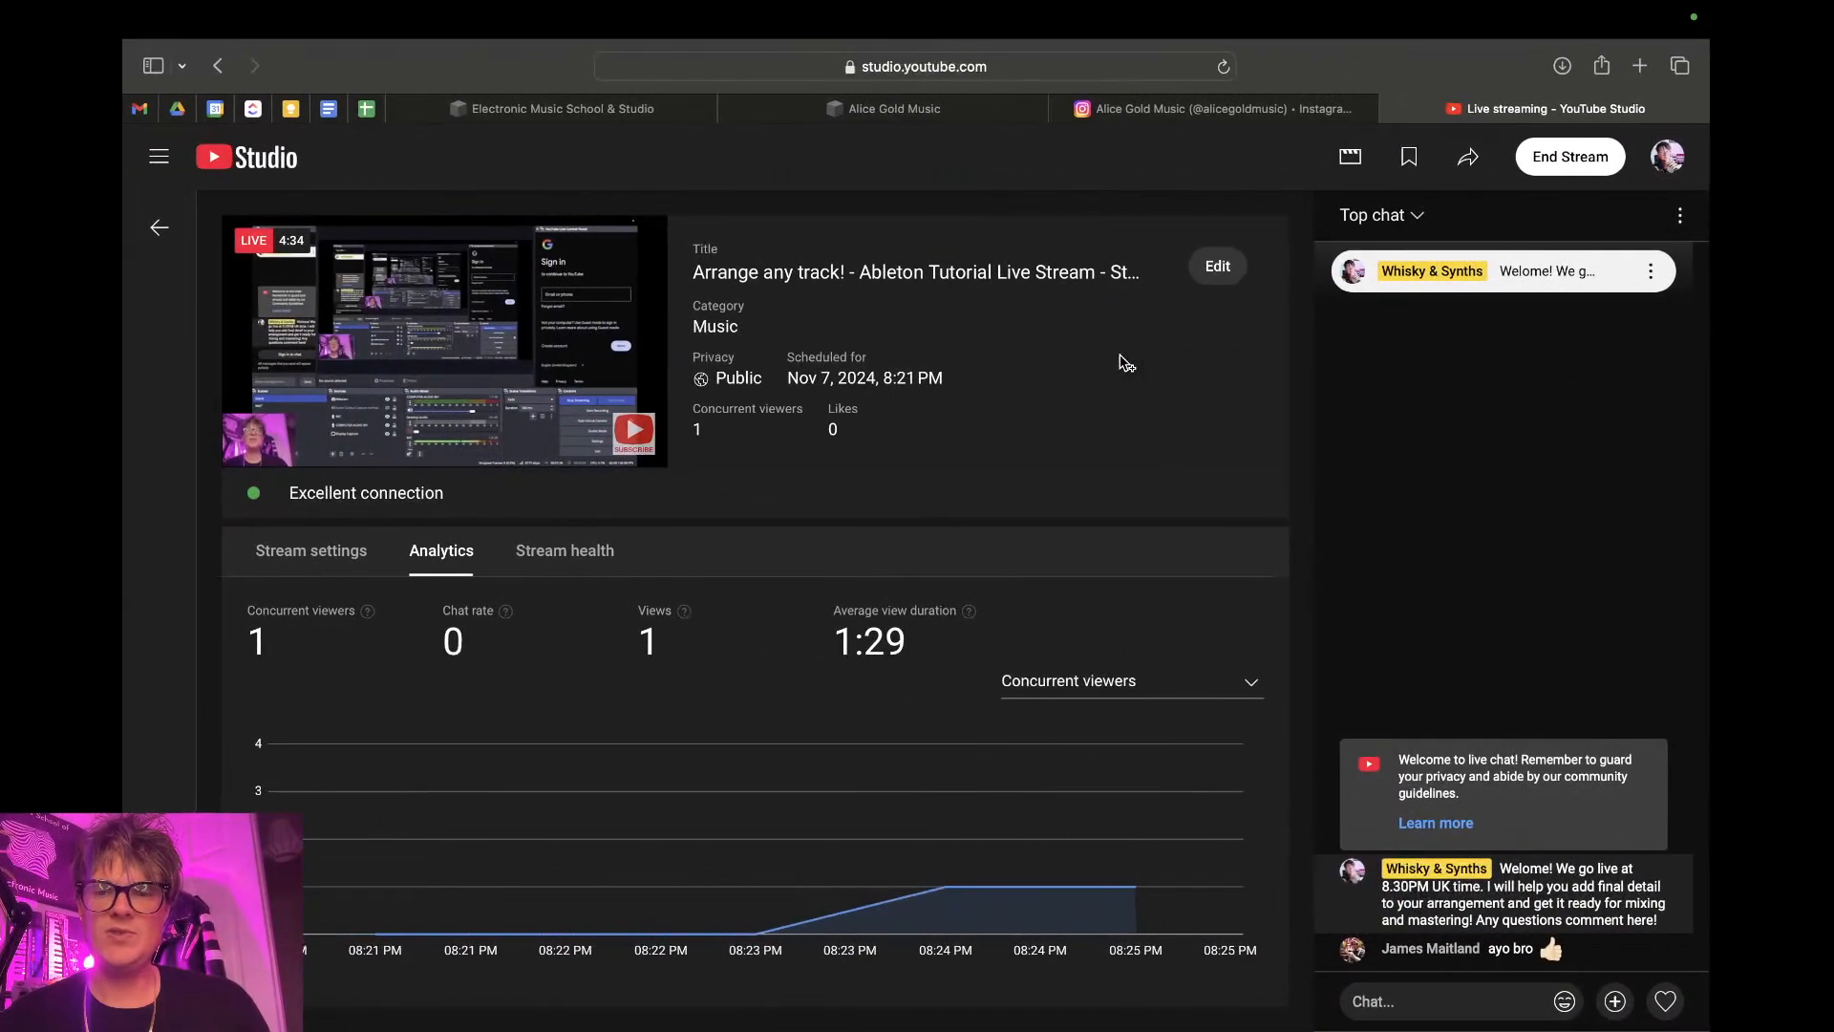
key("ctrl+Right")
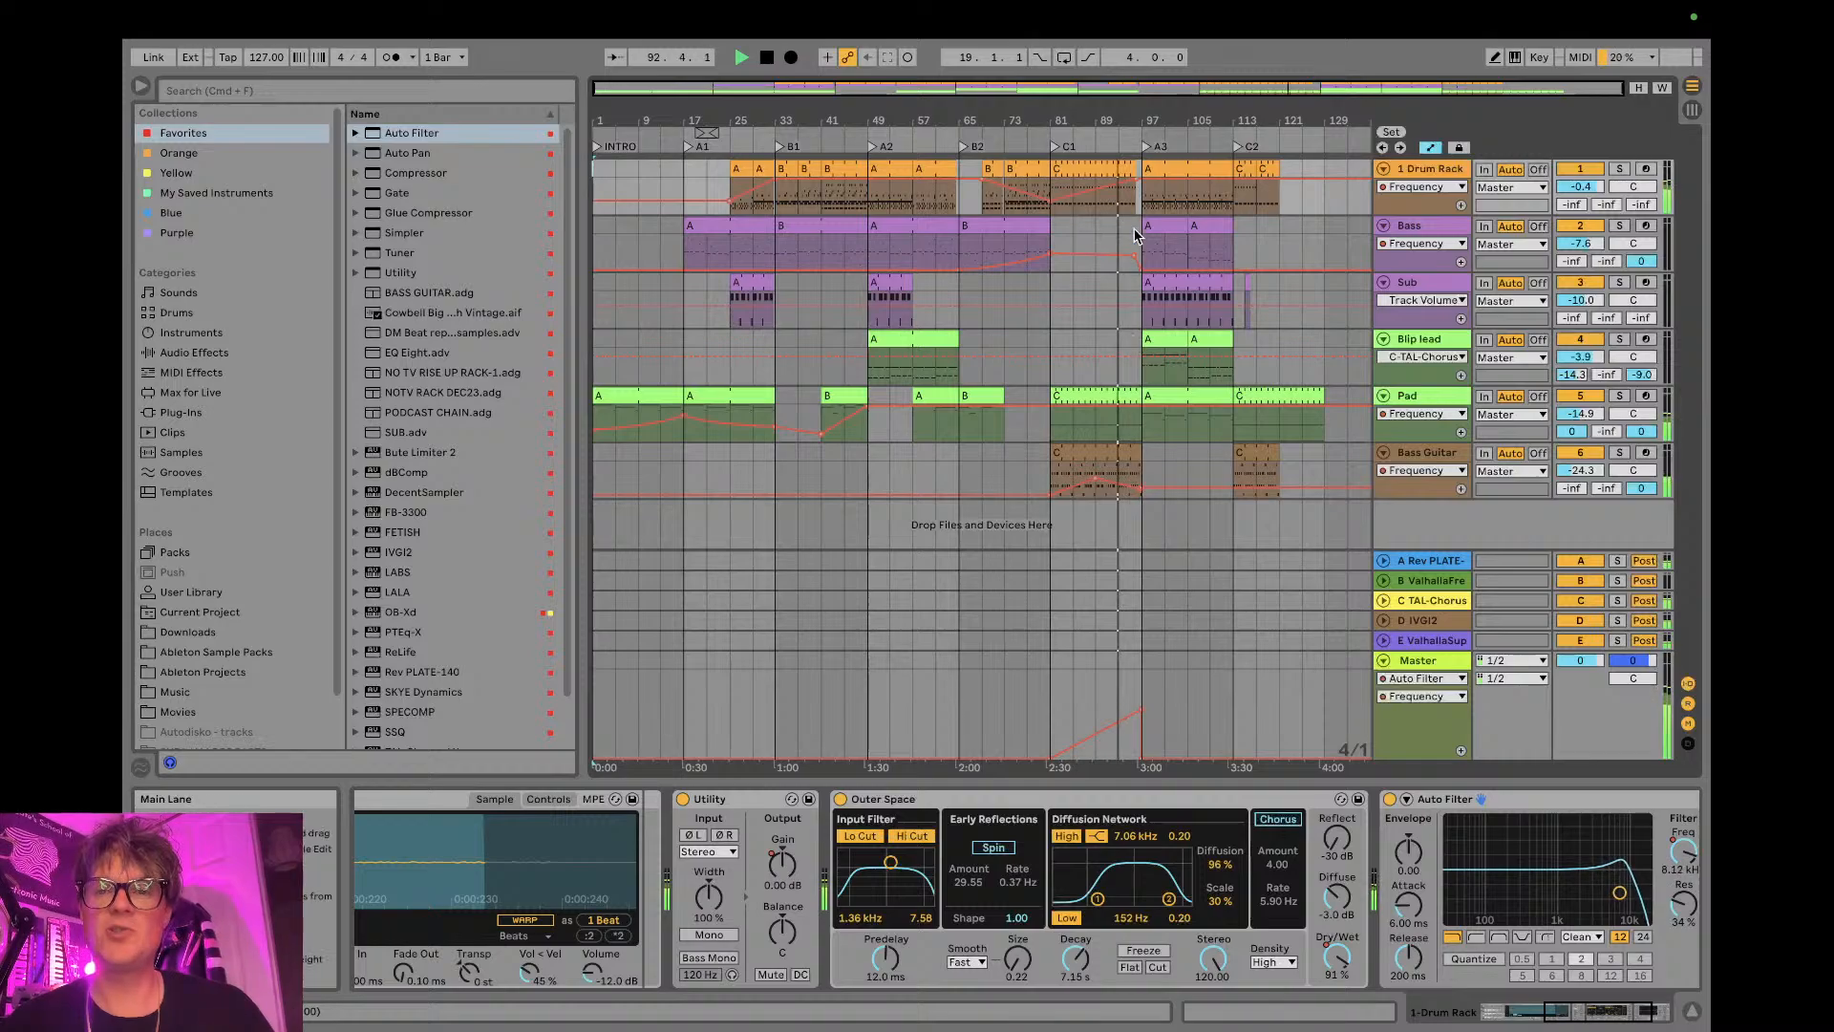
- Add an Auto Filter after the Shifter on the Blip lead track and set its frequency to 17.0 kHz
left_click_drag(1148, 123, 1030, 168)
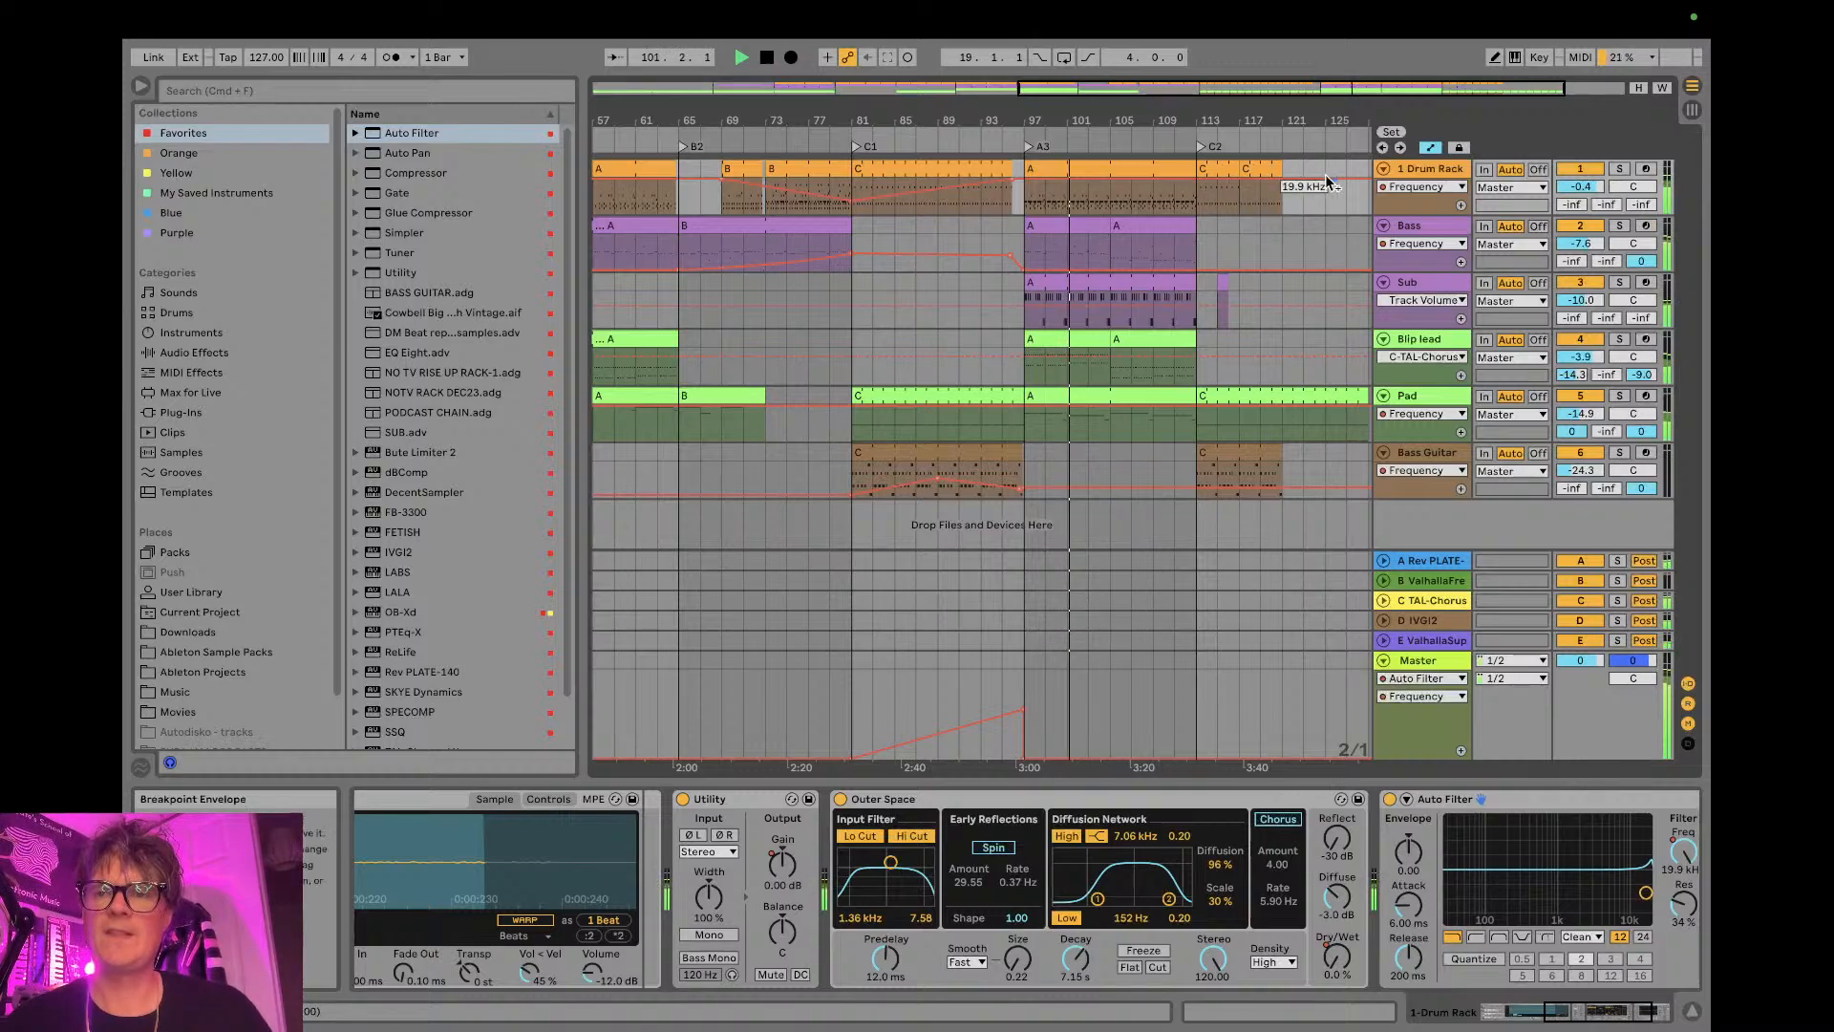
left_click(1418, 341)
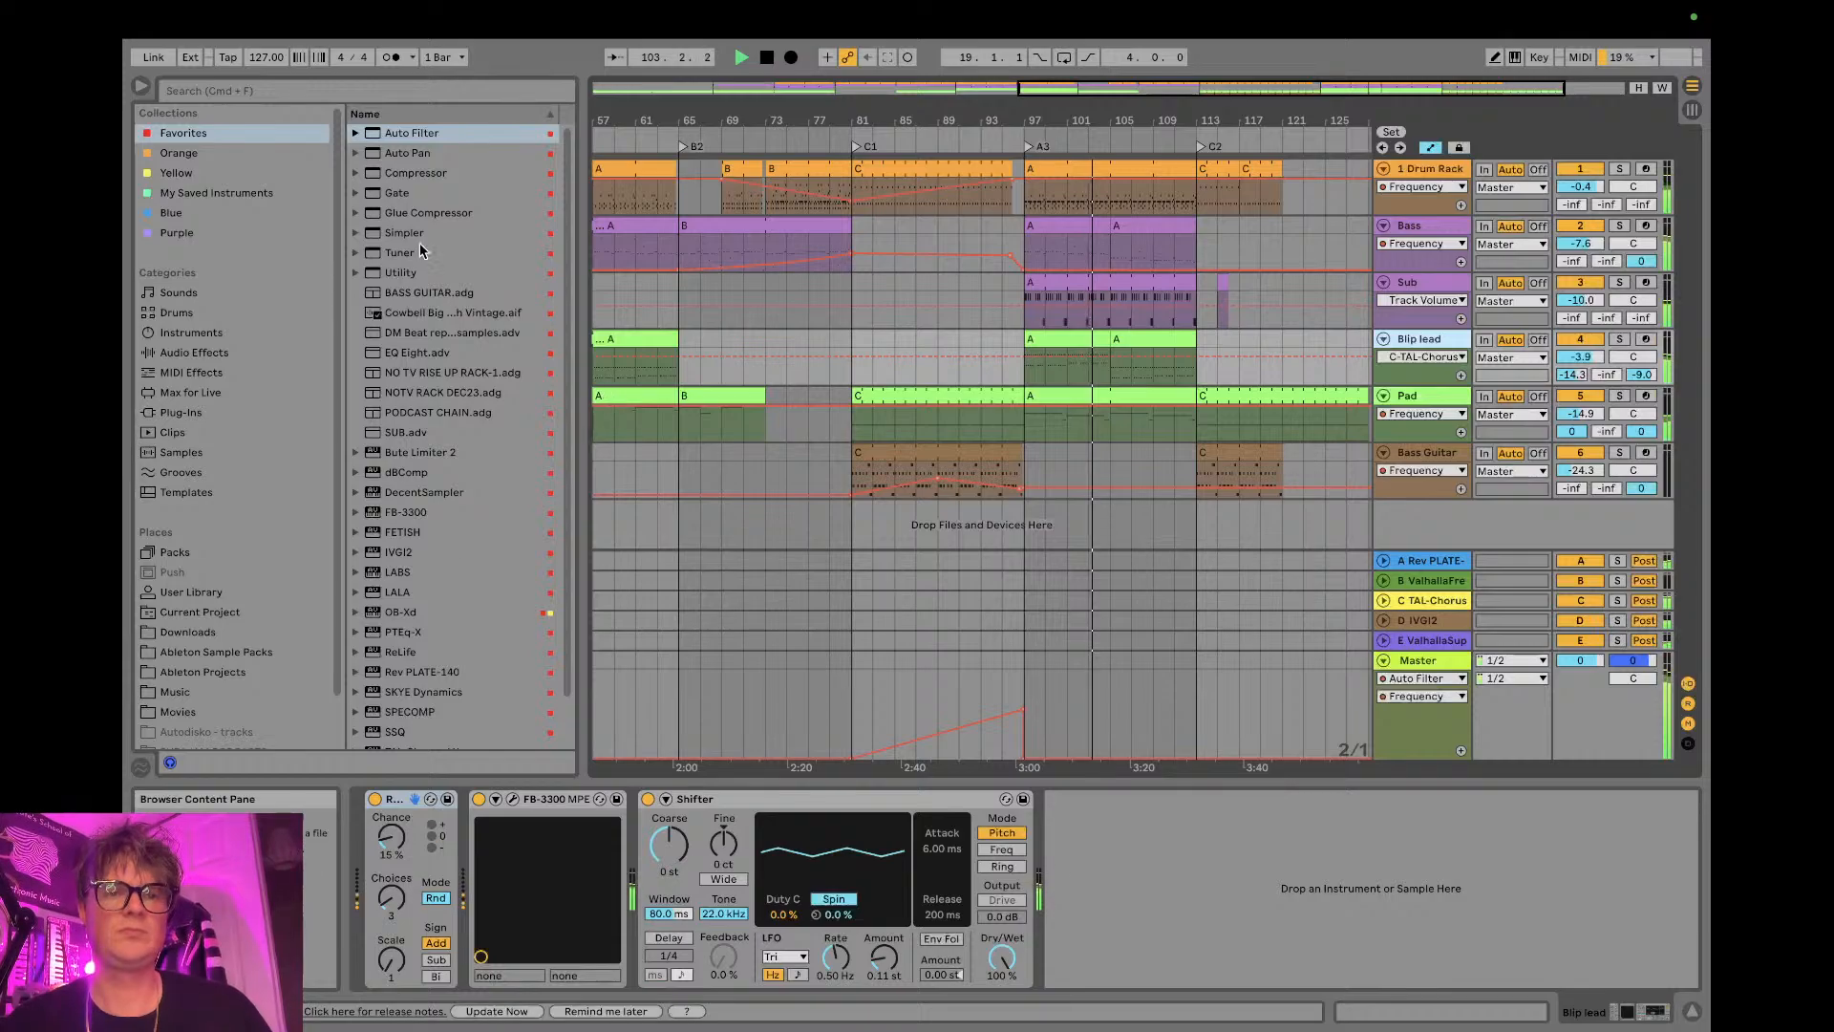
left_click_drag(409, 135, 1208, 877)
left_click_drag(1346, 863, 1347, 862)
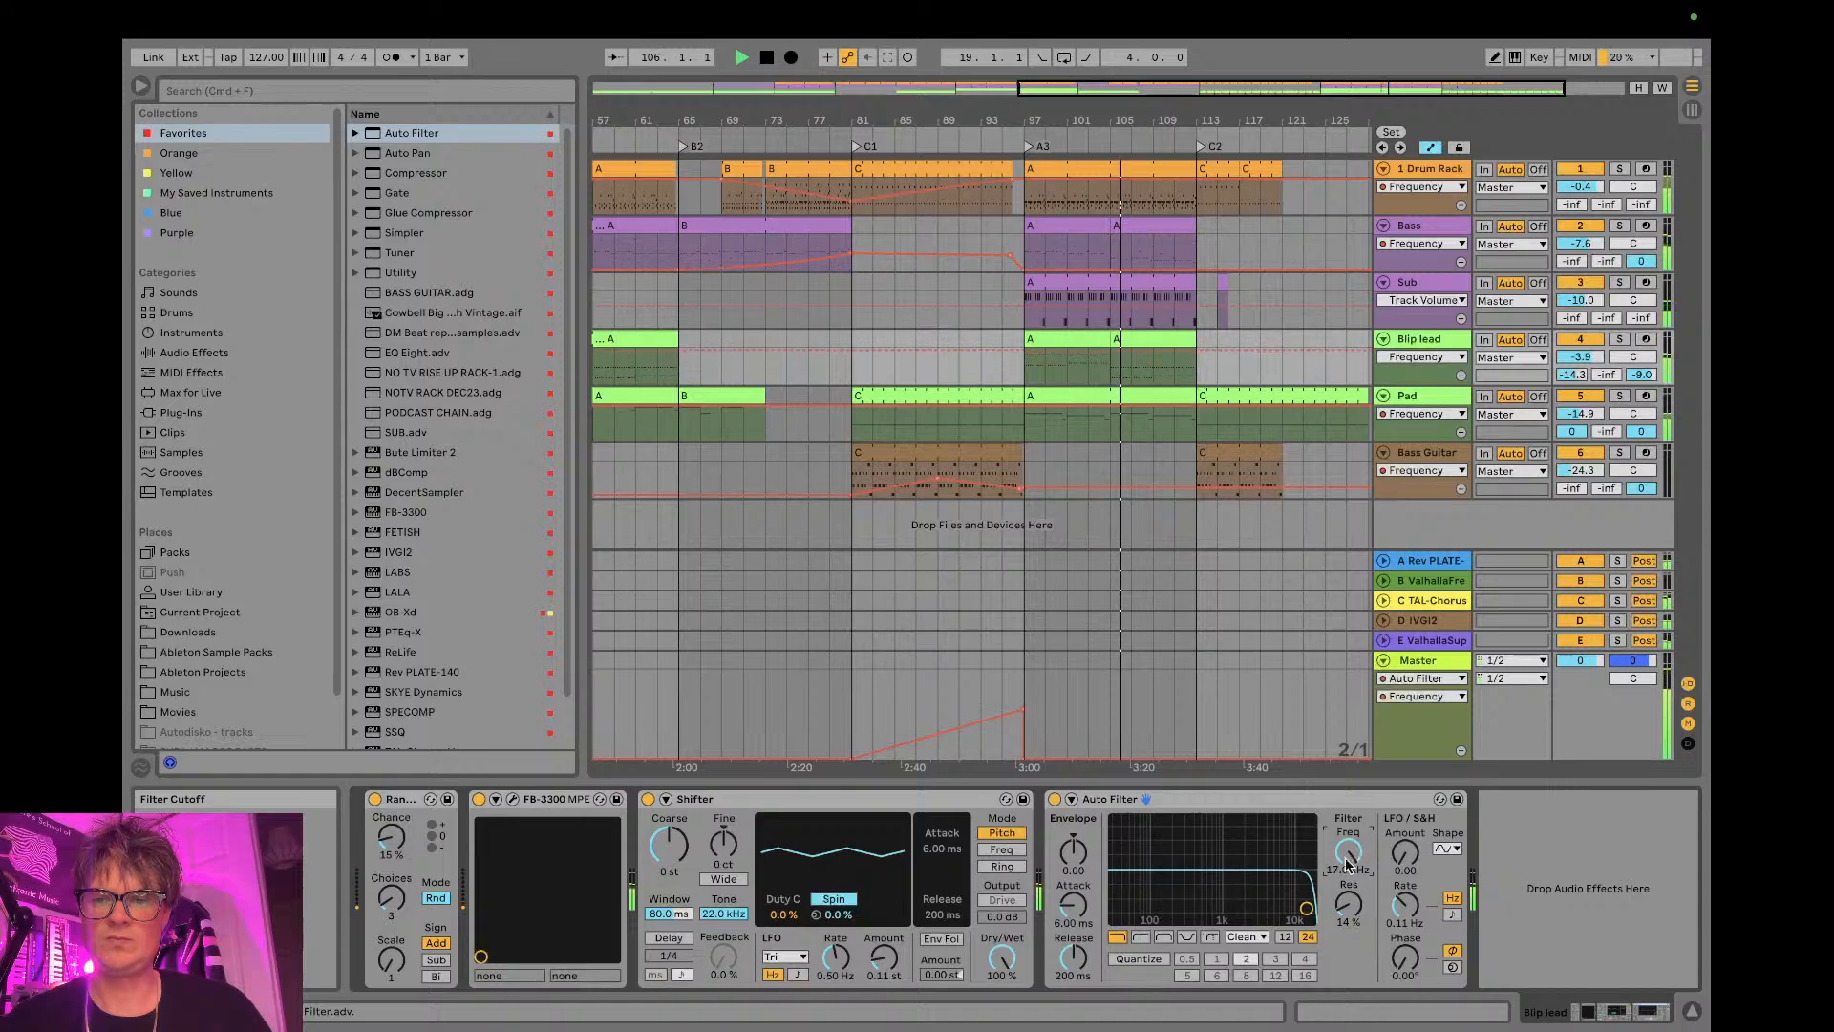
- Try to automate the Sub track's volume to fall from about bar 105 to bar 113
left_click(1119, 306)
left_click_drag(1196, 305, 1196, 319)
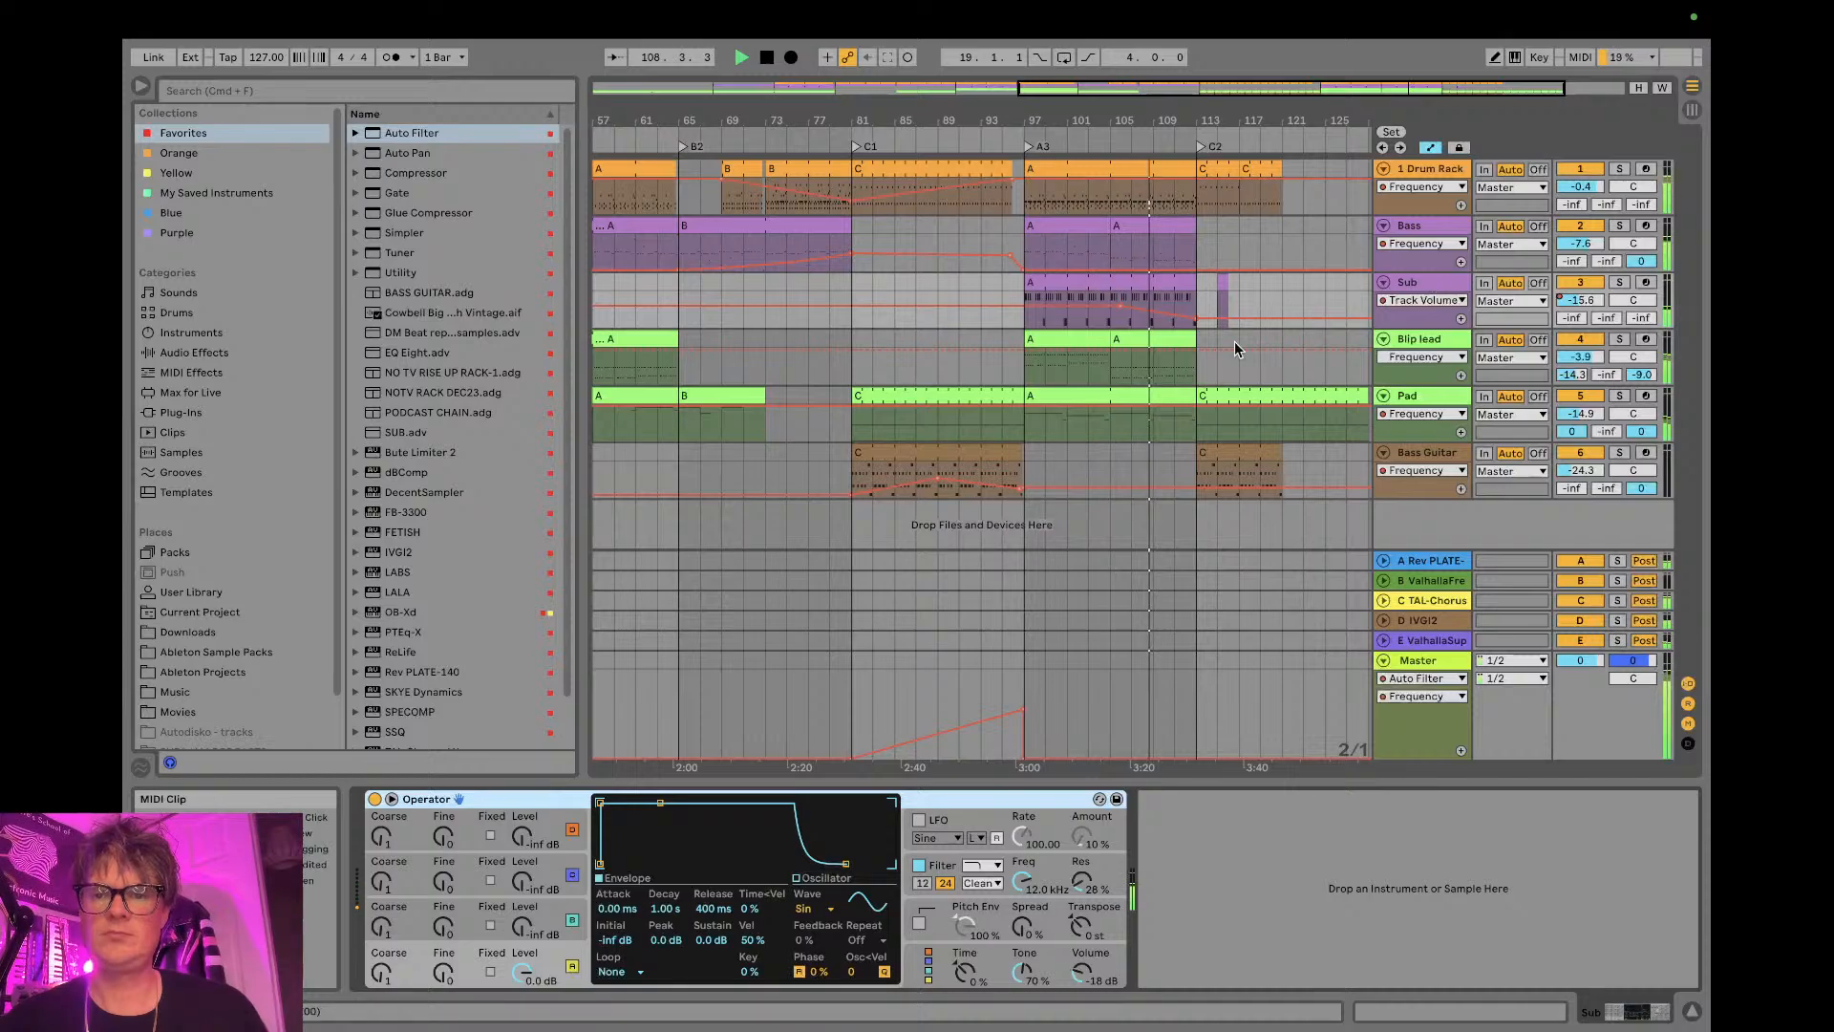
- Automate the Blip lead filter's frequency to fall from bar 105 to about 1.02 kHz at bar 113, and hide the device area
left_click(1413, 338)
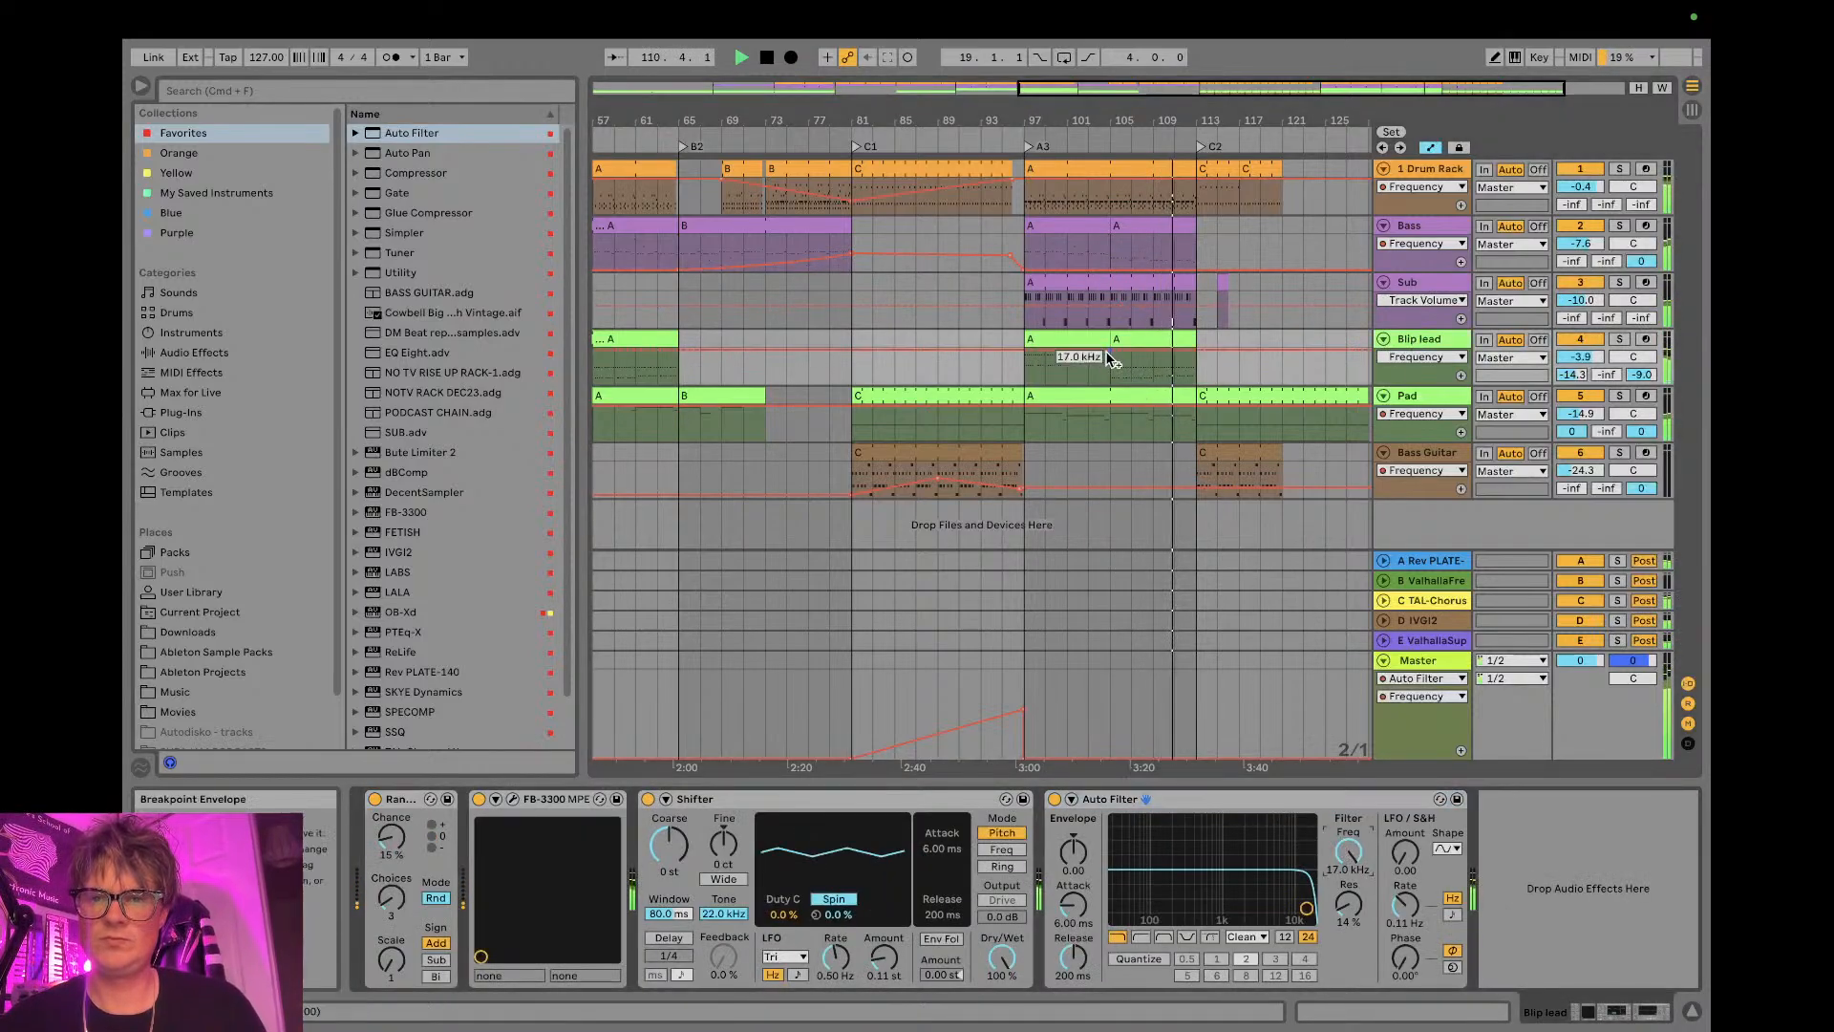
left_click_drag(1200, 353, 1195, 365)
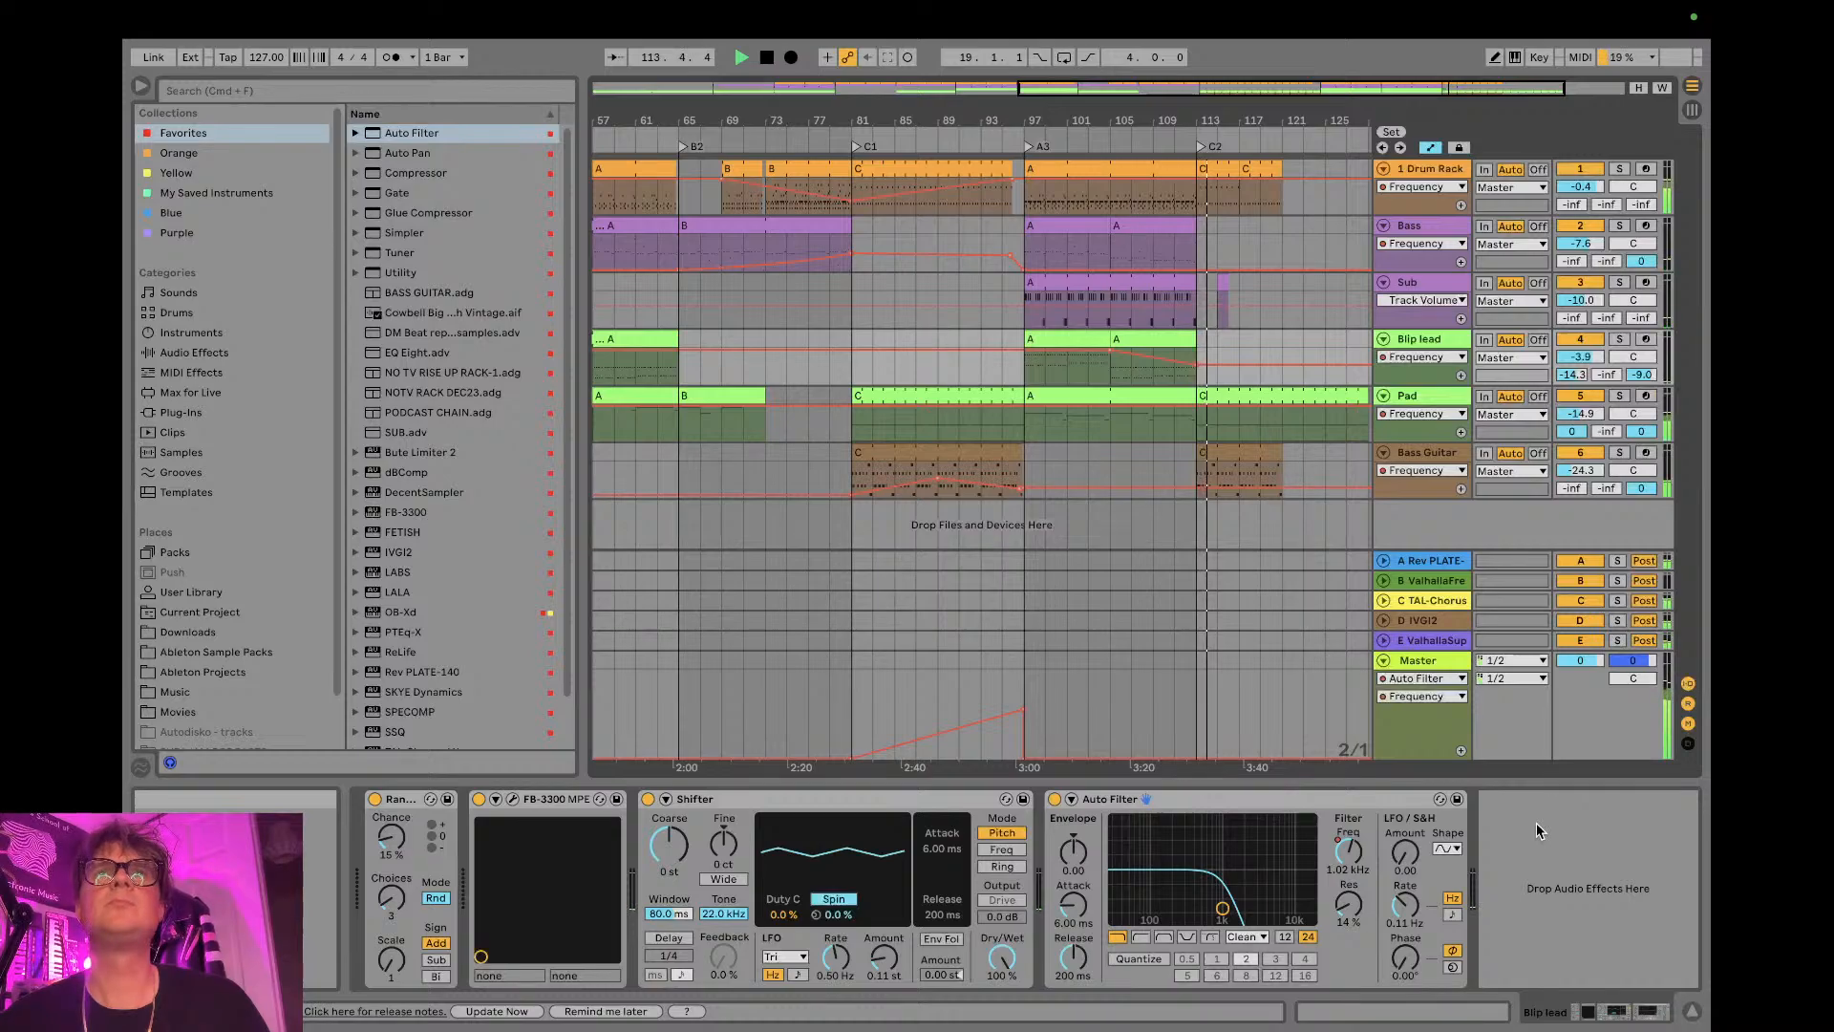
left_click(1690, 1011)
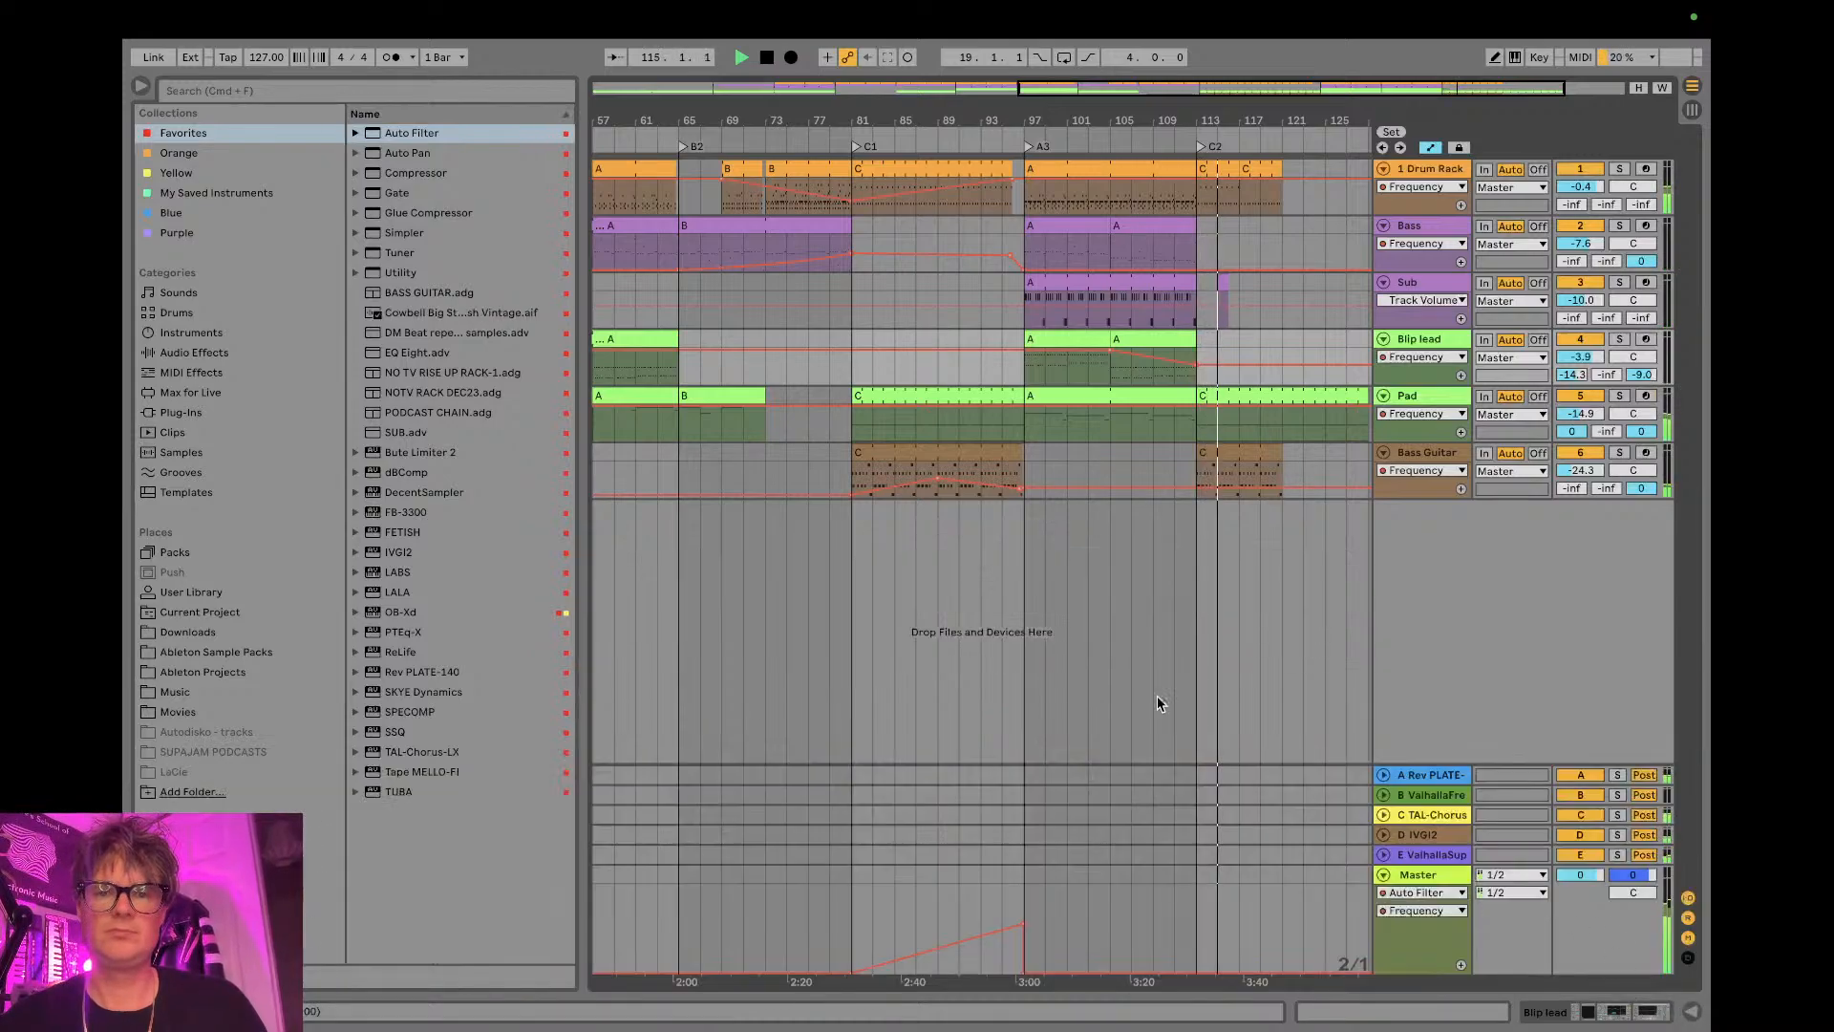
- Check the stream's analytics and chat in YouTube Studio, and return to the Ableton Live arrangement
key("ctrl+Left")
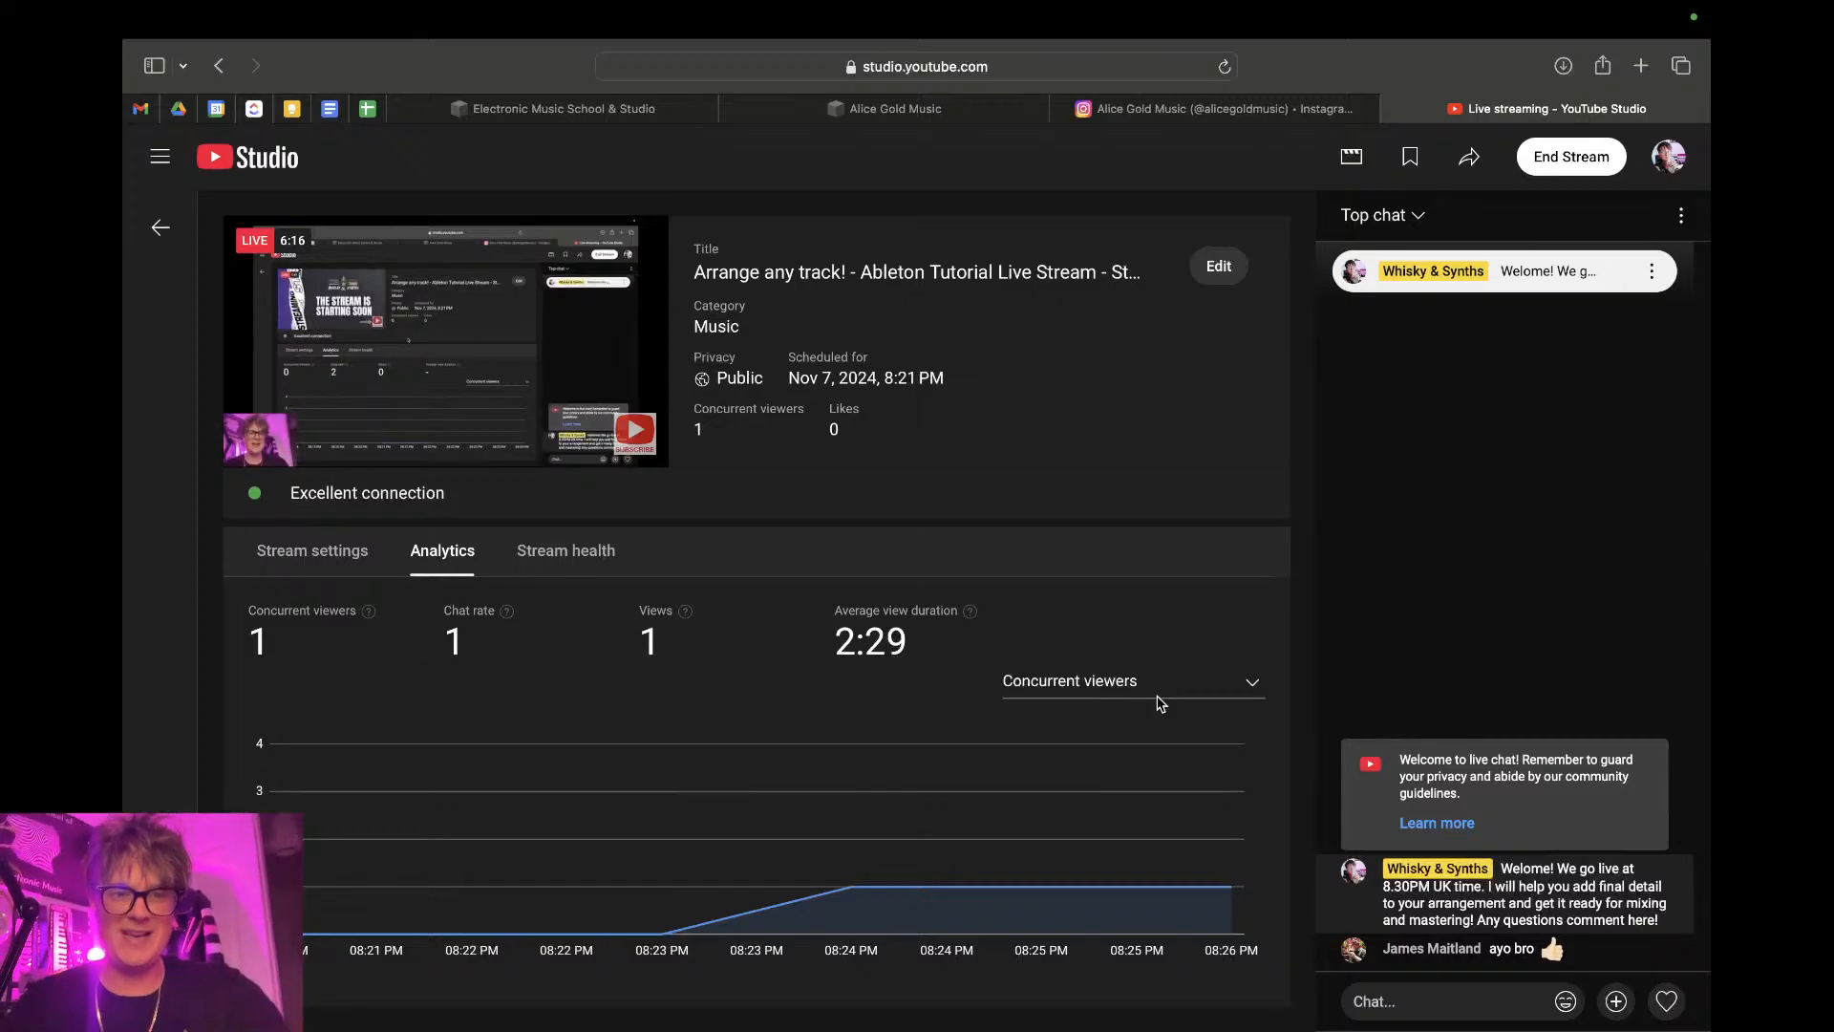
key("ctrl+Right")
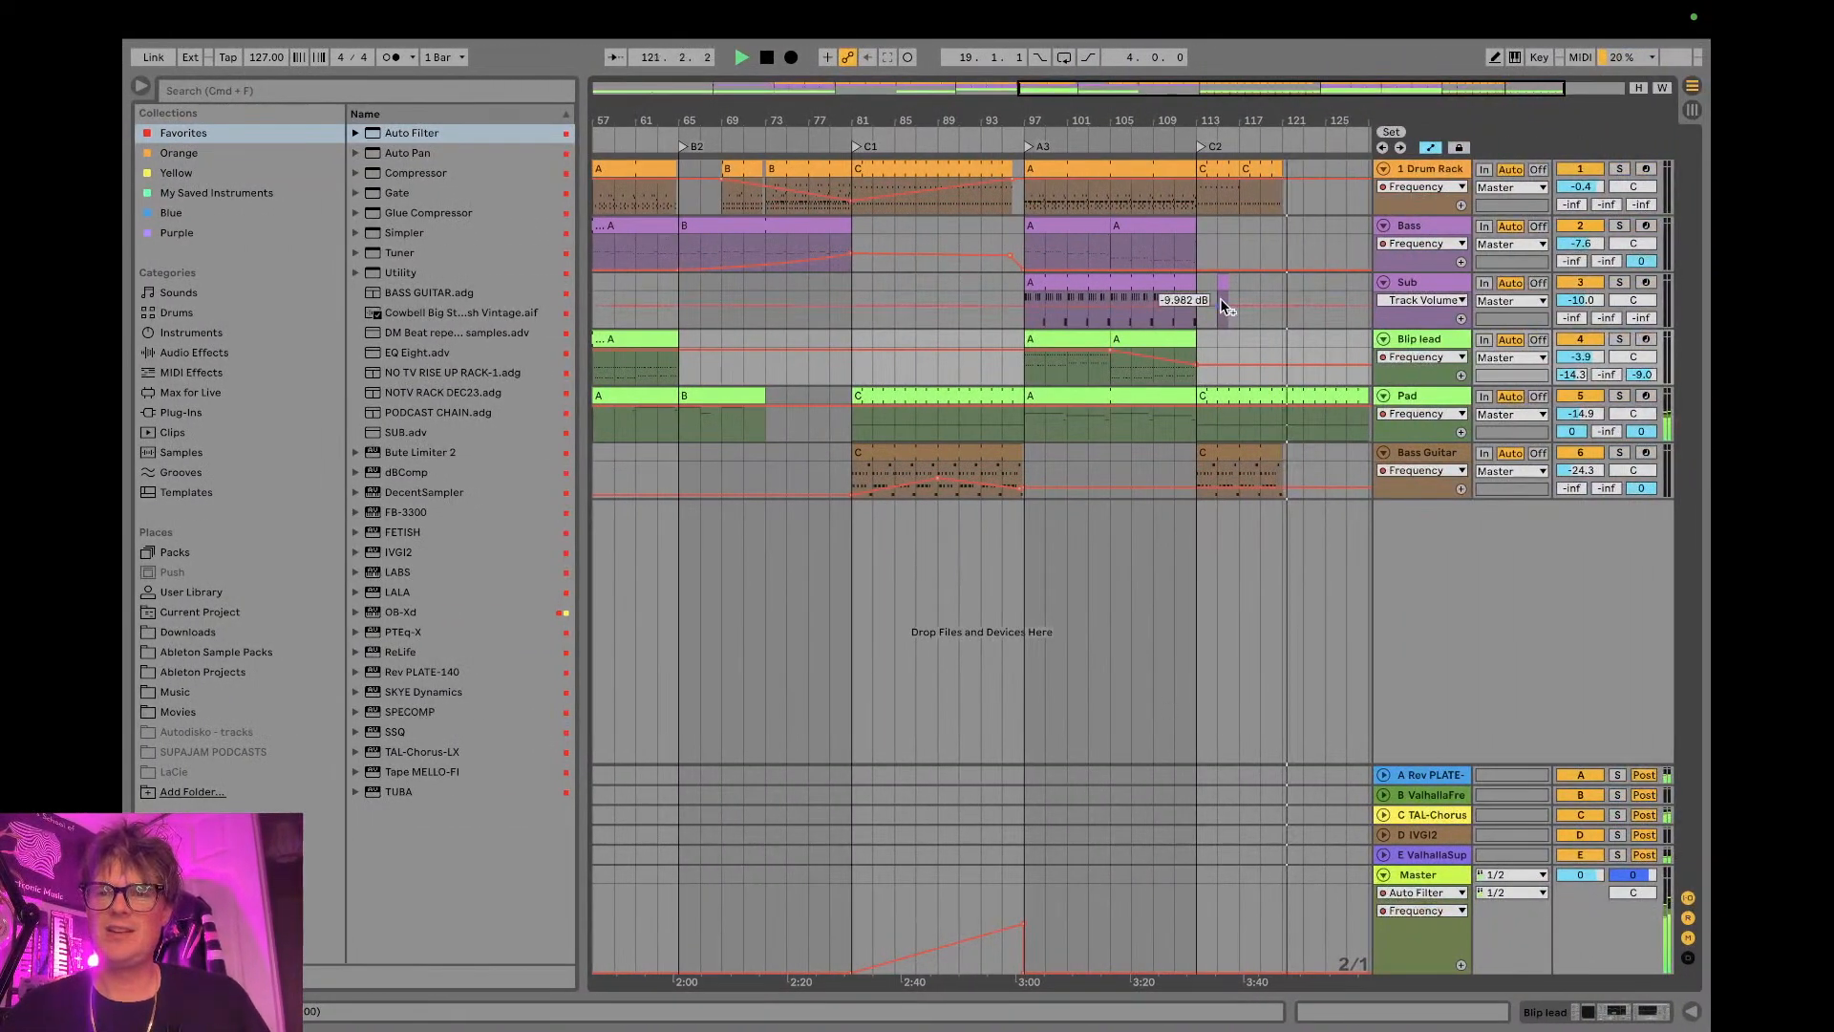
left_click_drag(1309, 113, 1258, 113)
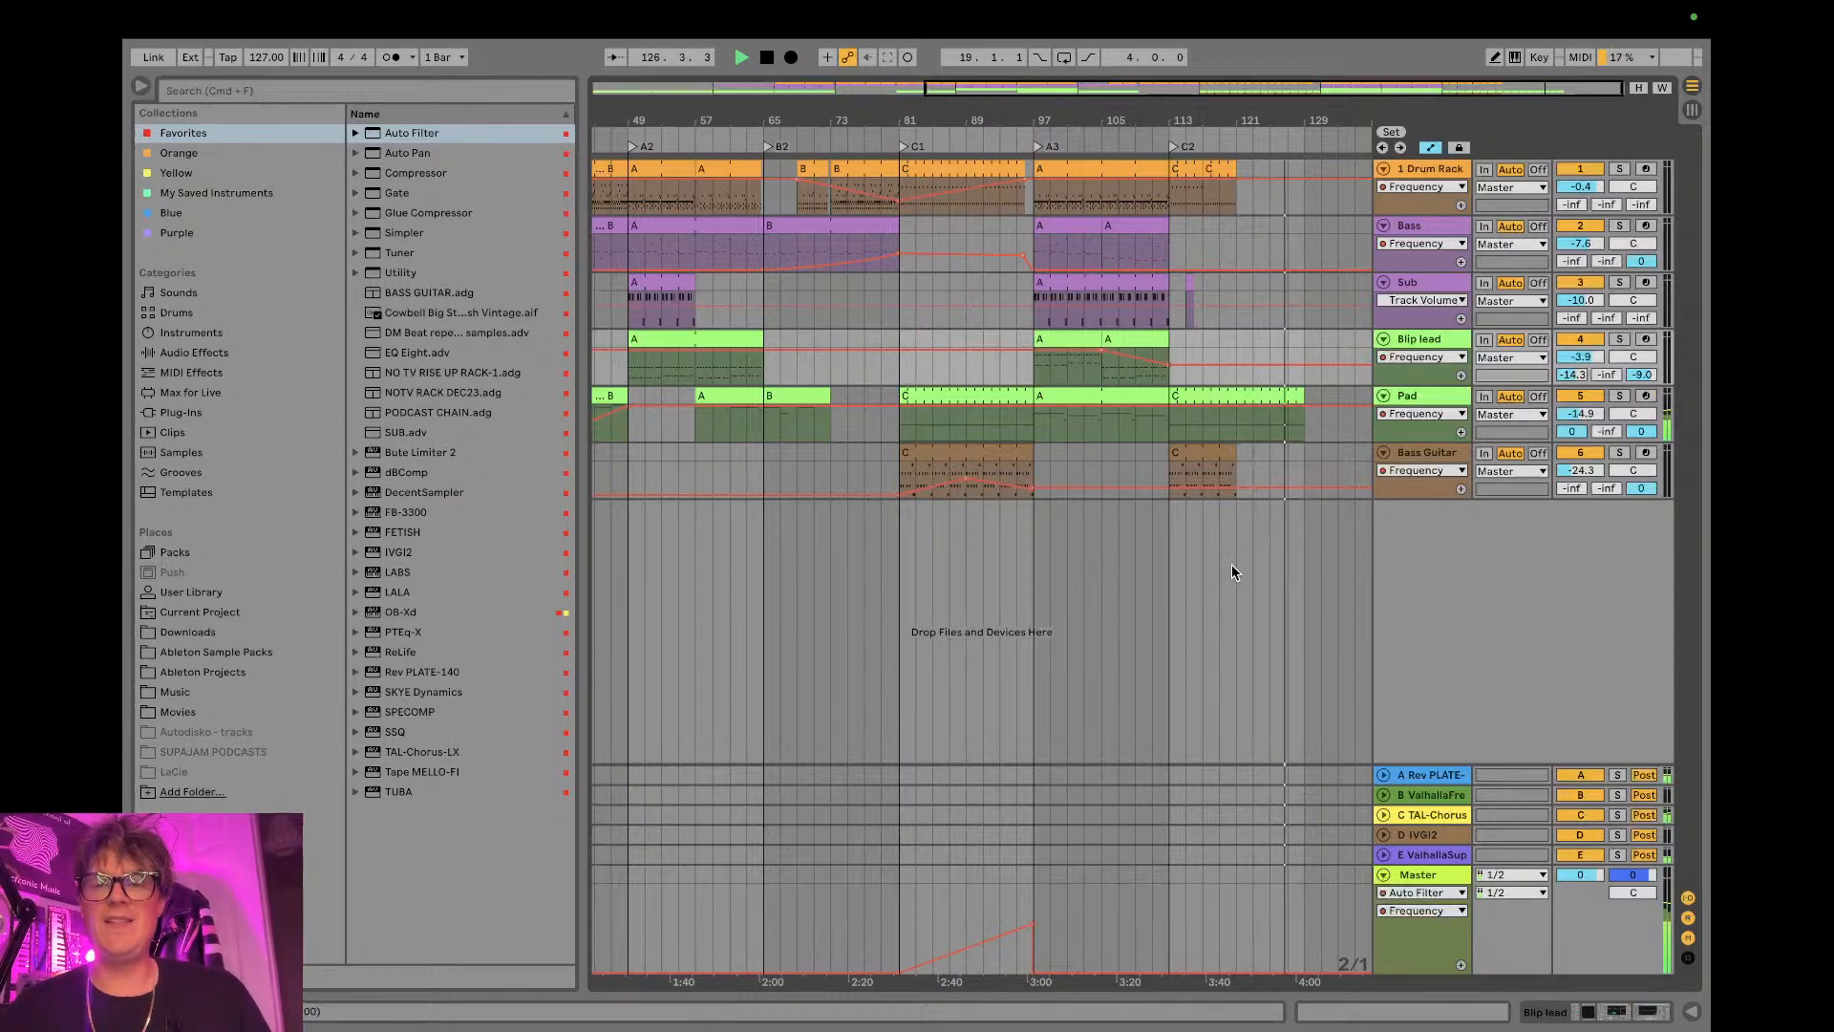
- Show the Pad track's devices and view its FB-3300 synthesizer window, closing it again
double_click(1424, 393)
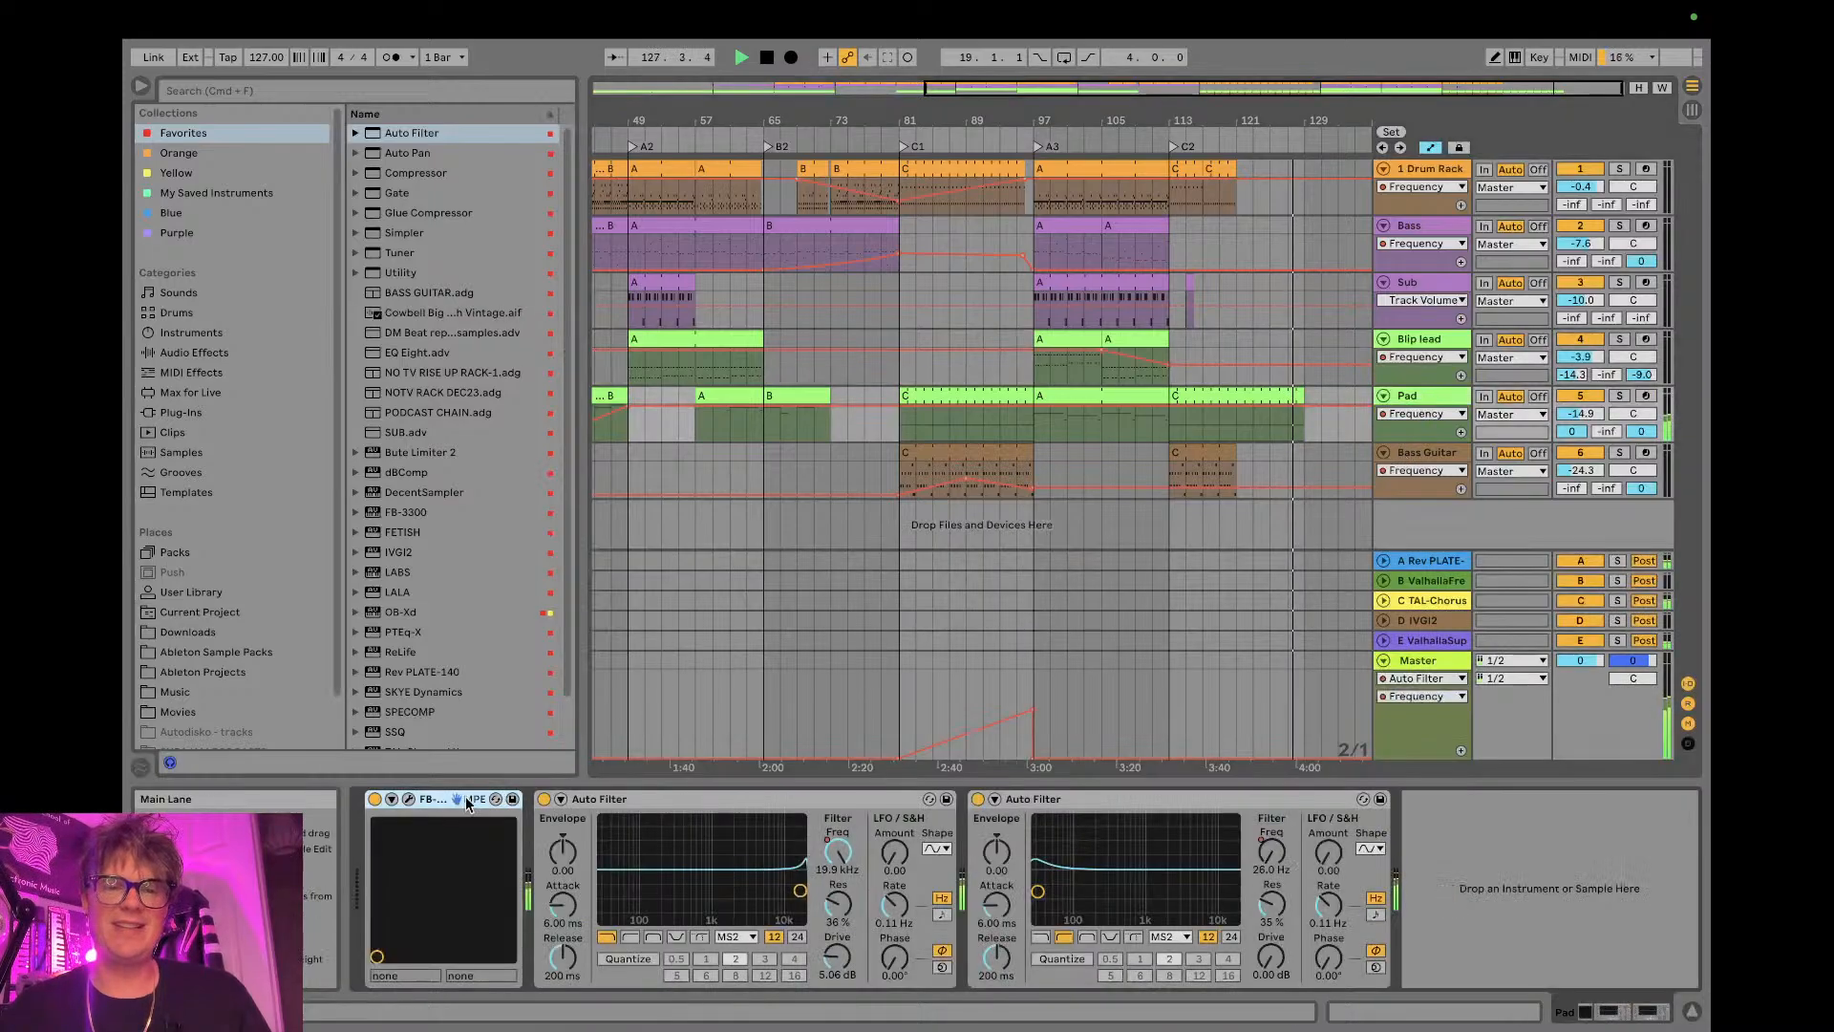
left_click(407, 799)
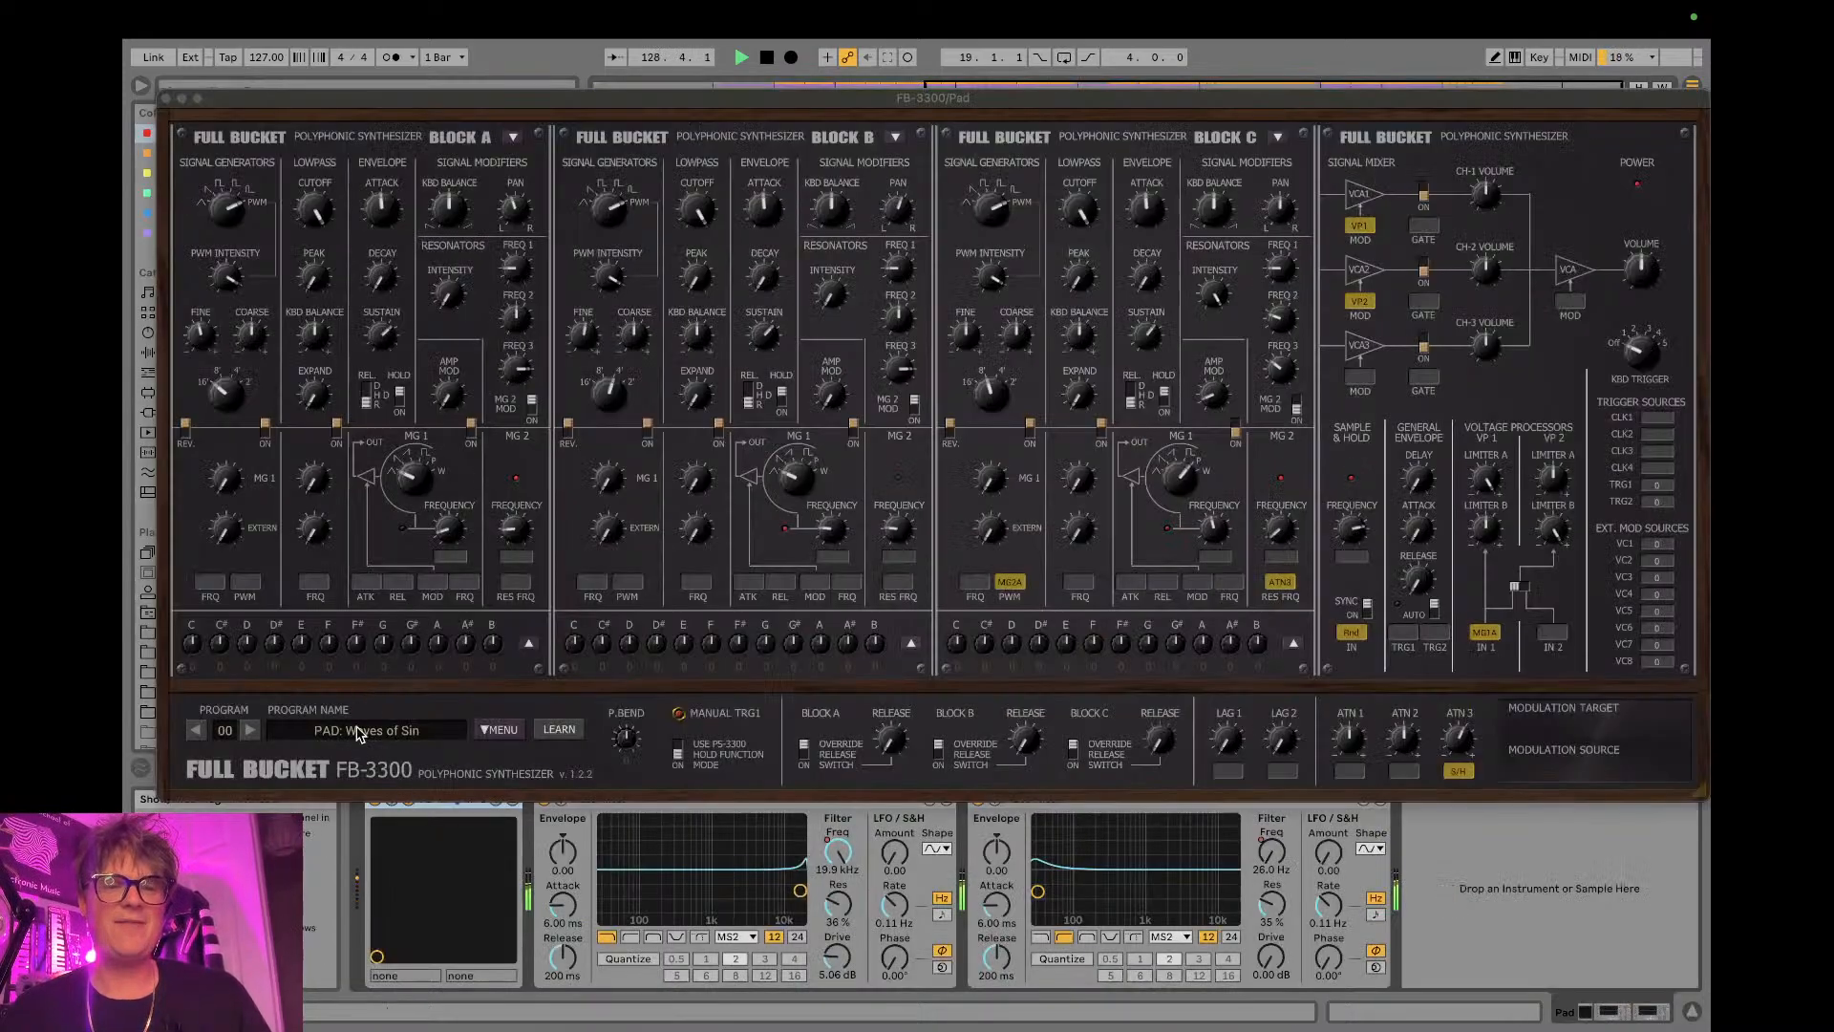
left_click(166, 99)
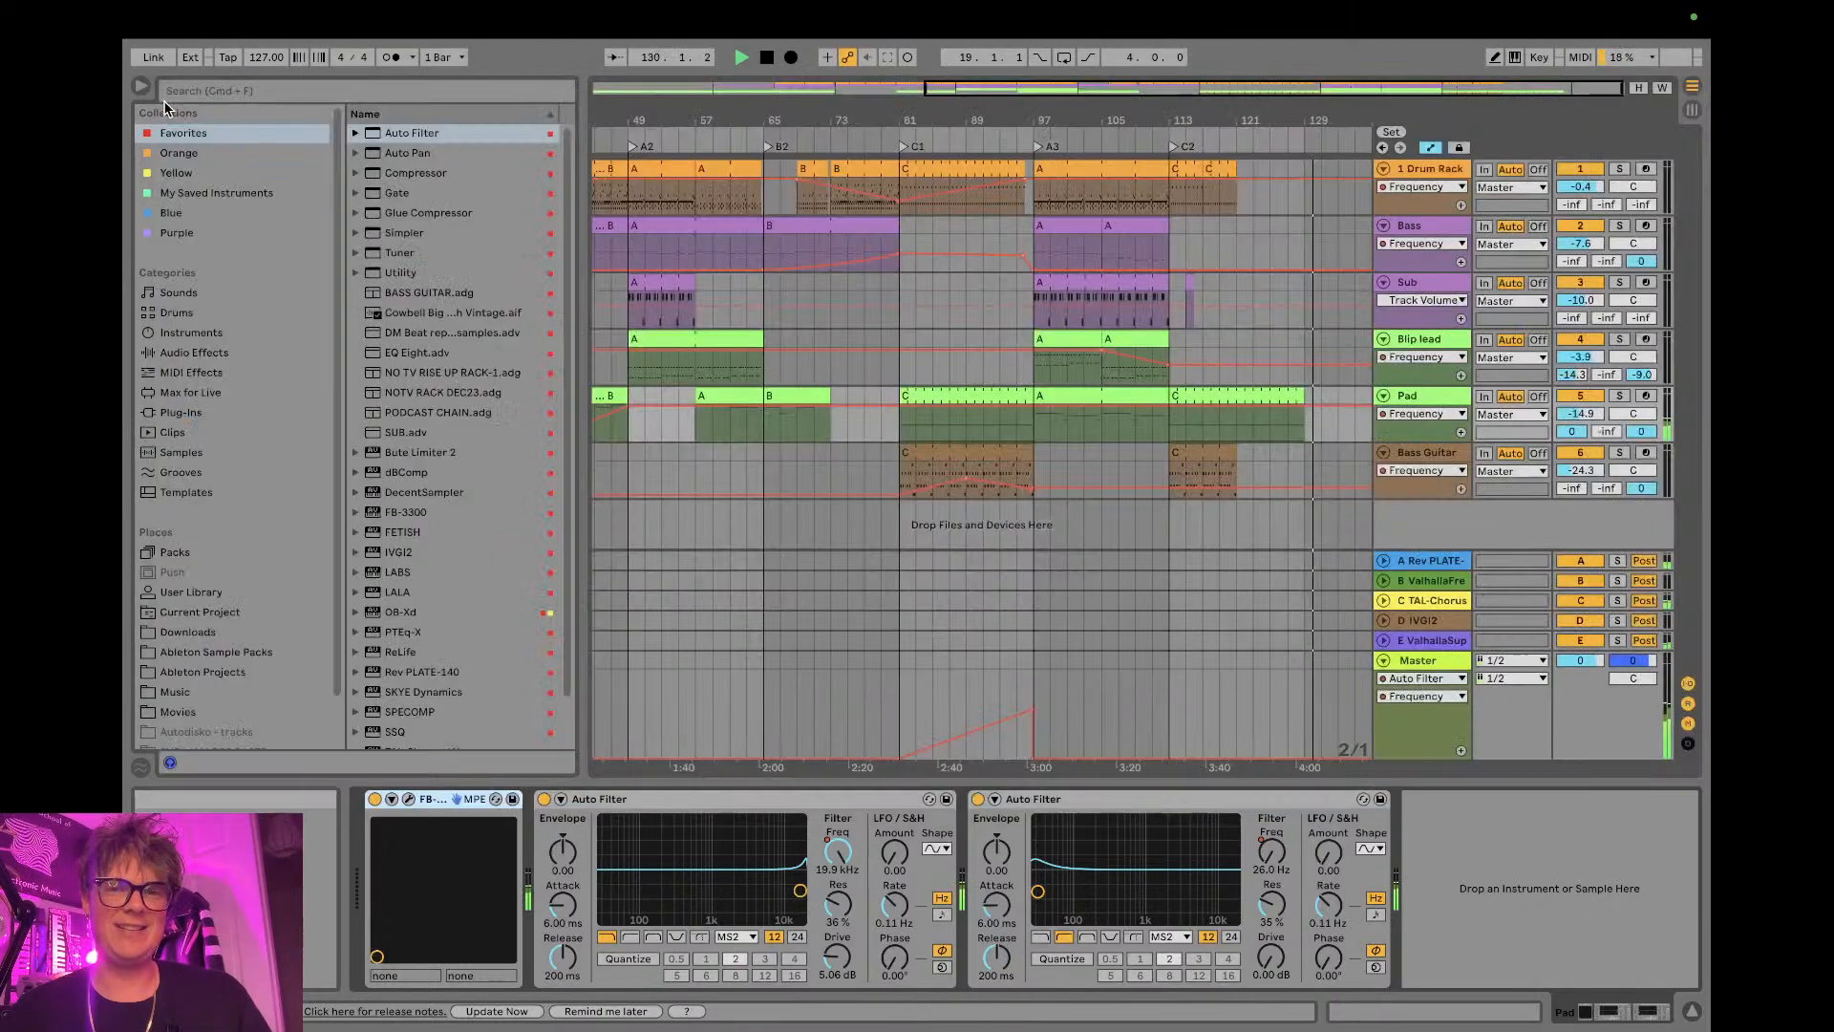
left_click(408, 800)
left_click(166, 98)
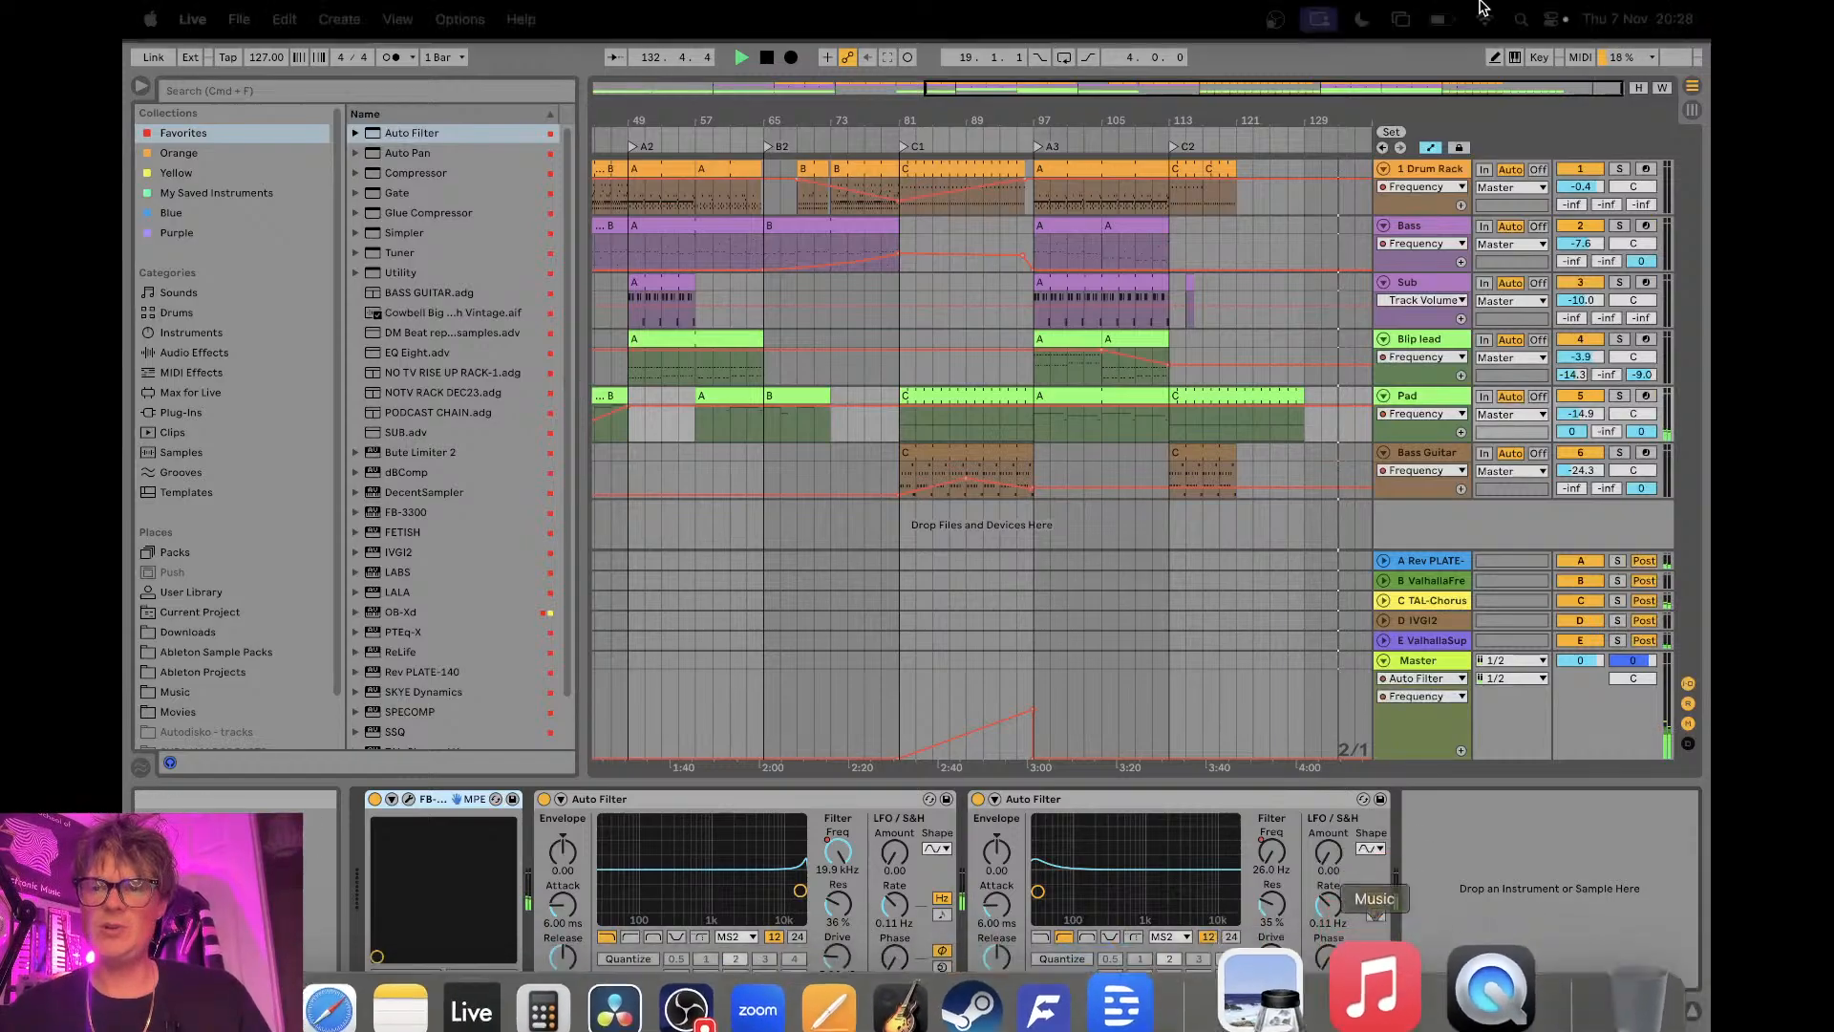
- Stop playback, and check the stream's chat and audio levels in OBS before returning to Ableton Live
key("space")
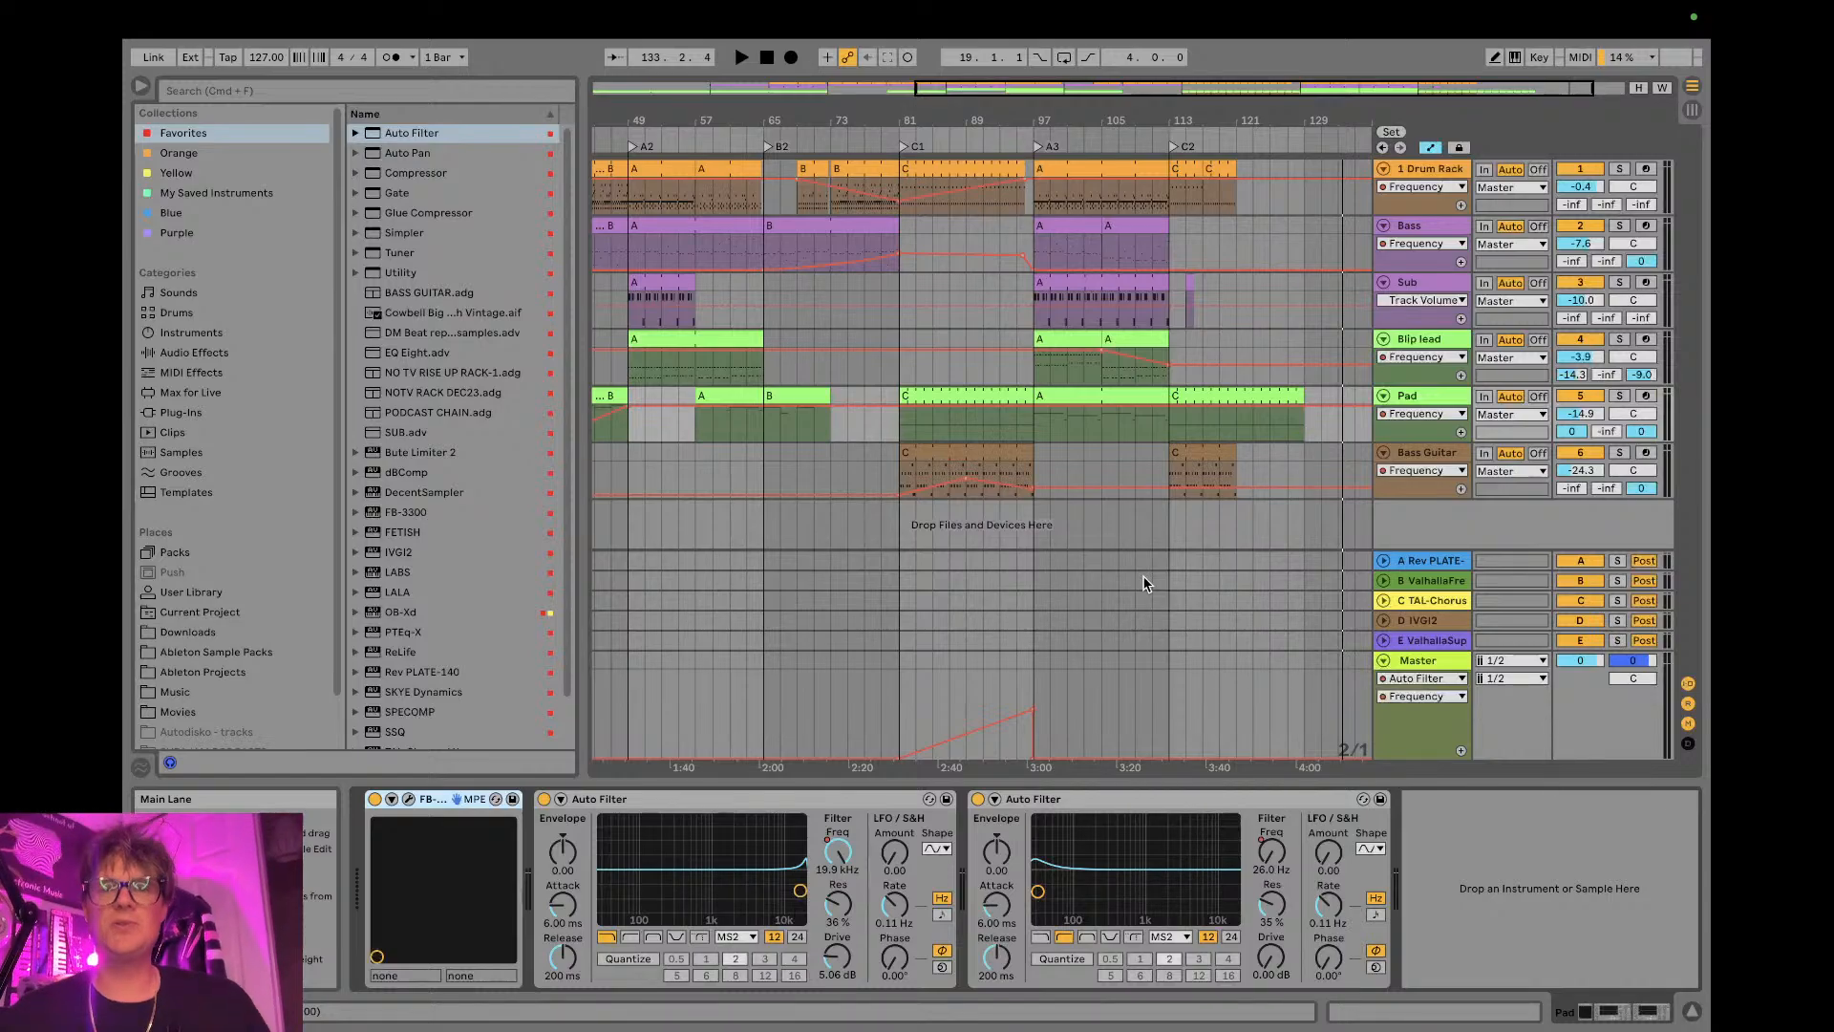
key("ctrl+Right")
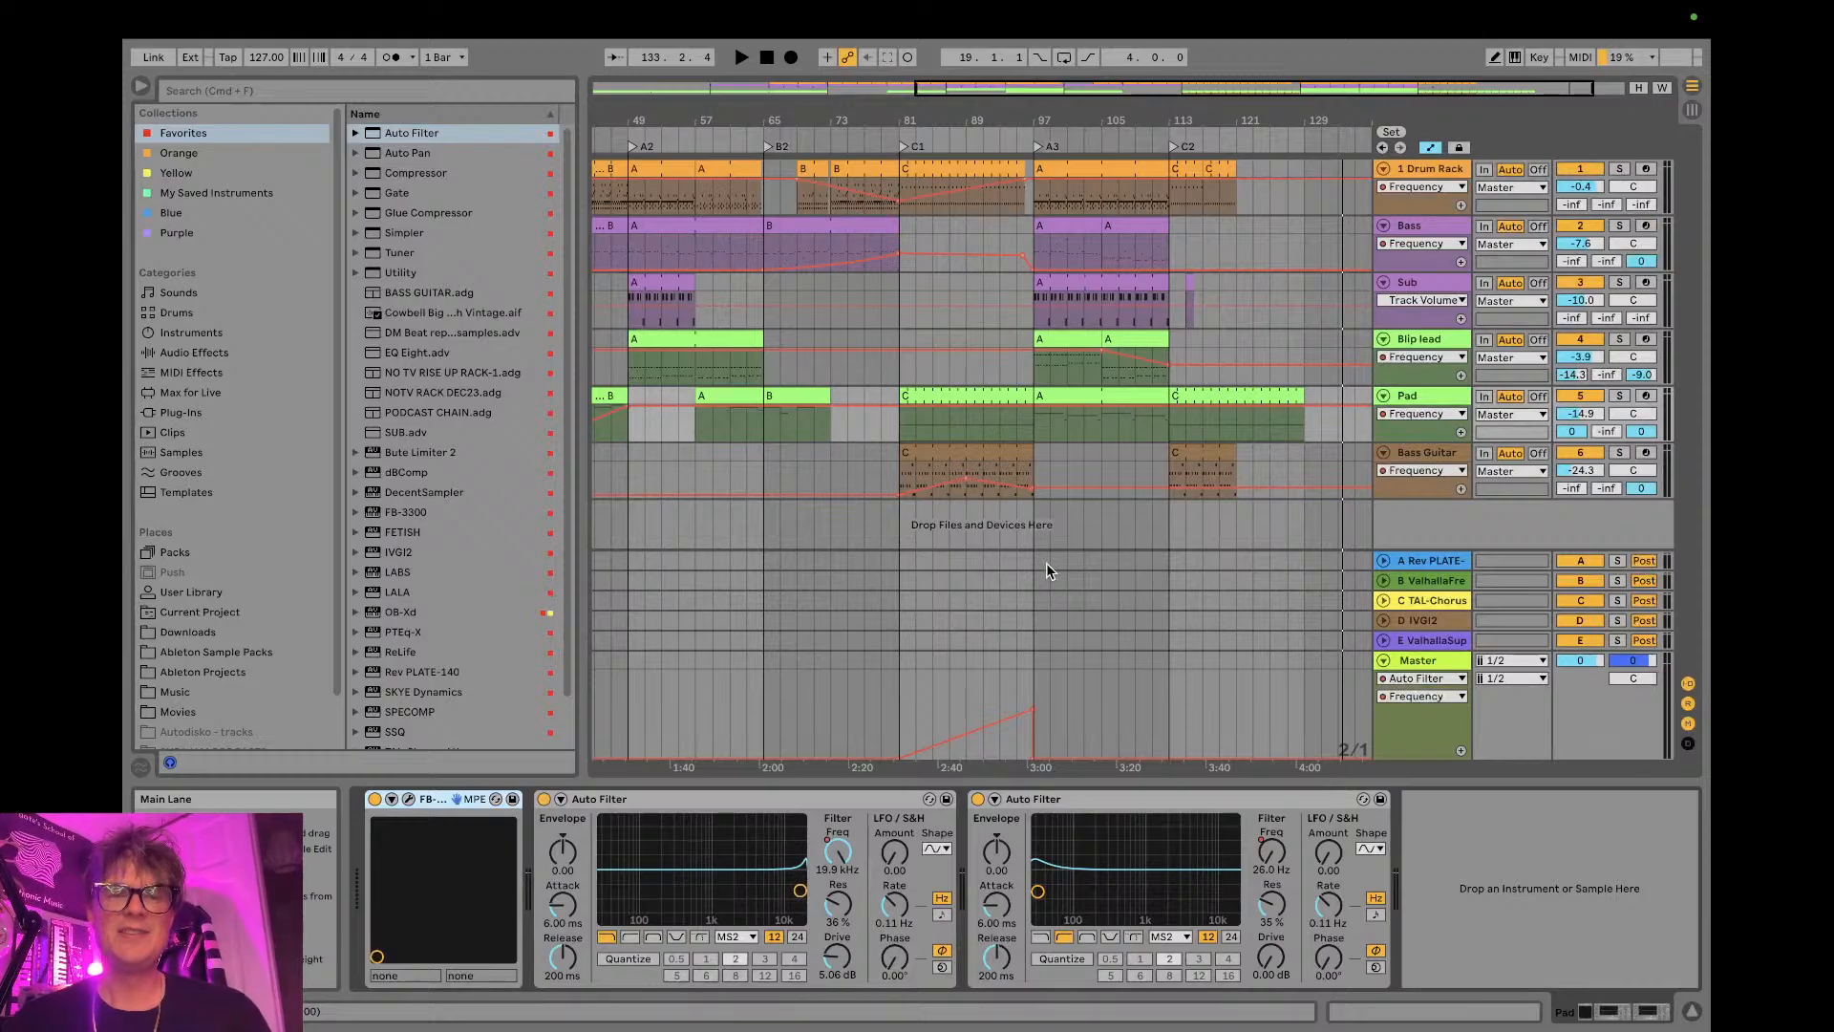
key("ctrl+Left")
key("ctrl+Right")
key("ctrl+Right")
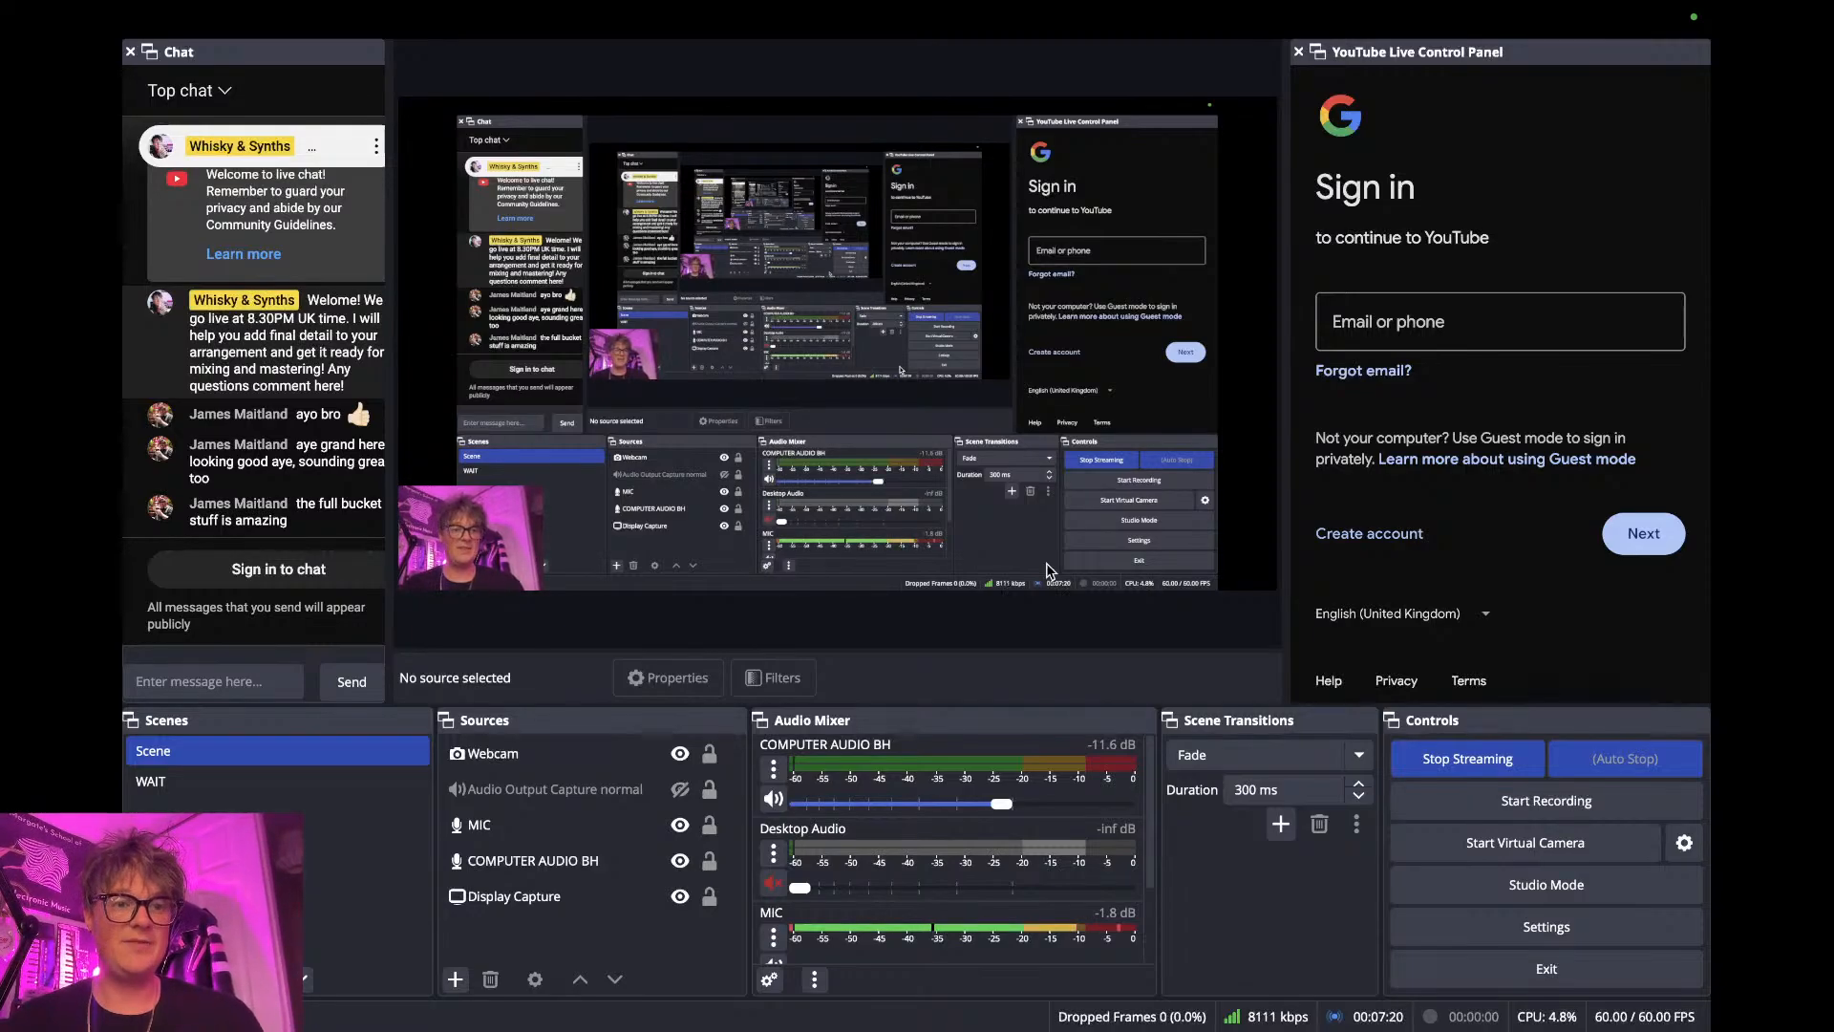
key("ctrl+Left")
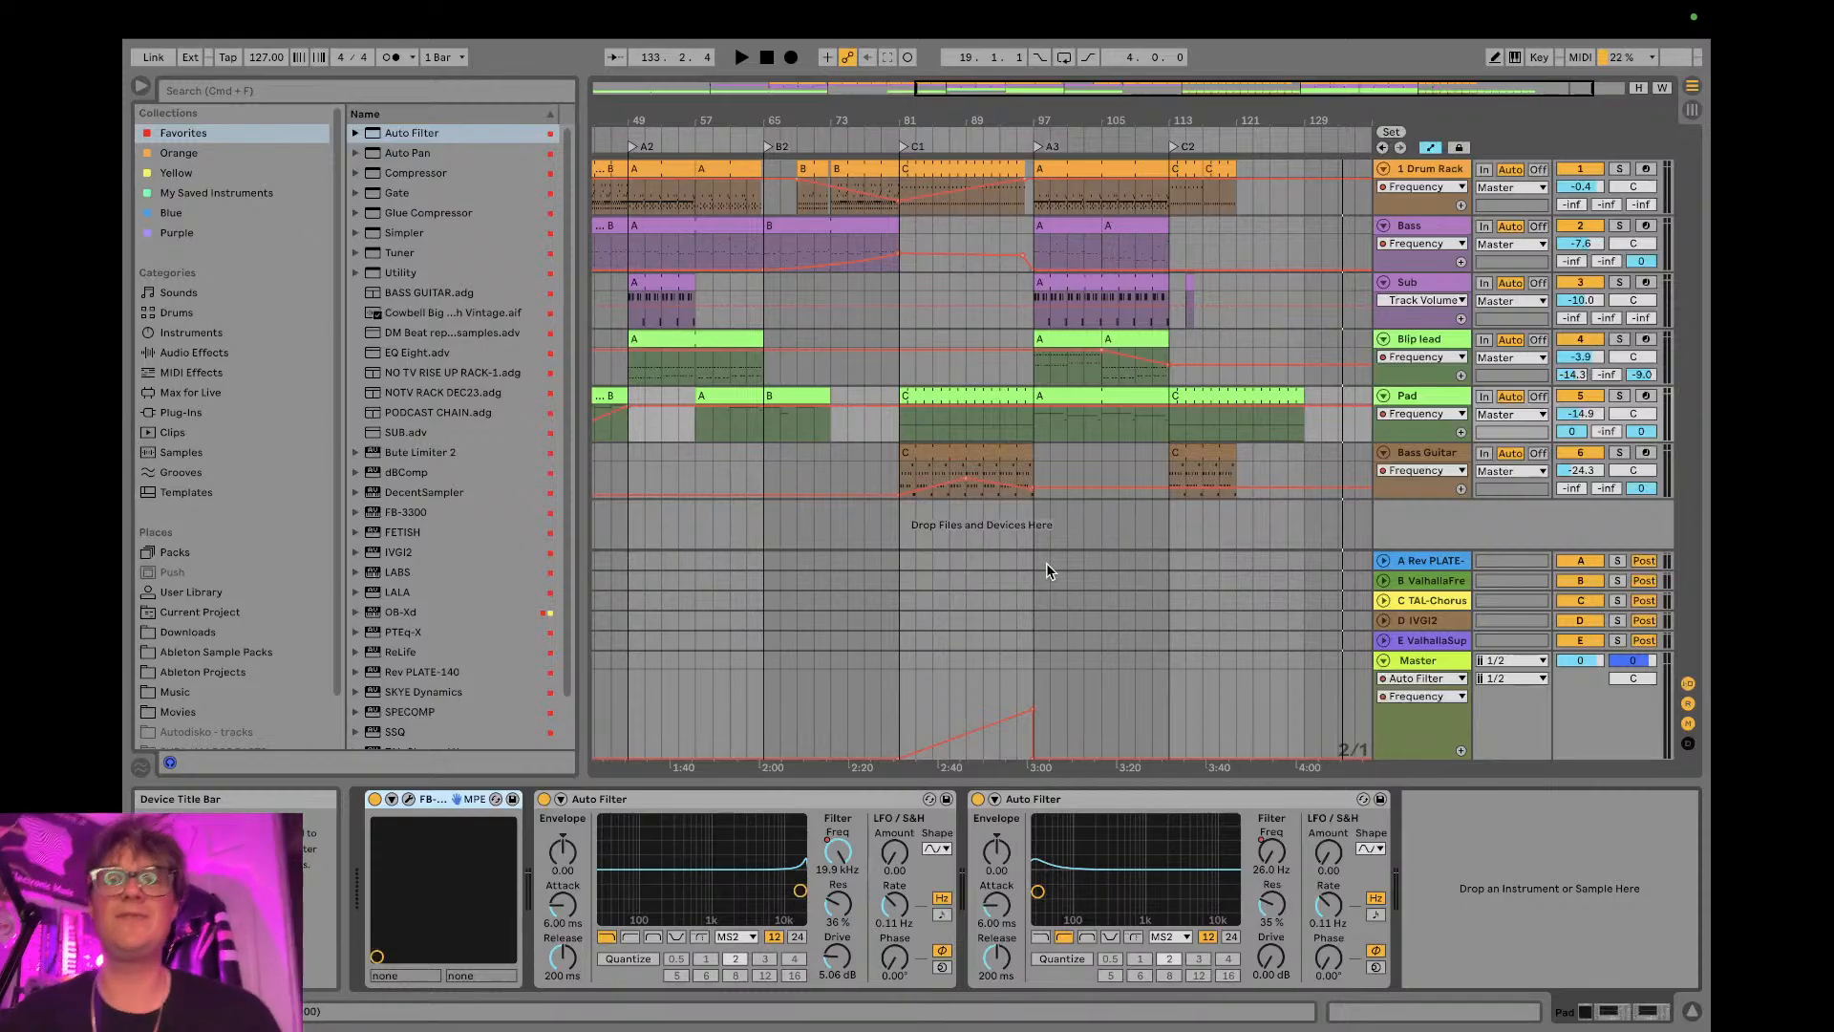
key("ctrl+Right")
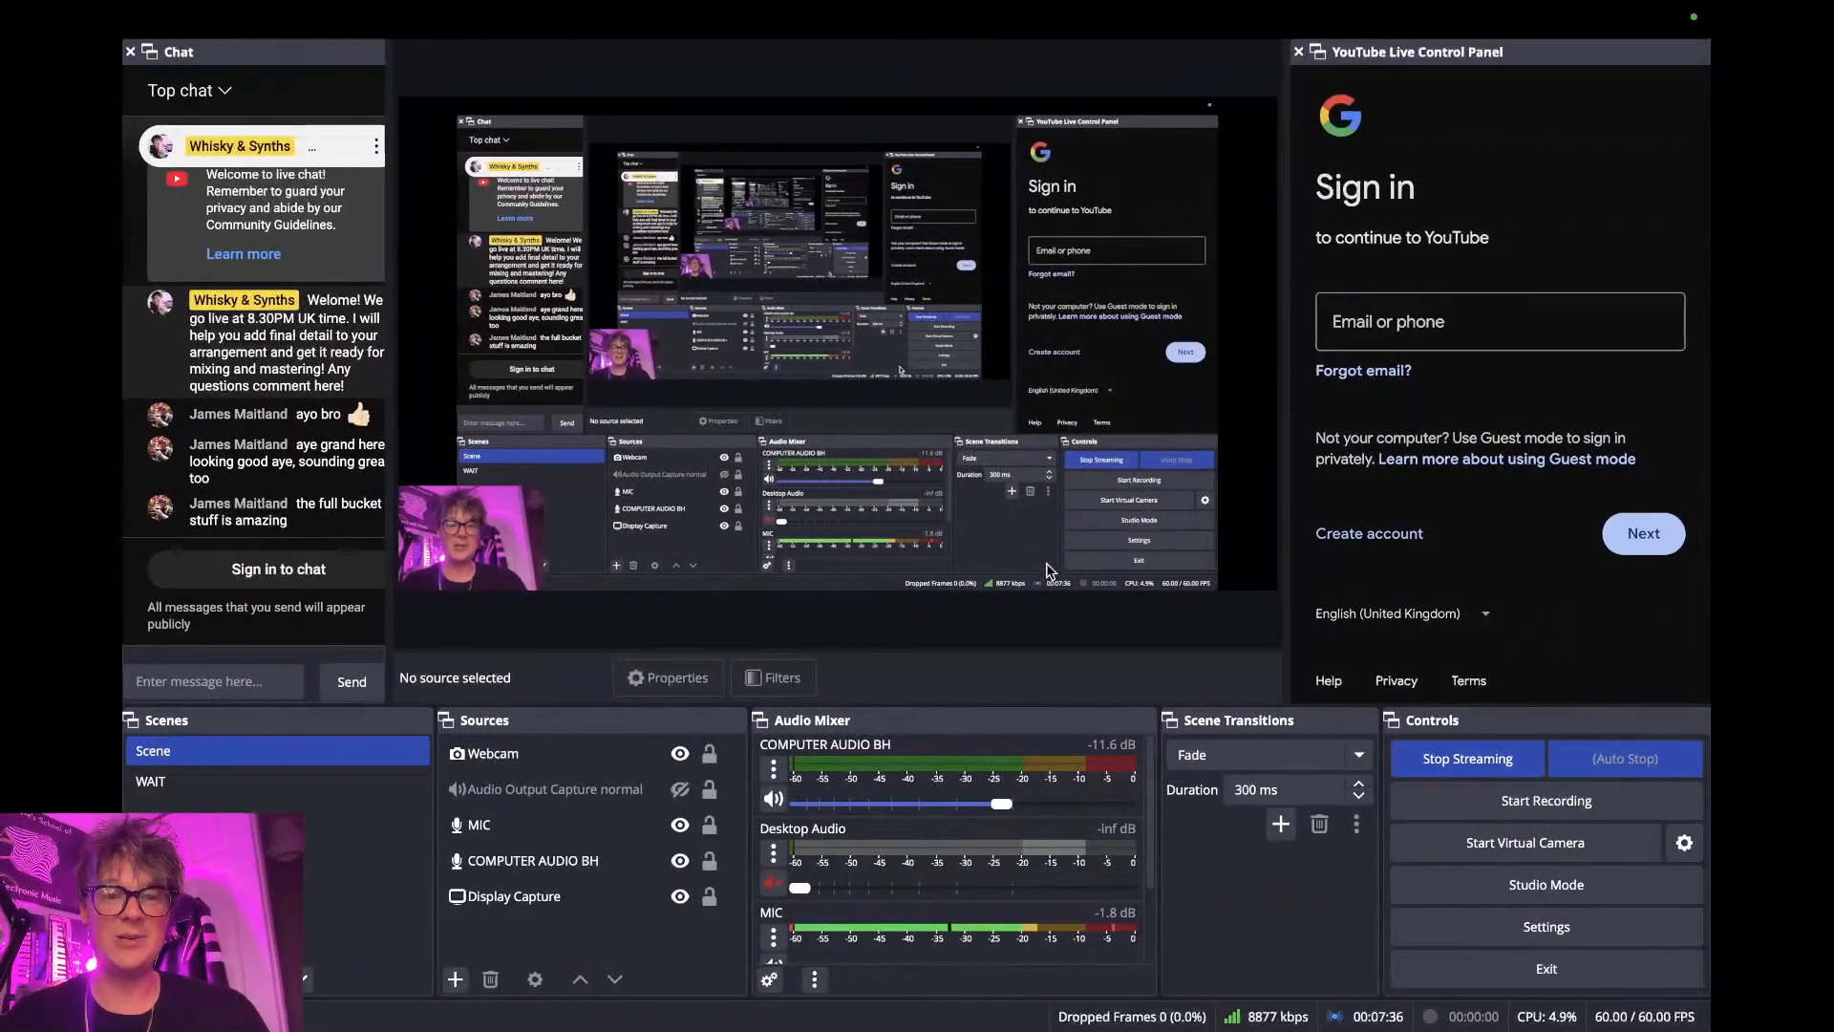
key("ctrl+Left")
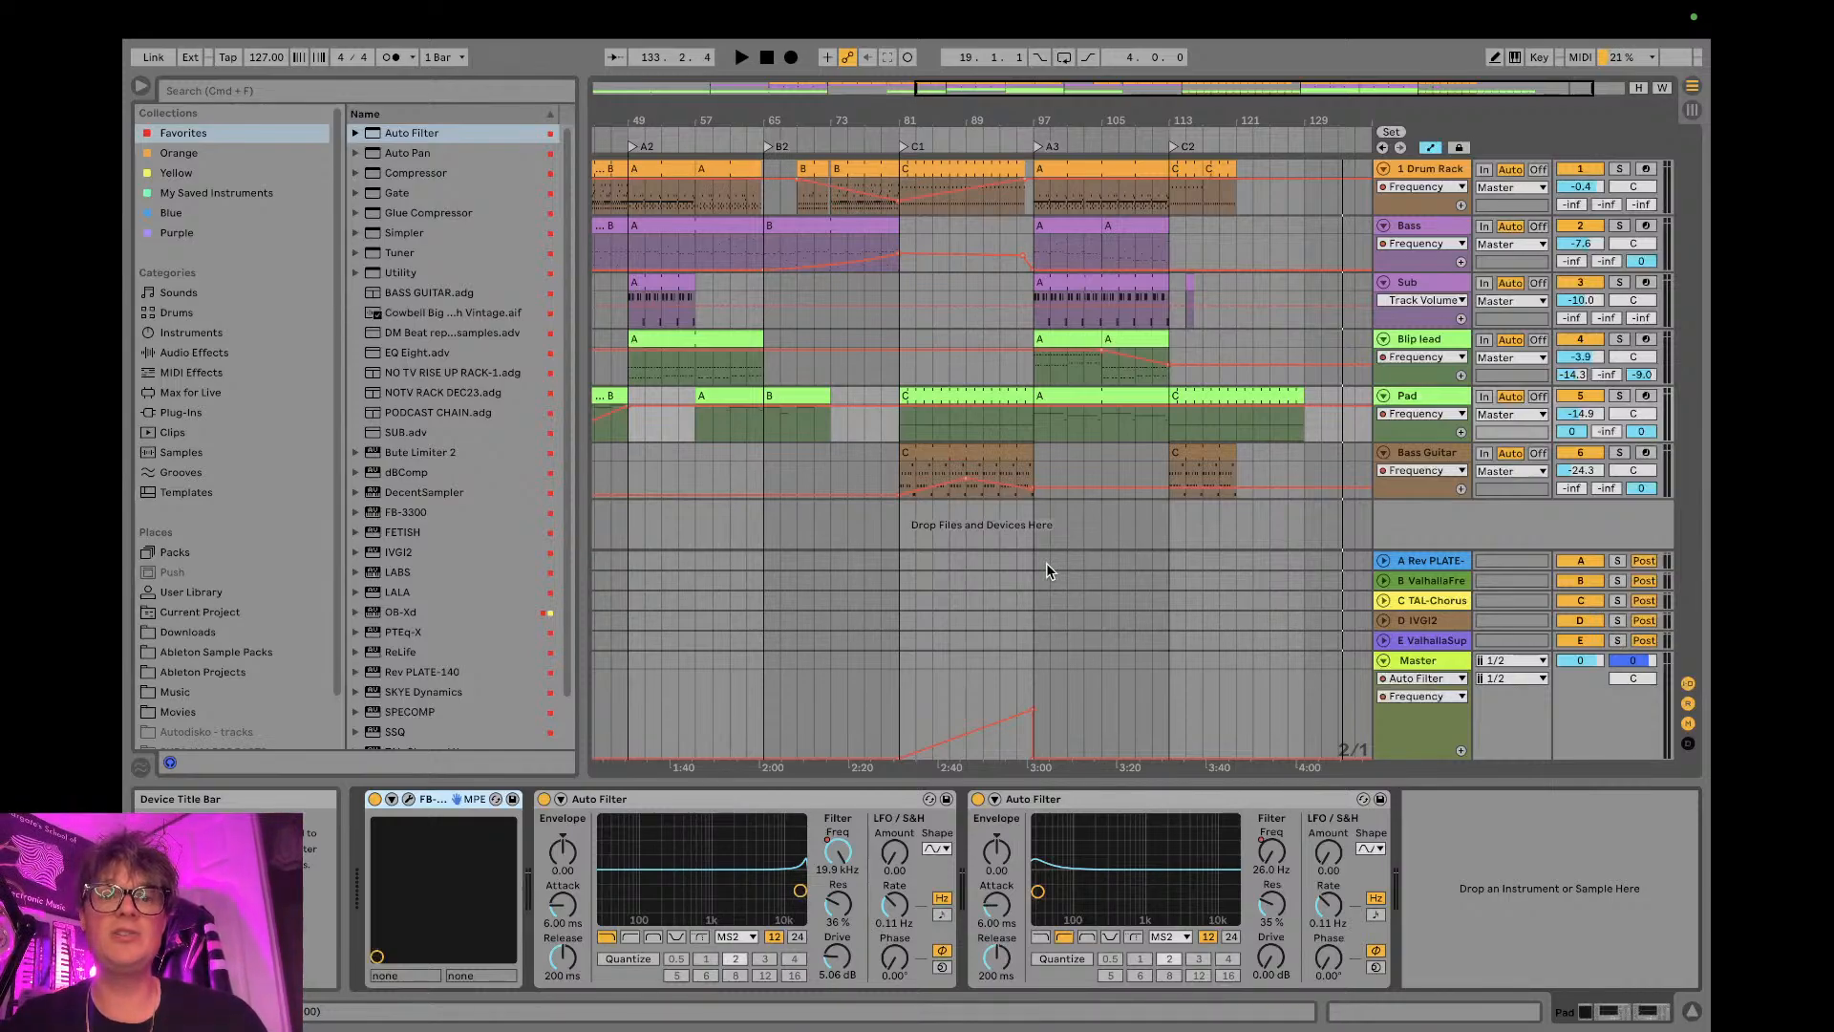
- Hide the browser, look through the Part A, Part B and Part C scenes in Session View, and return to the full arrangement
left_click(140, 86)
left_click(1694, 111)
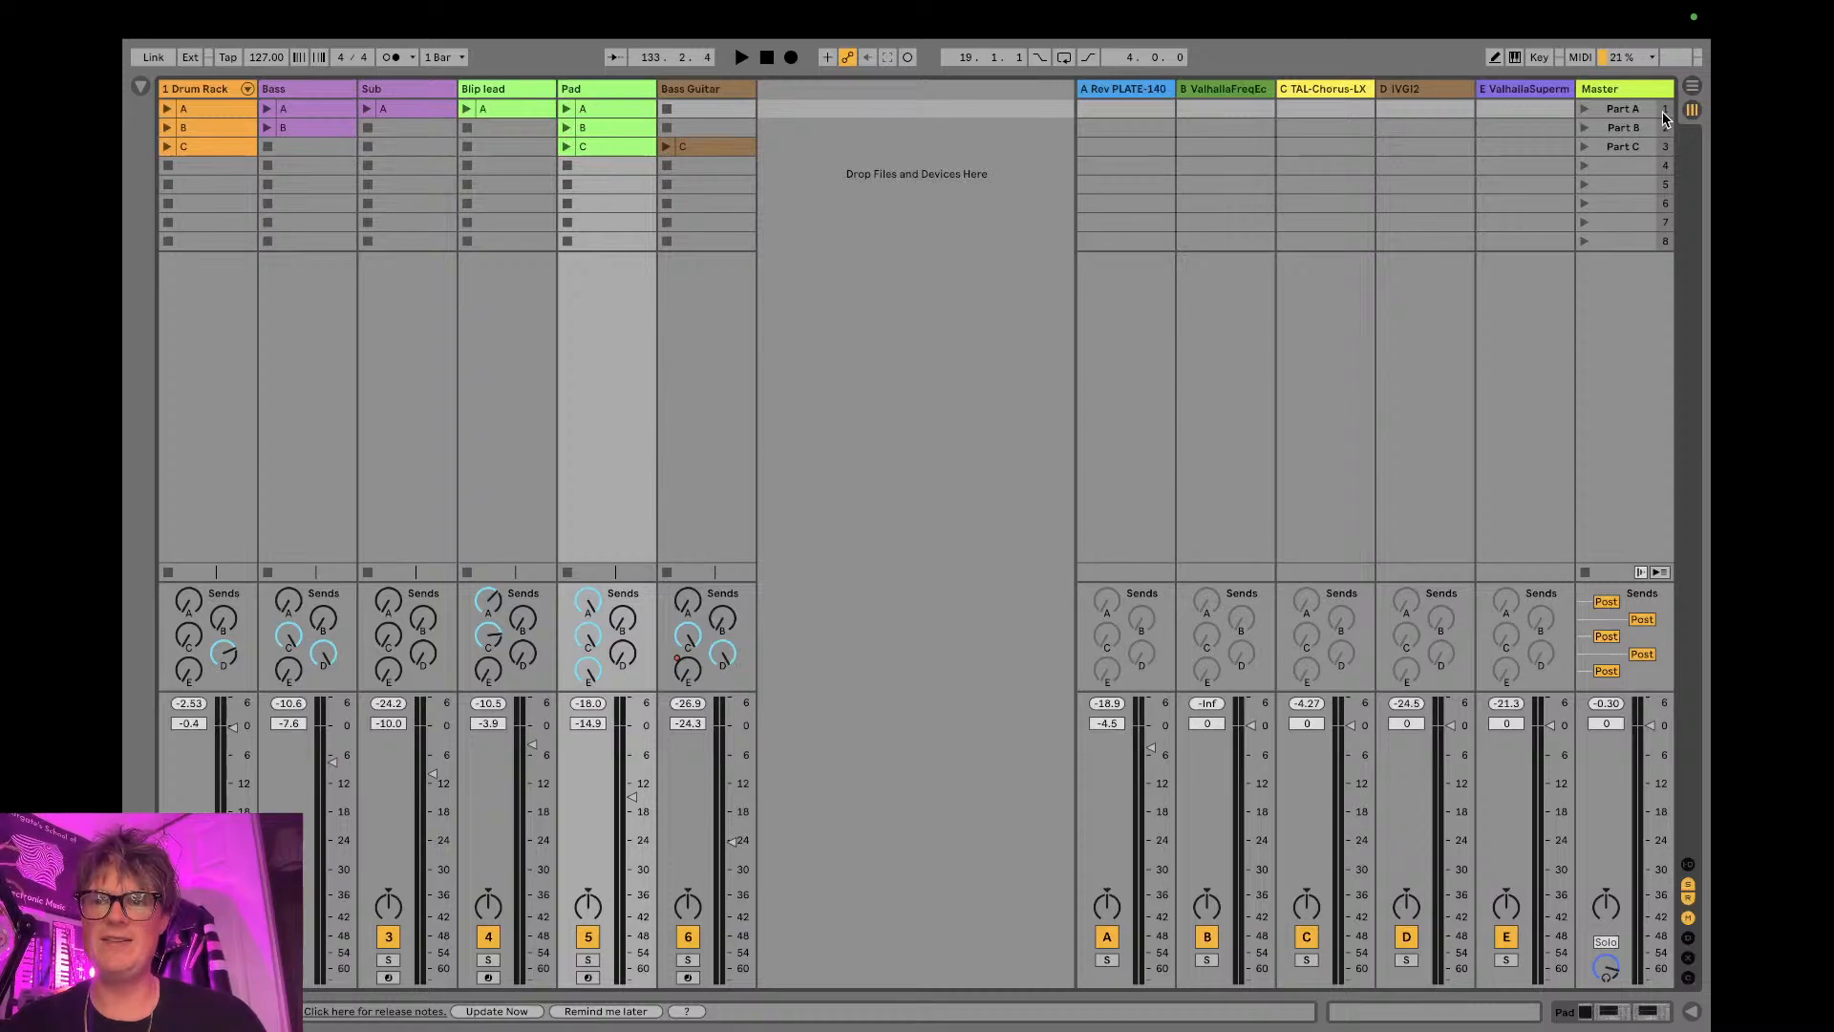
left_click(1664, 110)
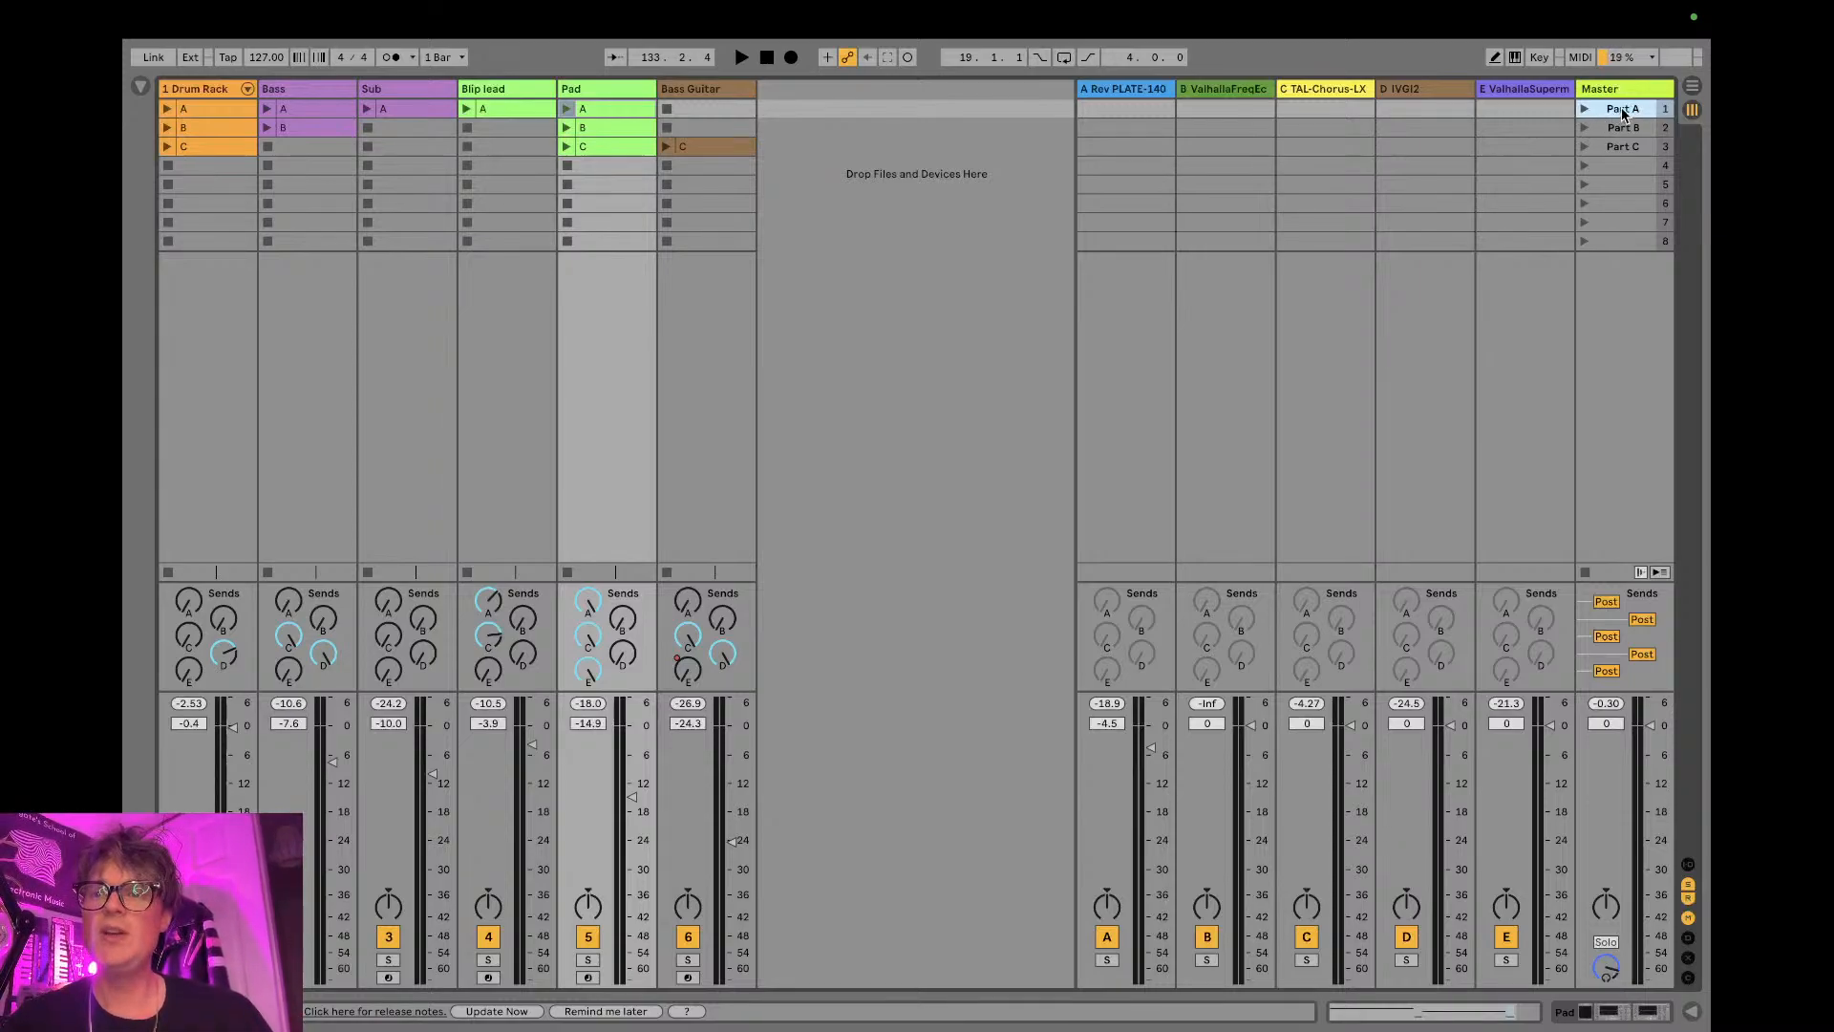
left_click(1621, 132)
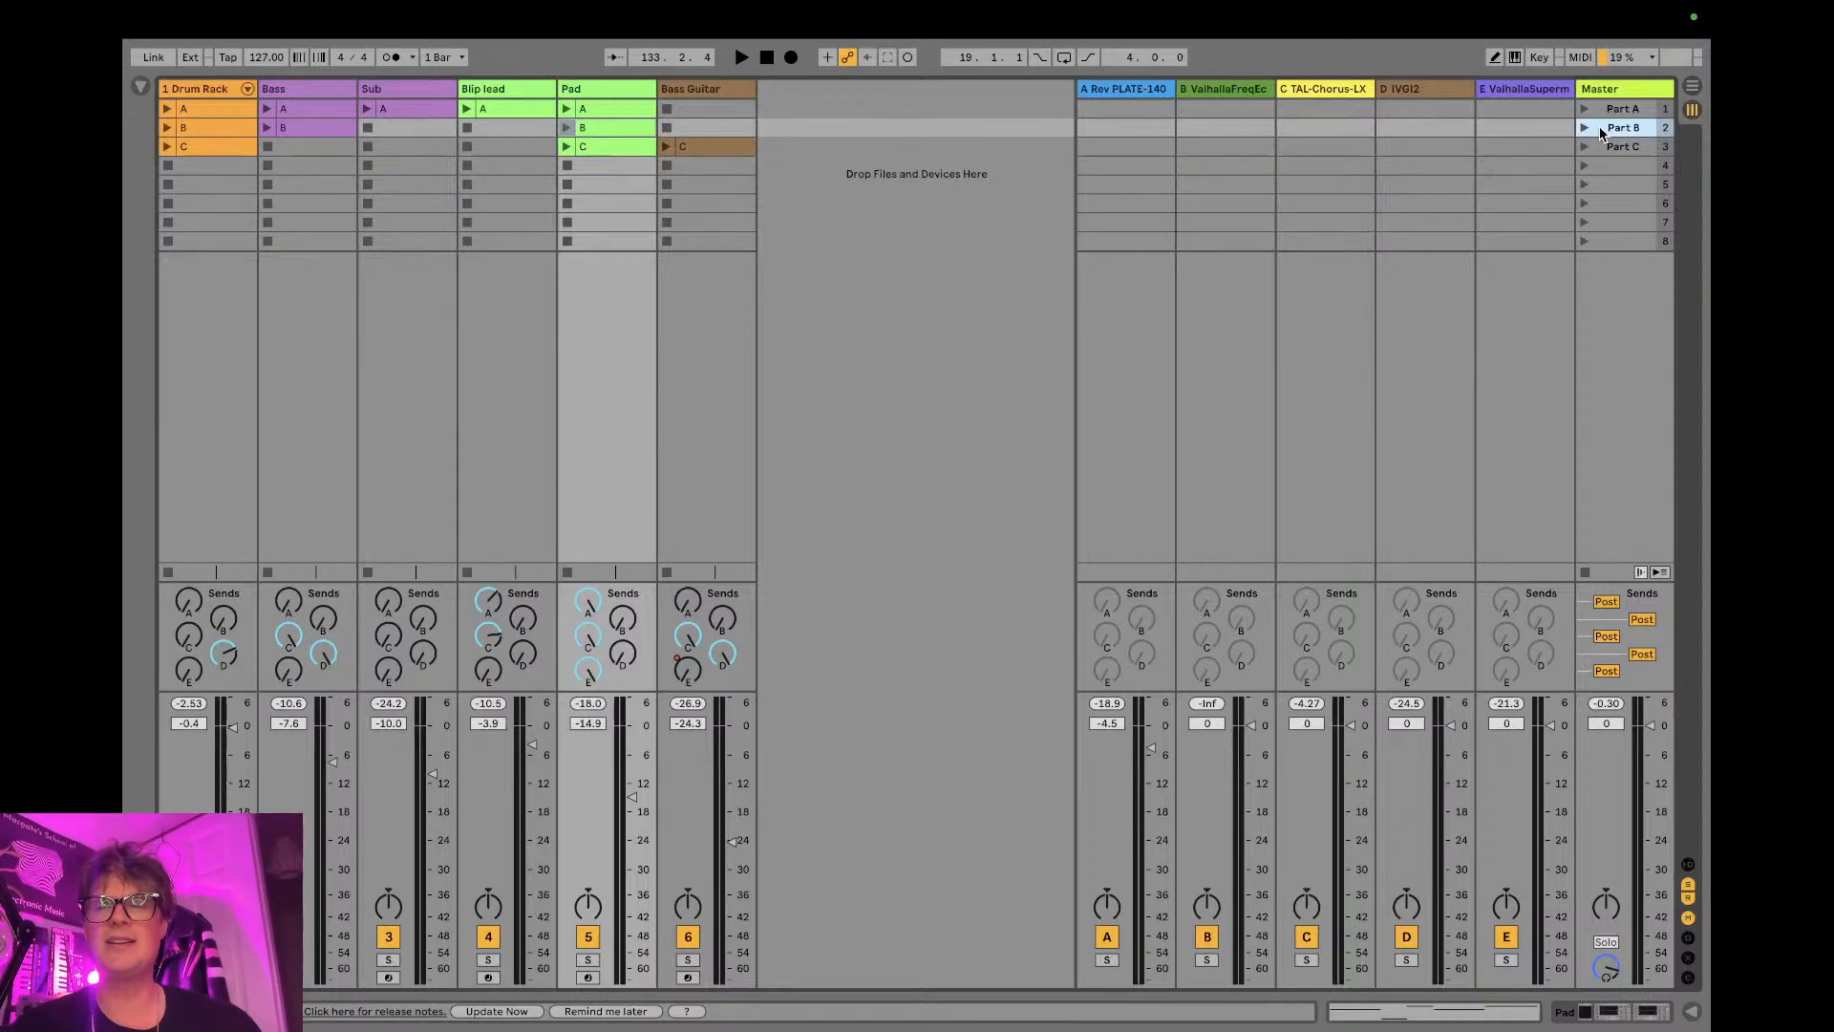
left_click(1605, 111)
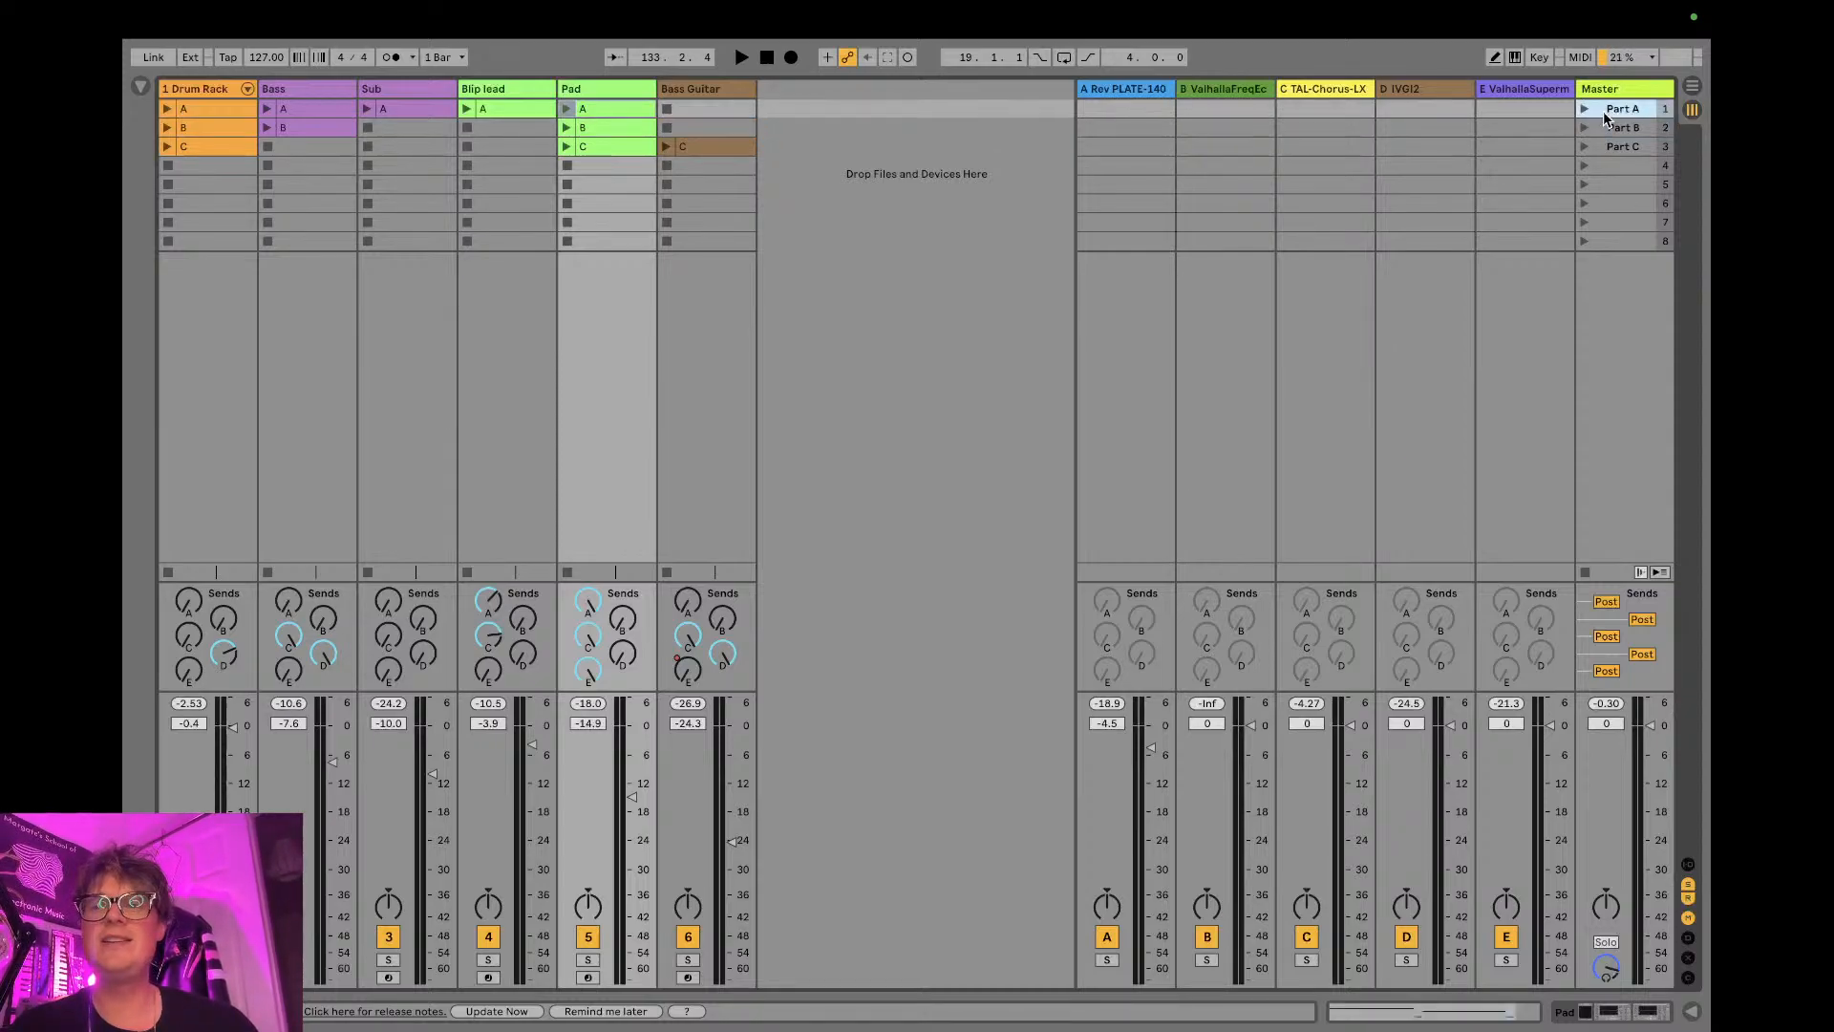
left_click(1604, 144)
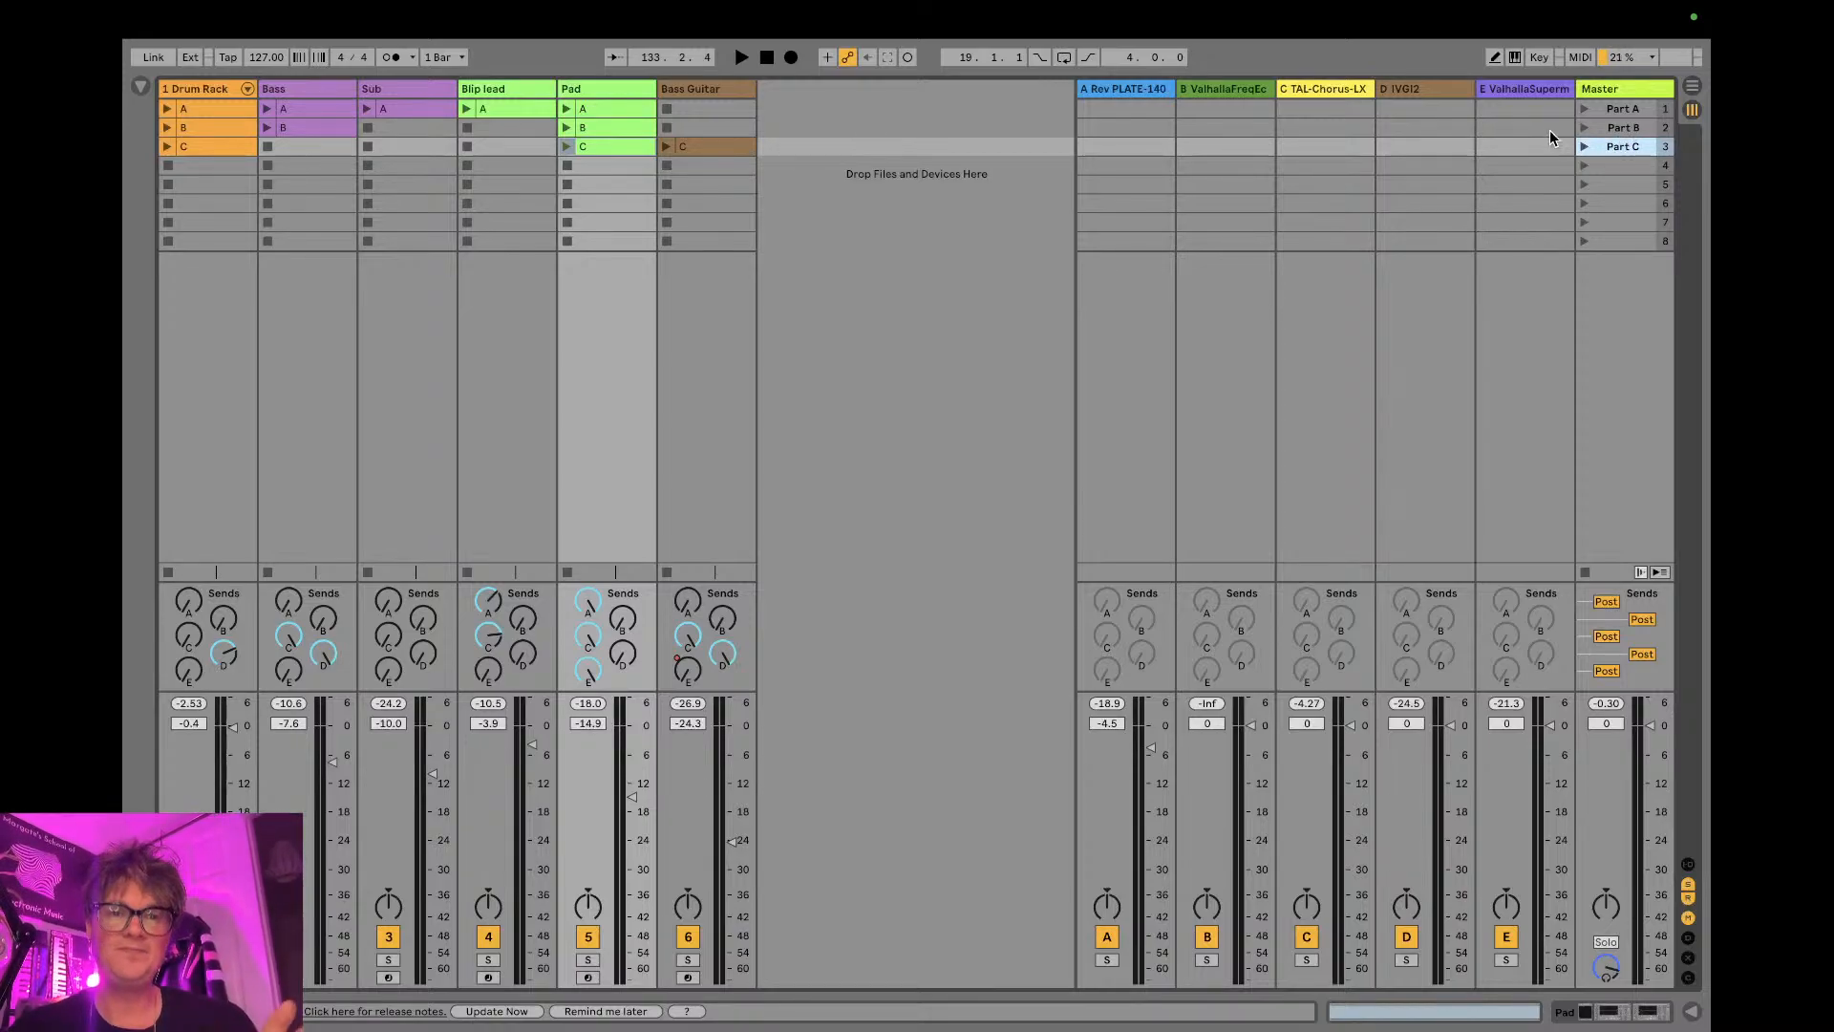
key("Tab")
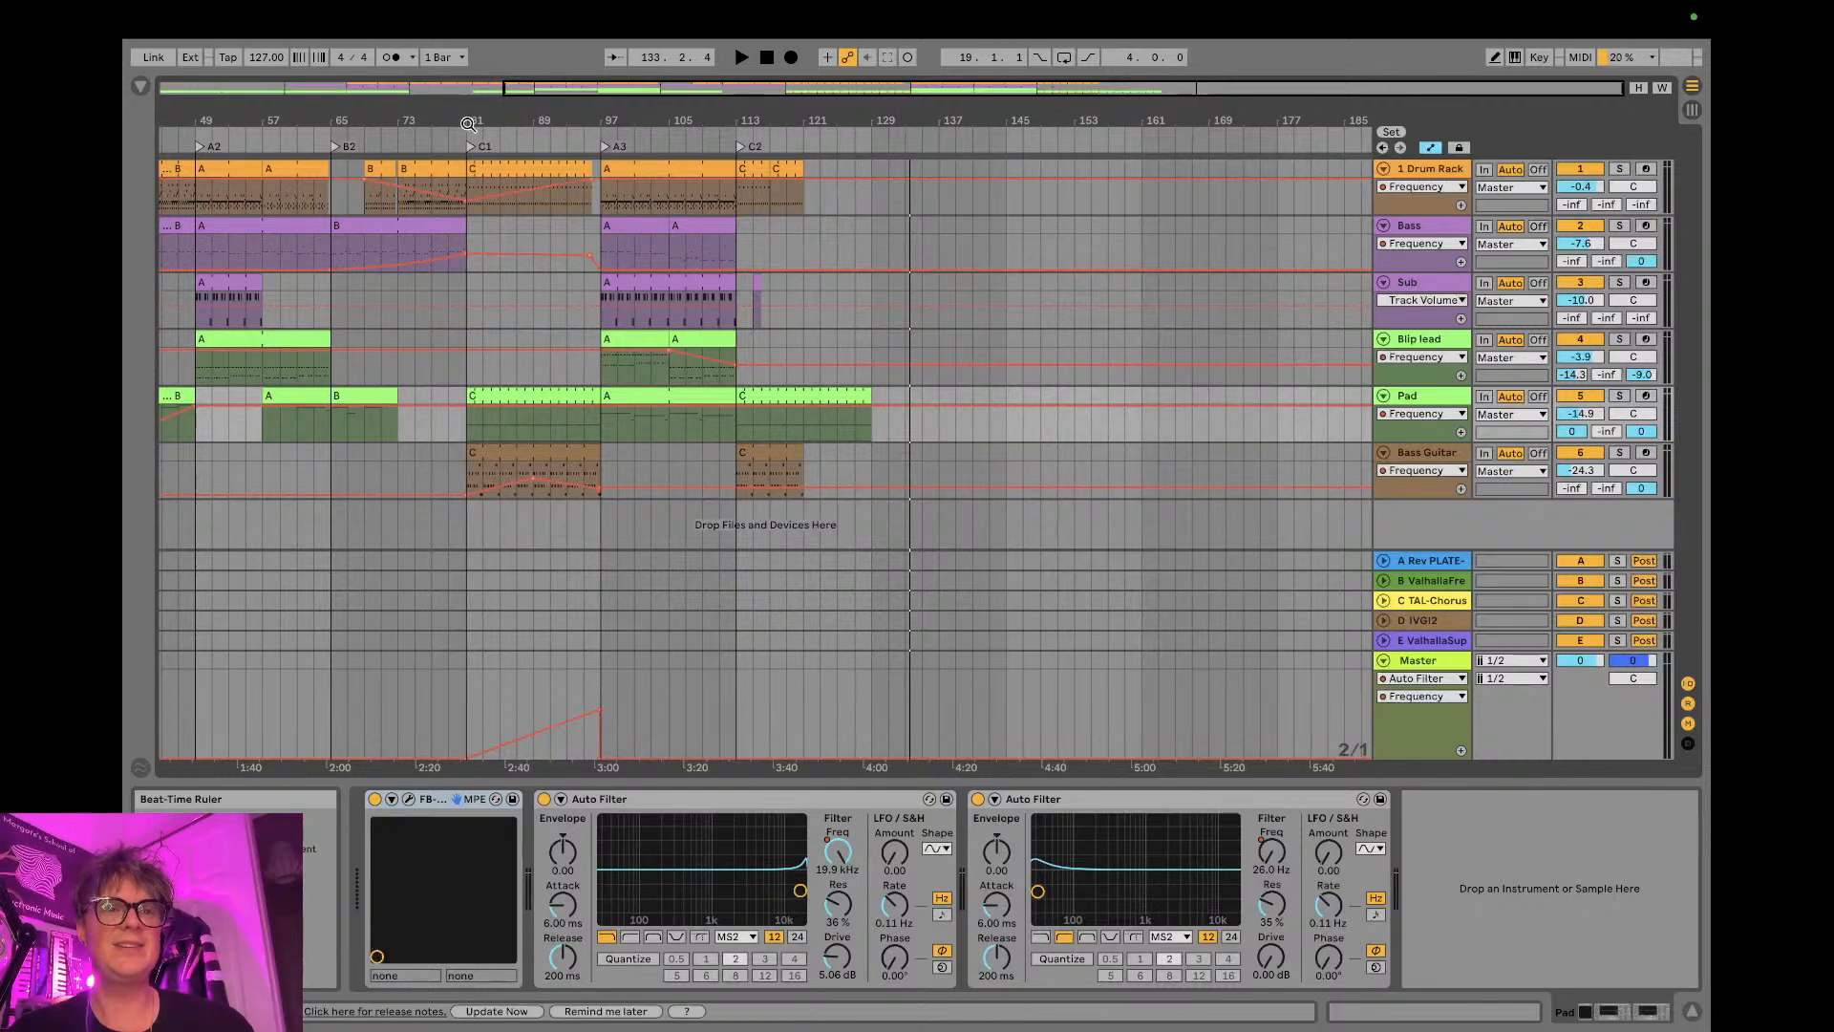
left_click(496, 166)
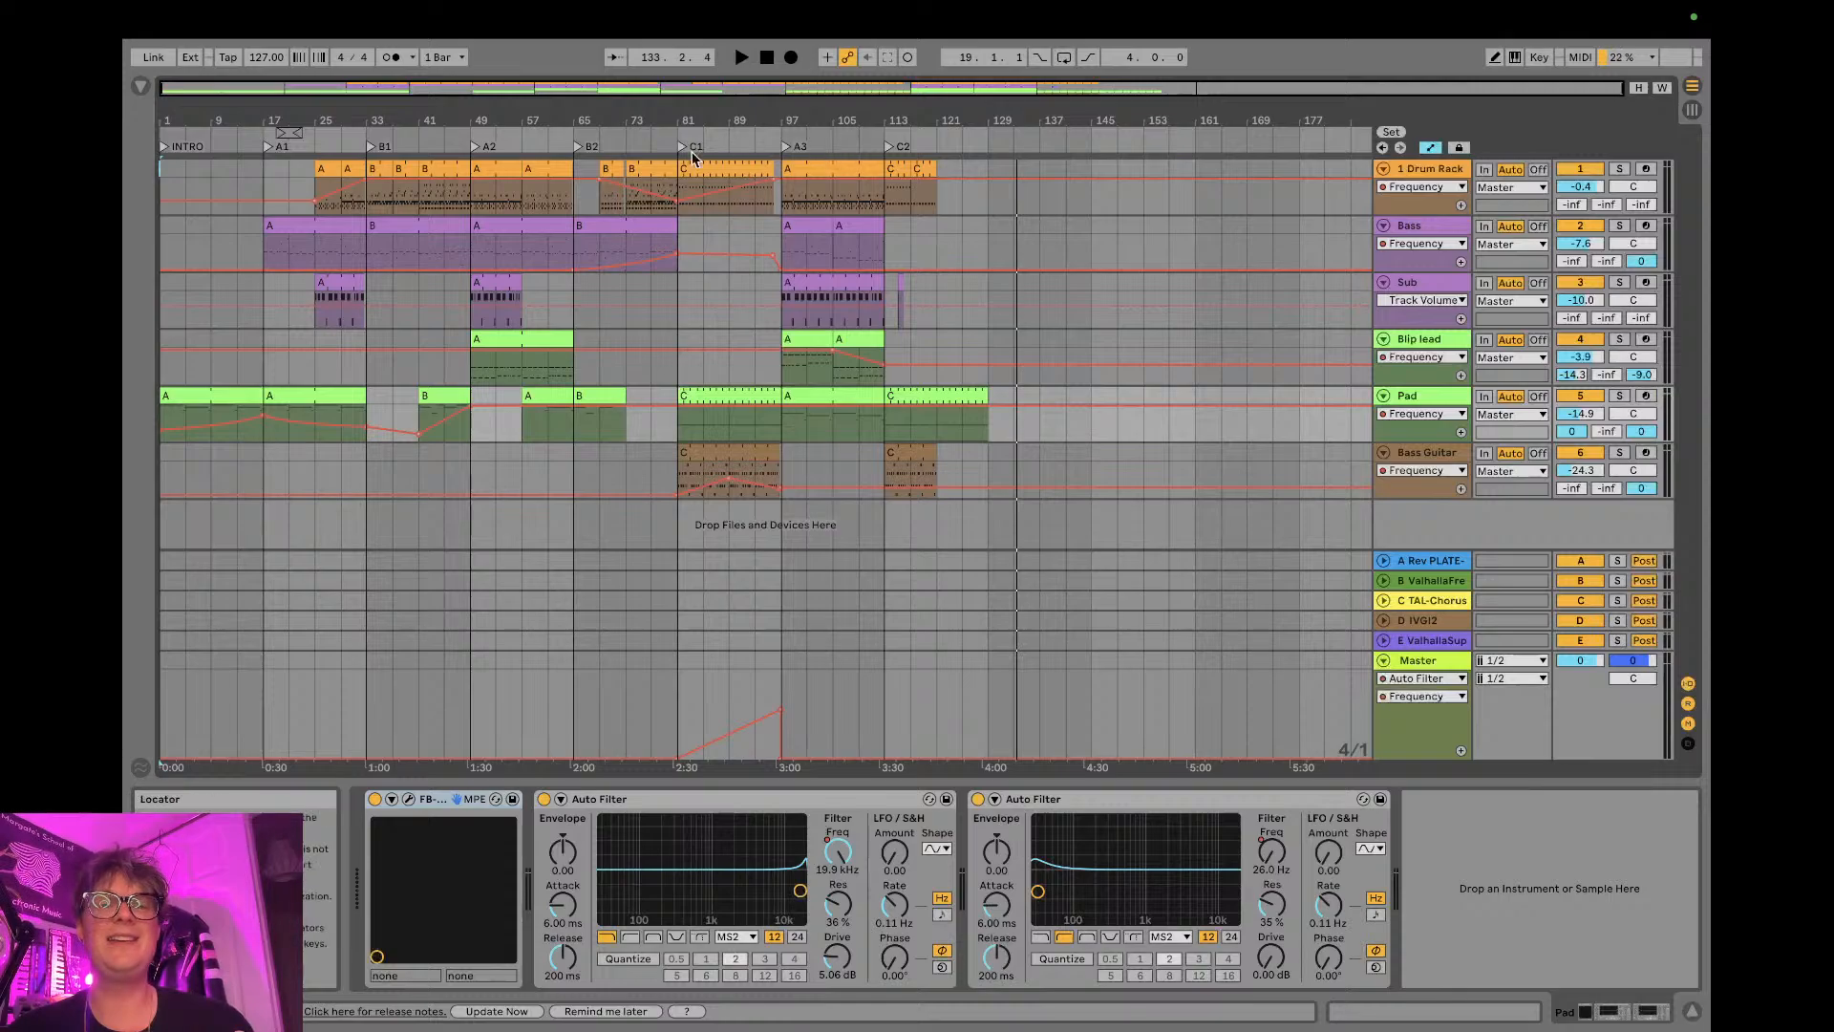
- Switch to Google Drive in the web browser and read the arrangement recipe in Finish that damn track - Day 3.pdf
key("ctrl+Left")
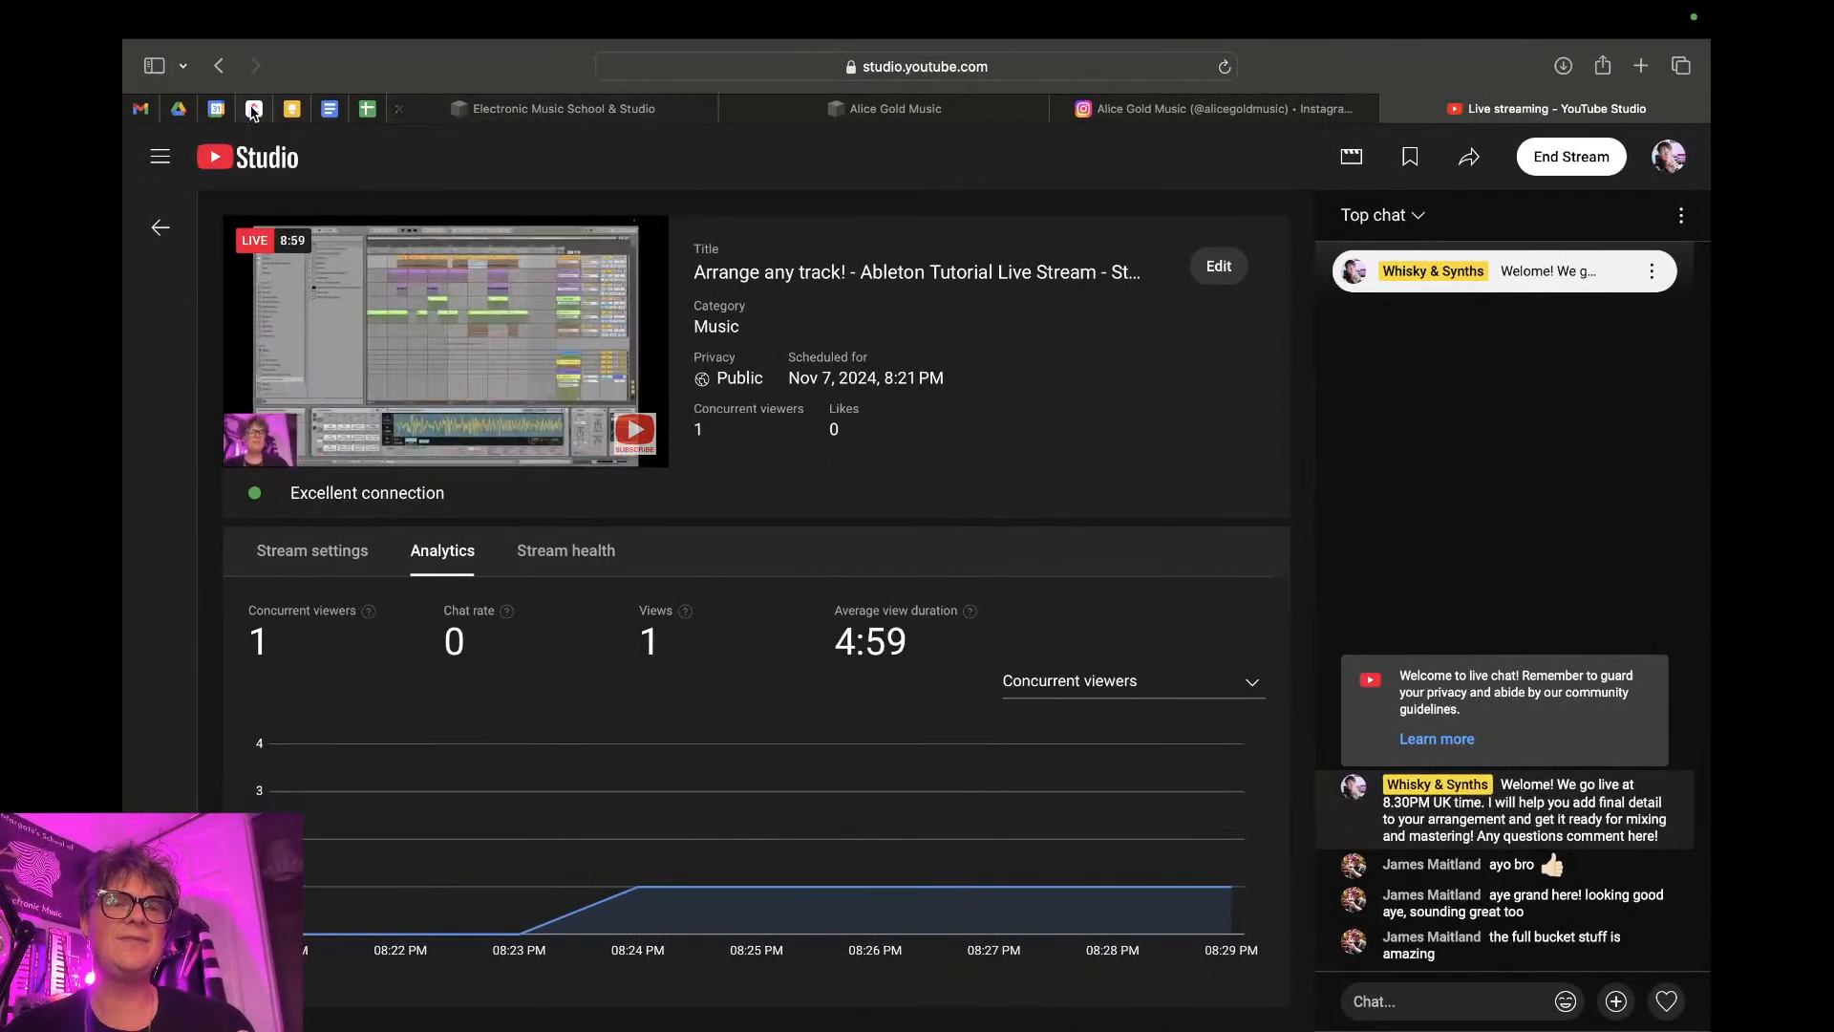
left_click(178, 109)
left_click(155, 158)
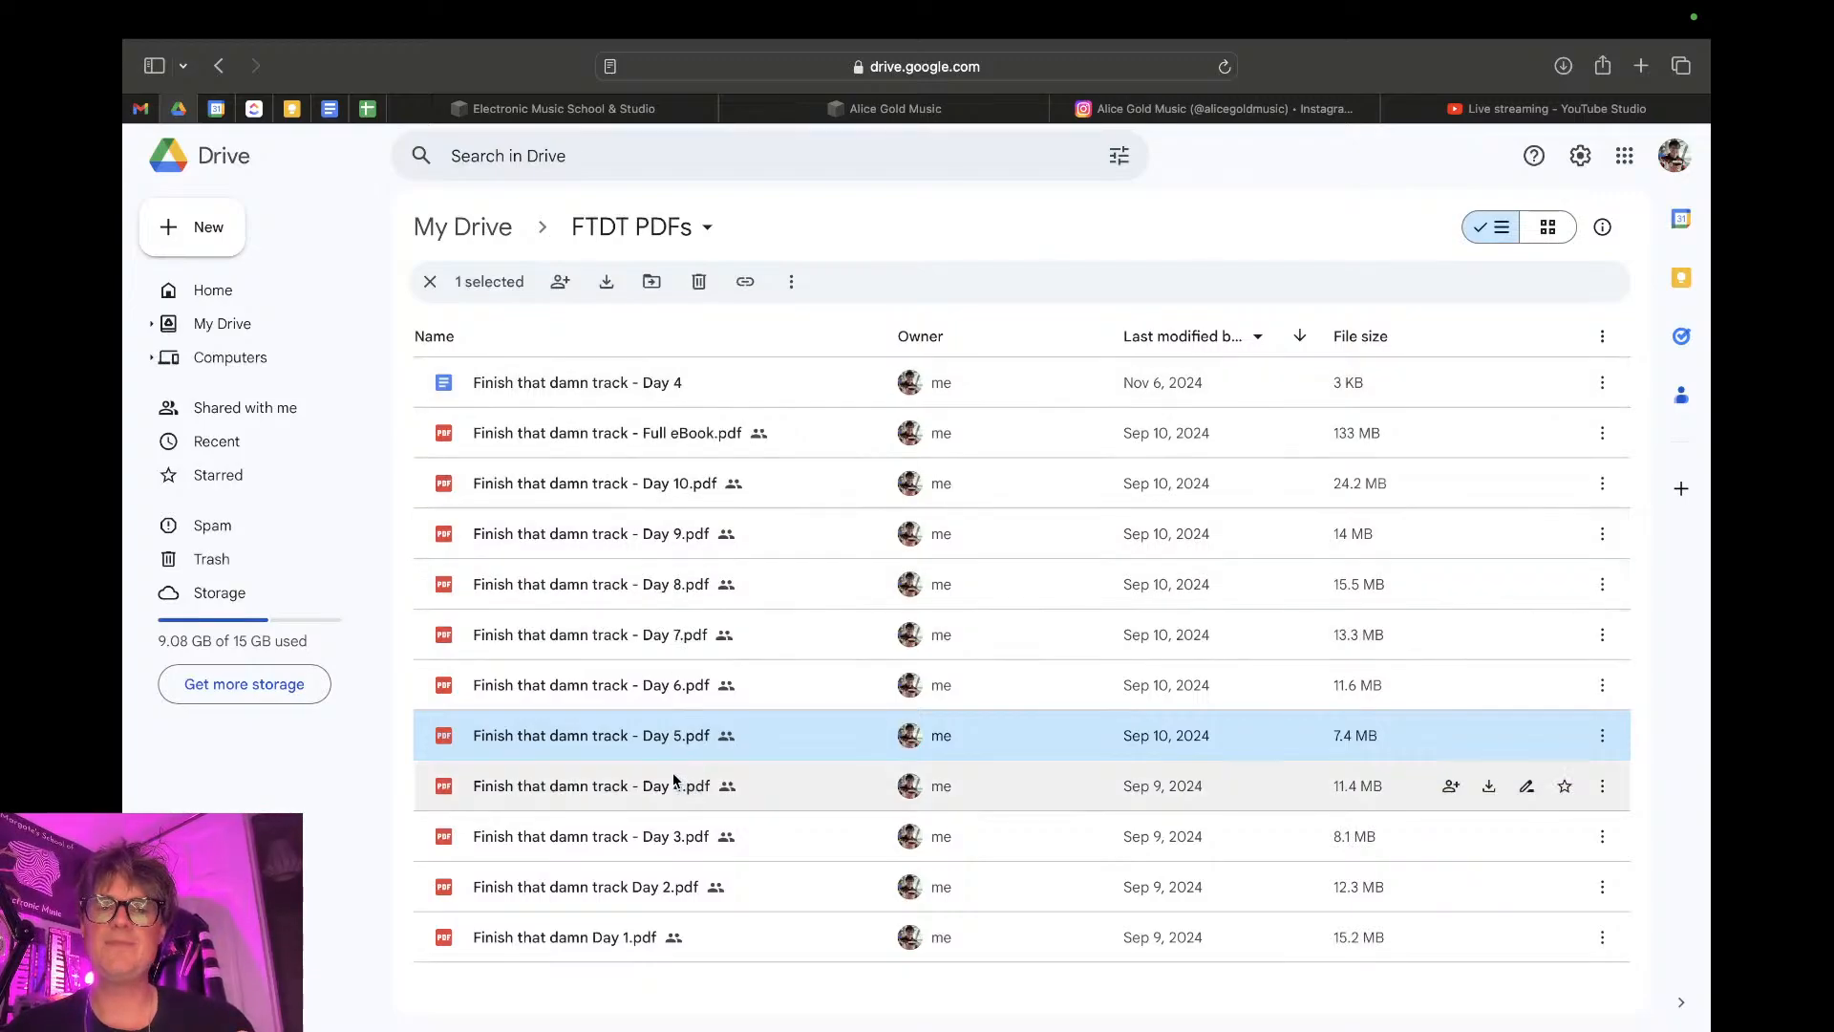
double_click(636, 818)
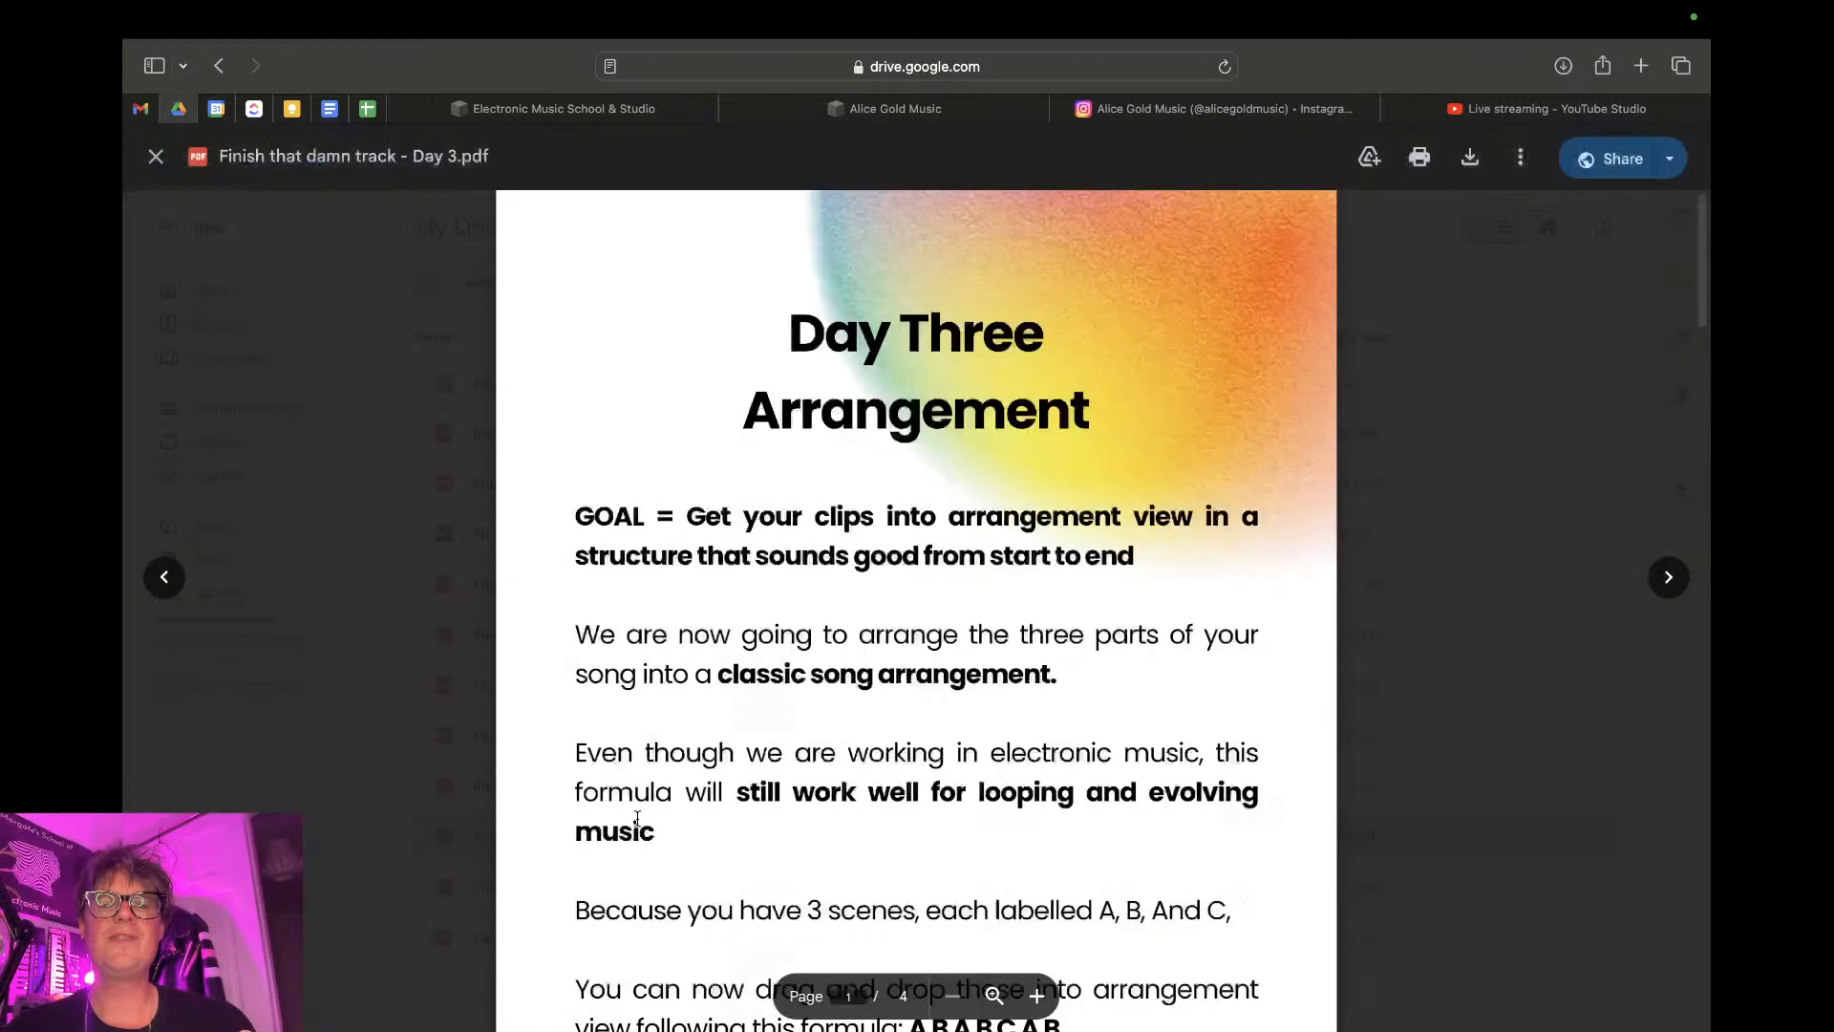
scroll(794, 627, "down", 20)
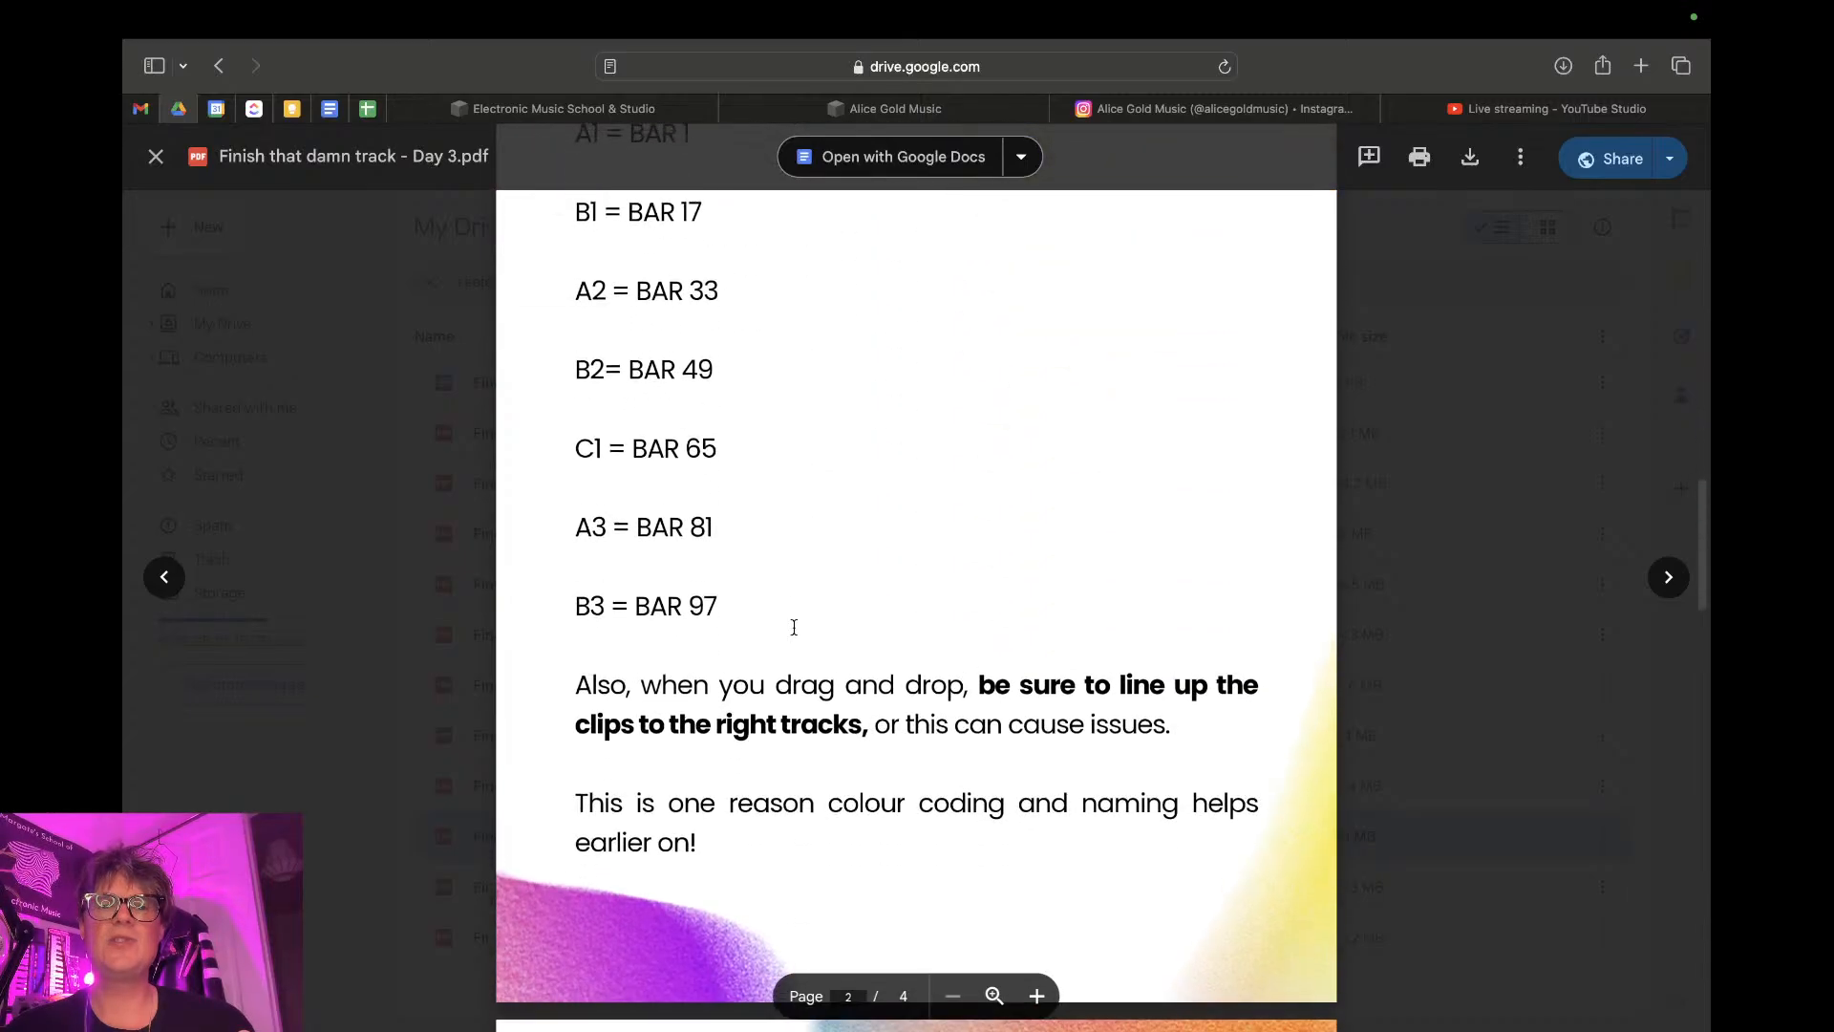
scroll(794, 628, "up", 3)
scroll(794, 628, "down", 3)
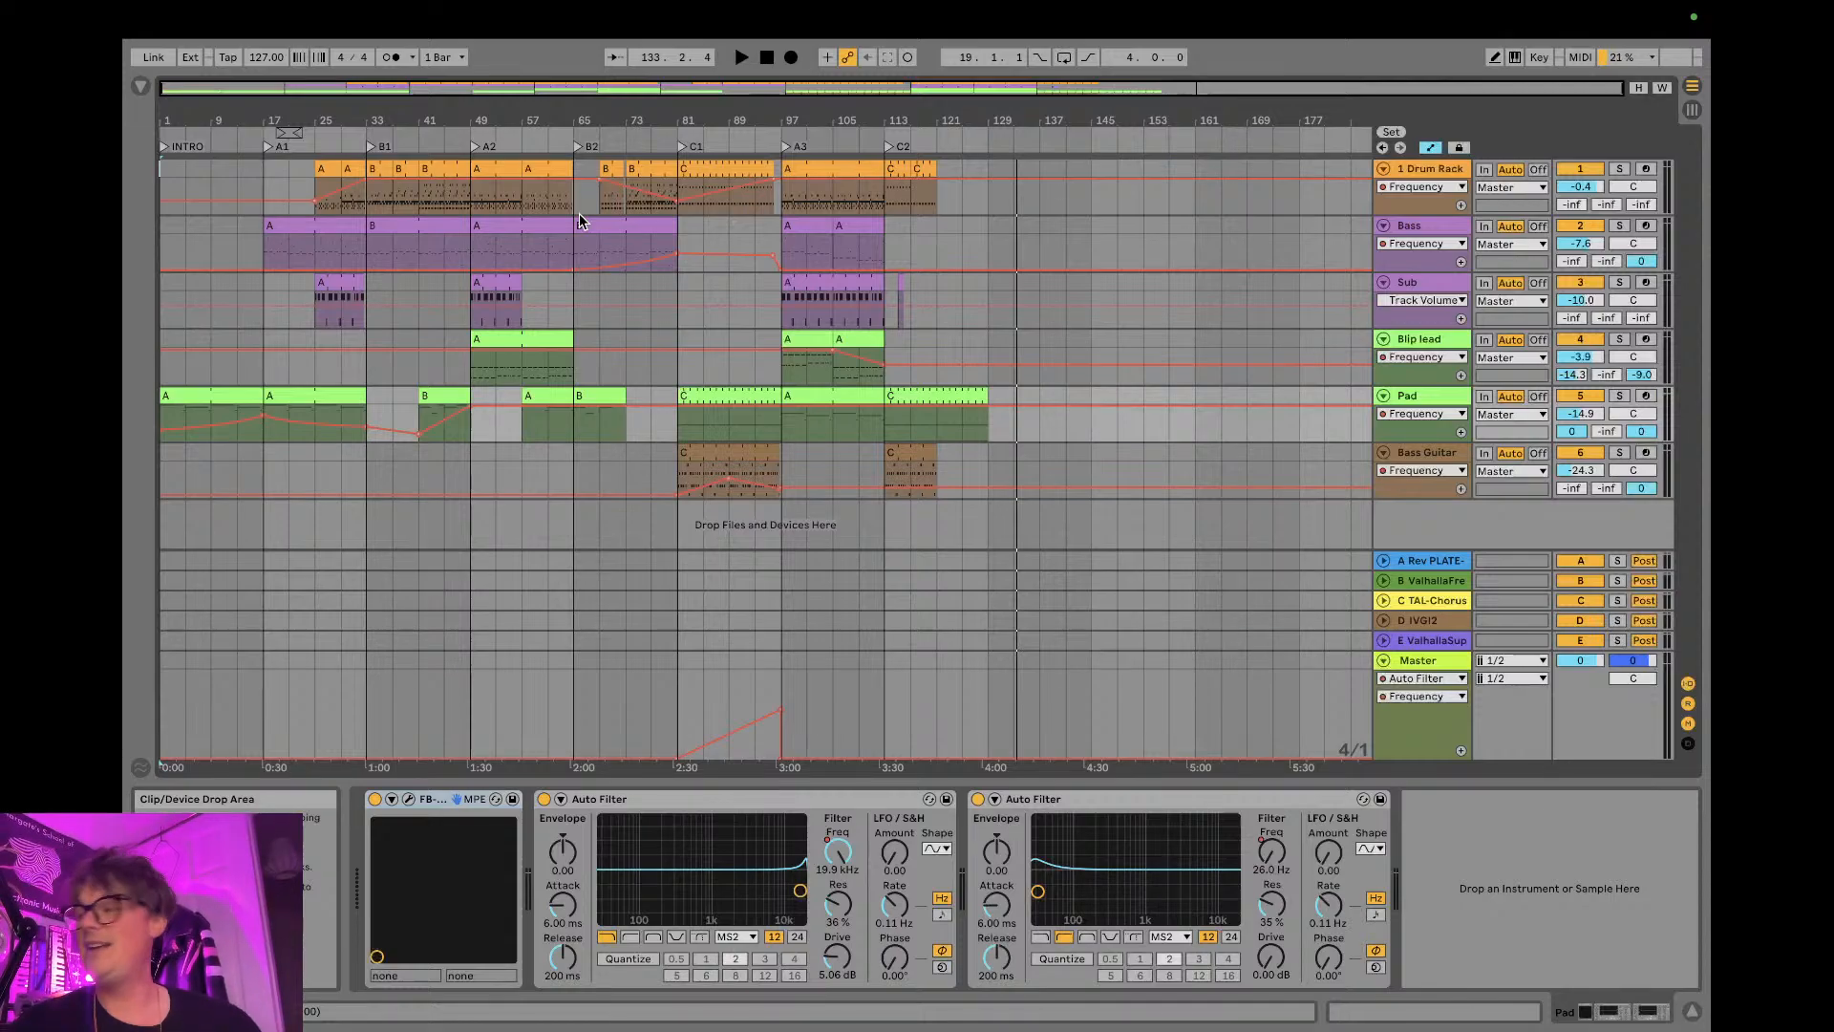
- Check the live stream's chat messages in YouTube Studio and return to the Ableton Live arrangement
mouse_move(693, 8)
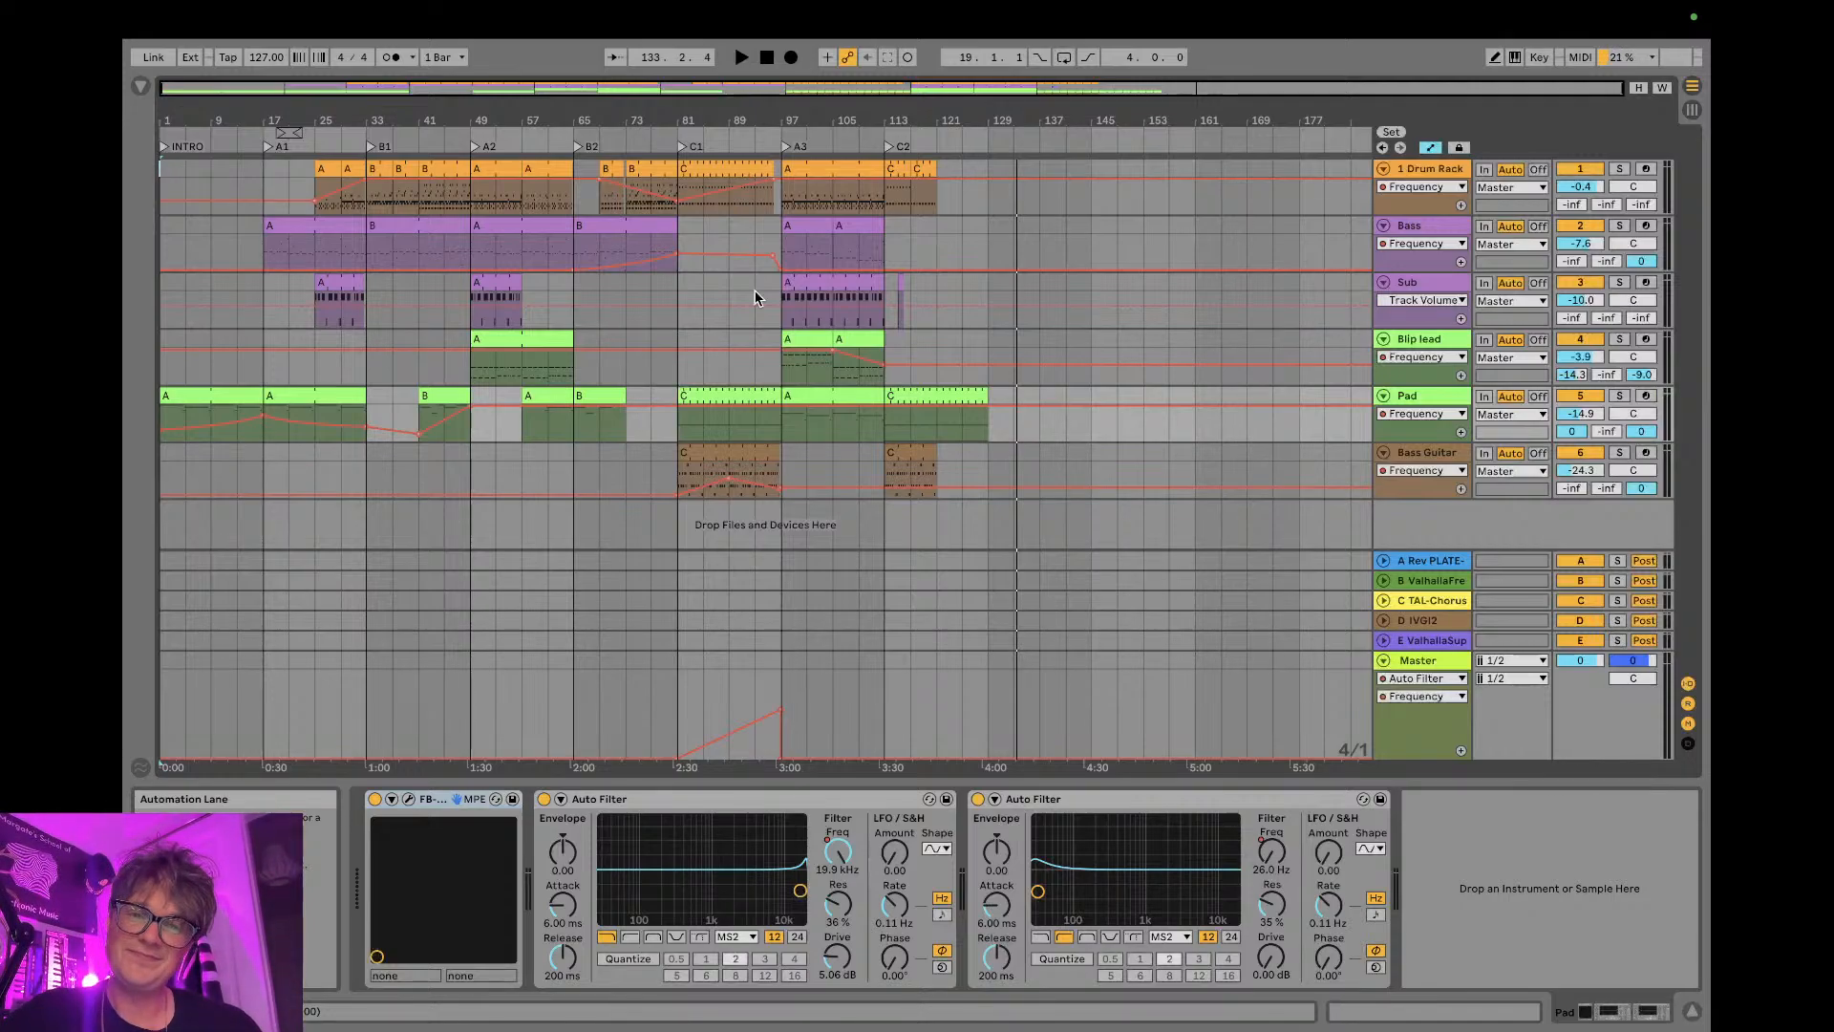
key("ctrl+Left")
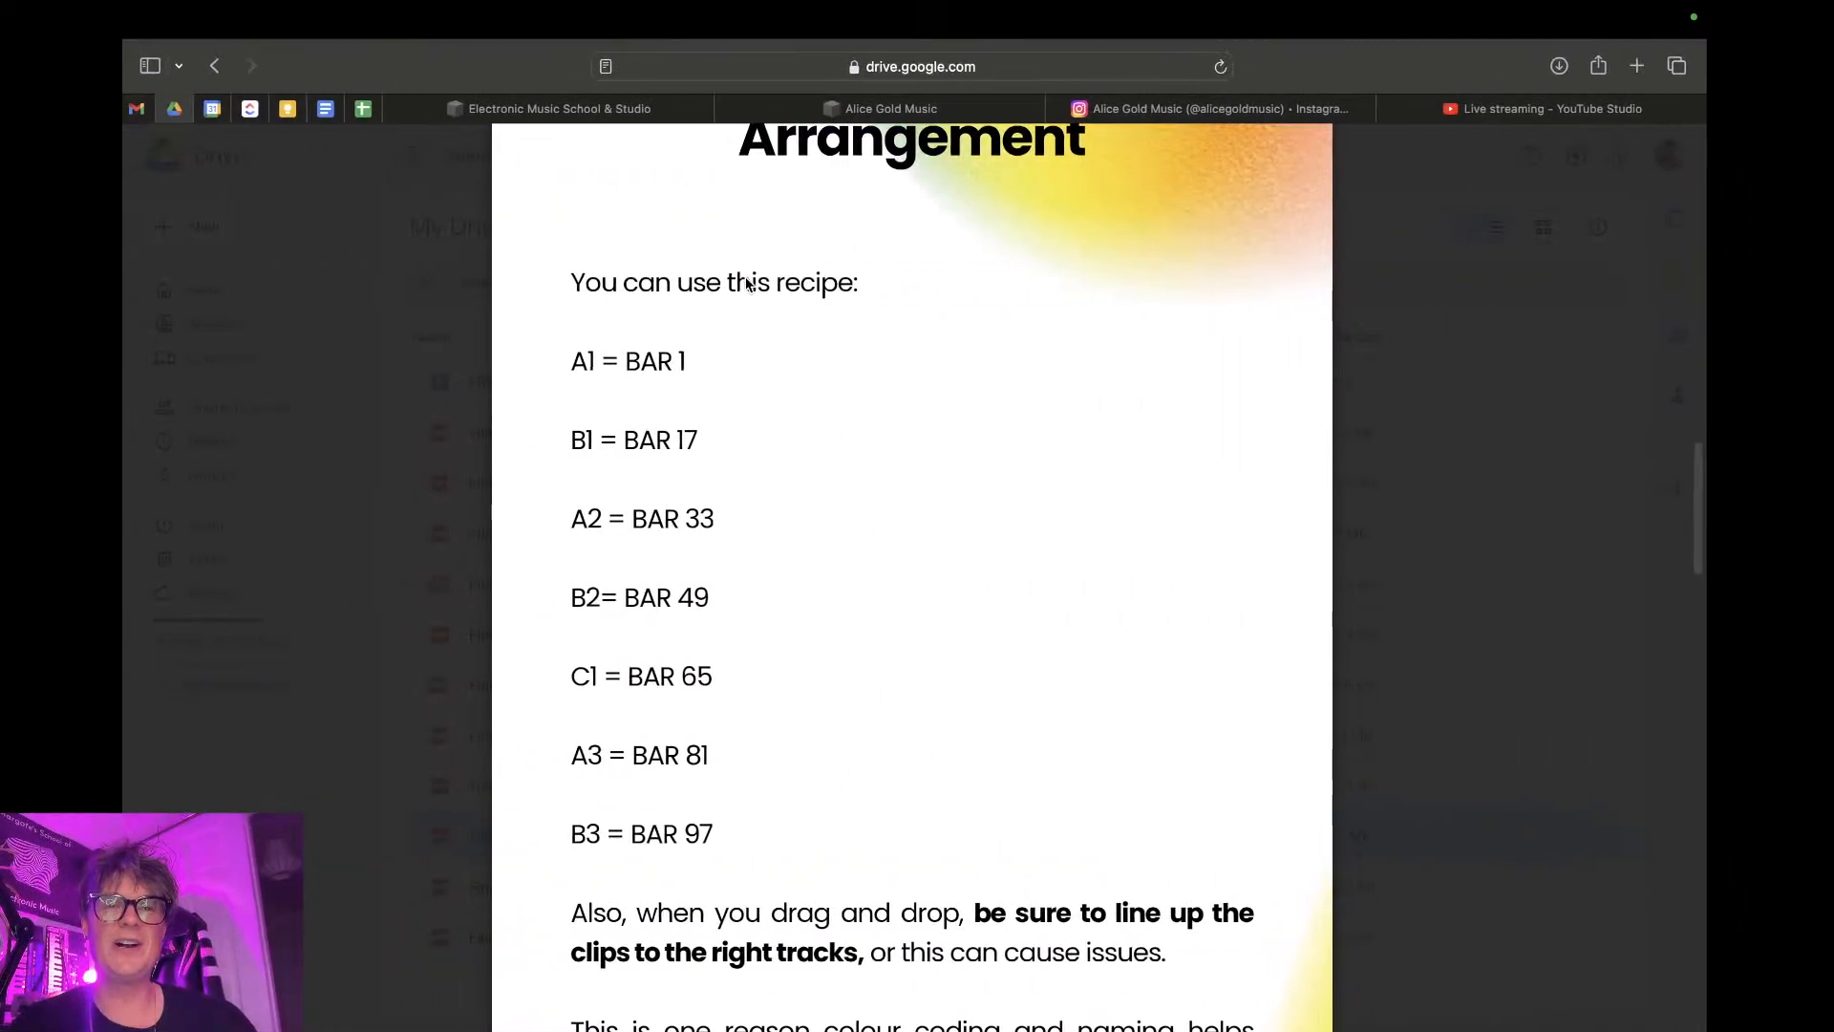
left_click(1528, 108)
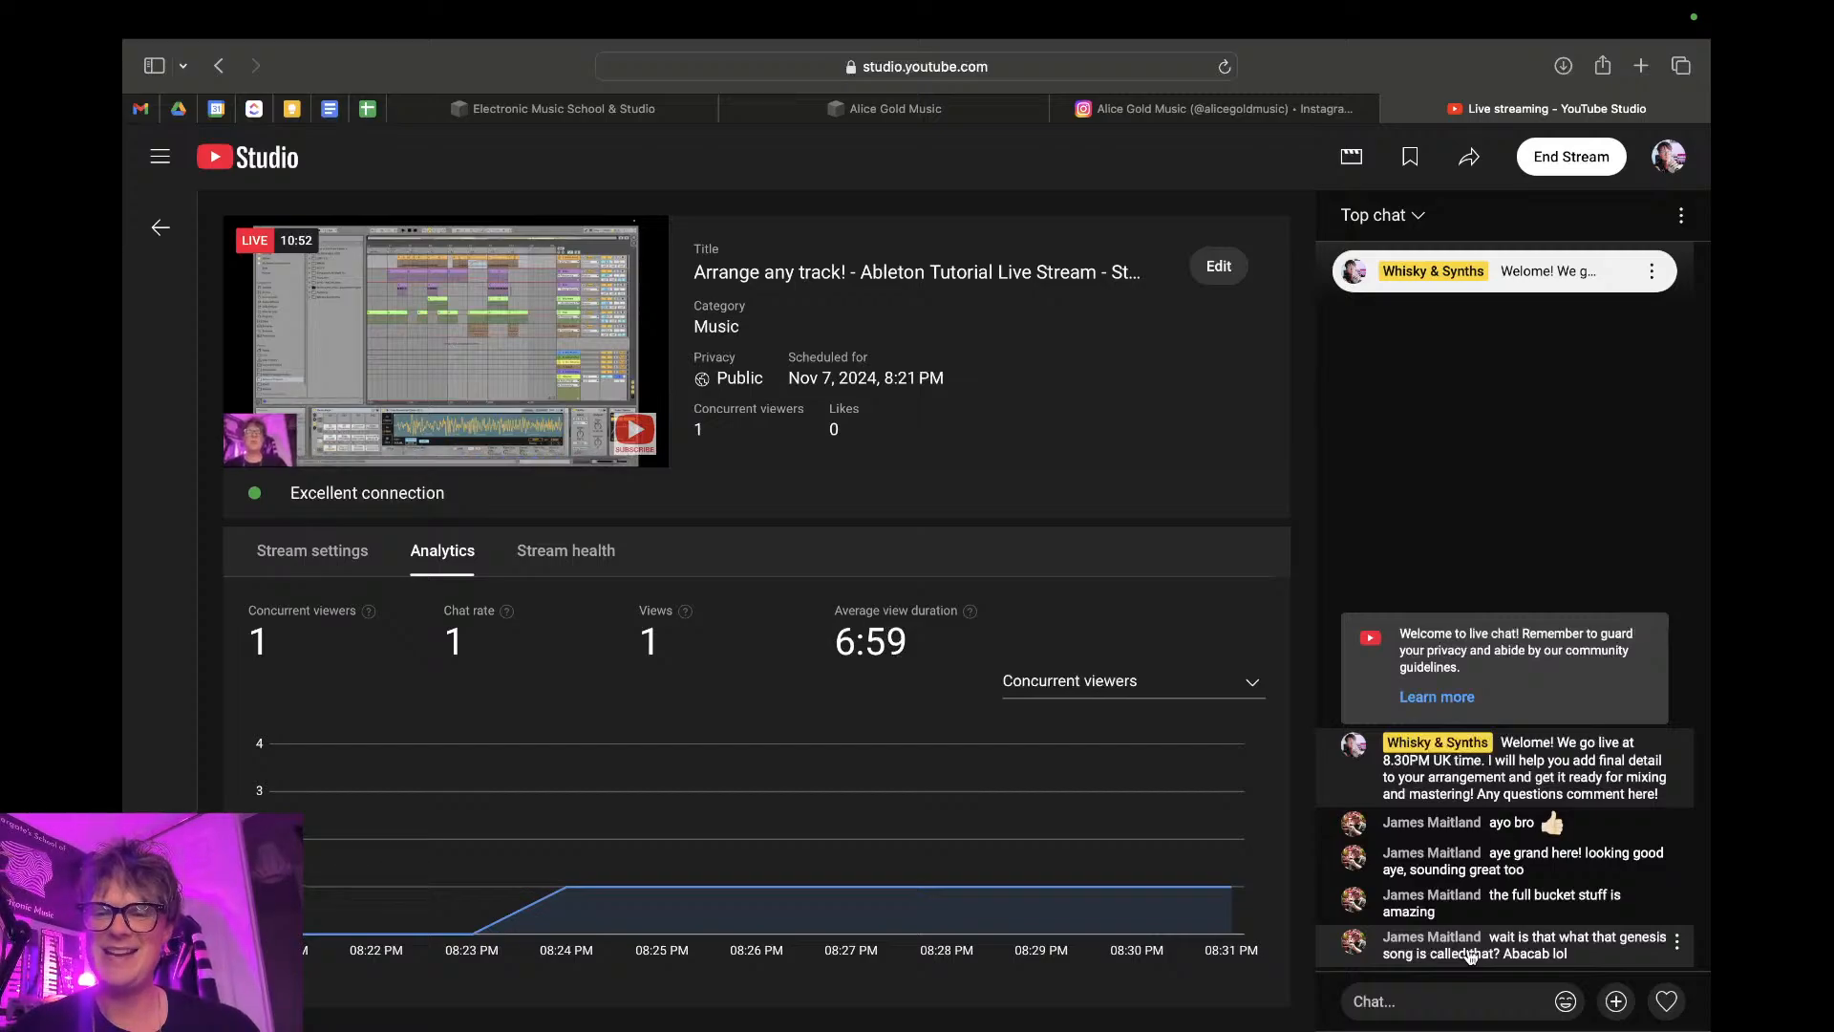
key("ctrl+Right")
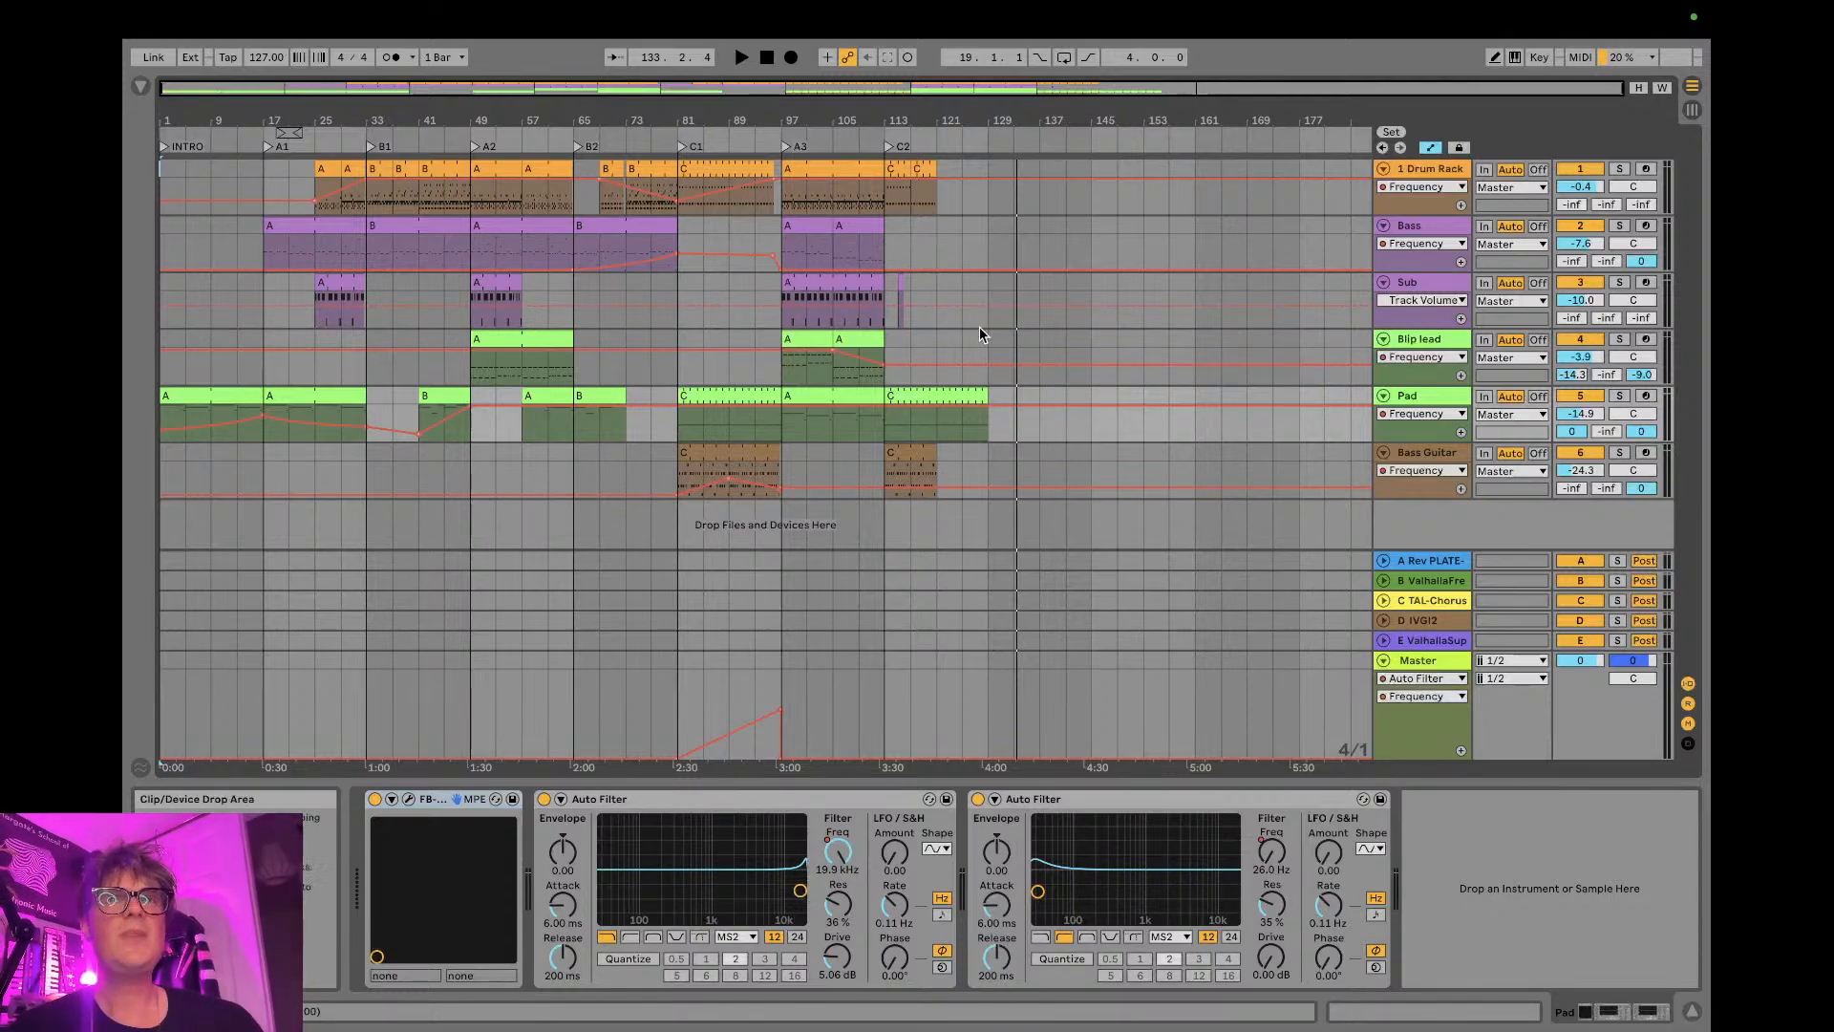
key("ctrl+Left")
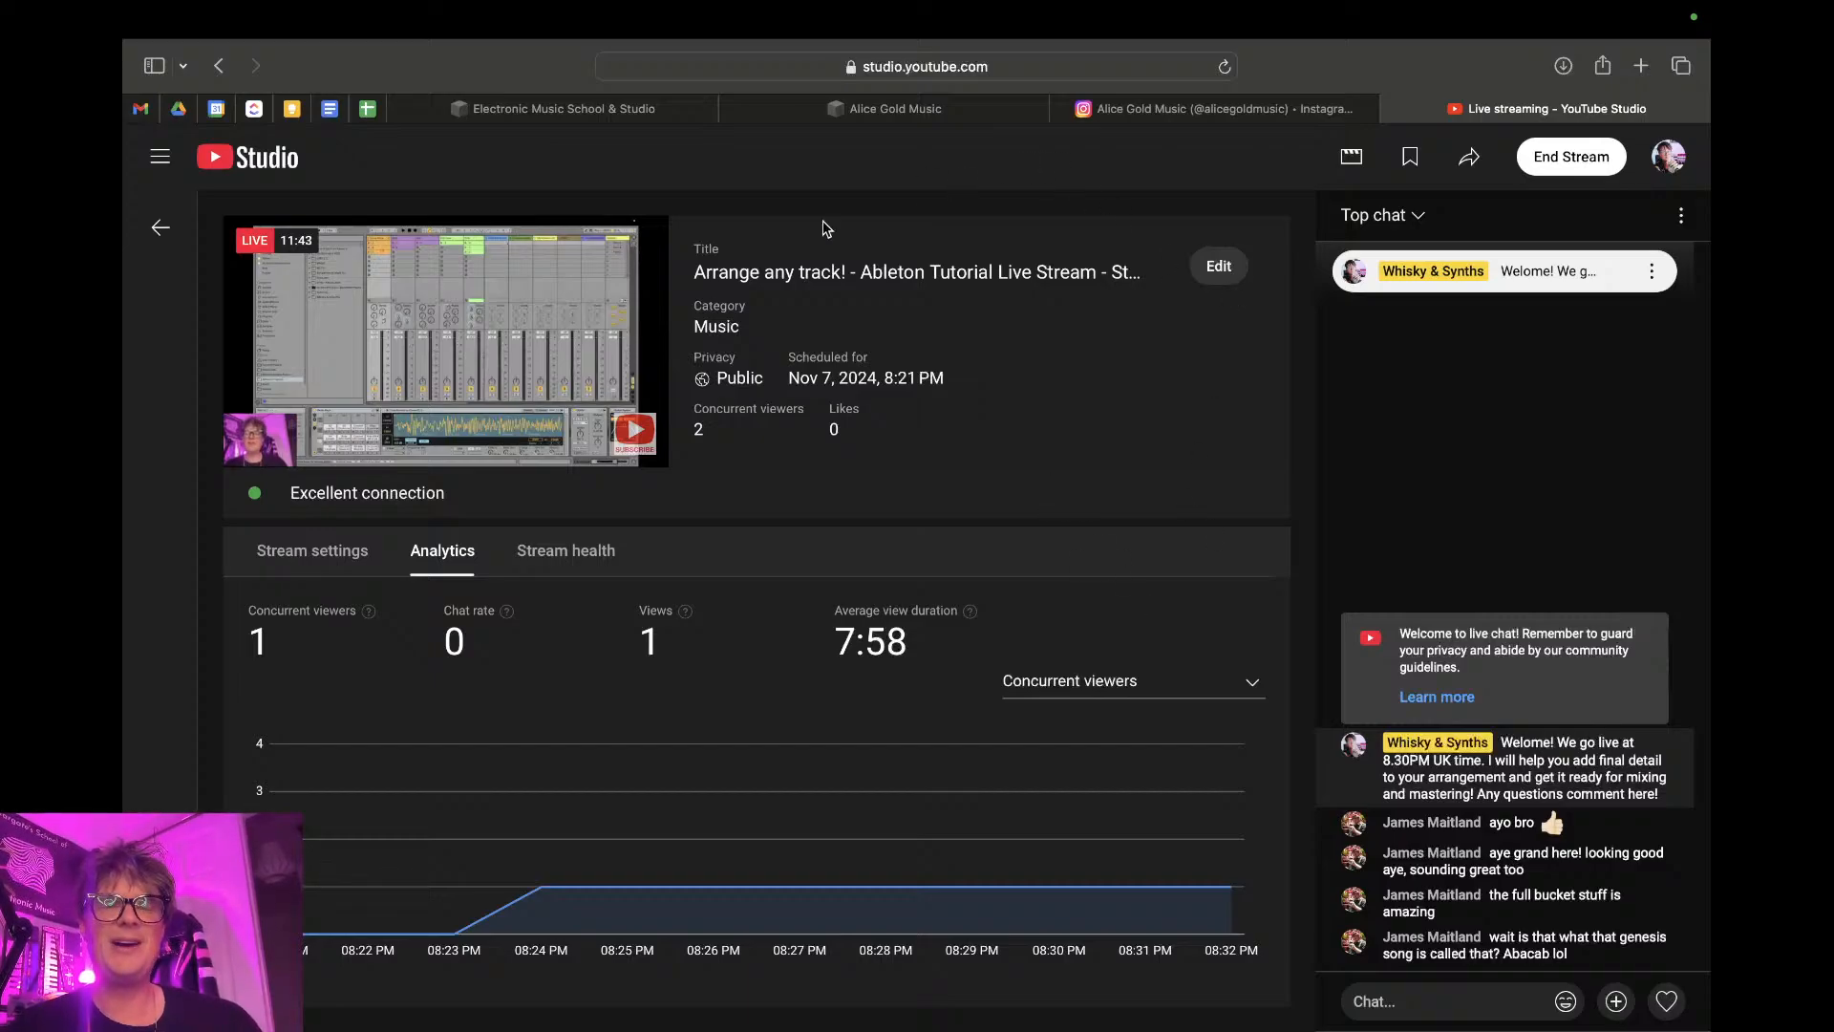
key("ctrl+Right")
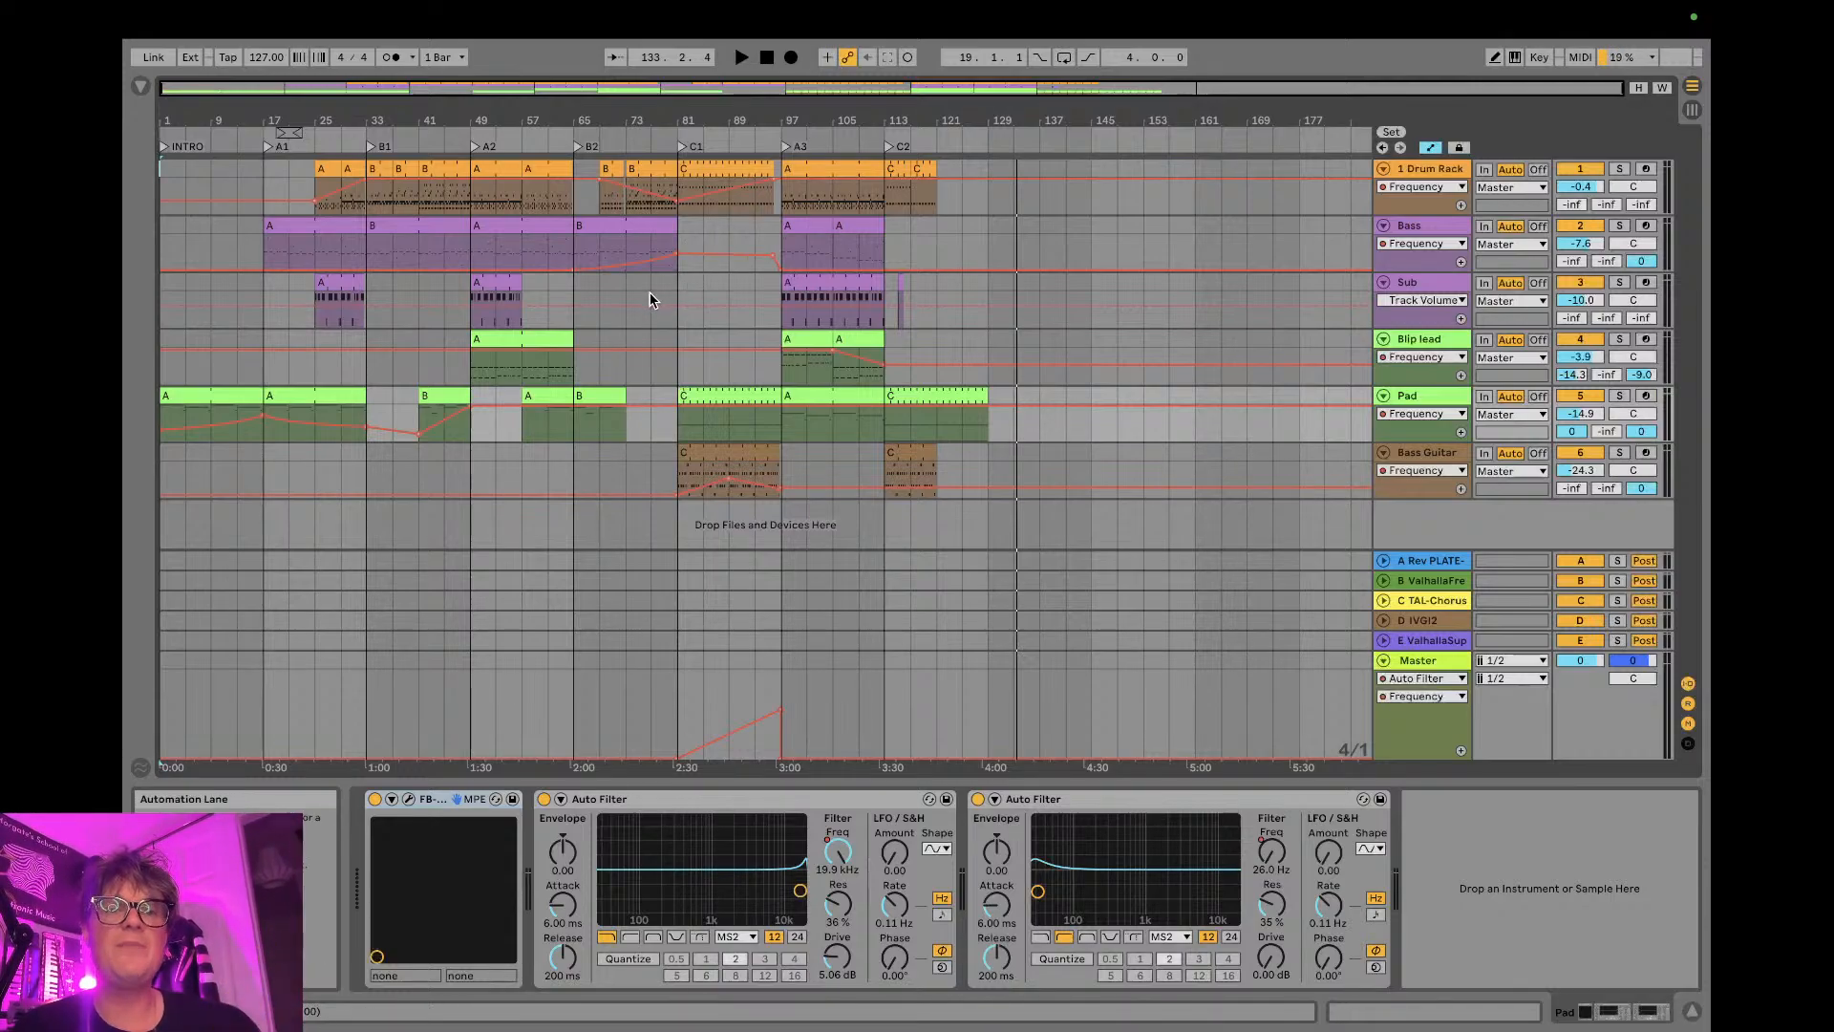
- Play the arrangement from bar 49 at the A2 locator, checking the stream's audio levels in OBS during playback
left_click(468, 472)
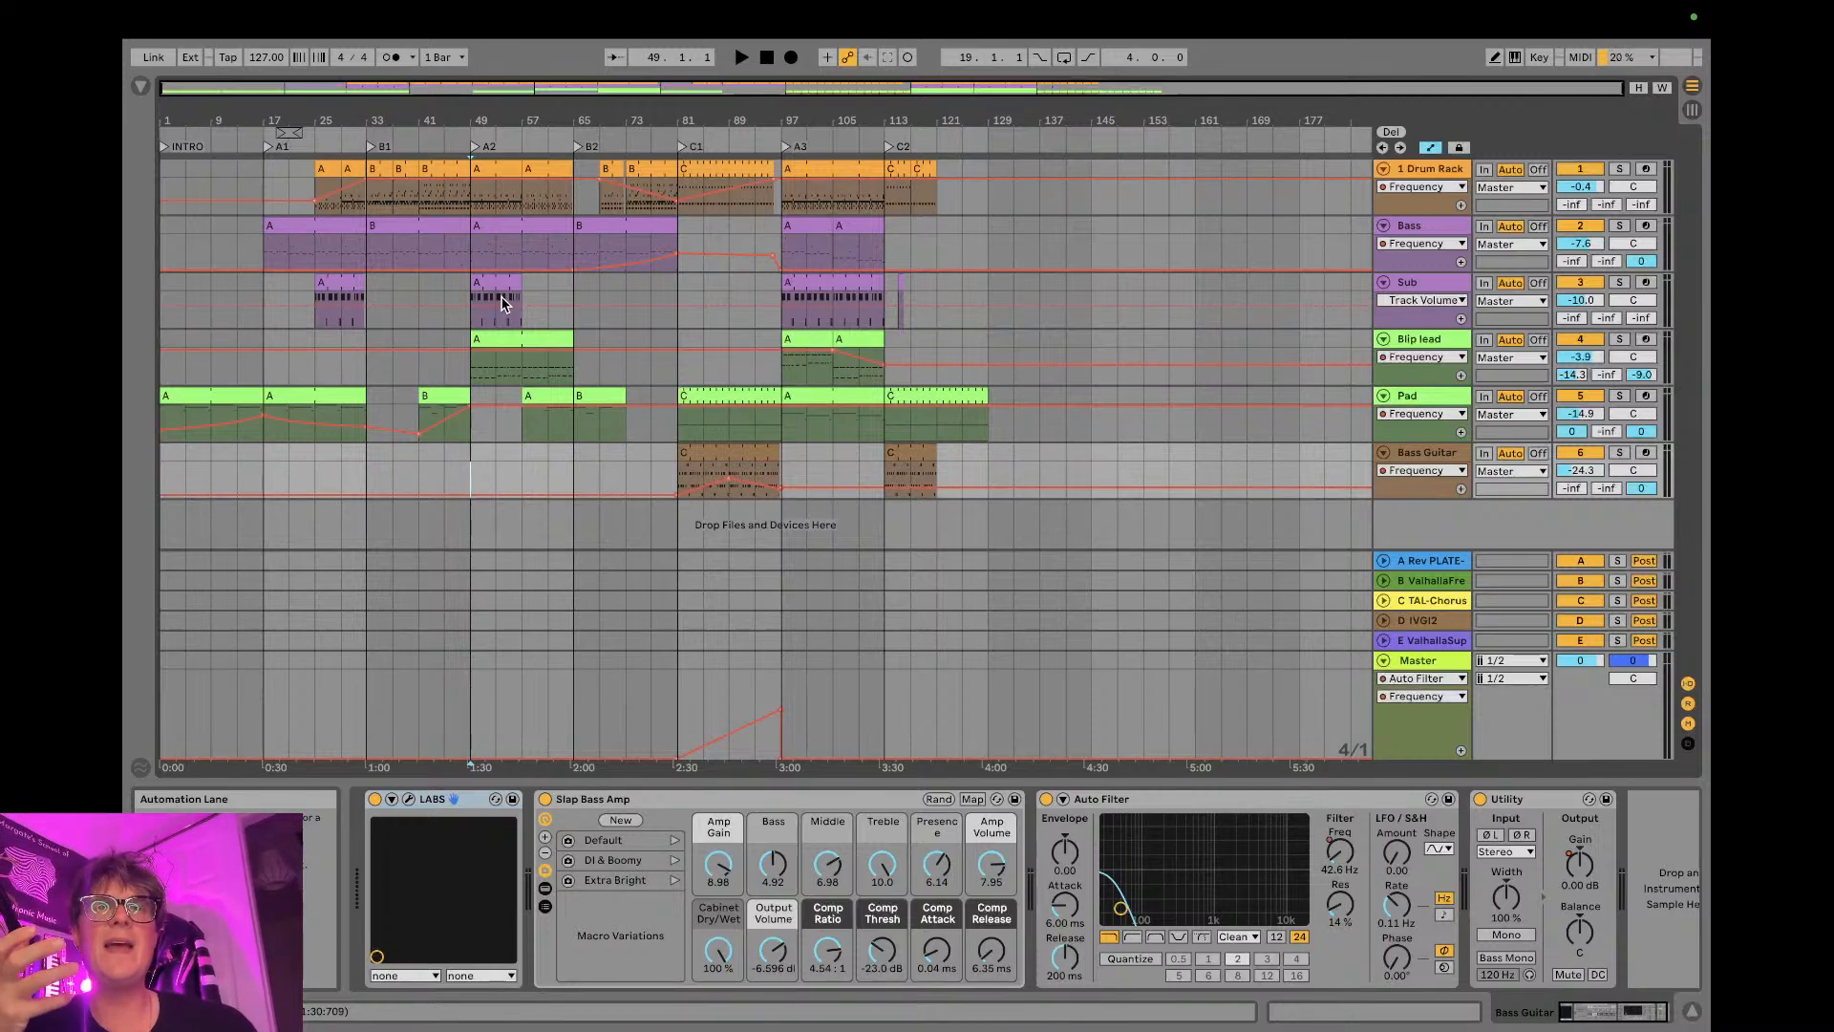
key("space")
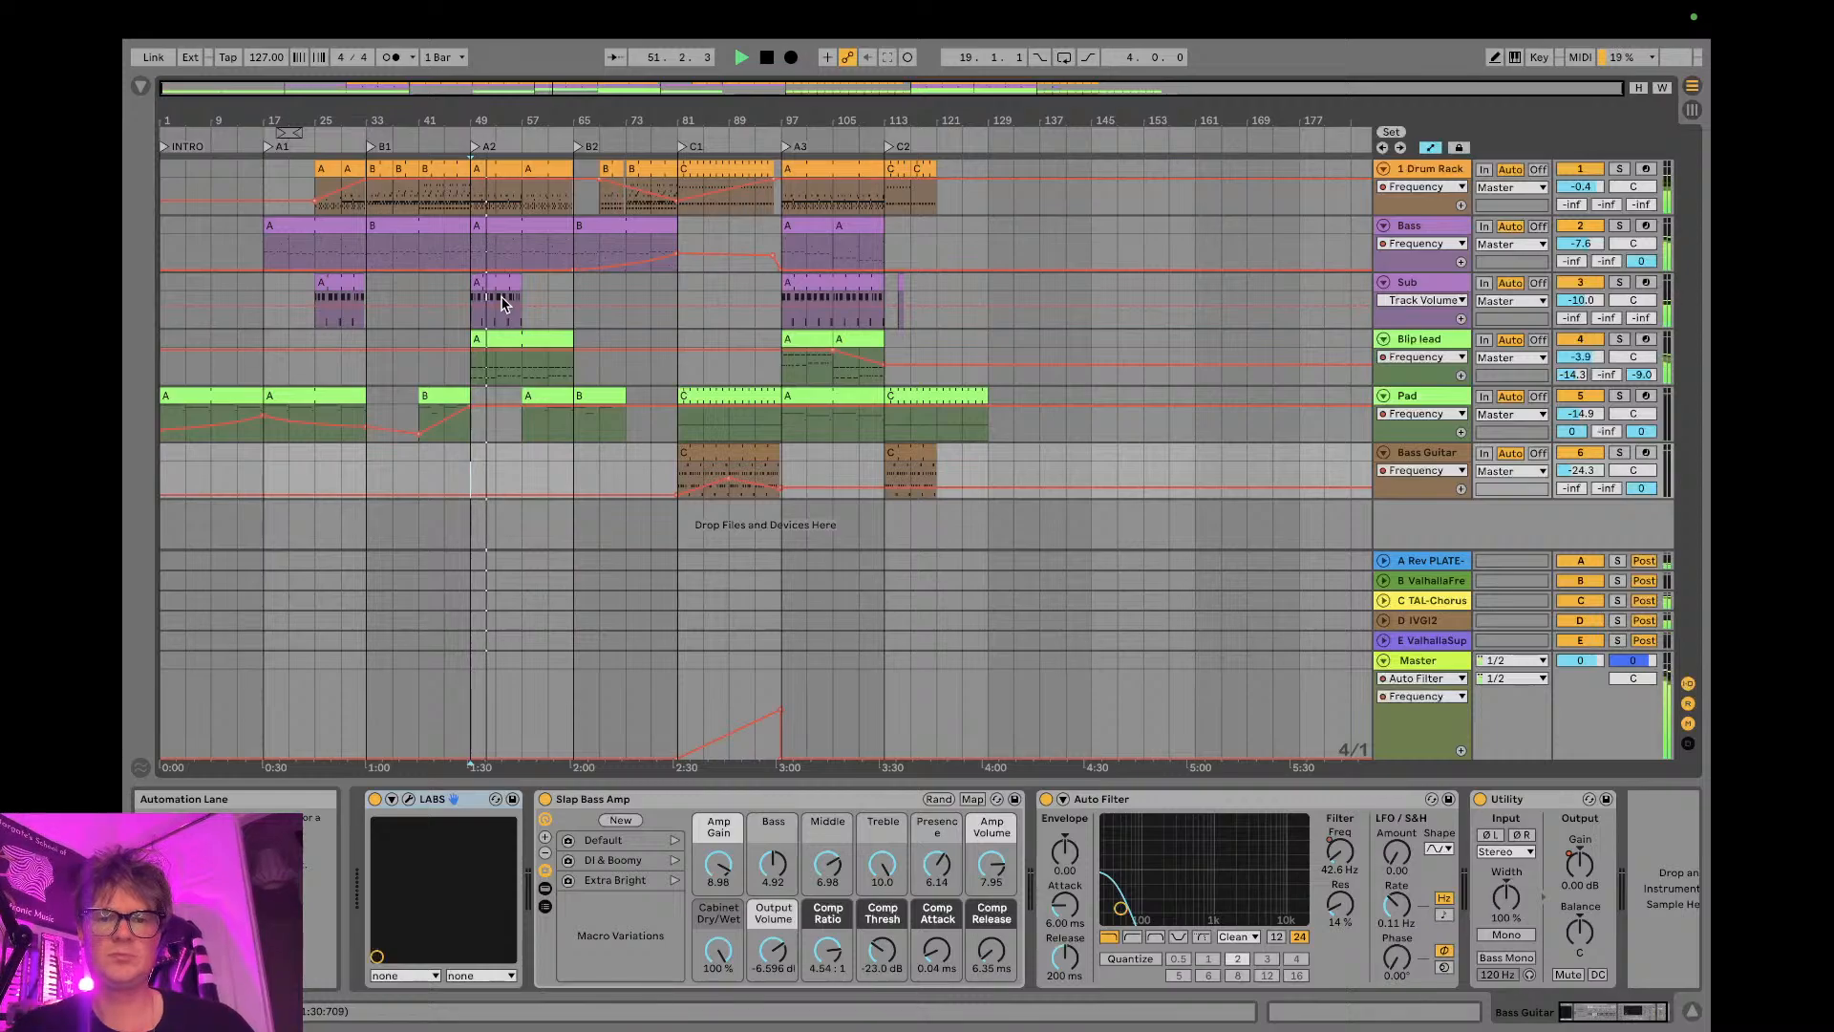
key("ctrl+Right")
left_click_drag(1002, 805, 1034, 810)
key("ctrl+Left")
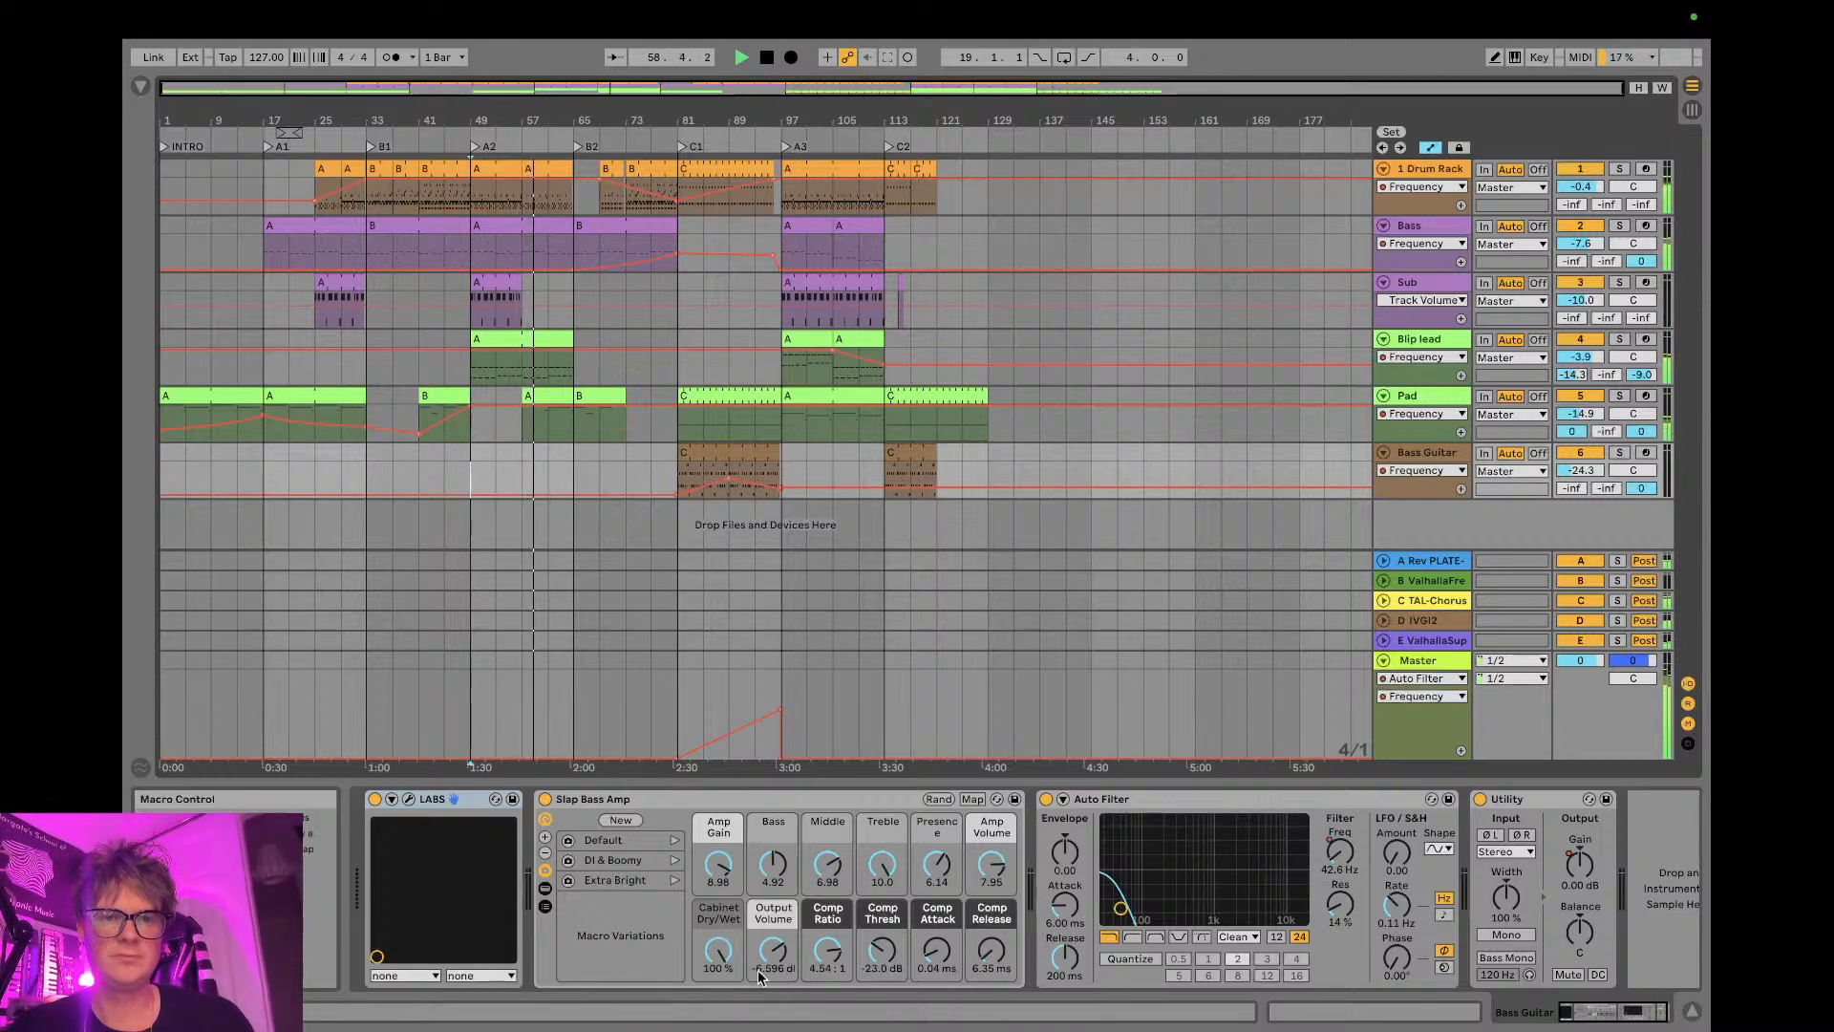
- Set the Pad track's volume to -15.0 dB in the Session View mixer and return to the arrangement
left_click(1449, 399)
key("Tab")
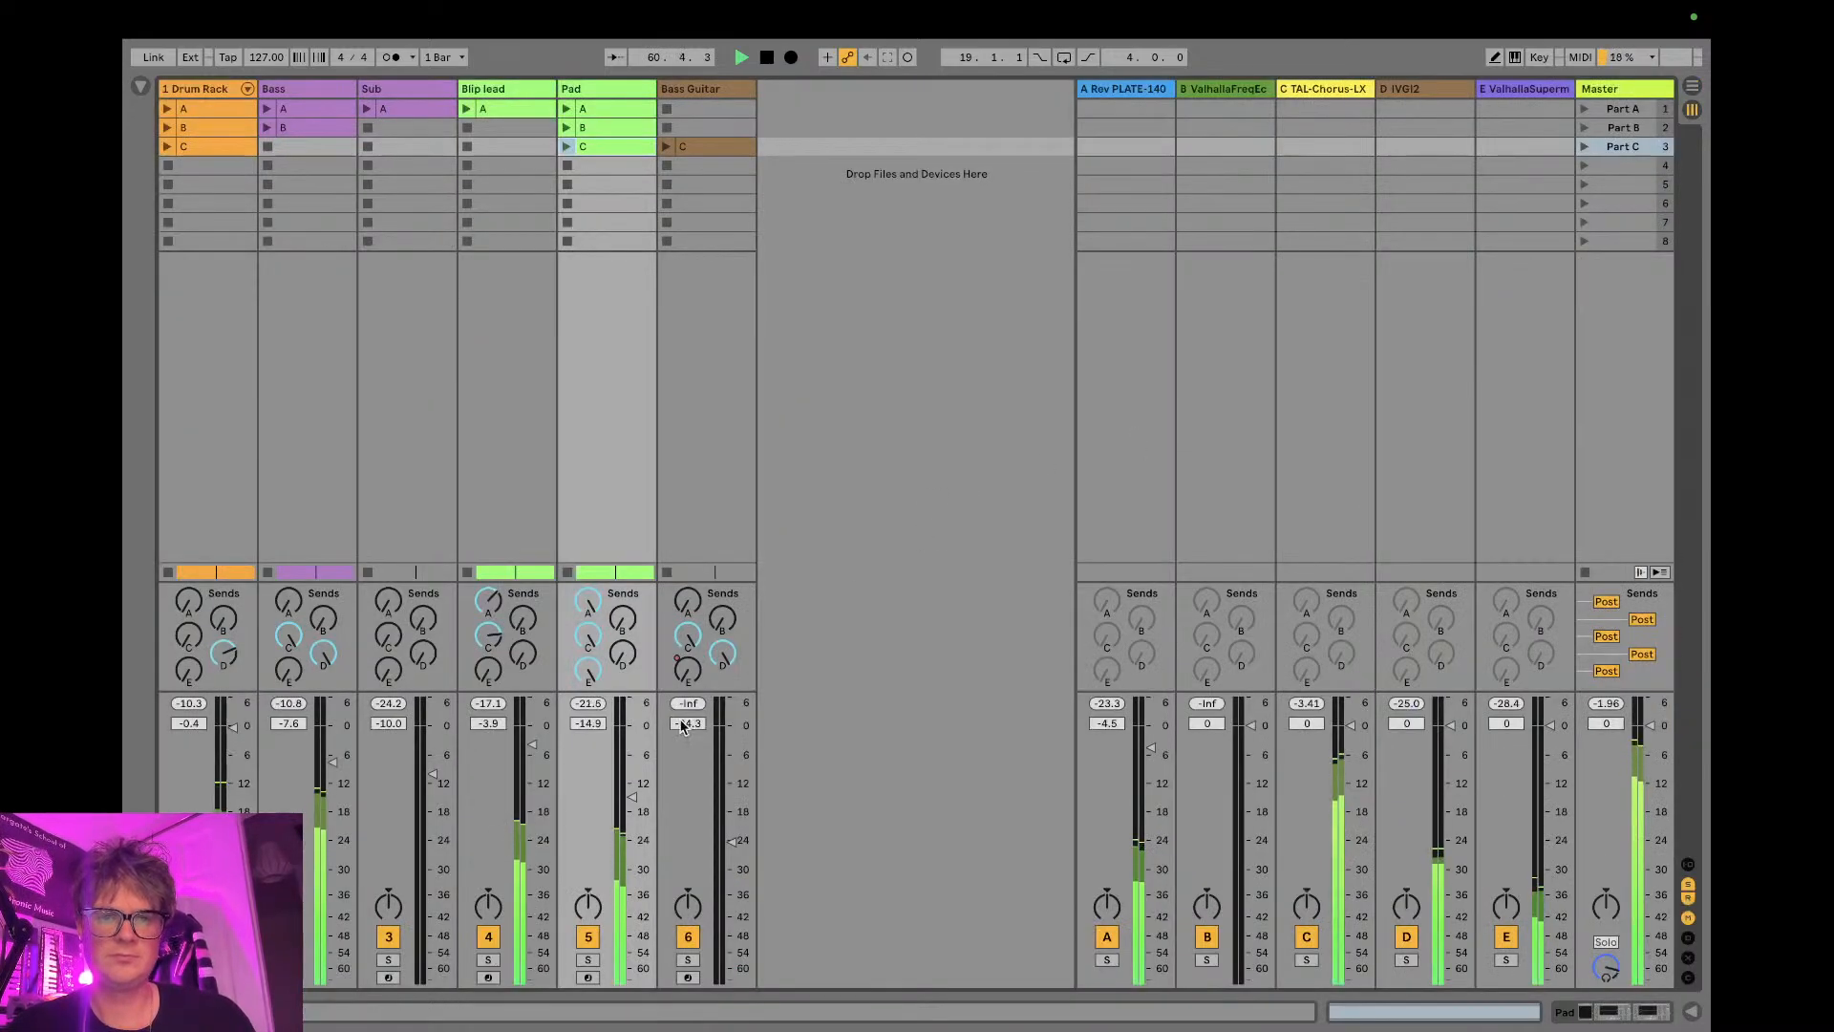
key("Tab")
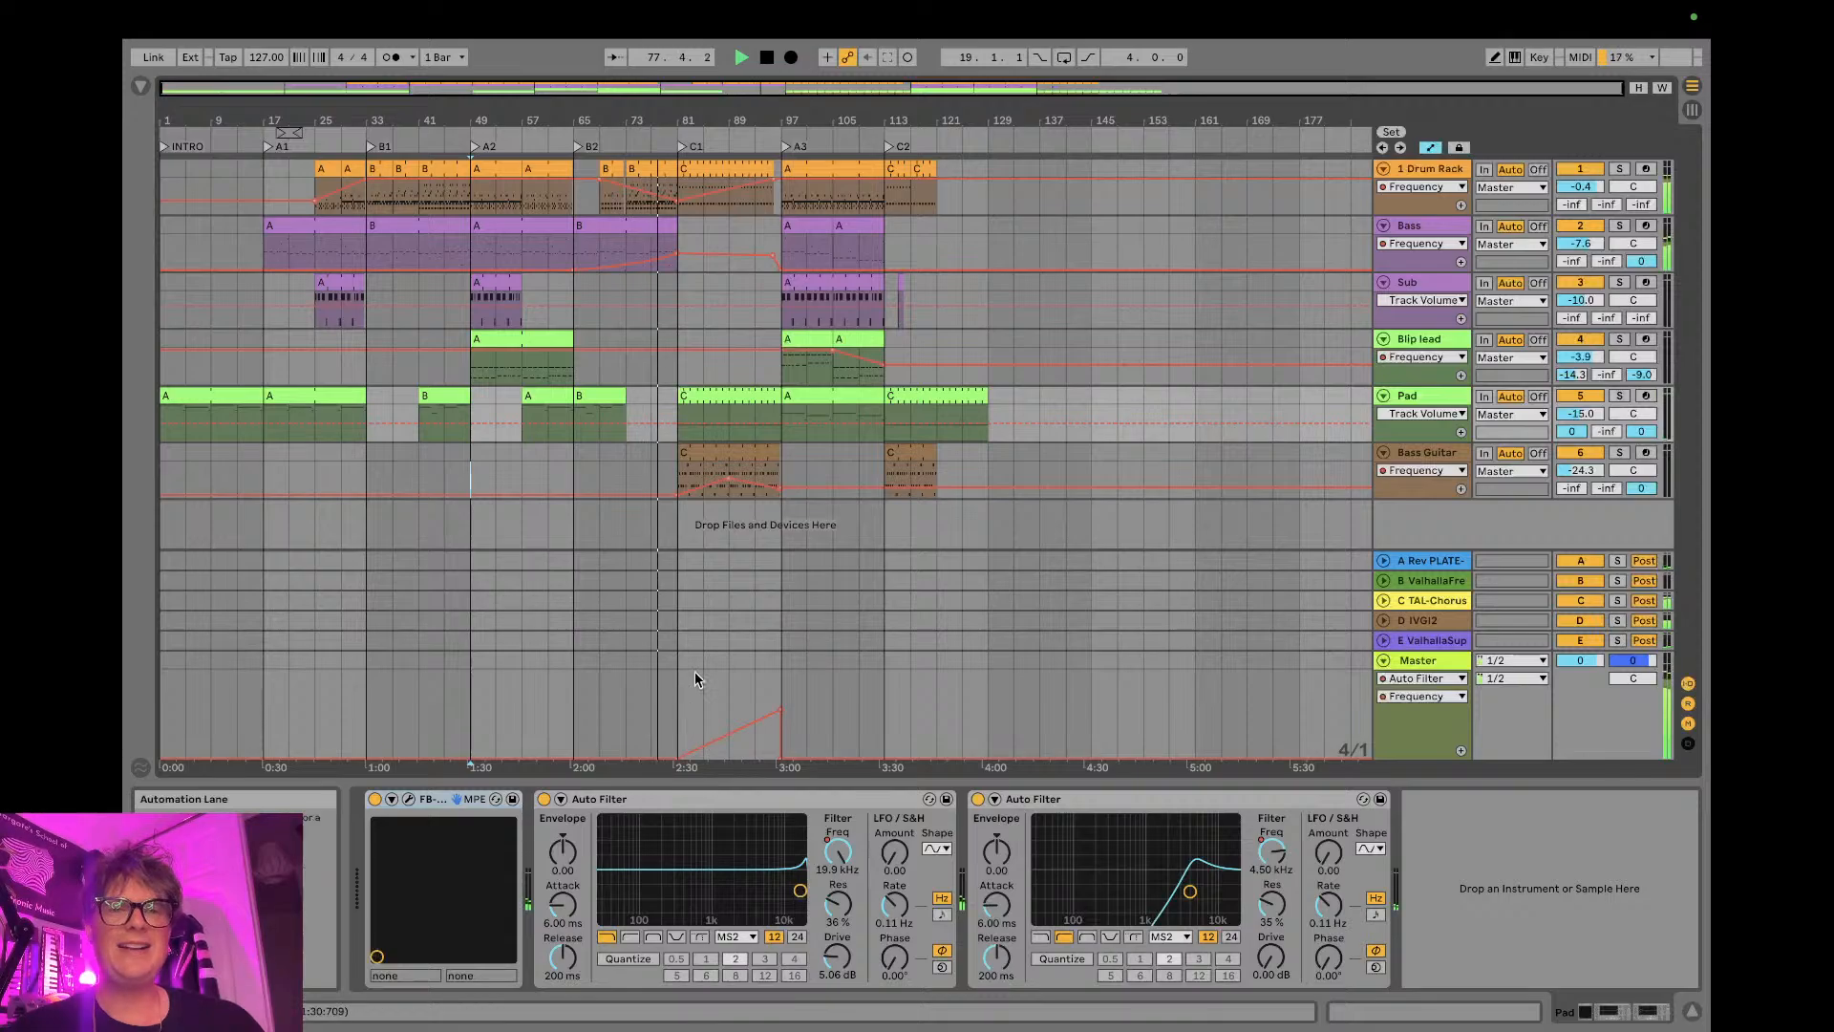
- Show the drum track's devices from its filter automation near bar 81, and check YouTube Studio before returning to Ableton Live
left_click(674, 200)
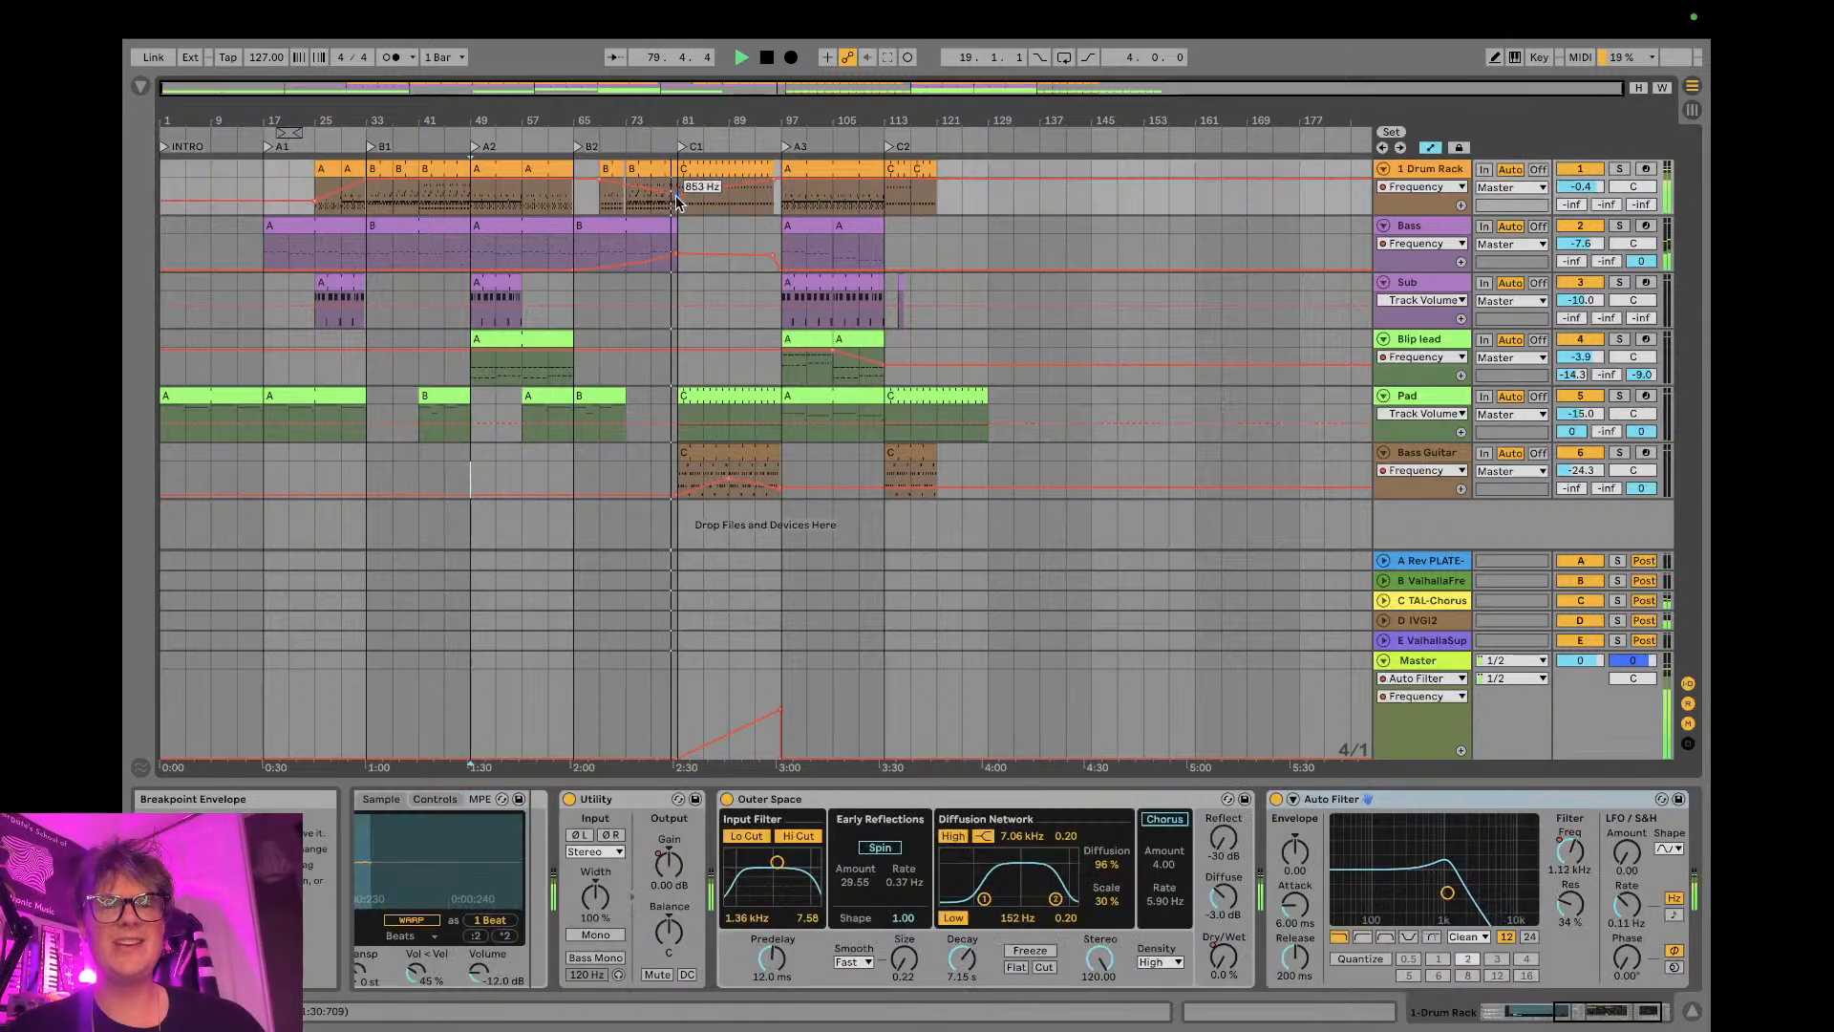
key("ctrl+Left")
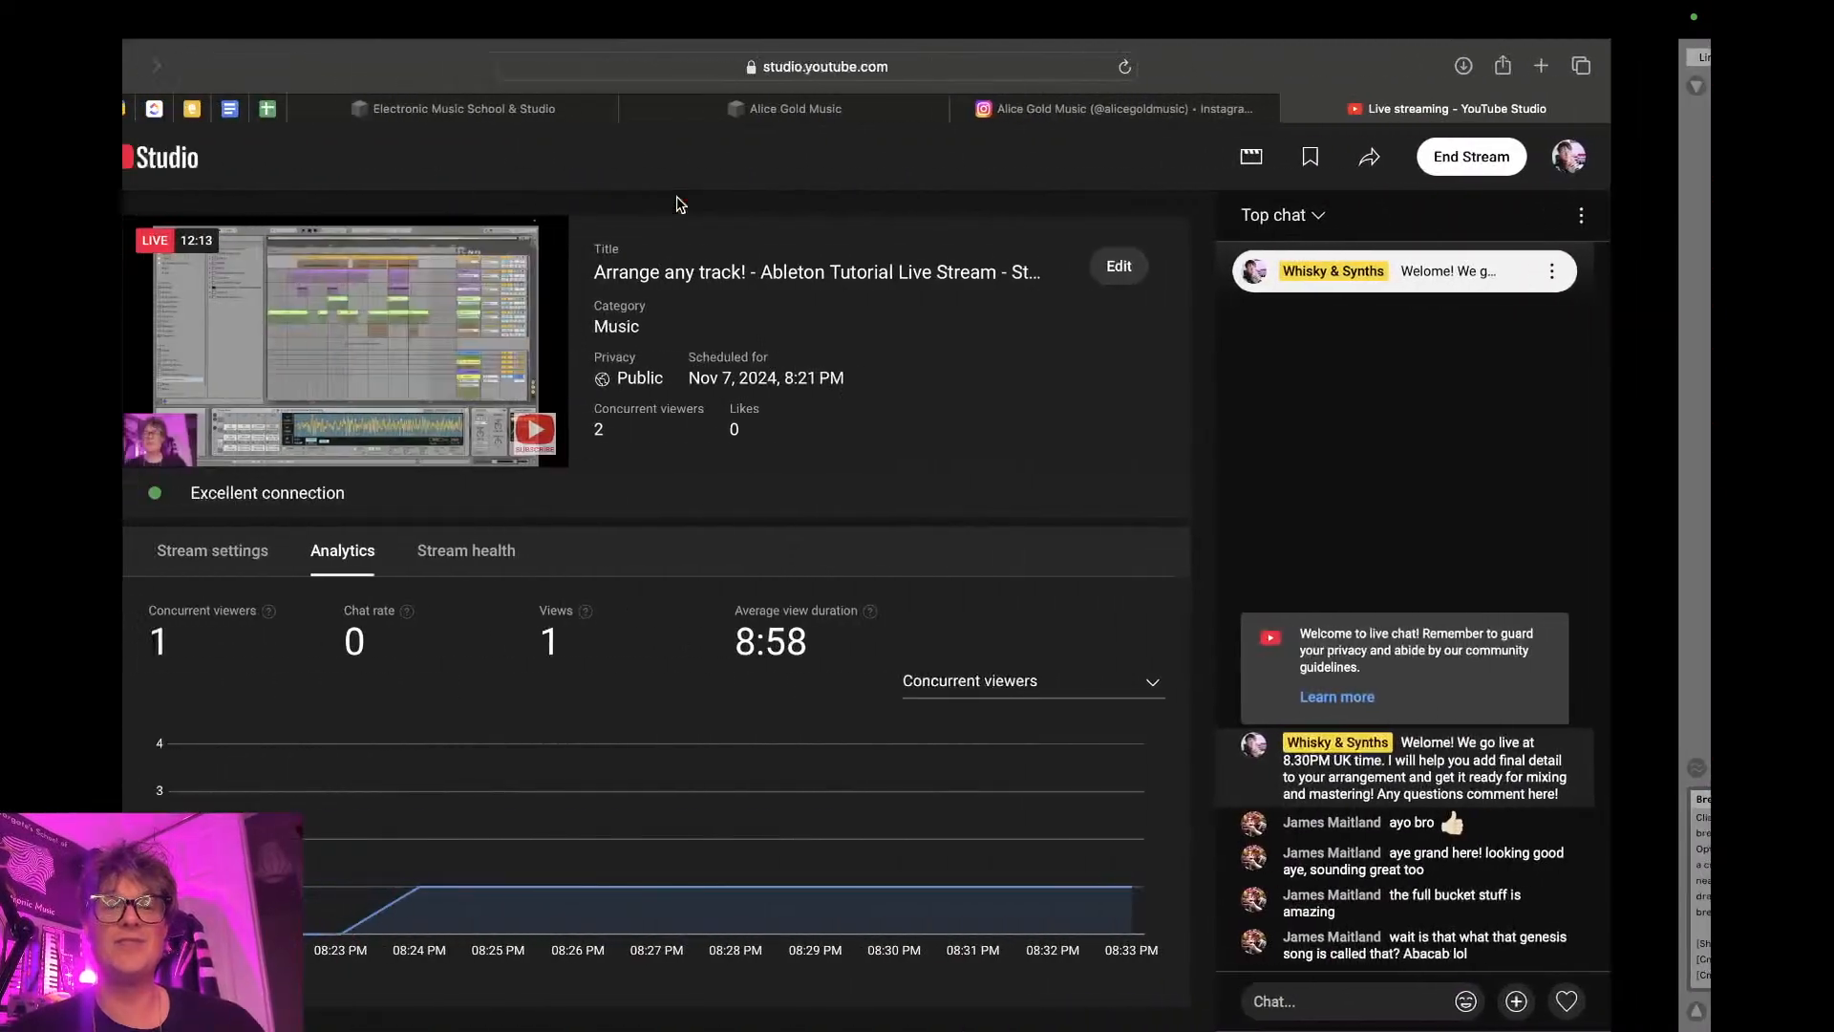
key("ctrl+Right")
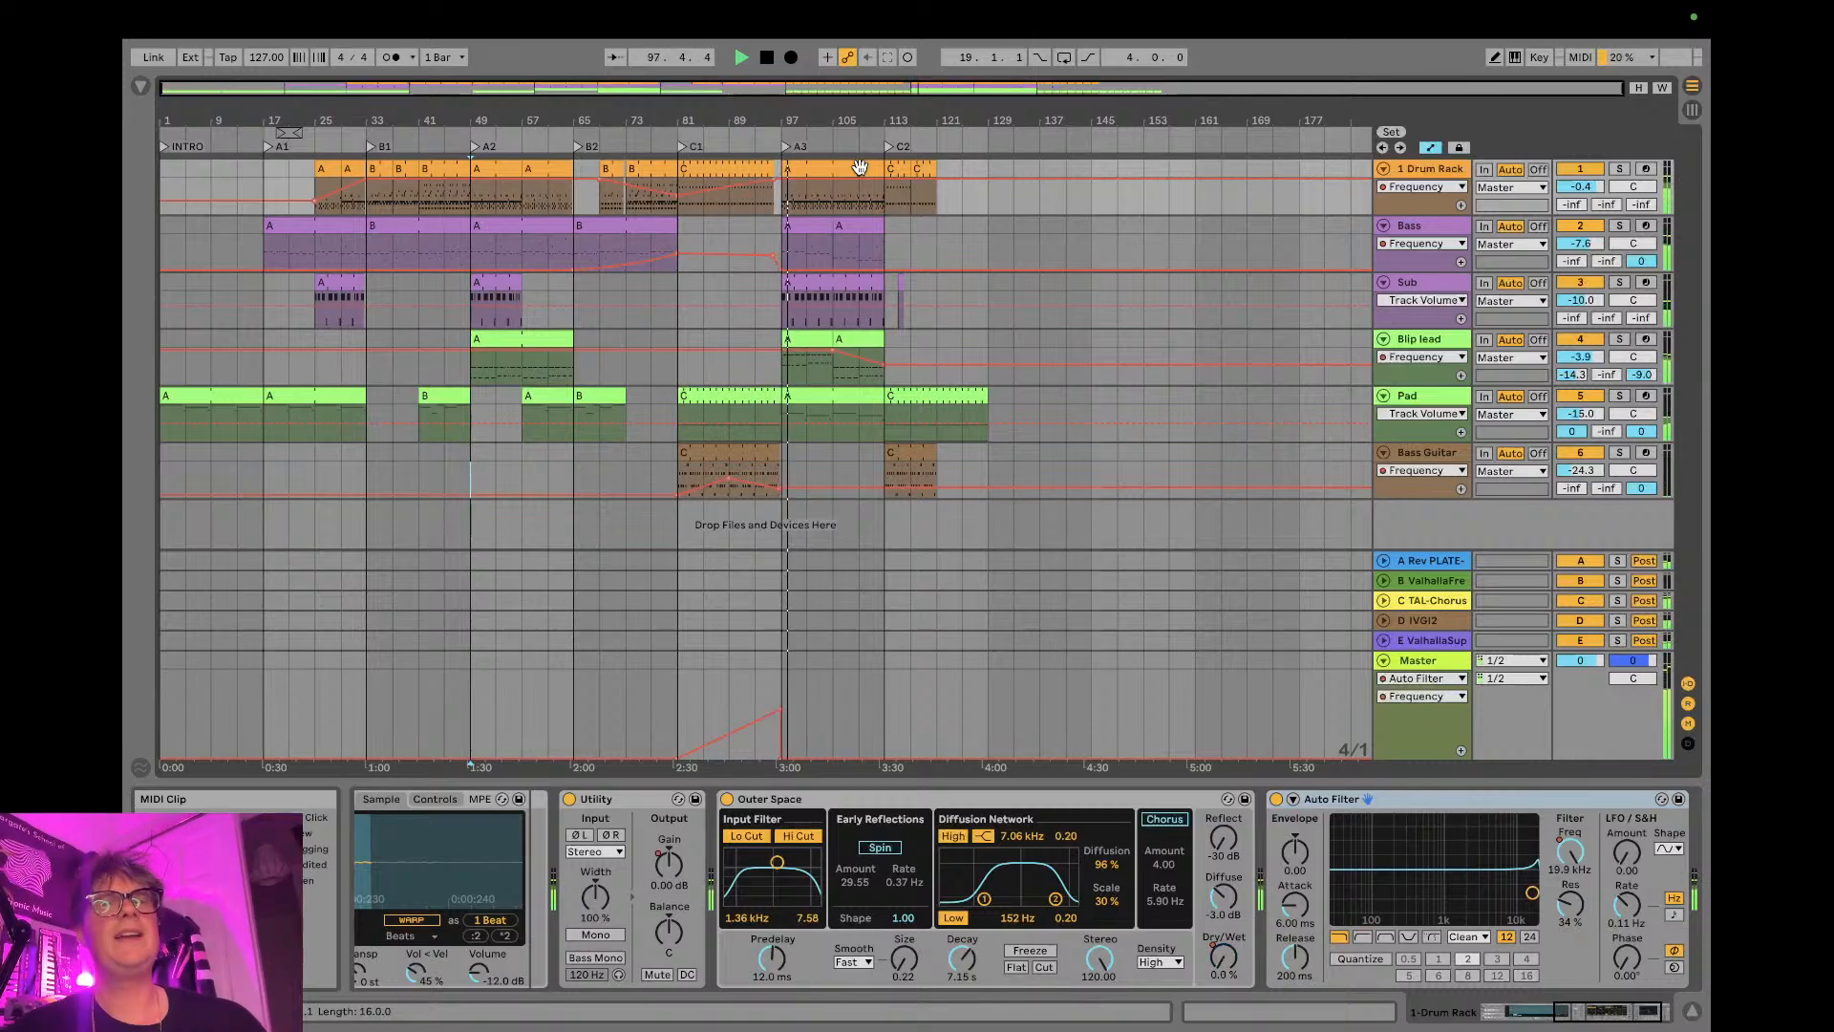
- Stop playback, check the stream's analytics and chat in YouTube Studio, and return to Ableton Live
key("space")
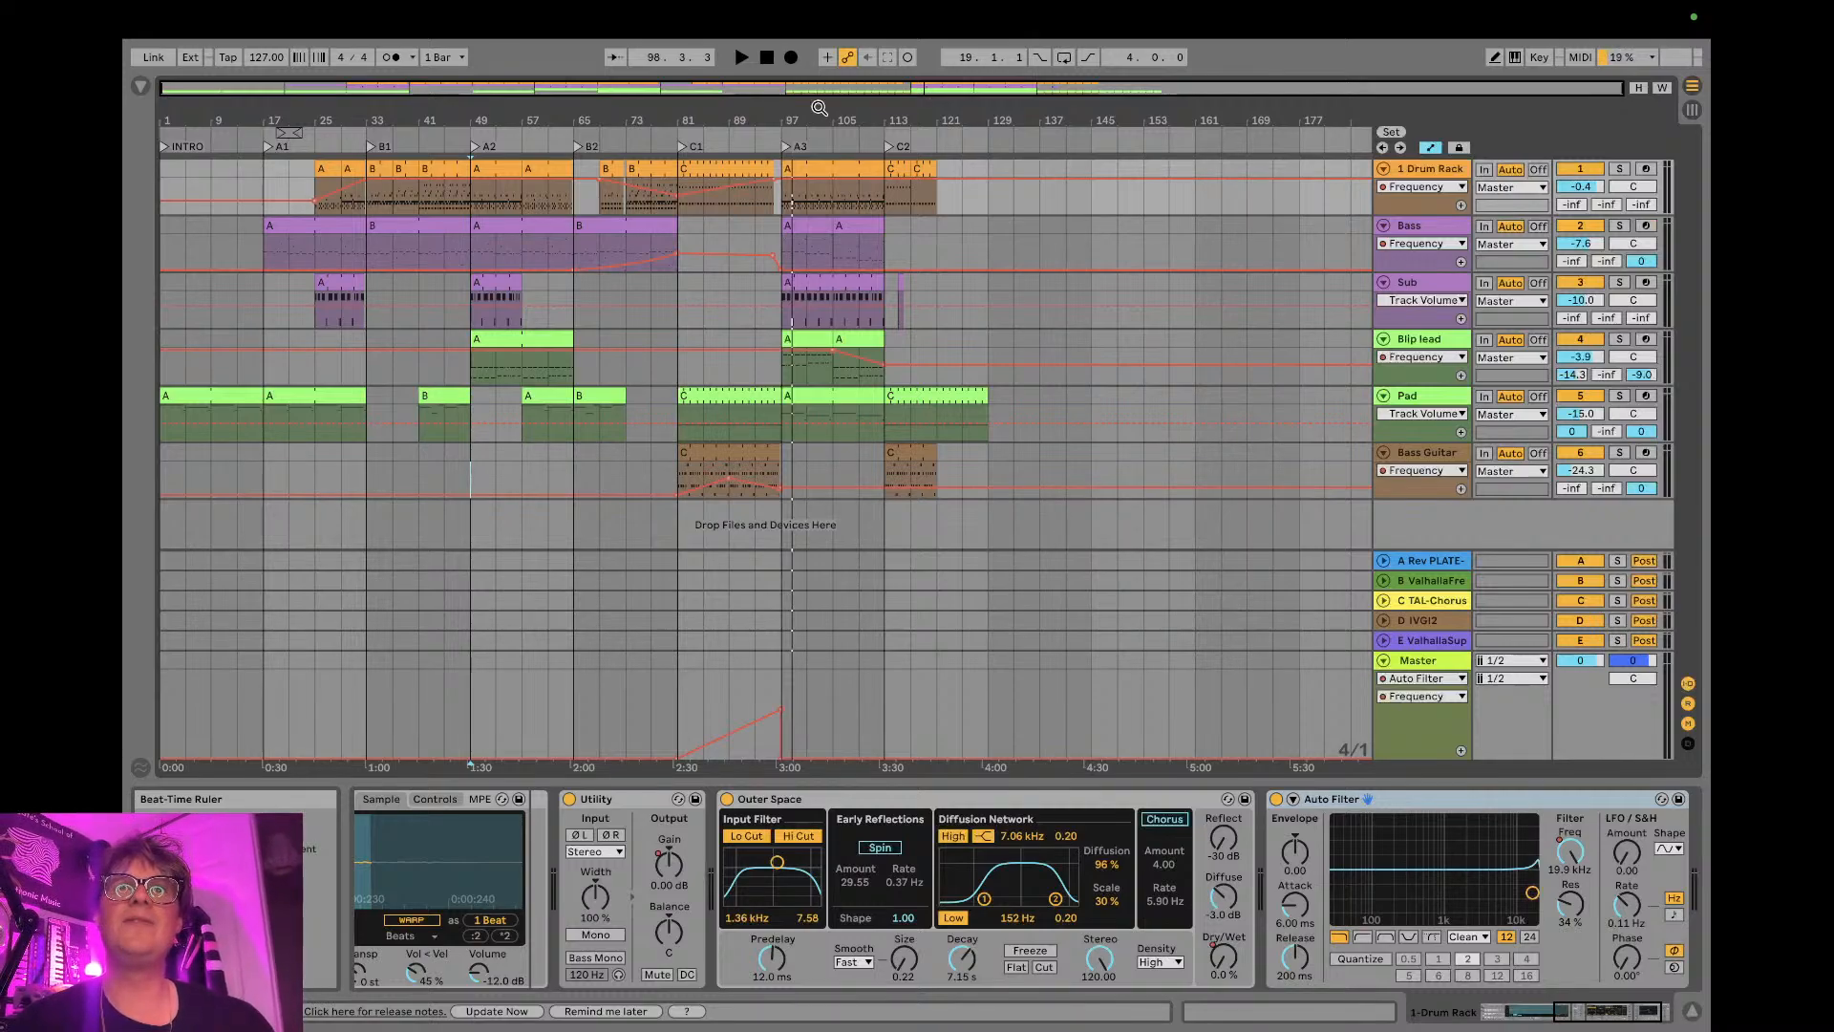
key("ctrl+Left")
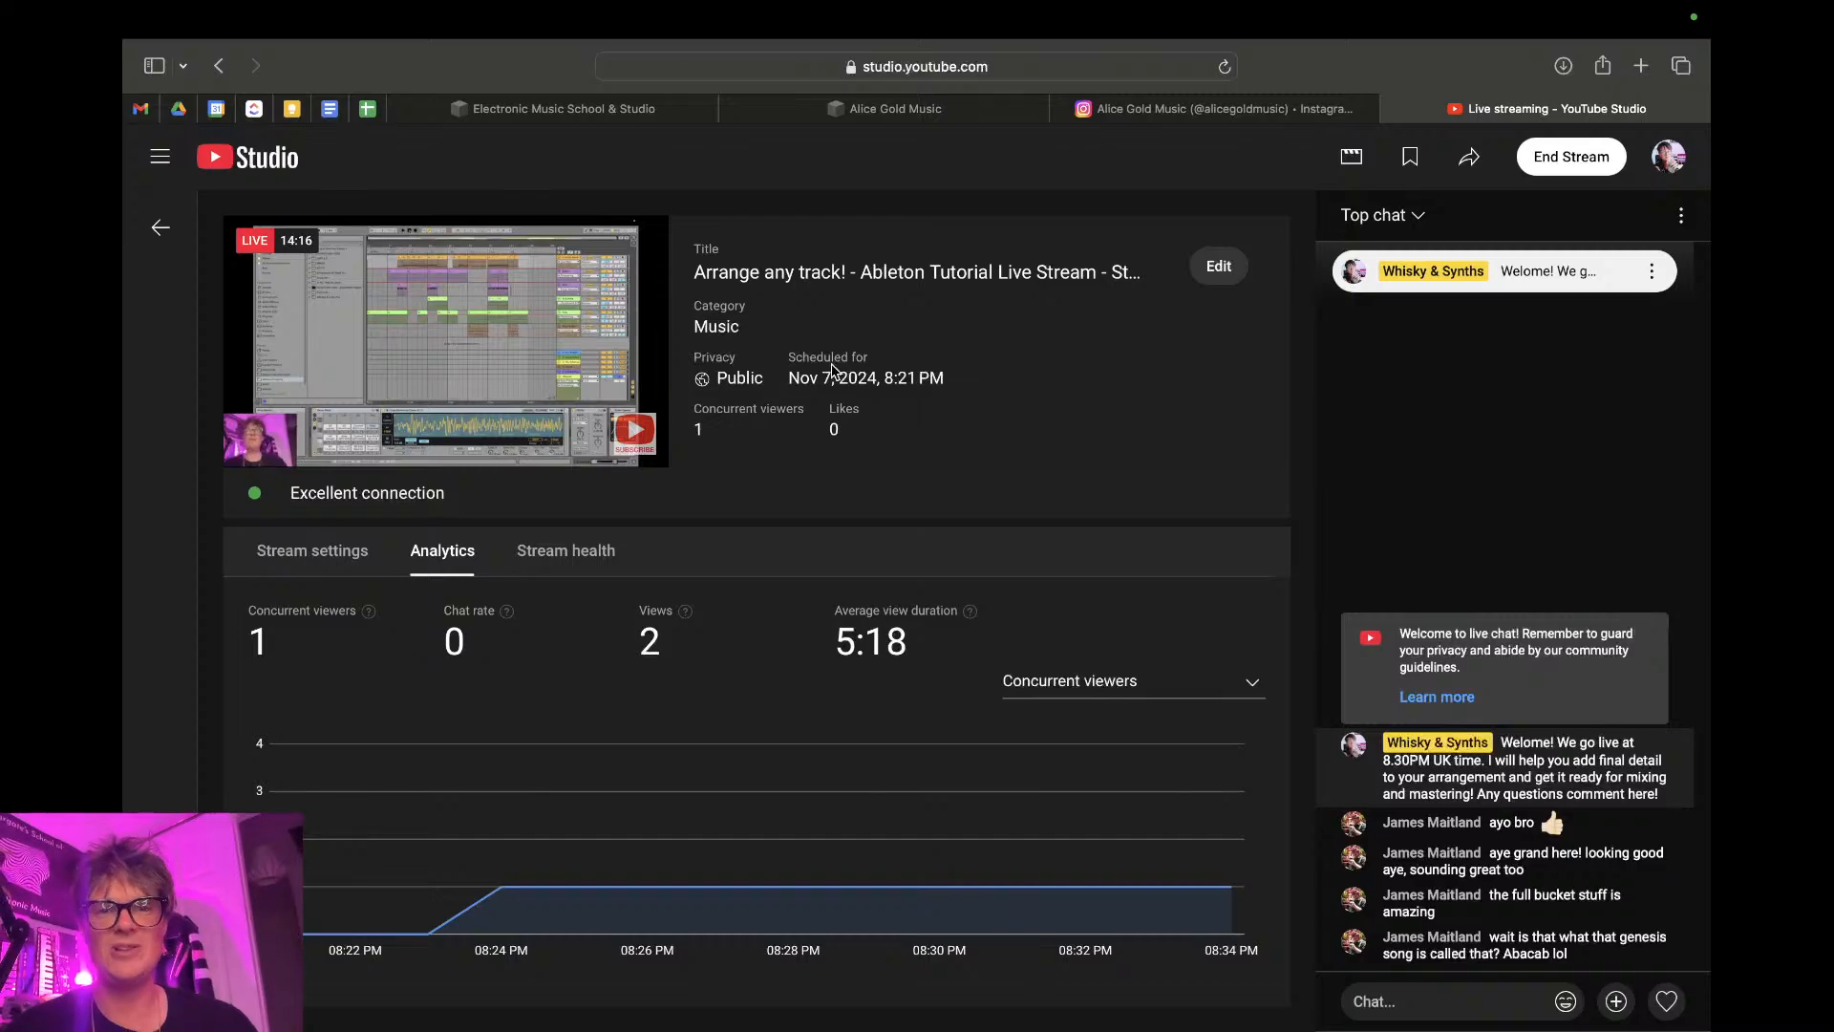
key("ctrl+Right")
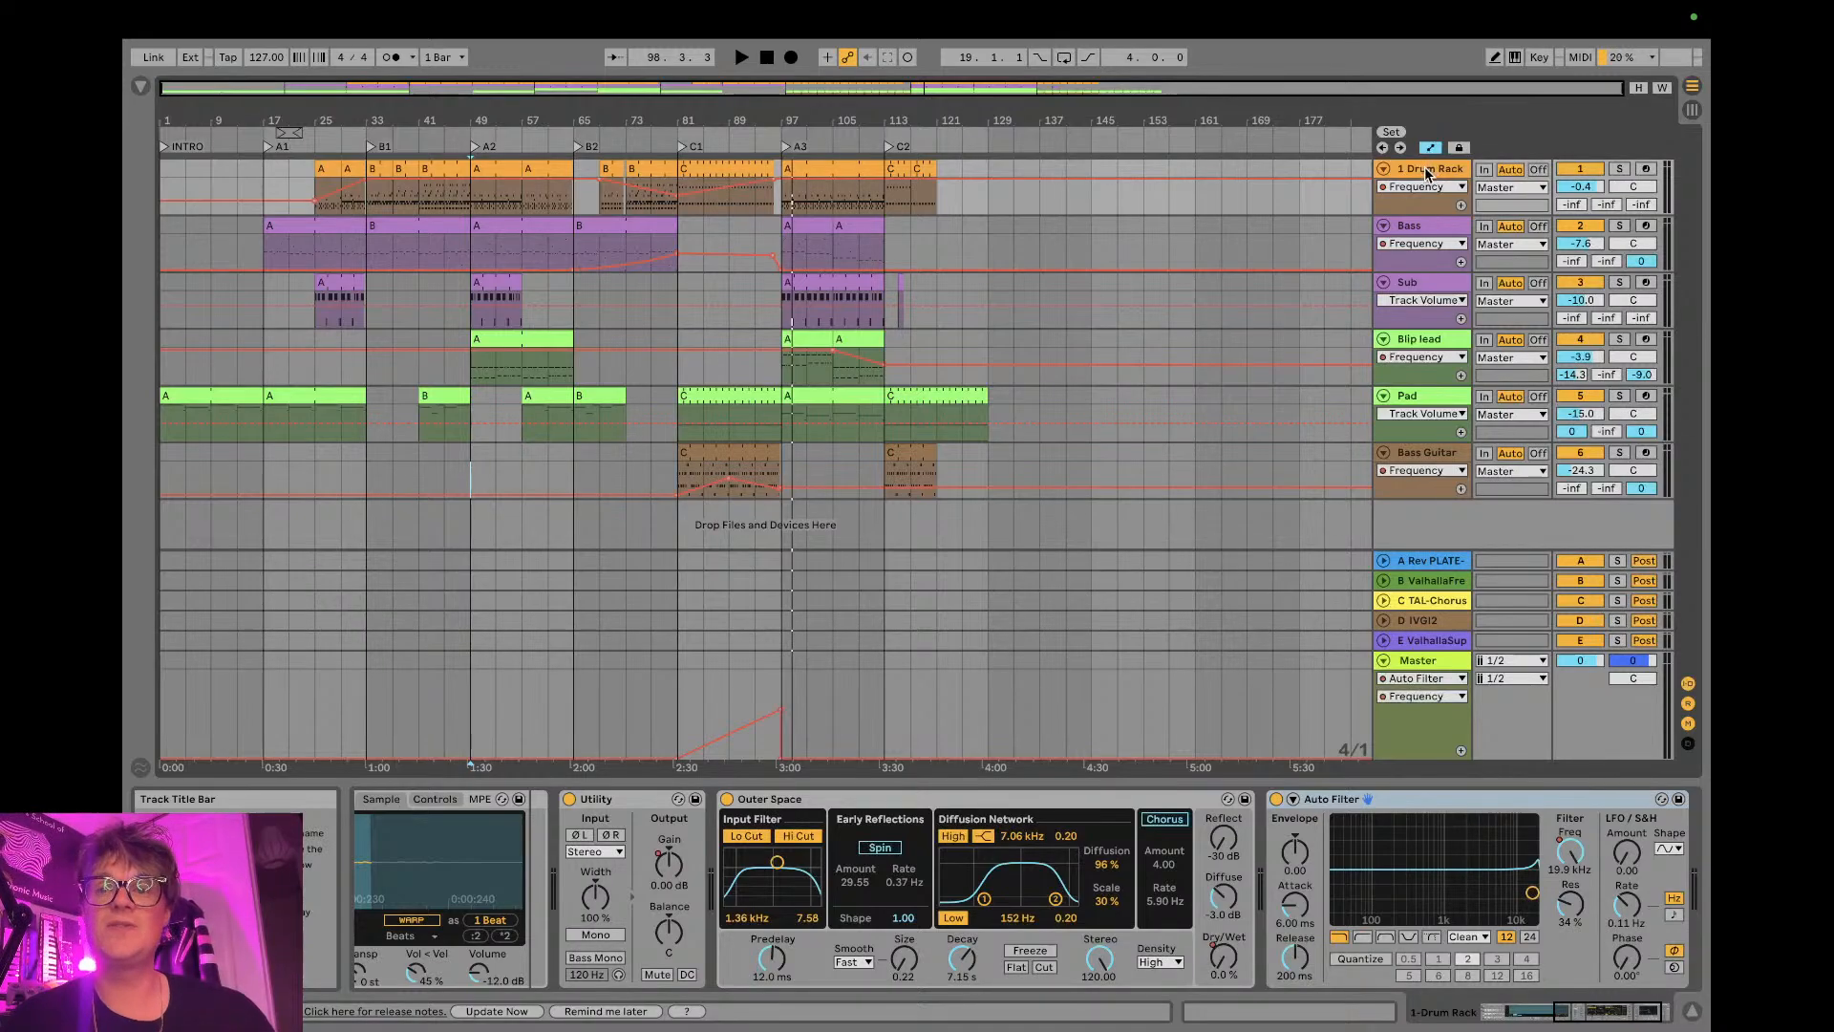
- Increase the height of the 1 Drum Rack track in the arrangement, keeping the track unfolded
left_click_drag(1425, 217, 1424, 272)
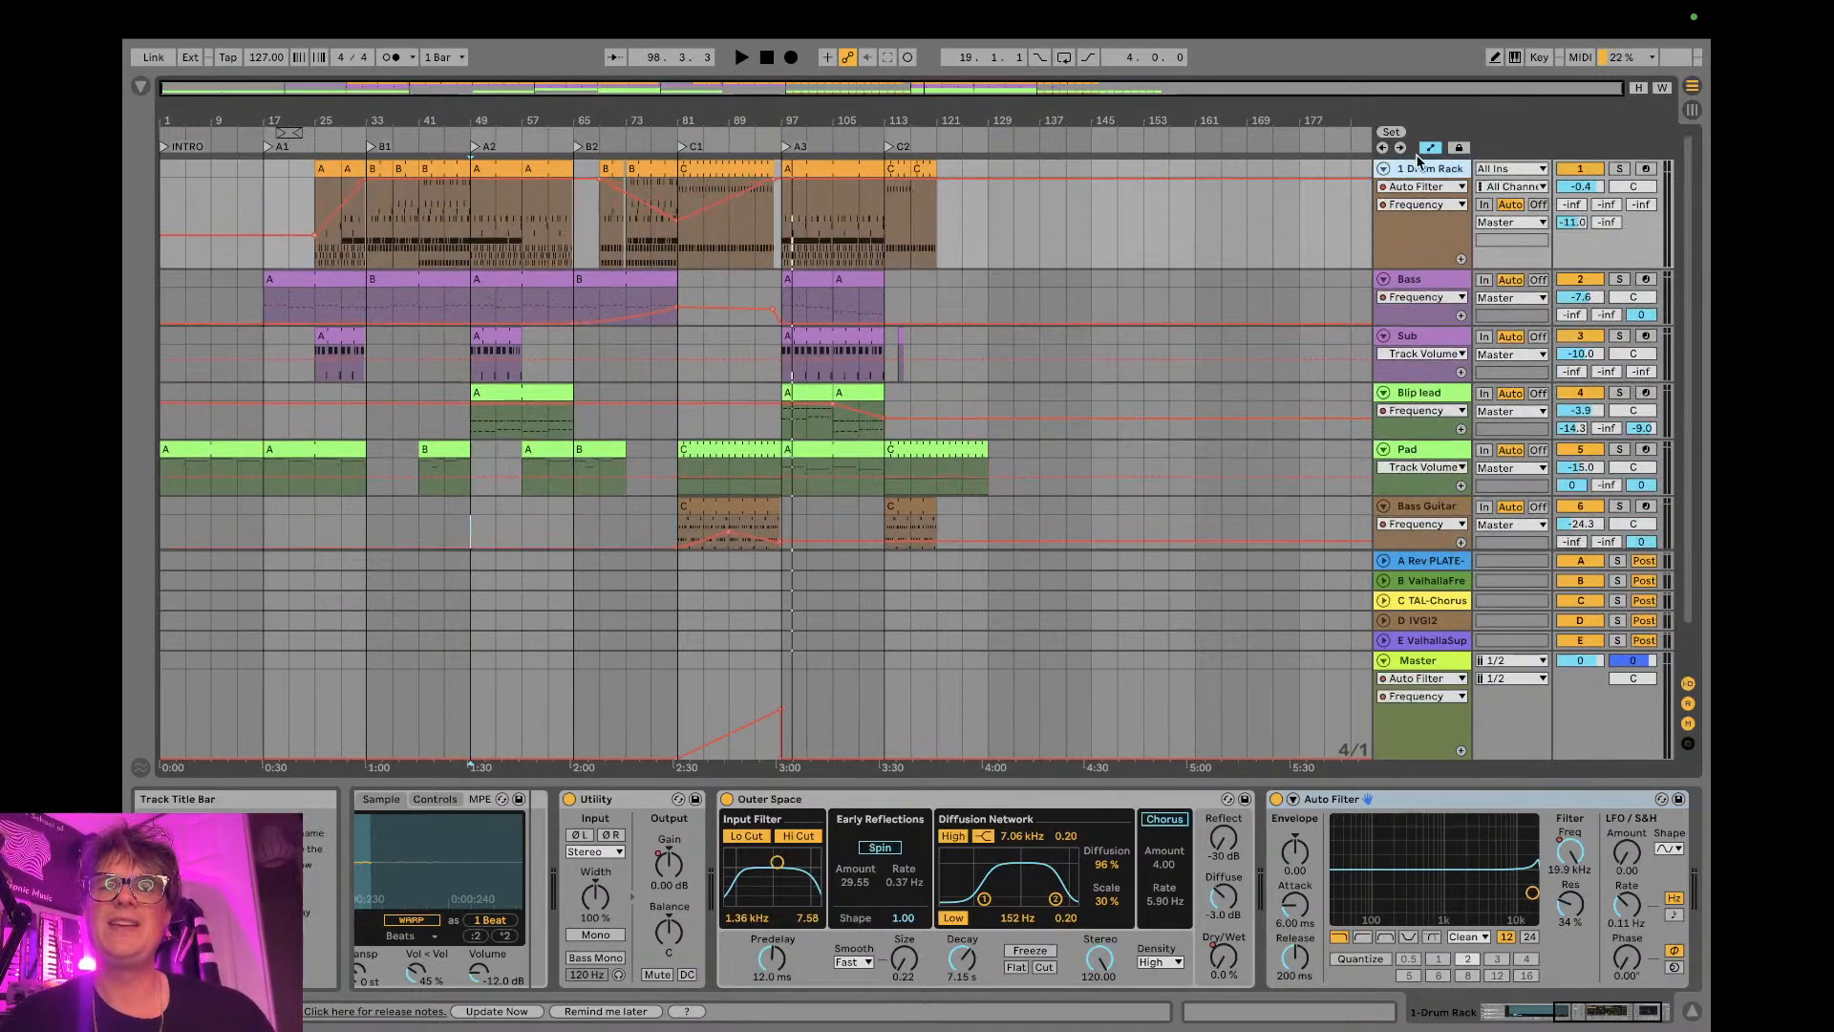
left_click(1383, 168)
left_click(1383, 168)
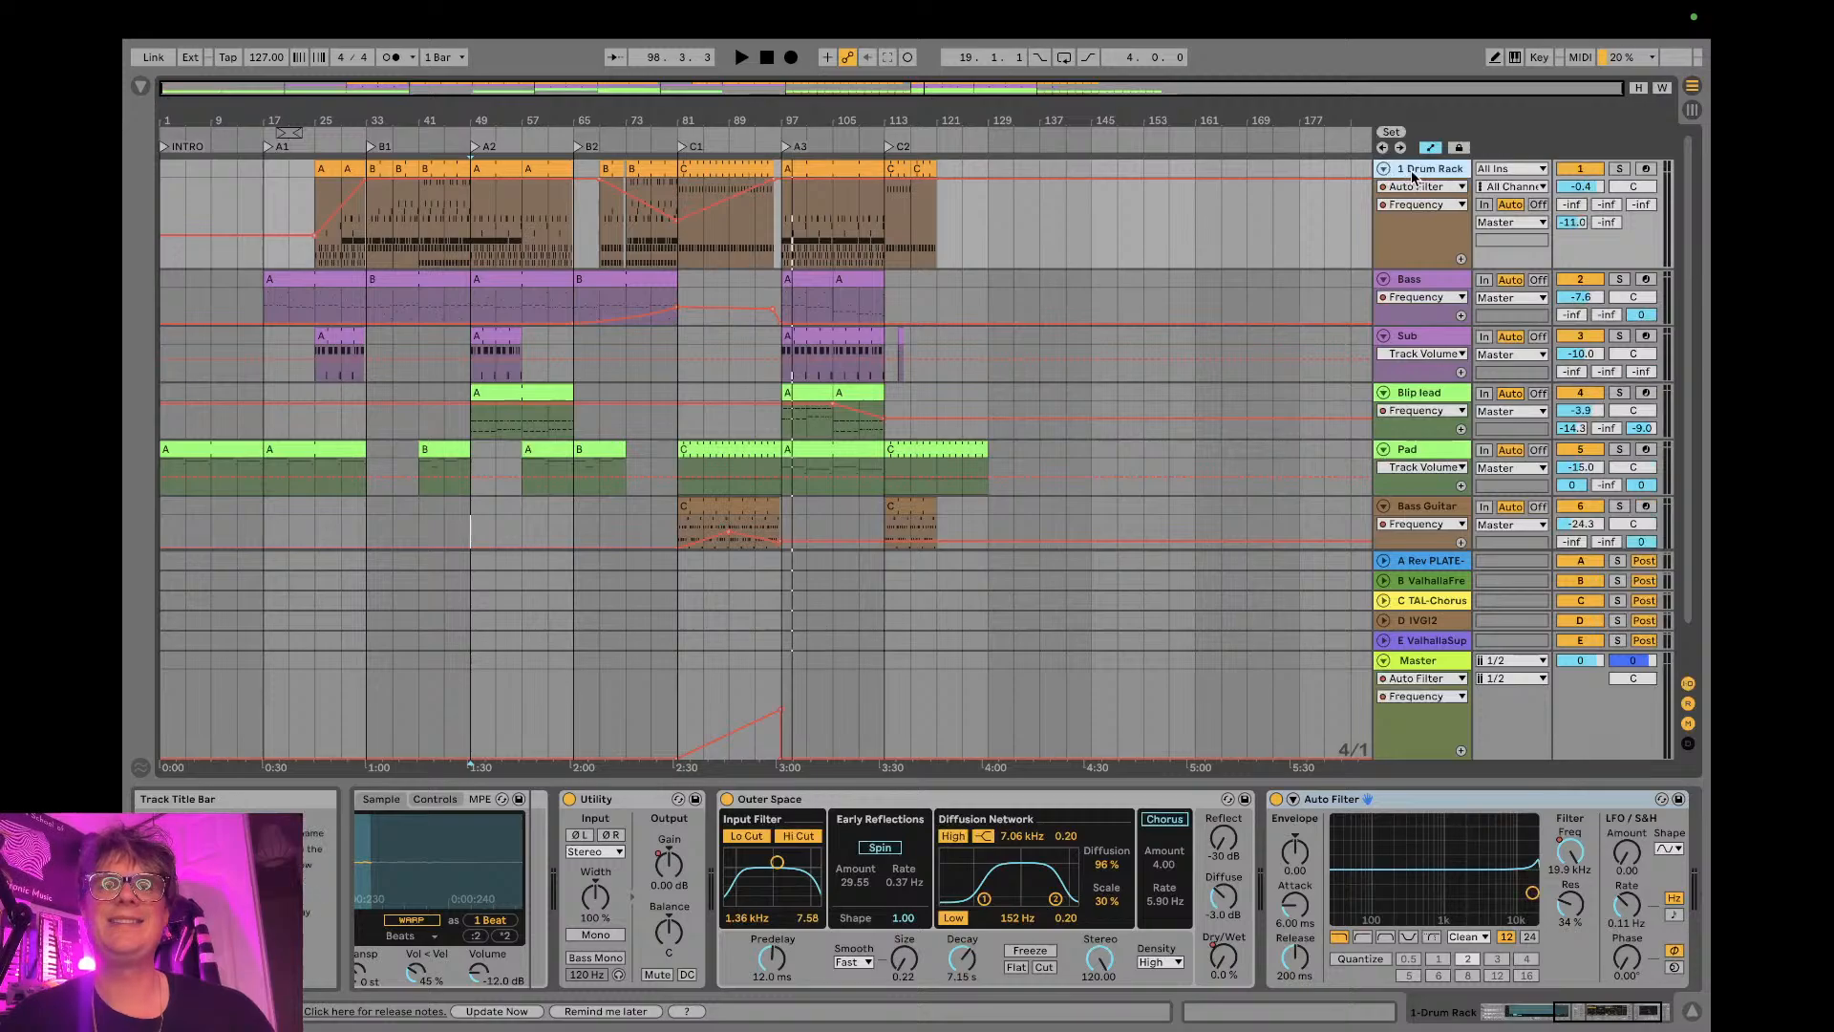
double_click(1412, 172)
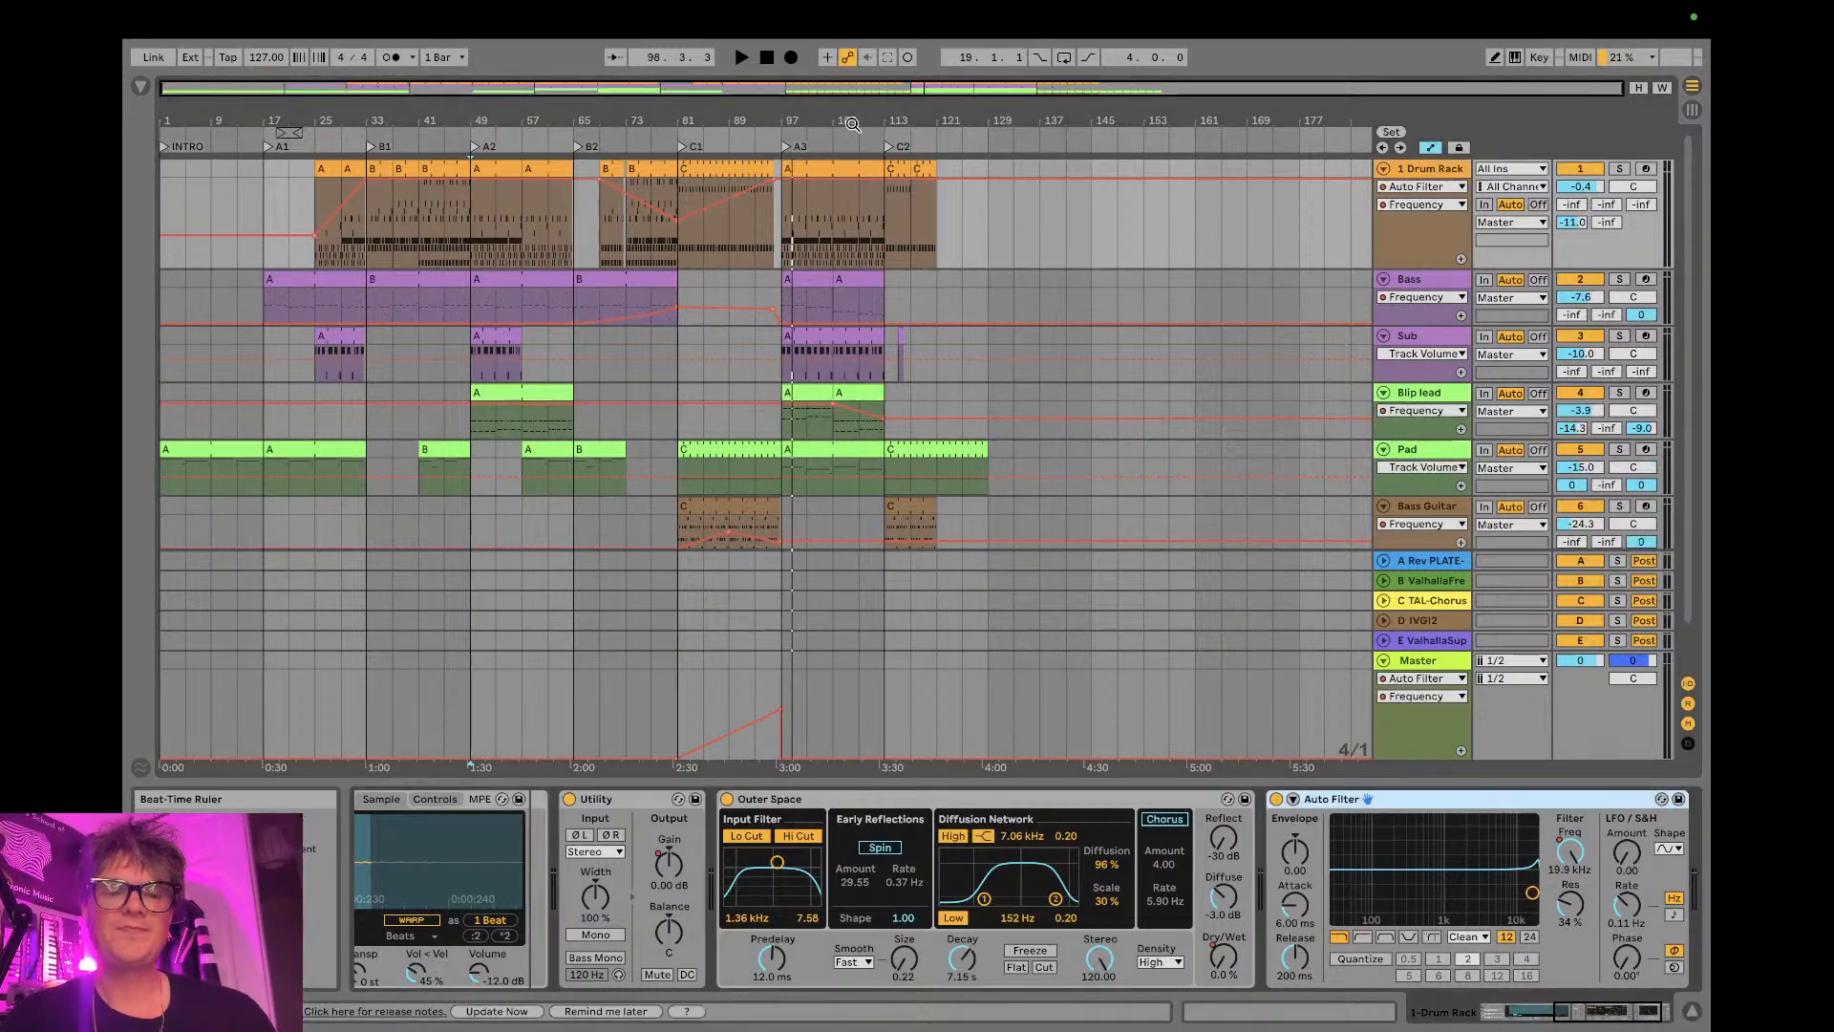
- Select the 1 Drum Rack track and show the Drum Rack pads at the start of its device chain
key("Tab")
left_click(614, 142)
key("Tab")
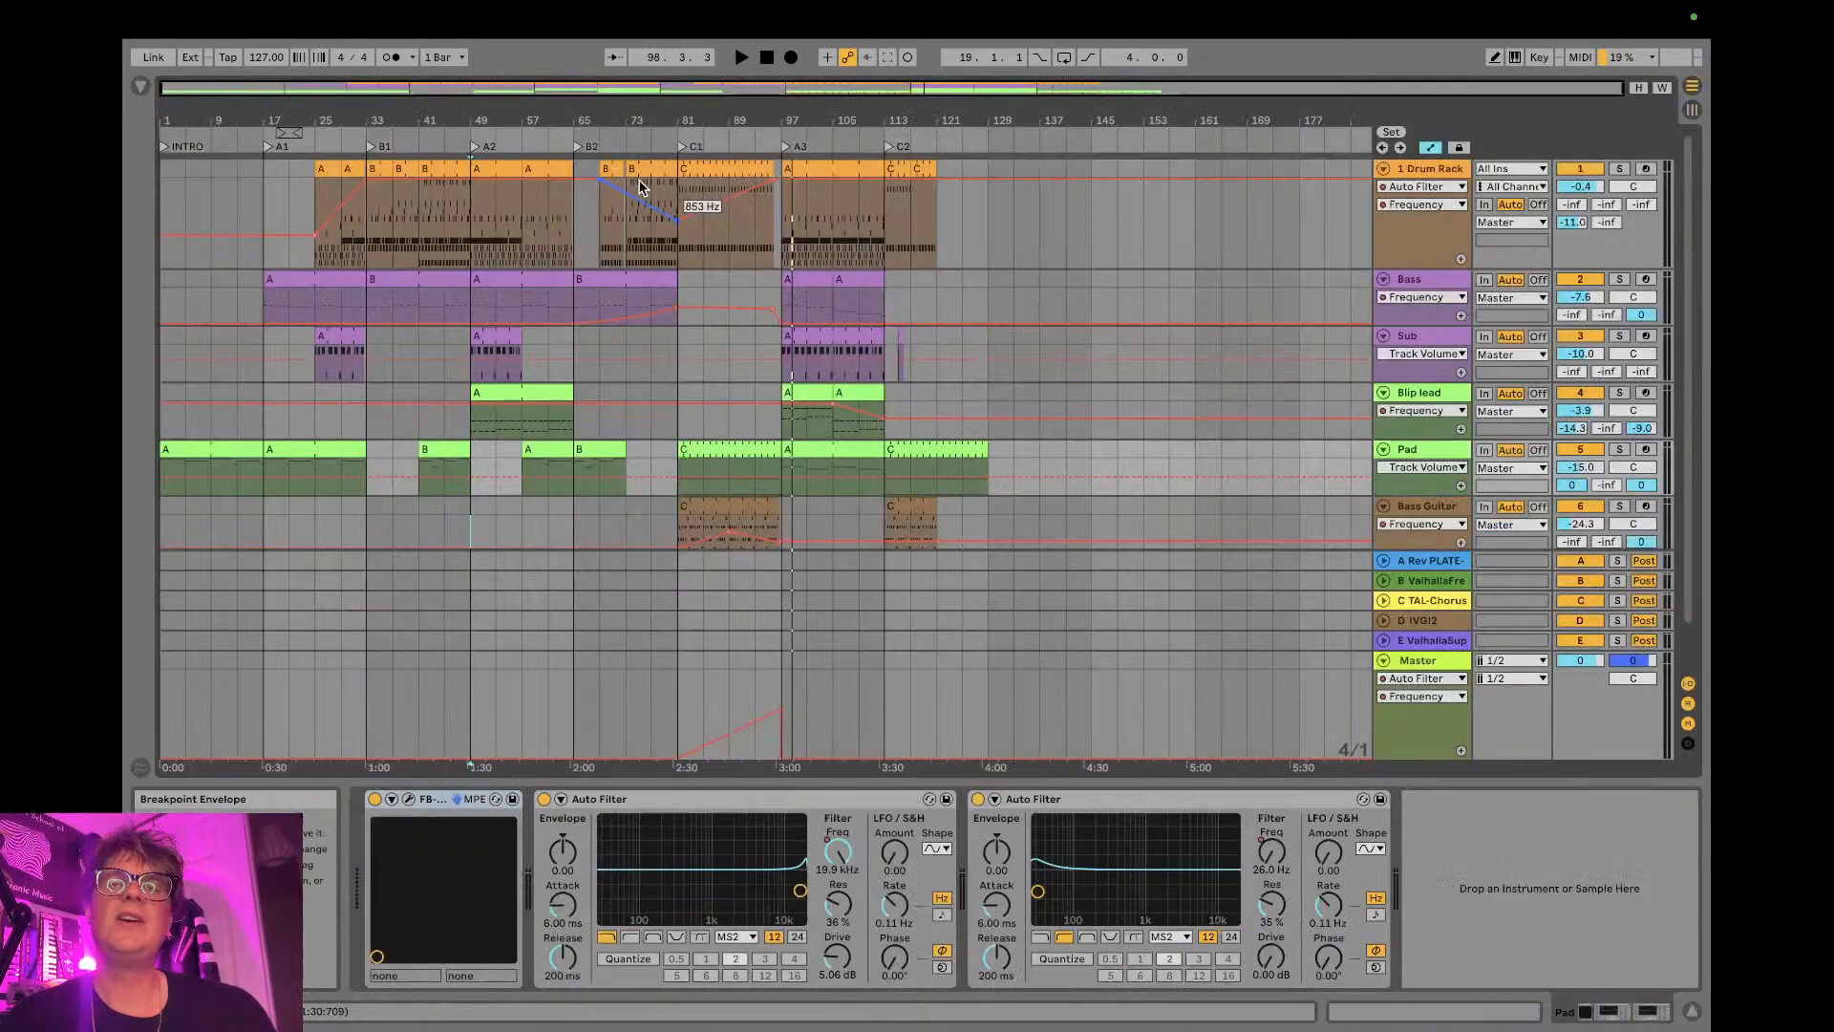
left_click(1397, 169)
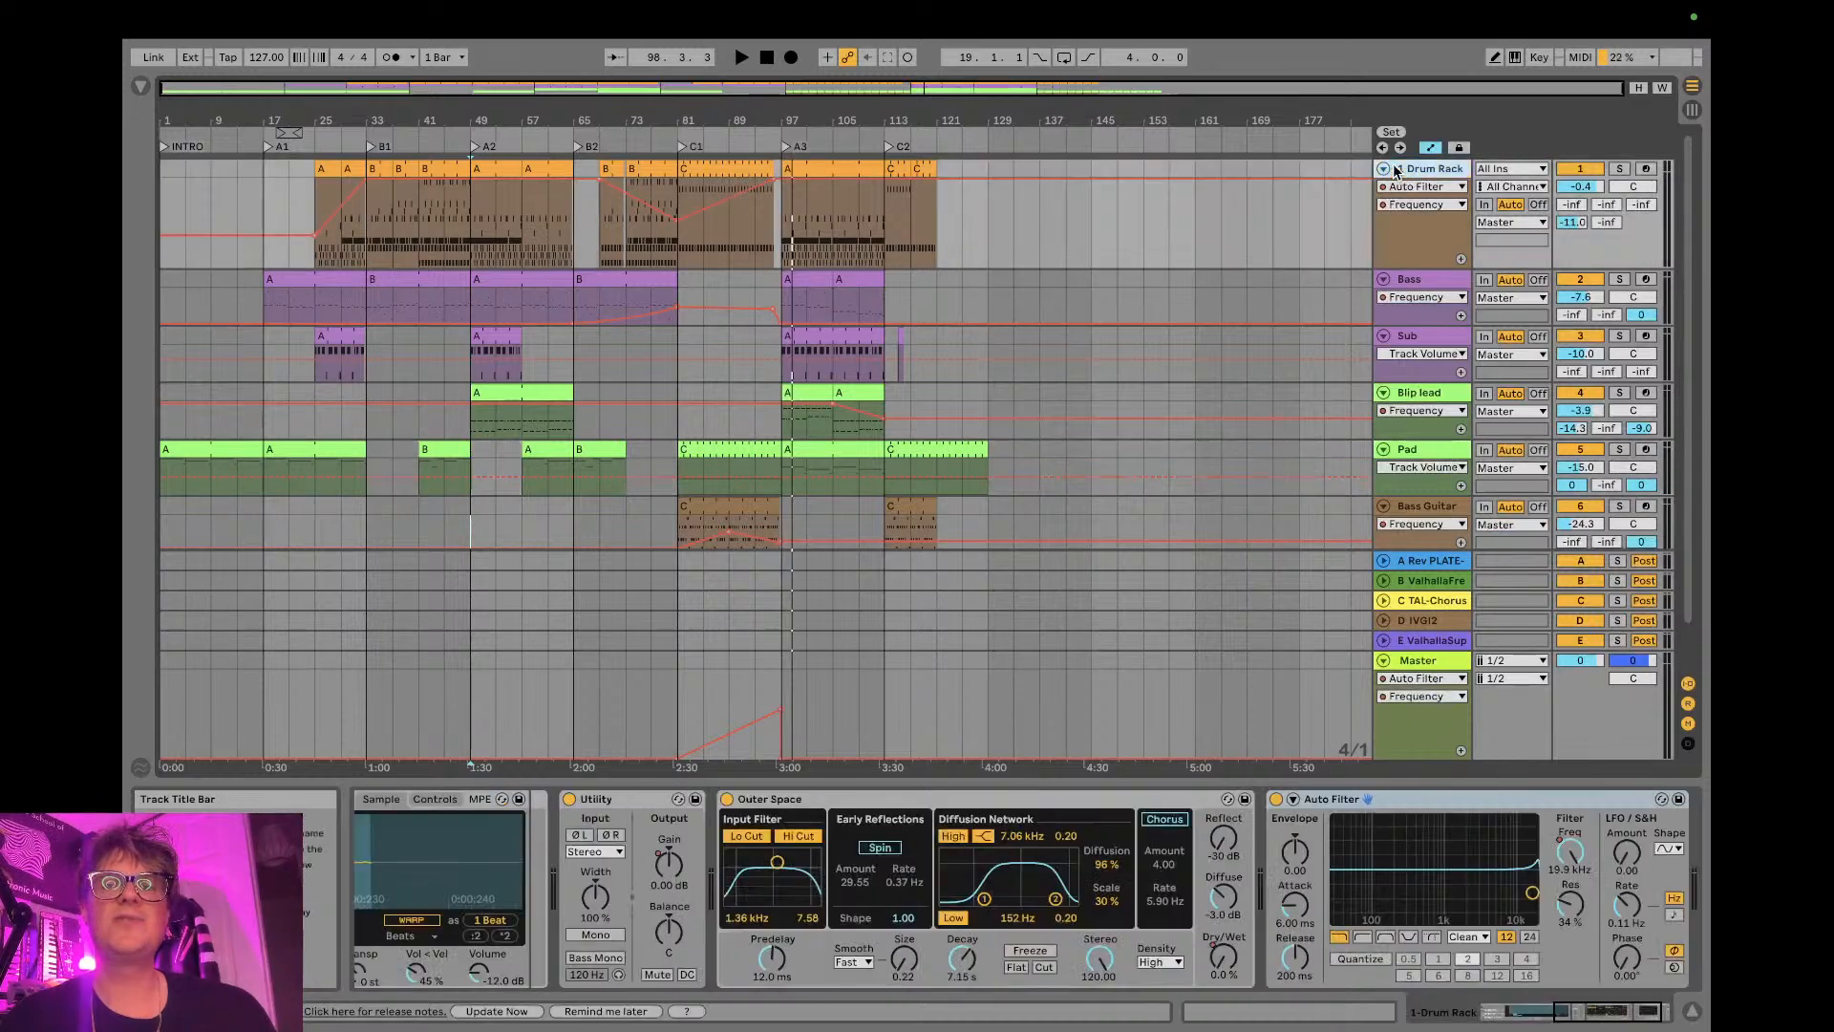
scroll(896, 867, "left", 5)
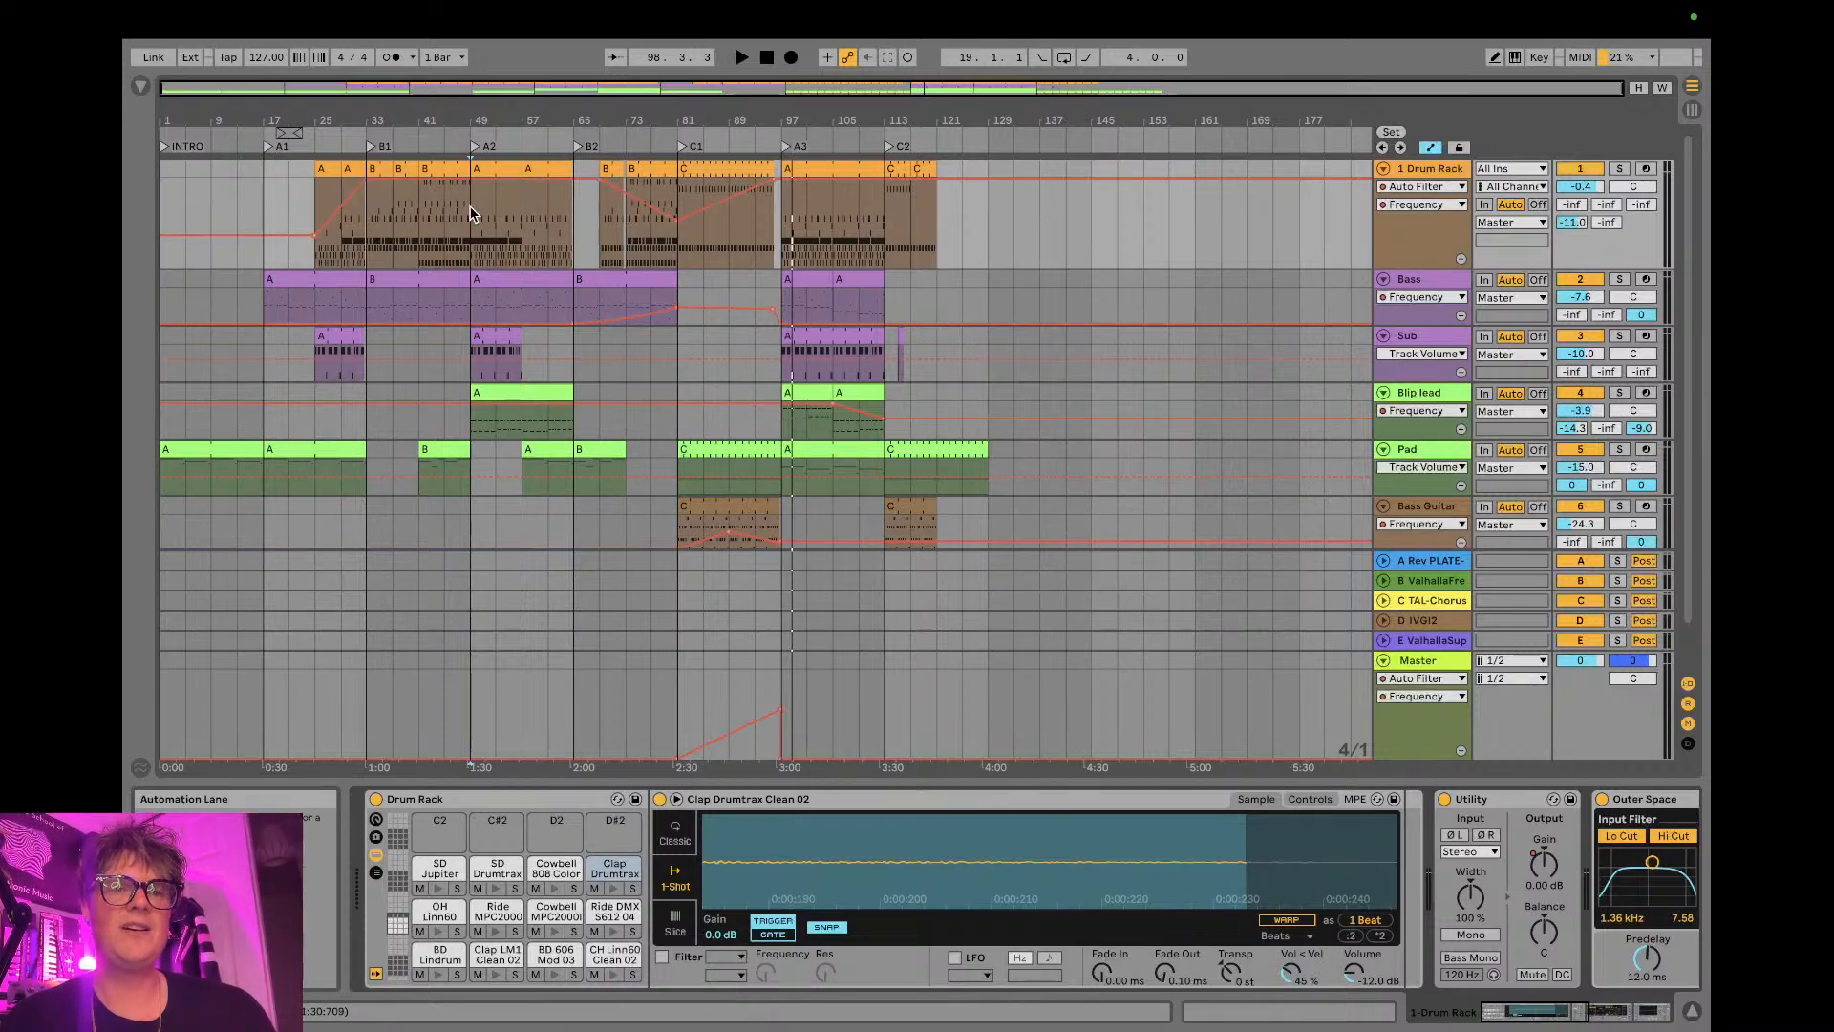
- Audition the A2 section from bar 53, and again from bar 62 towards the gap in the drums before B2
left_click(499, 131)
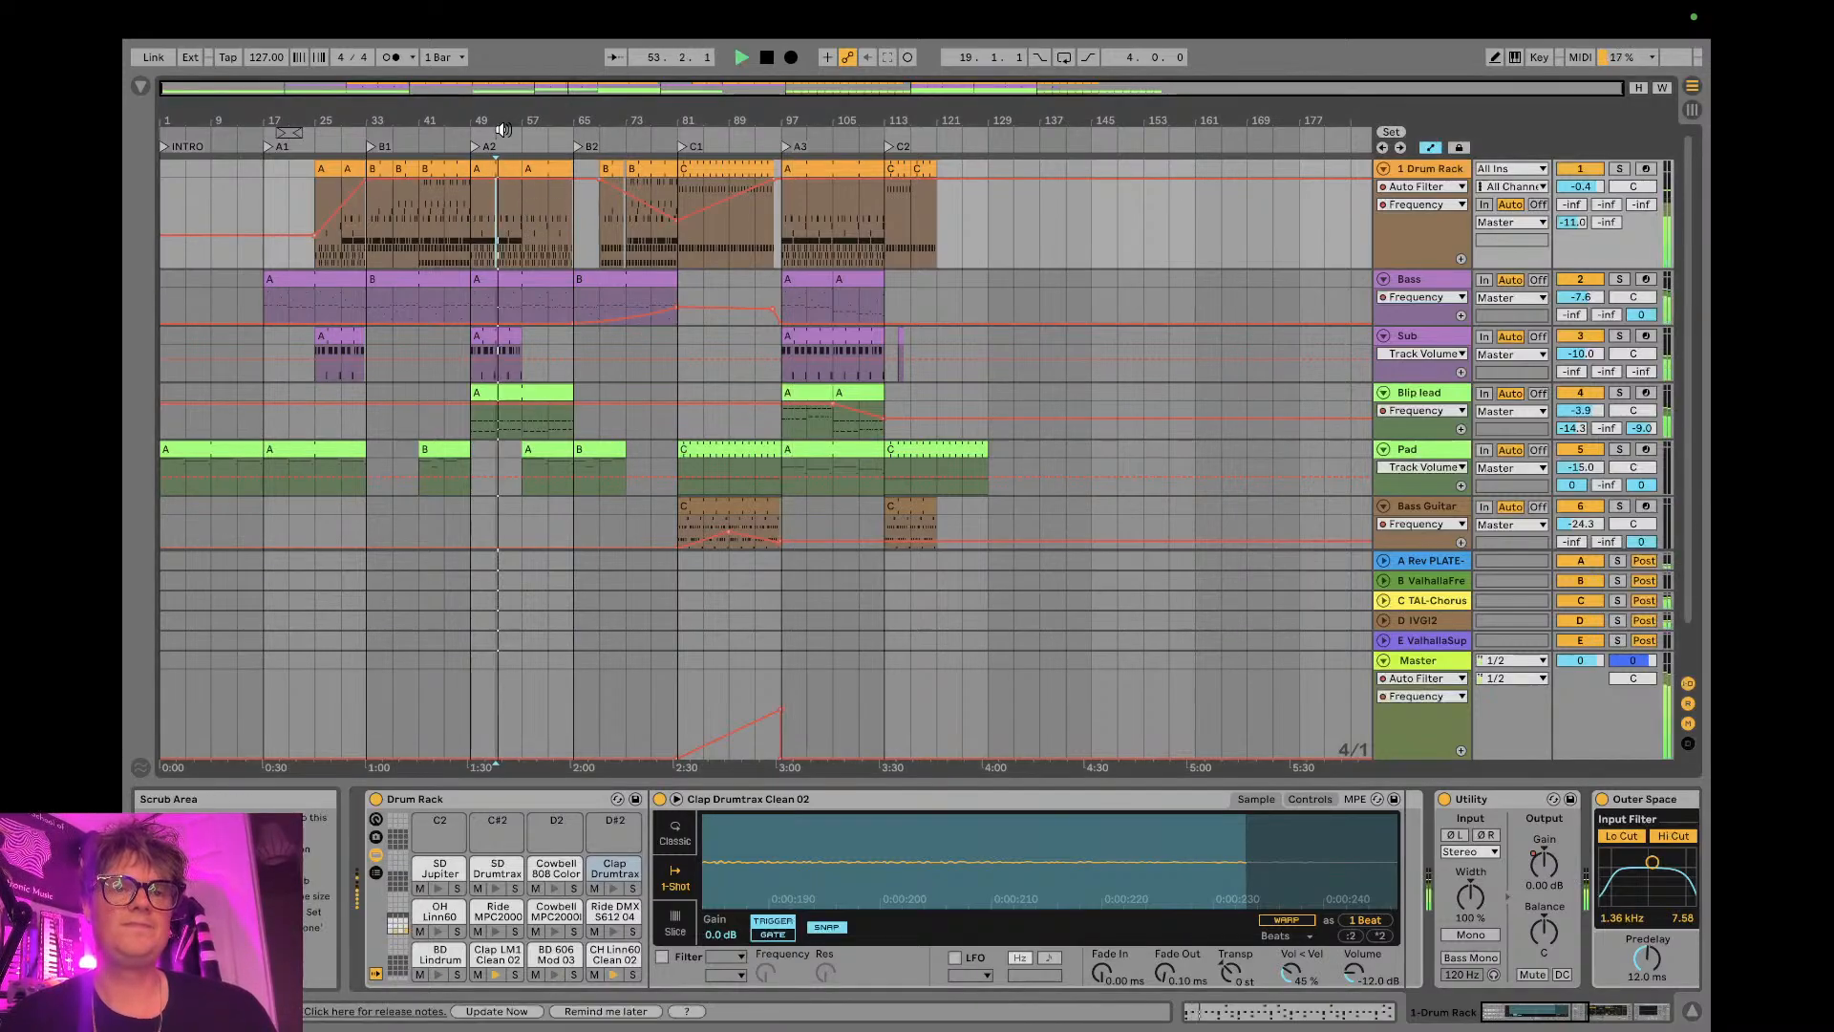
scroll(503, 131, "up", 10)
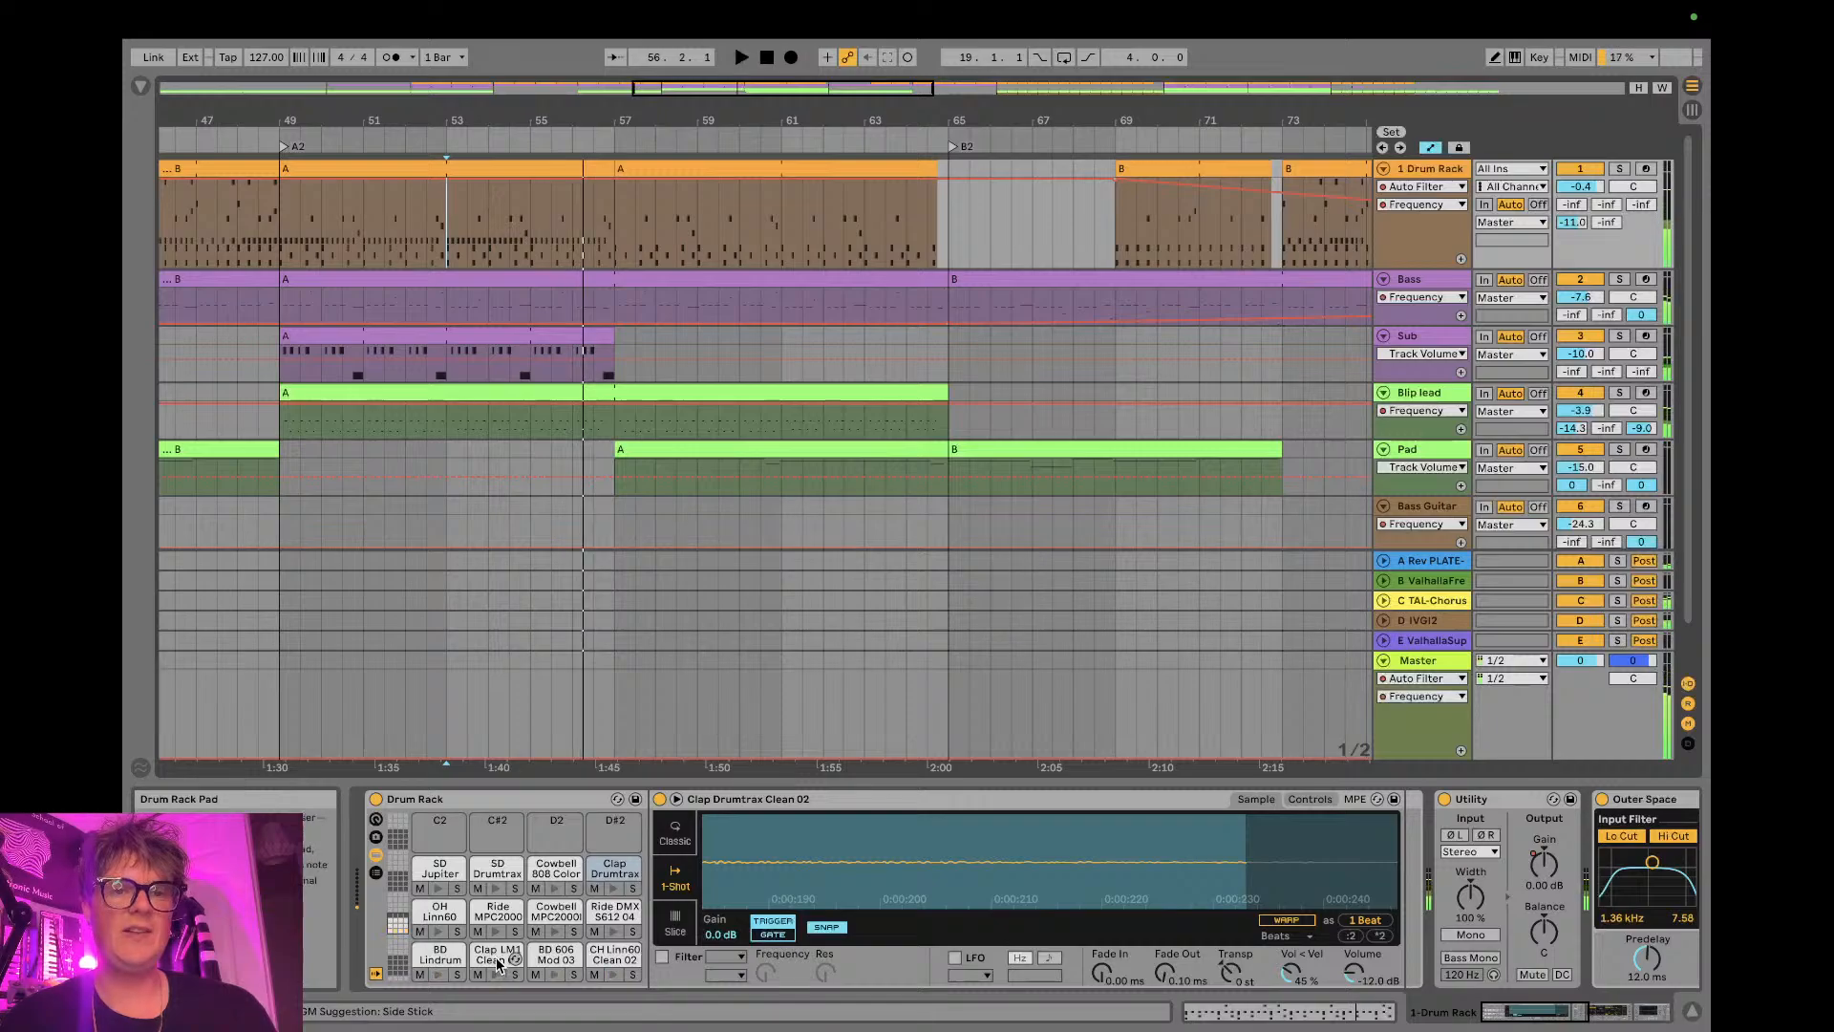
left_click(817, 241)
key("space")
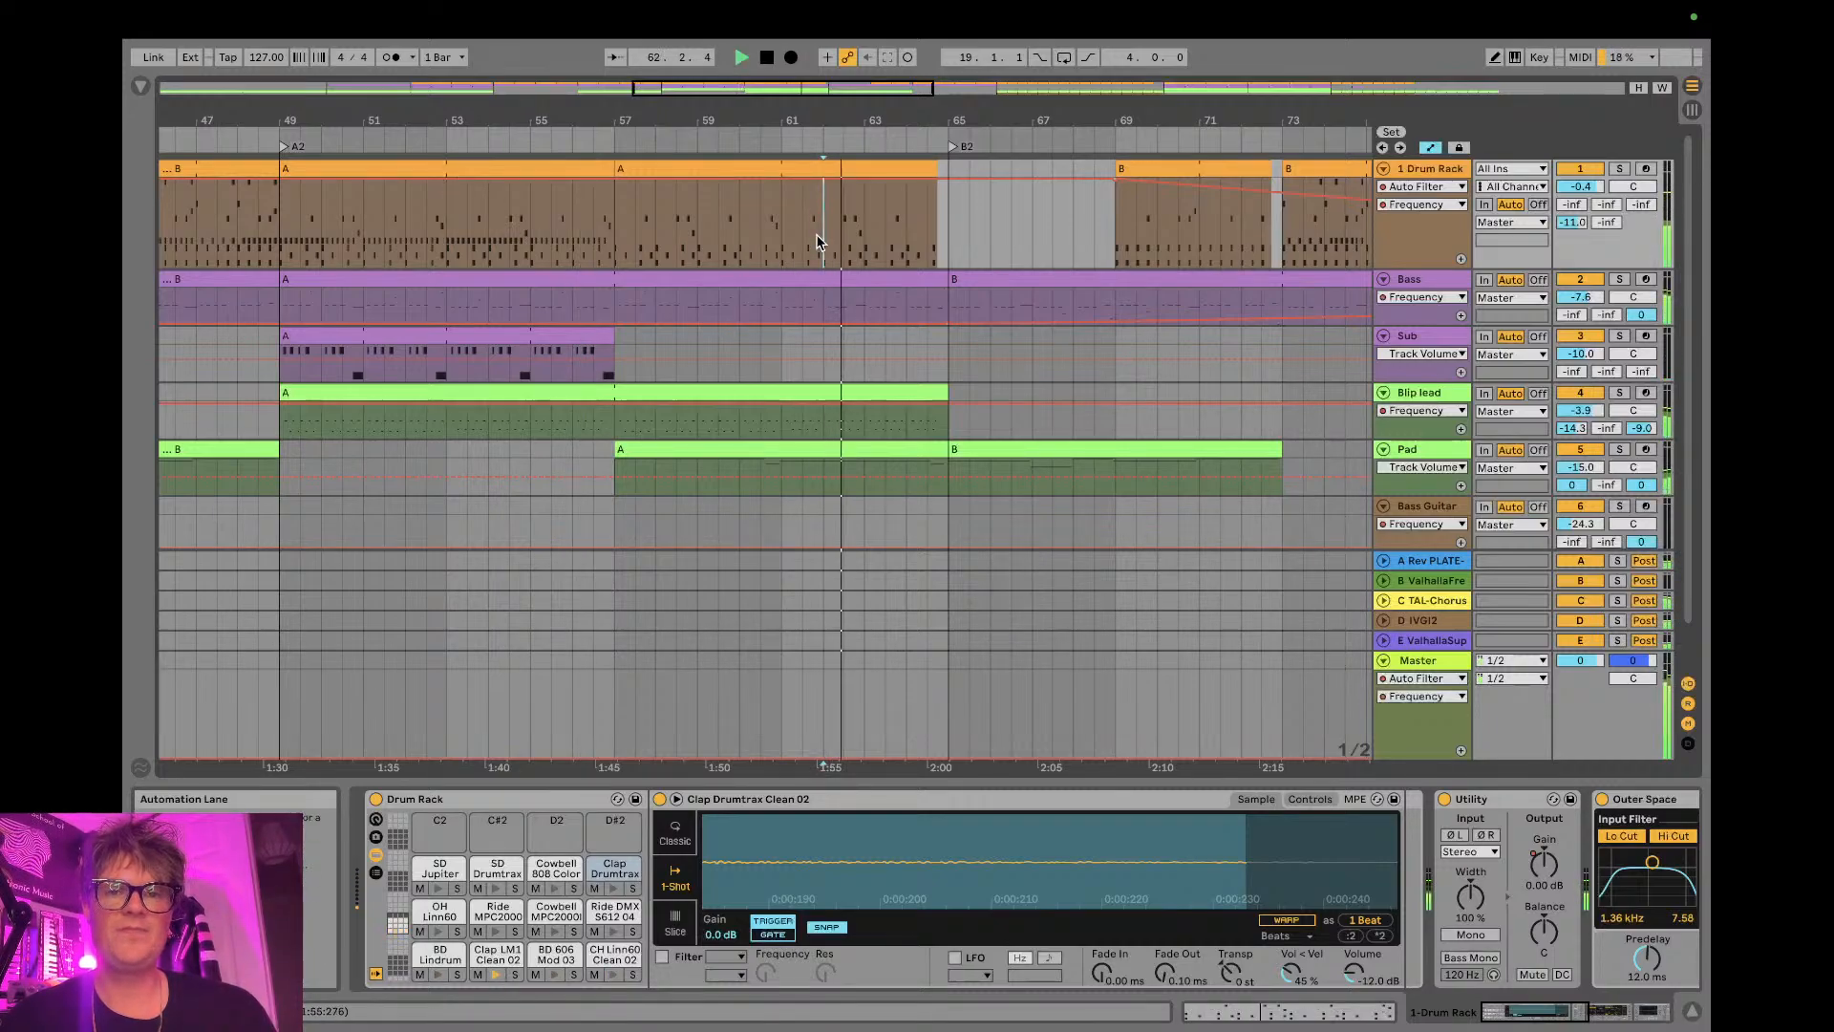
left_click_drag(909, 133, 910, 229)
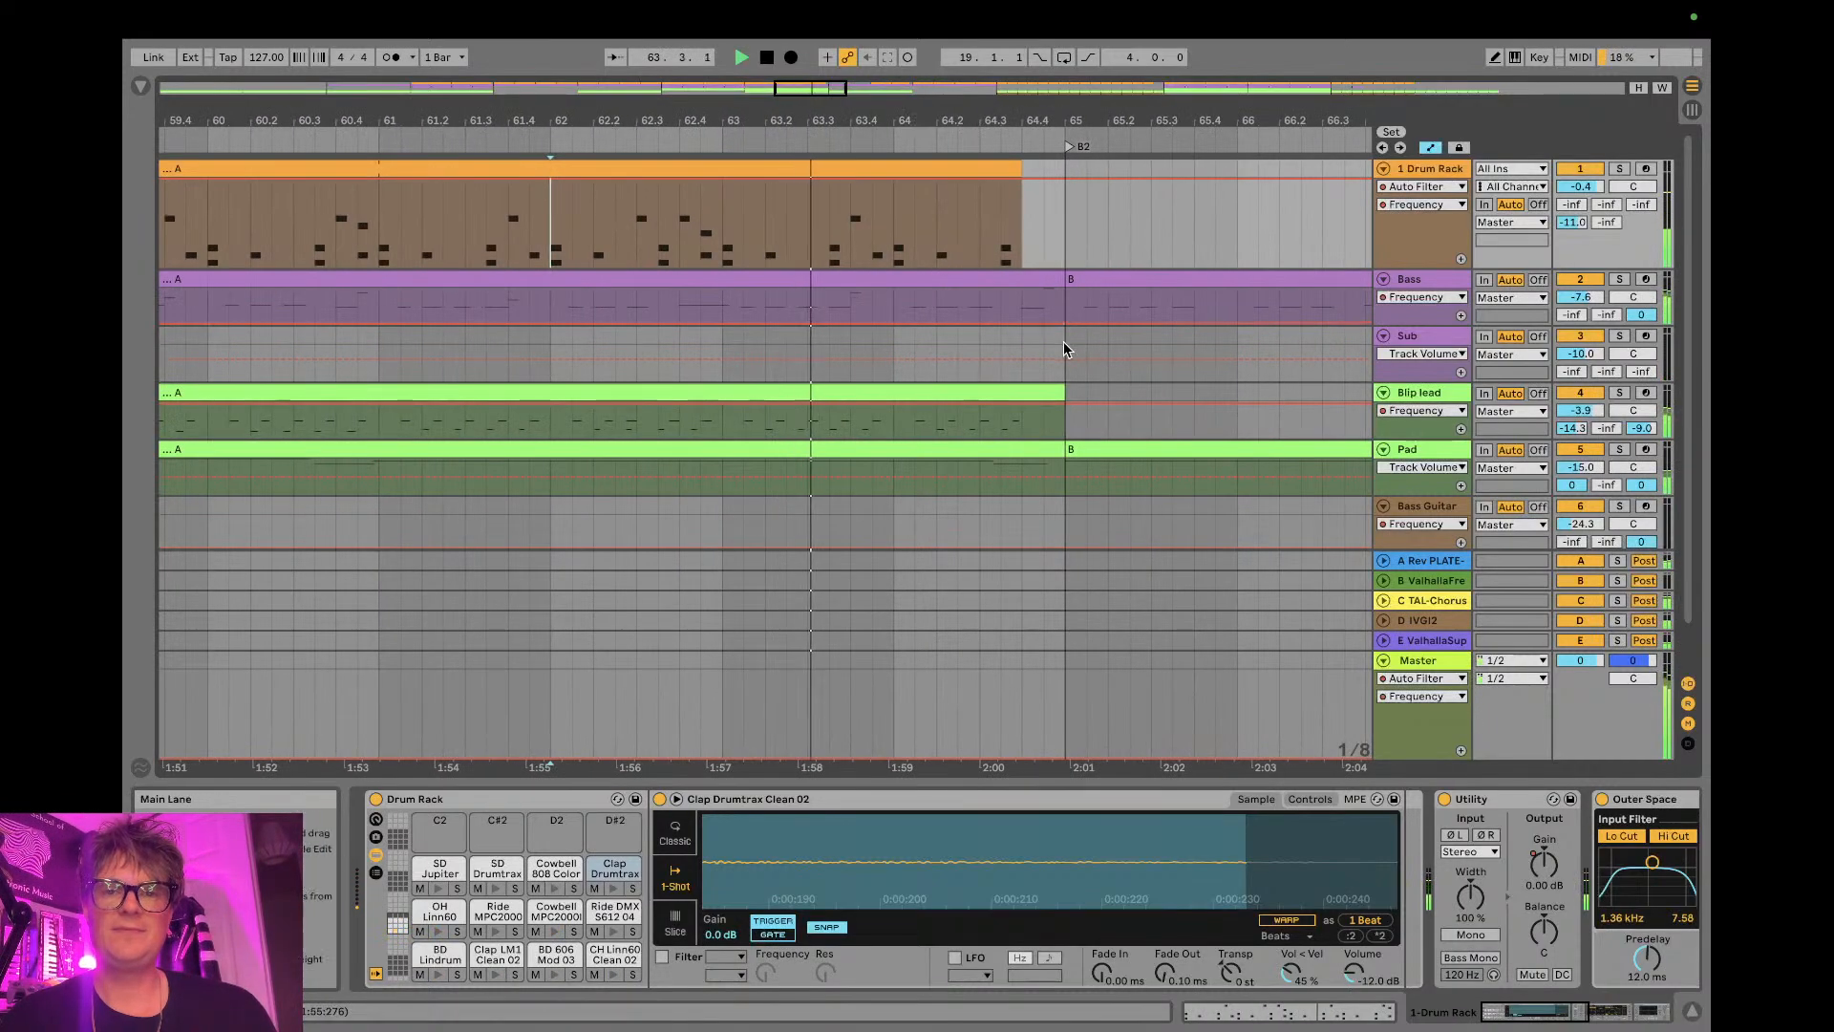
key("space")
- Enlarge the 1 Drum Rack track and show the automation lane for its Outer Space Dry/Wet
left_click_drag(1389, 269, 1390, 373)
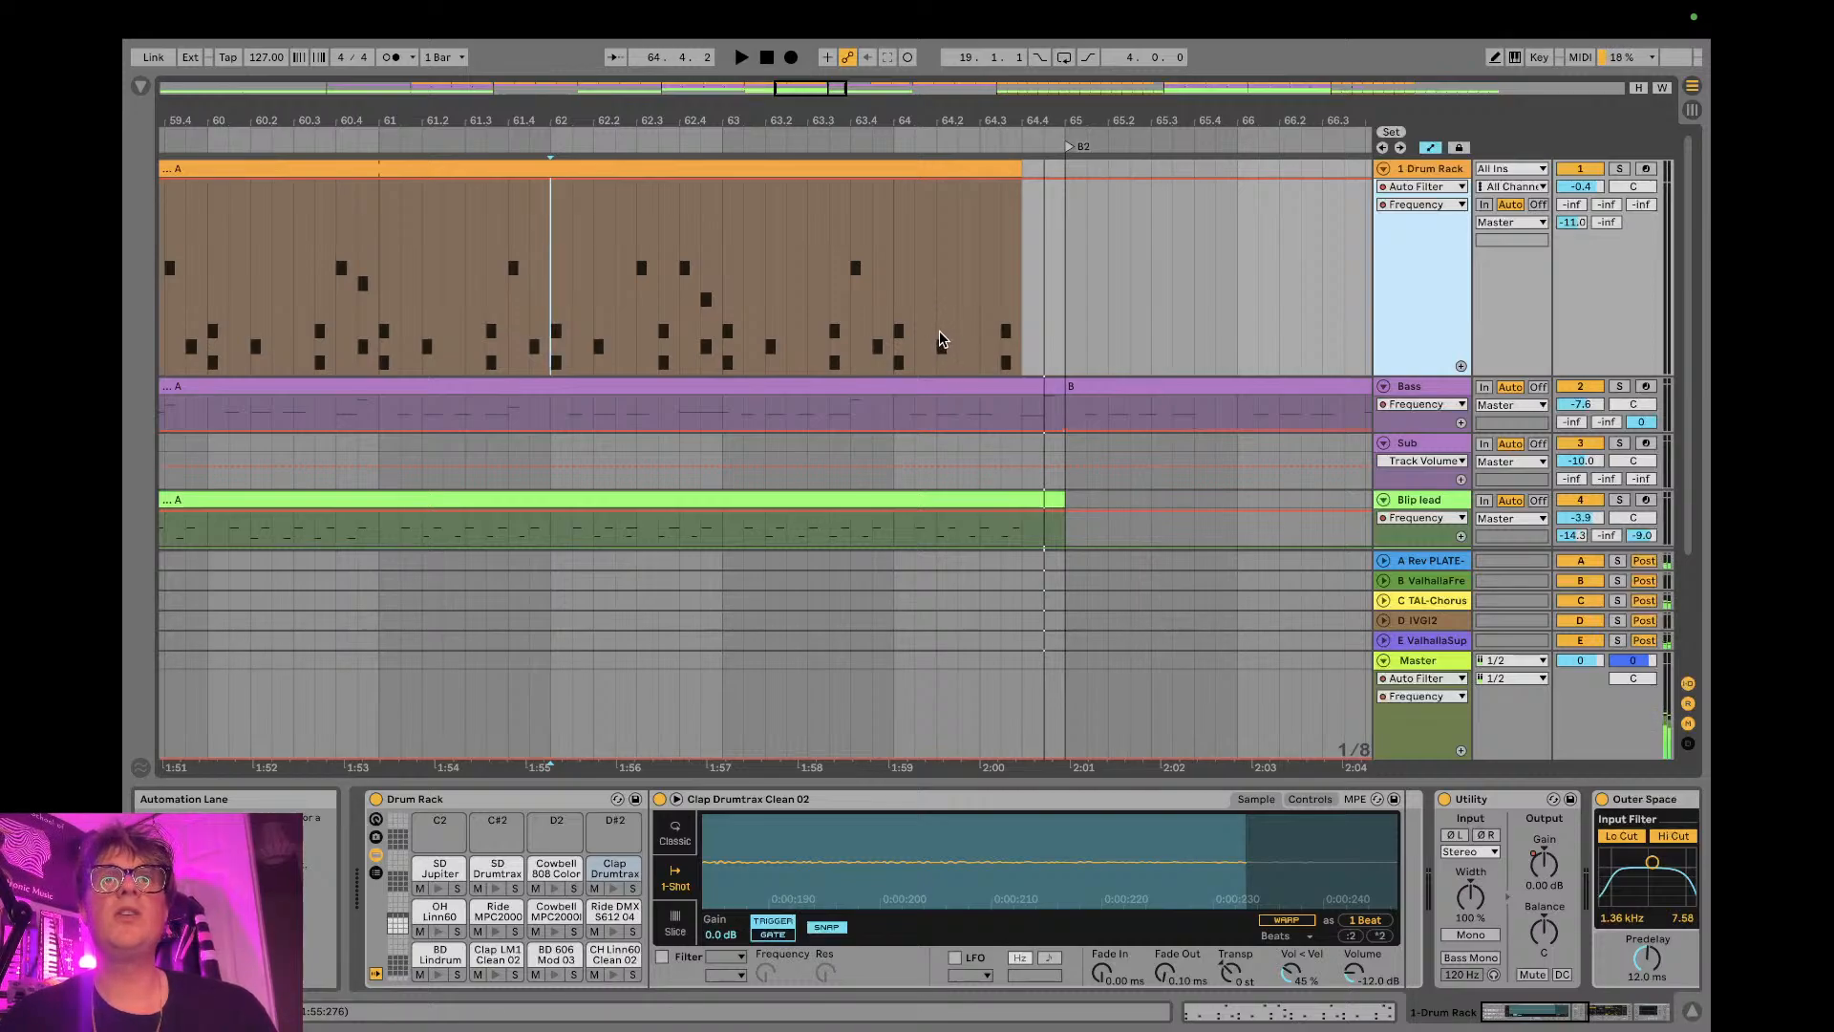
left_click(1427, 171)
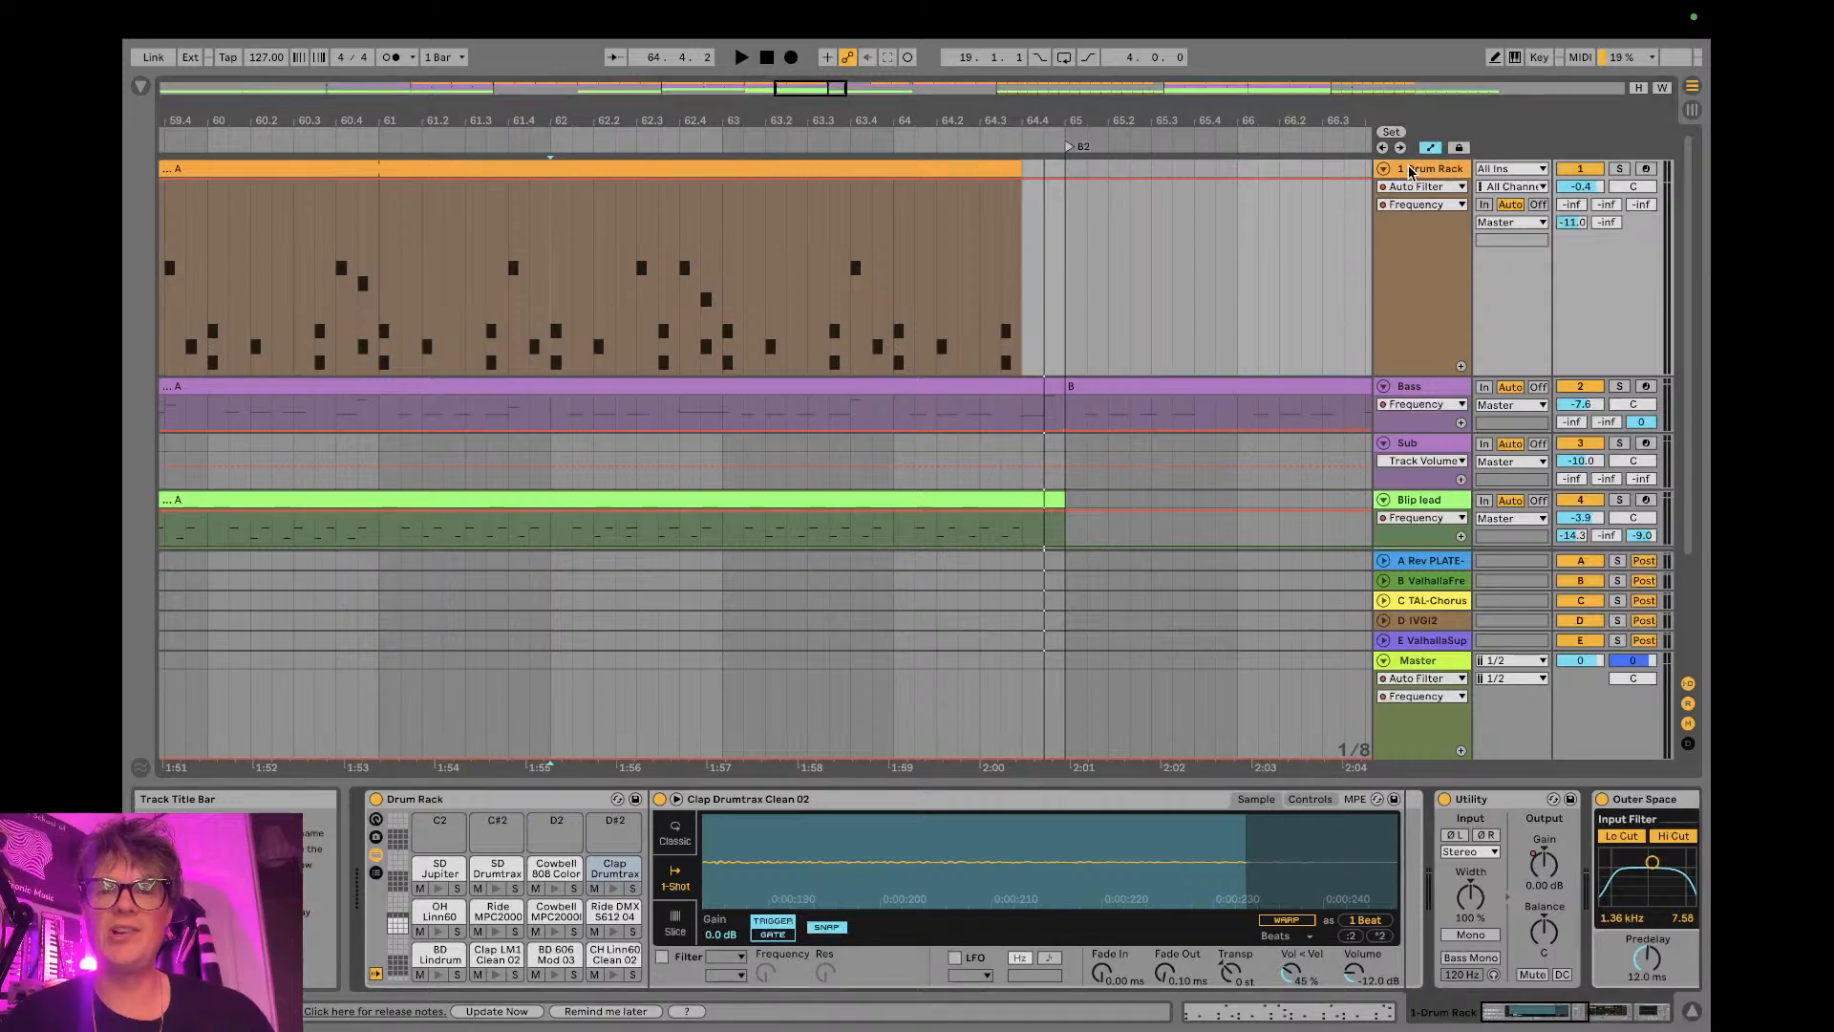
scroll(726, 945, "right", 10)
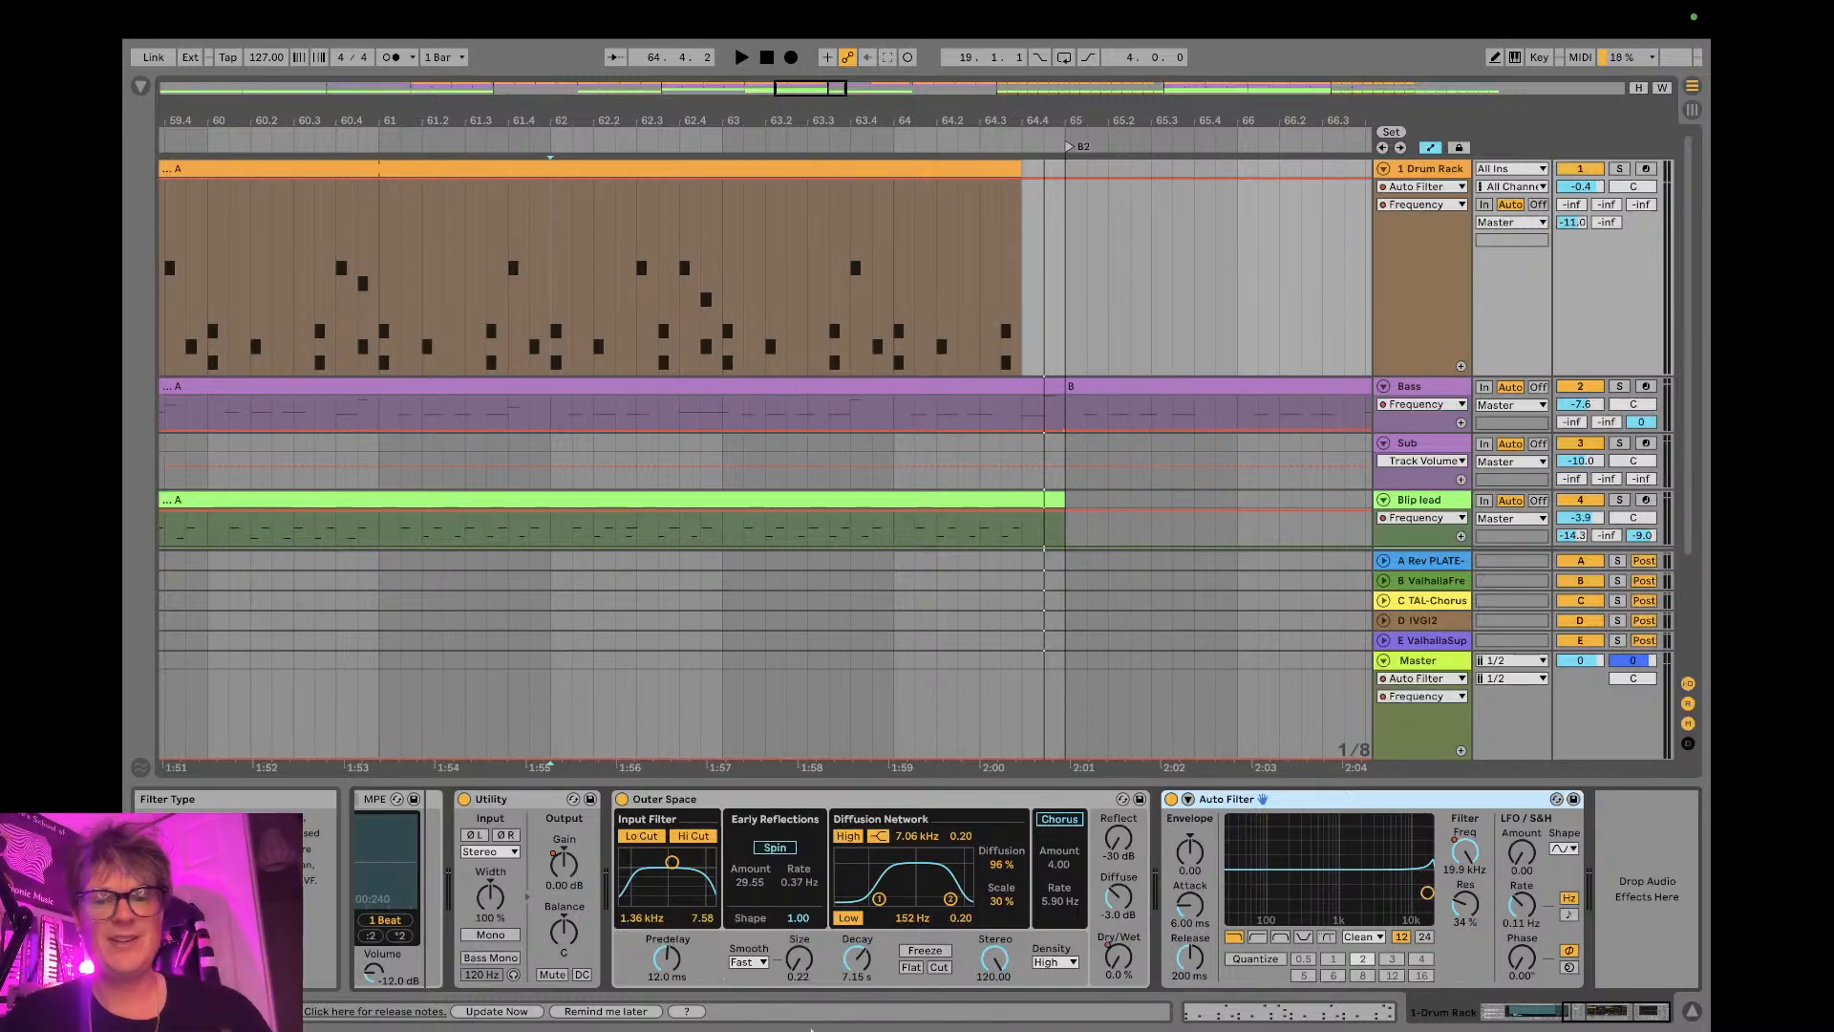
left_click(1120, 958)
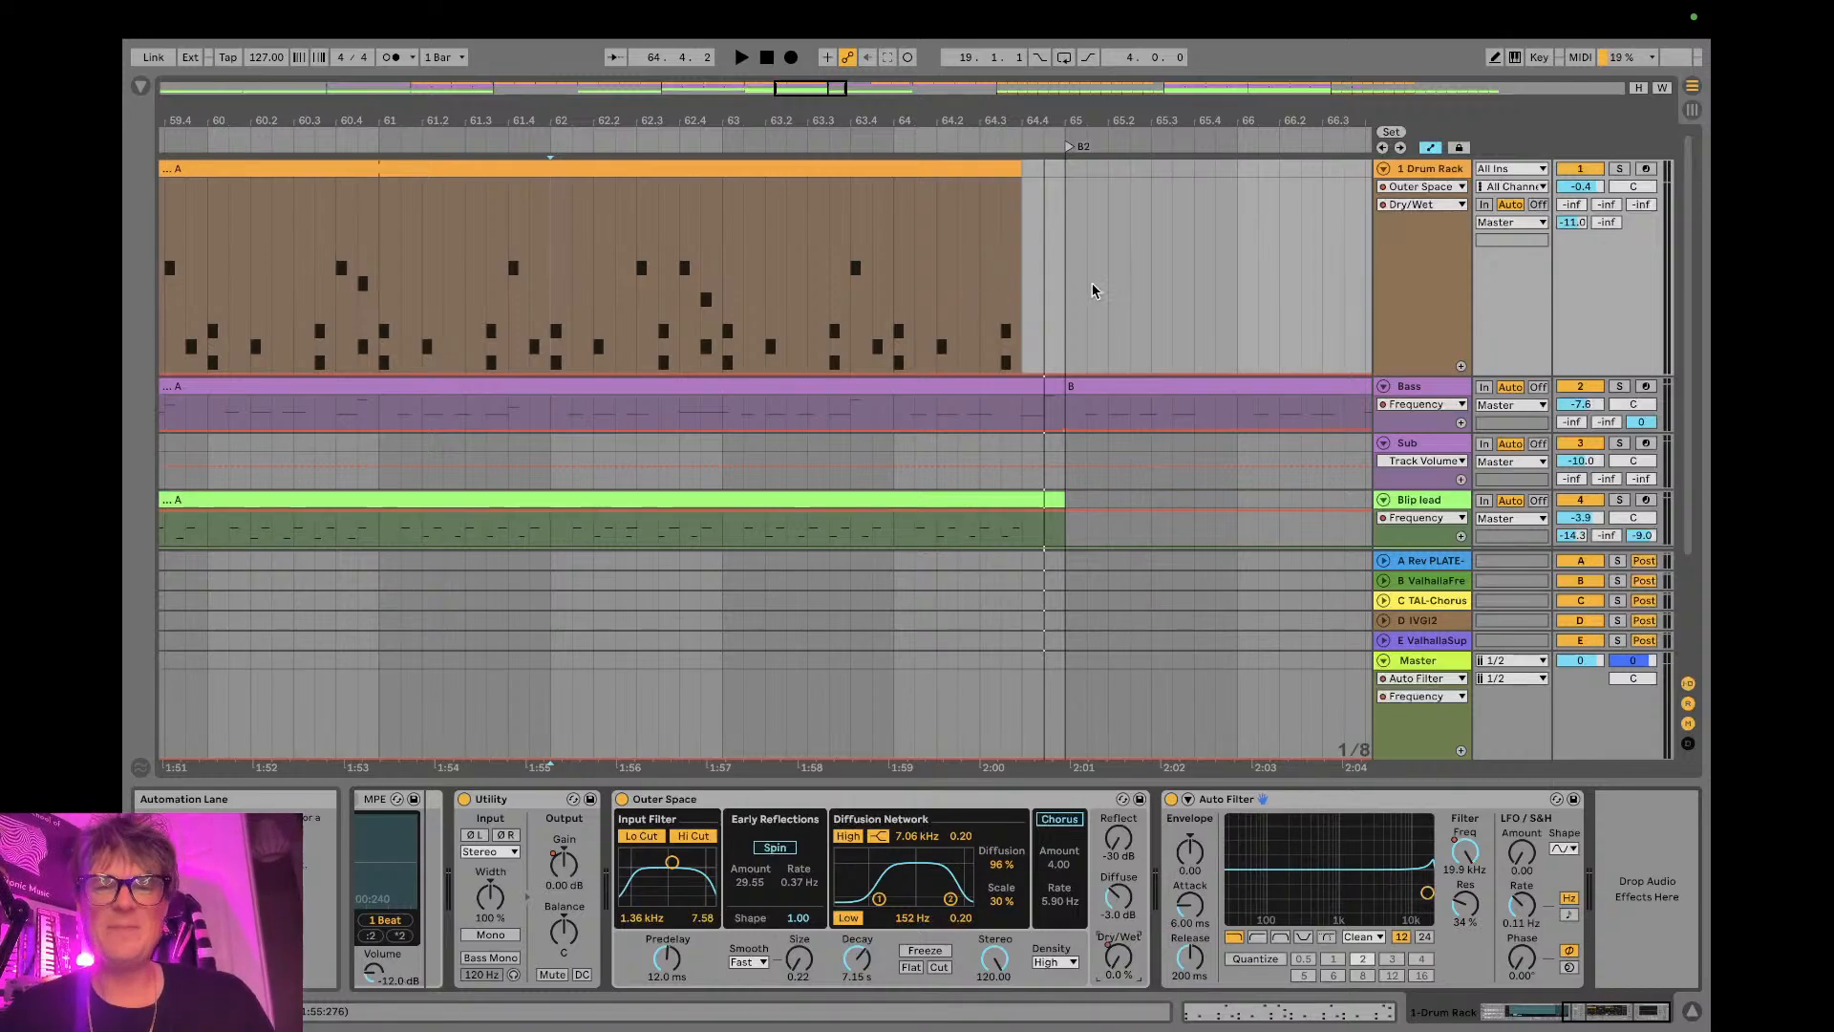
- Draw a short Outer Space Dry/Wet automation burst of about 92% around beat 64.2 on the drum track, and leave Draw Mode
key("b")
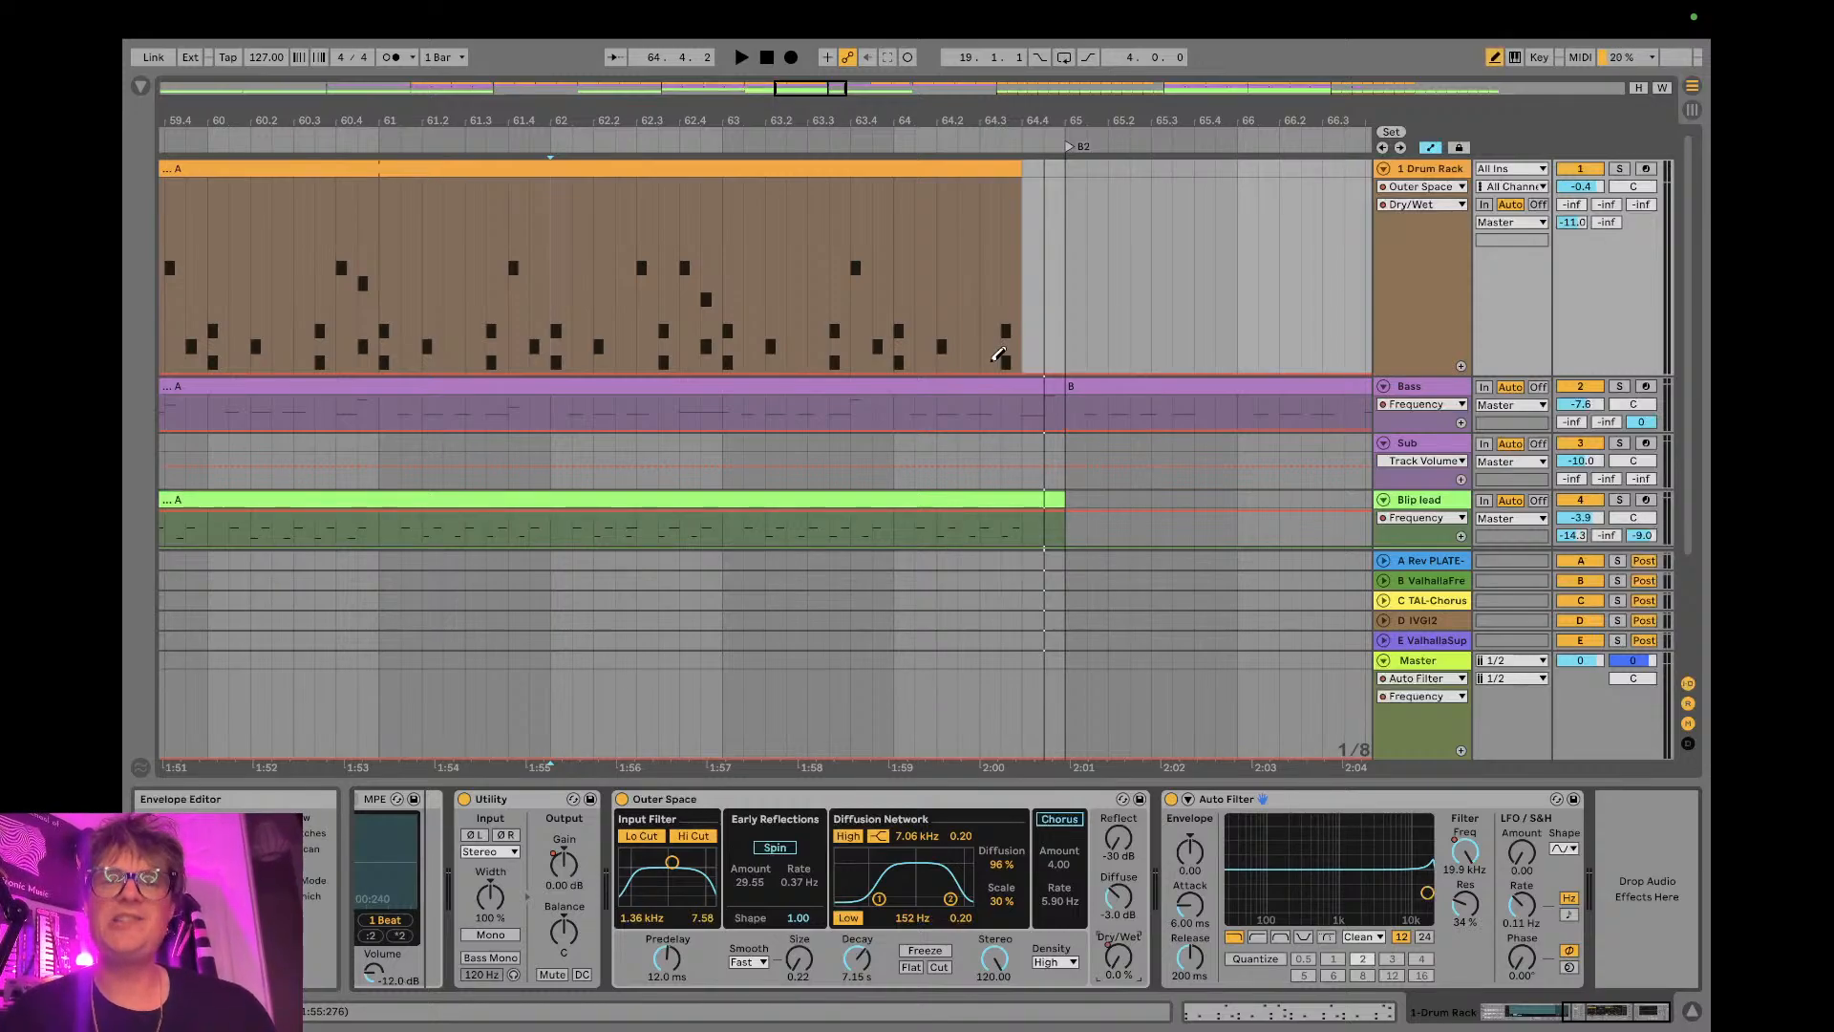
mouse_move(939, 354)
left_mouse_down()
mouse_move(960, 176)
mouse_move(937, 186)
left_mouse_up()
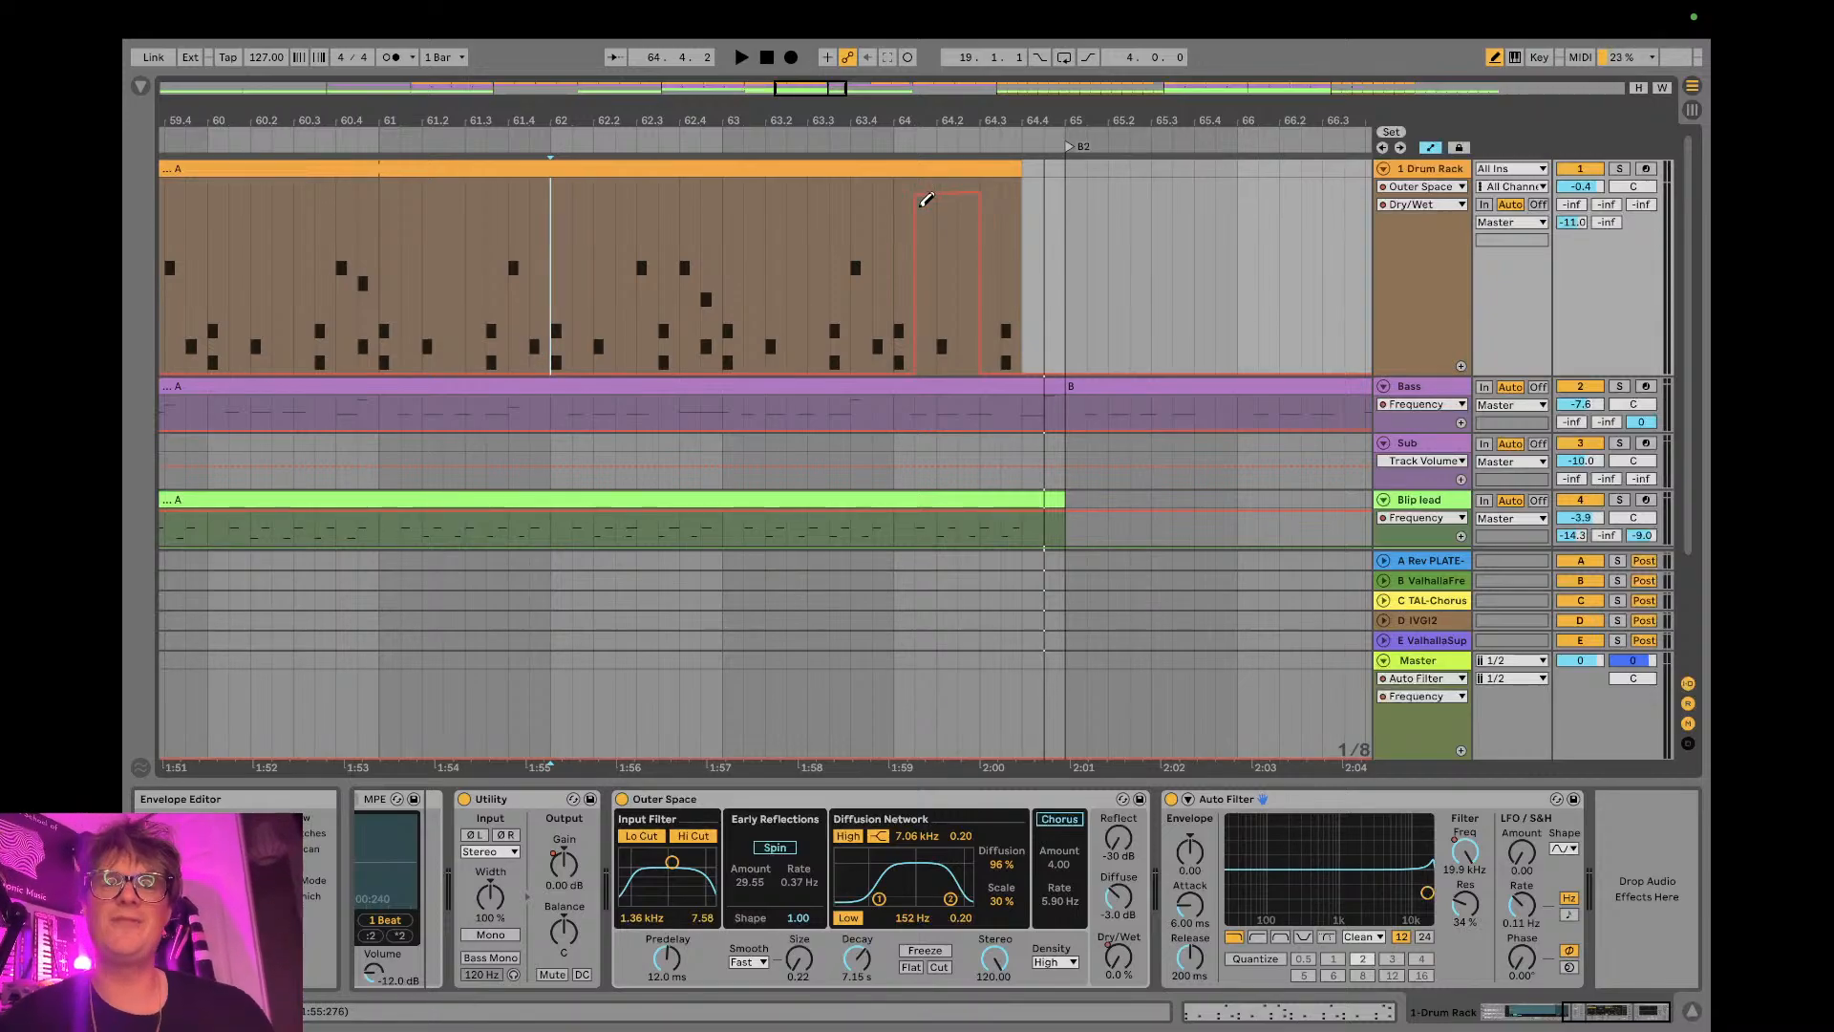
key("b")
- Solo the 1 Drum Rack track and audition the reverb burst at the end of A2, including a pass from bar 63.2
left_click(765, 262)
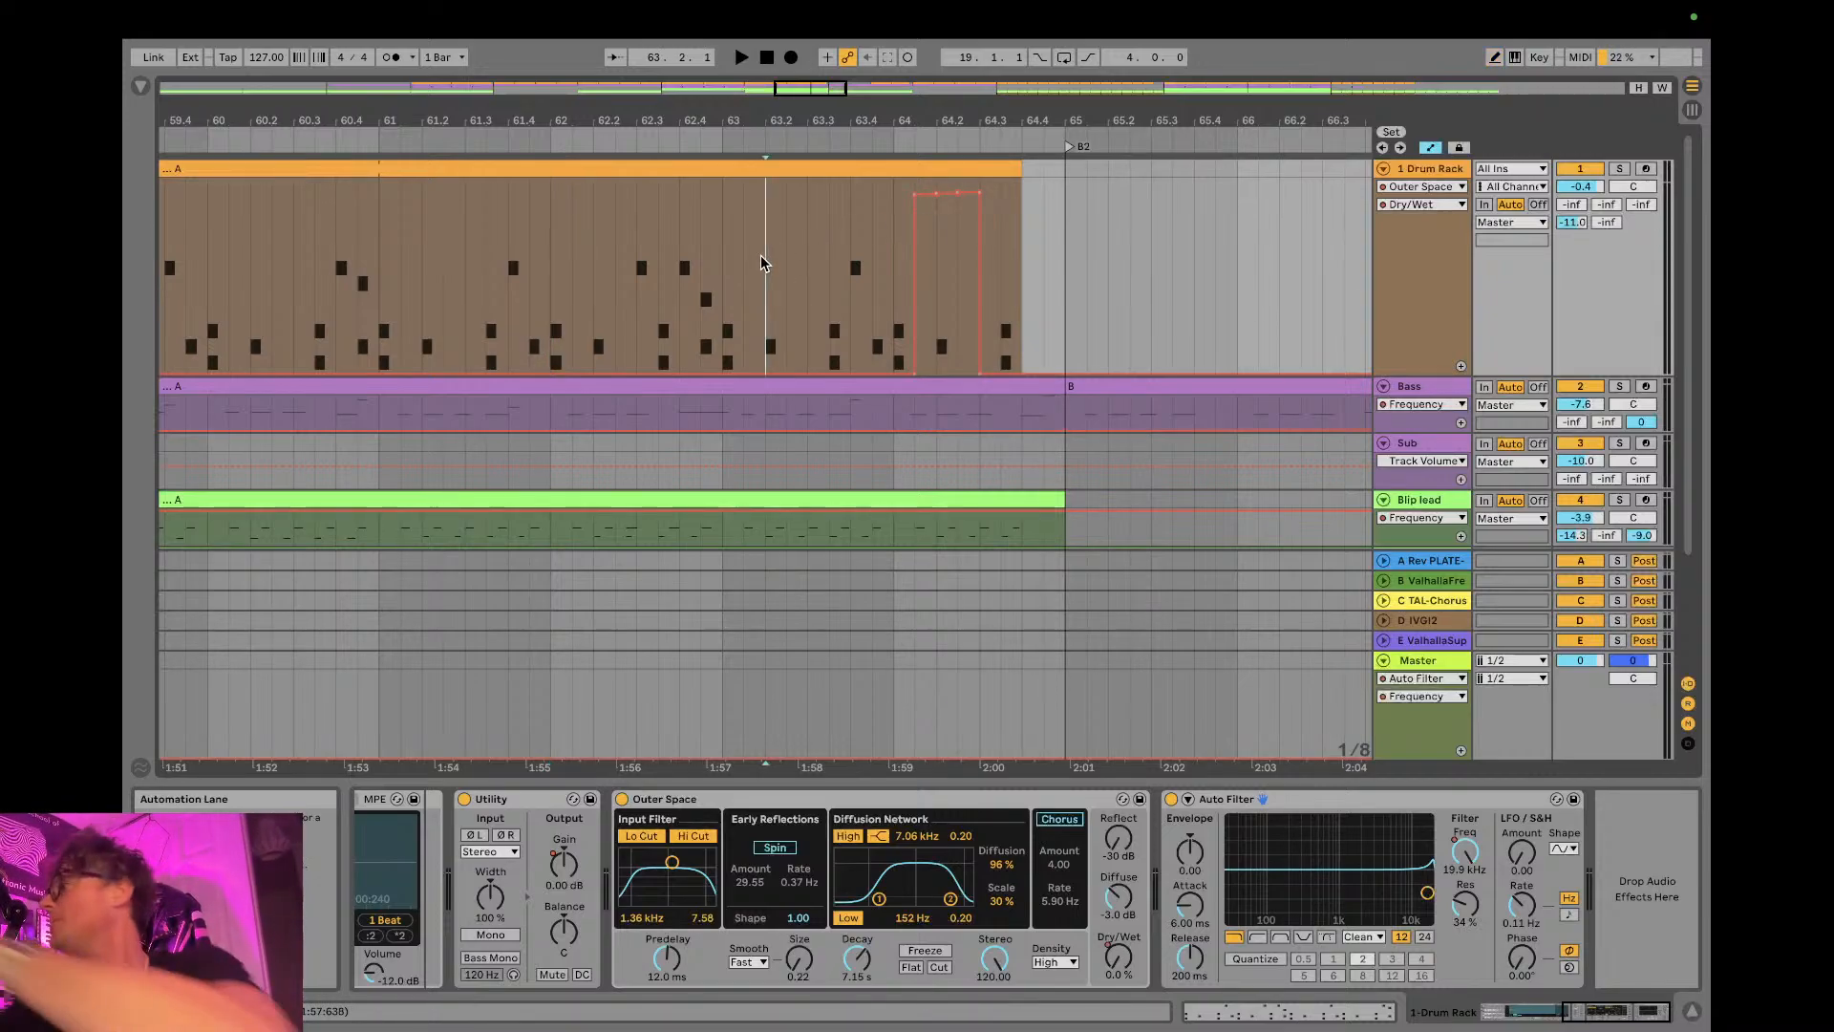
left_click(1619, 169)
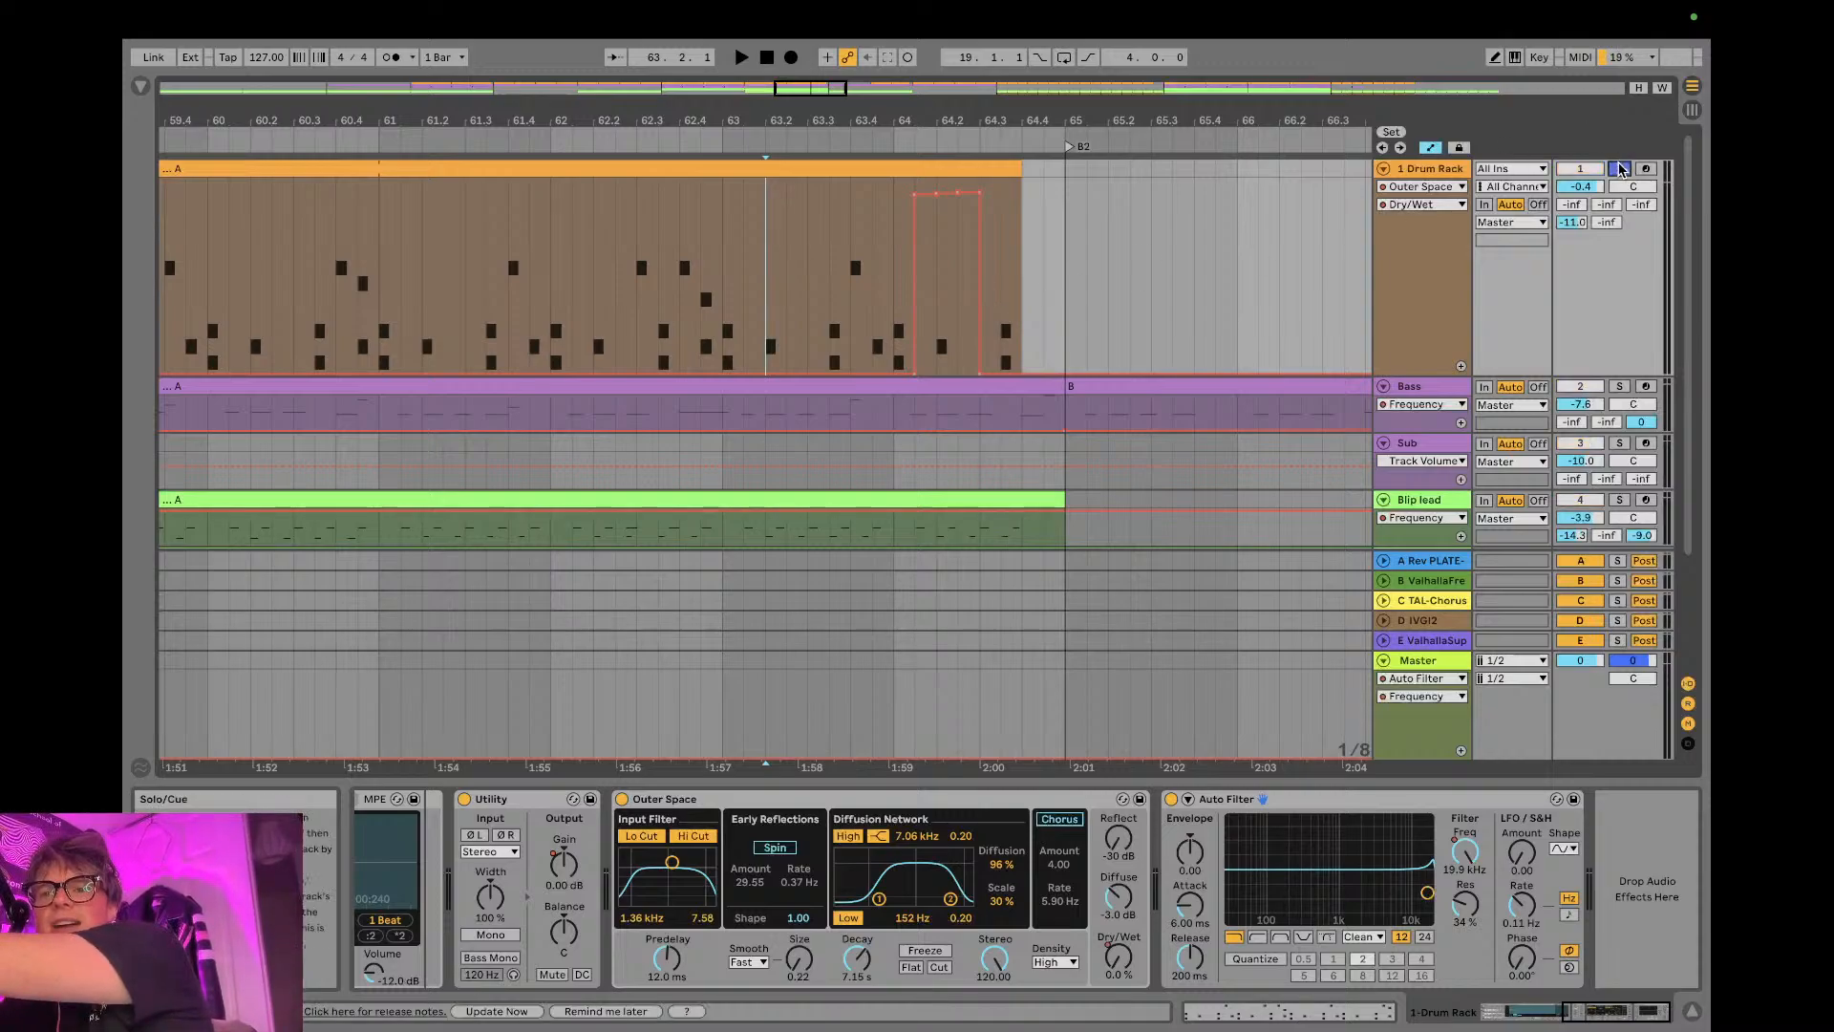
left_click(852, 267)
key("space")
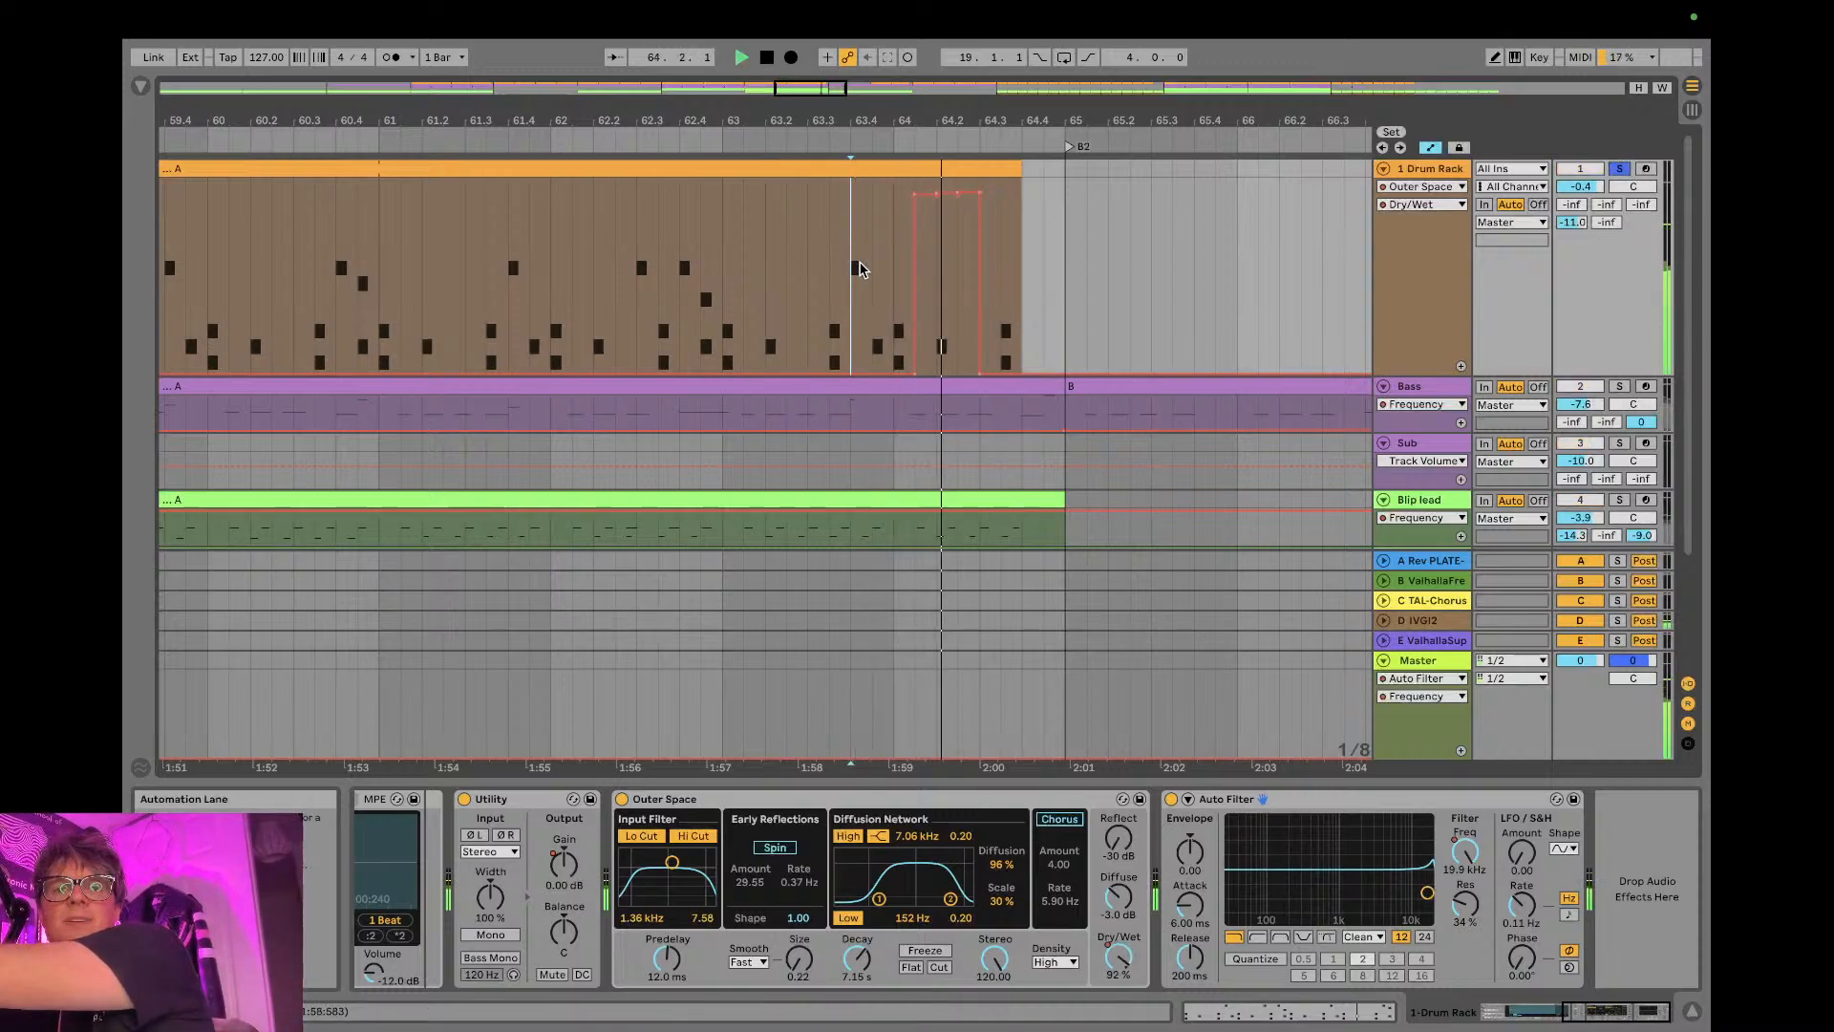
key("space")
left_click(767, 311)
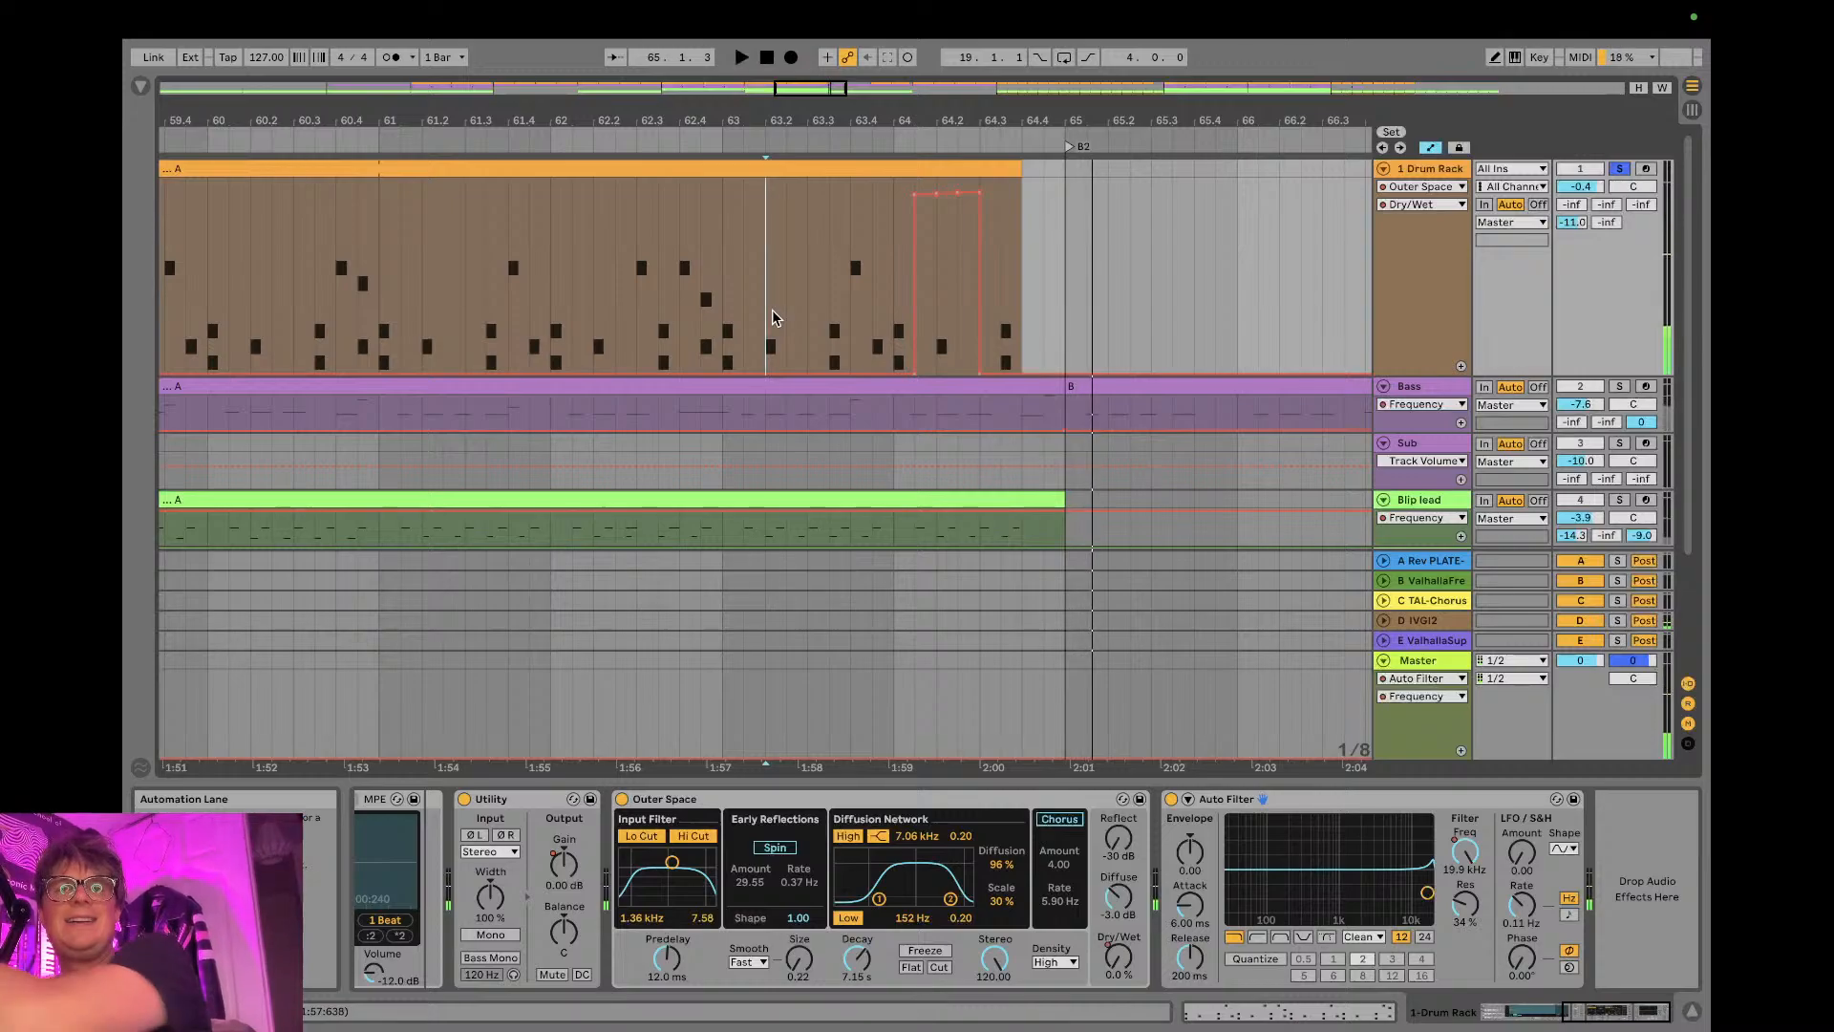
key("space")
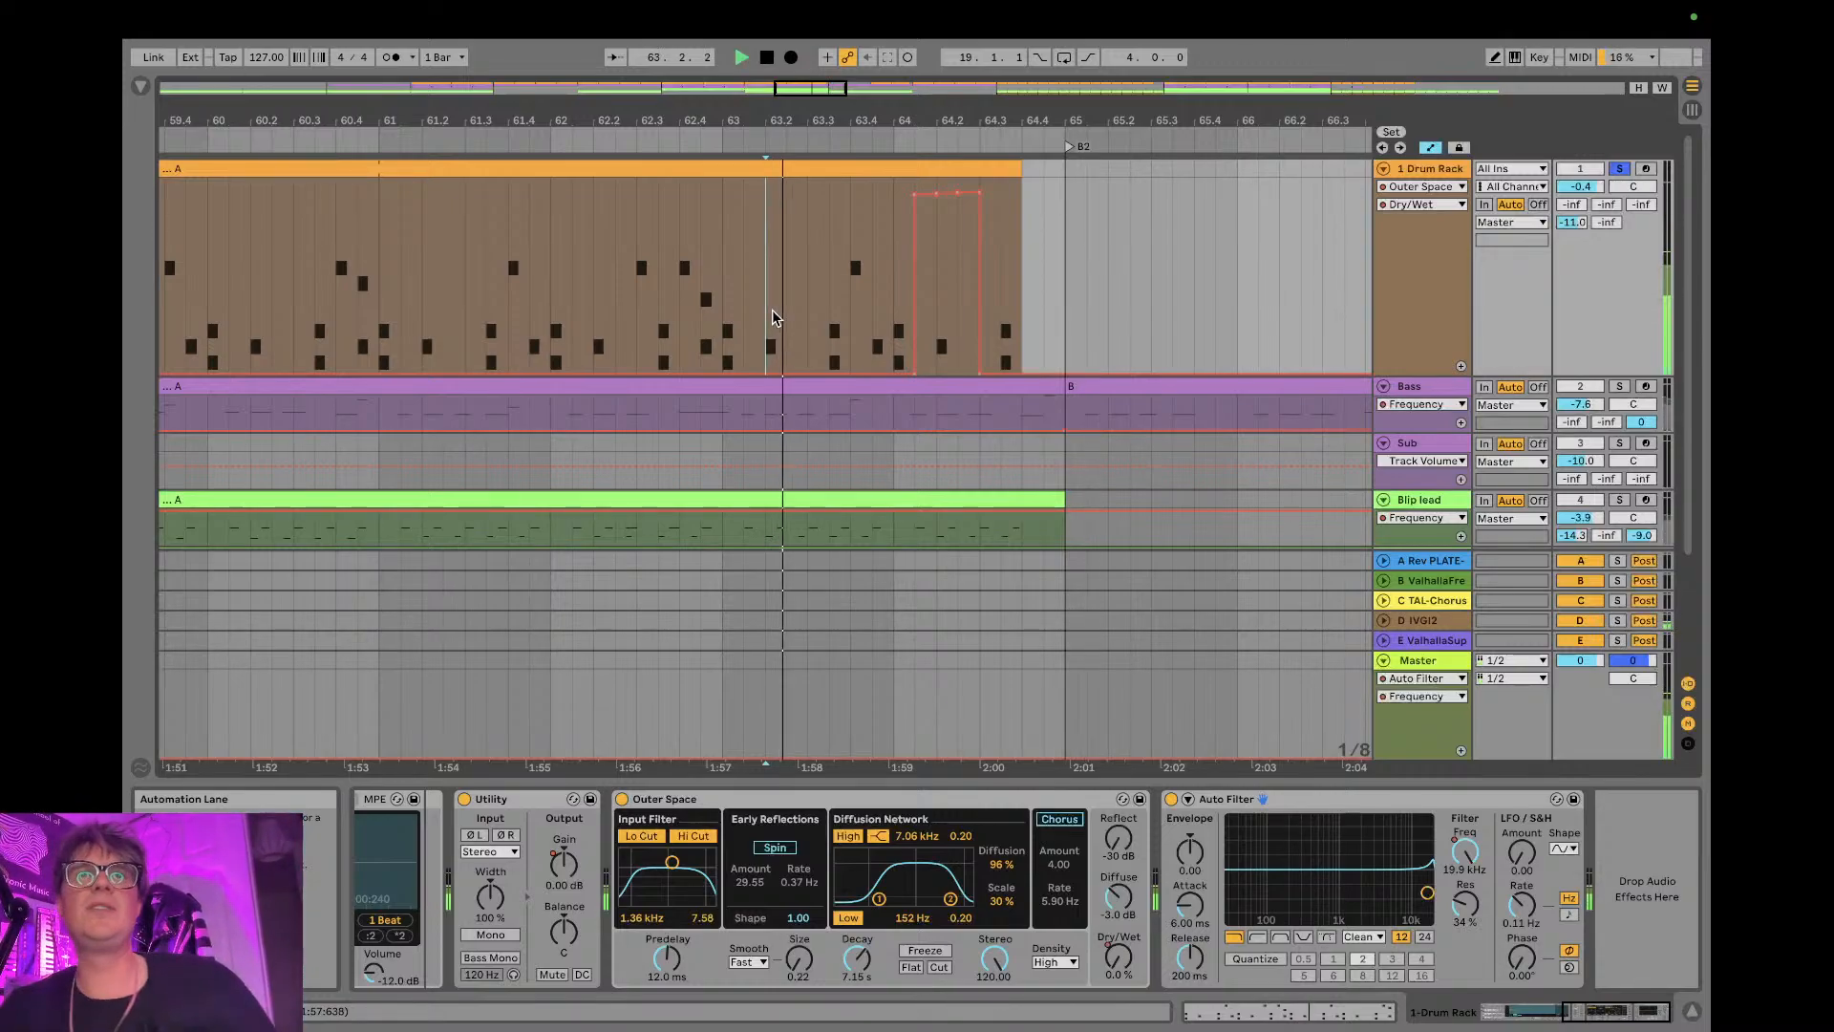
key("space")
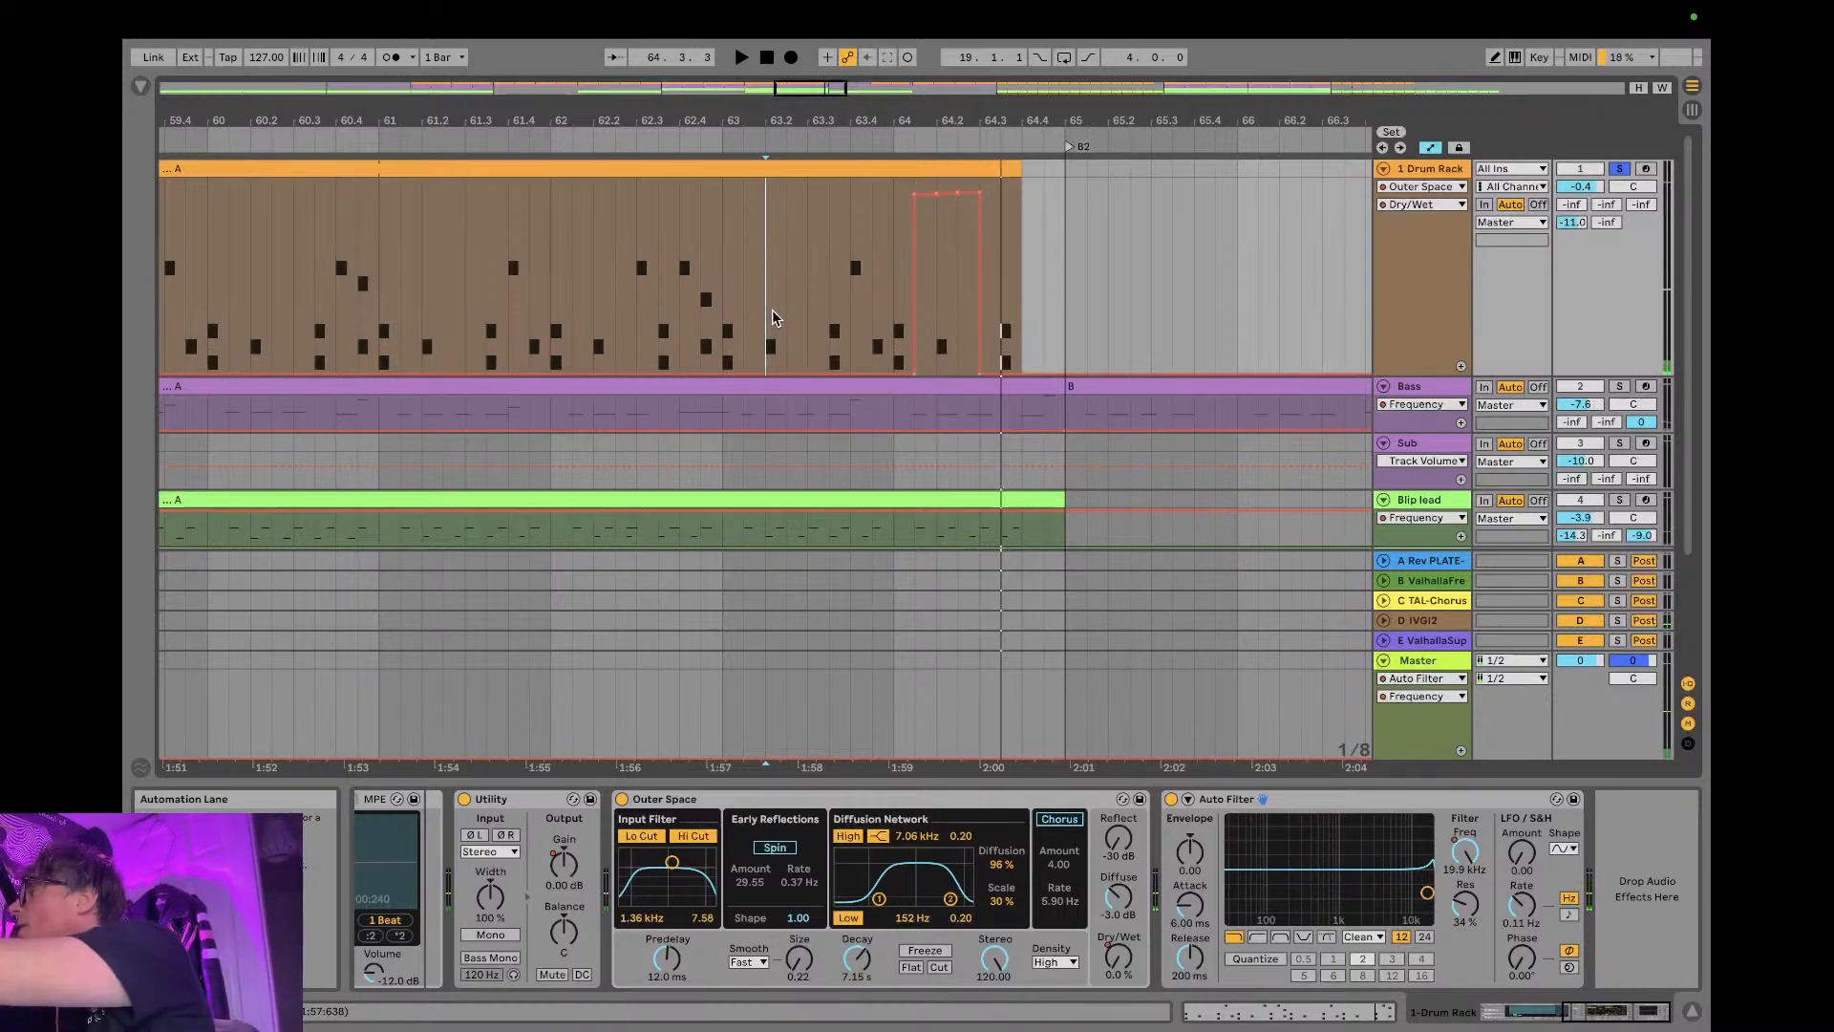
- Unsolo the 1 Drum Rack track and audition the reverb burst in the full mix from beat 62.2 into B2
left_click(1620, 172)
left_click(592, 290)
key("space")
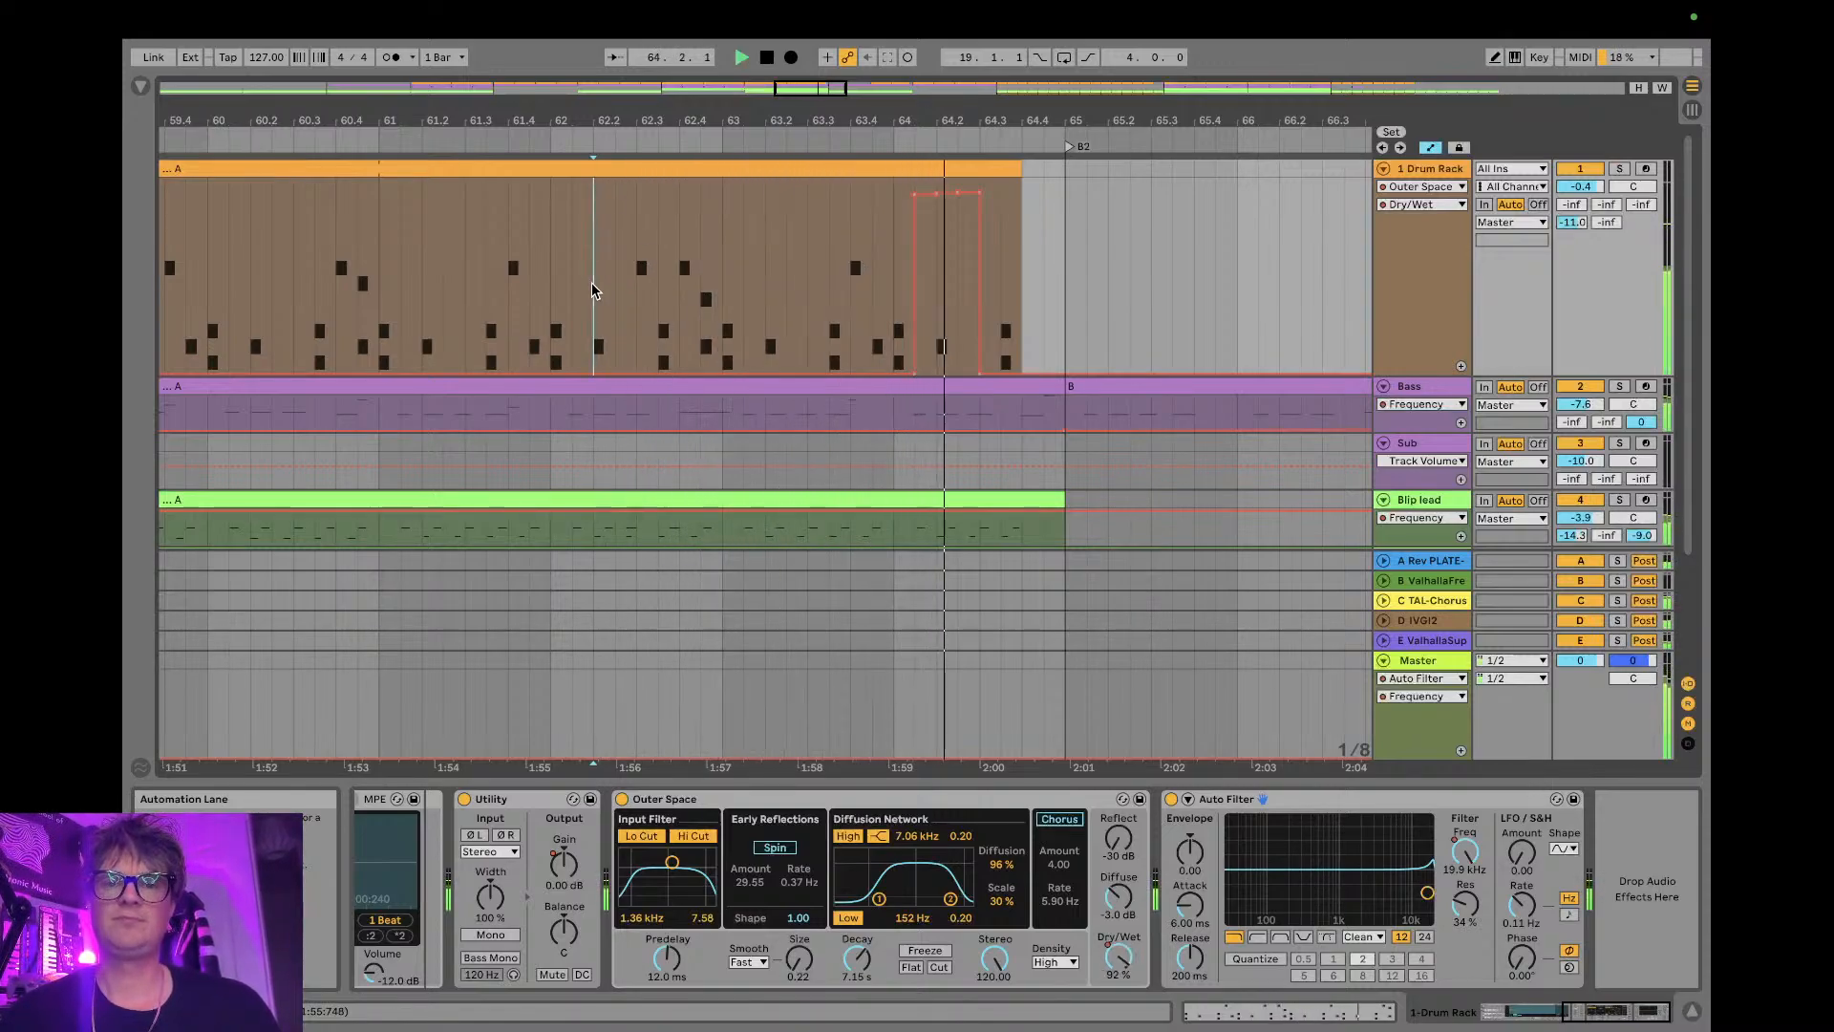
key("space")
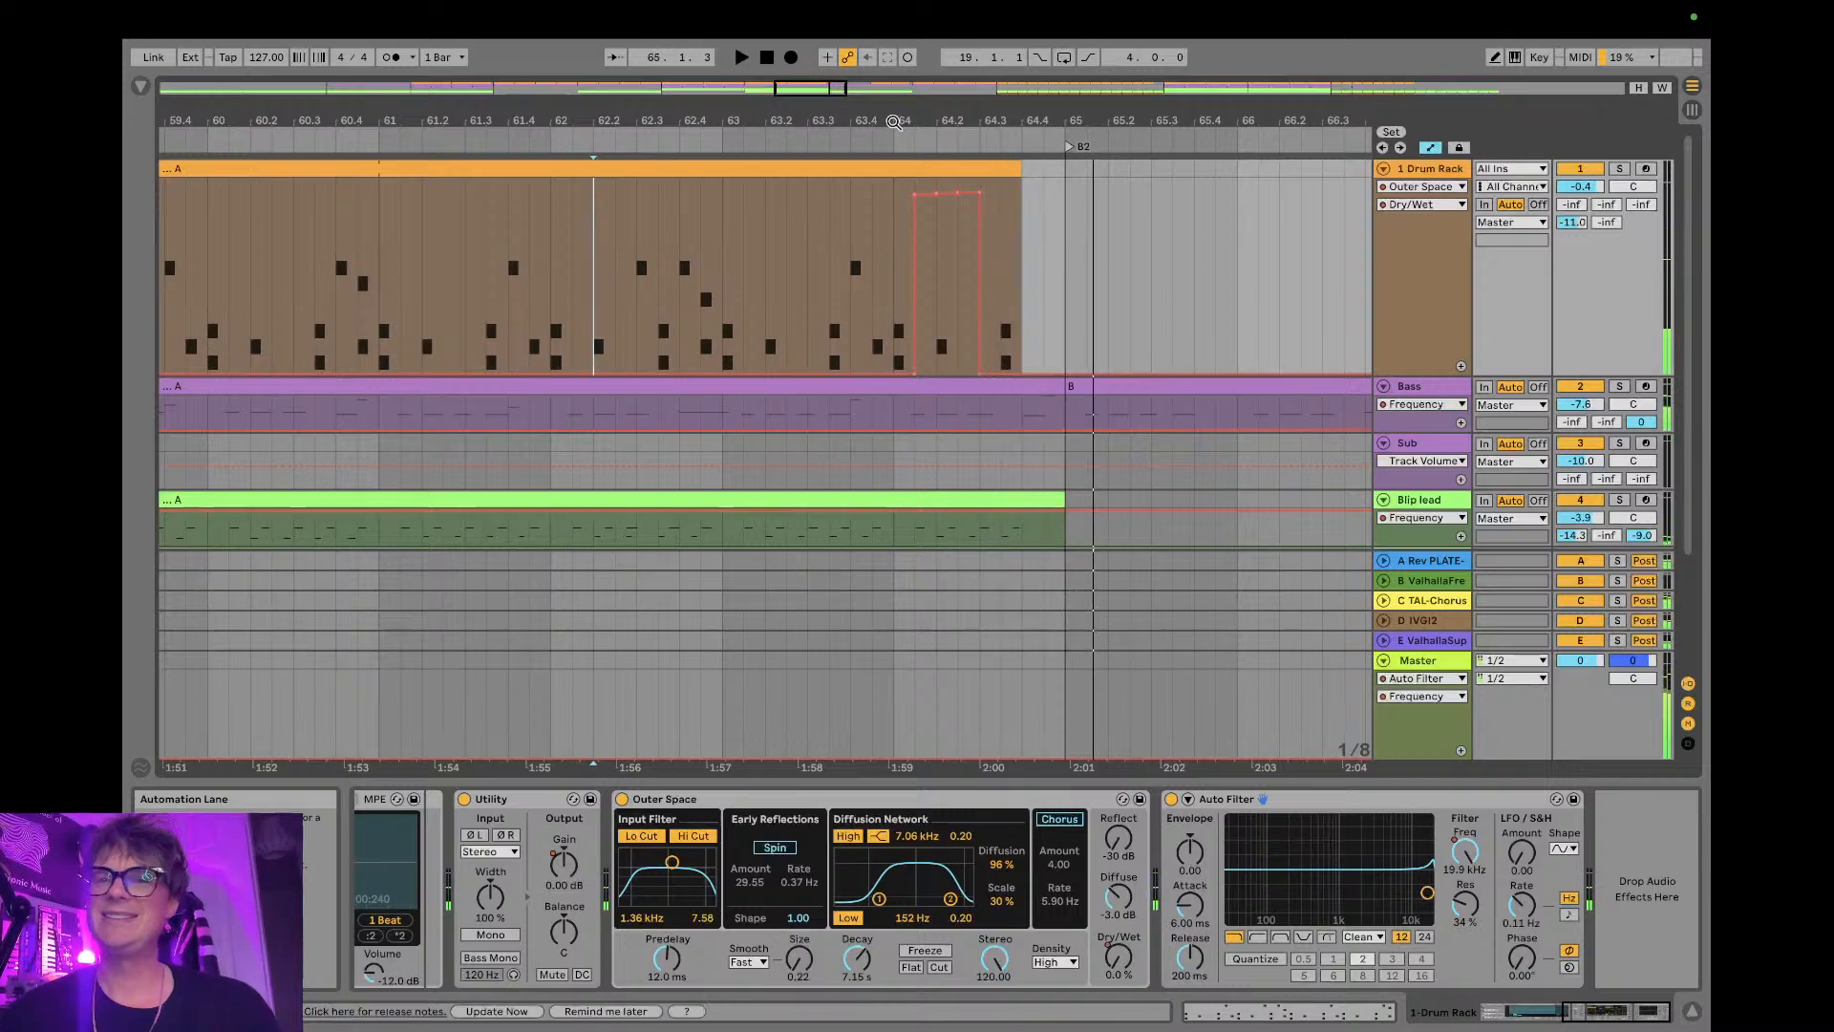
- Fold the 1 Drum Rack track in the zoomed-out arrangement
left_click_drag(929, 112, 926, 64)
left_click(1383, 168)
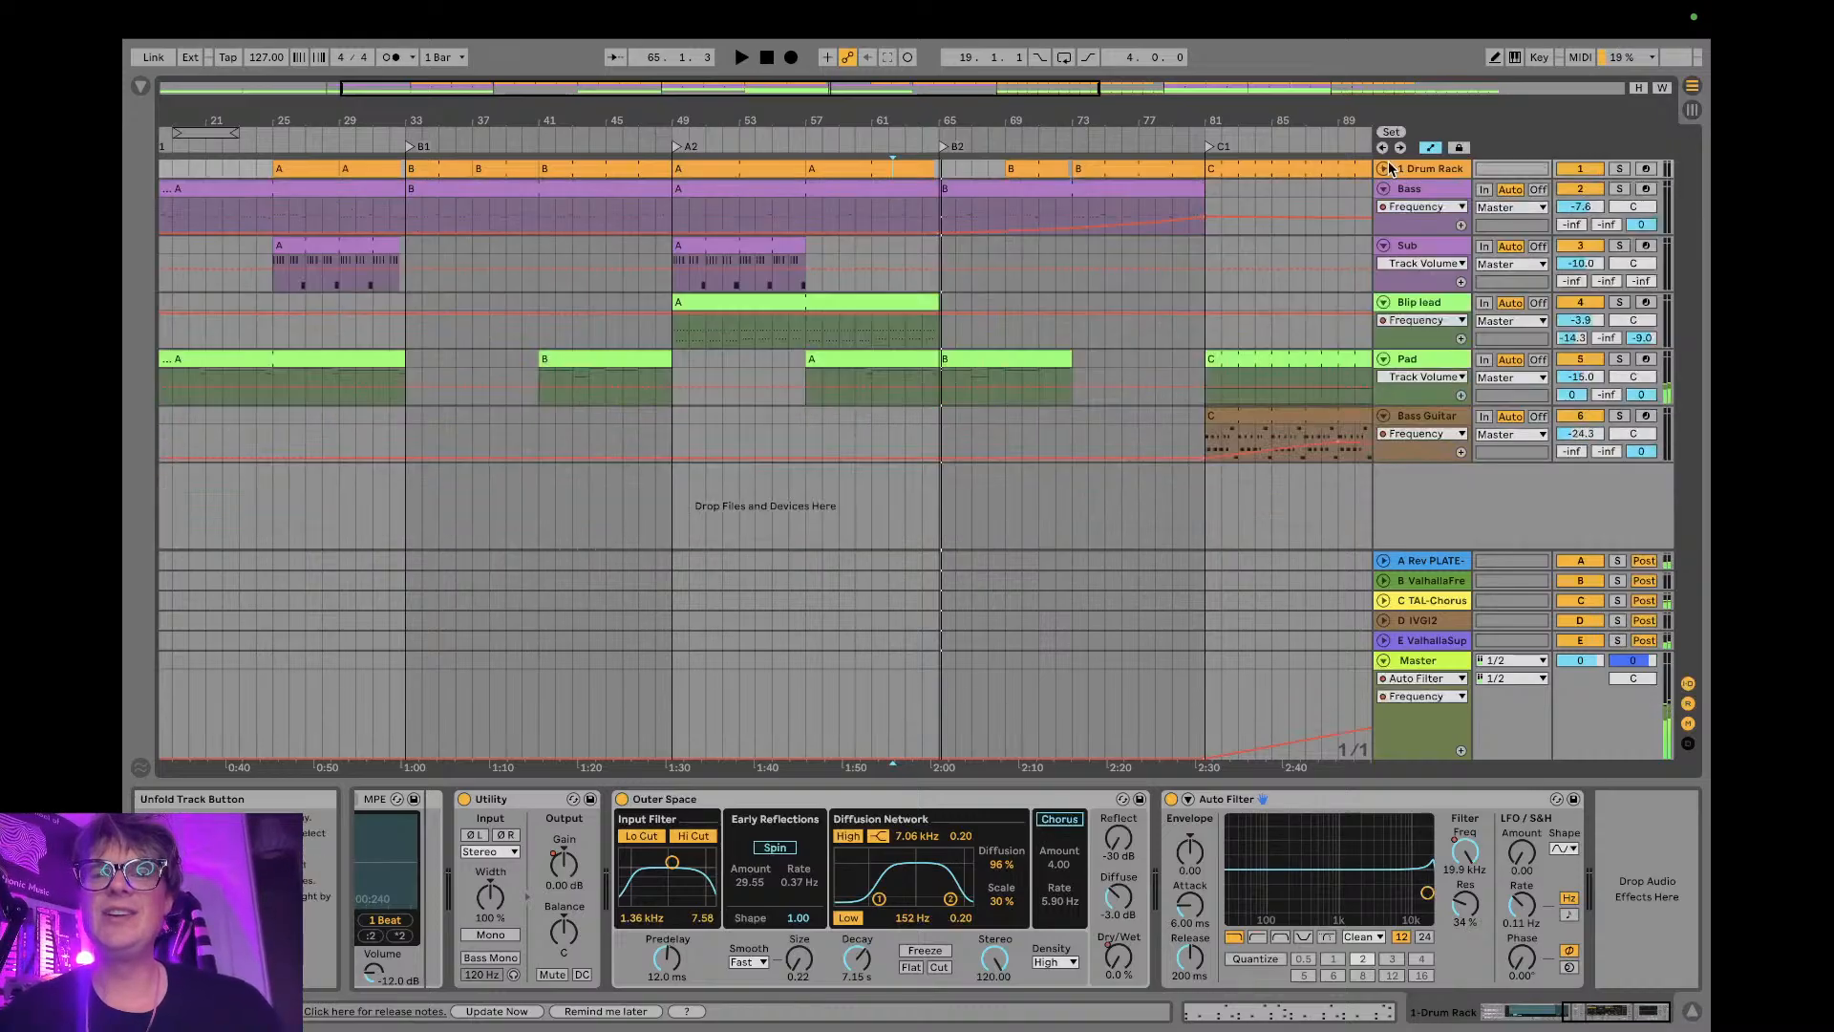
- Switch to OBS to check the live chat and audio levels, and return to Ableton Live
key("ctrl+Right")
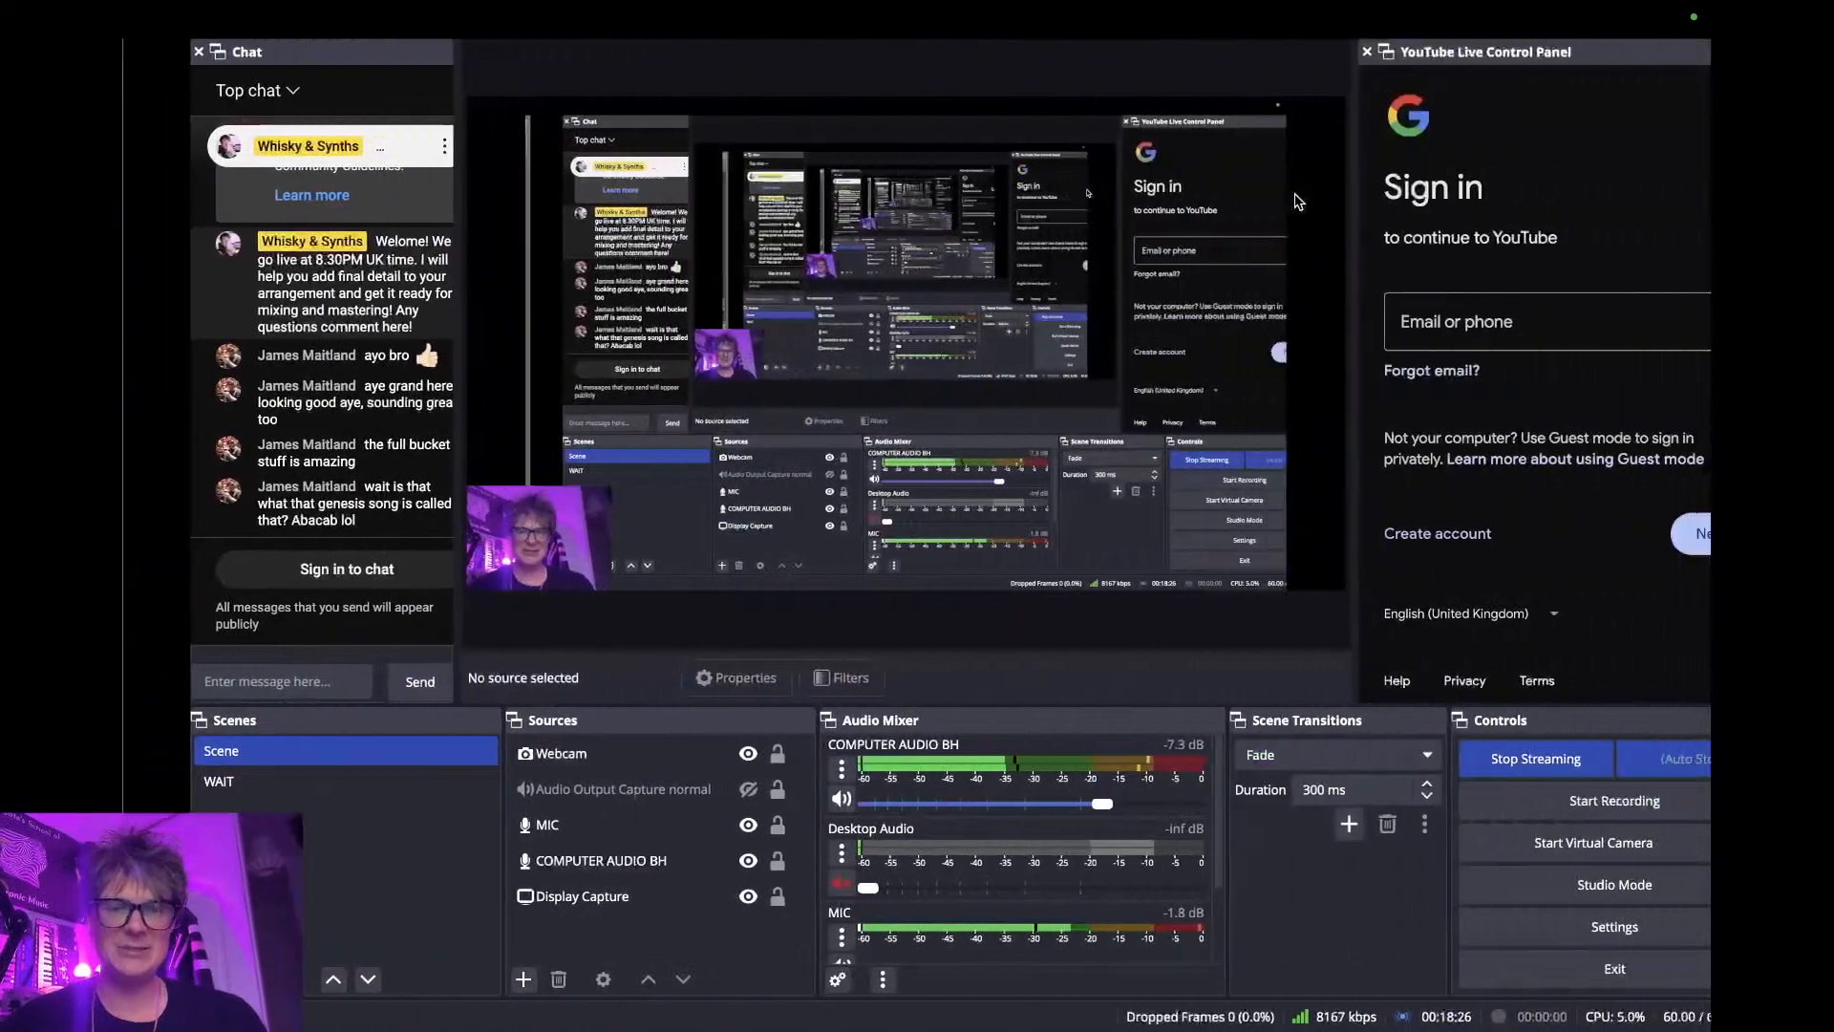
key("ctrl+Left")
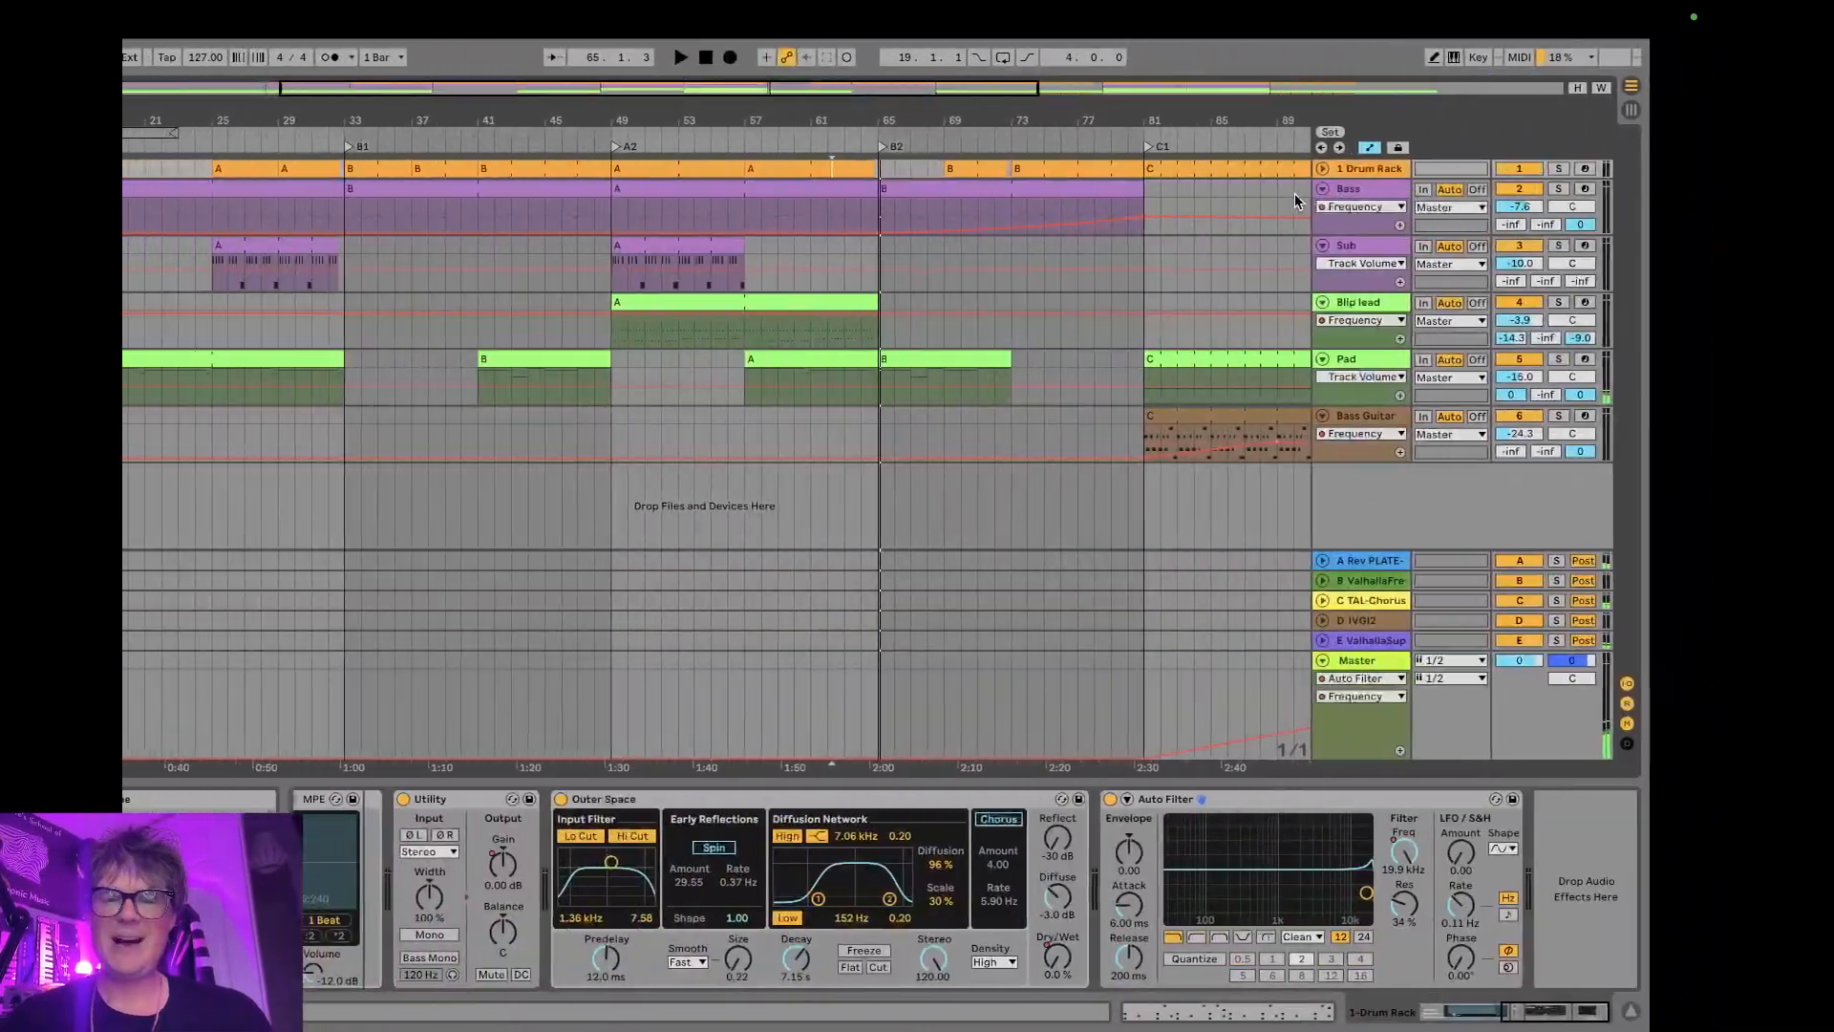
key("ctrl+Right")
key("ctrl+Left")
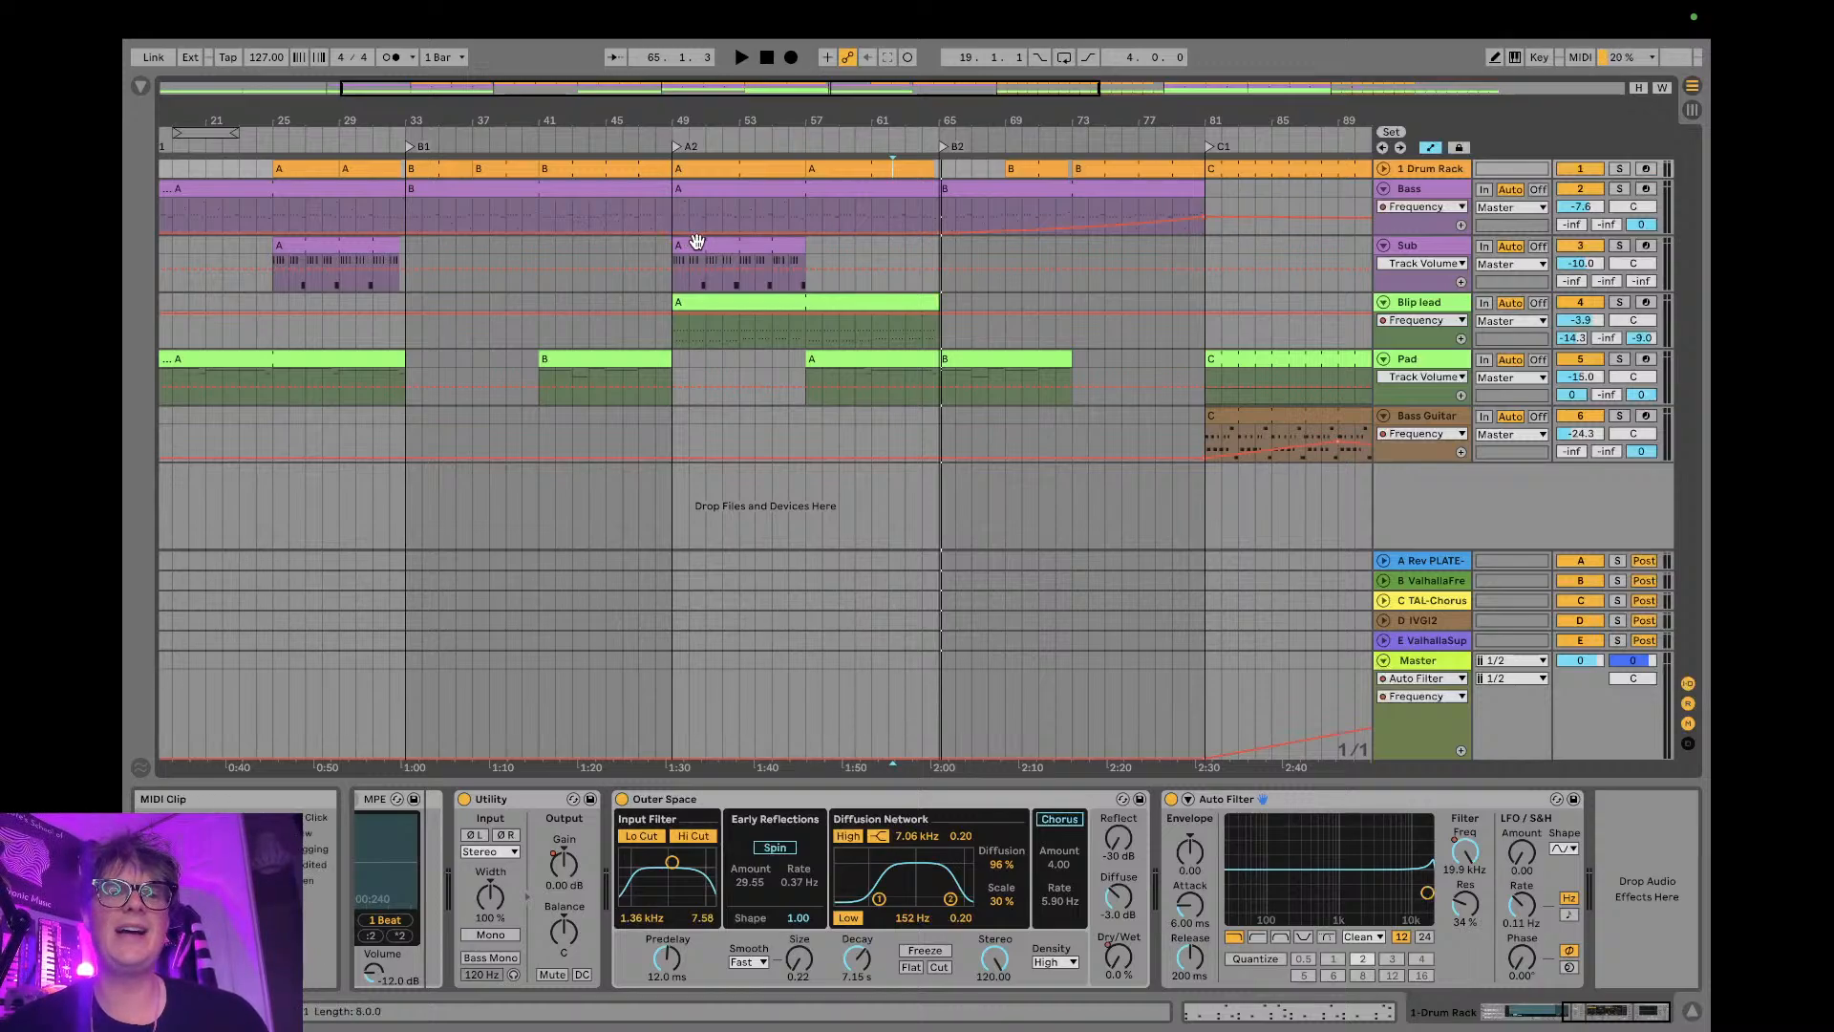
- Review the arrangement through to A3 and audition the end of the A3 section from around bar 111 before C2
scroll(696, 239, "left", 5)
scroll(908, 264, "right", 2)
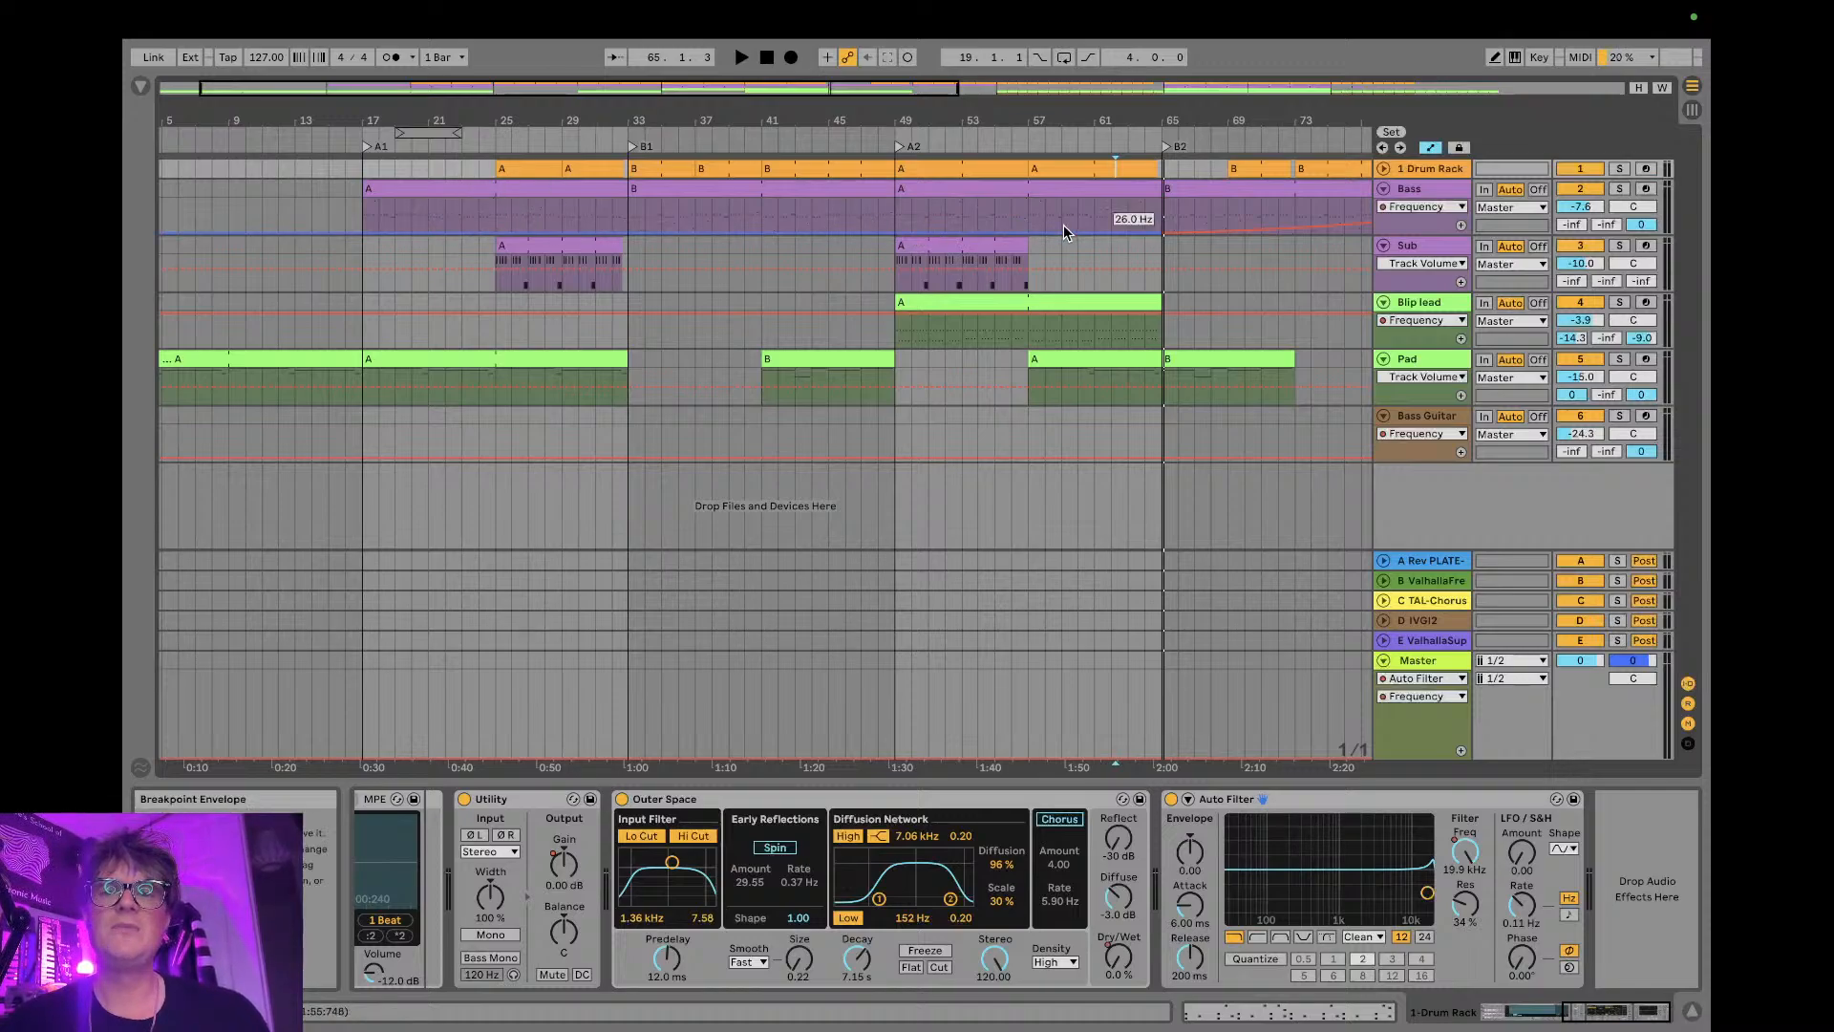
scroll(1063, 227, "right", 10)
scroll(1063, 225, "right", 5)
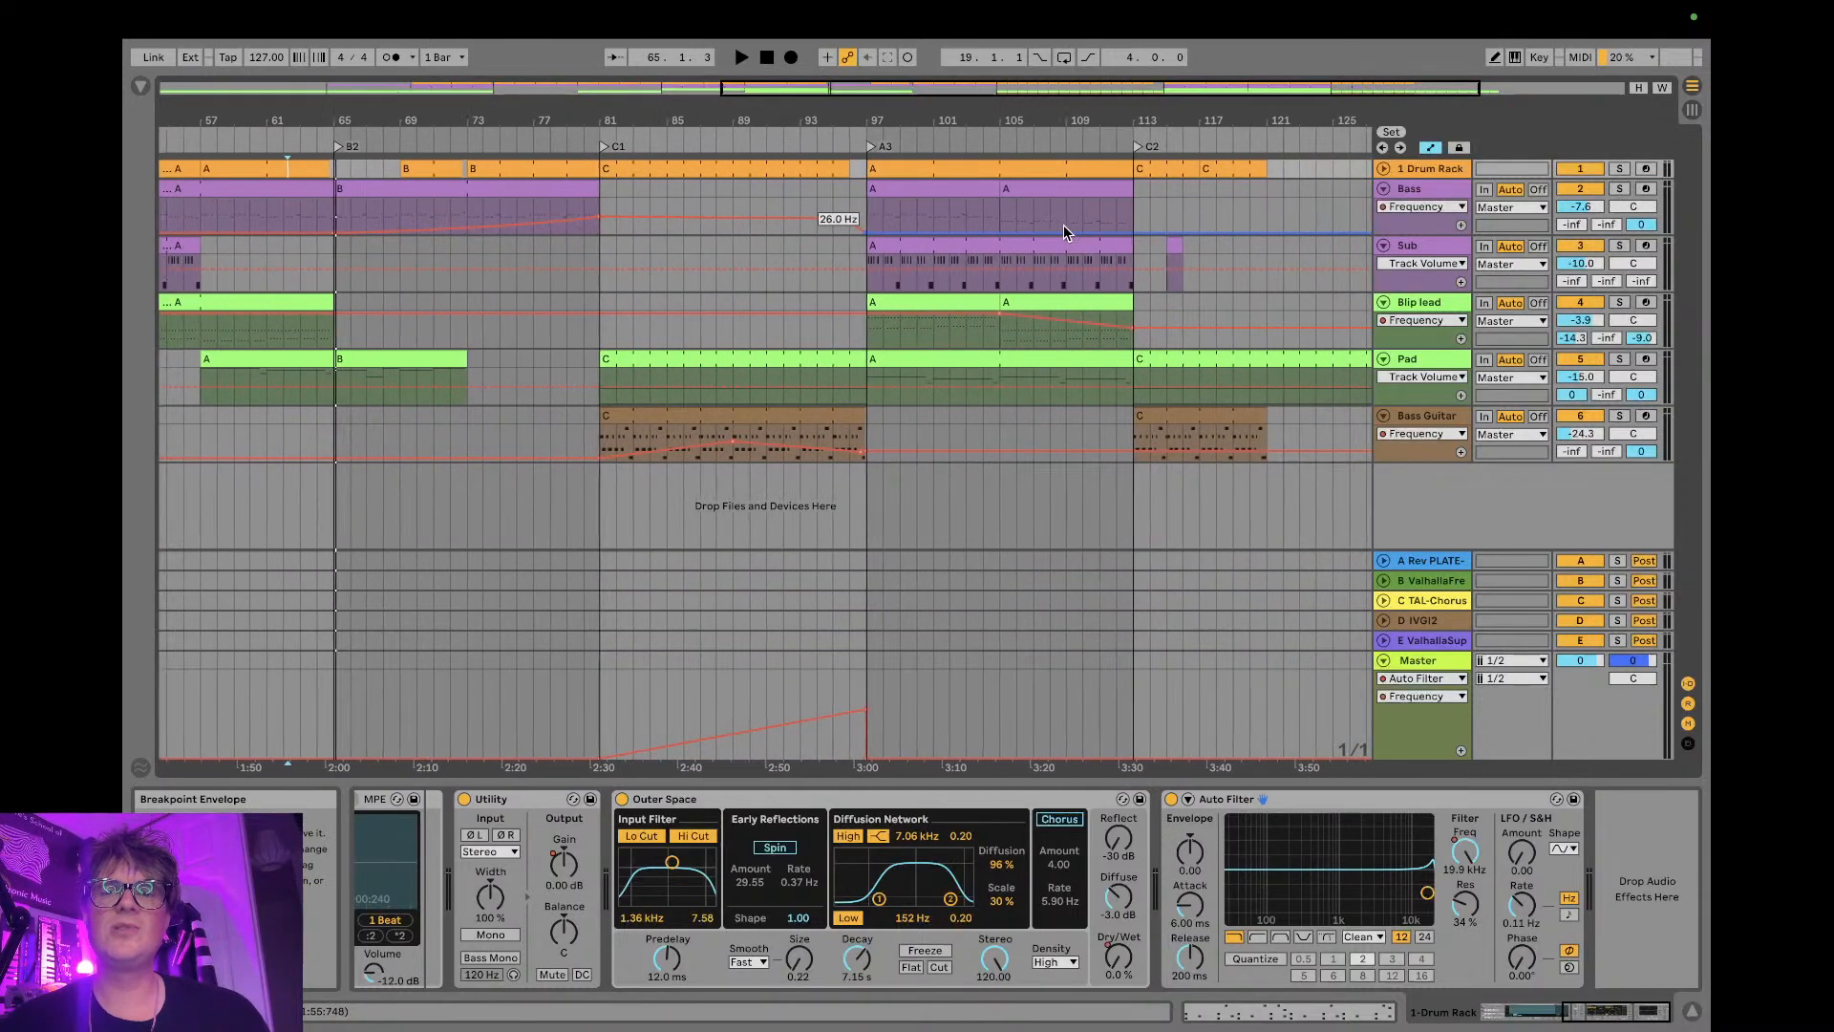
left_click(995, 208)
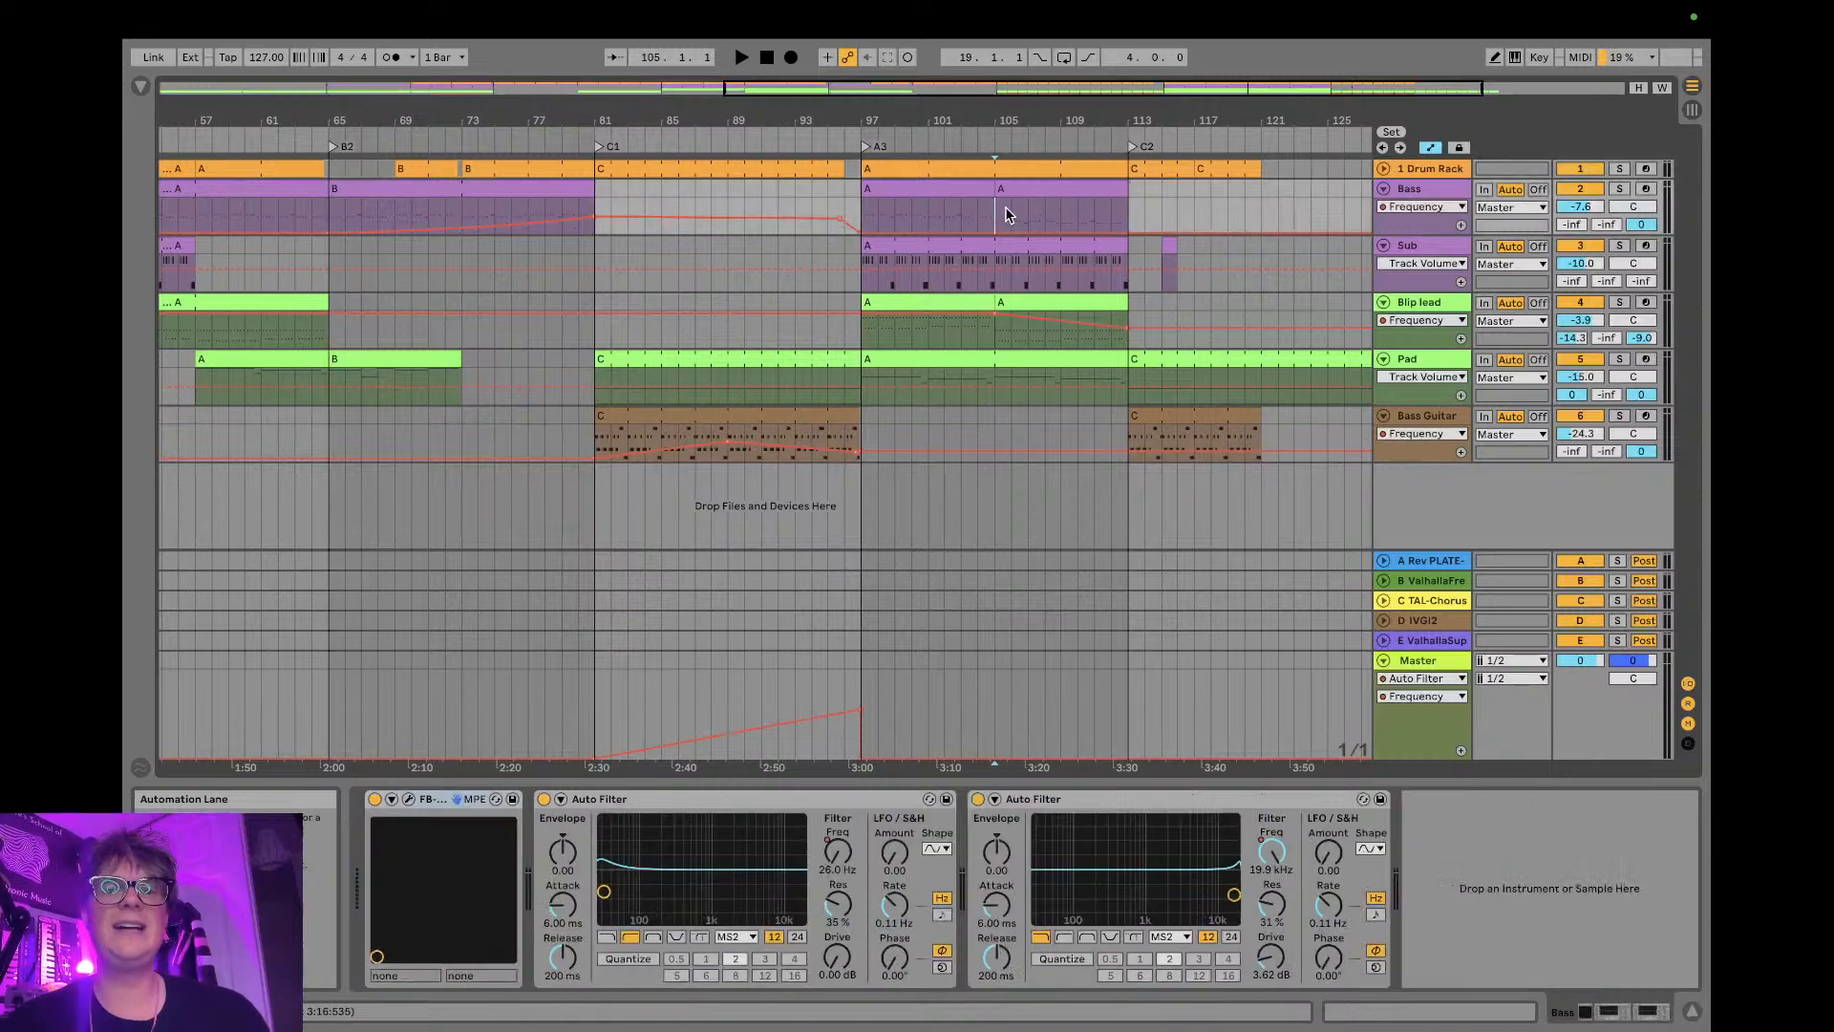
left_click(1095, 214)
key("space")
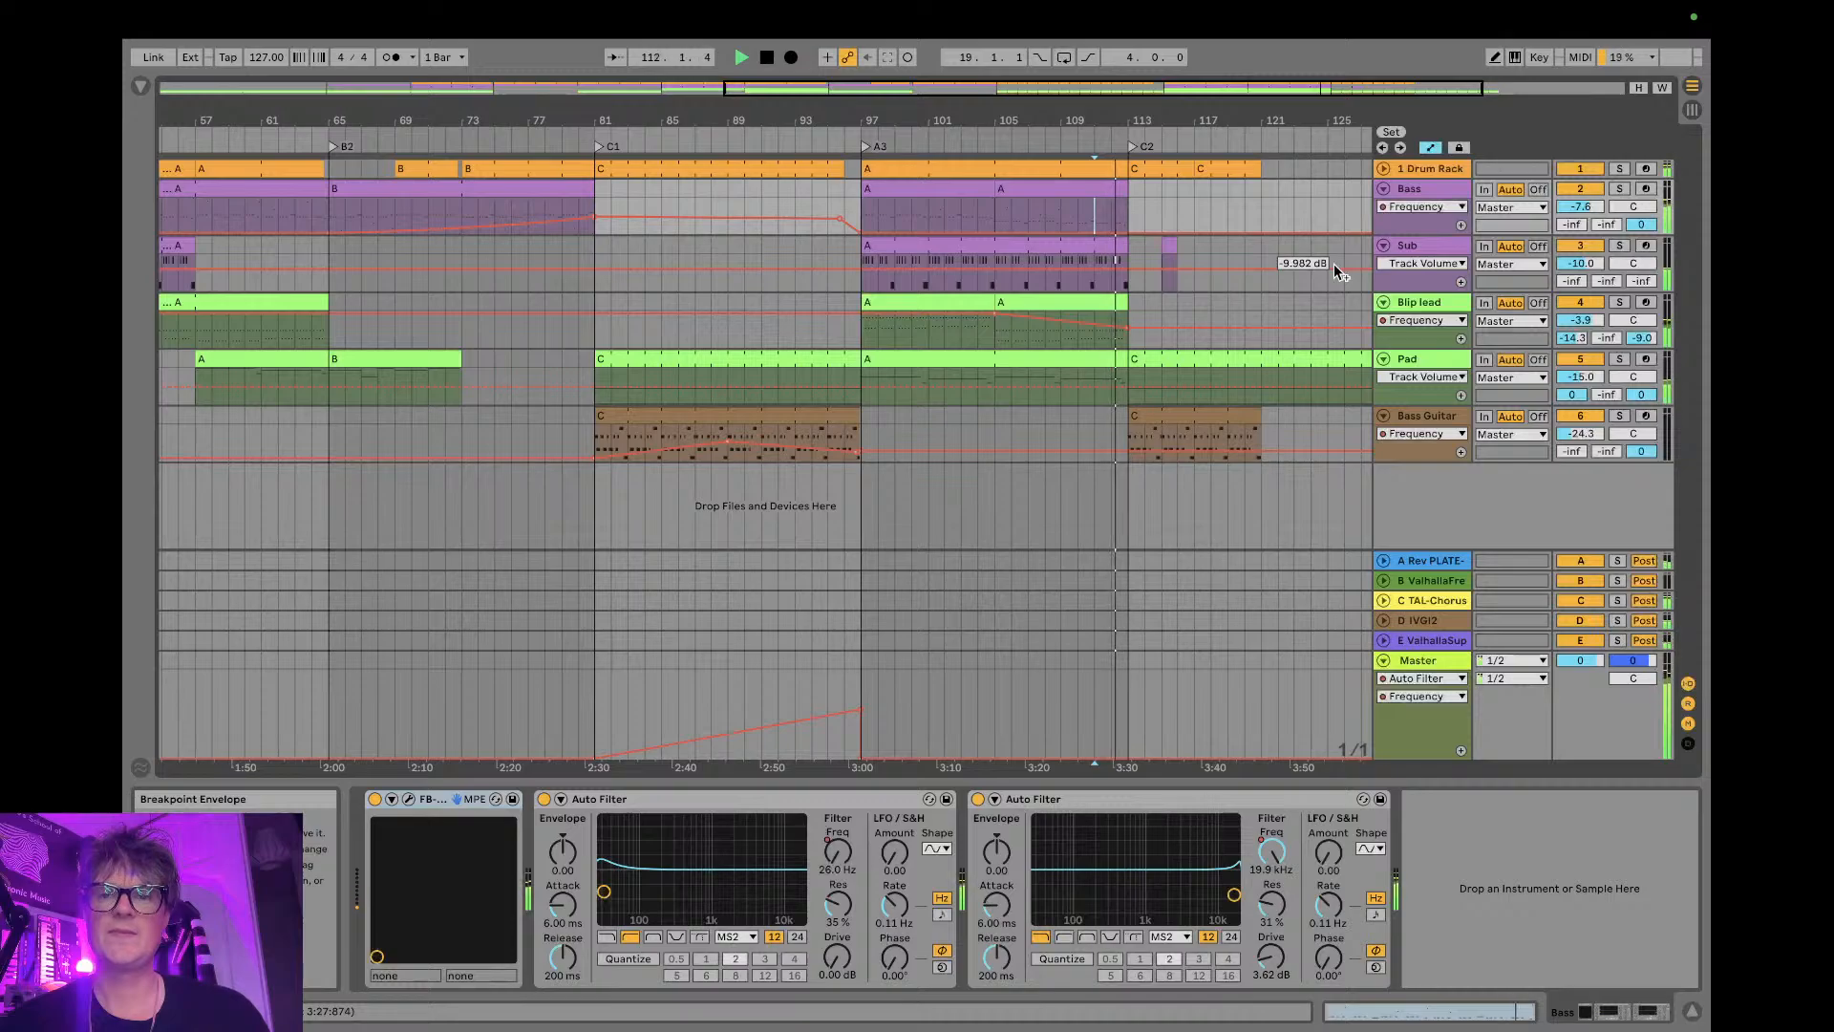
key("space")
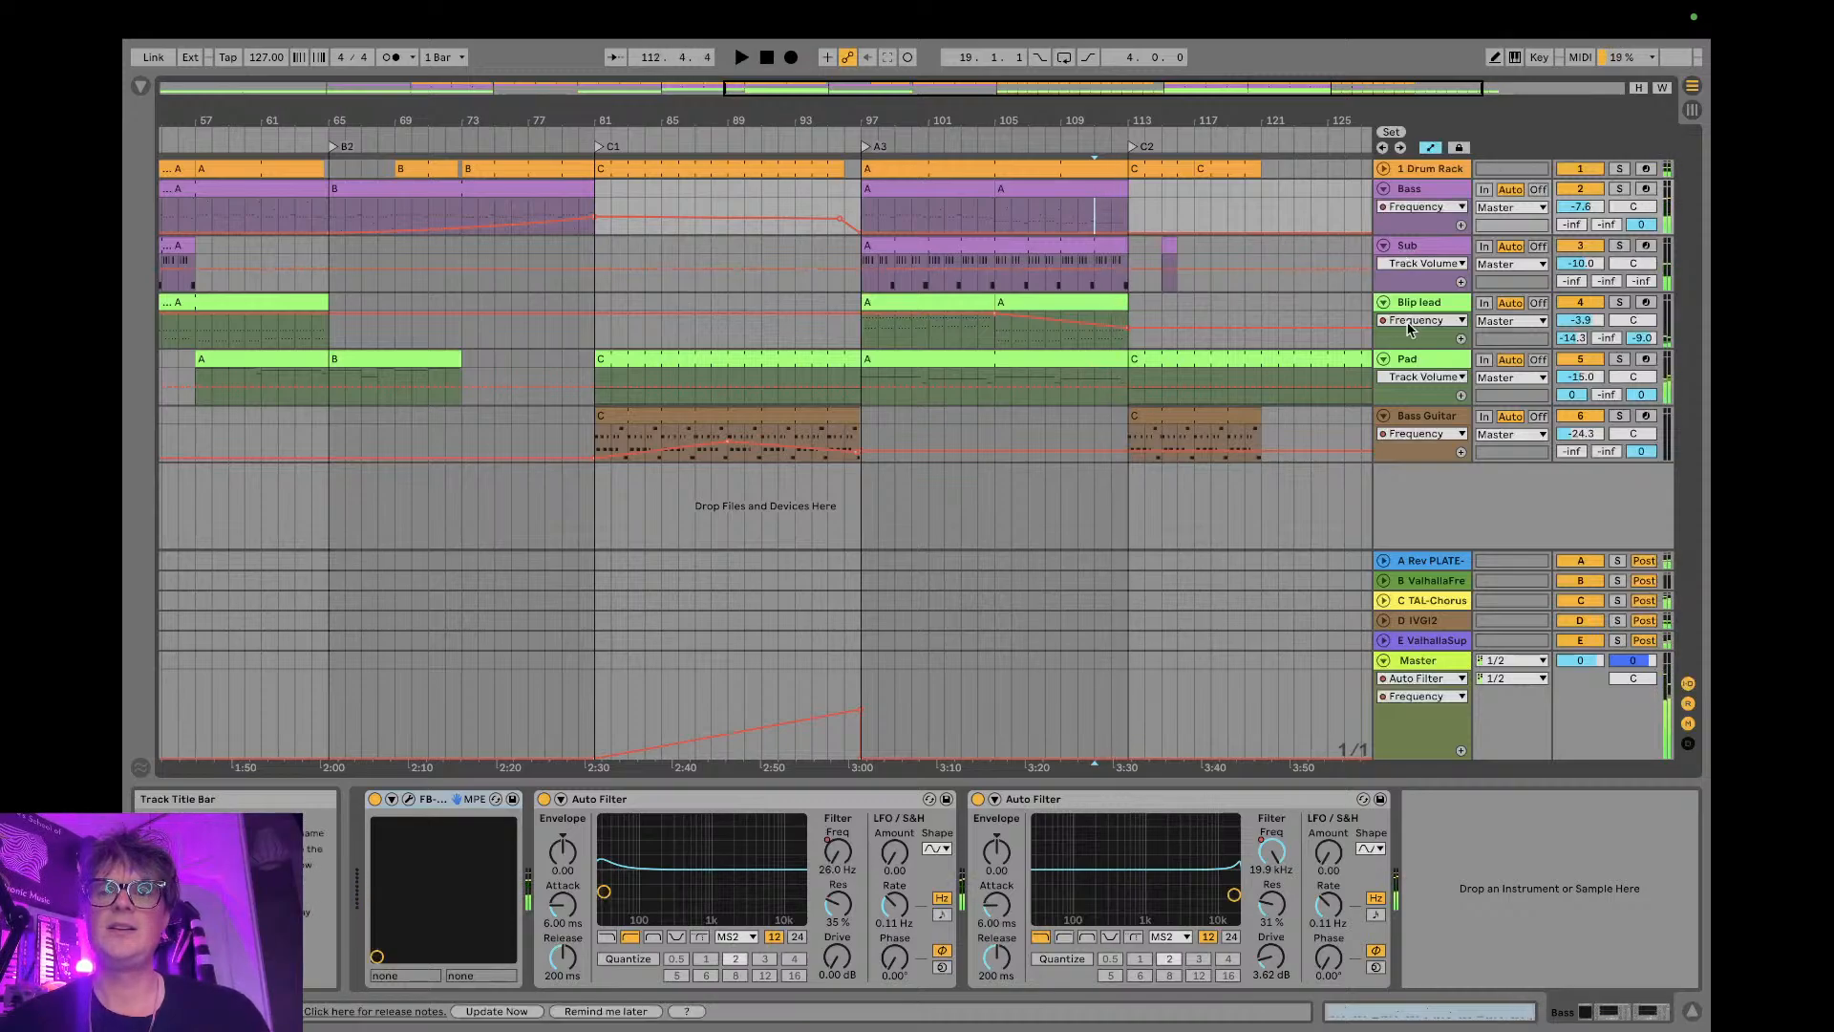
- Enlarge the Bass track and split its A clip at bar 112, one bar before C2
left_click(1399, 289)
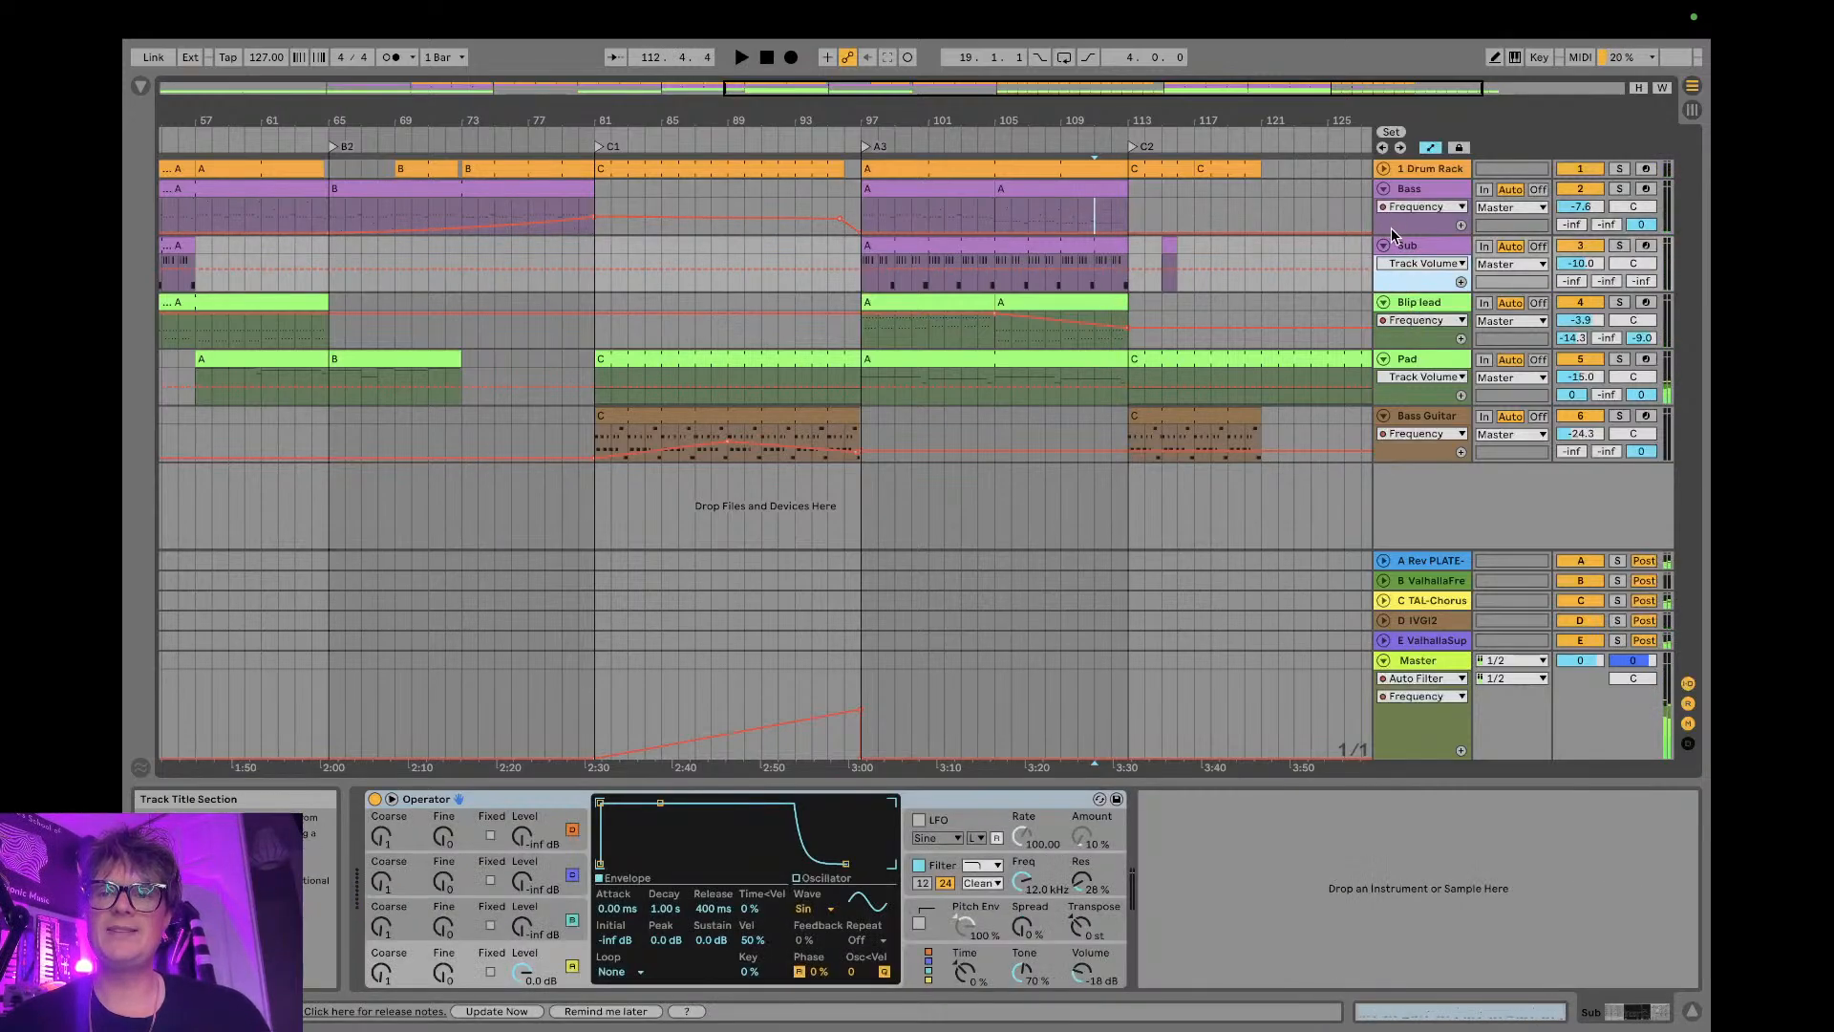
left_click_drag(1391, 236, 1387, 414)
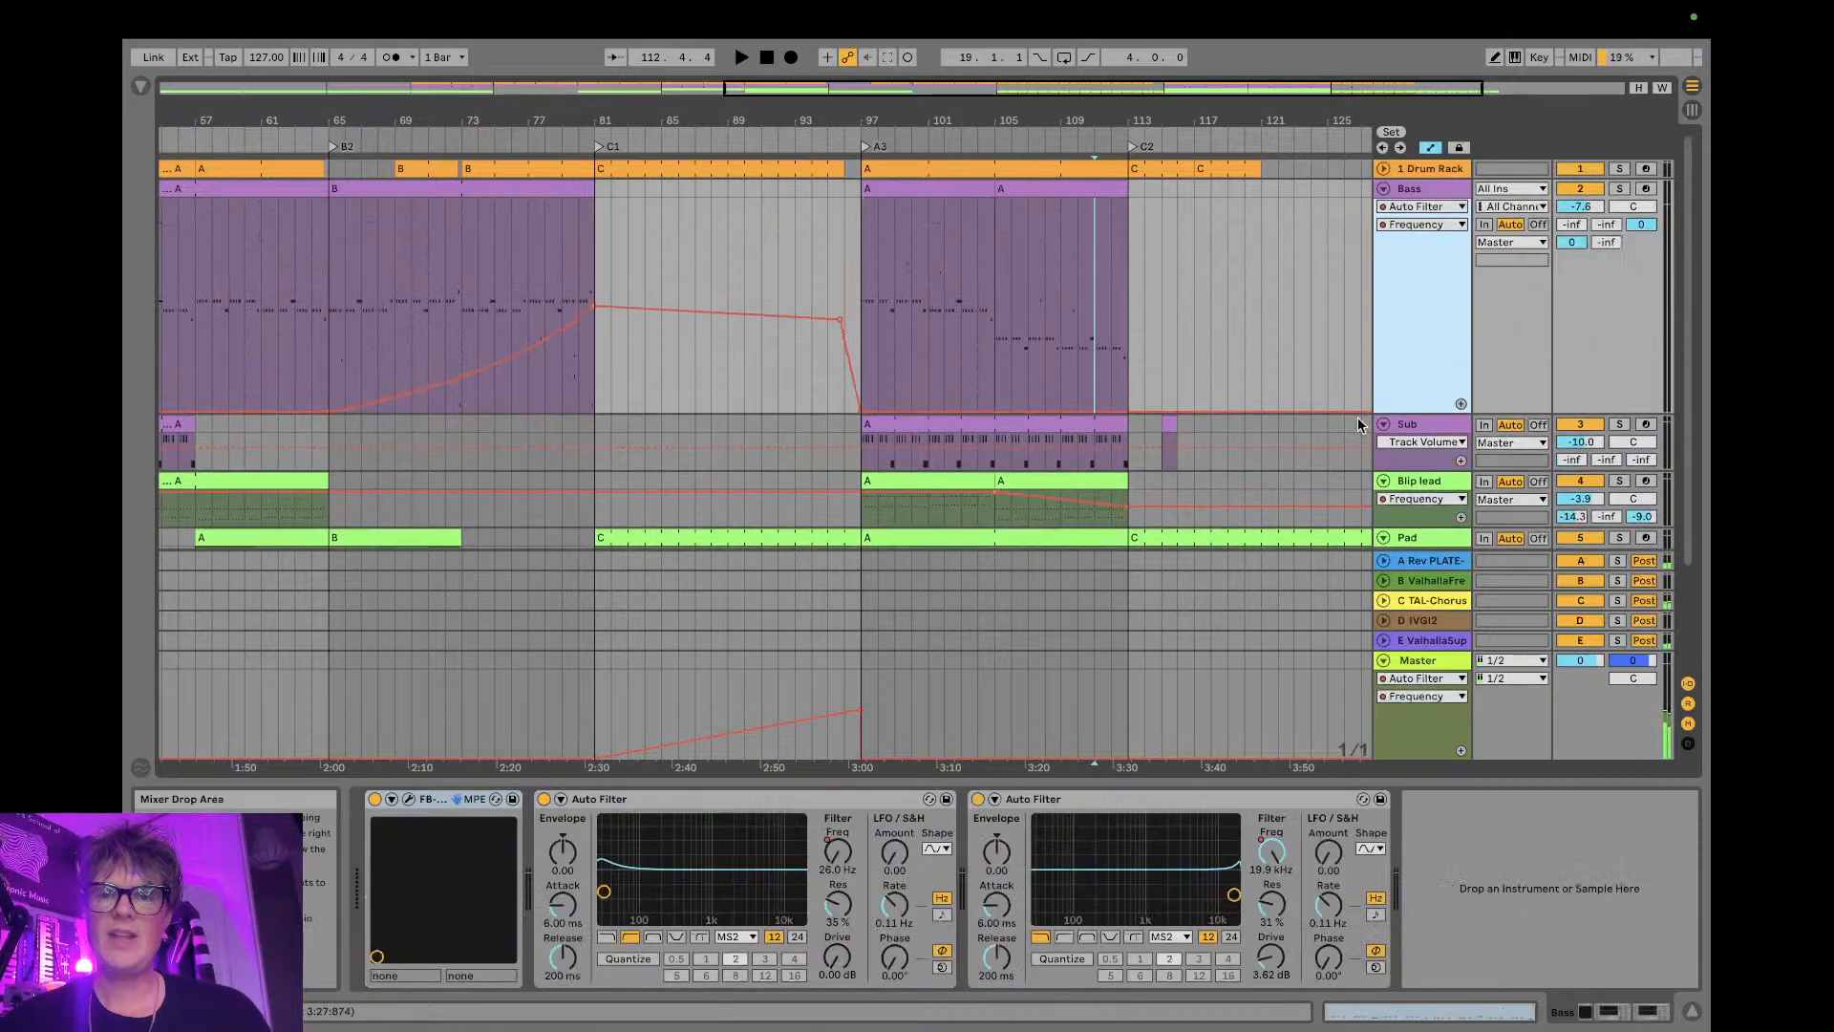
left_click_drag(1096, 127, 948, 234)
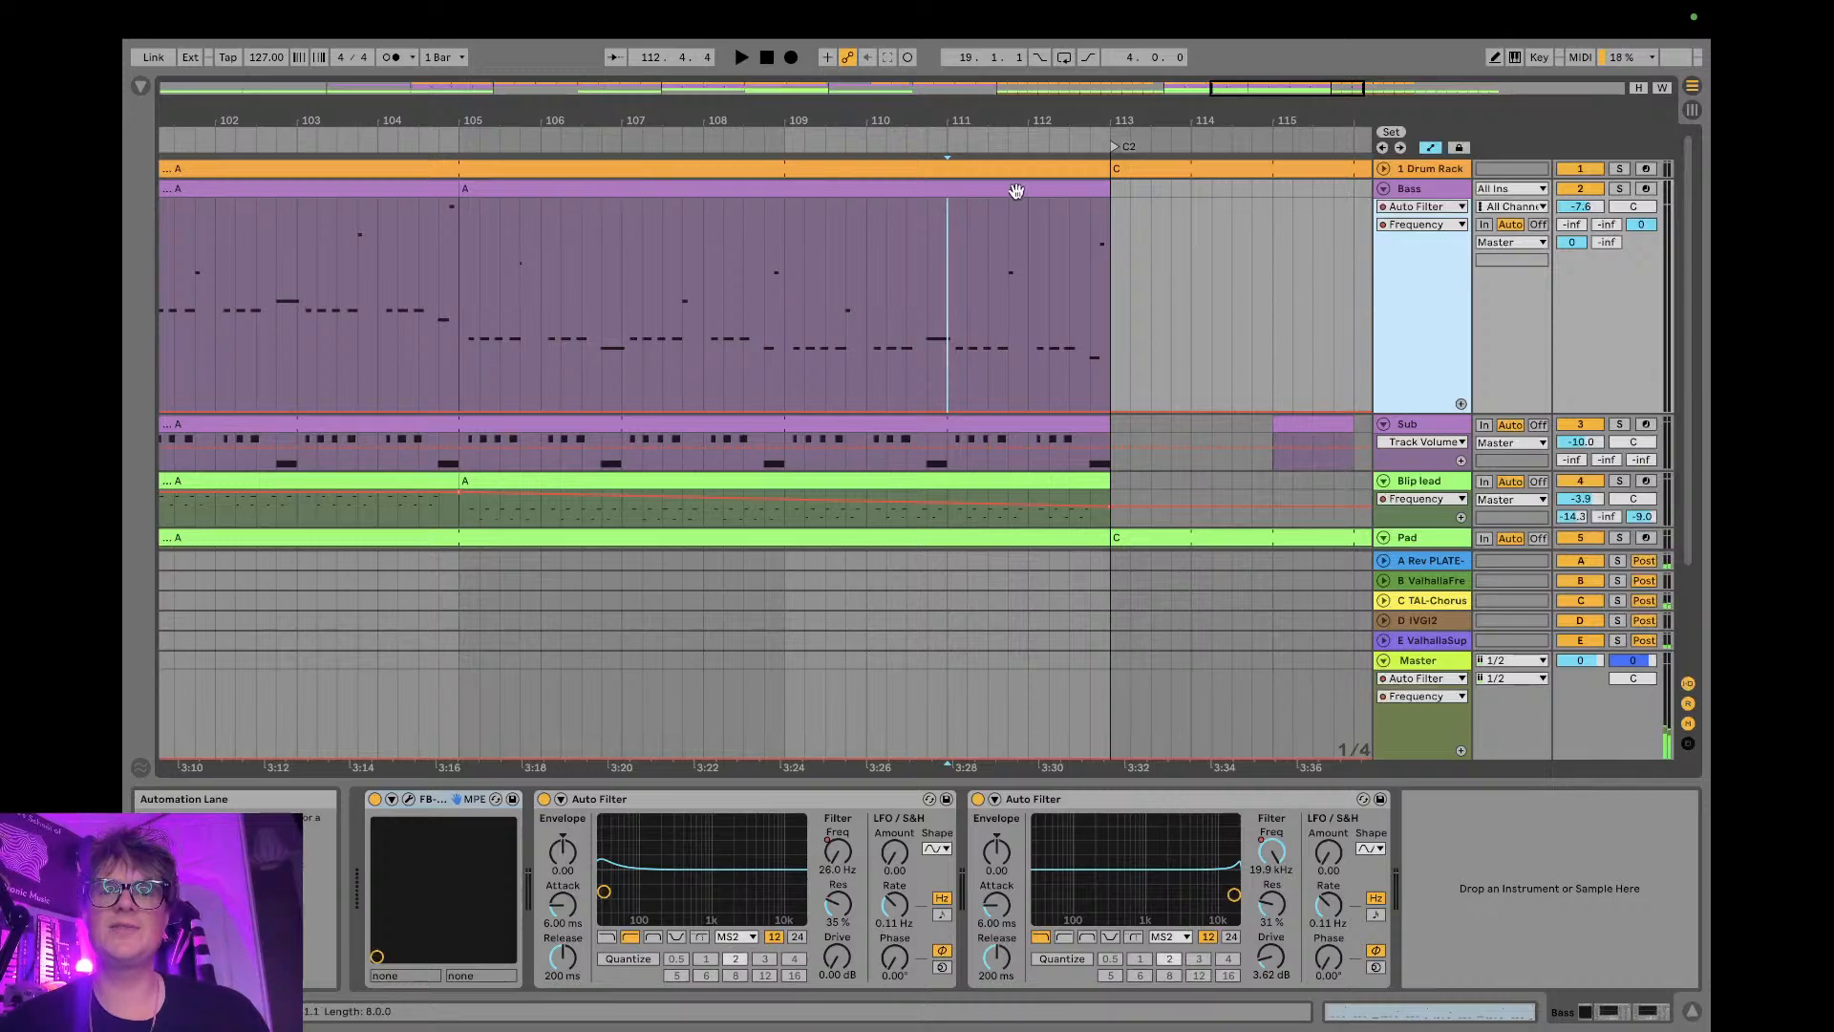
left_click_drag(1048, 106, 1048, 134)
left_click(1017, 221)
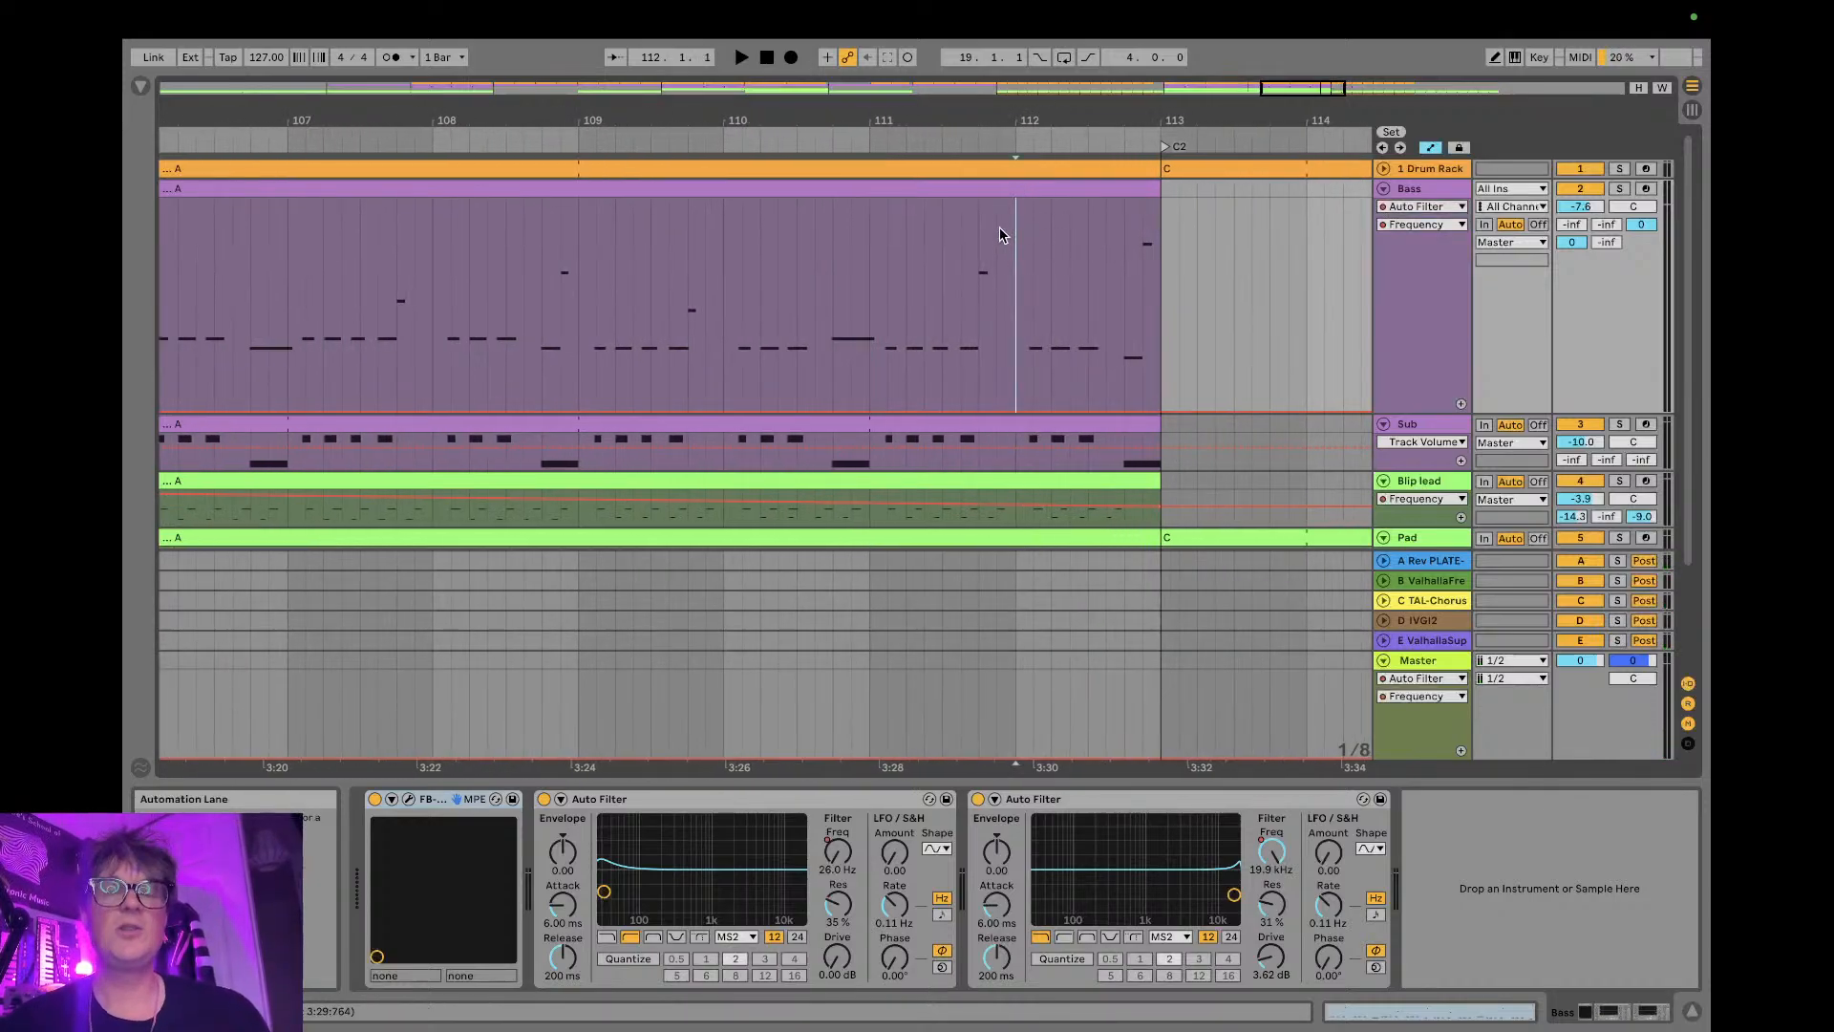
key("ctrl+e")
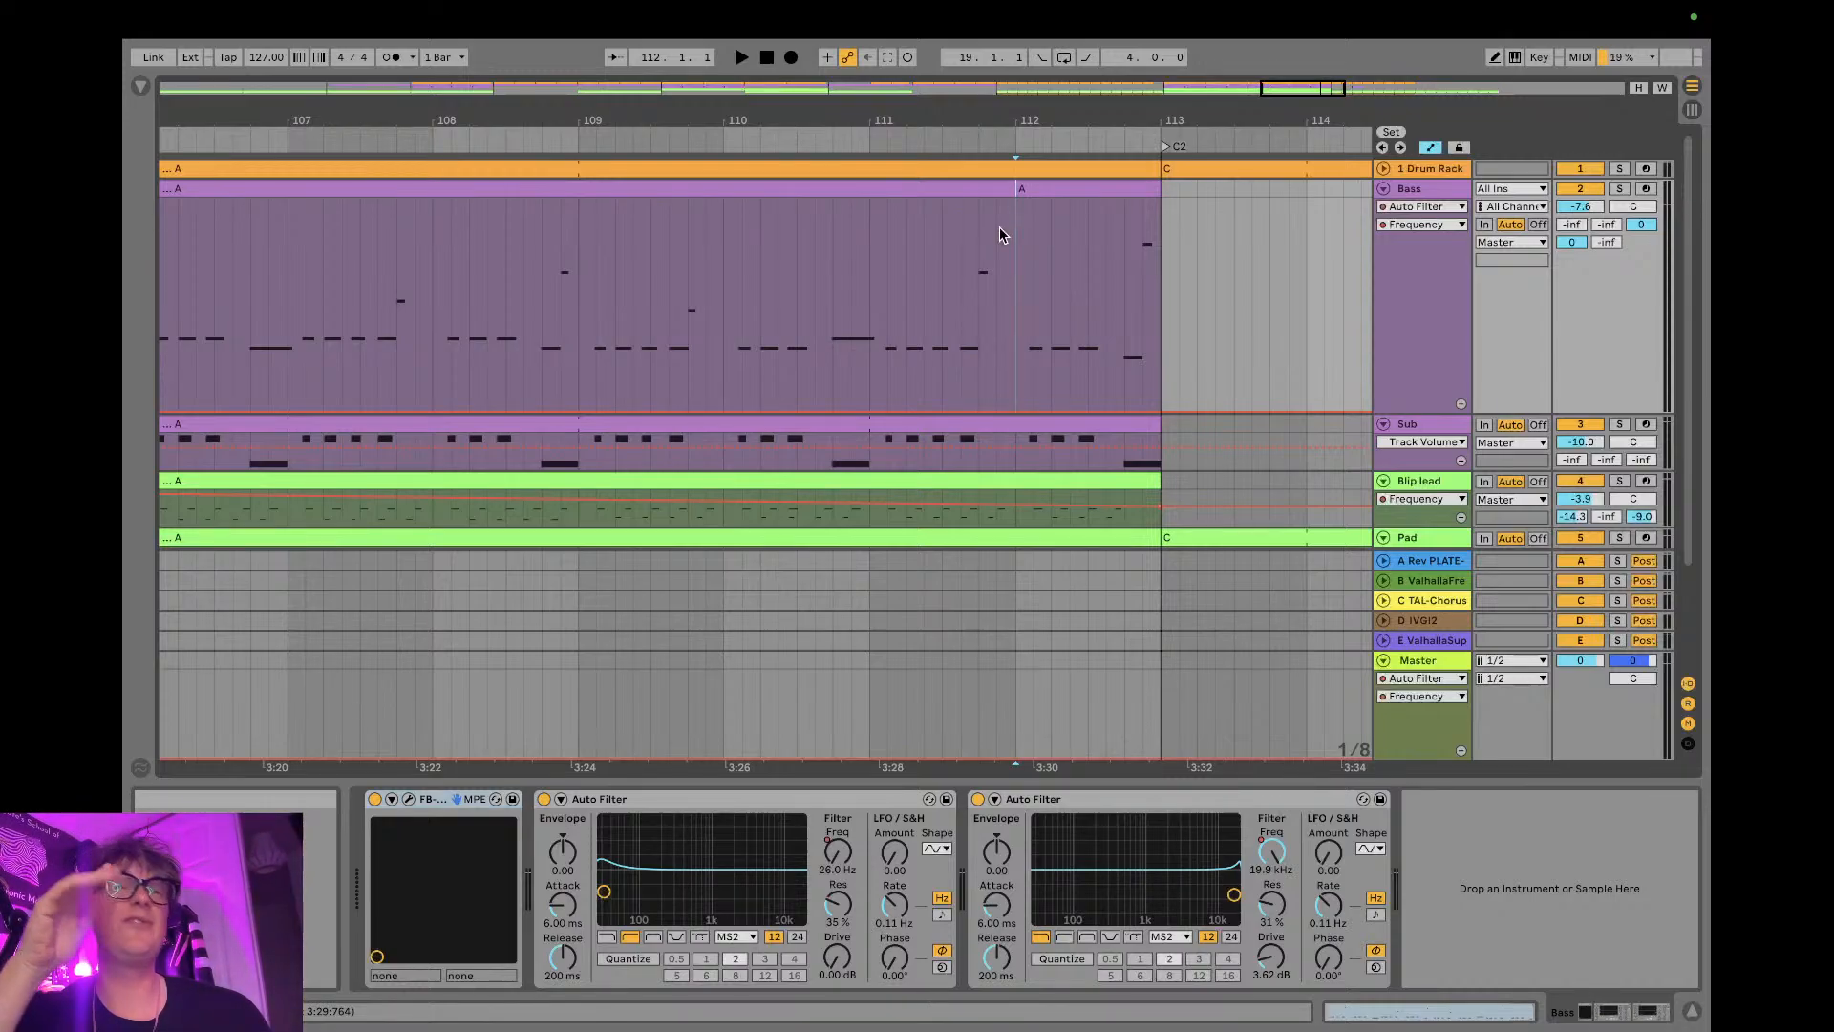
- In the one-bar Bass clip before C2, split the second note halfway and raise its second half two octaves to A1
double_click(1085, 196)
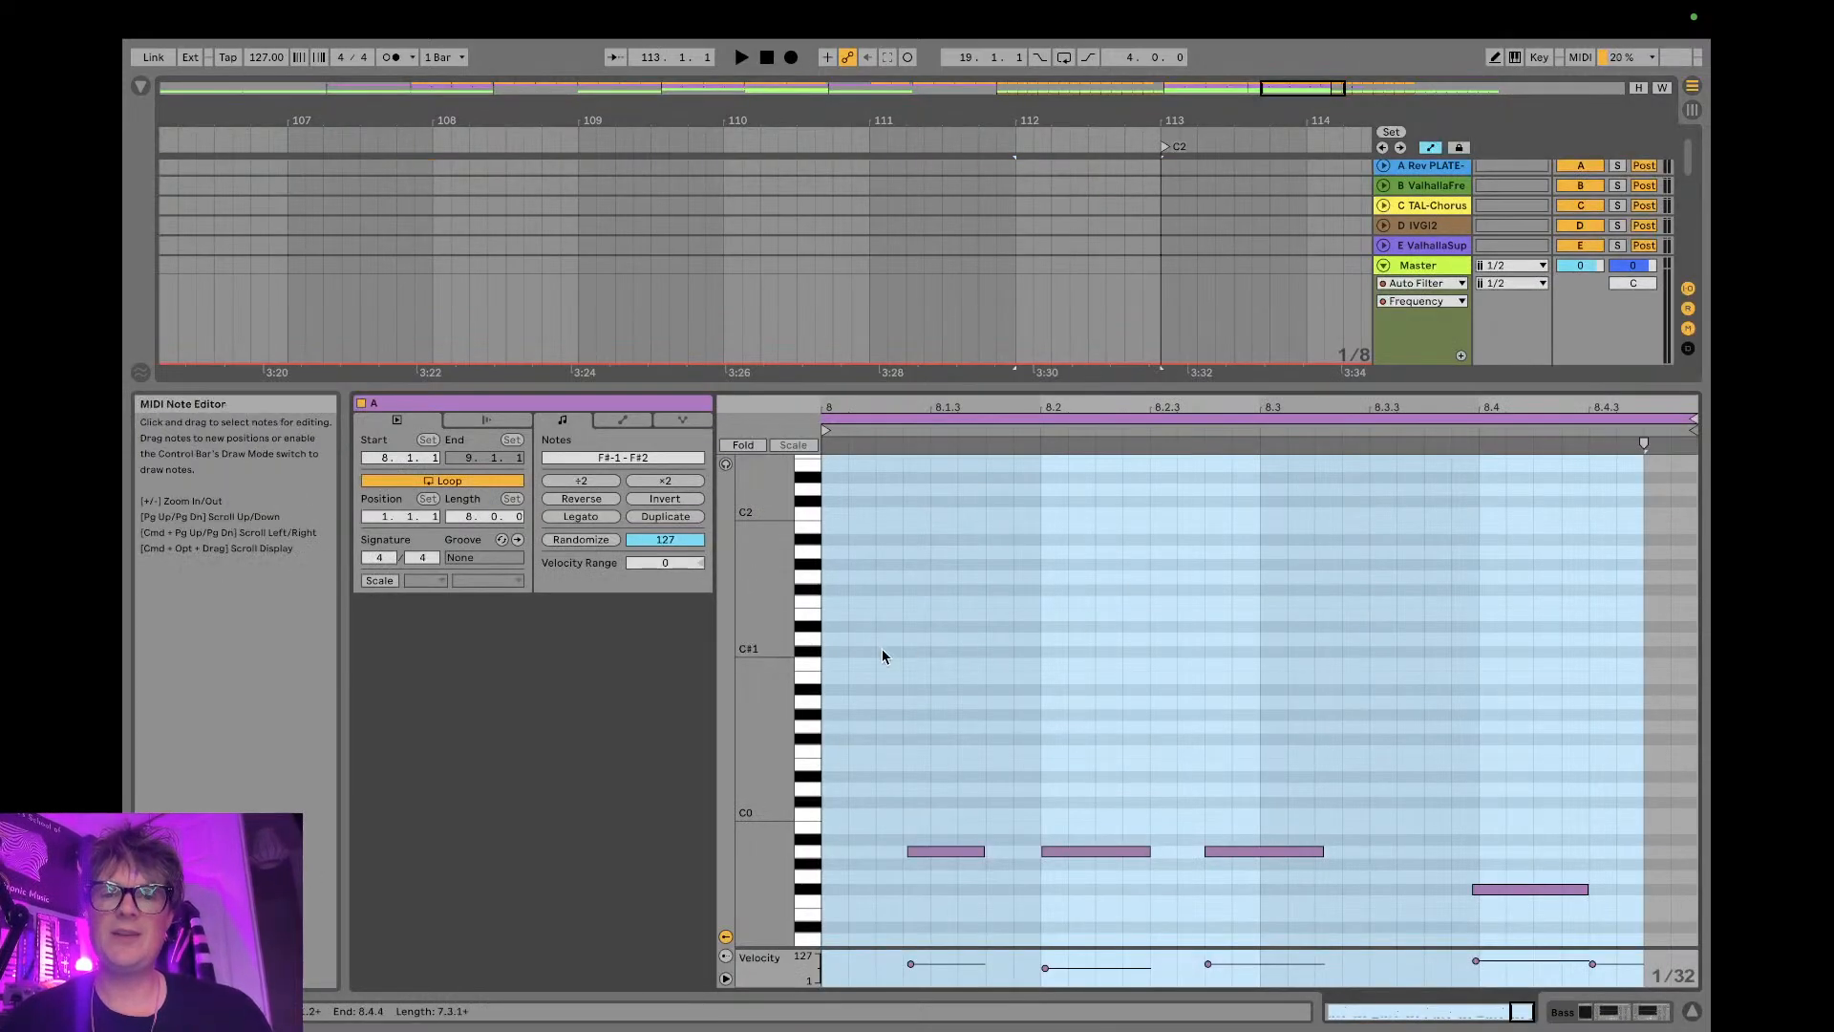
left_click_drag(856, 397, 856, 169)
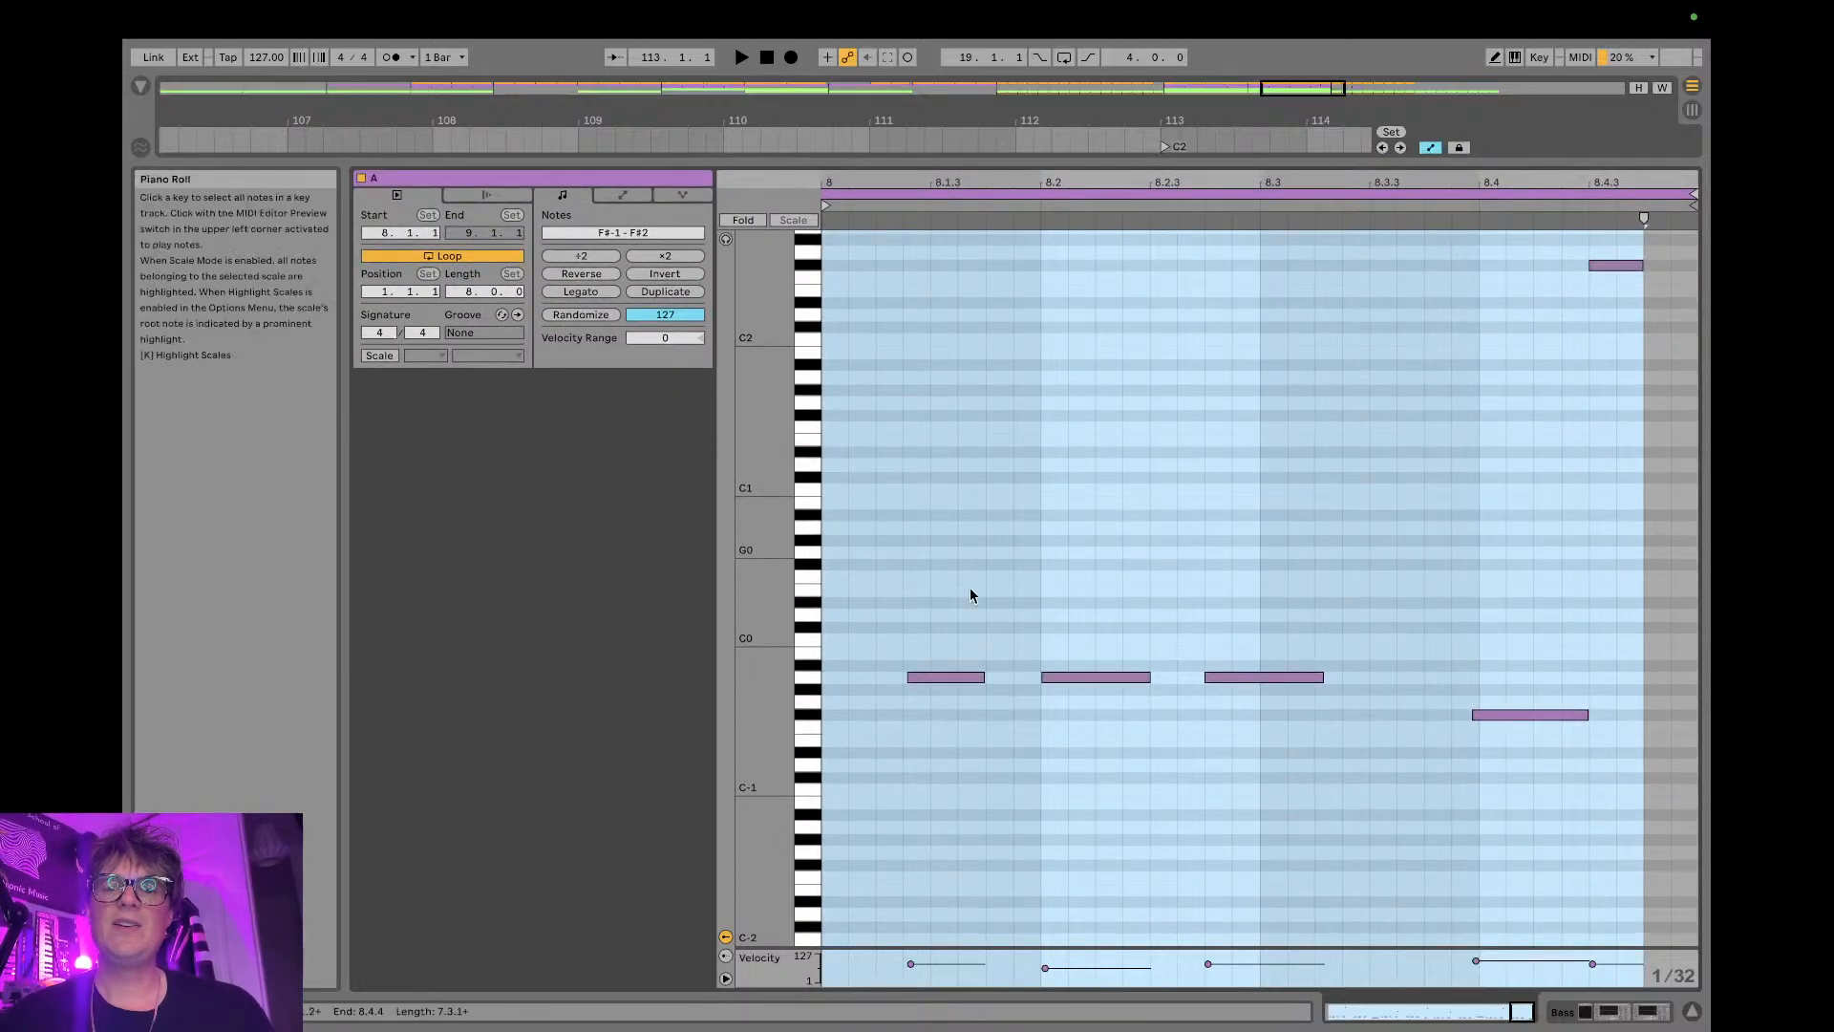
key("b")
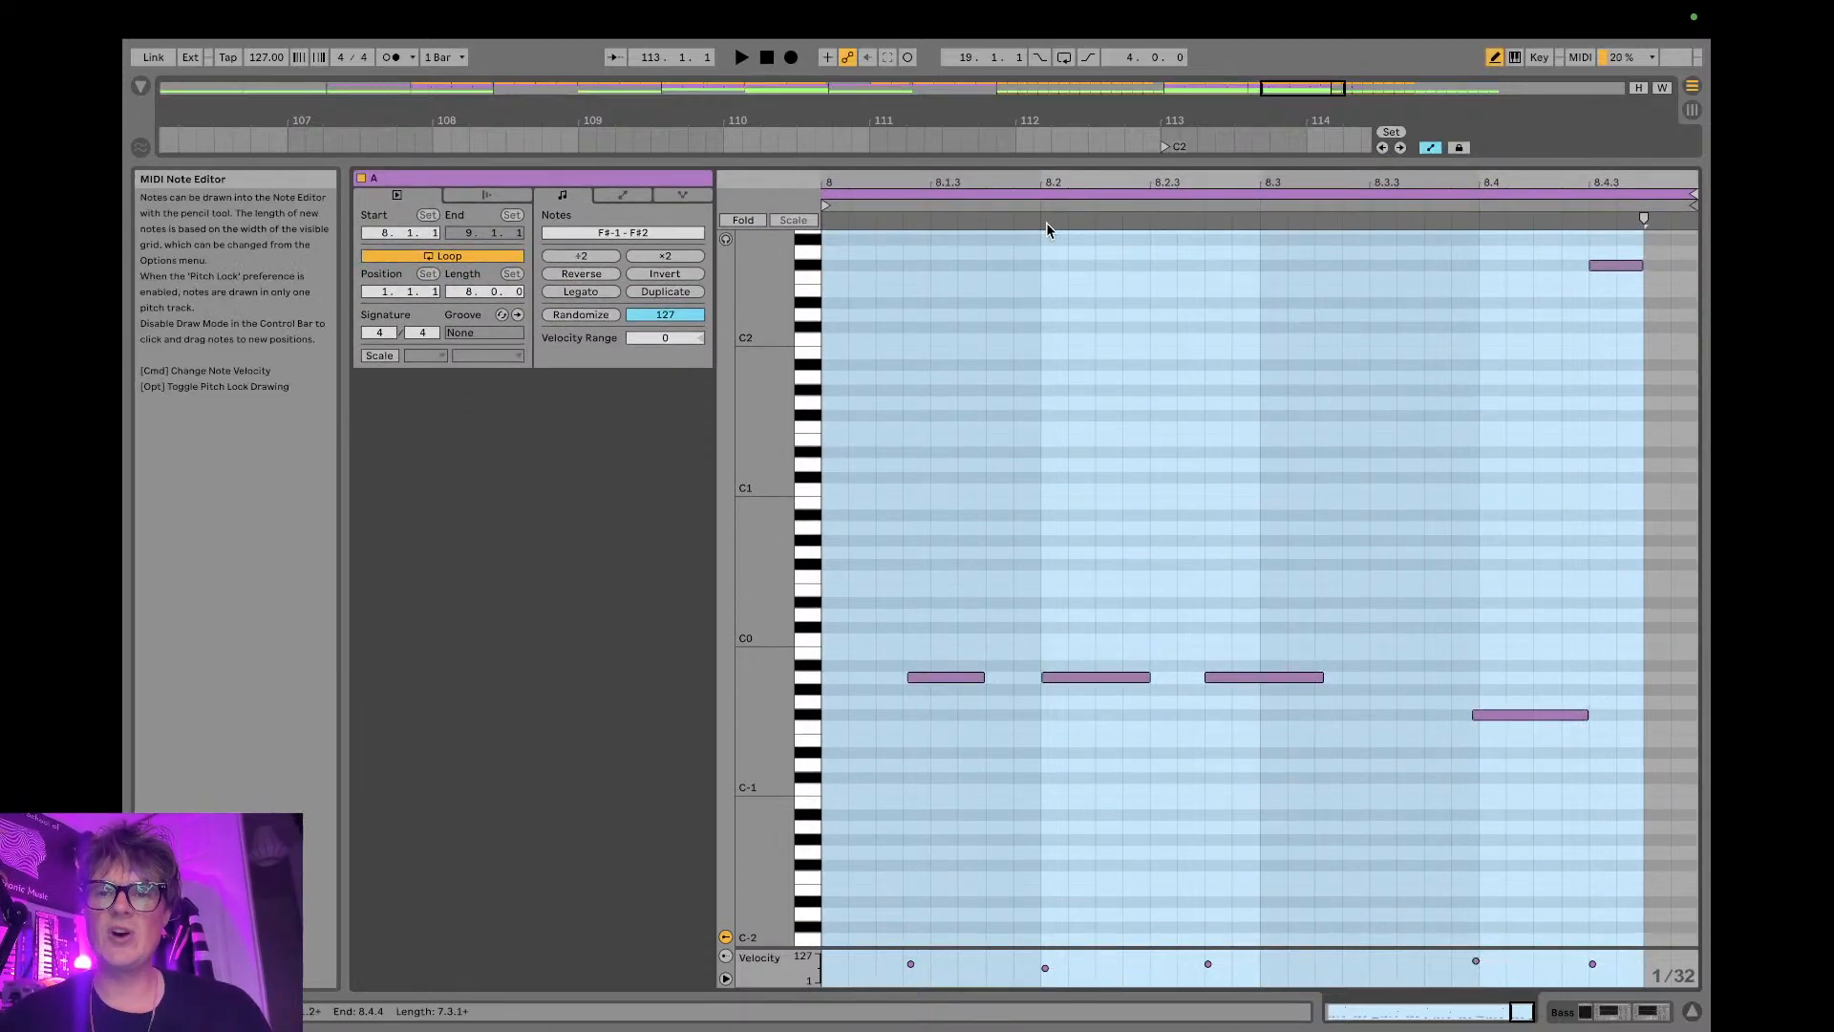
key("b")
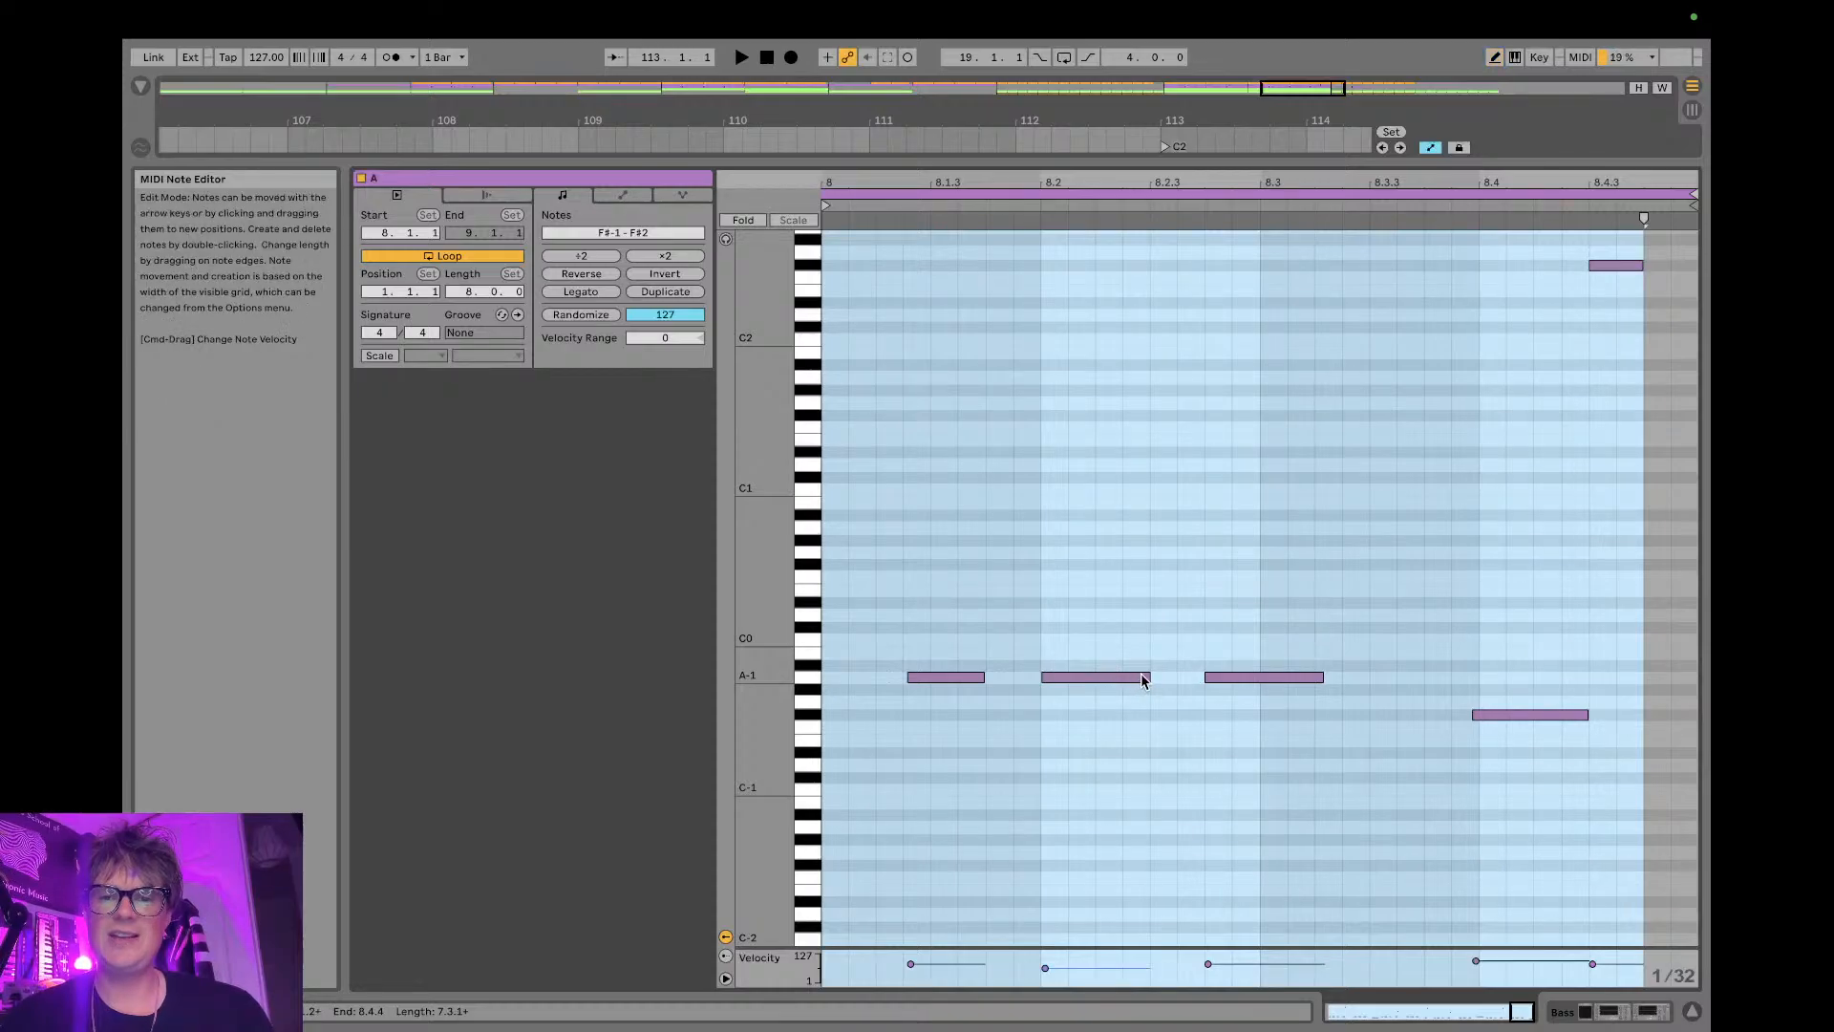
mouse_move(1153, 678)
left_mouse_down()
mouse_move(1101, 680)
mouse_move(1149, 677)
left_mouse_up()
key("b")
left_click(1111, 676)
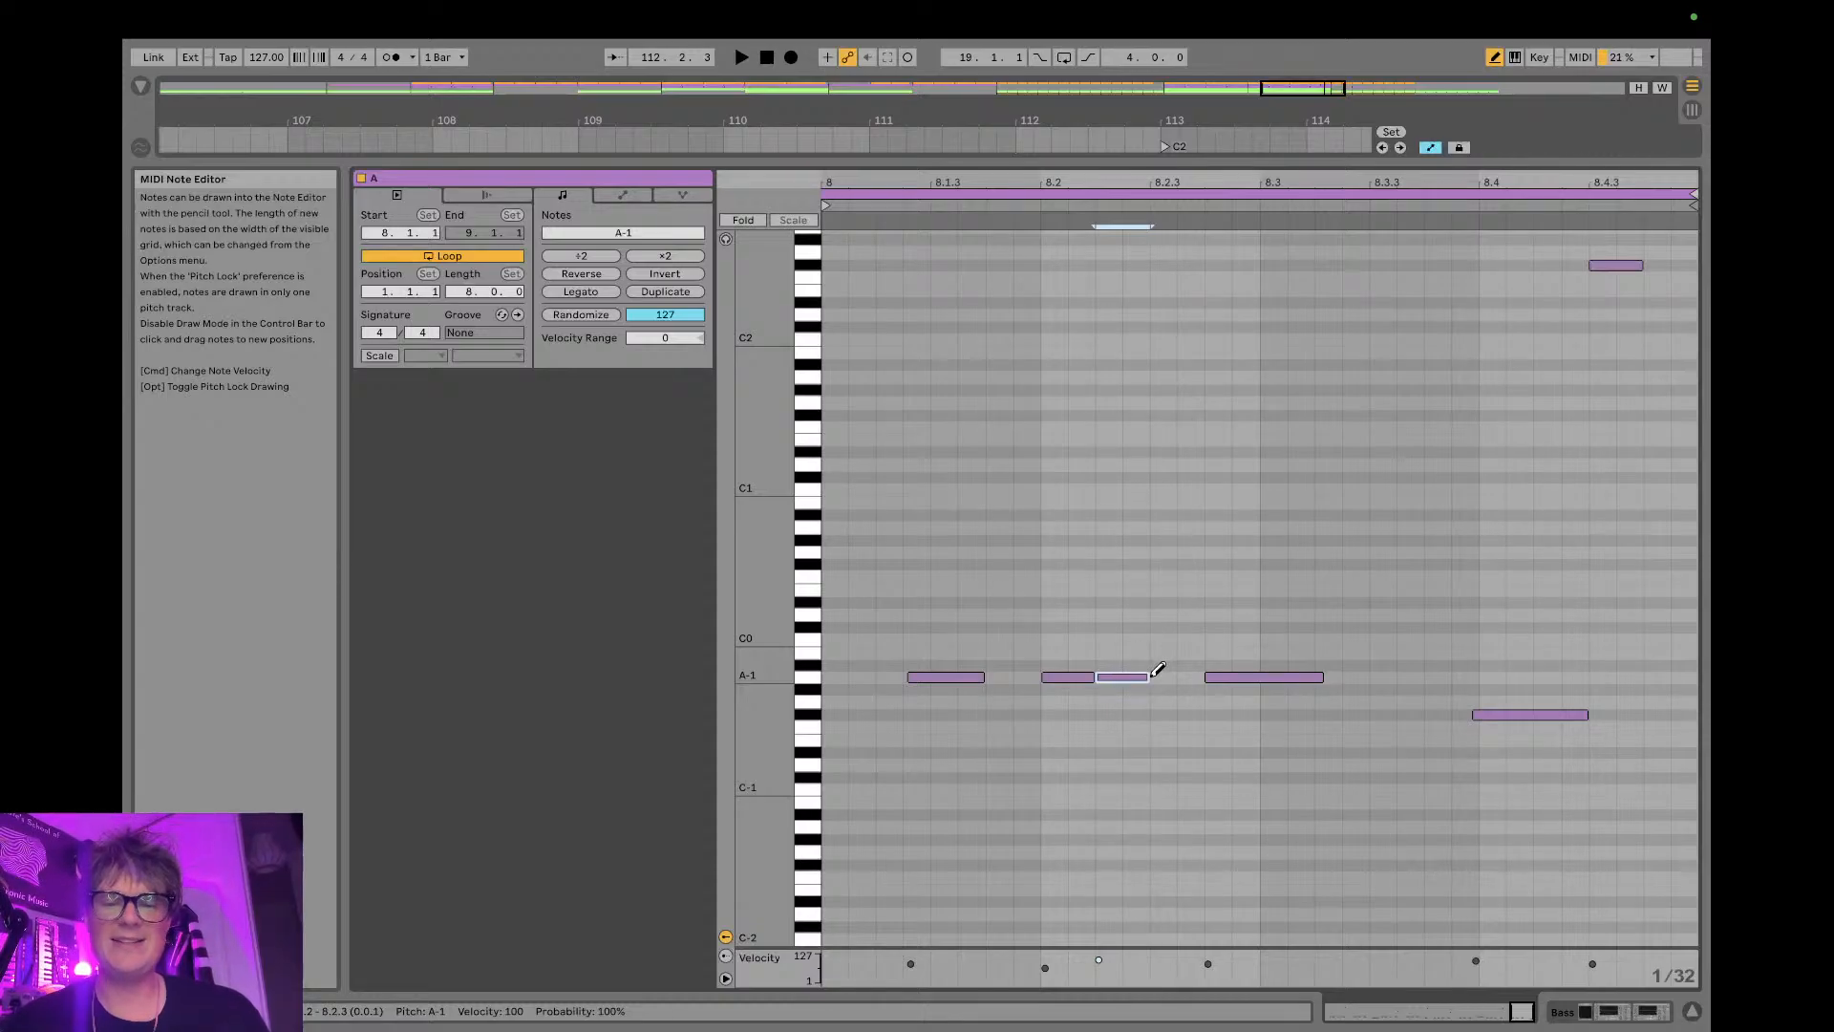
key("shift+Up")
key("shift+Up")
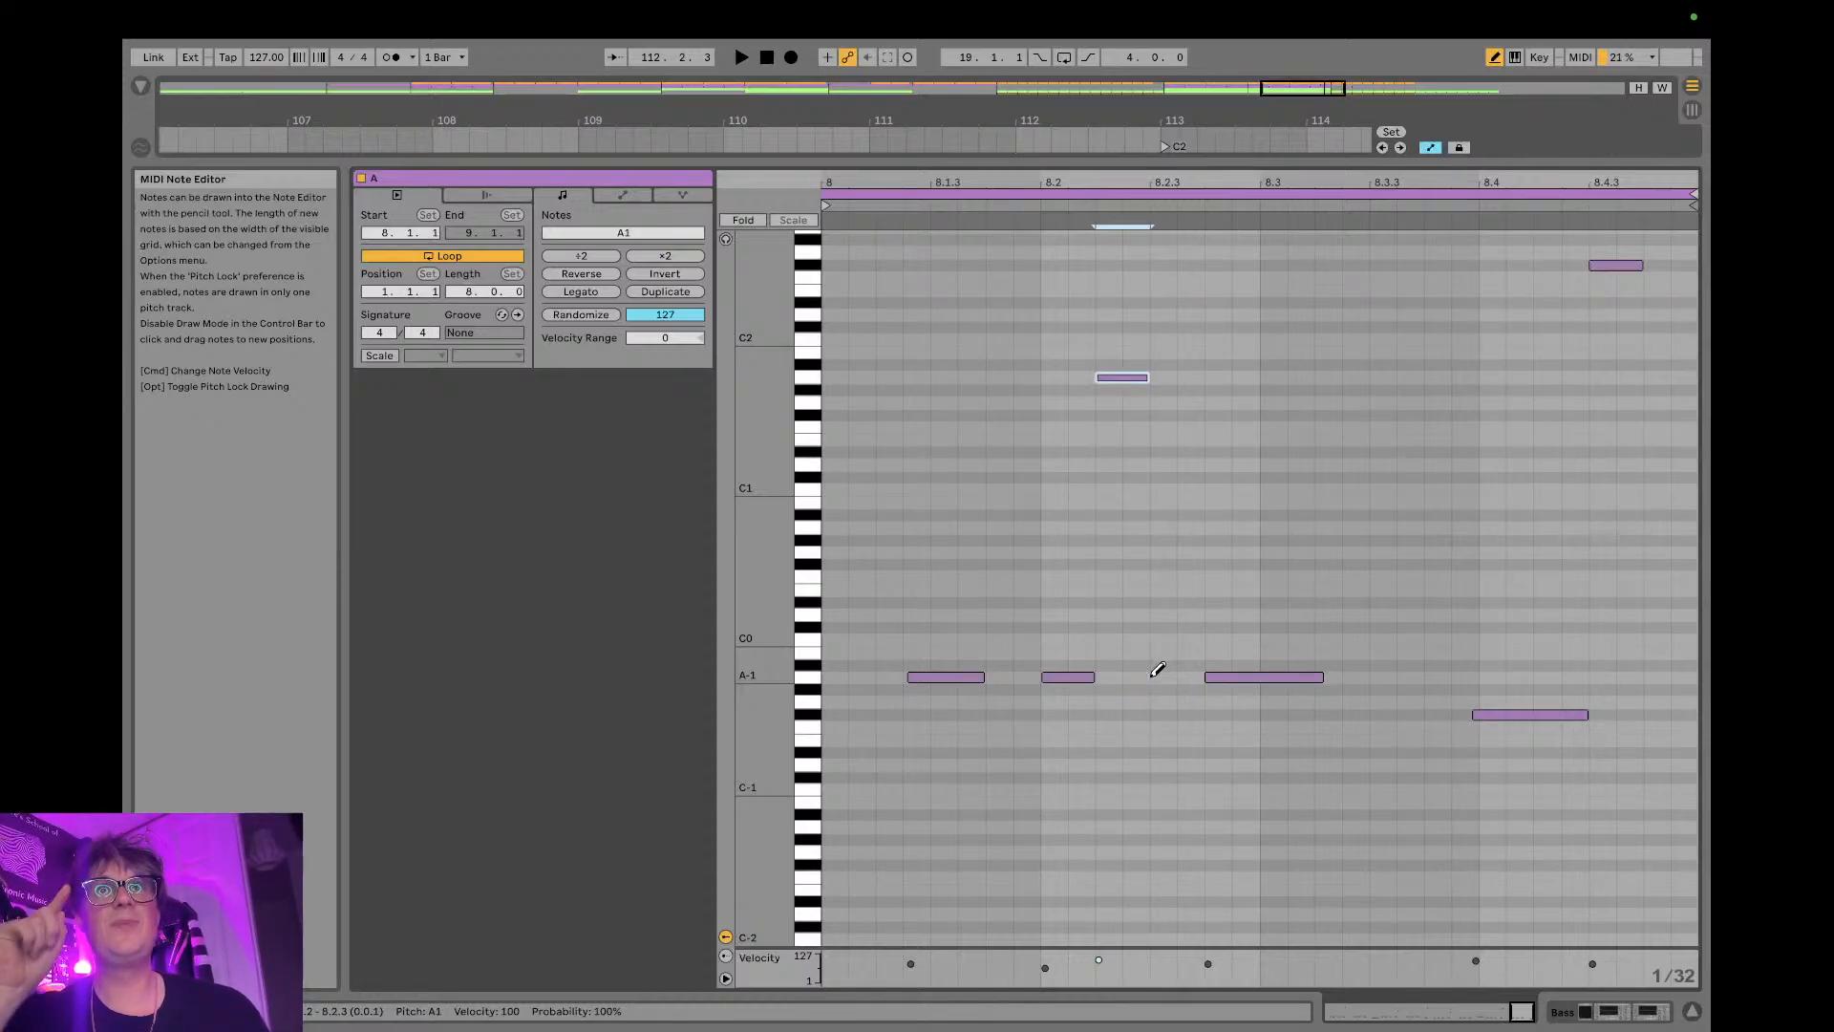
- Extend the third bass note to 8.3.3, split it at 8.3, and lower the split-off part to C-2
key("b")
mouse_move(1323, 678)
left_mouse_down()
mouse_move(1259, 680)
mouse_move(1363, 673)
left_mouse_up()
key("b")
left_click(1300, 676)
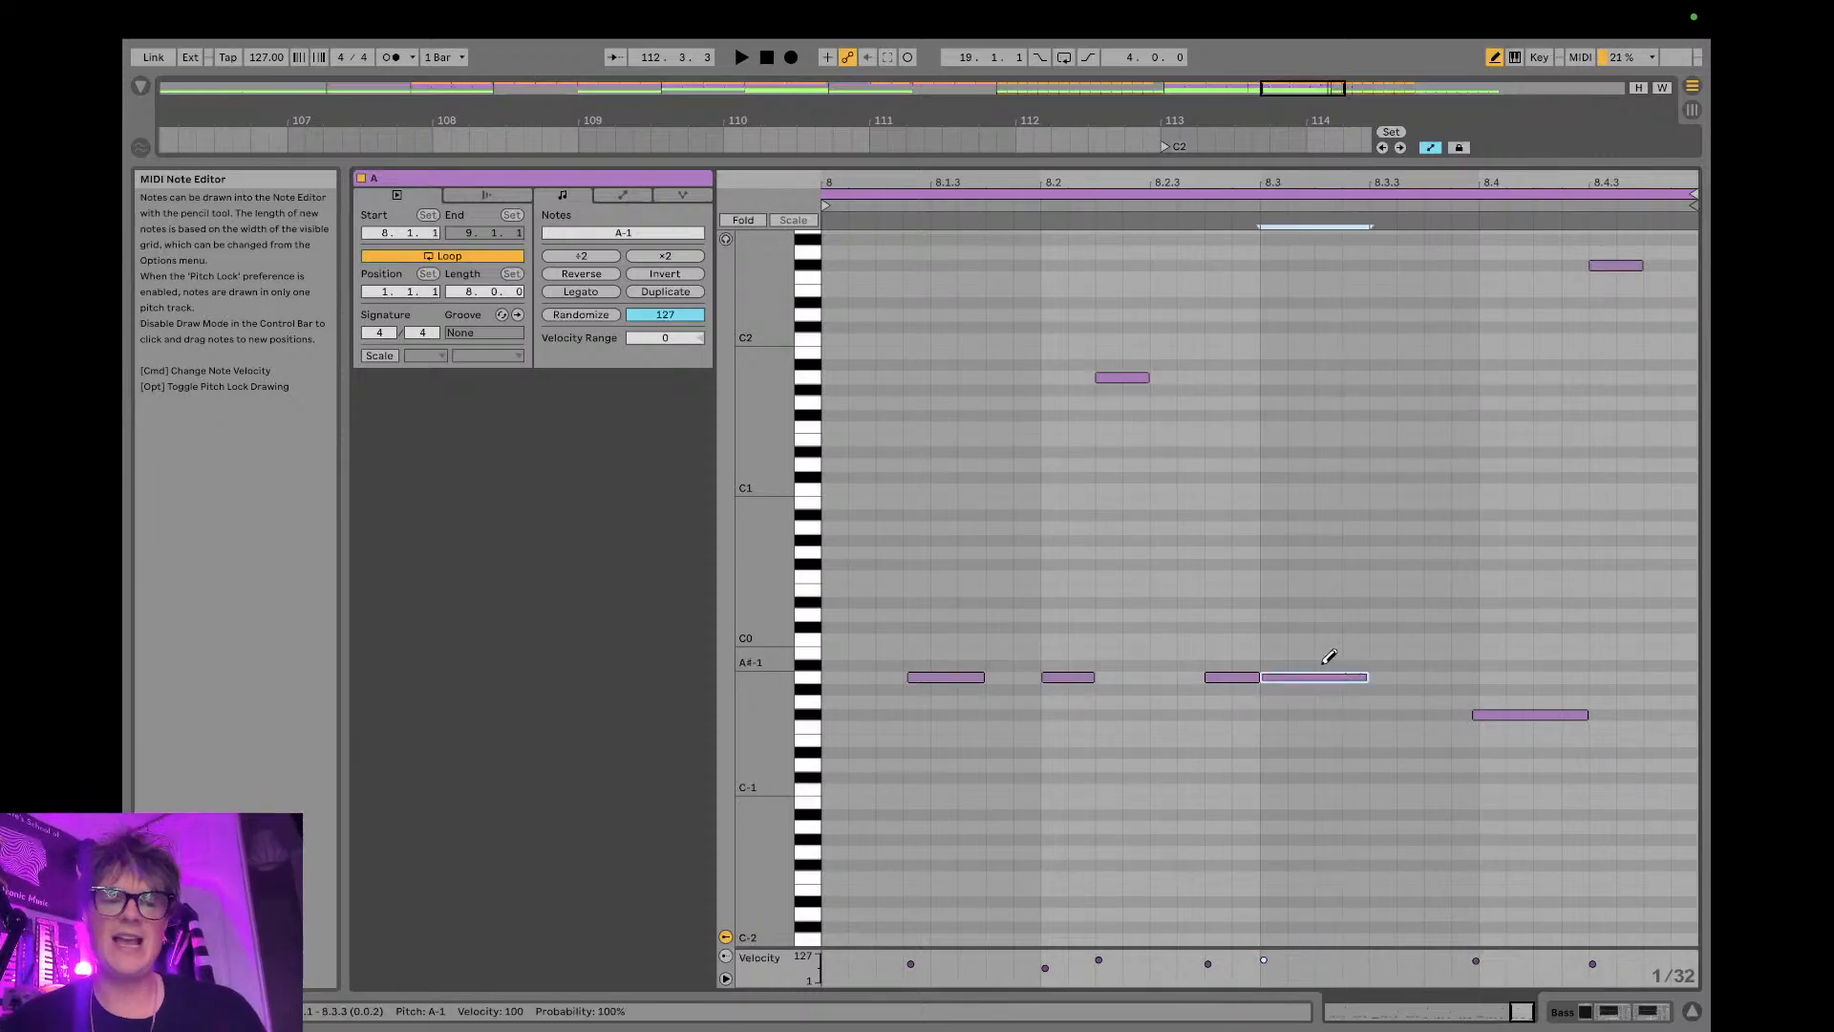
key("shift+Down")
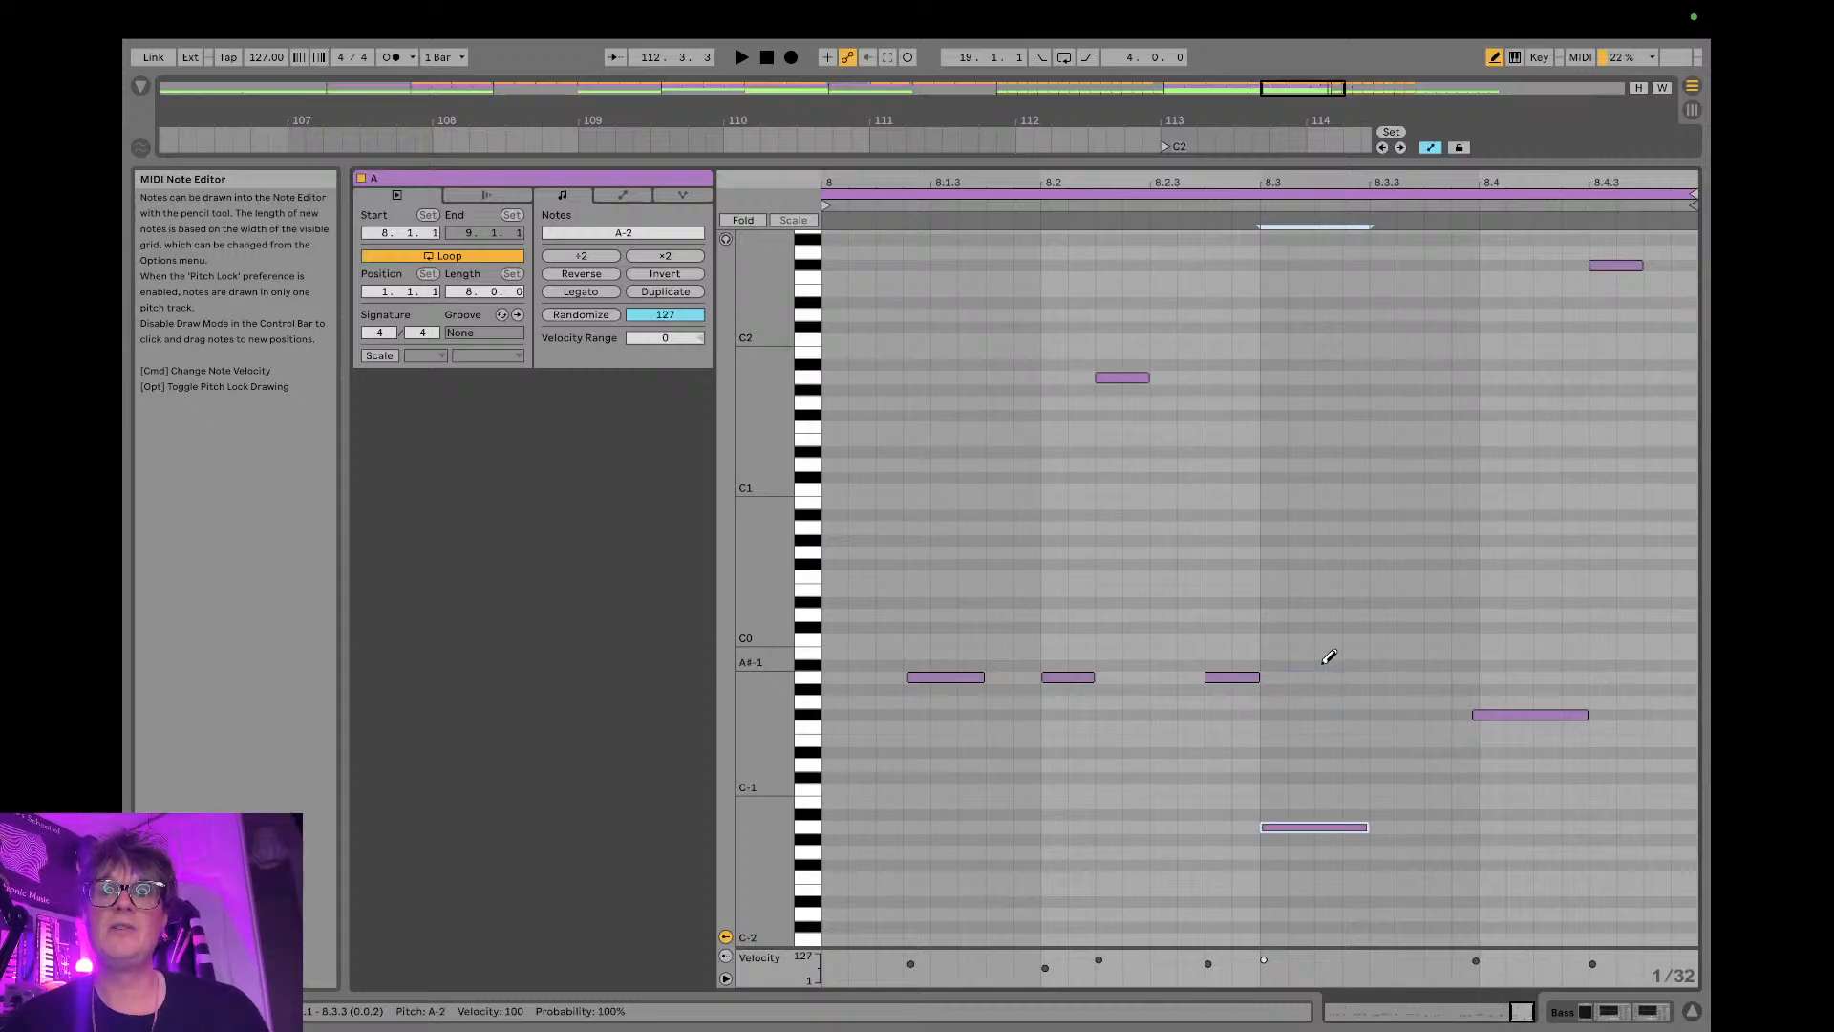
key("shift+Down")
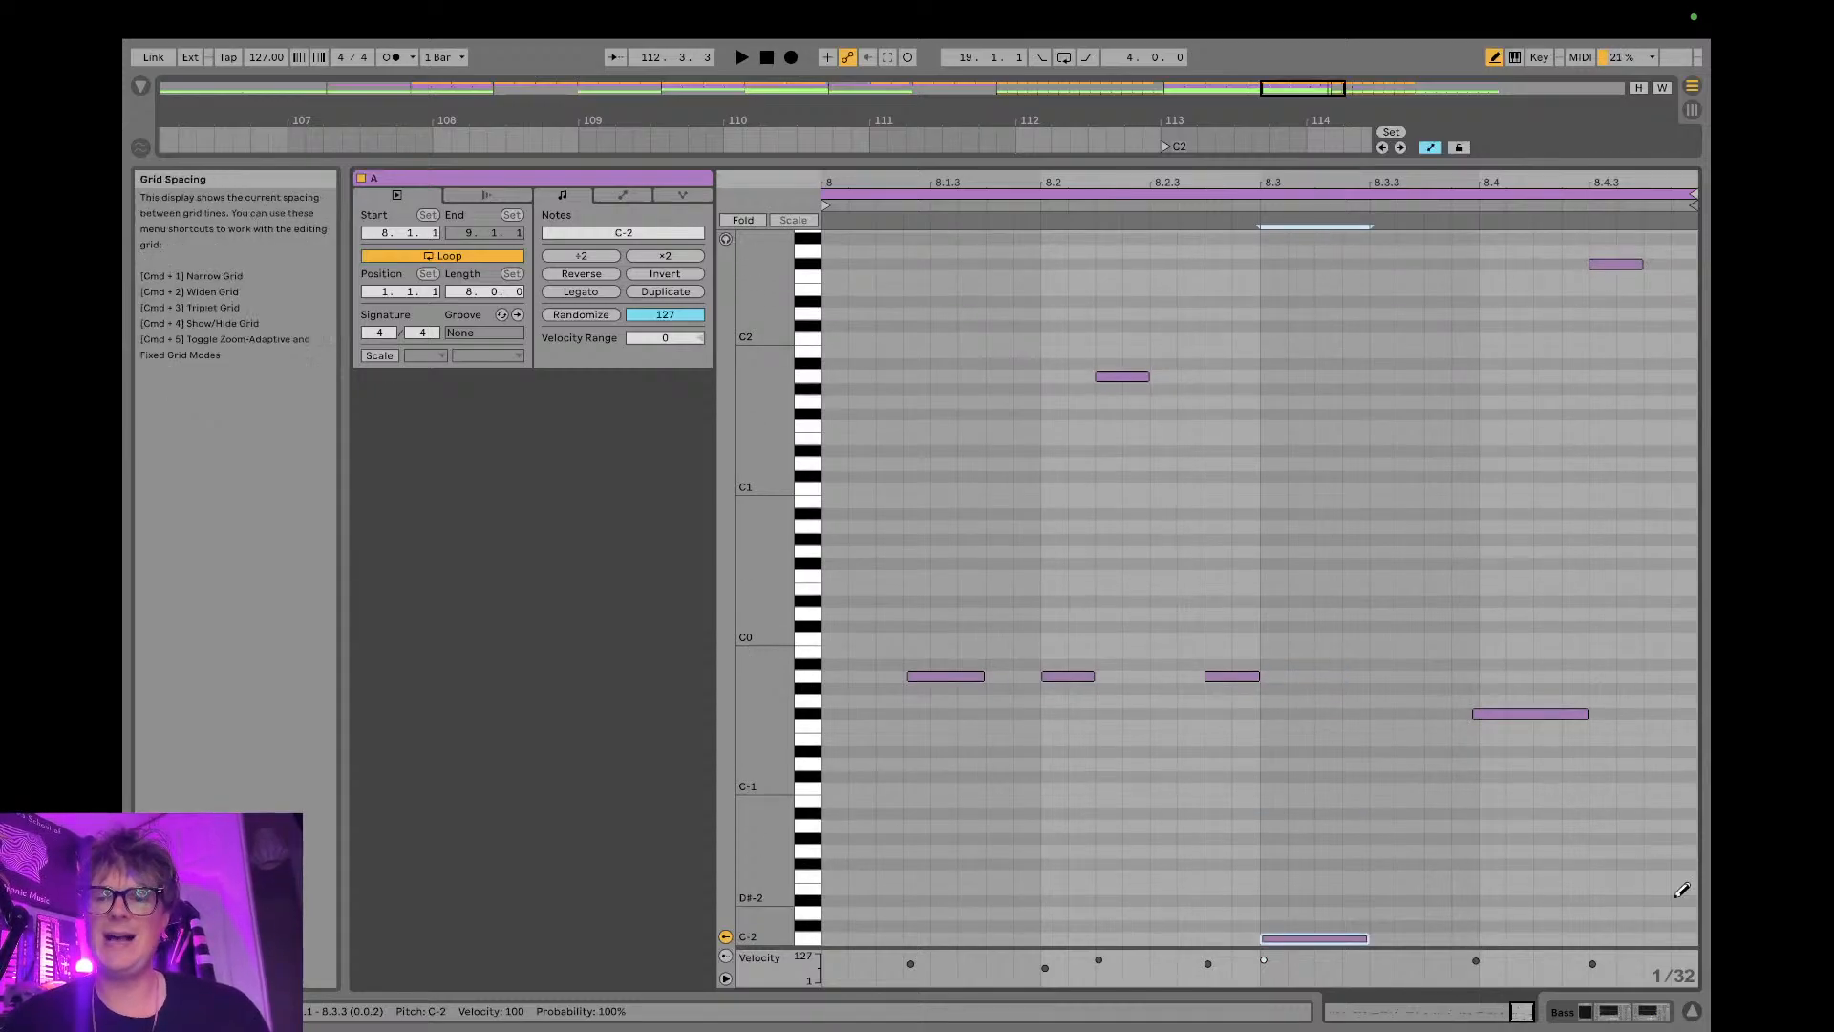
- Return to the arrangement and audition the edited bass from bar 108 into C2, soloing the Bass track
left_click(1689, 1012)
key("b")
left_click(923, 258)
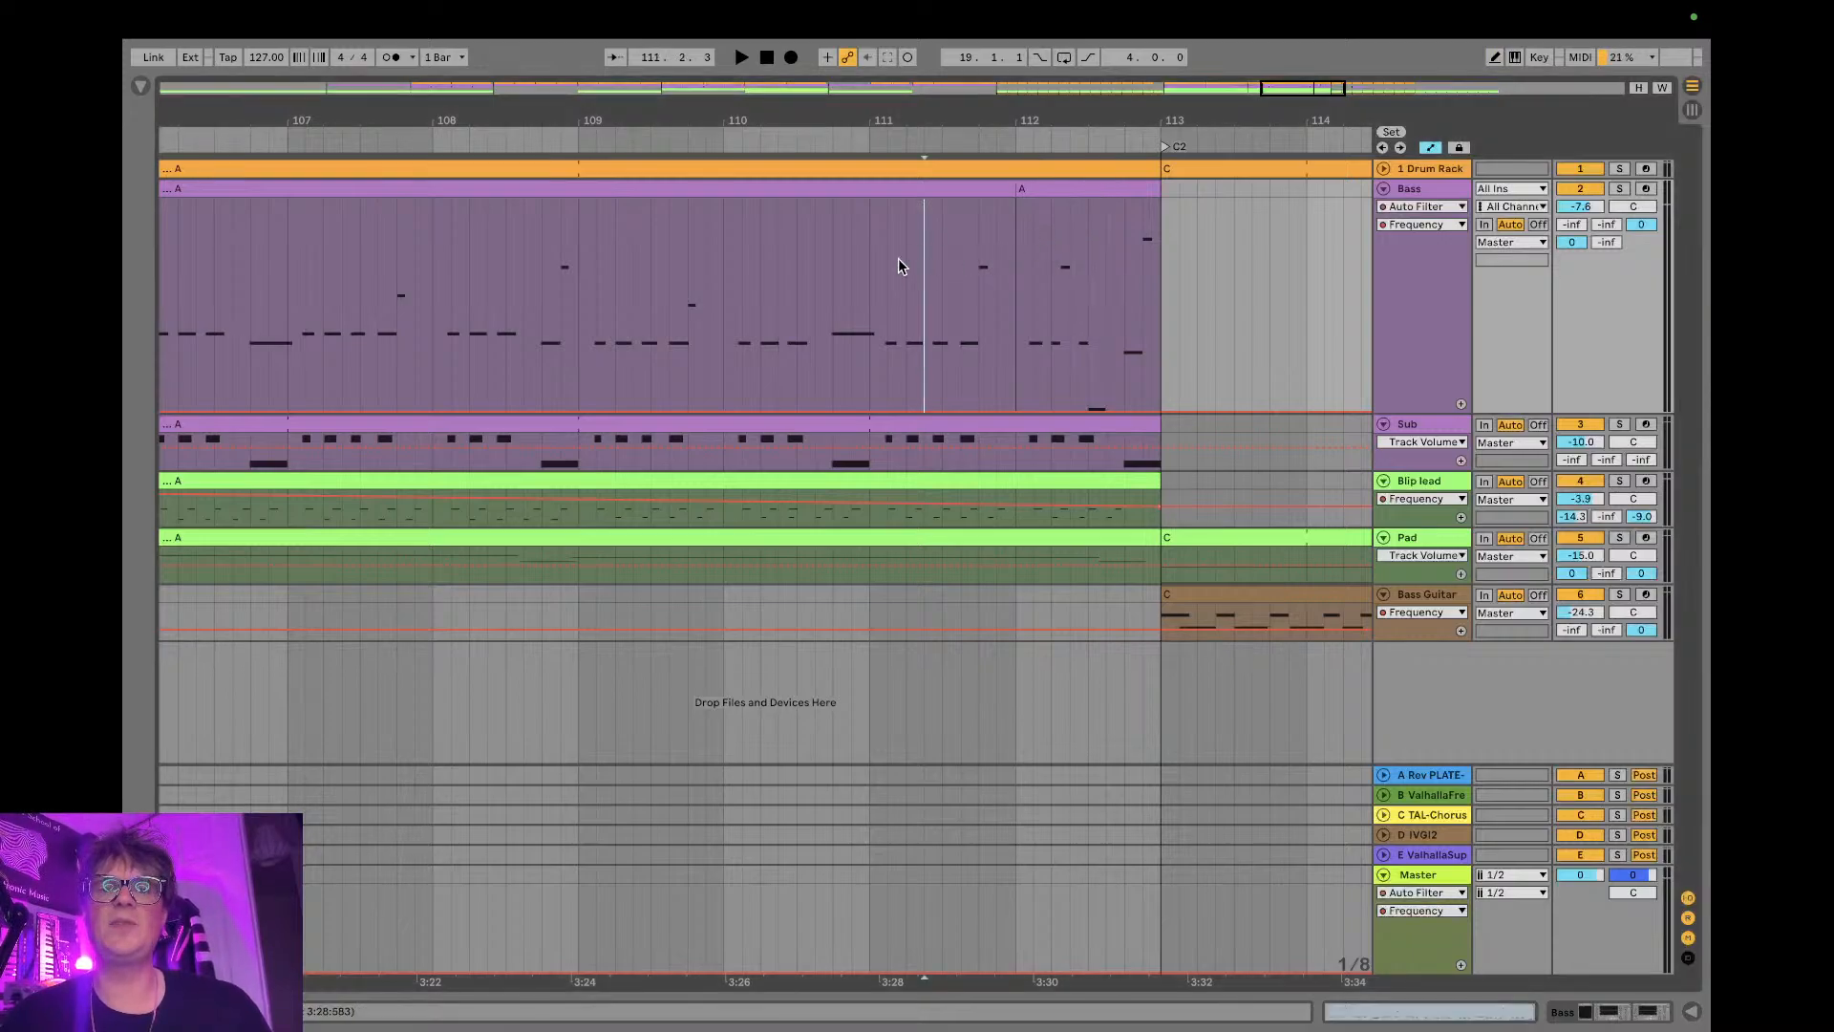
left_click(422, 256)
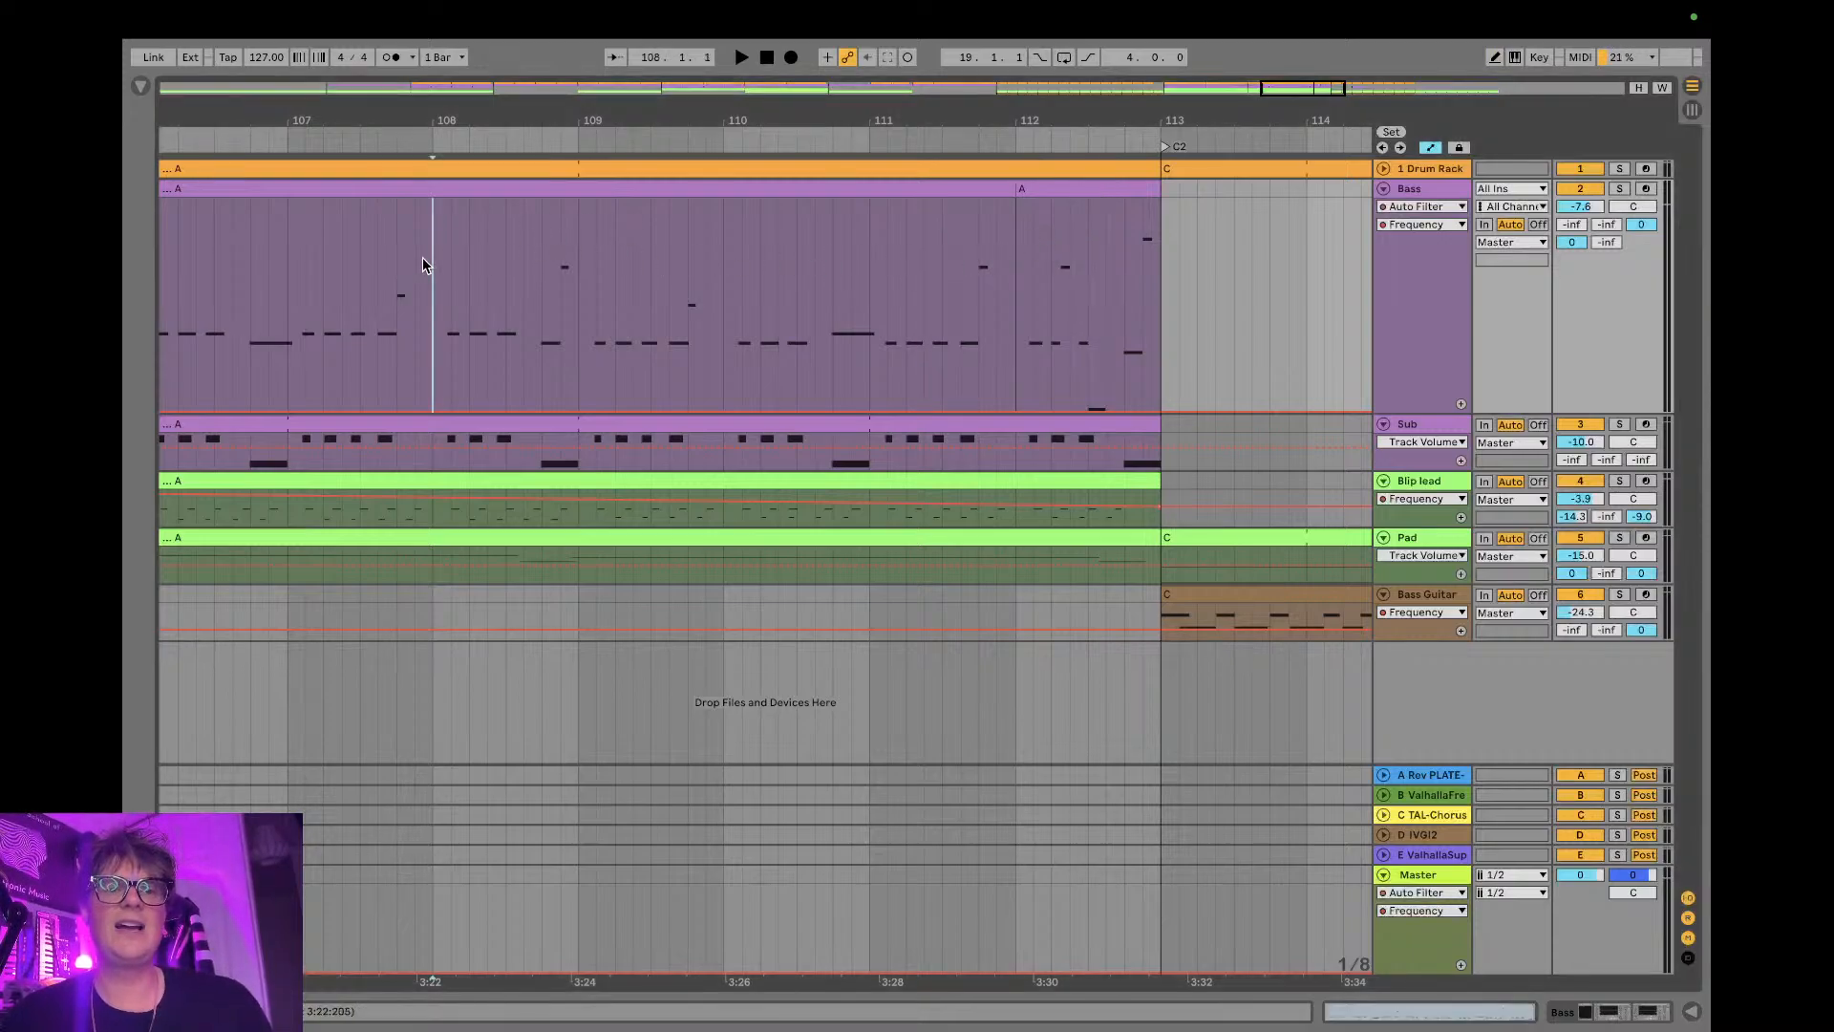
key("space")
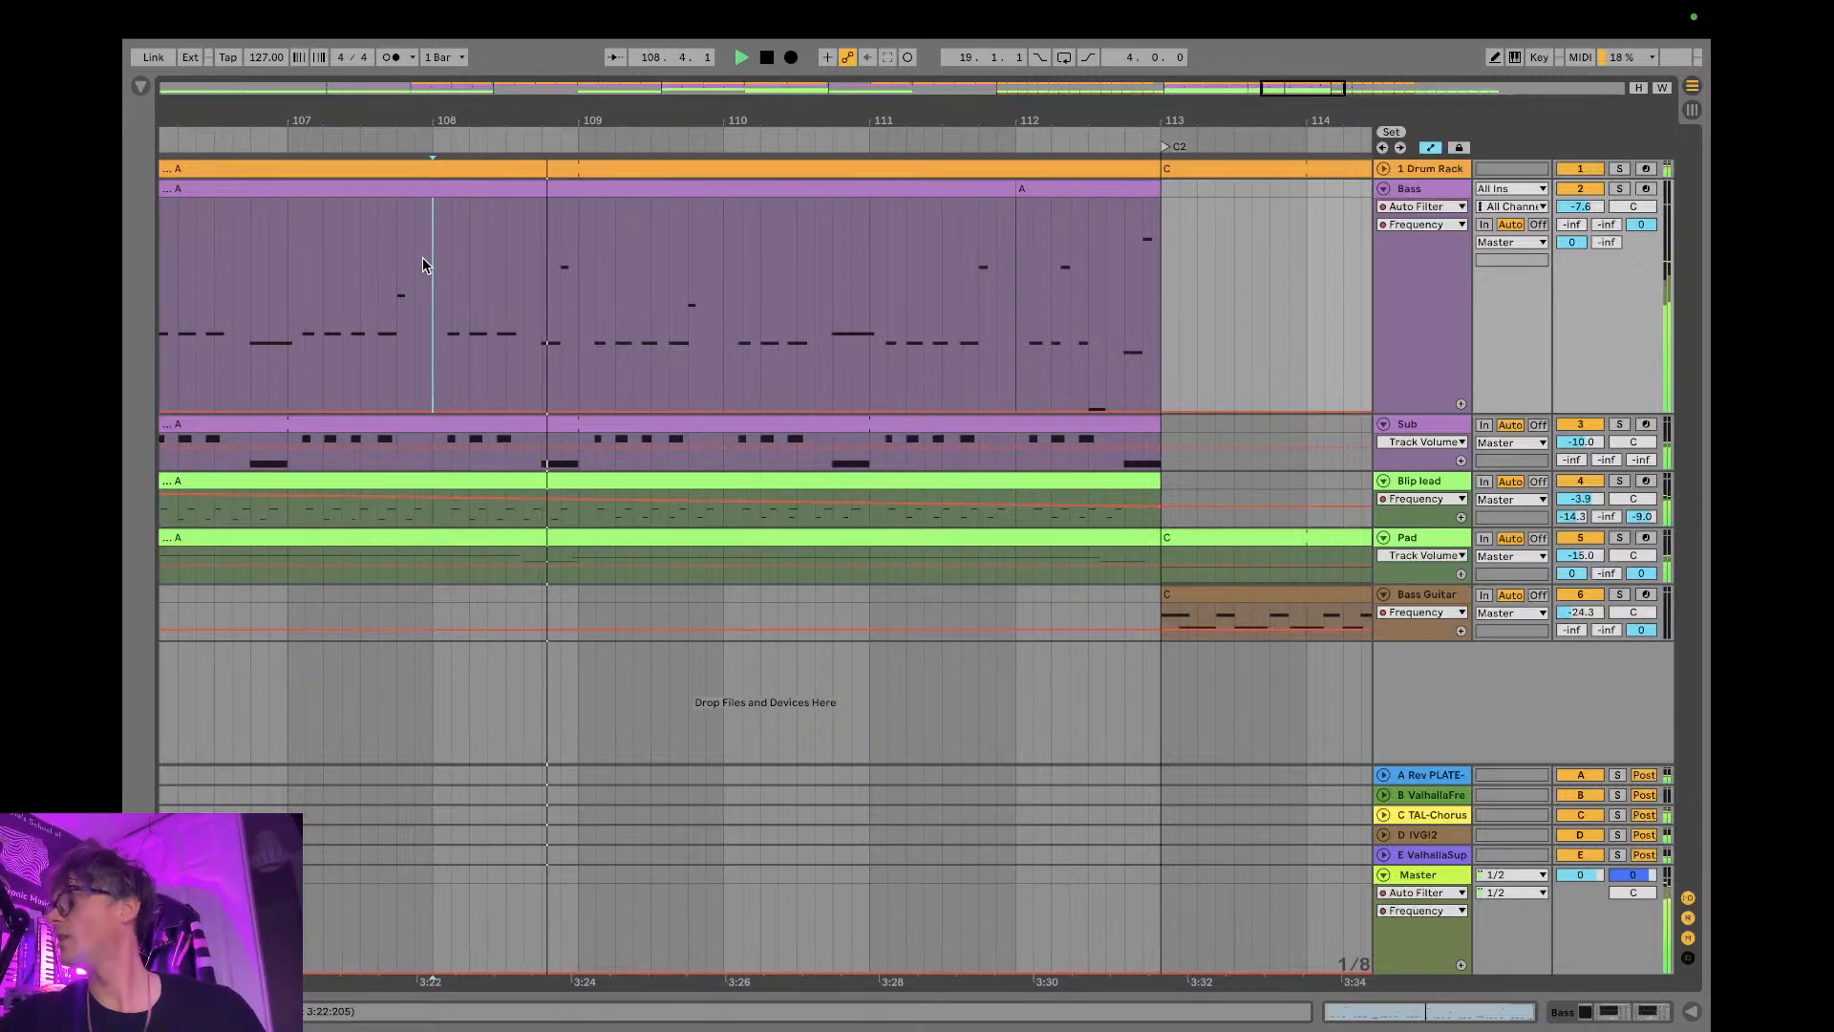
left_click(1619, 189)
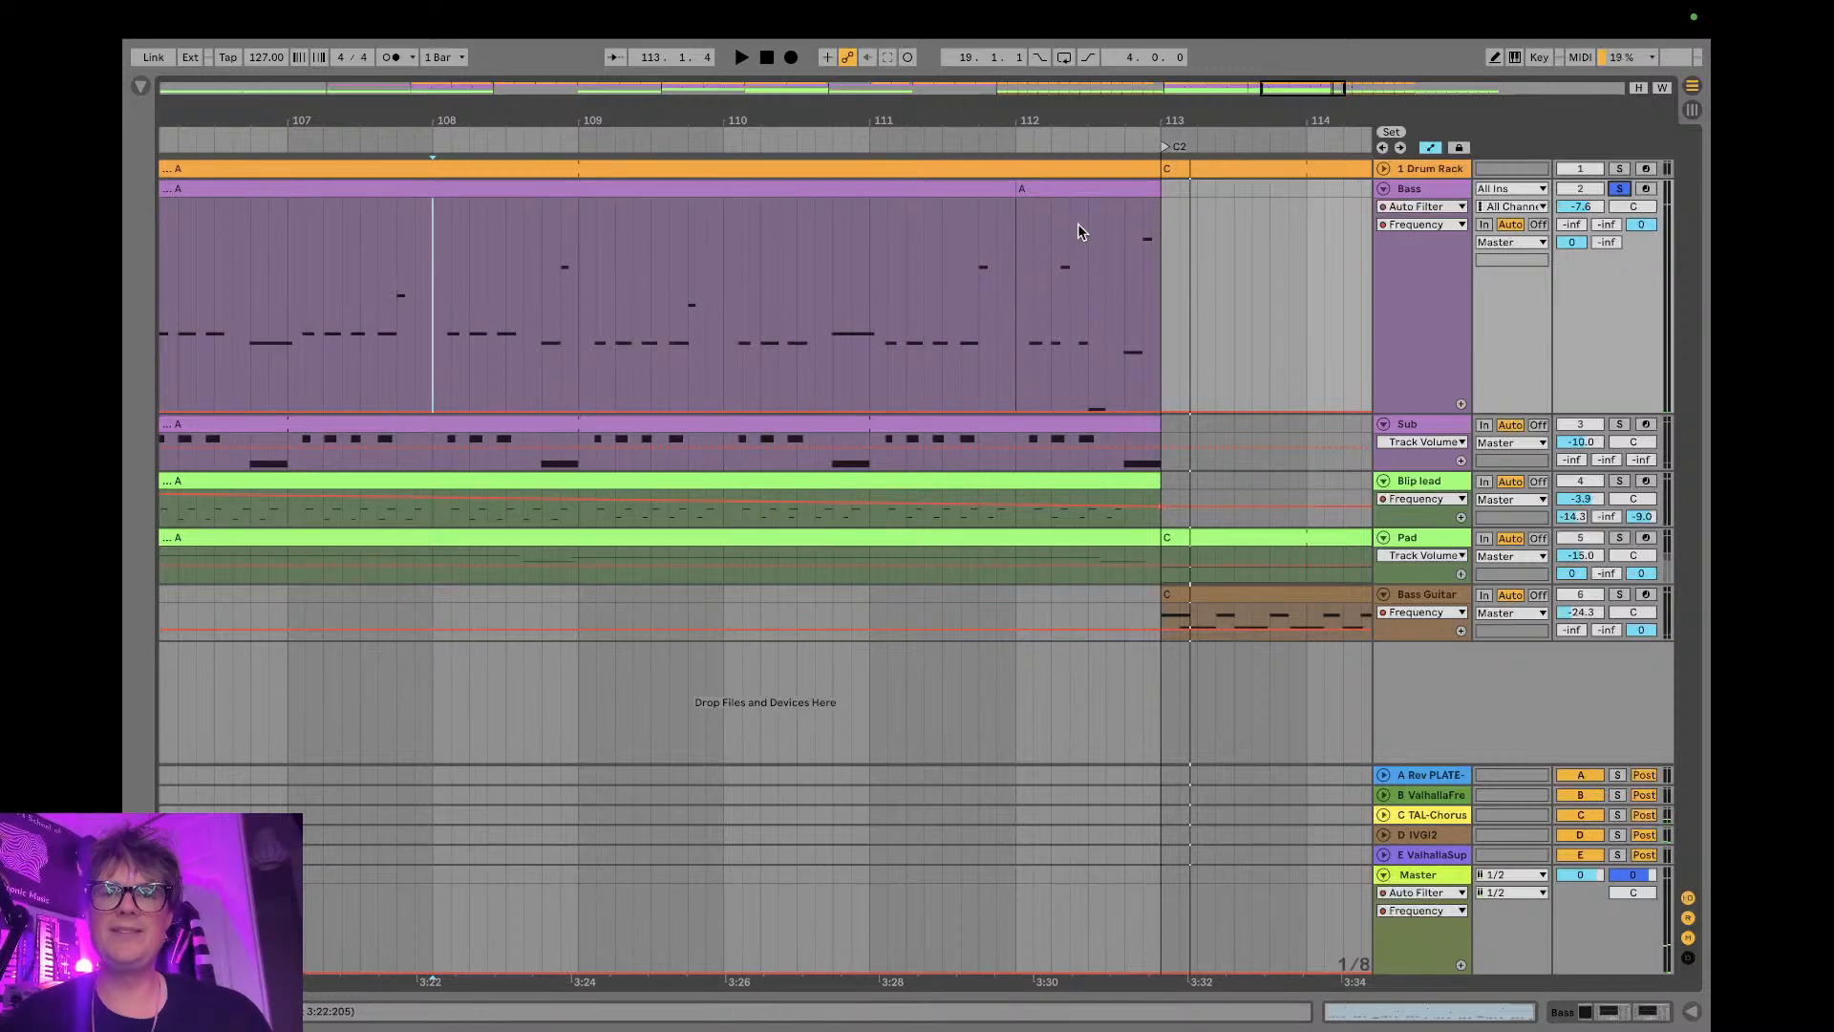
- Reopen the one-bar Bass clip before C2 and raise the C-2 note by octaves to C3
double_click(1072, 188)
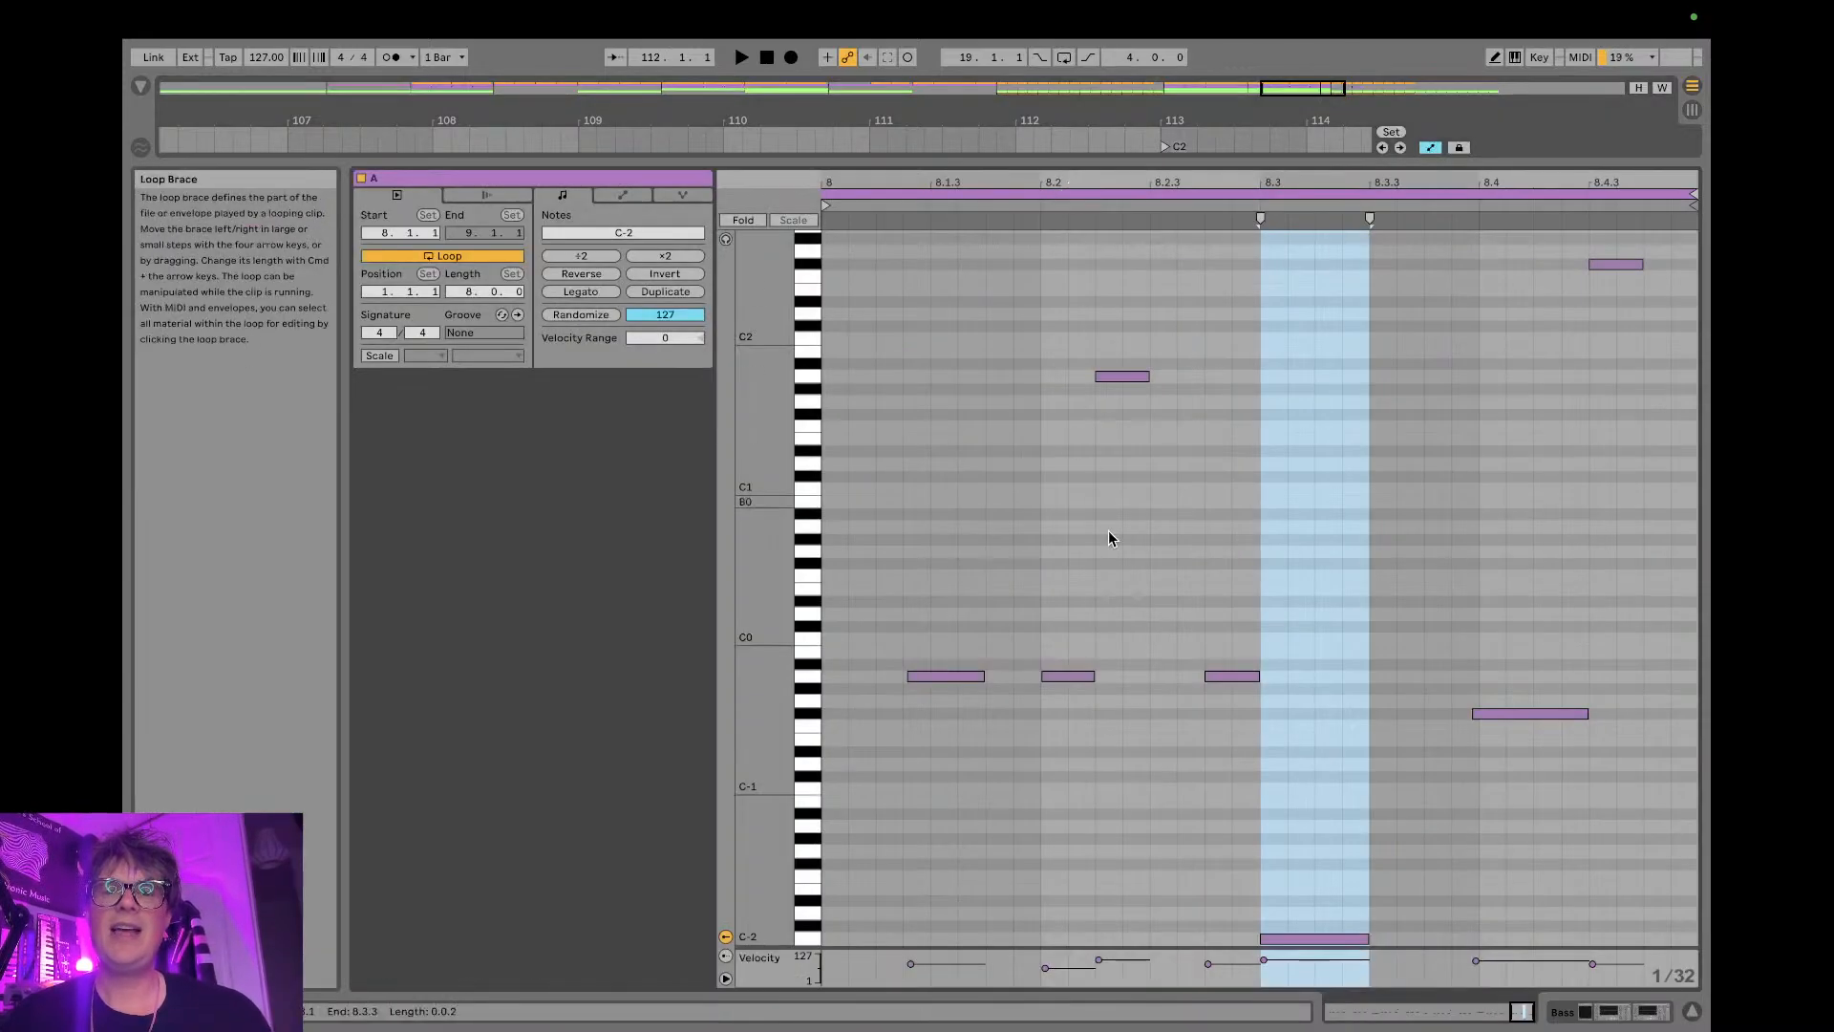
left_click(1283, 936)
key("shift+Up")
key("shift+Up")
key("shift+Up")
key("shift+Up")
key("shift+Up")
- Audition the bass variation, move the A1 note one 1/32 step earlier, and return to the arrangement
key("space")
key("space")
left_click(1114, 425)
mouse_move(1114, 424)
left_mouse_down()
mouse_move(1171, 437)
mouse_move(1085, 431)
left_mouse_up()
key("space")
key("space")
key("space")
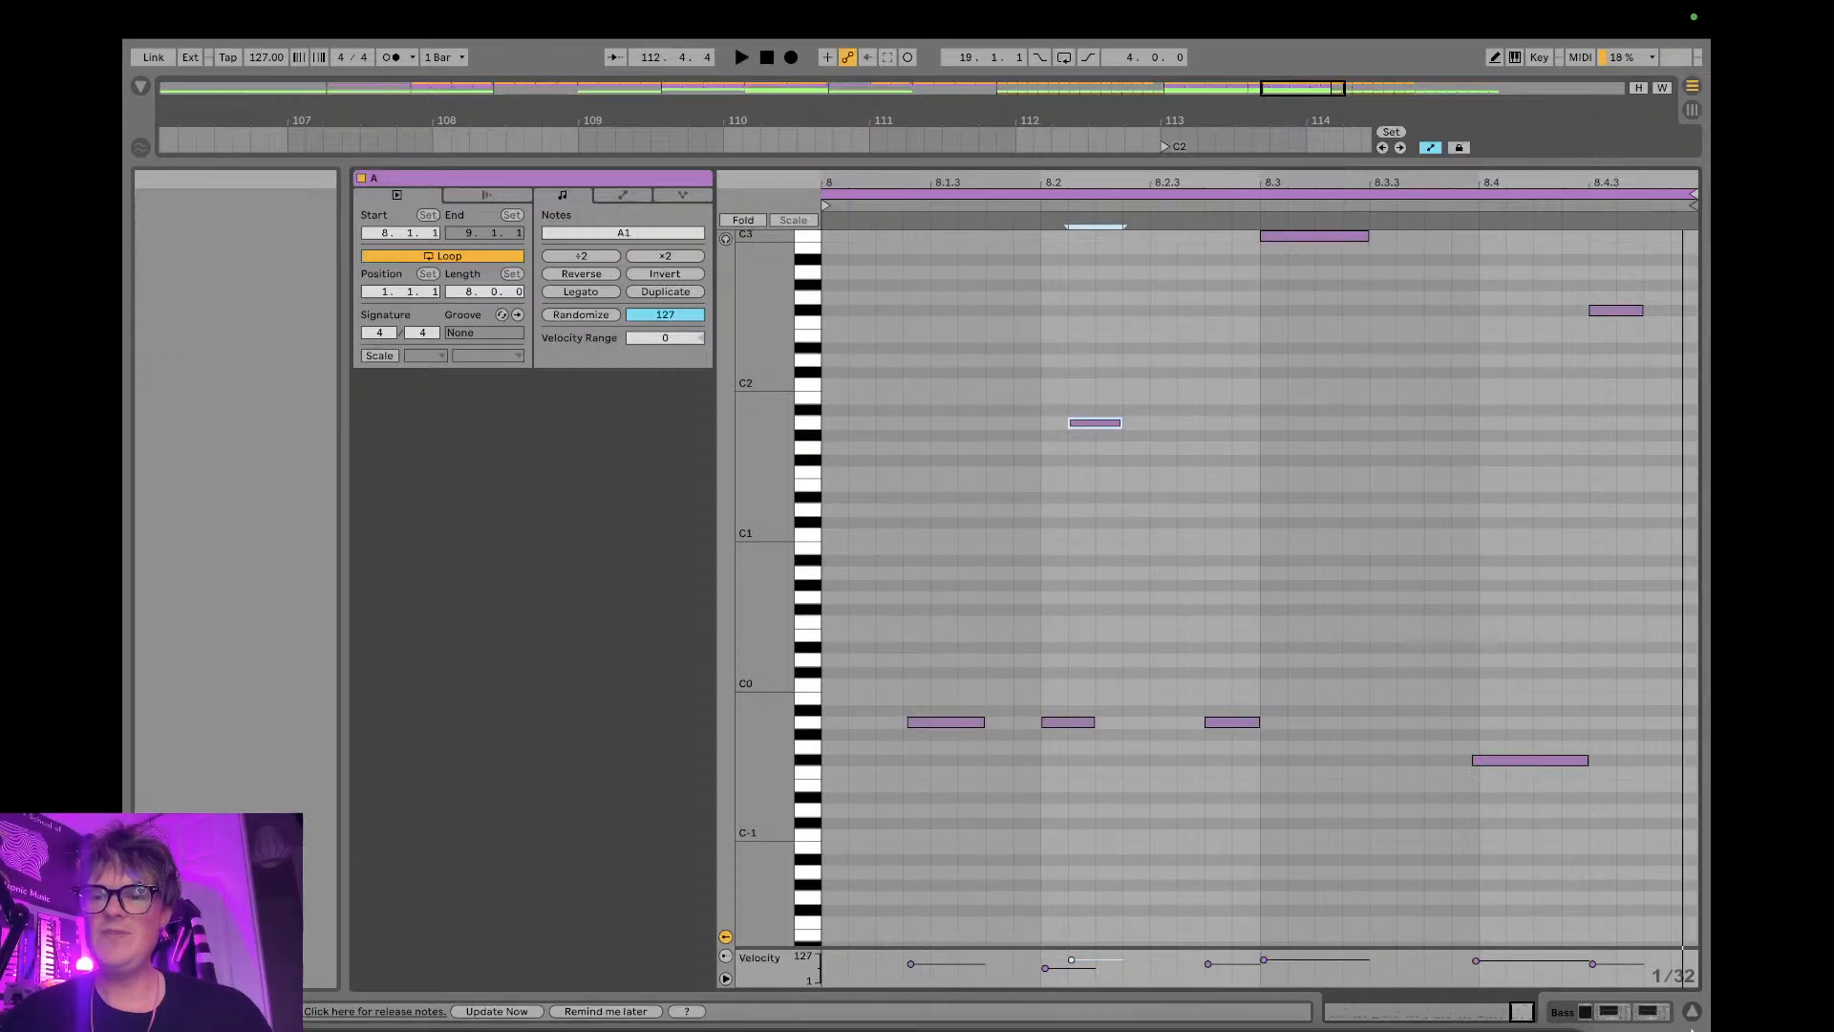
left_click(1692, 1012)
left_click(1692, 1012)
left_click(1692, 1012)
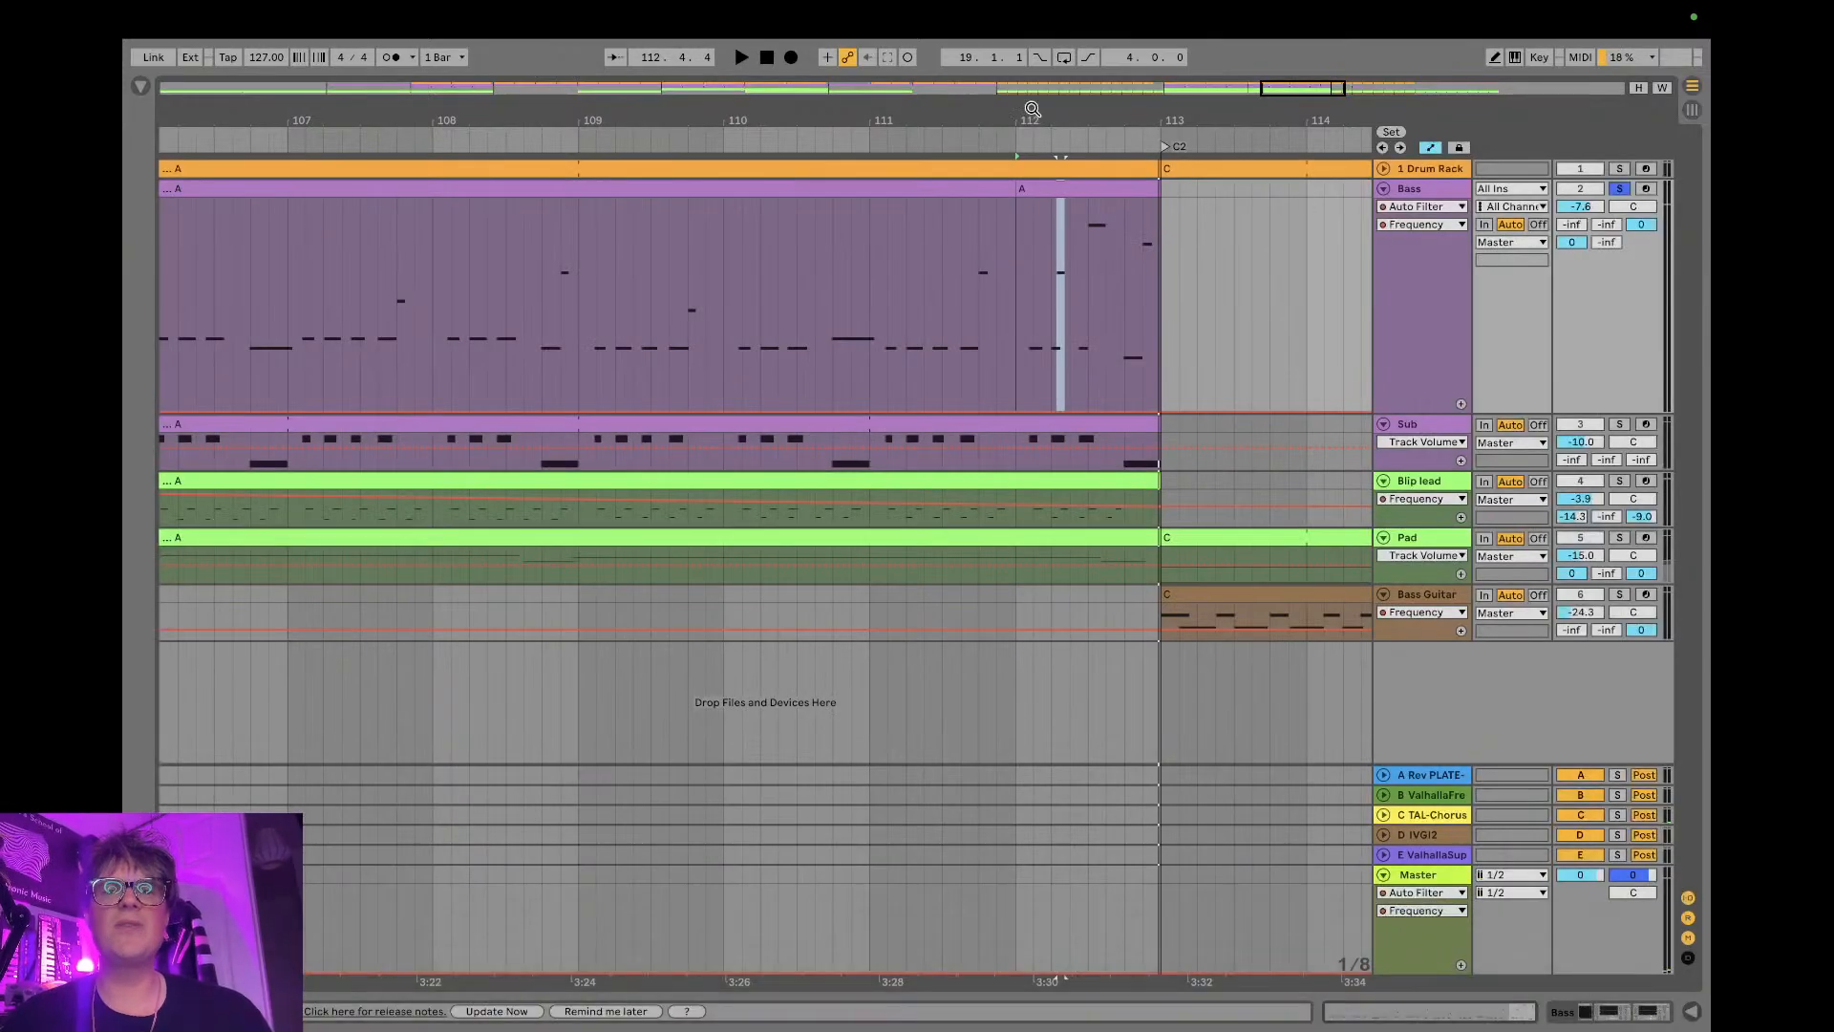
- Audition the soloed Bass from bars 105 and 109 of A3, and unsolo it to hear the full mix into C2
left_click_drag(897, 116, 898, 28)
left_click(731, 277)
key("space")
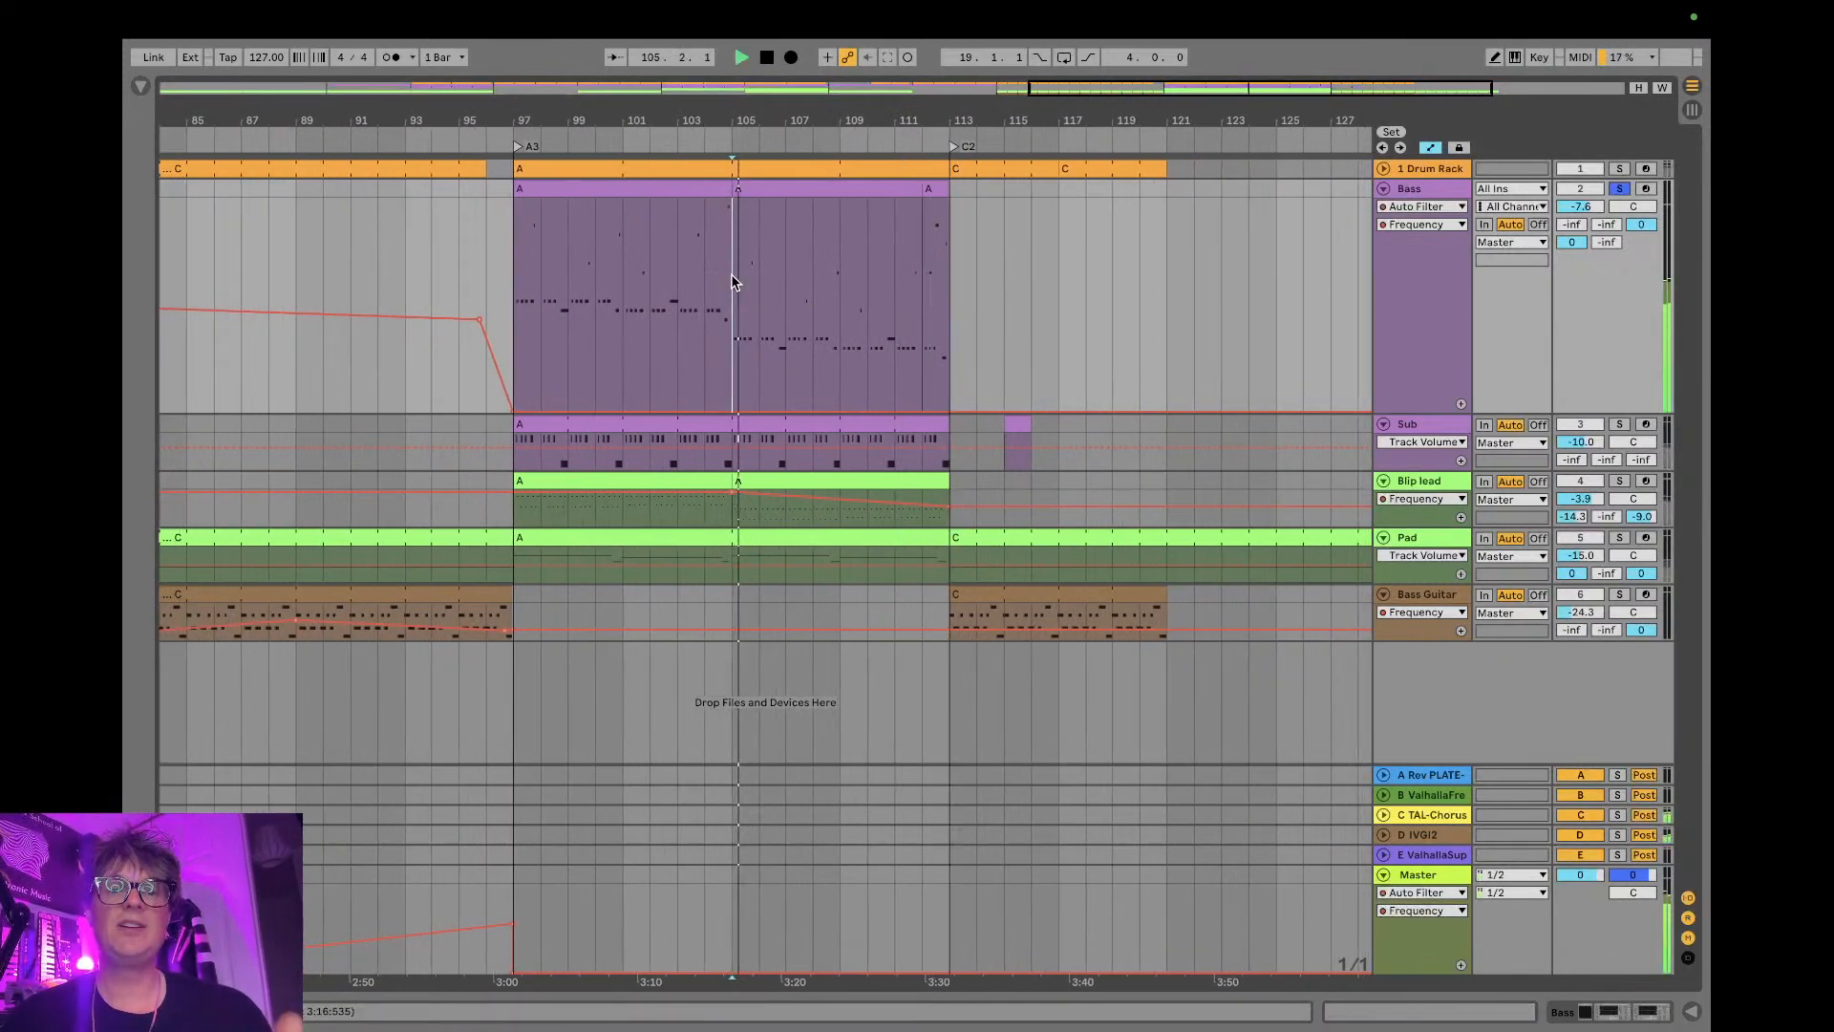
left_click(840, 256)
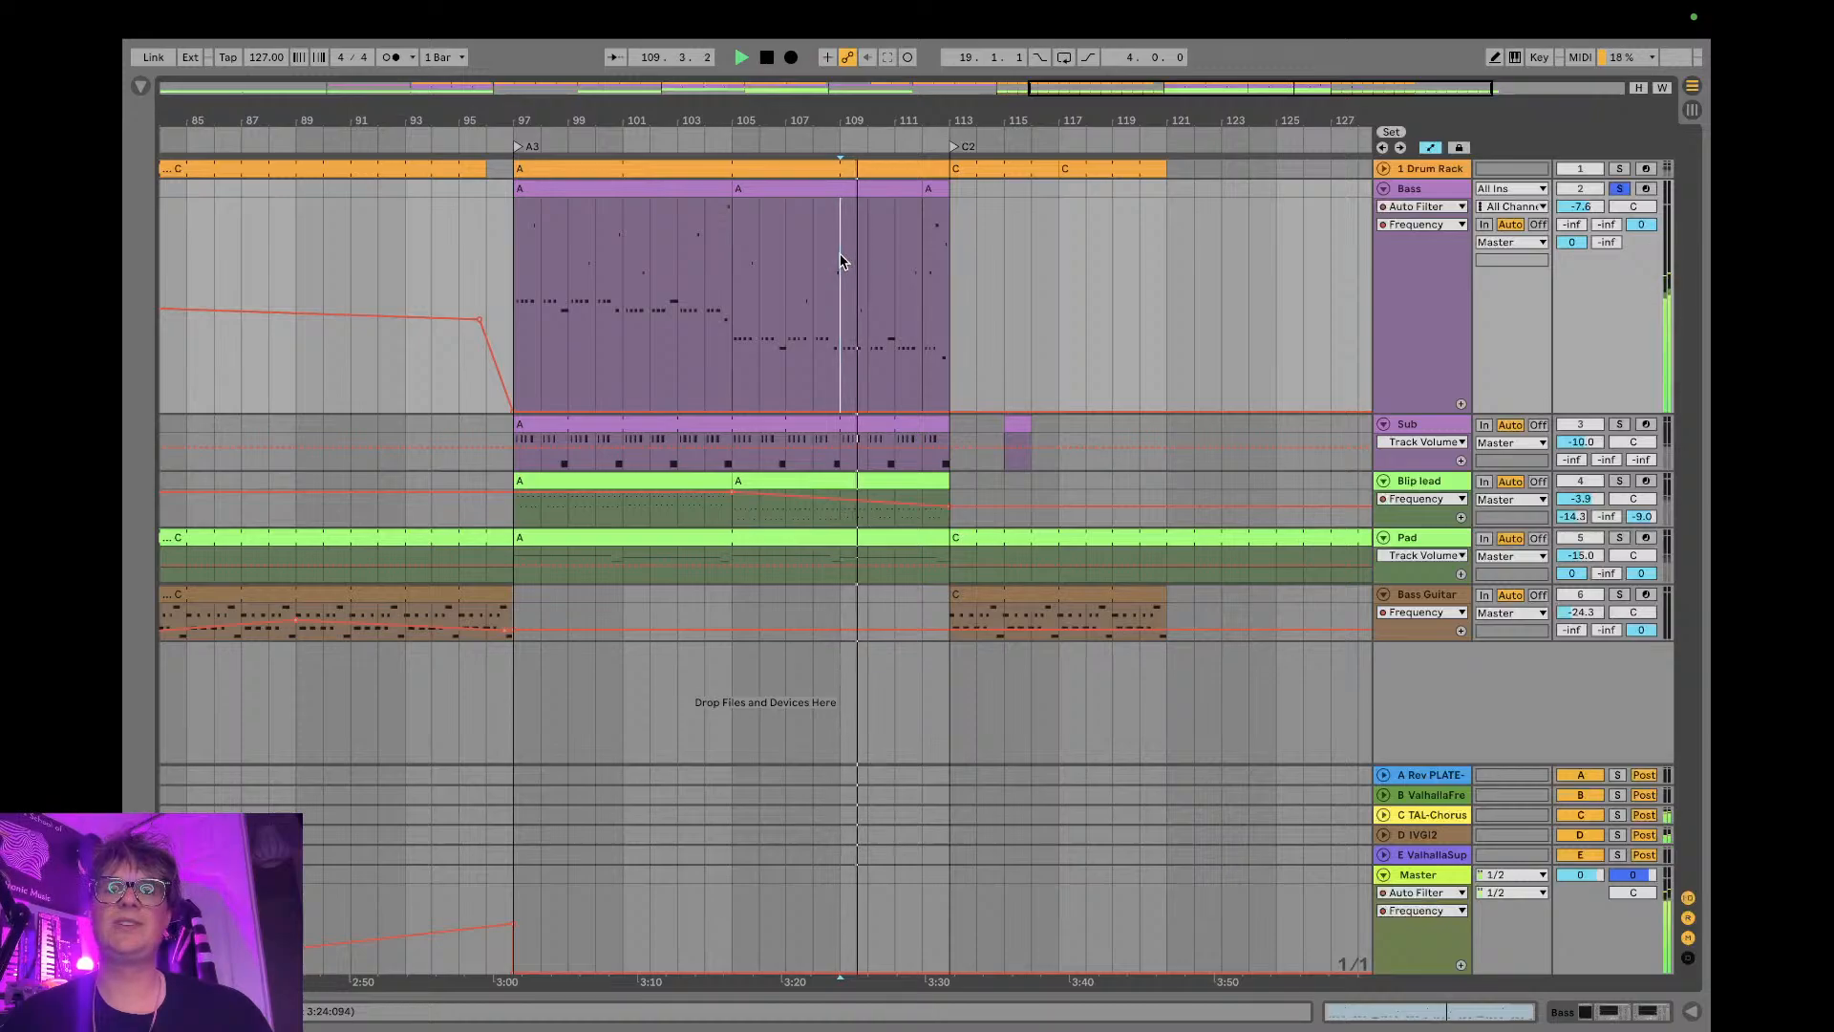
left_click(1619, 189)
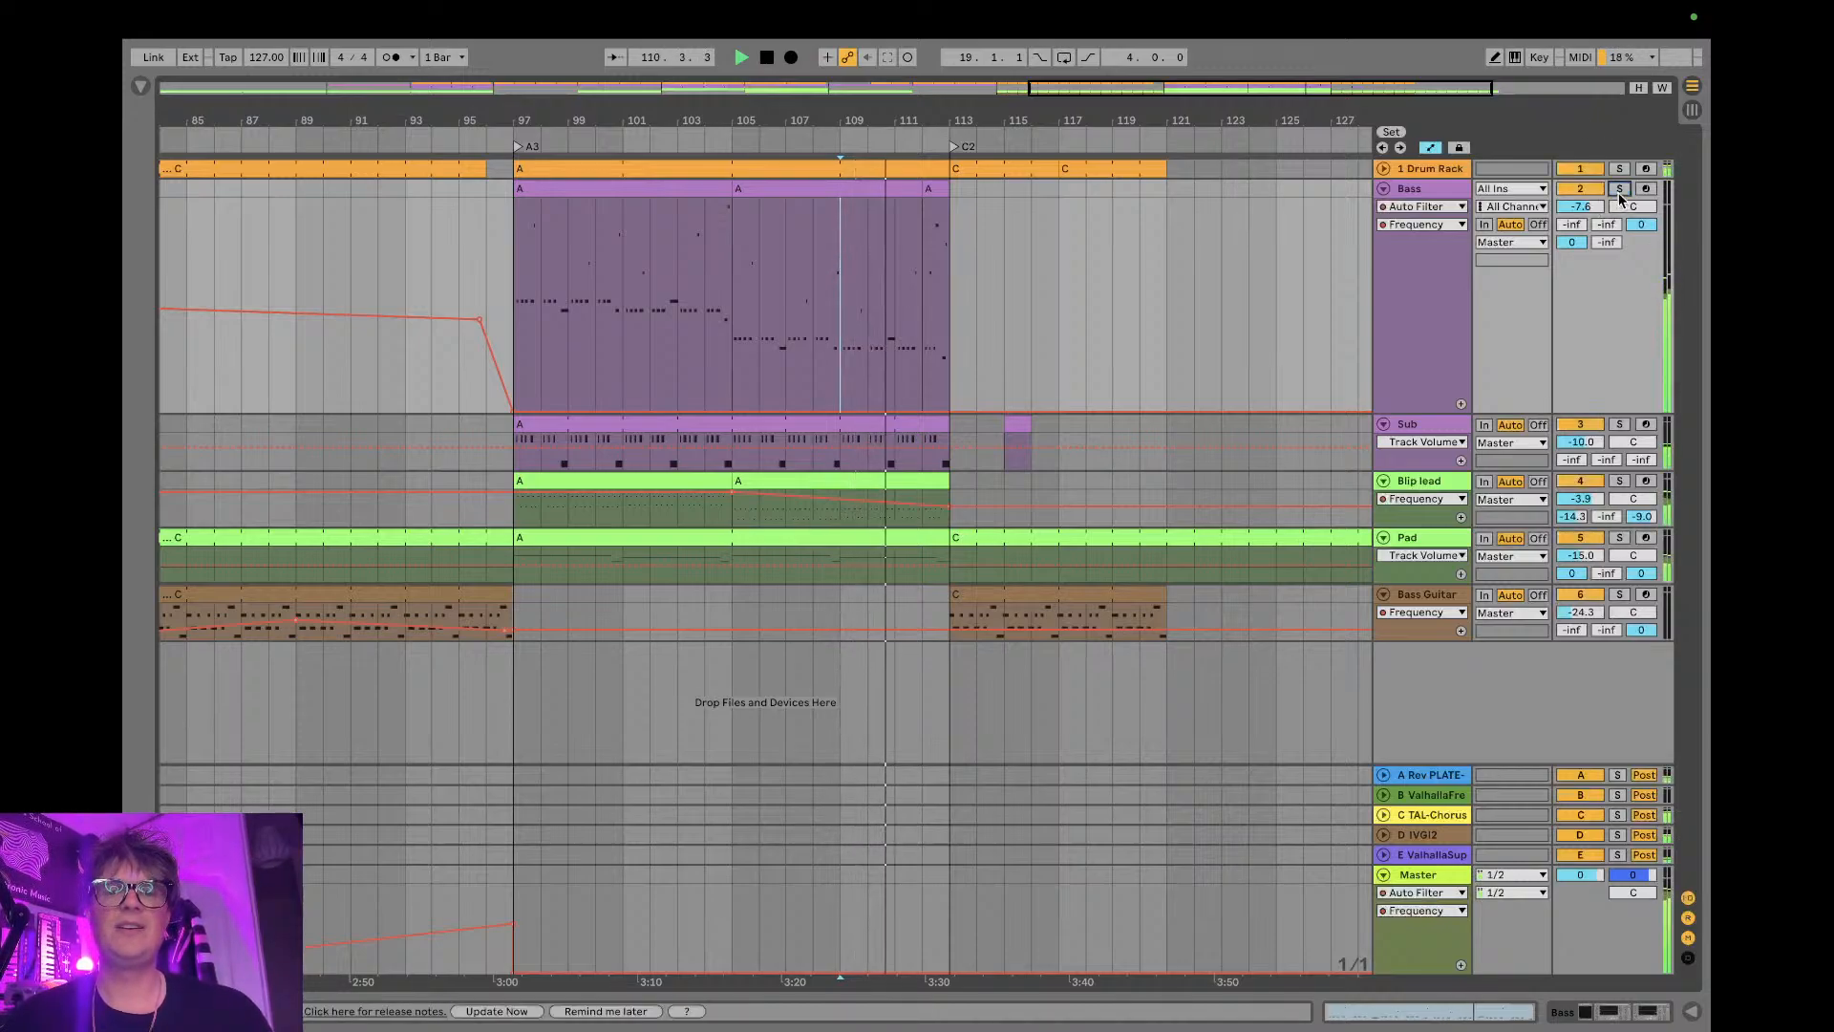
left_click(1010, 425)
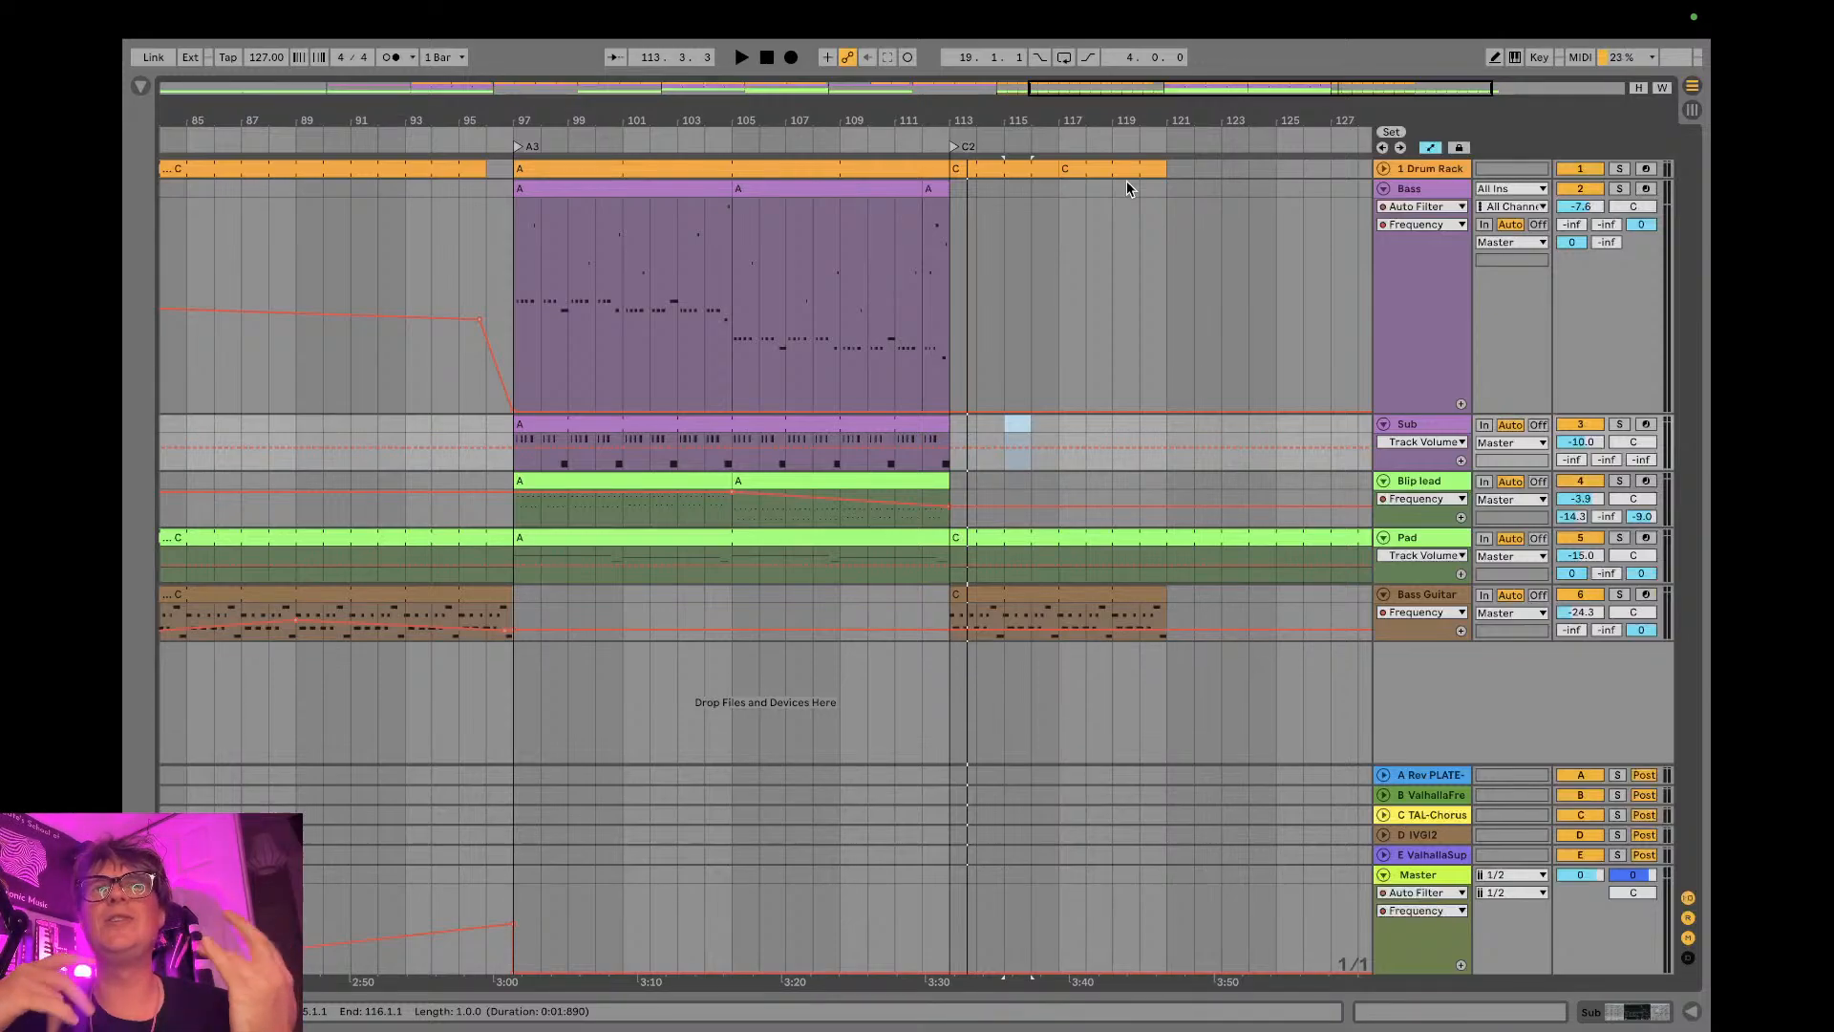
- Switch to YouTube Studio to check the live chat, and return to Ableton Live
key("ctrl+Left")
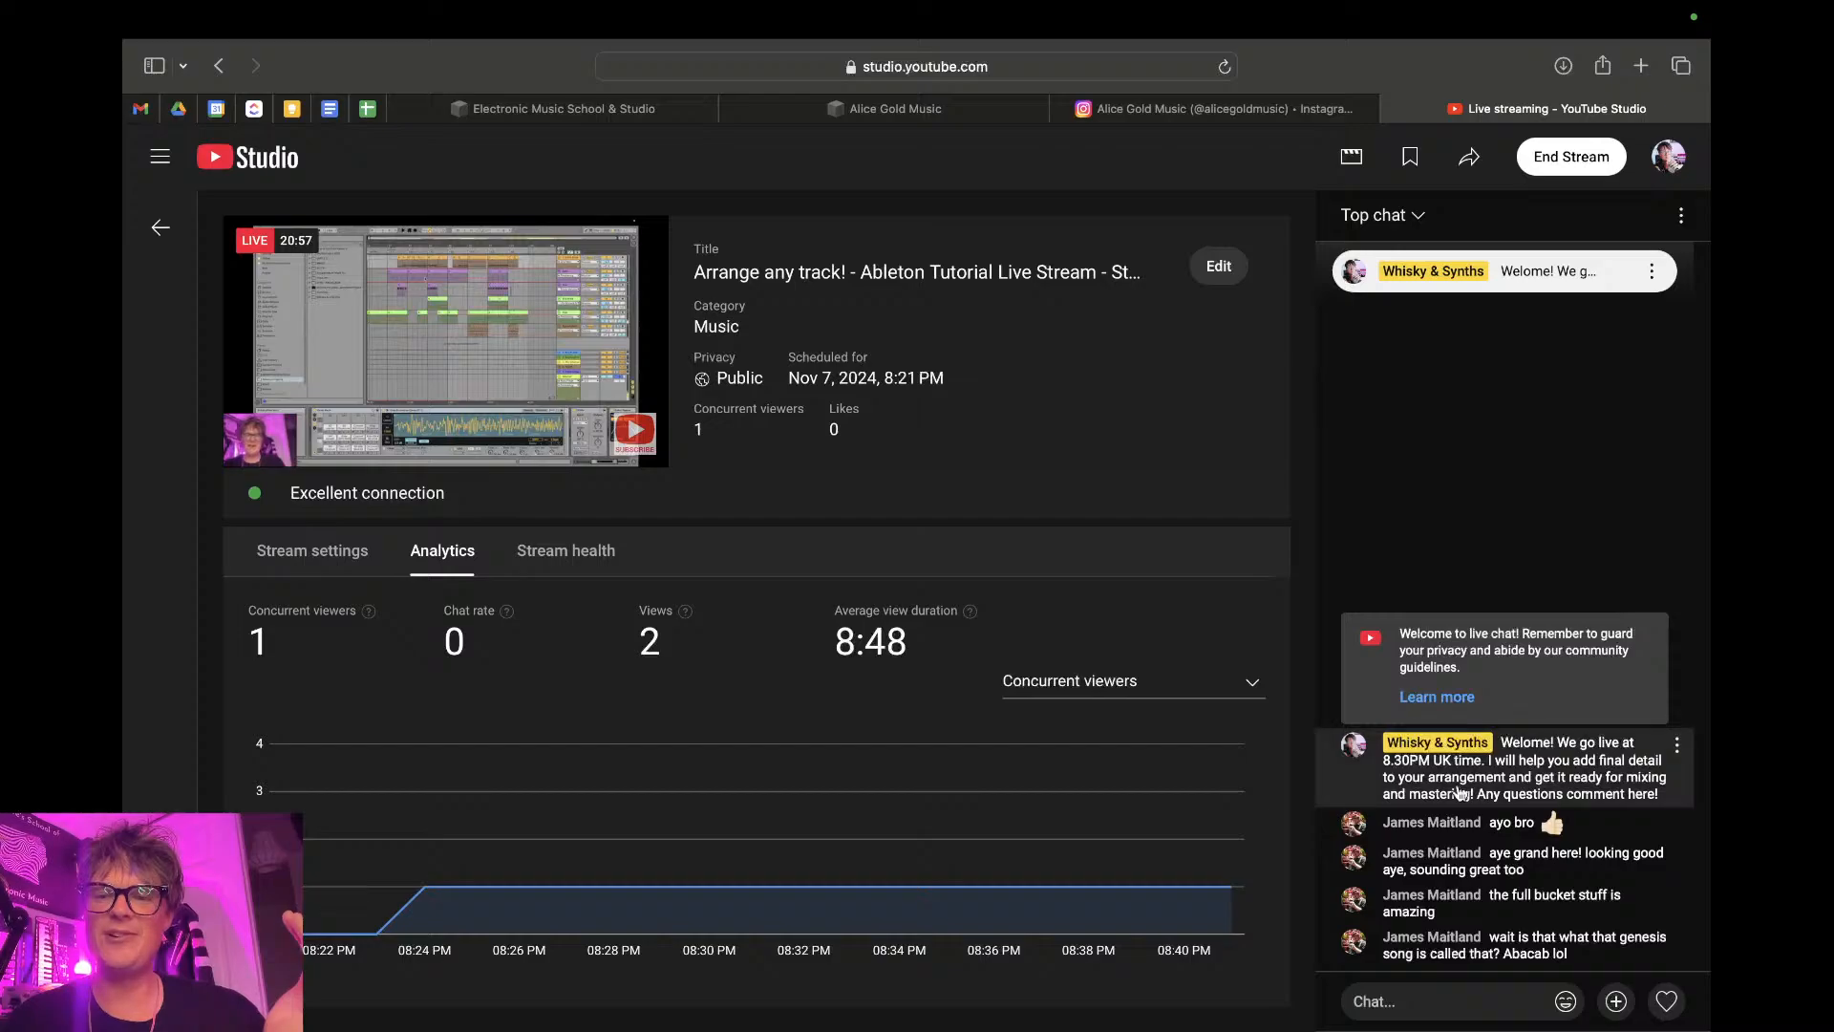
key("ctrl+Right")
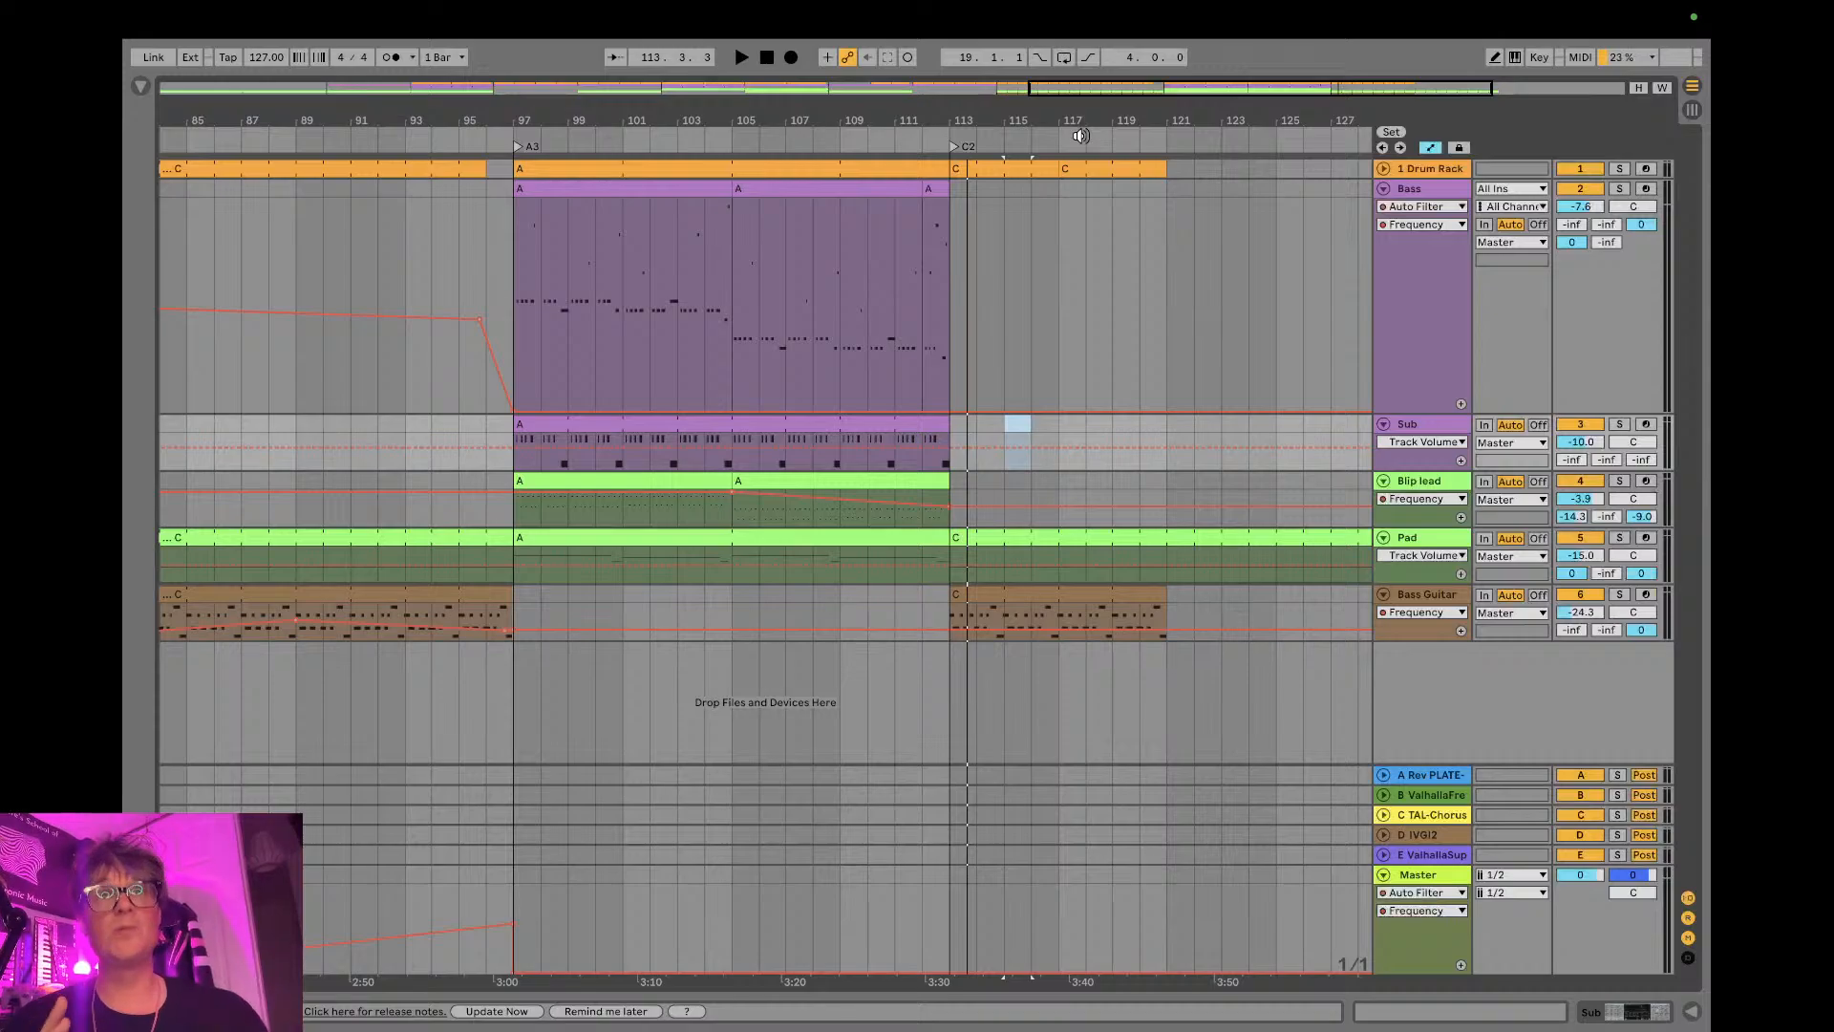
- Fold the Bass, Sub, Blip lead, Pad and Bass Guitar tracks with the whole arrangement in view
left_click_drag(967, 118, 968, 107)
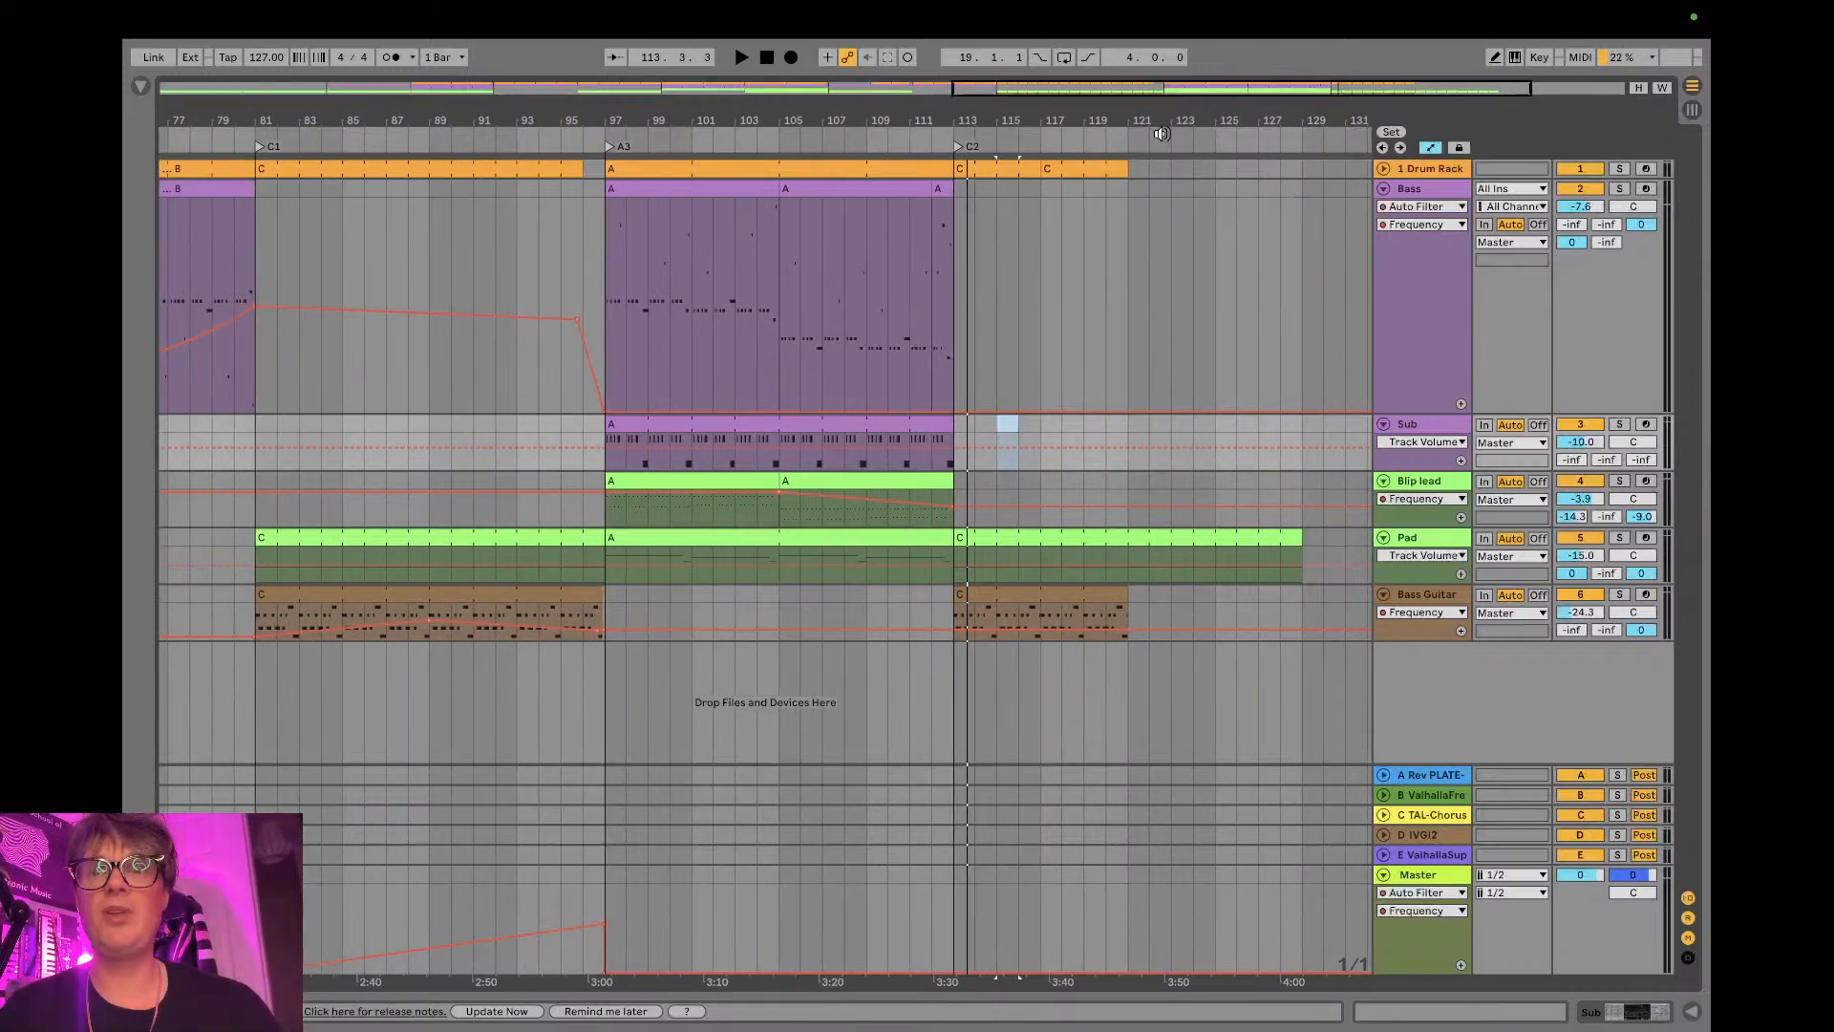
left_click(1387, 188)
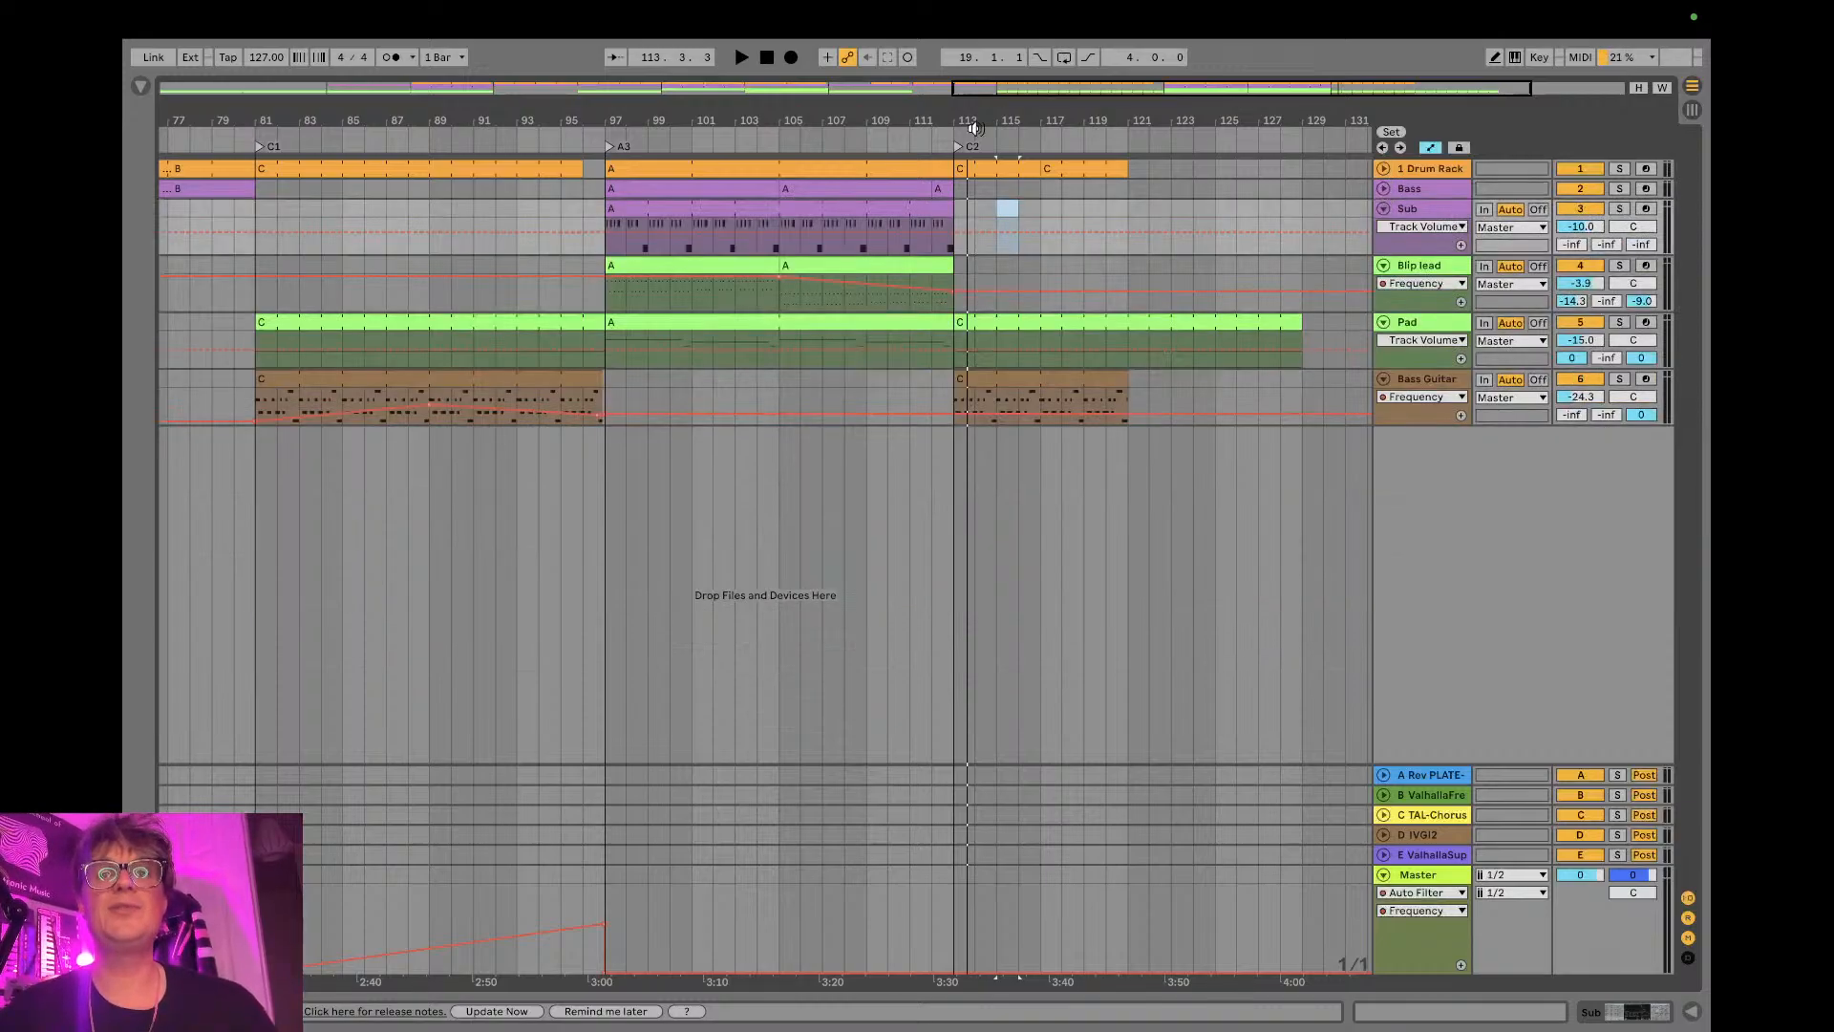
left_click_drag(970, 126, 1136, 122)
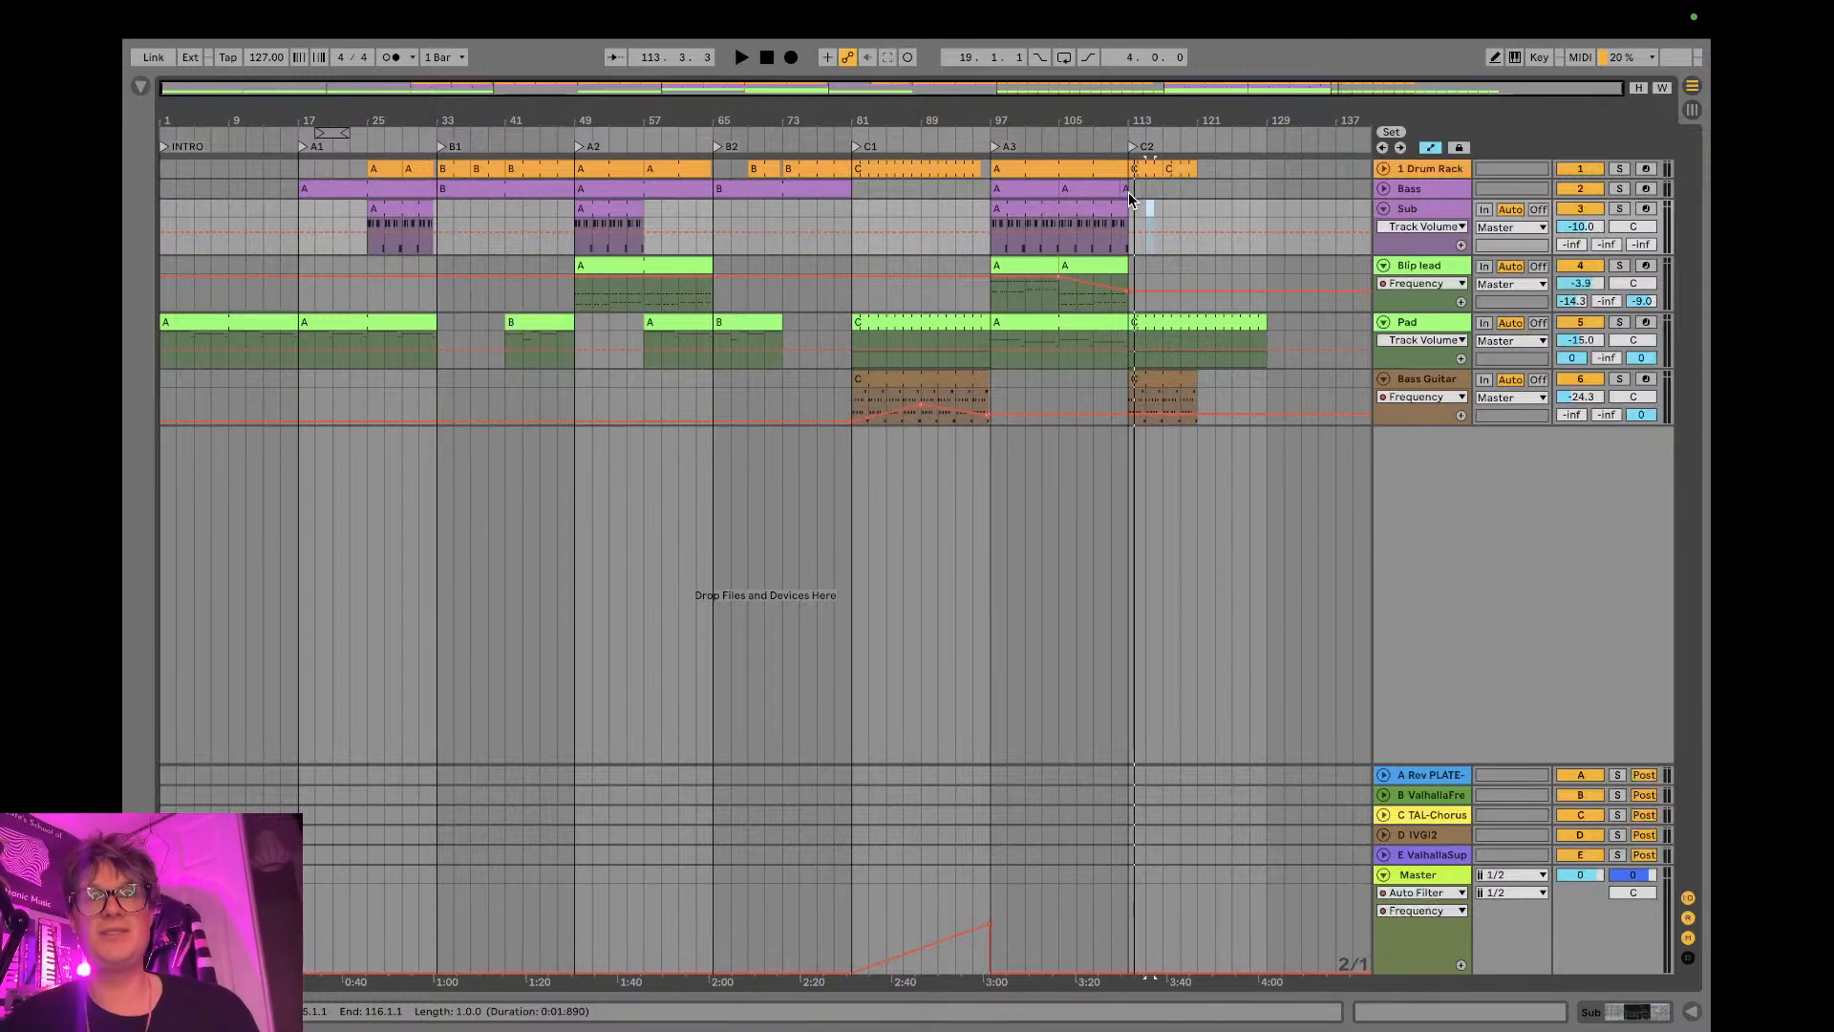
left_click_drag(1134, 125, 1133, 229)
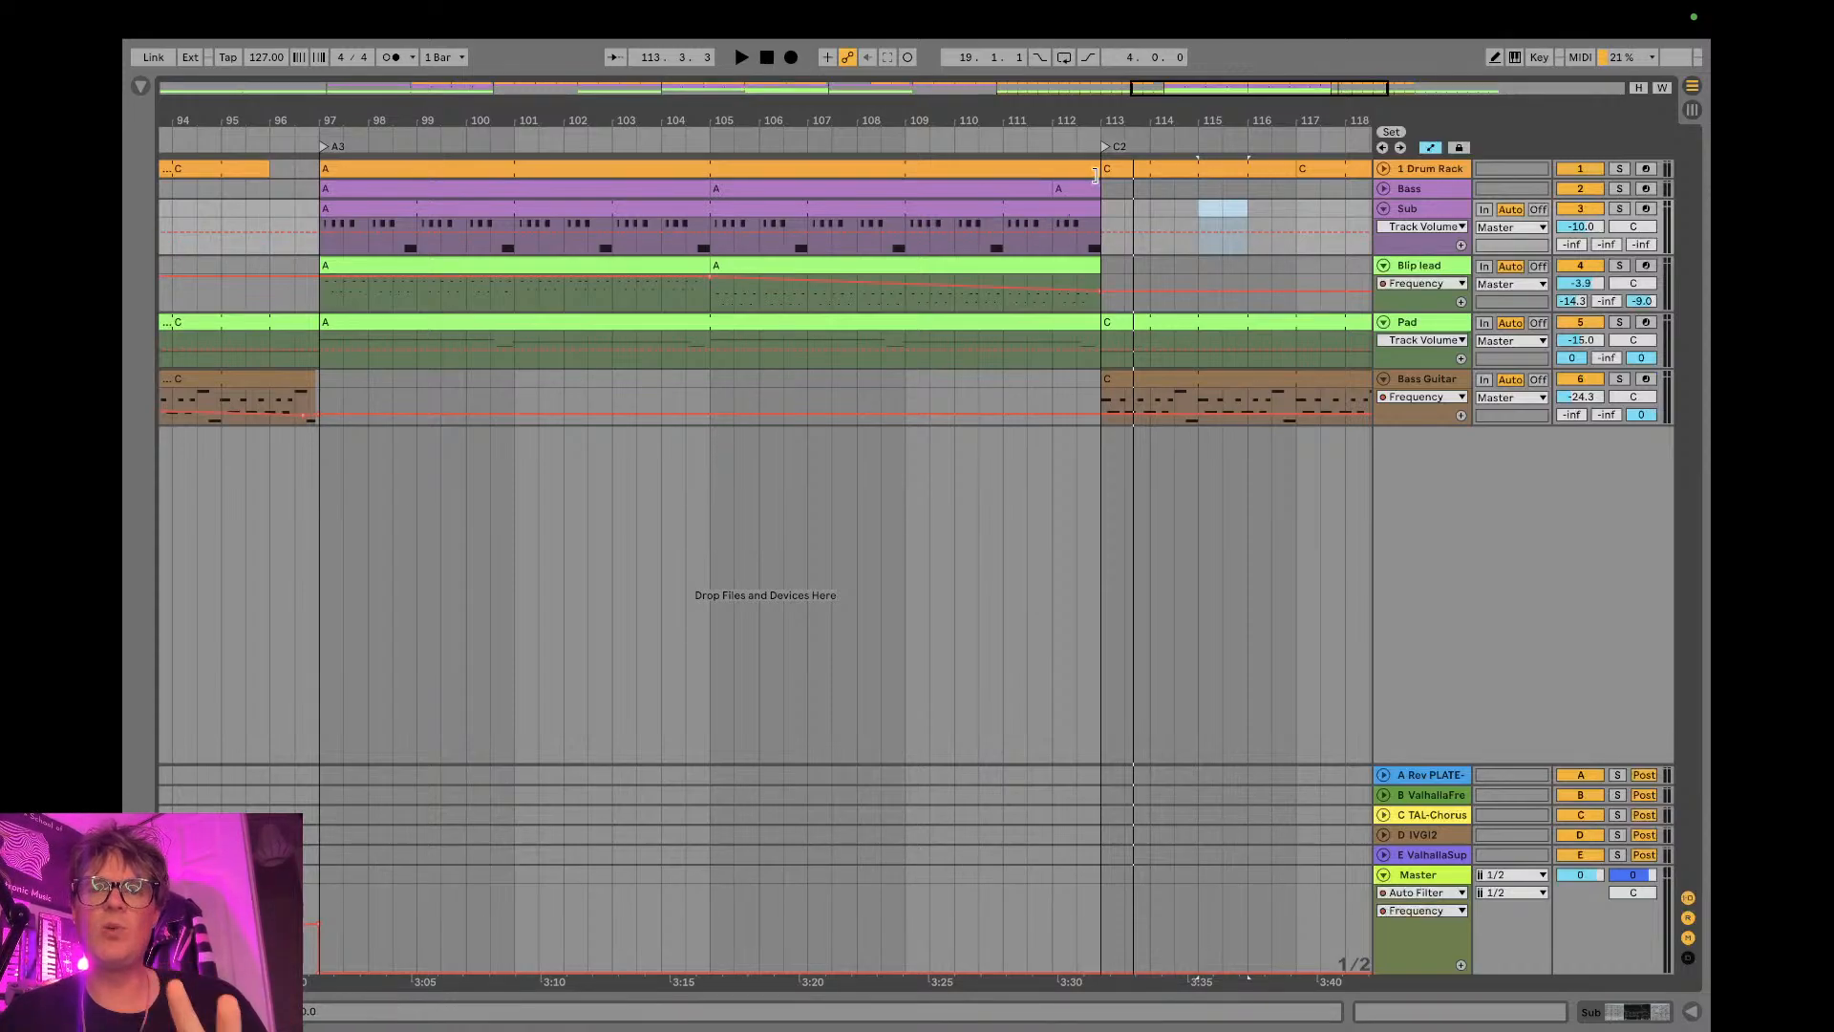
left_click_drag(1094, 125, 1094, 4)
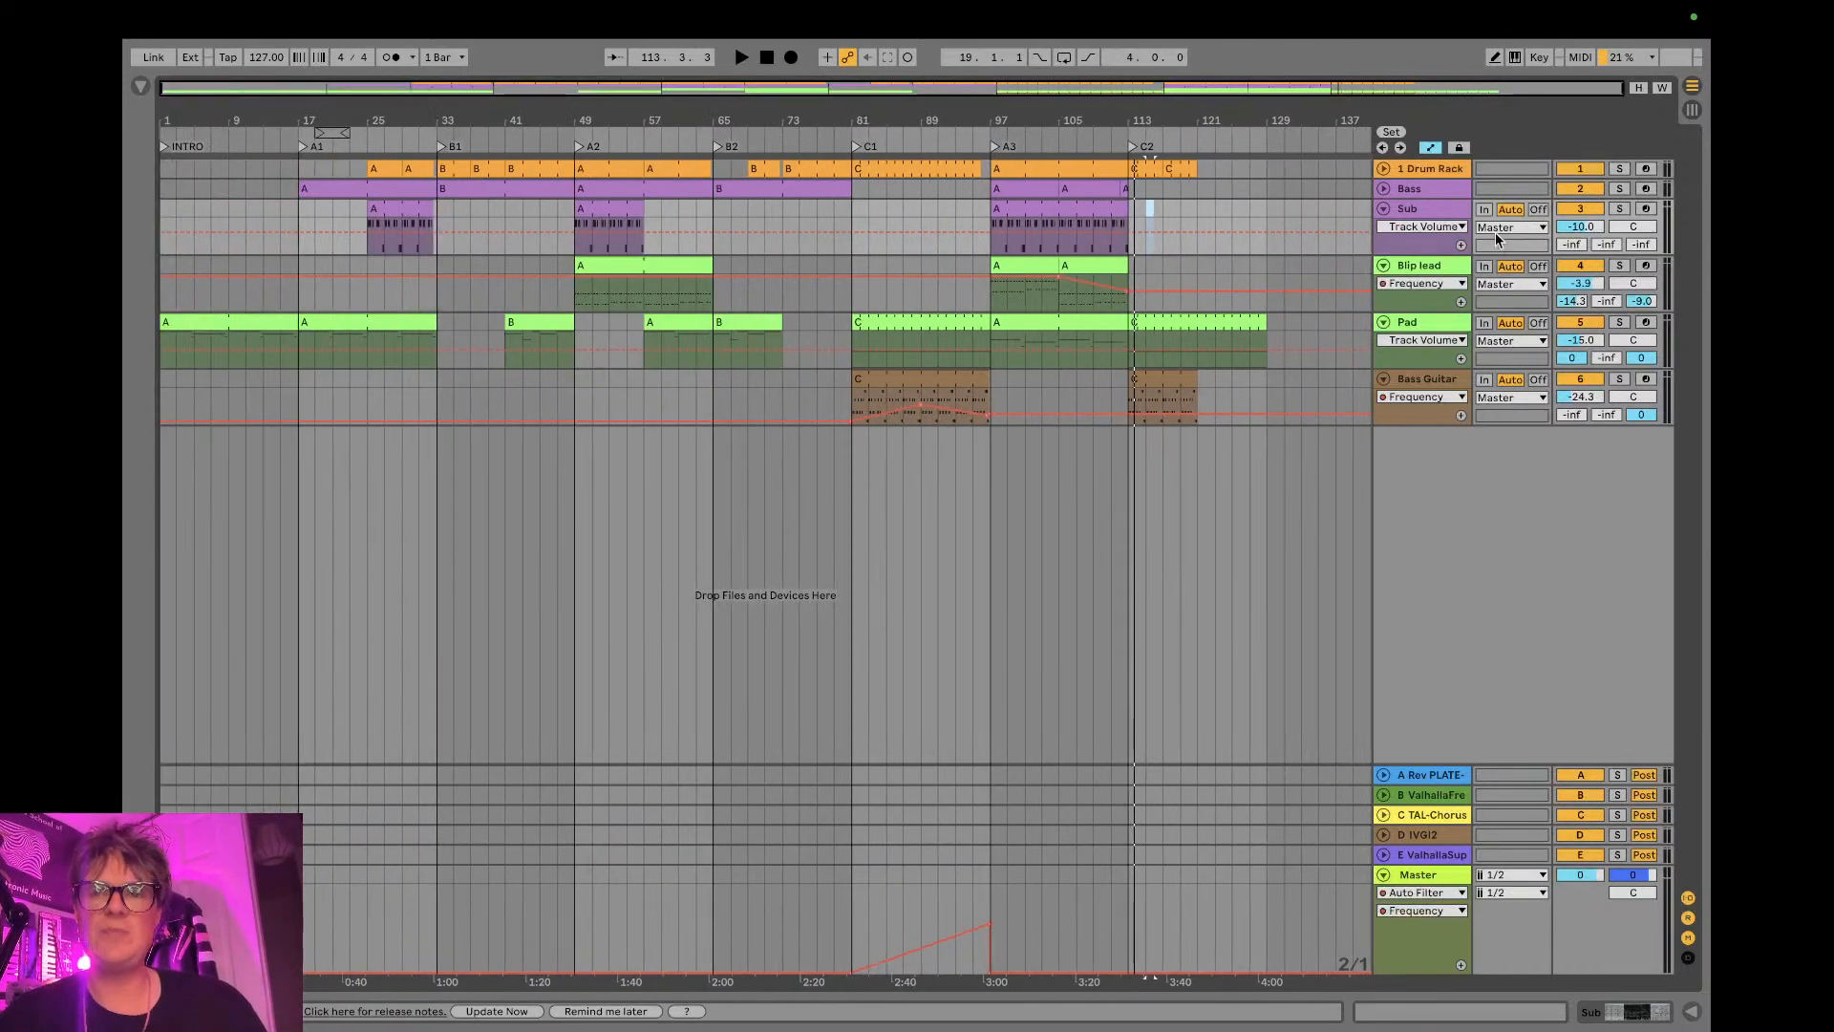
left_click(1383, 208)
left_click(1383, 228)
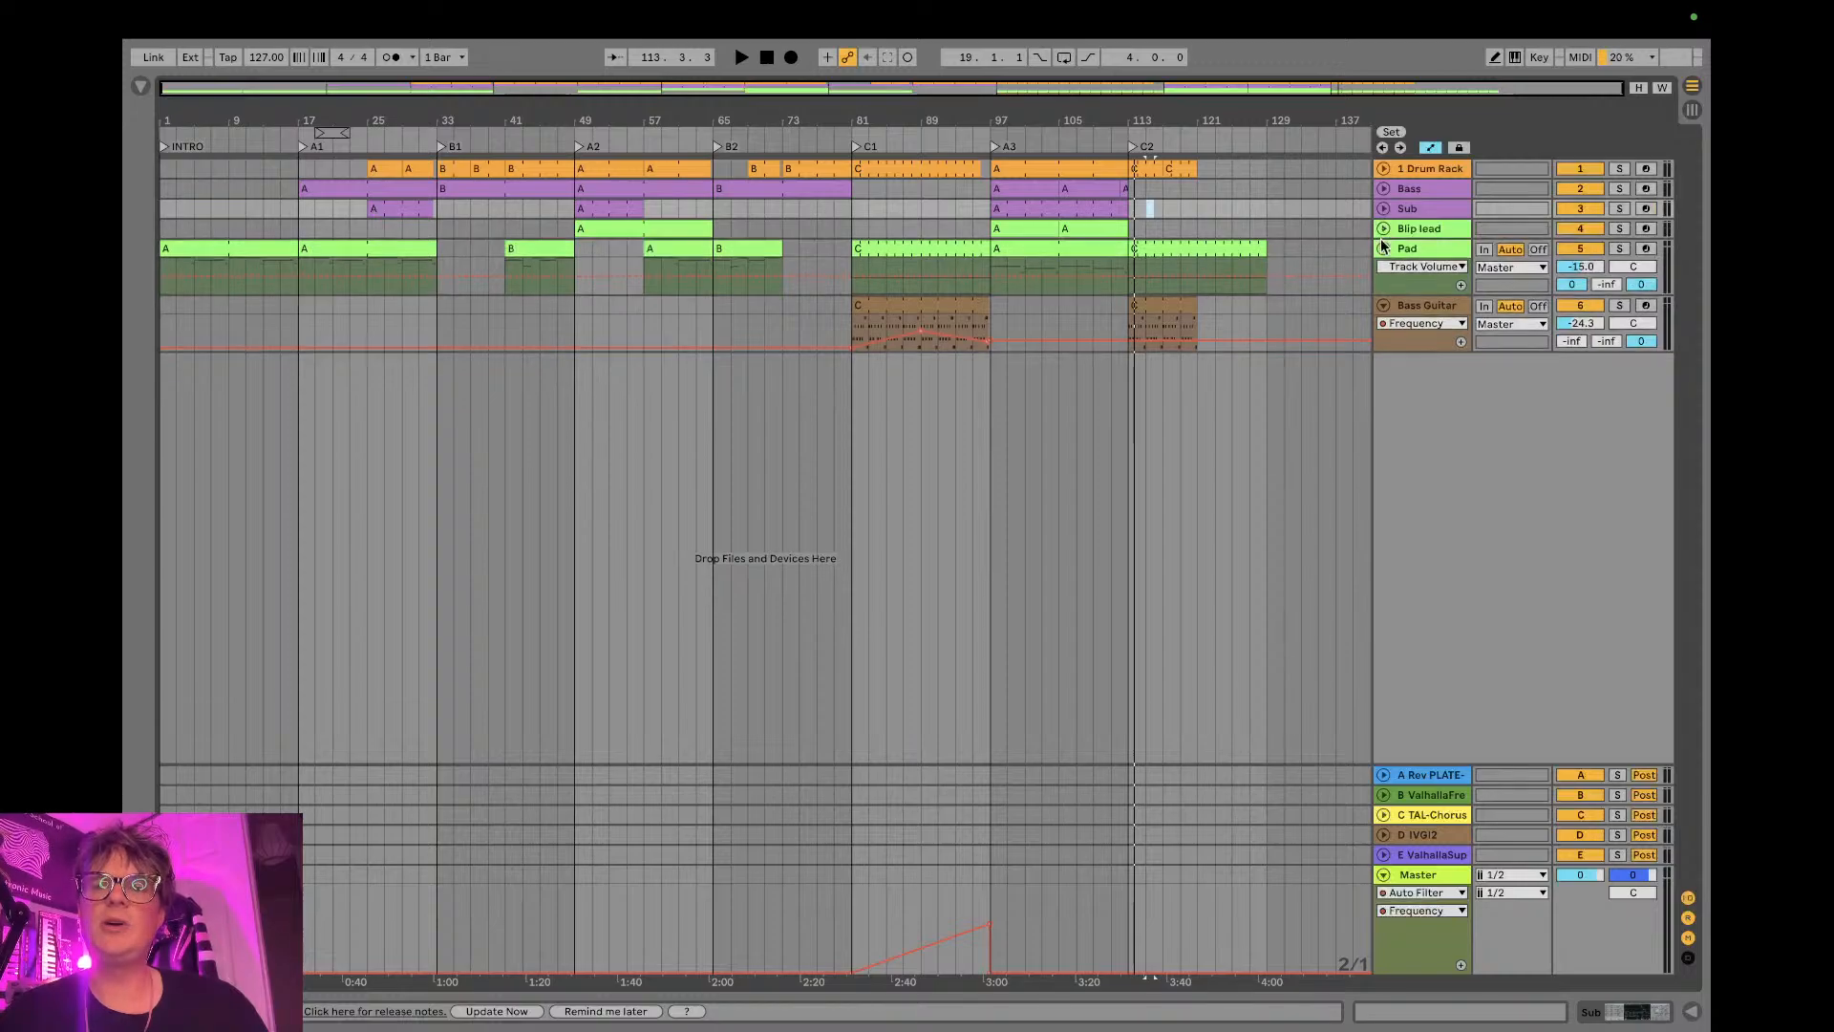
left_click(1383, 248)
left_click(1381, 268)
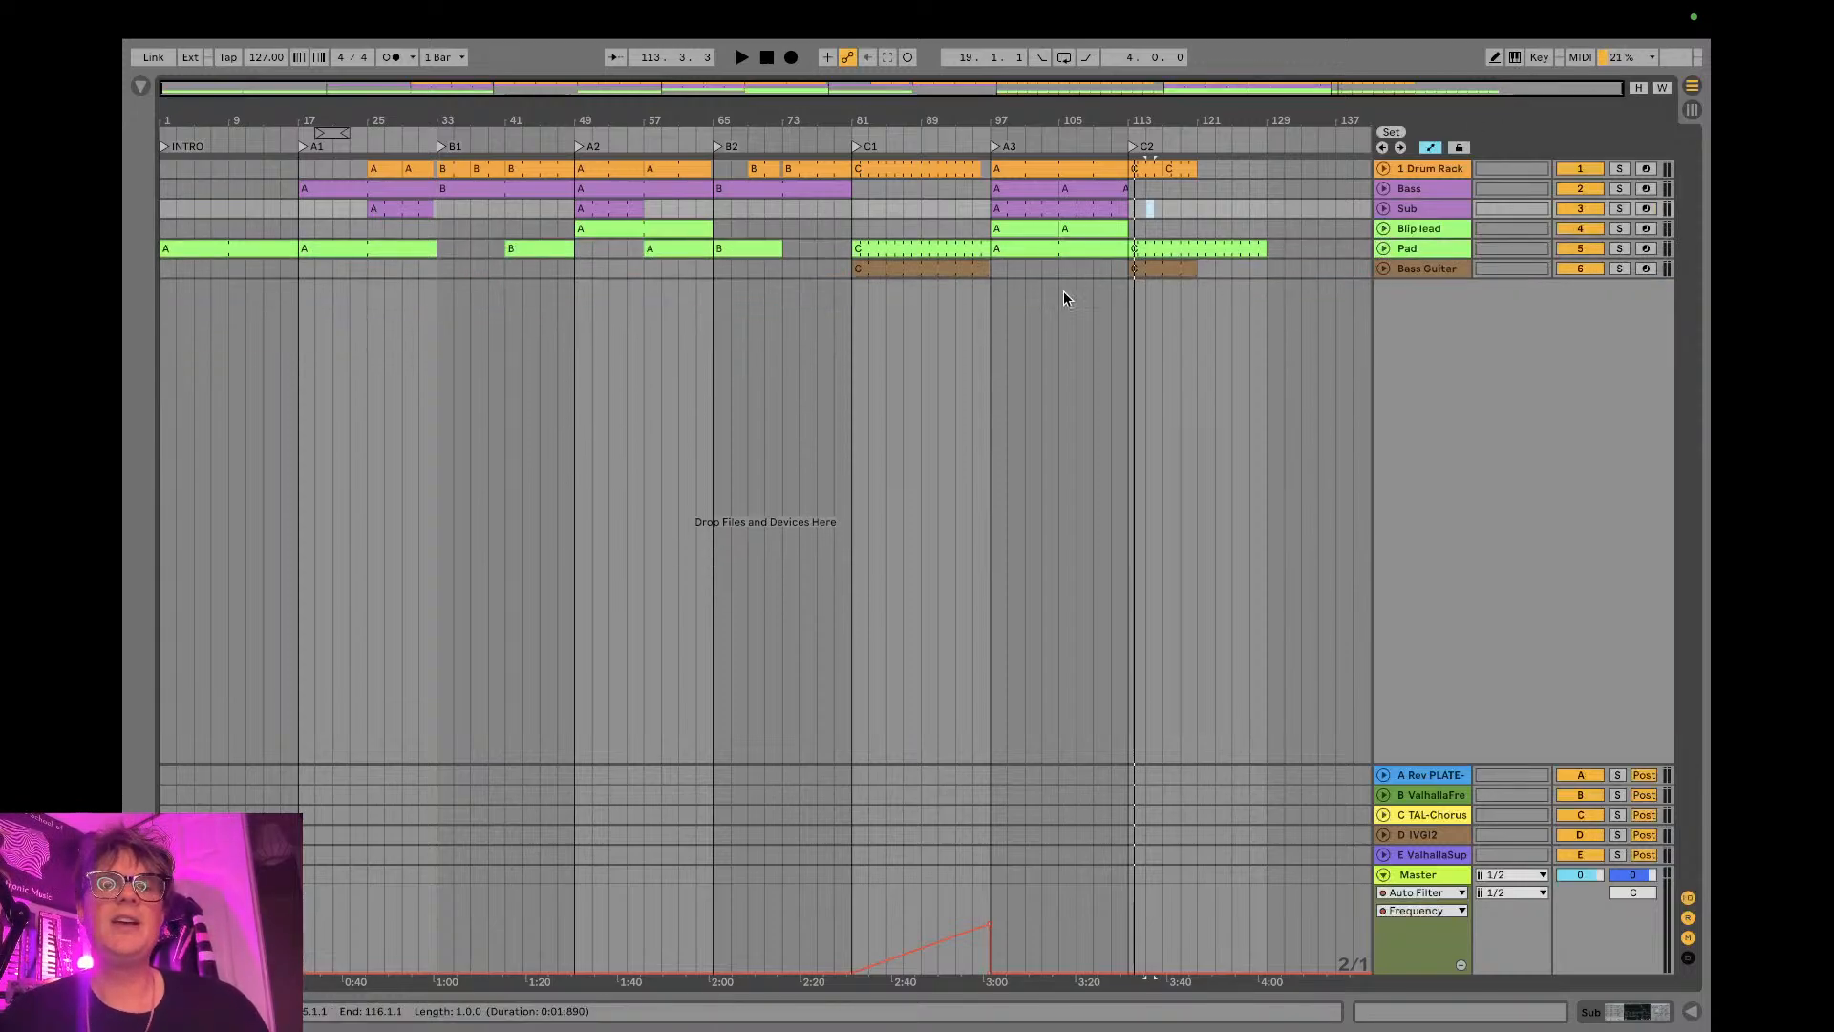
- Return the playhead to the start of the arrangement and play the opening bars of the intro
left_click(768, 61)
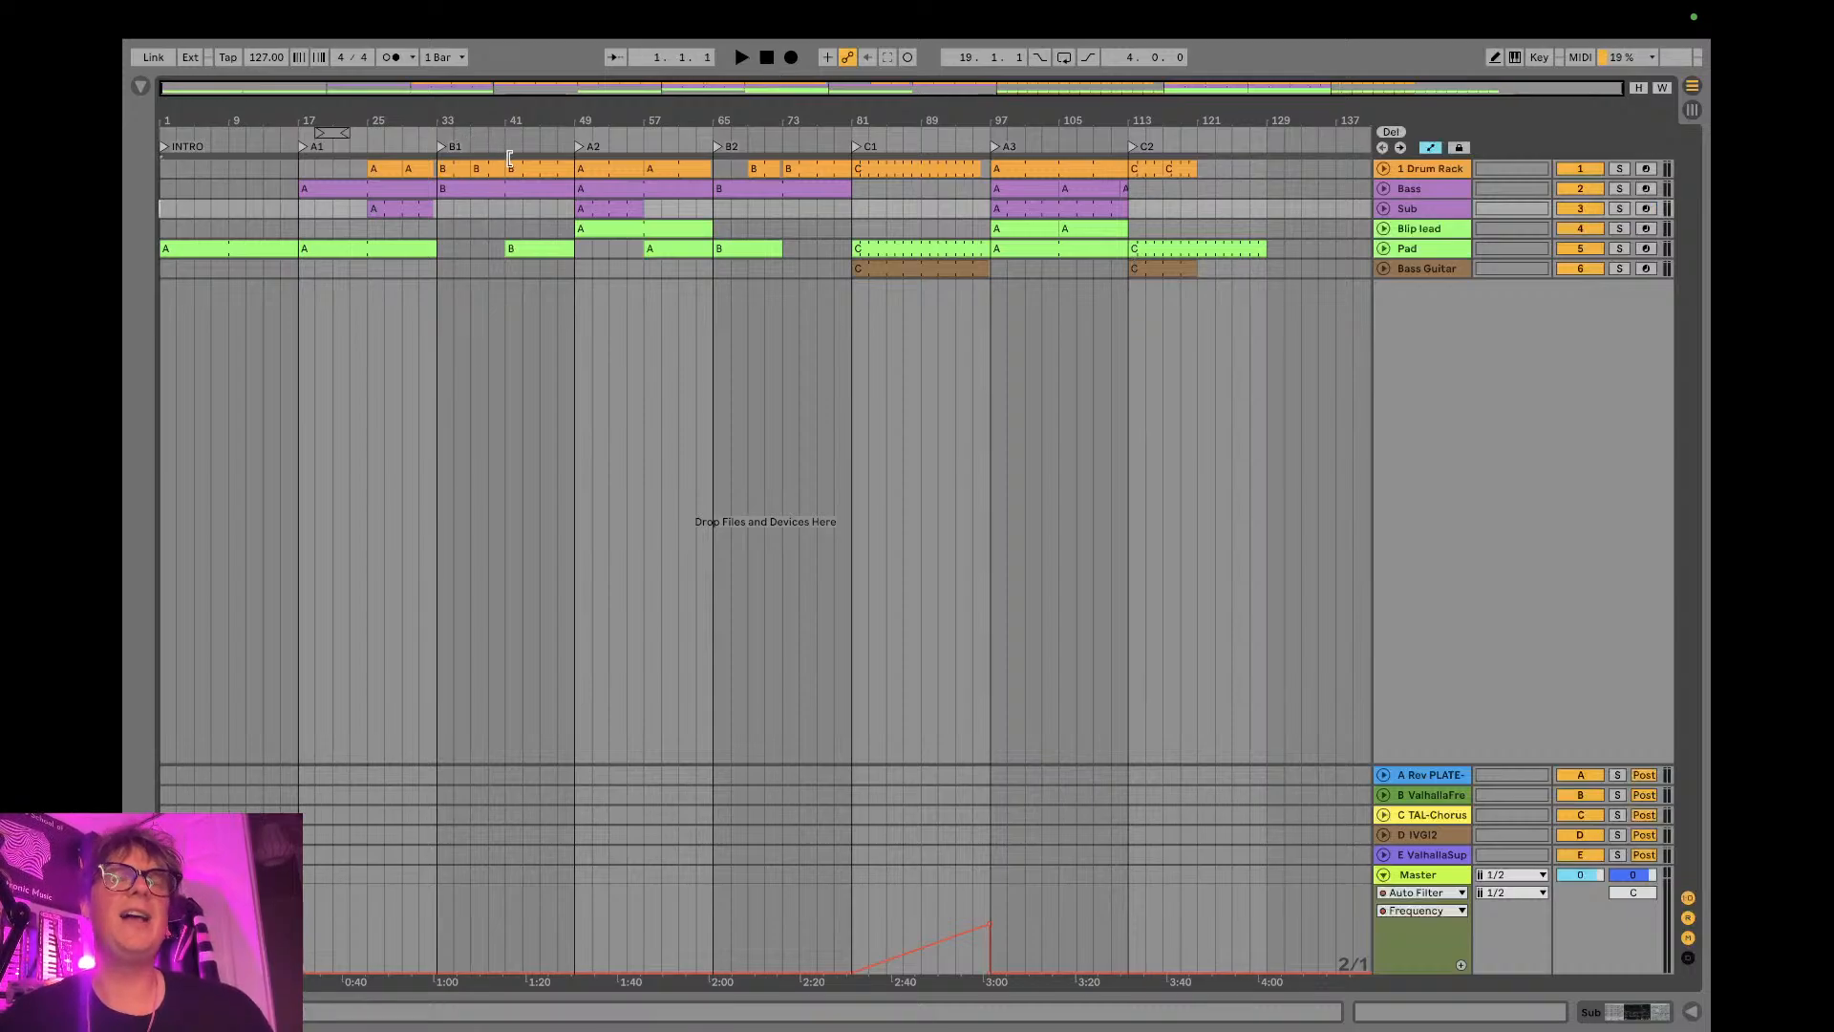
key("space")
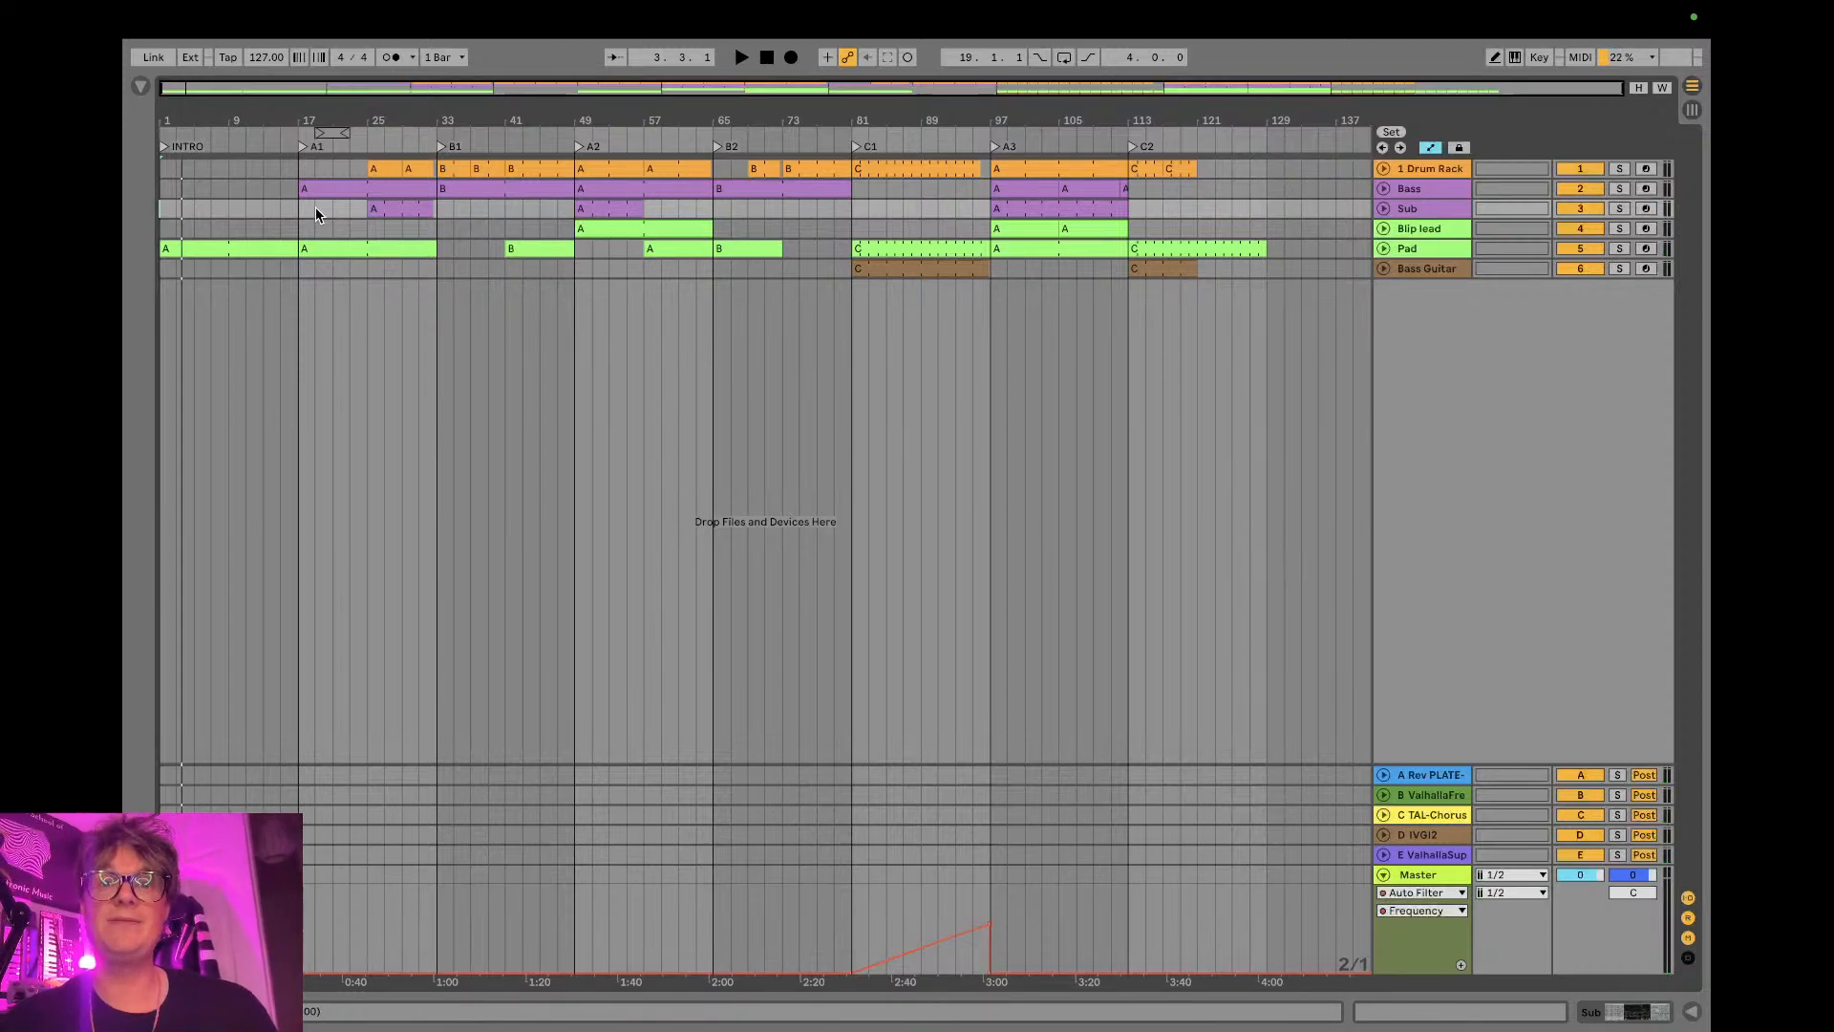
- Show the browser's MIDI Effects category and display the Blip lead track's device chain
left_click(140, 86)
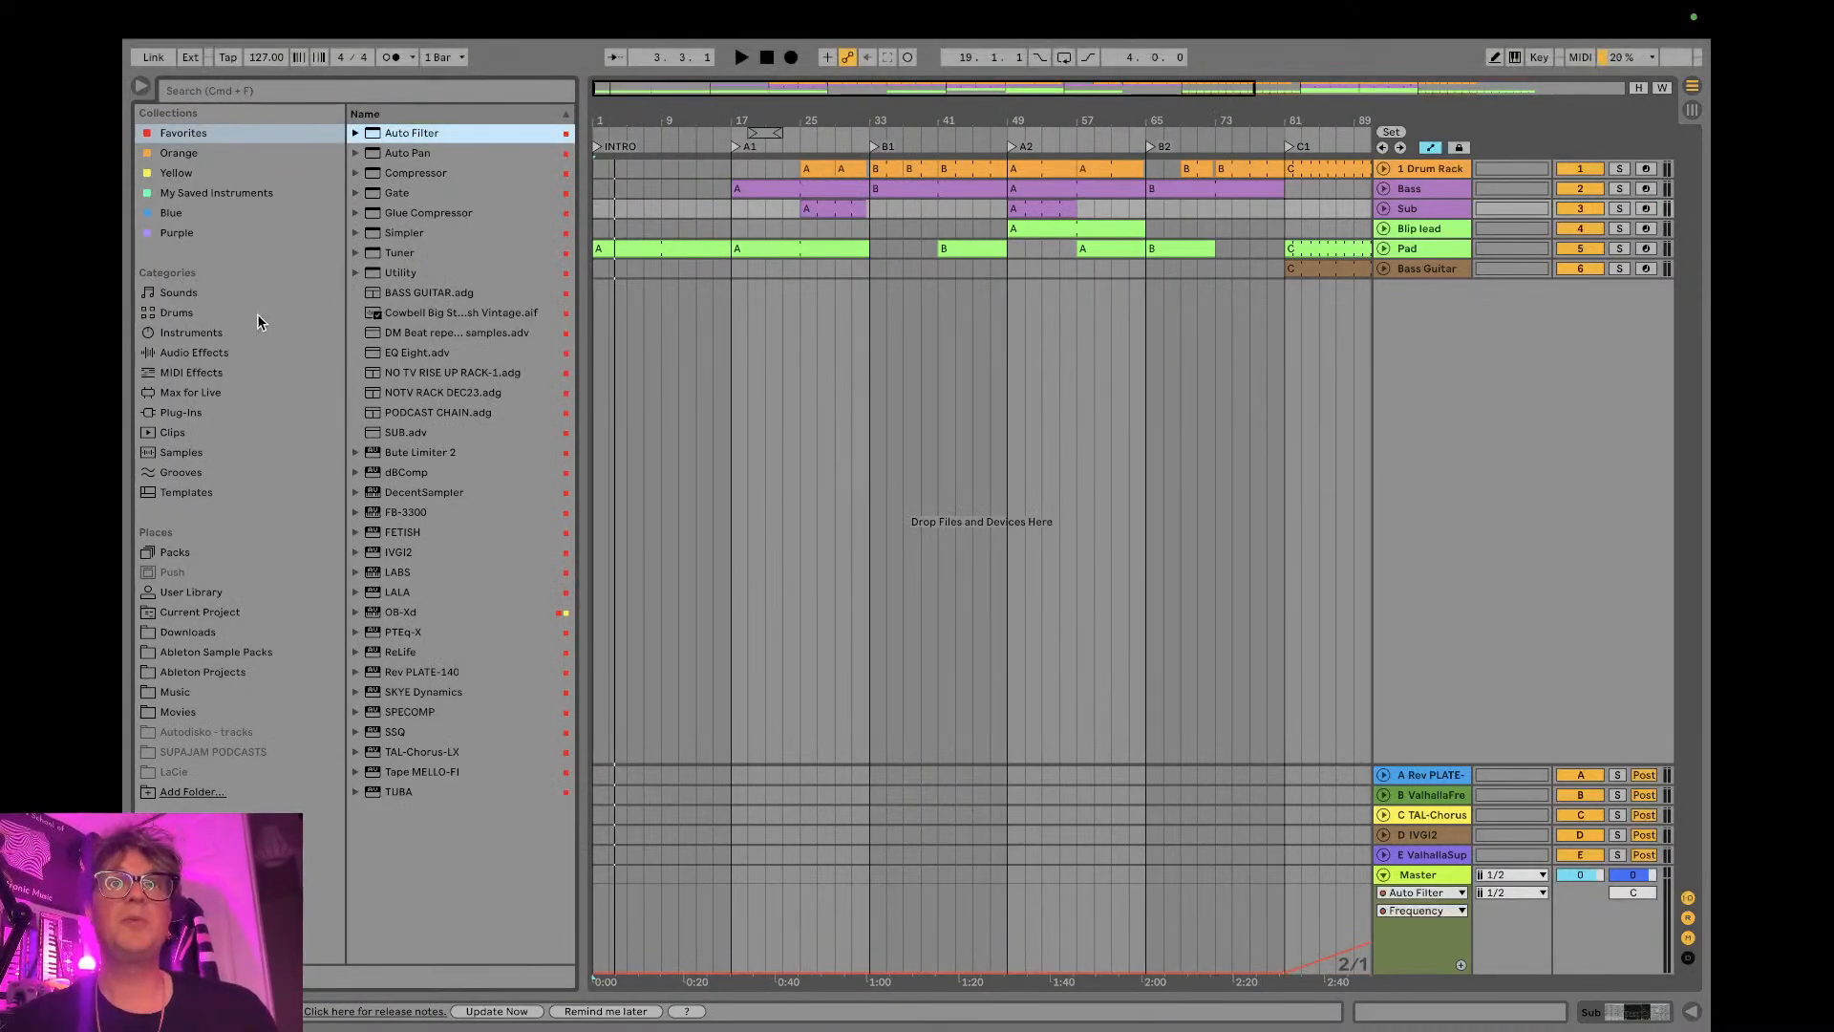
left_click(192, 372)
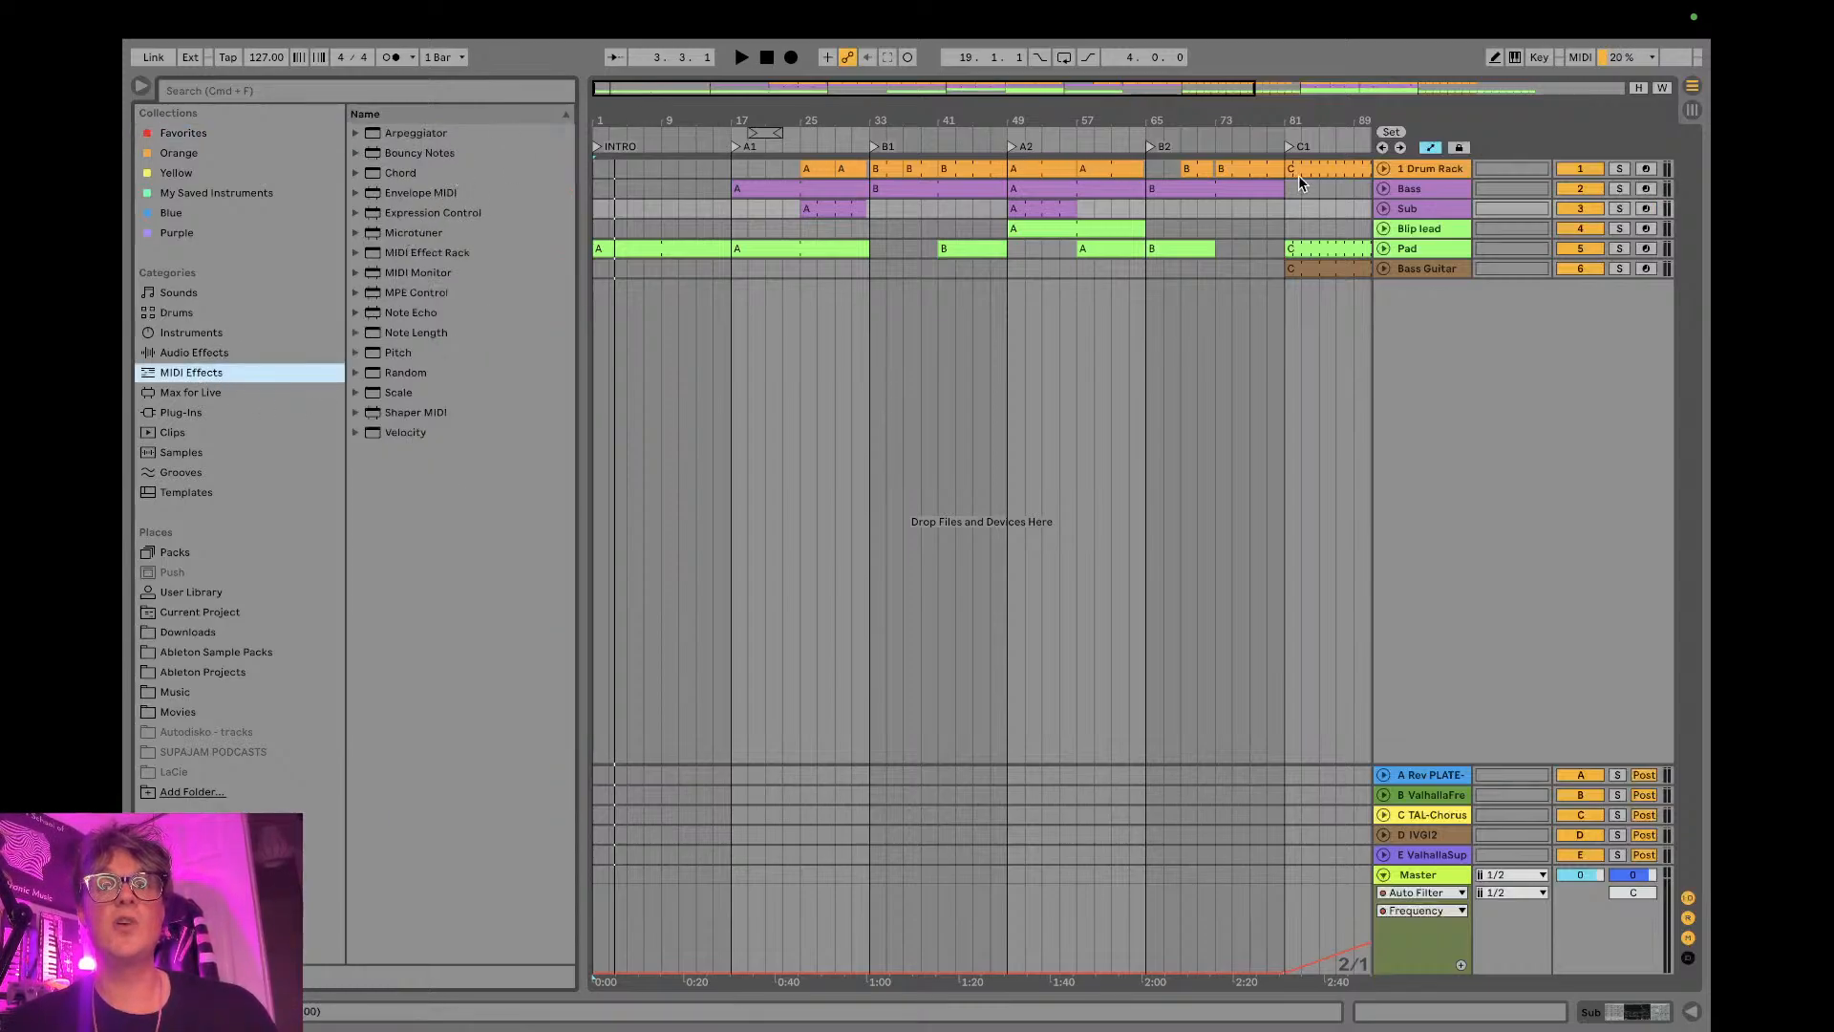
left_click(1408, 233)
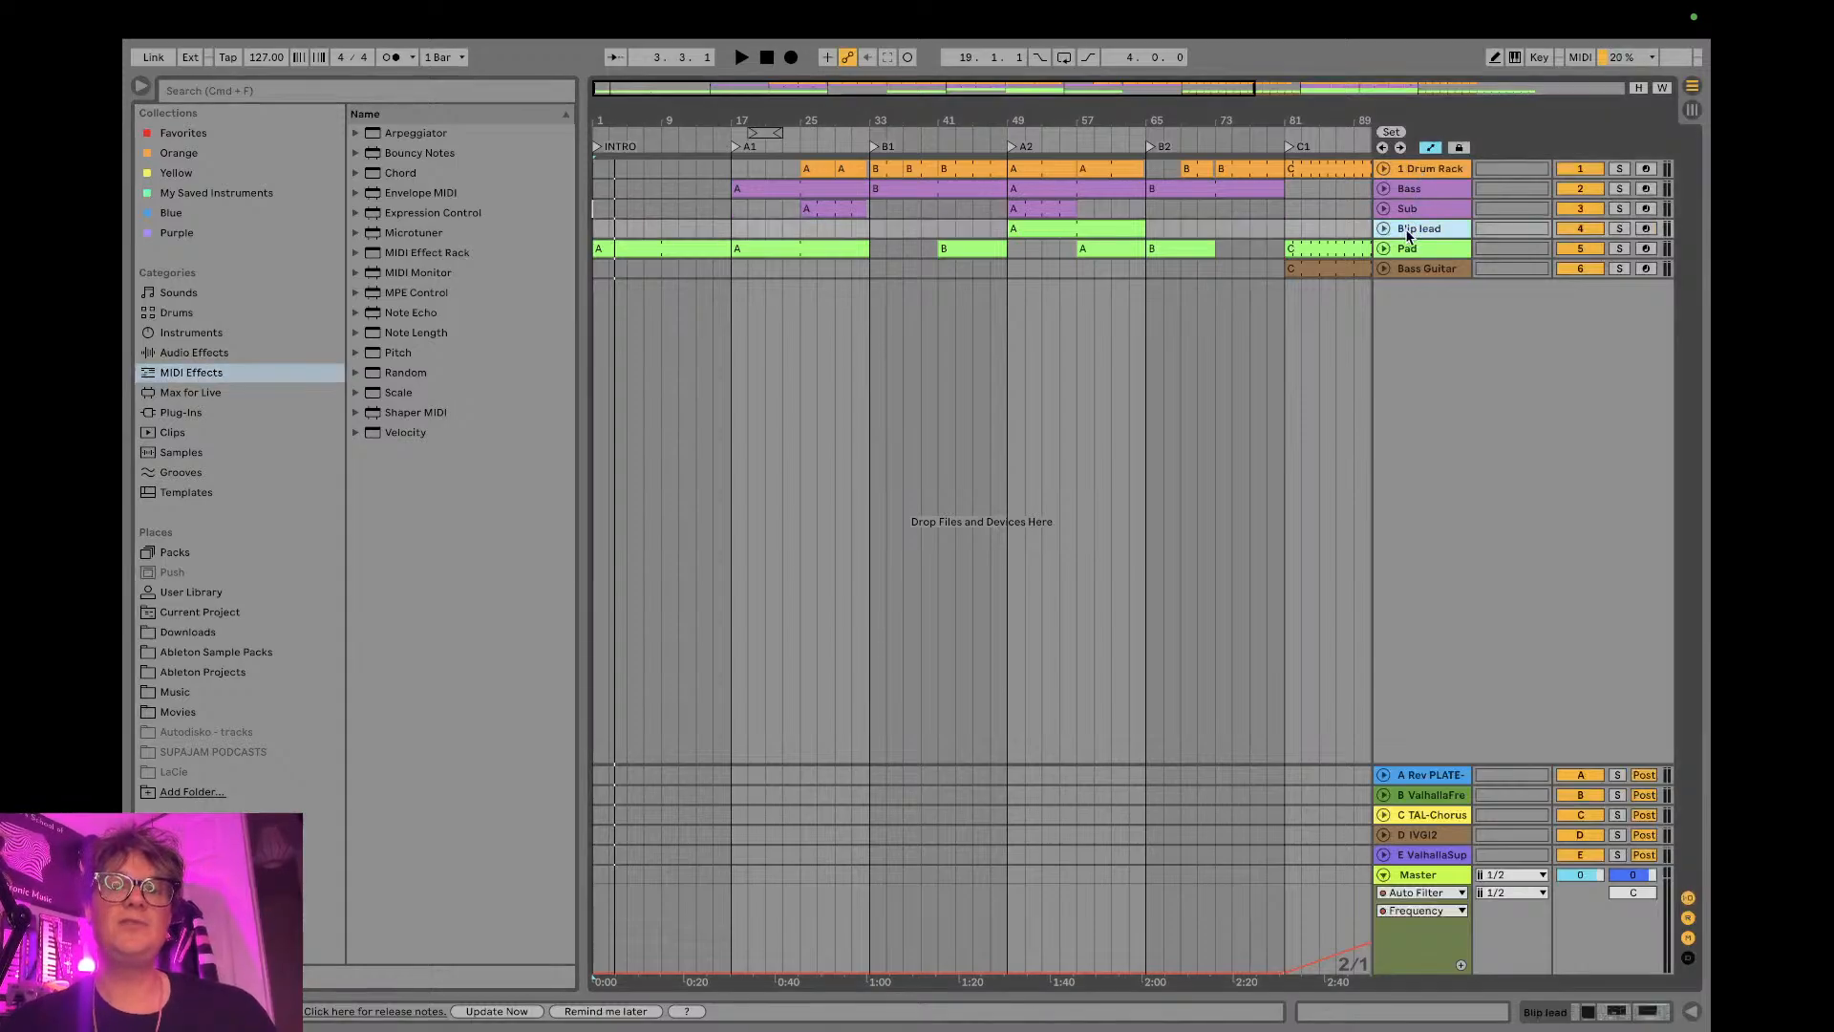
double_click(1408, 233)
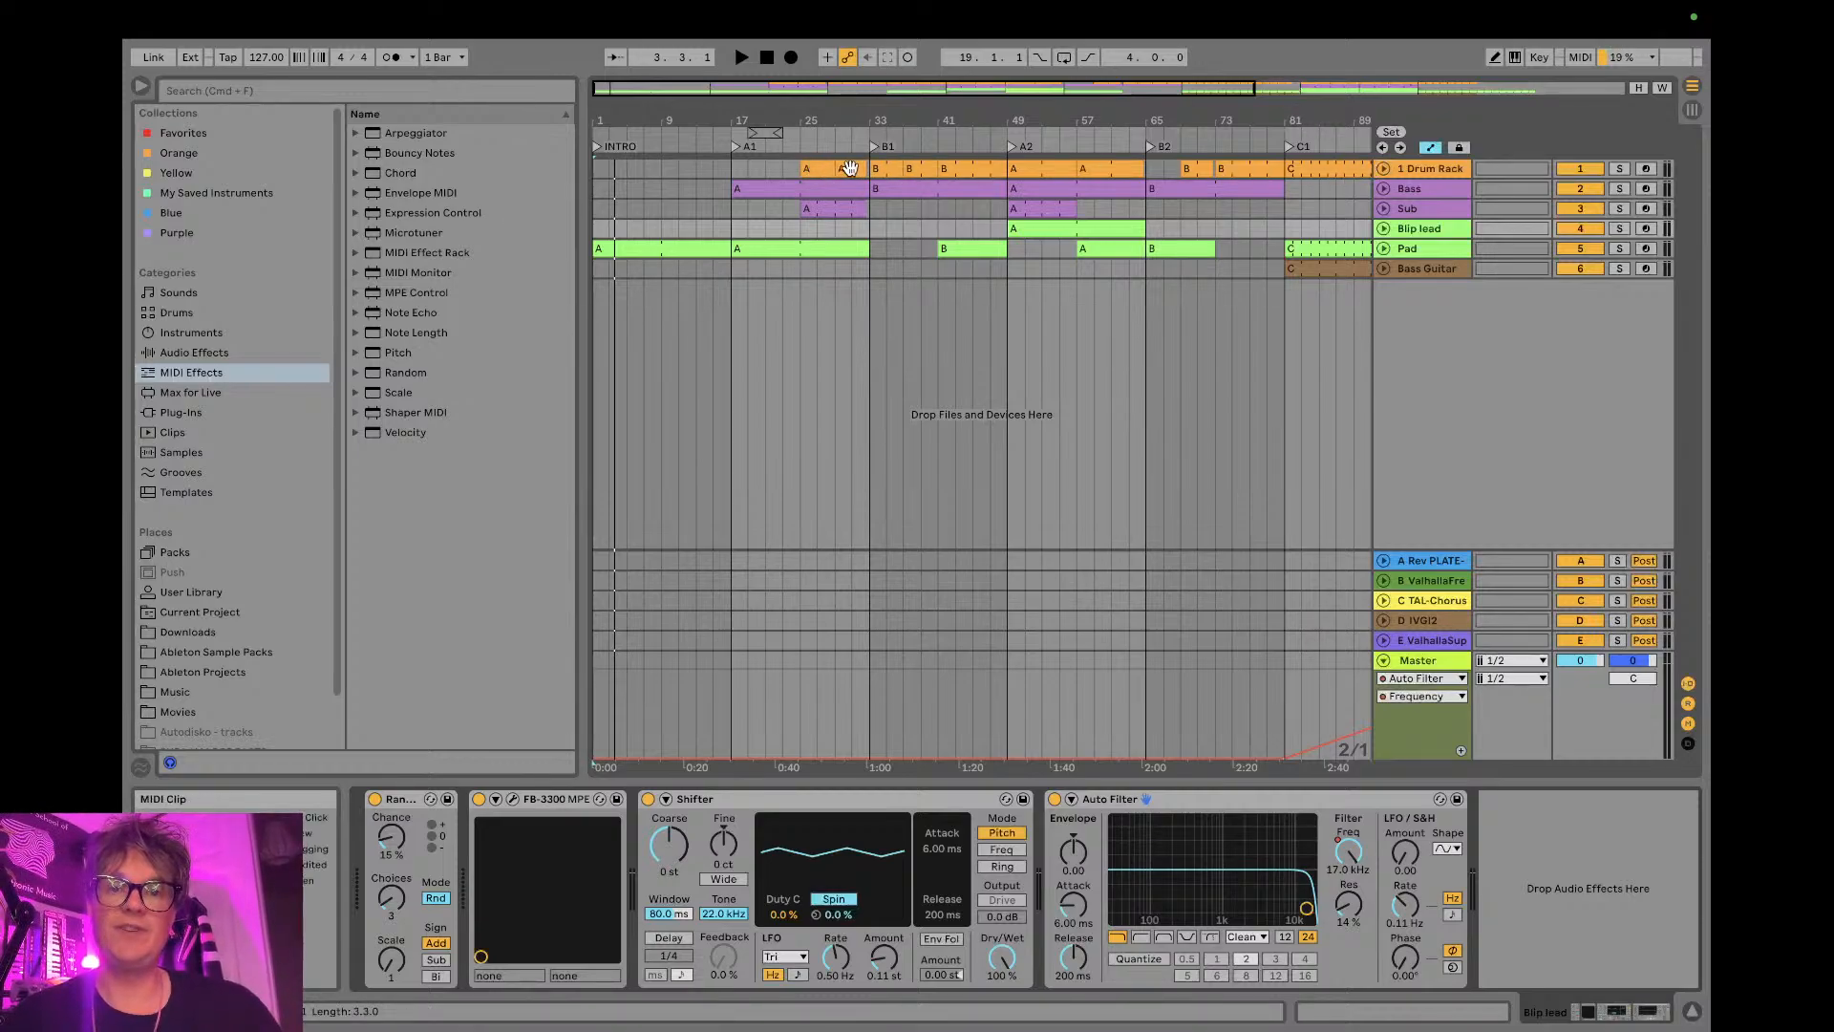
- Examine the notes and velocities of the Drum Rack clips at the start of sections B1 and A2
double_click(888, 170)
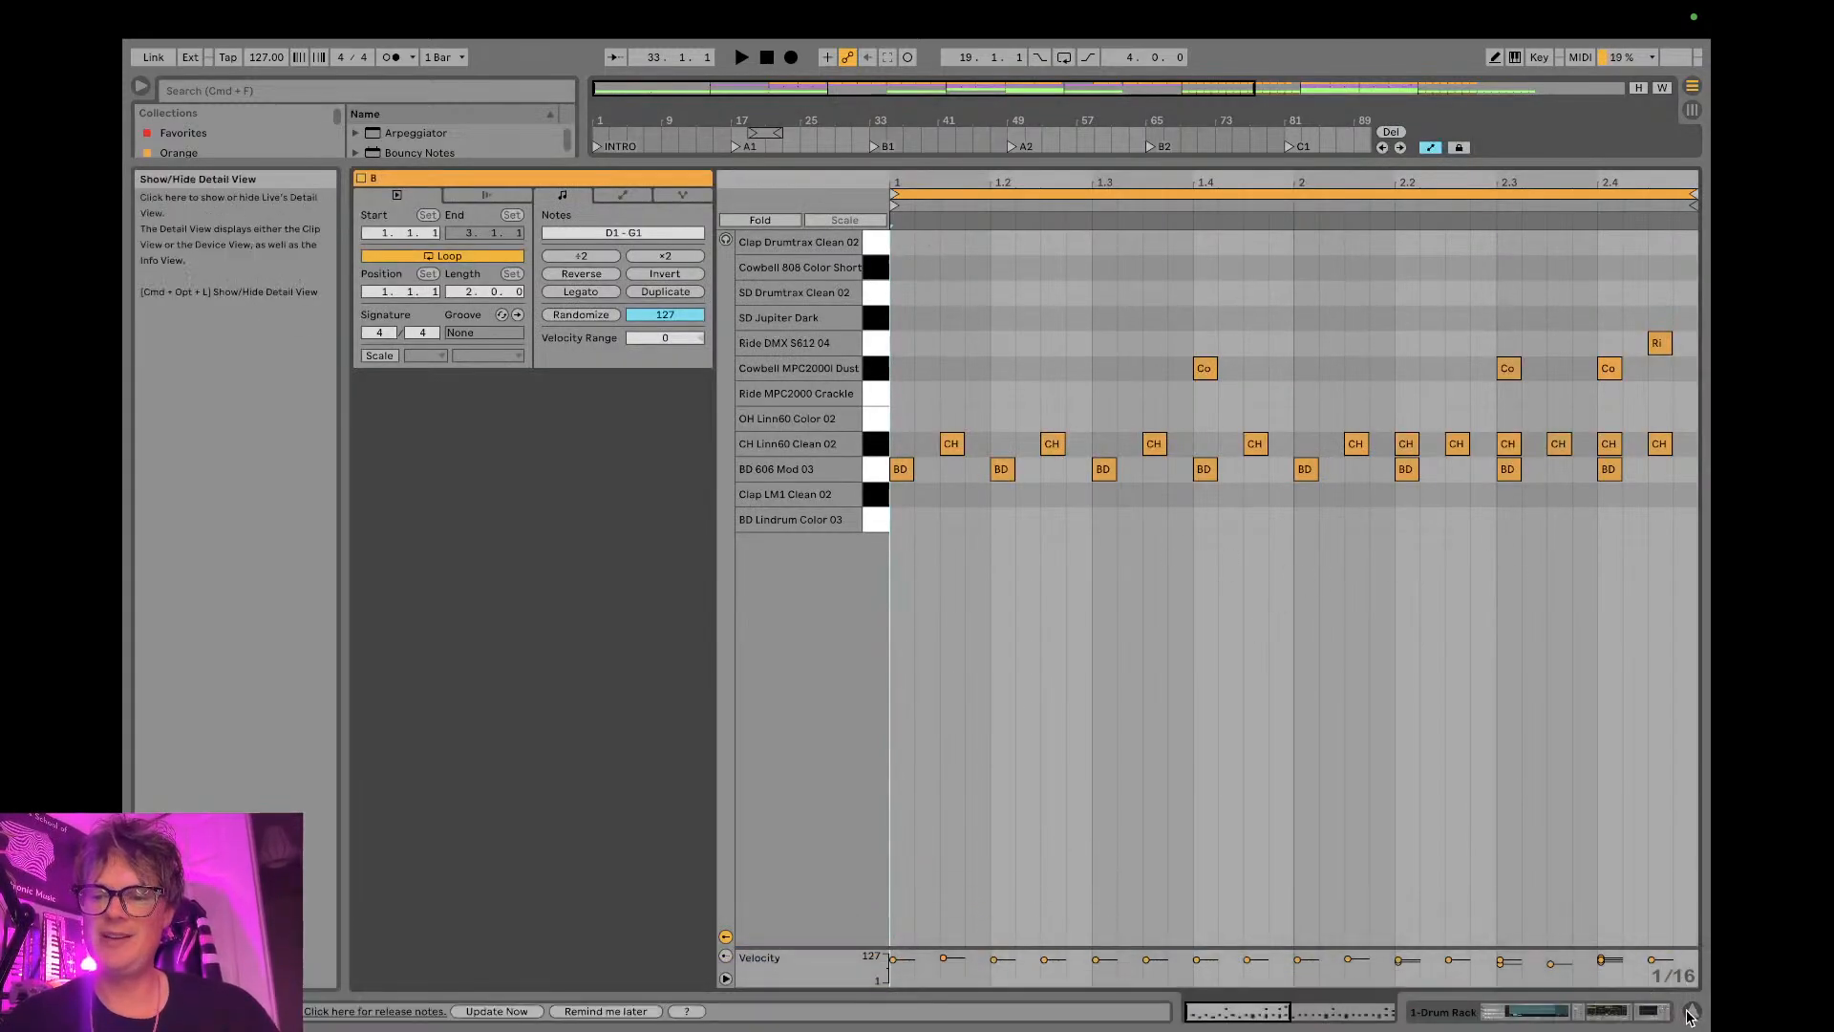
left_click_drag(1595, 947, 1538, 576)
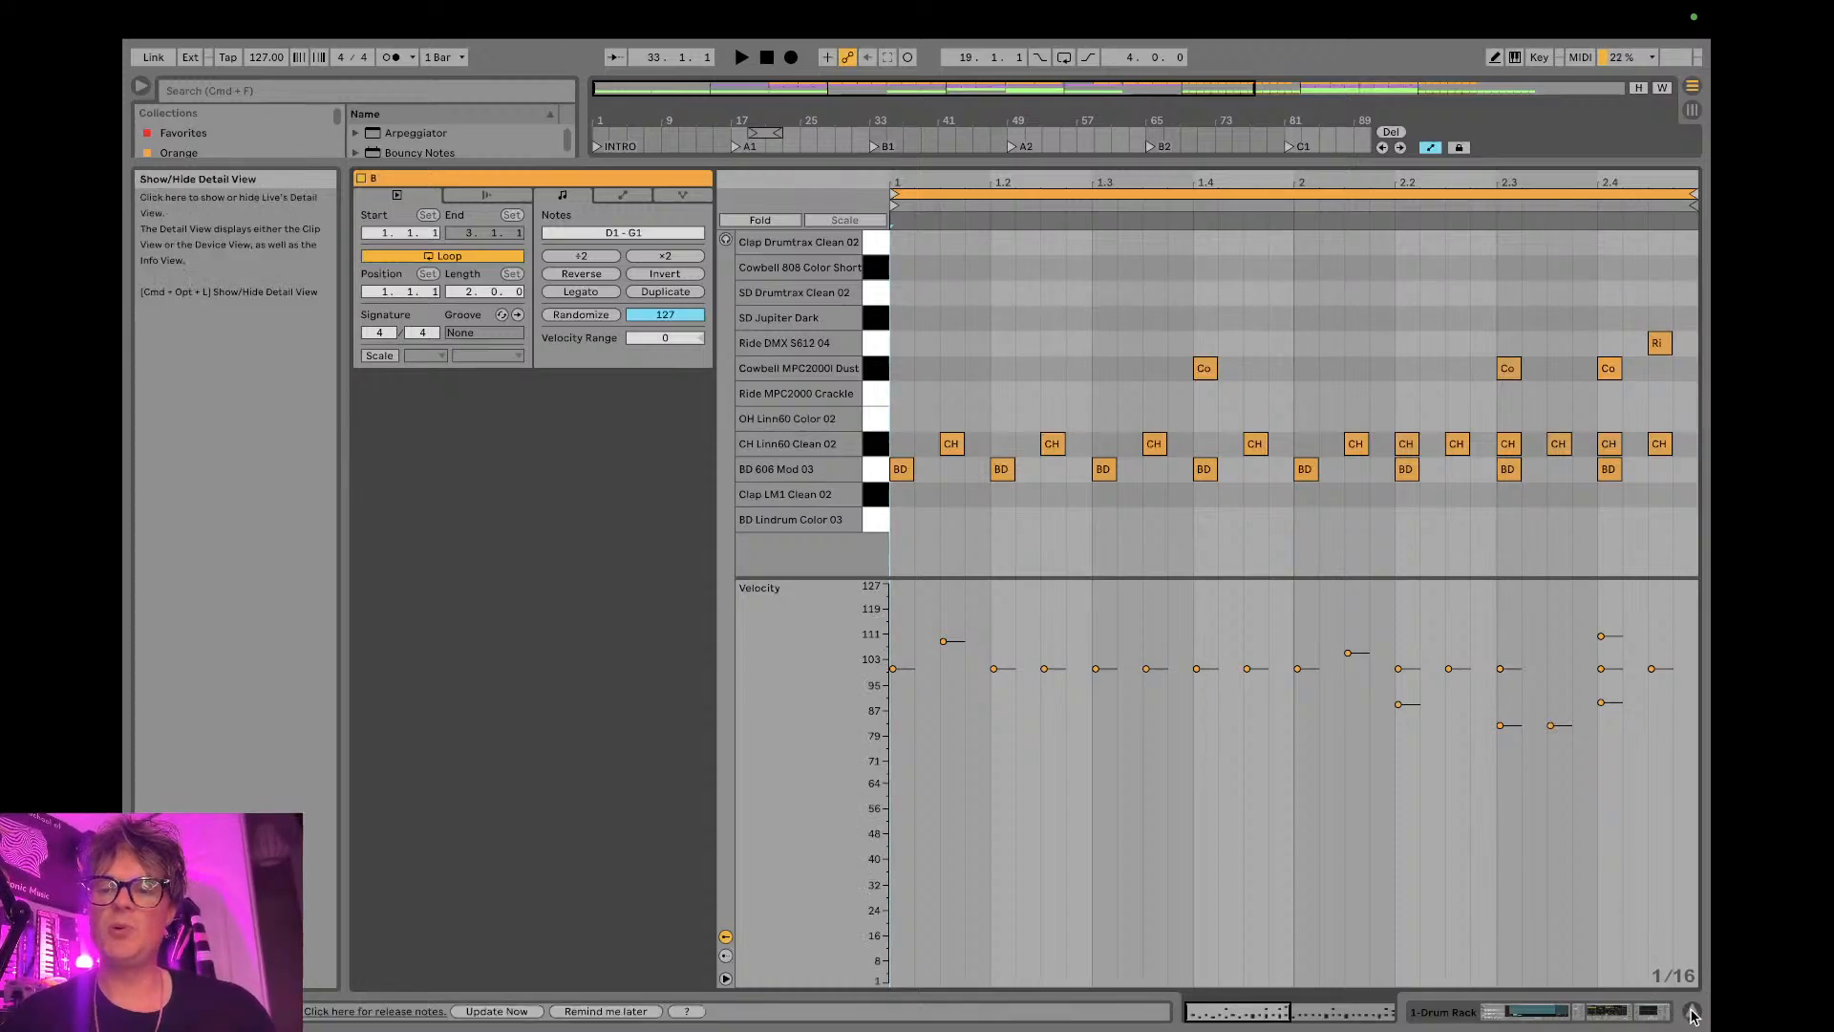
left_click(1692, 1011)
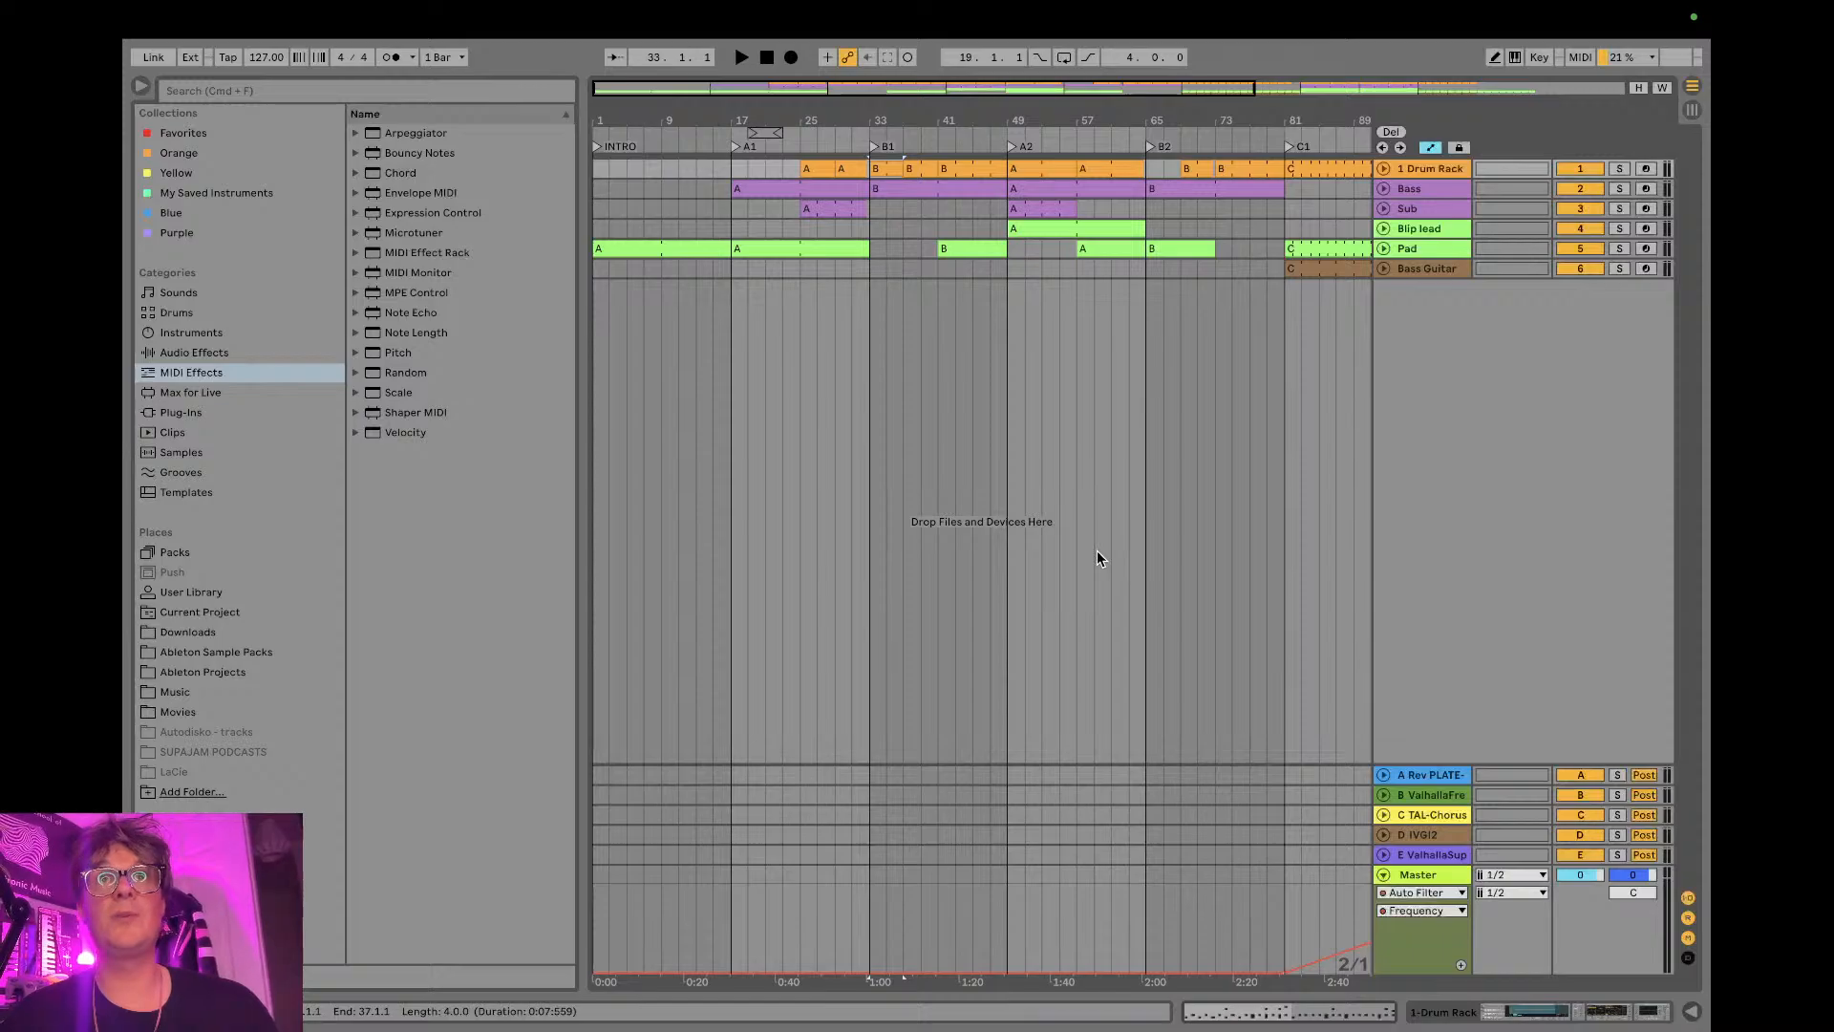
double_click(1047, 169)
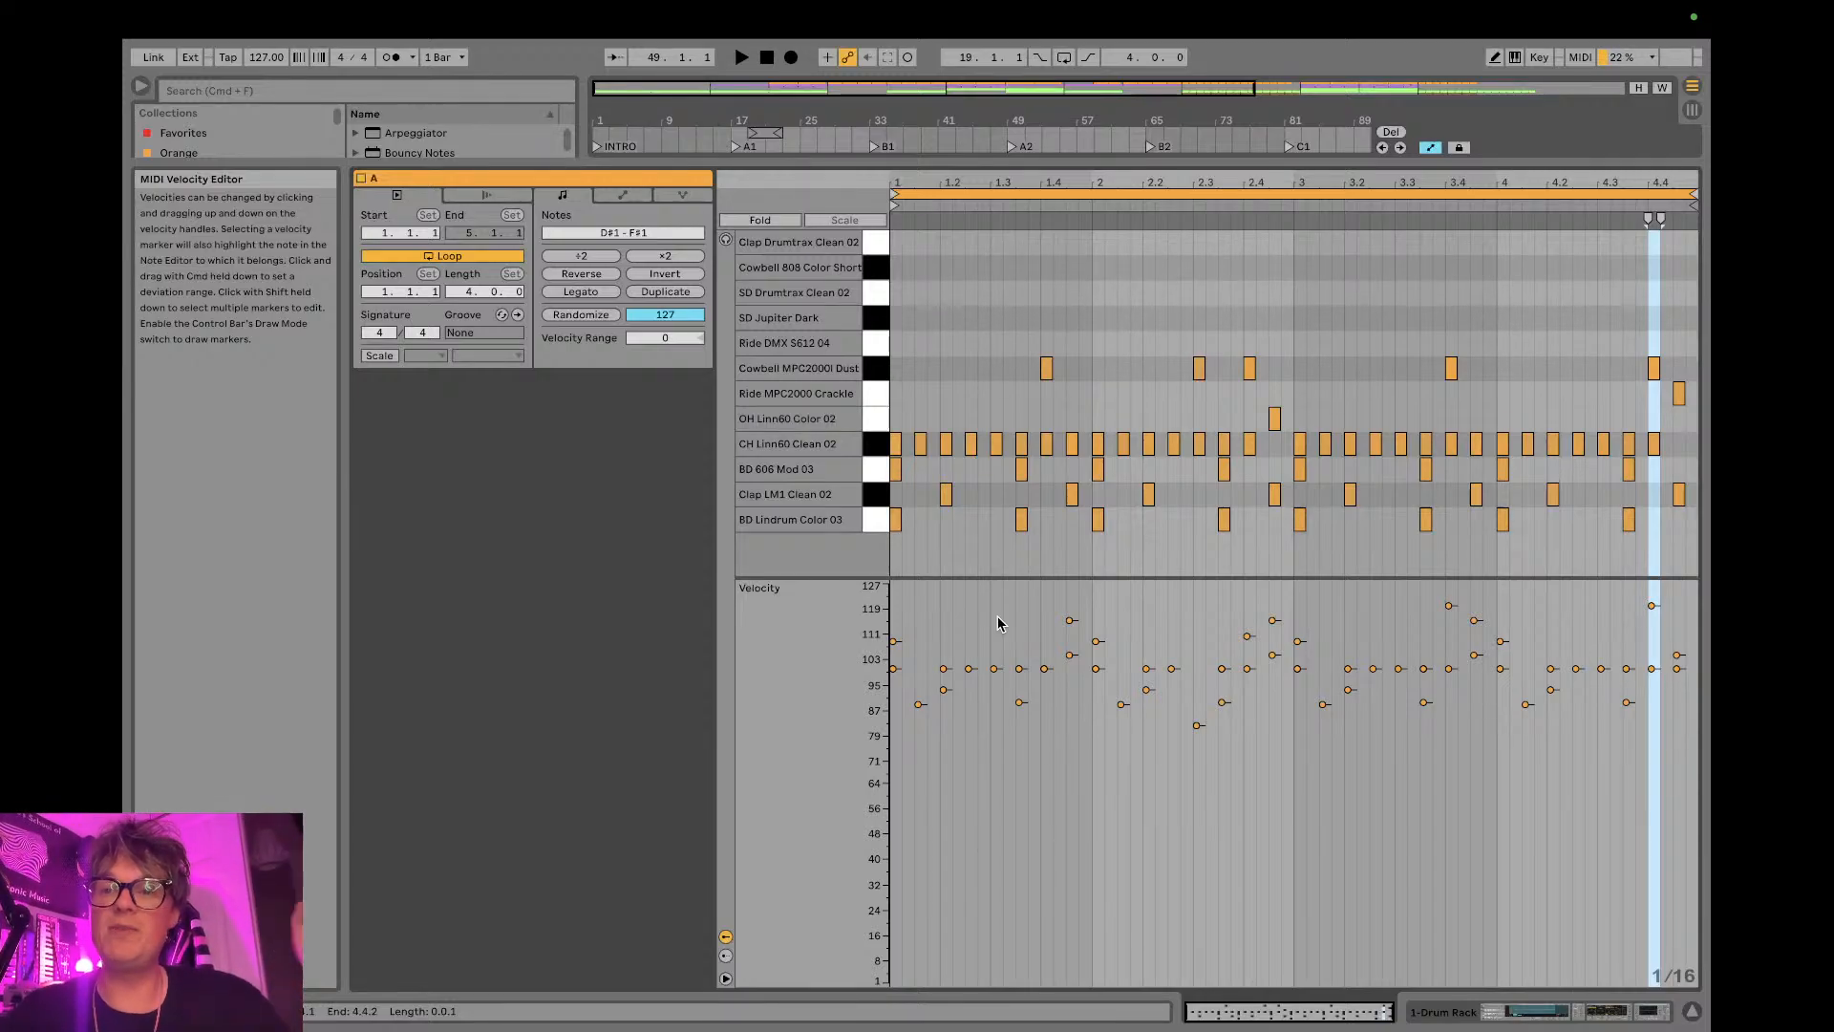
left_click(1690, 1015)
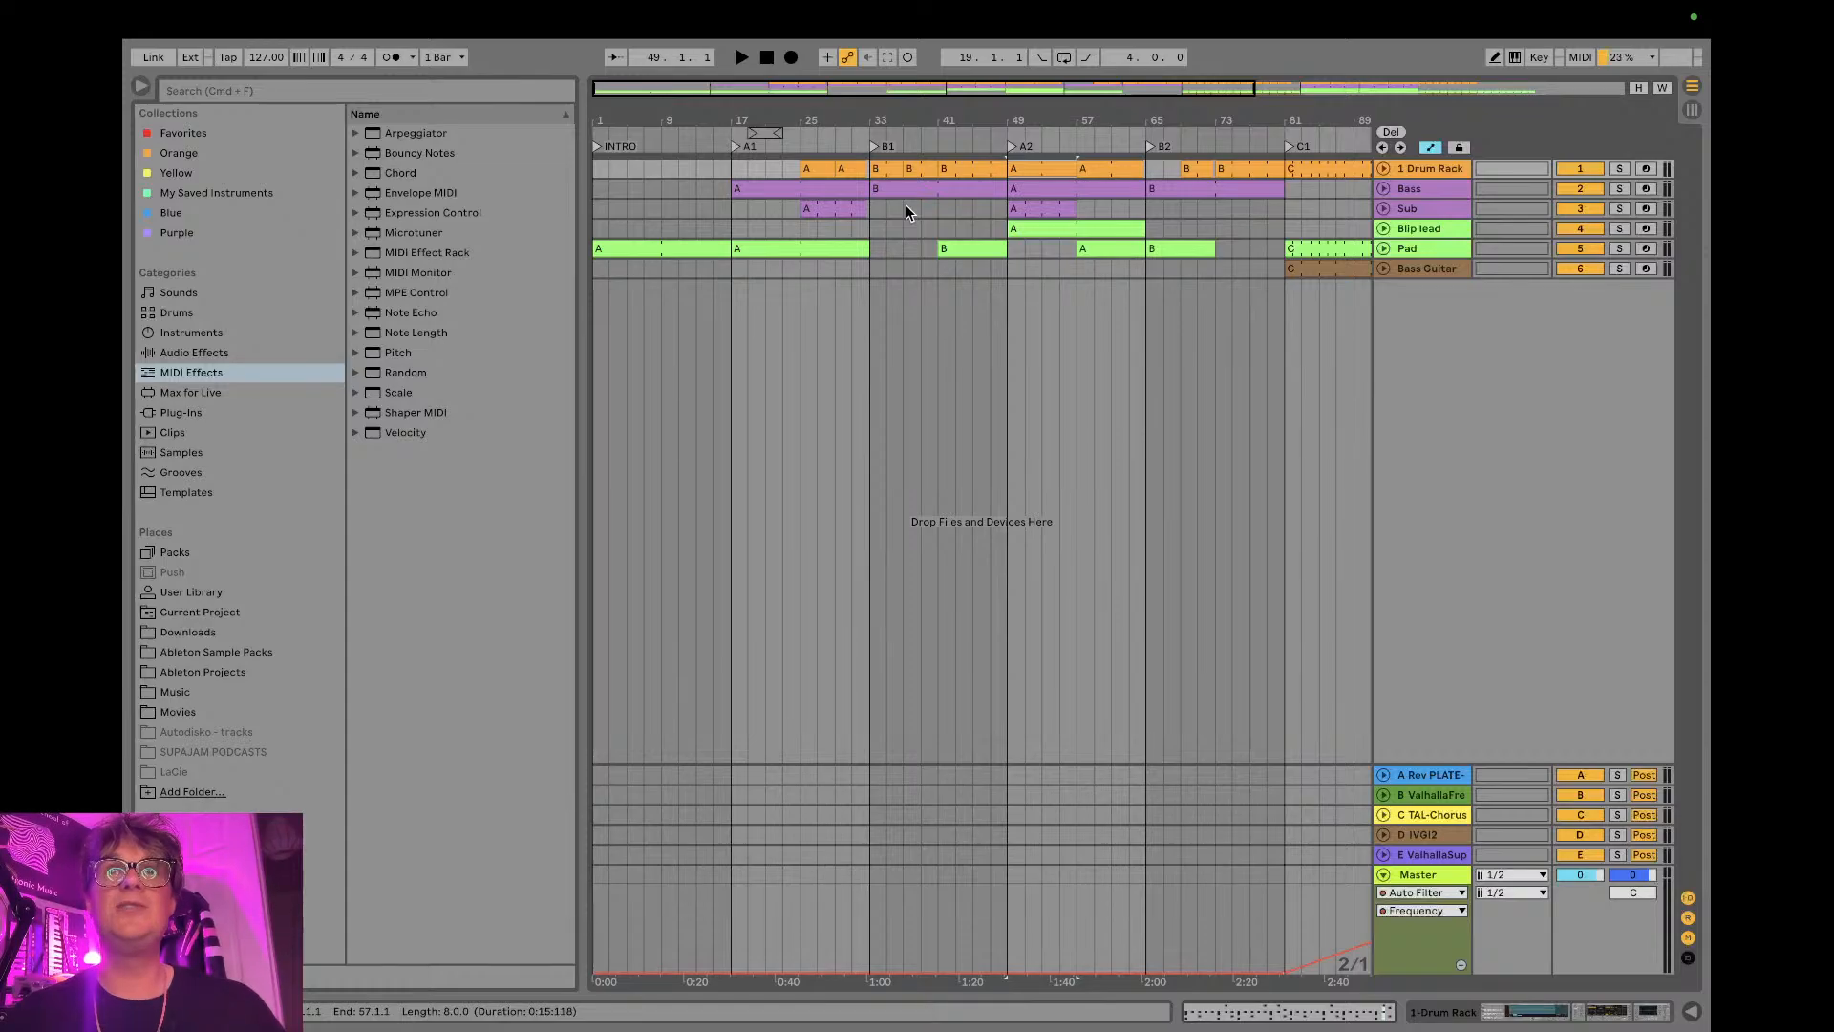
- Check the live chat in YouTube Studio and in OBS, and return to Ableton Live
key("ctrl+Left")
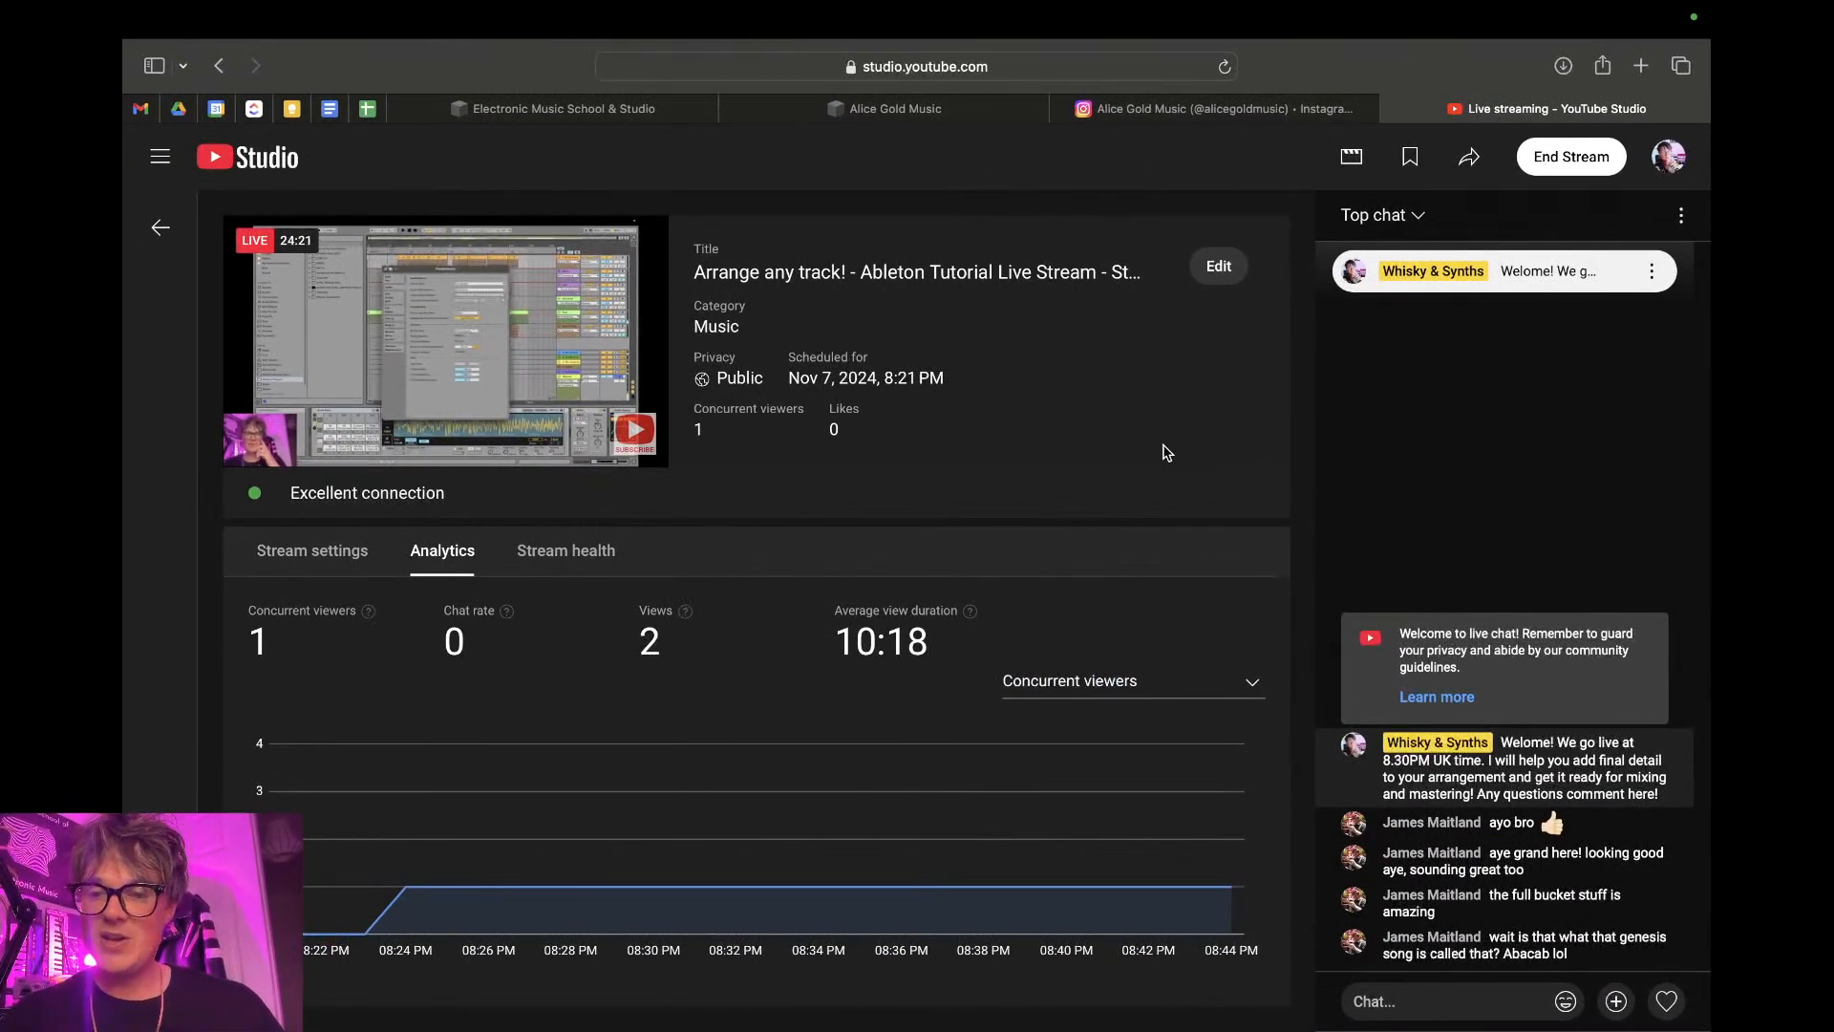
key("ctrl+Right")
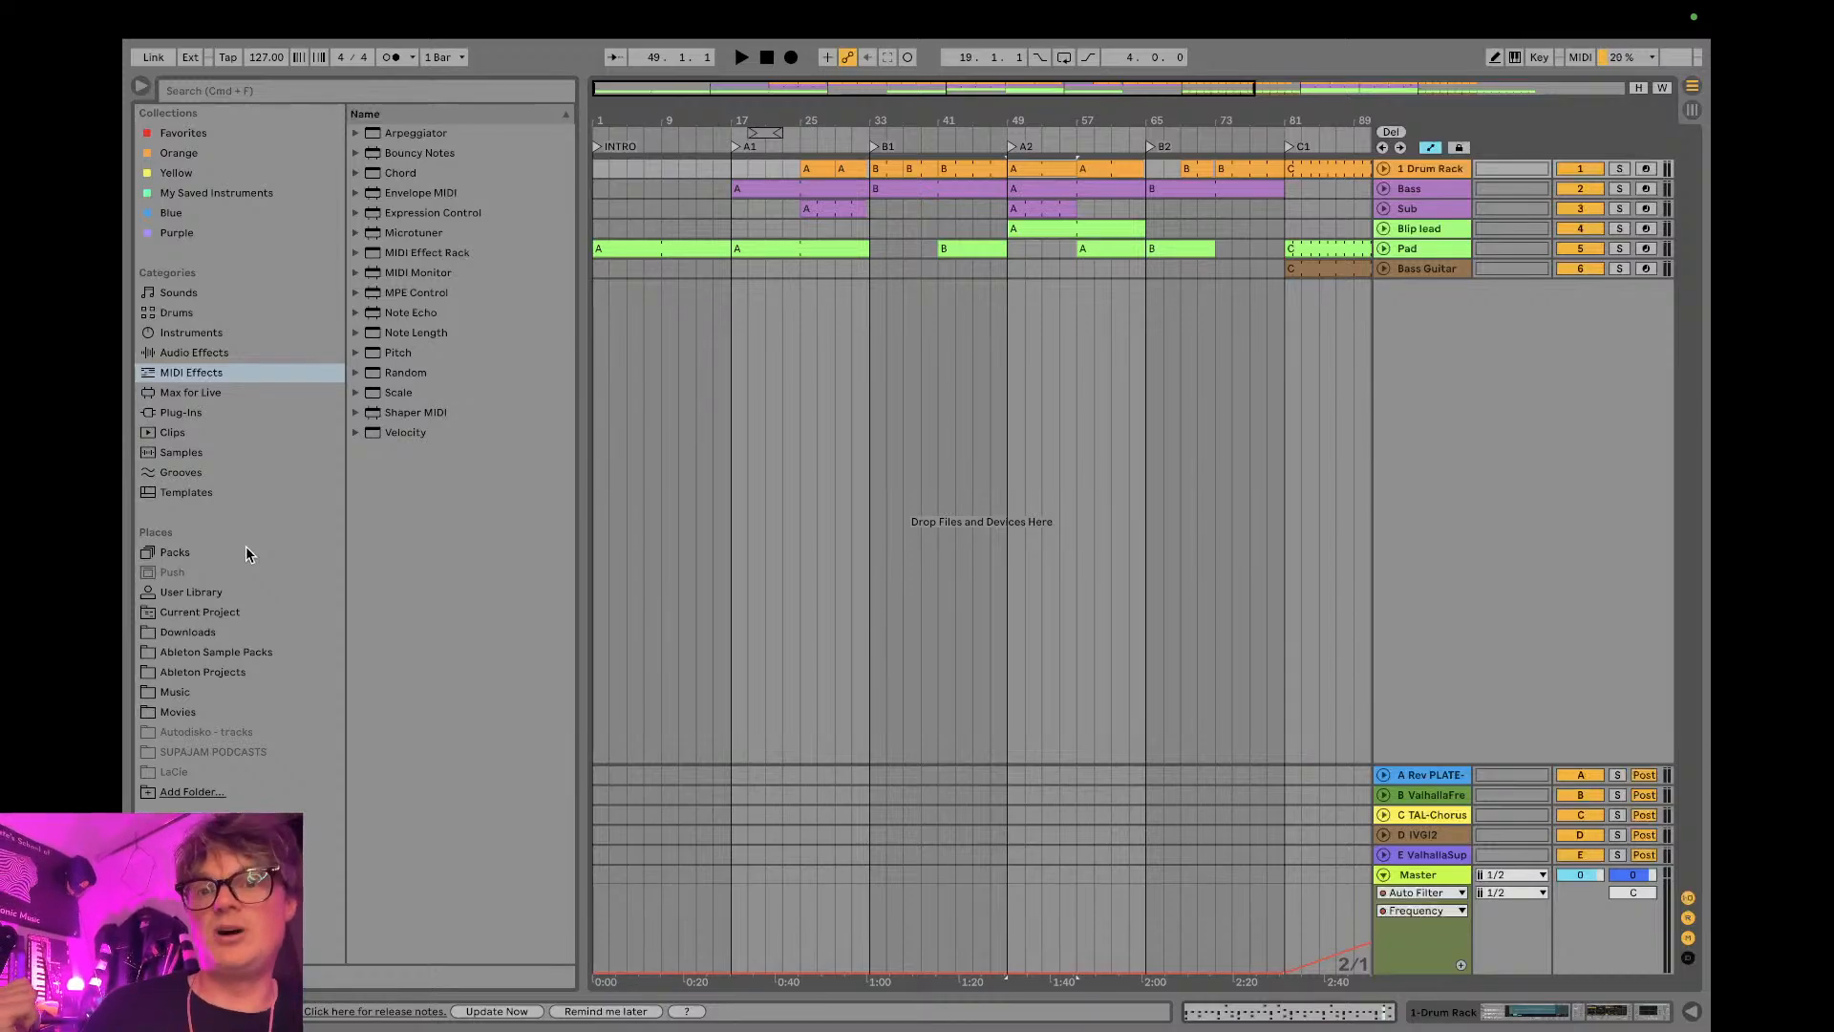
key("ctrl+Right")
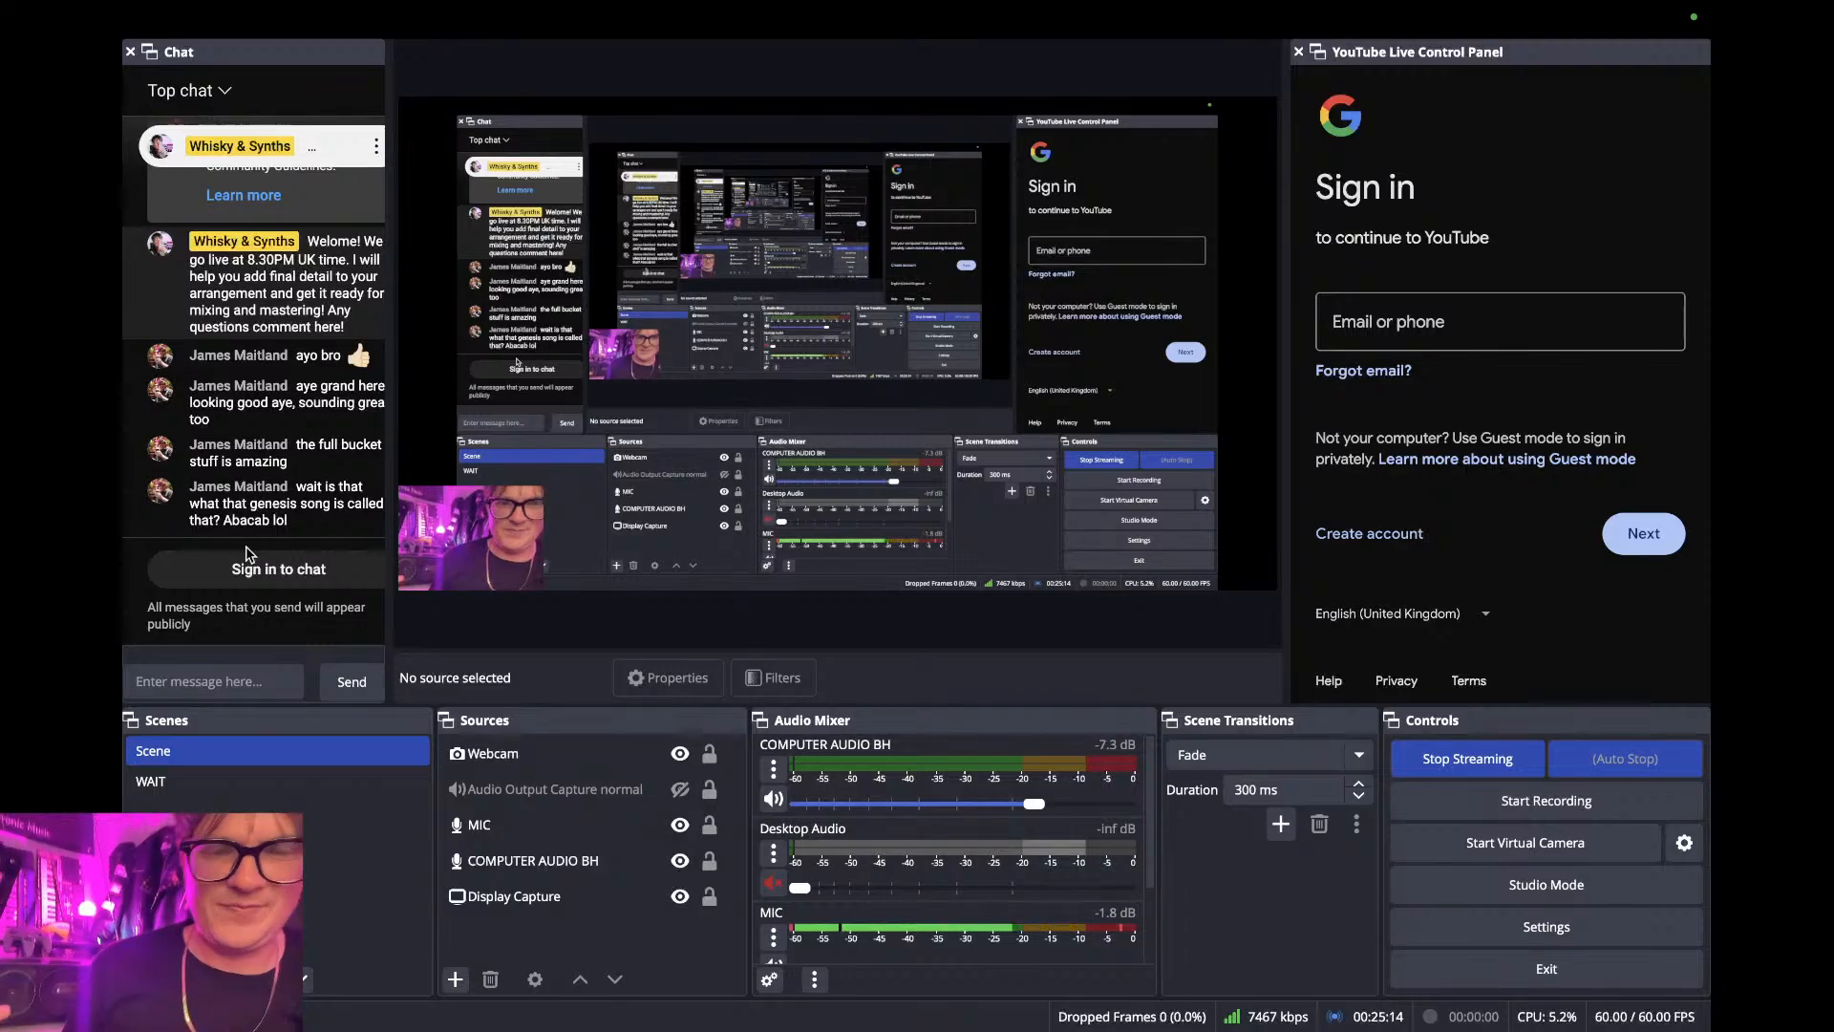
key("ctrl+Left")
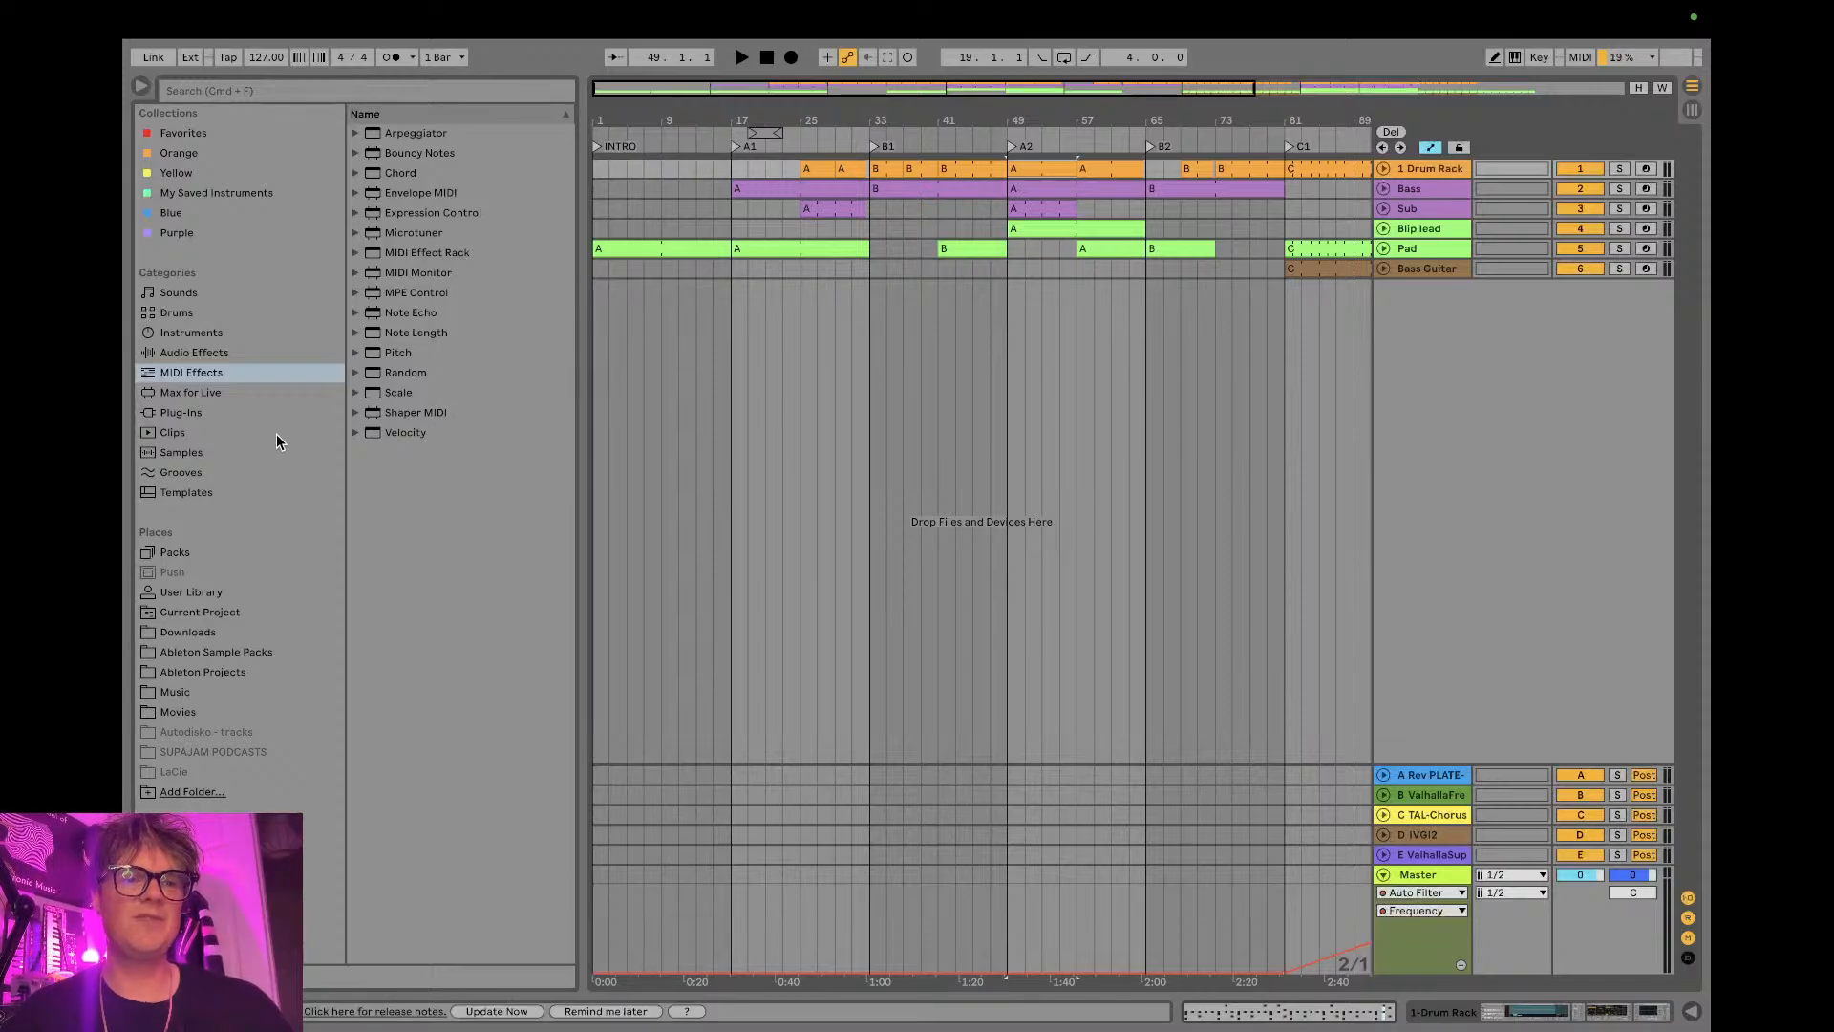
- Browse the Ableton Projects place to the 2024 - NO TV folder inside NO TV > THIS MAC
left_click(205, 651)
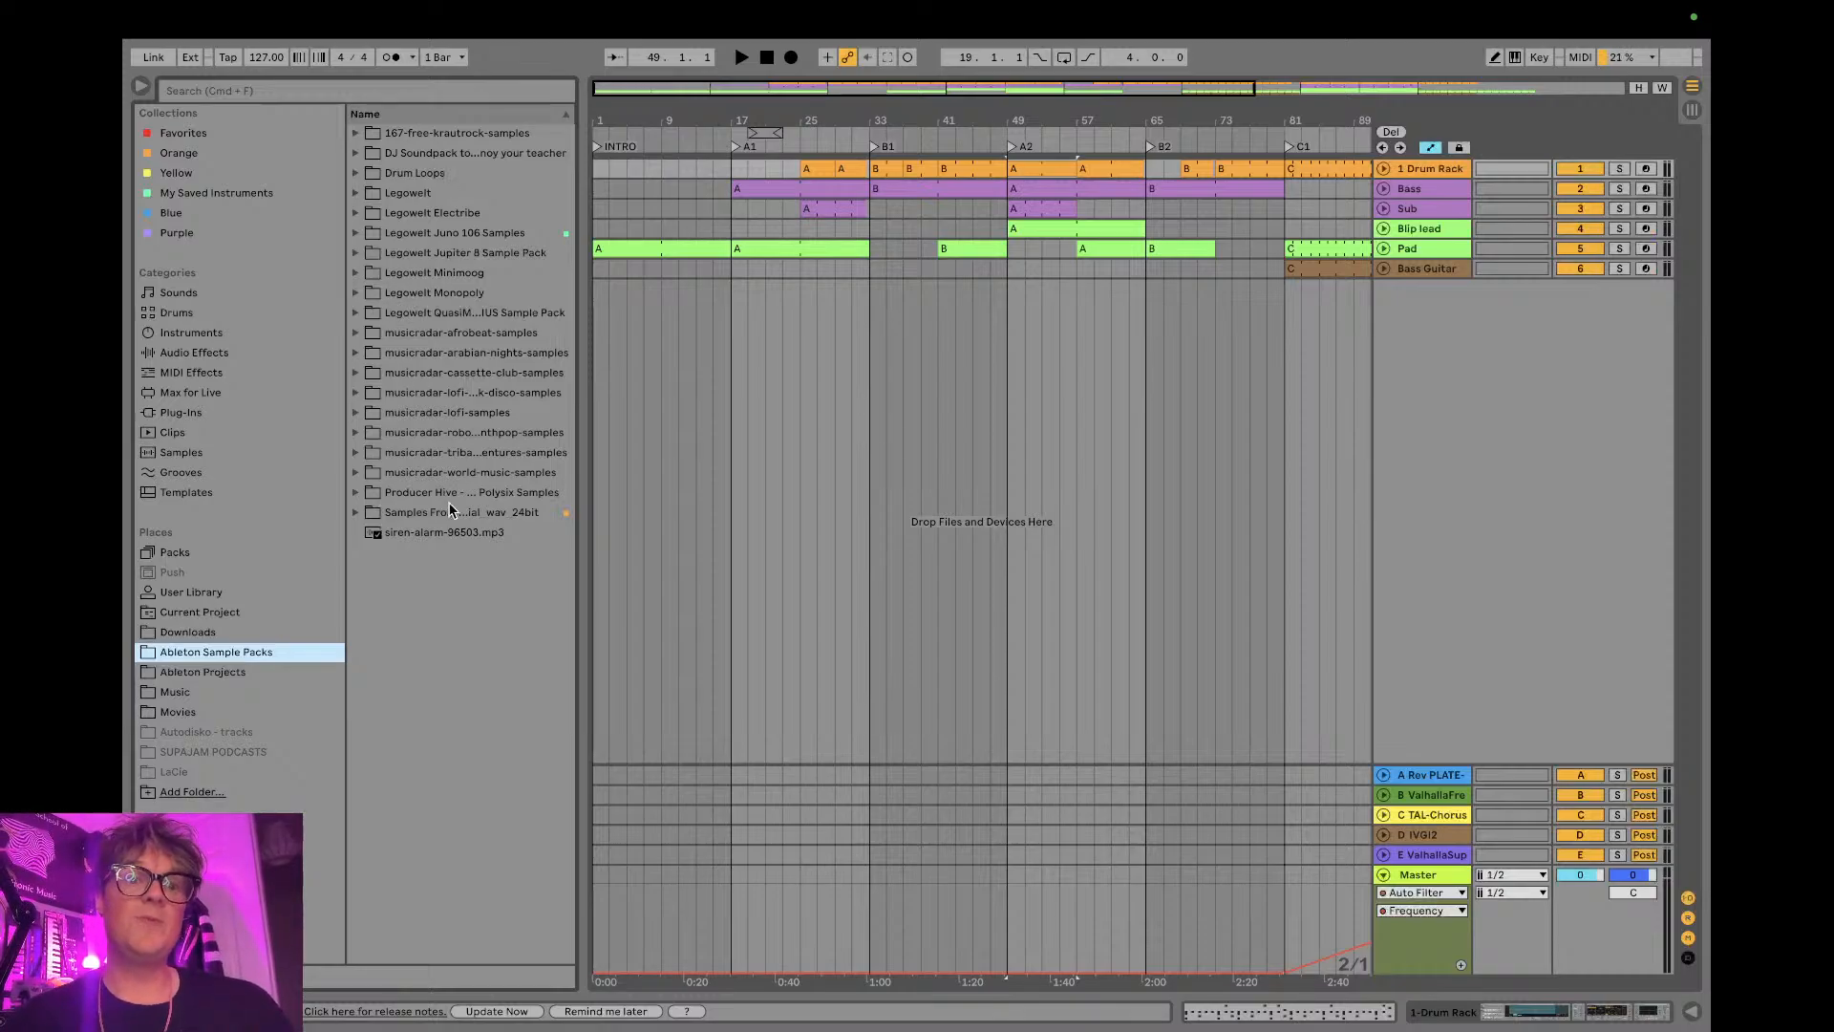
left_click(246, 672)
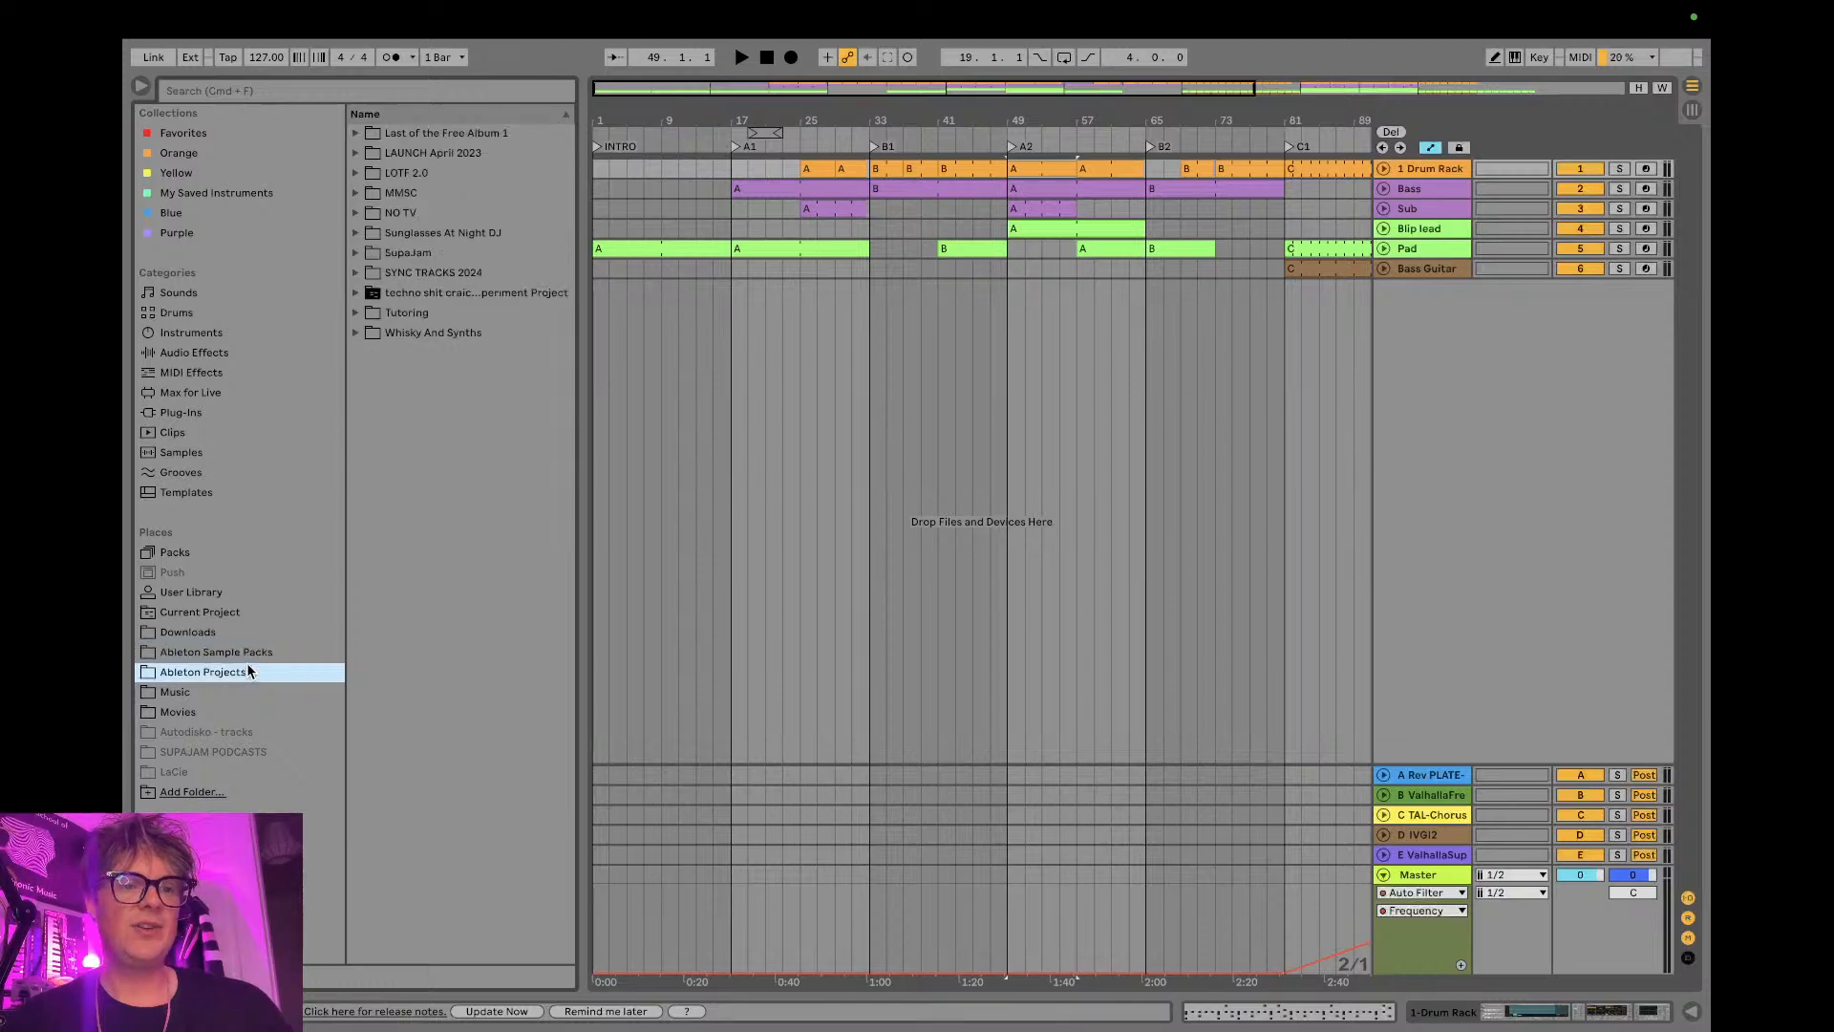
left_click(371, 212)
left_click(357, 212)
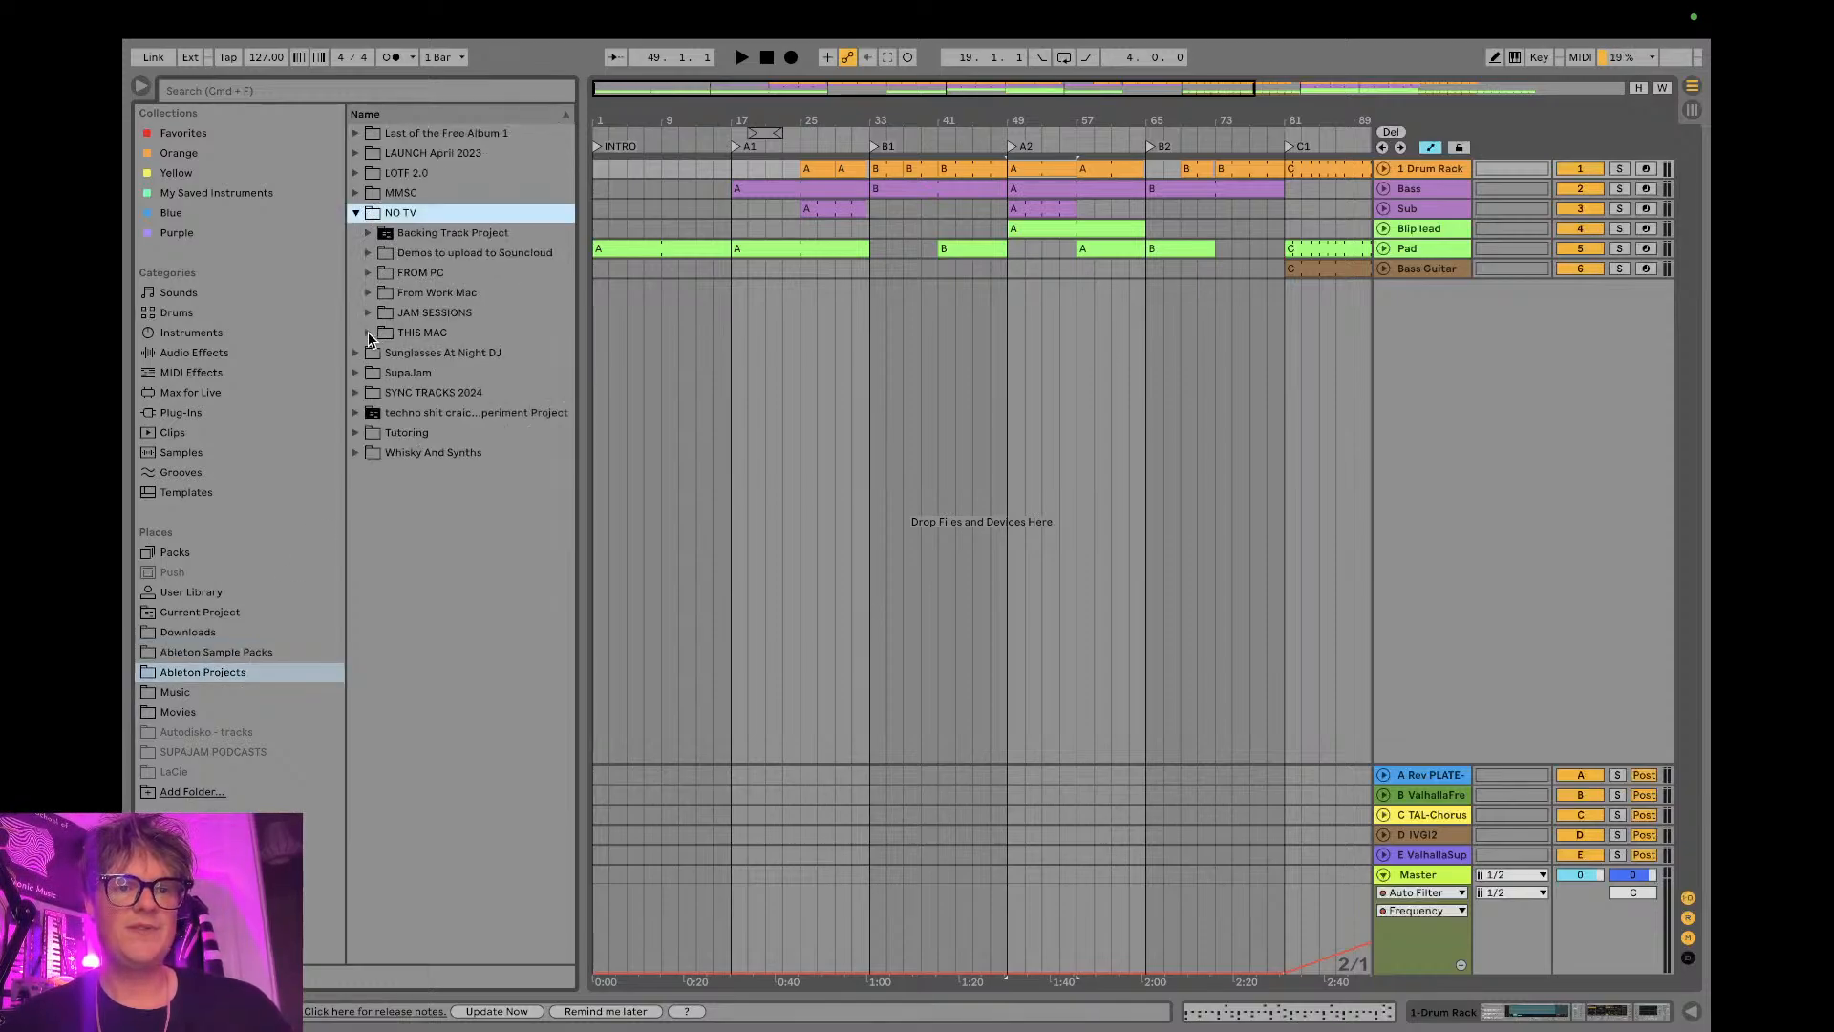
left_click(369, 333)
left_click(380, 351)
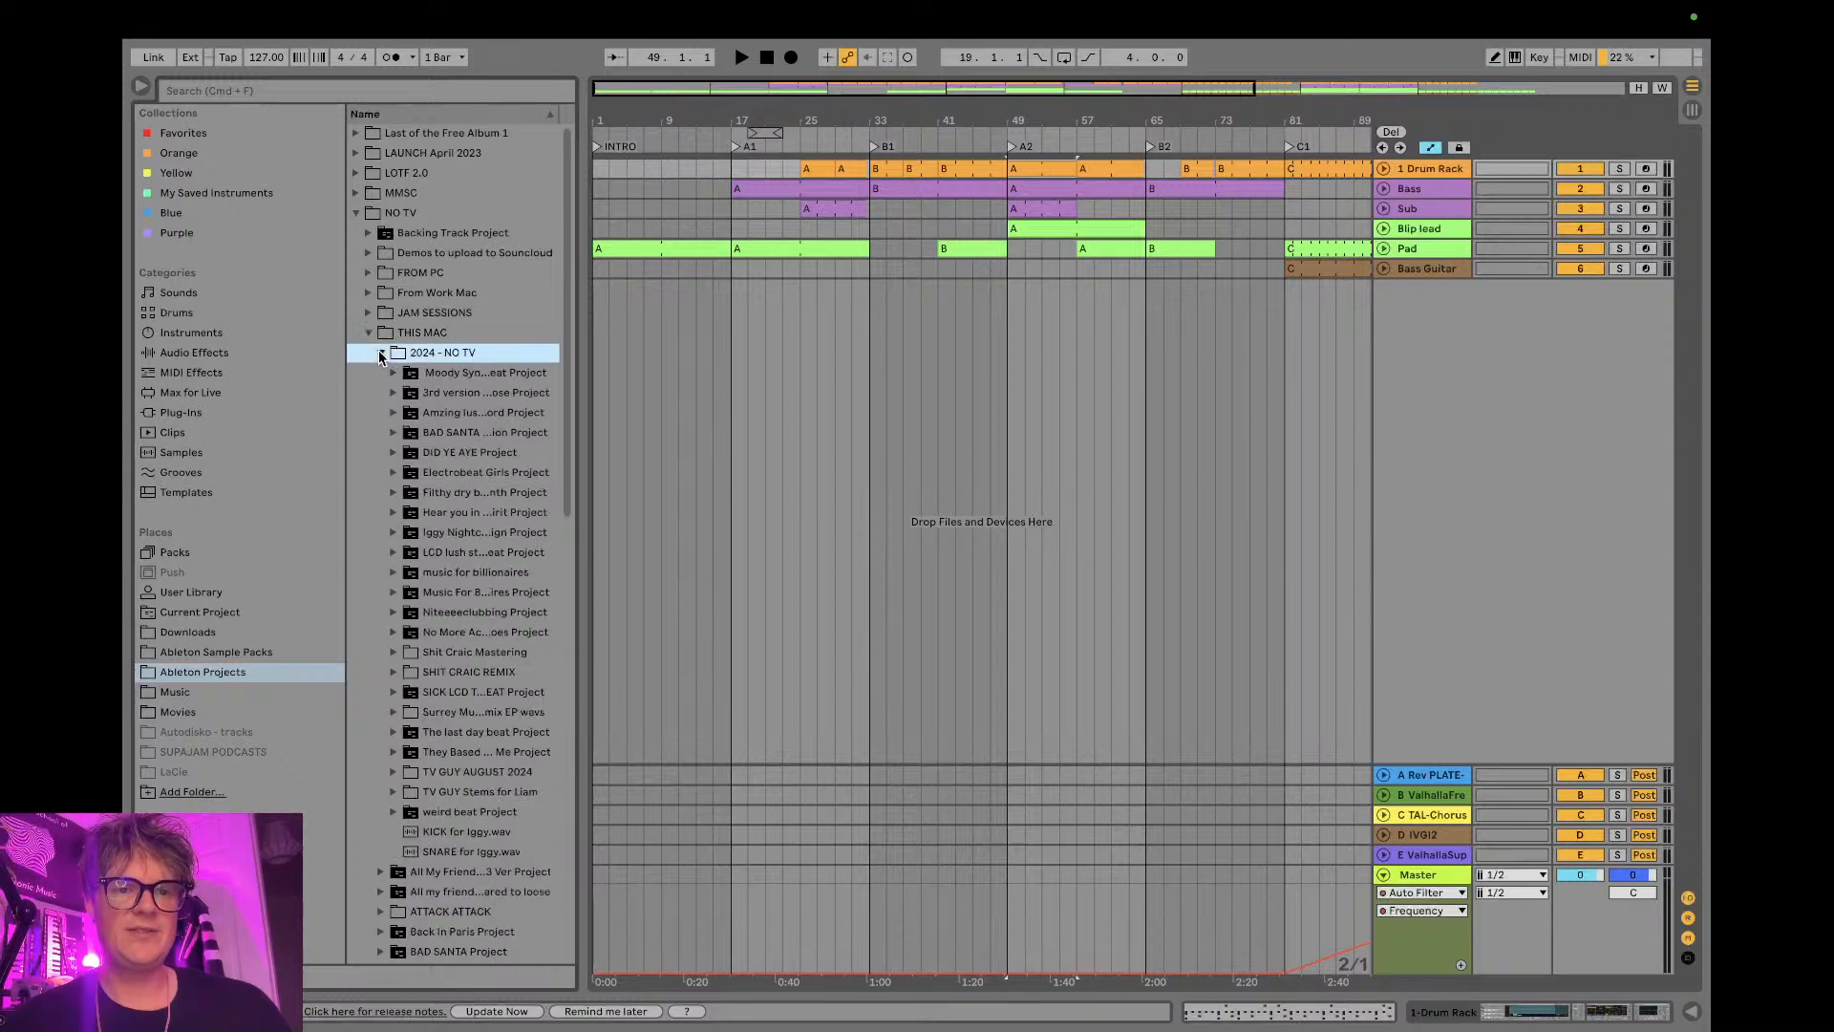
scroll(439, 457, "down", 5)
scroll(439, 462, "down", 2)
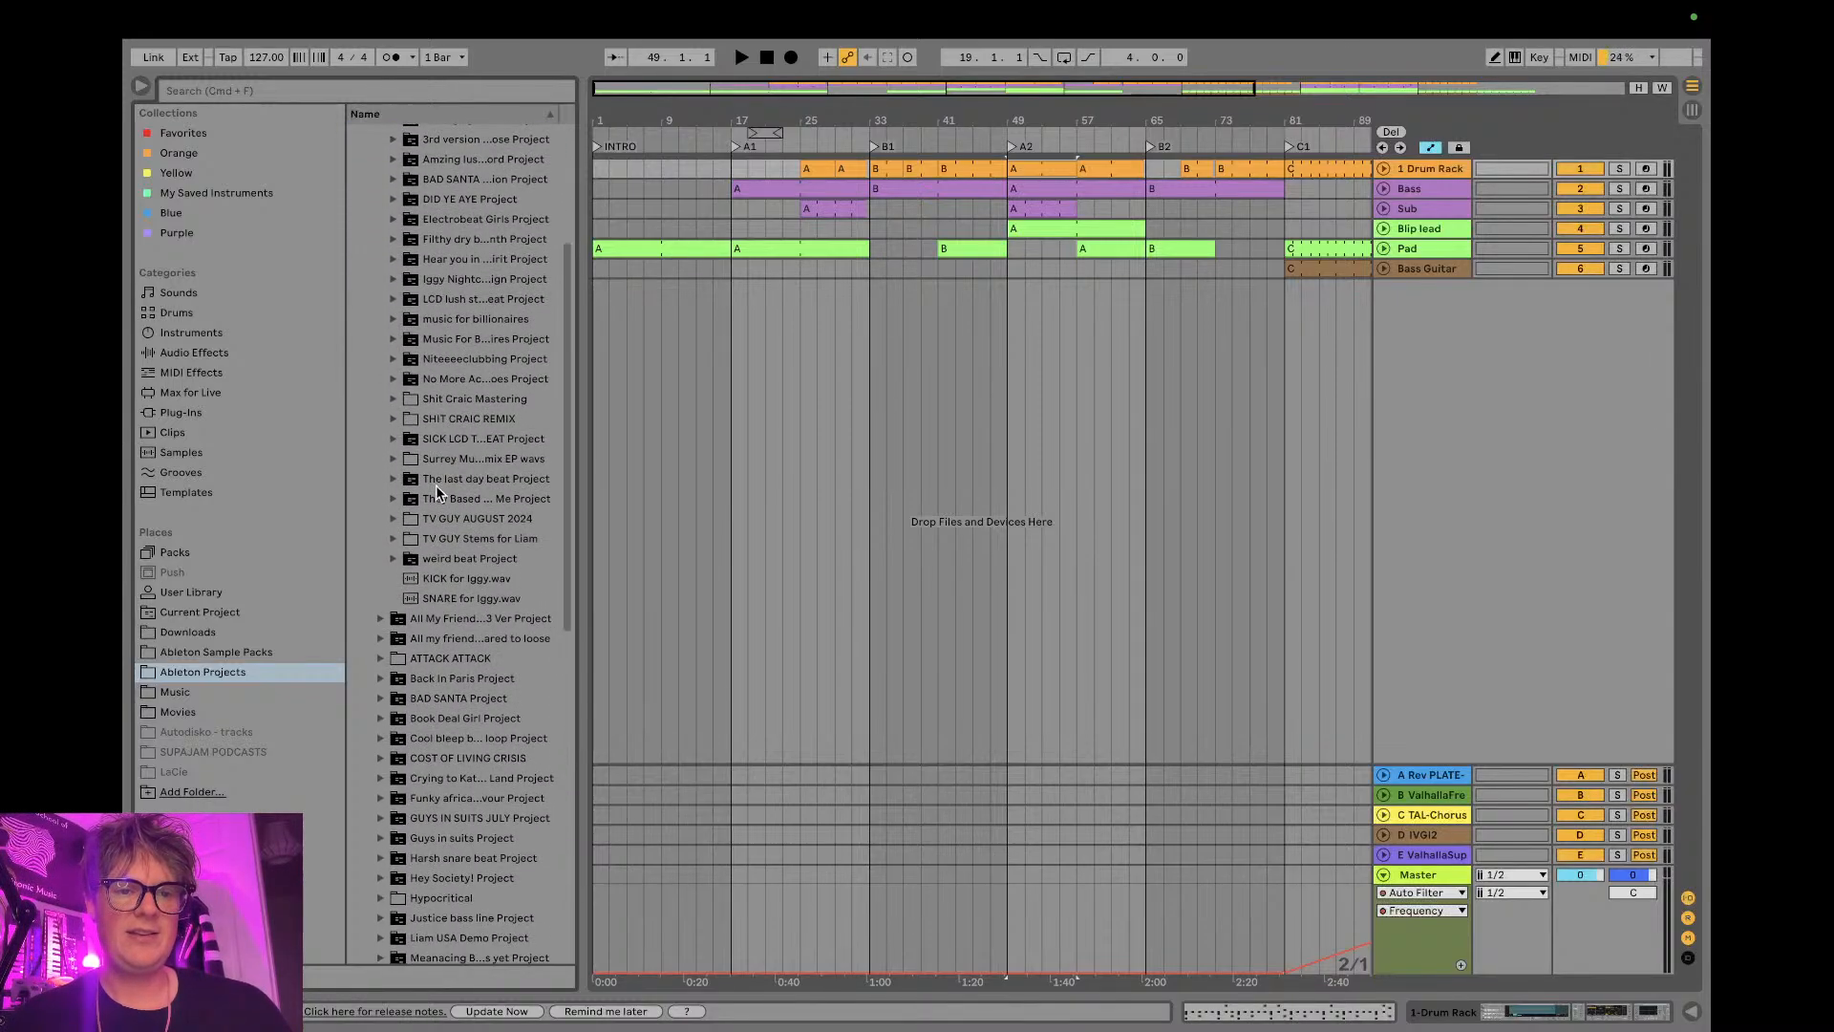
- Add TV Guy BOOM BOX.wav from the TV GUY stems folder as a new audio track at bar 1 and hide the browser
left_click(394, 518)
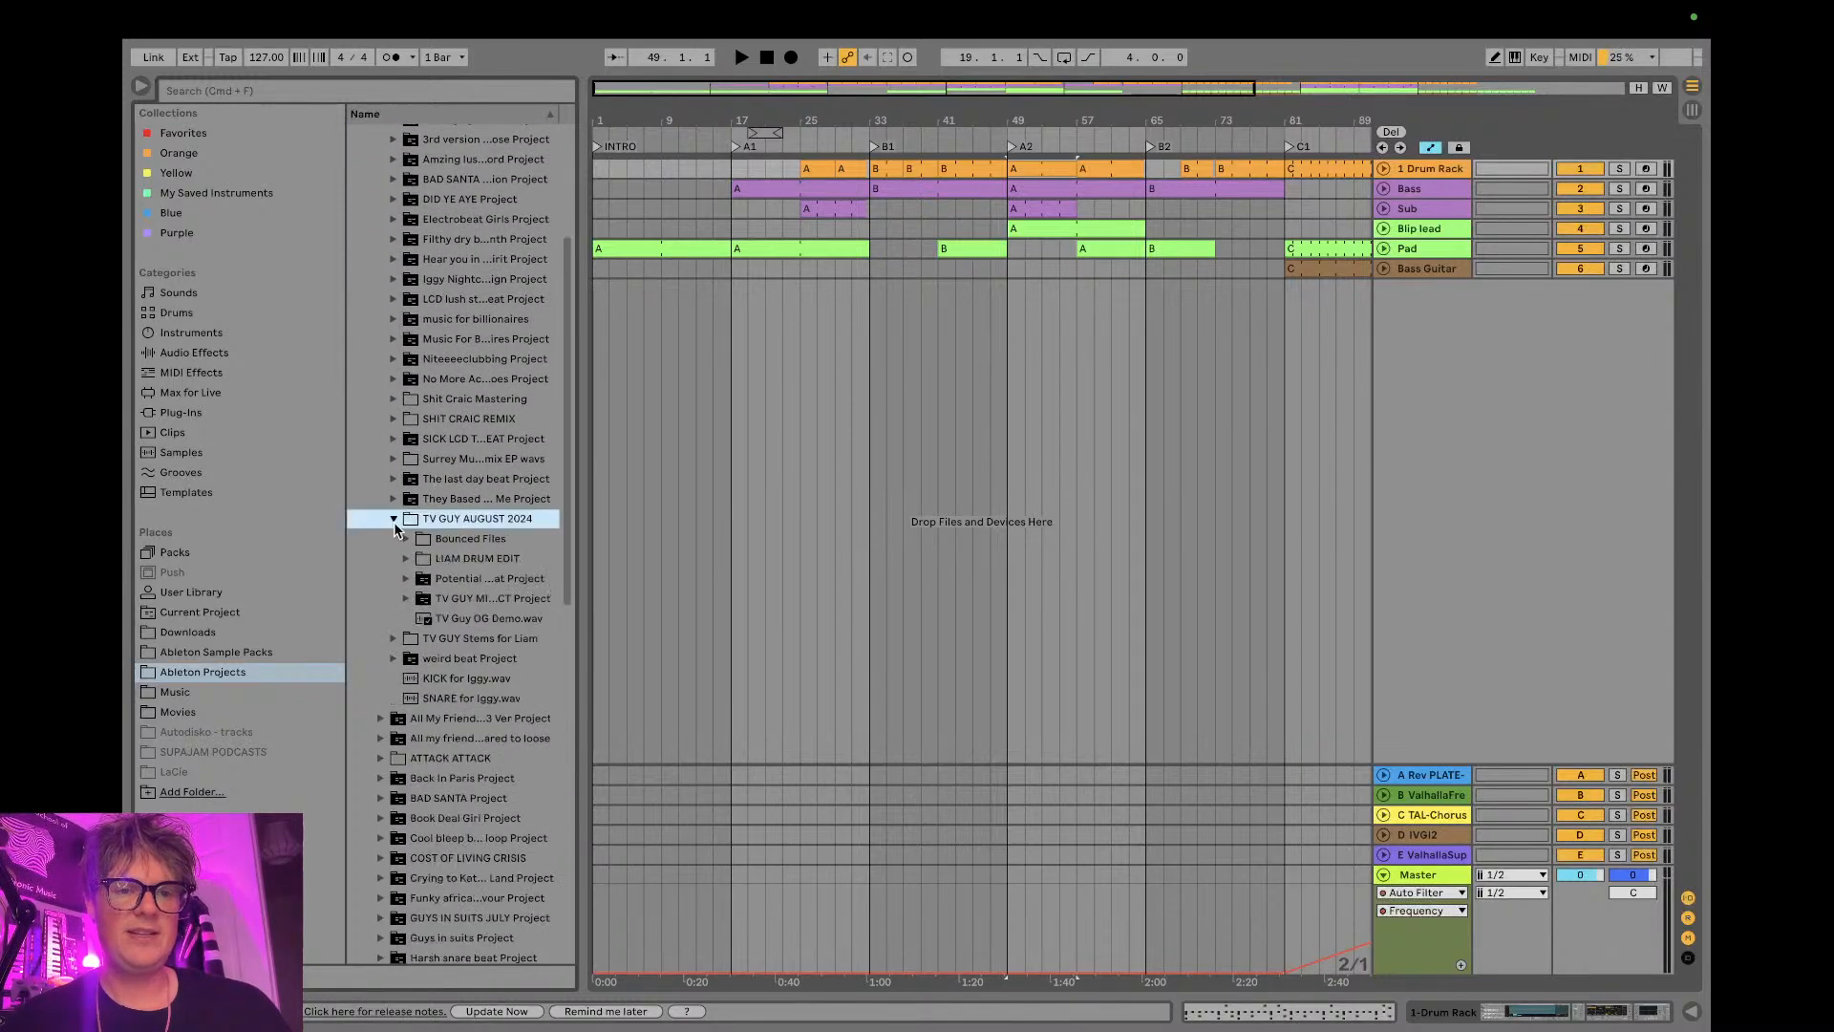
left_click(392, 638)
scroll(451, 644, "down", 2)
scroll(451, 644, "down", 3)
left_click_drag(576, 605, 840, 611)
scroll(707, 659, "down", 1)
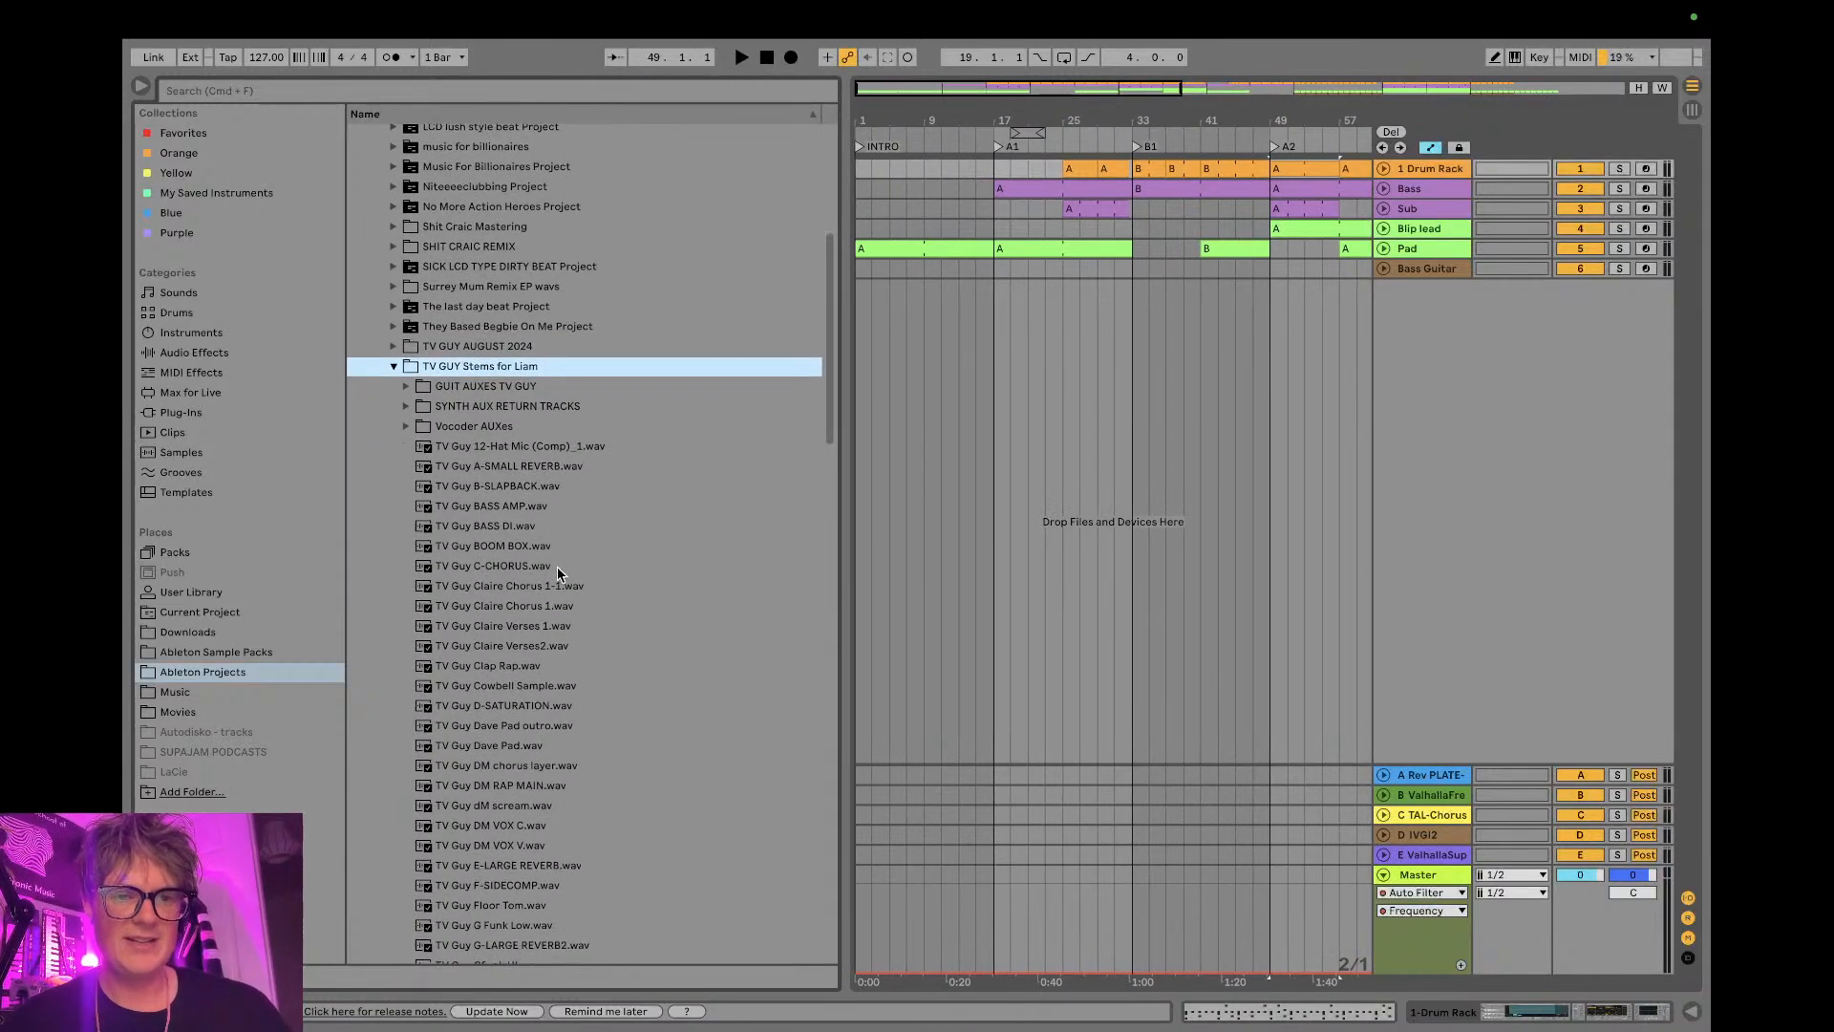
left_click_drag(506, 545, 860, 335)
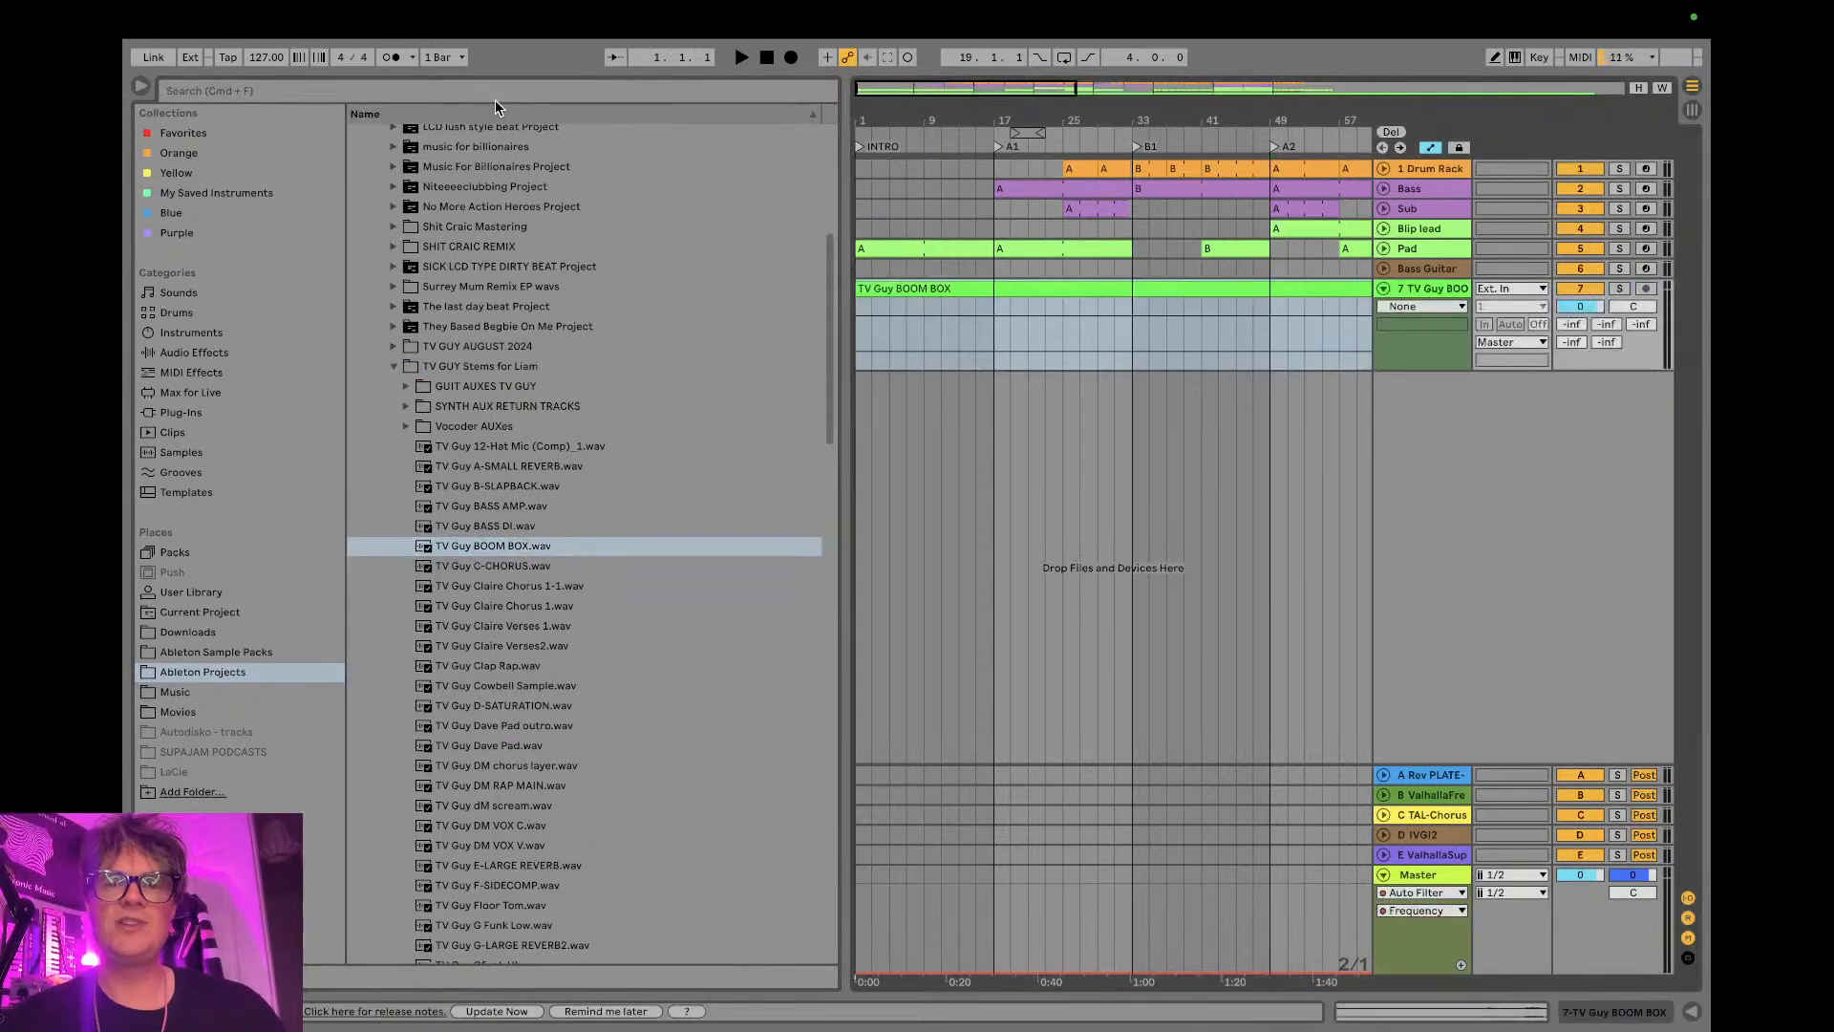
left_click(140, 86)
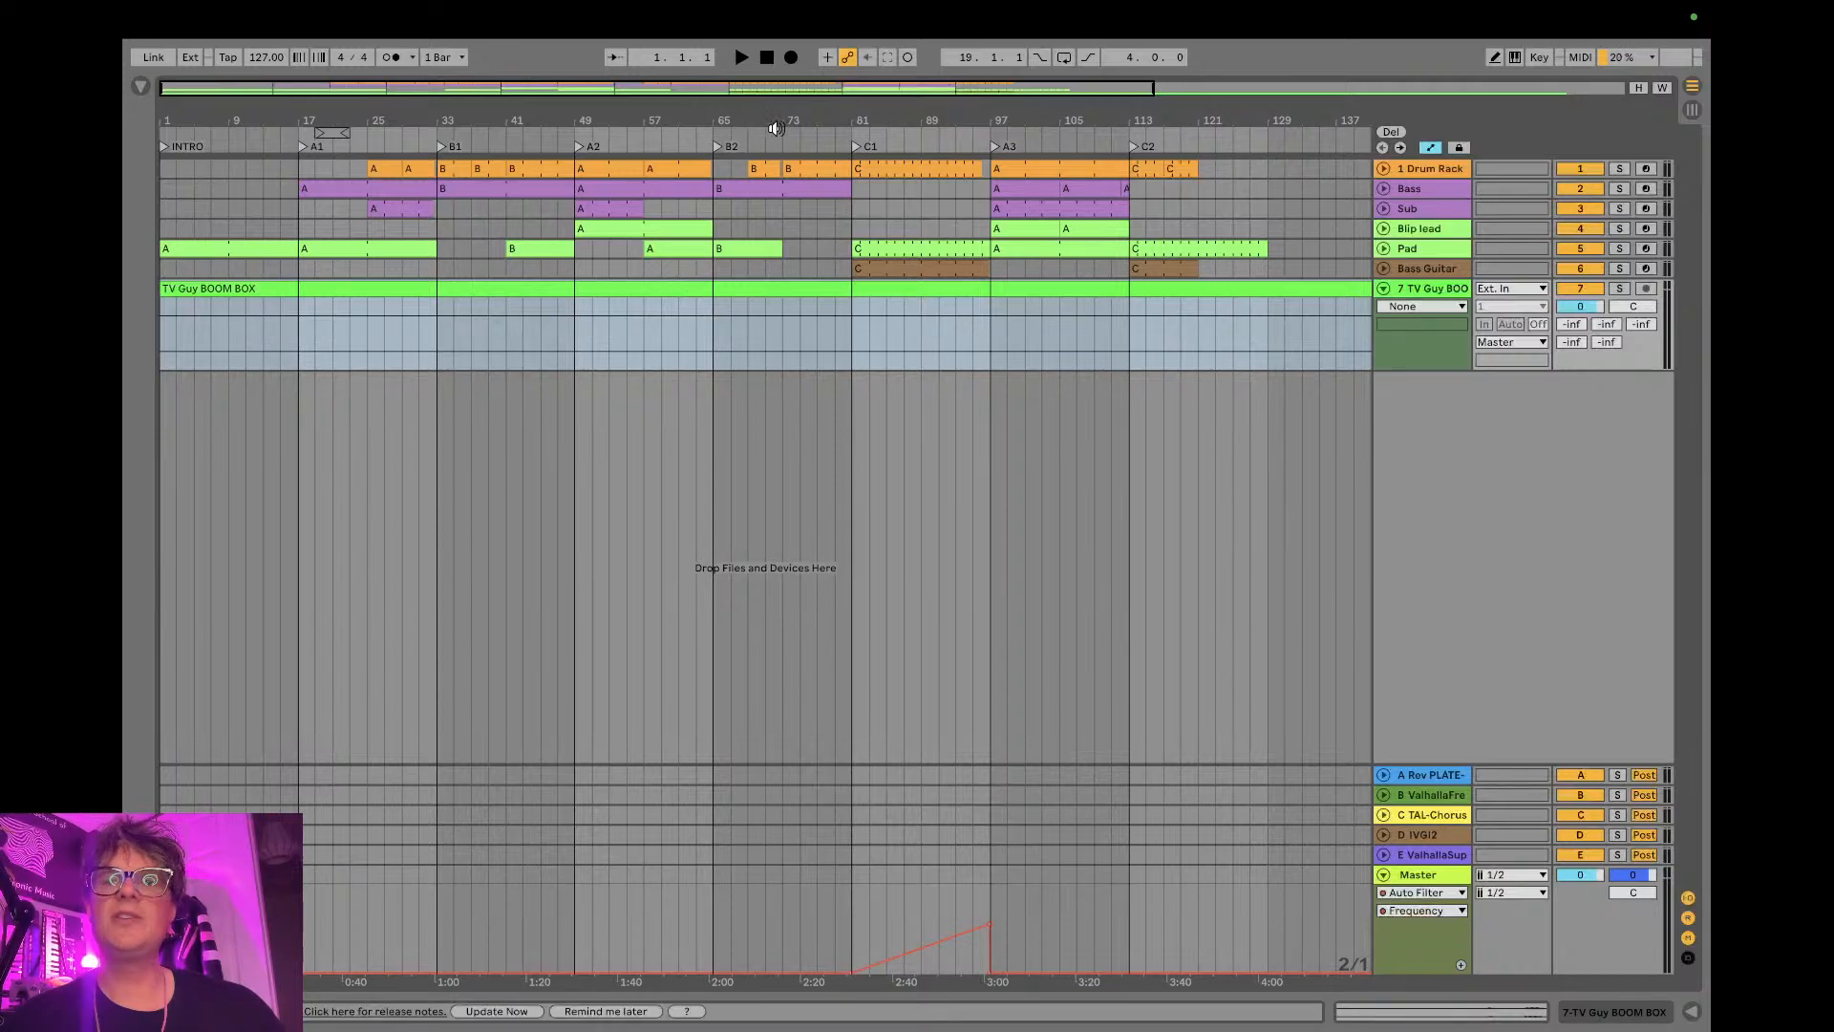
- Switch to YouTube Studio to read the stream's chat, and return to Ableton Live
left_click_drag(995, 121, 995, 67)
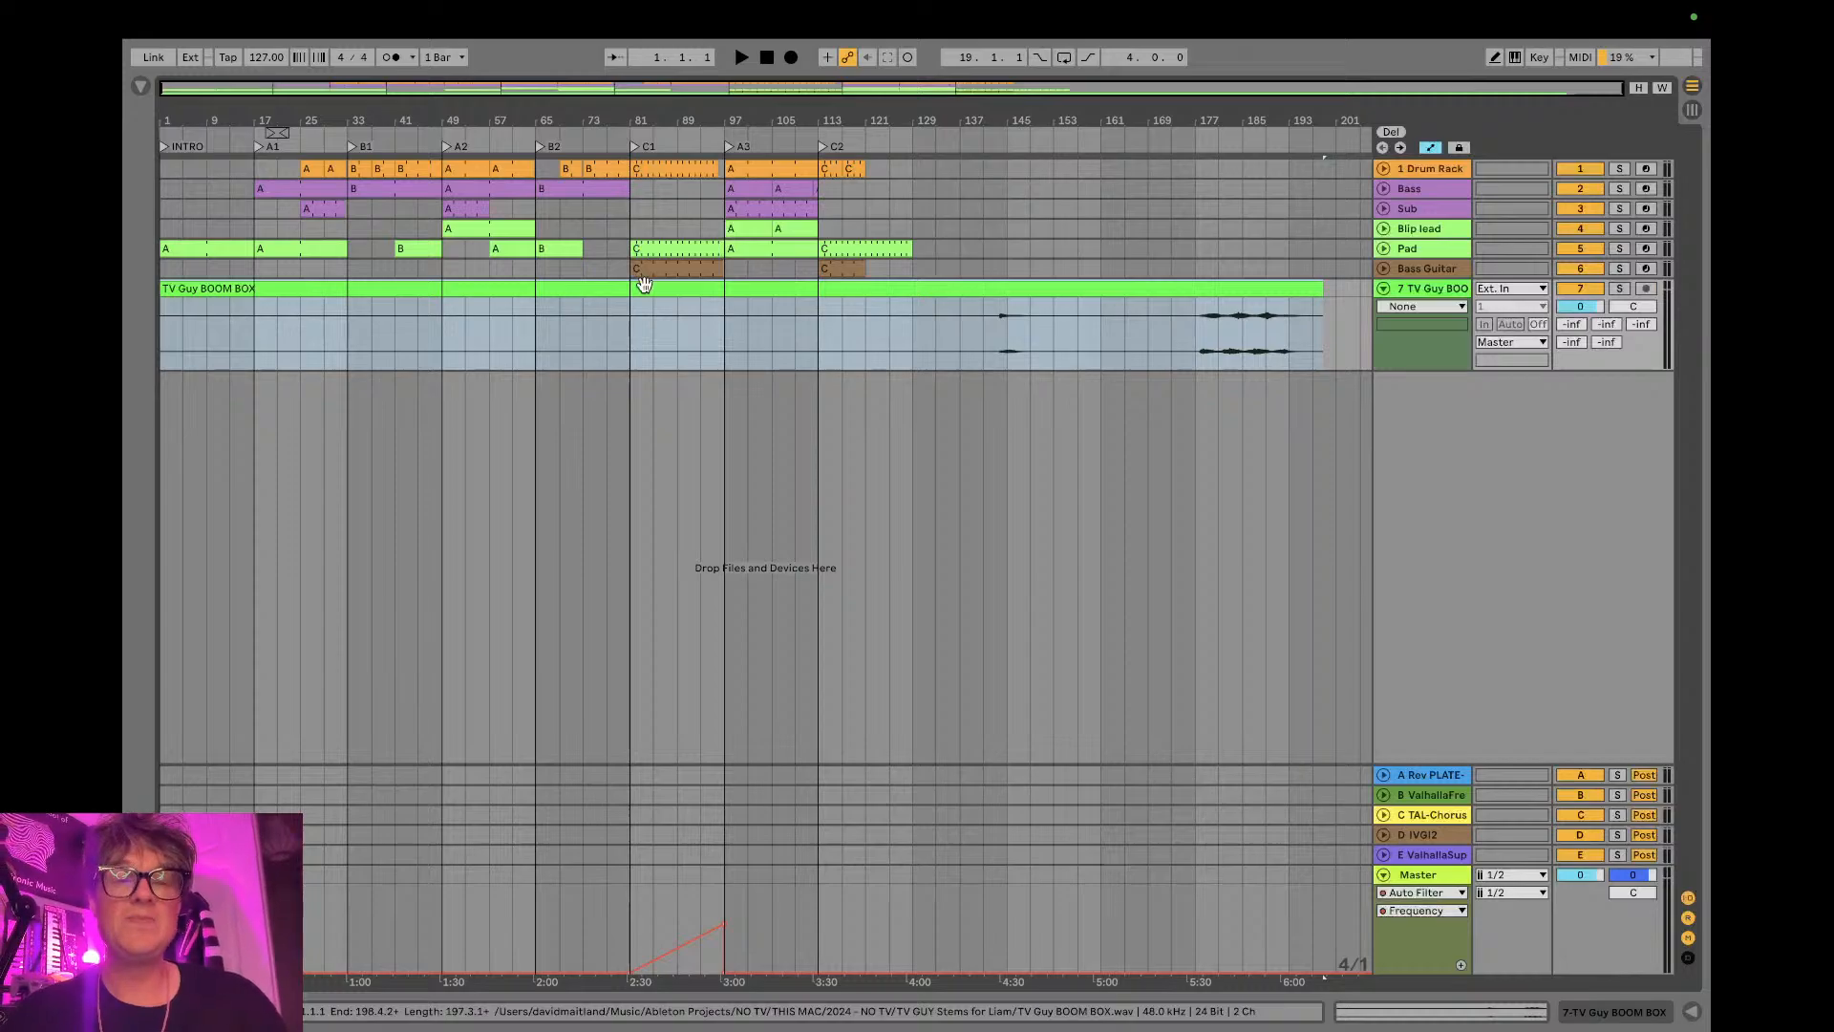
key("ctrl+Left")
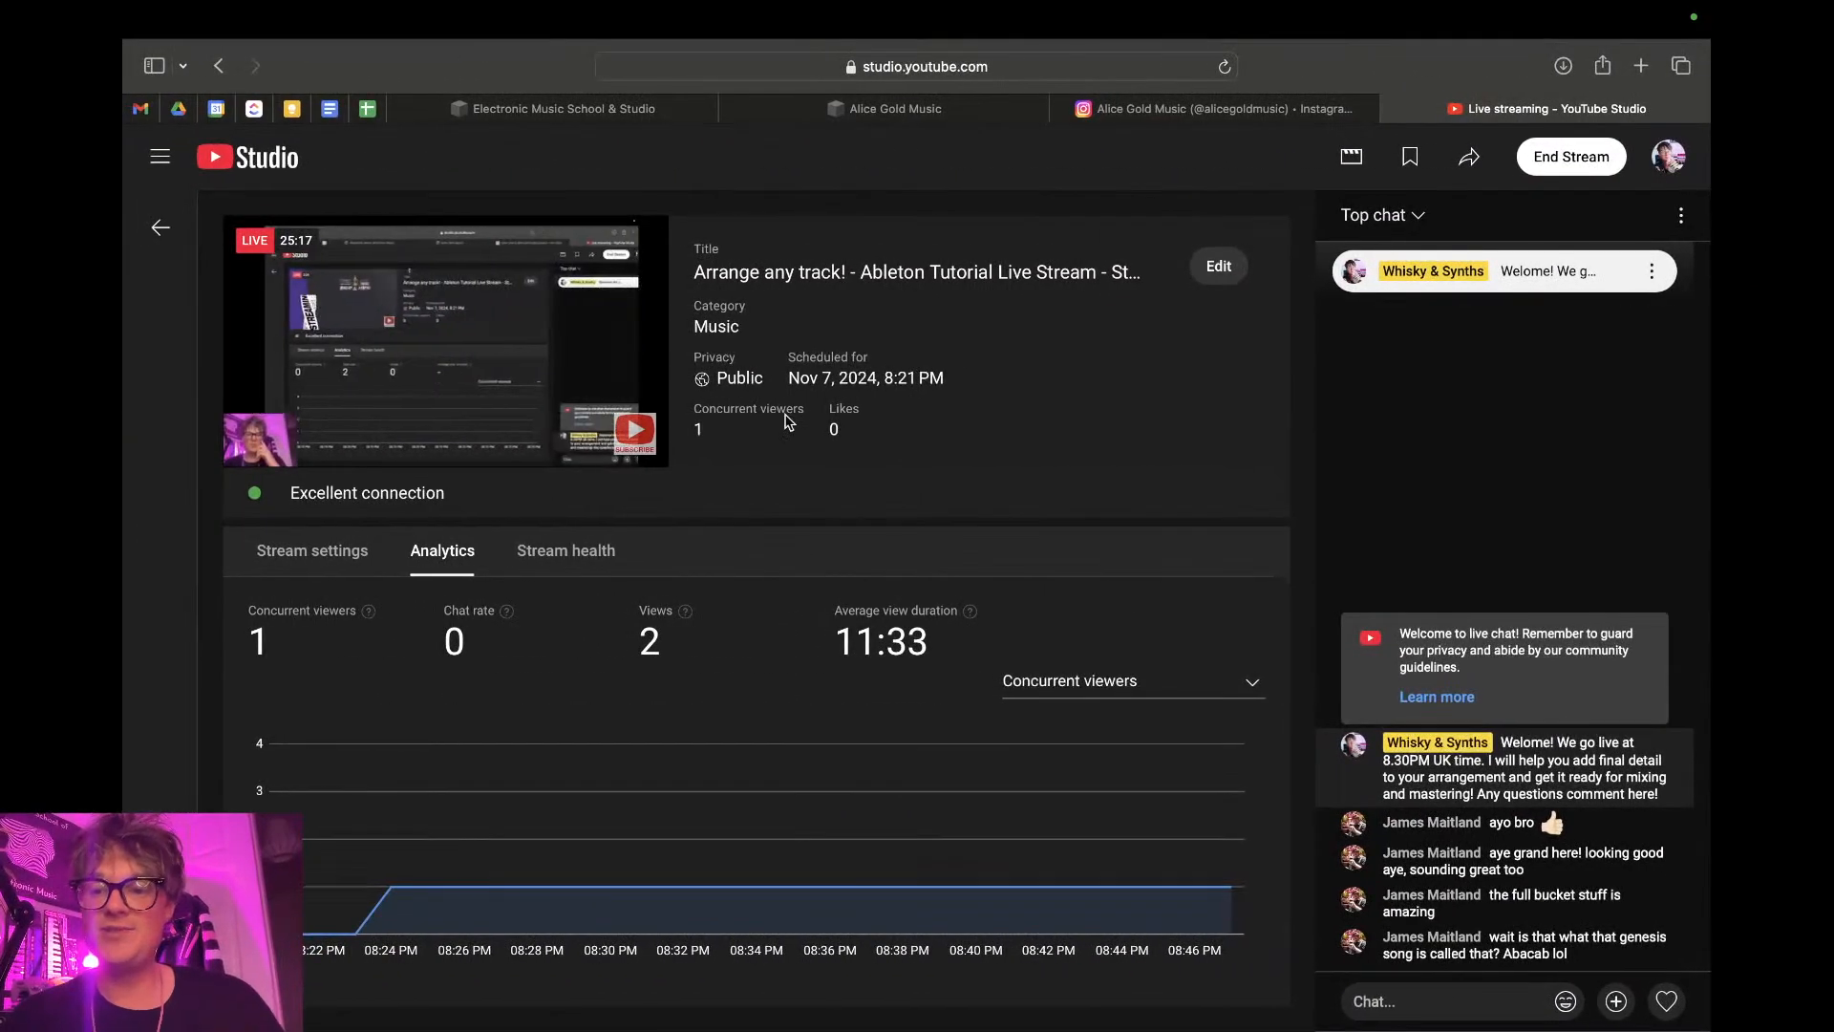
key("ctrl+Right")
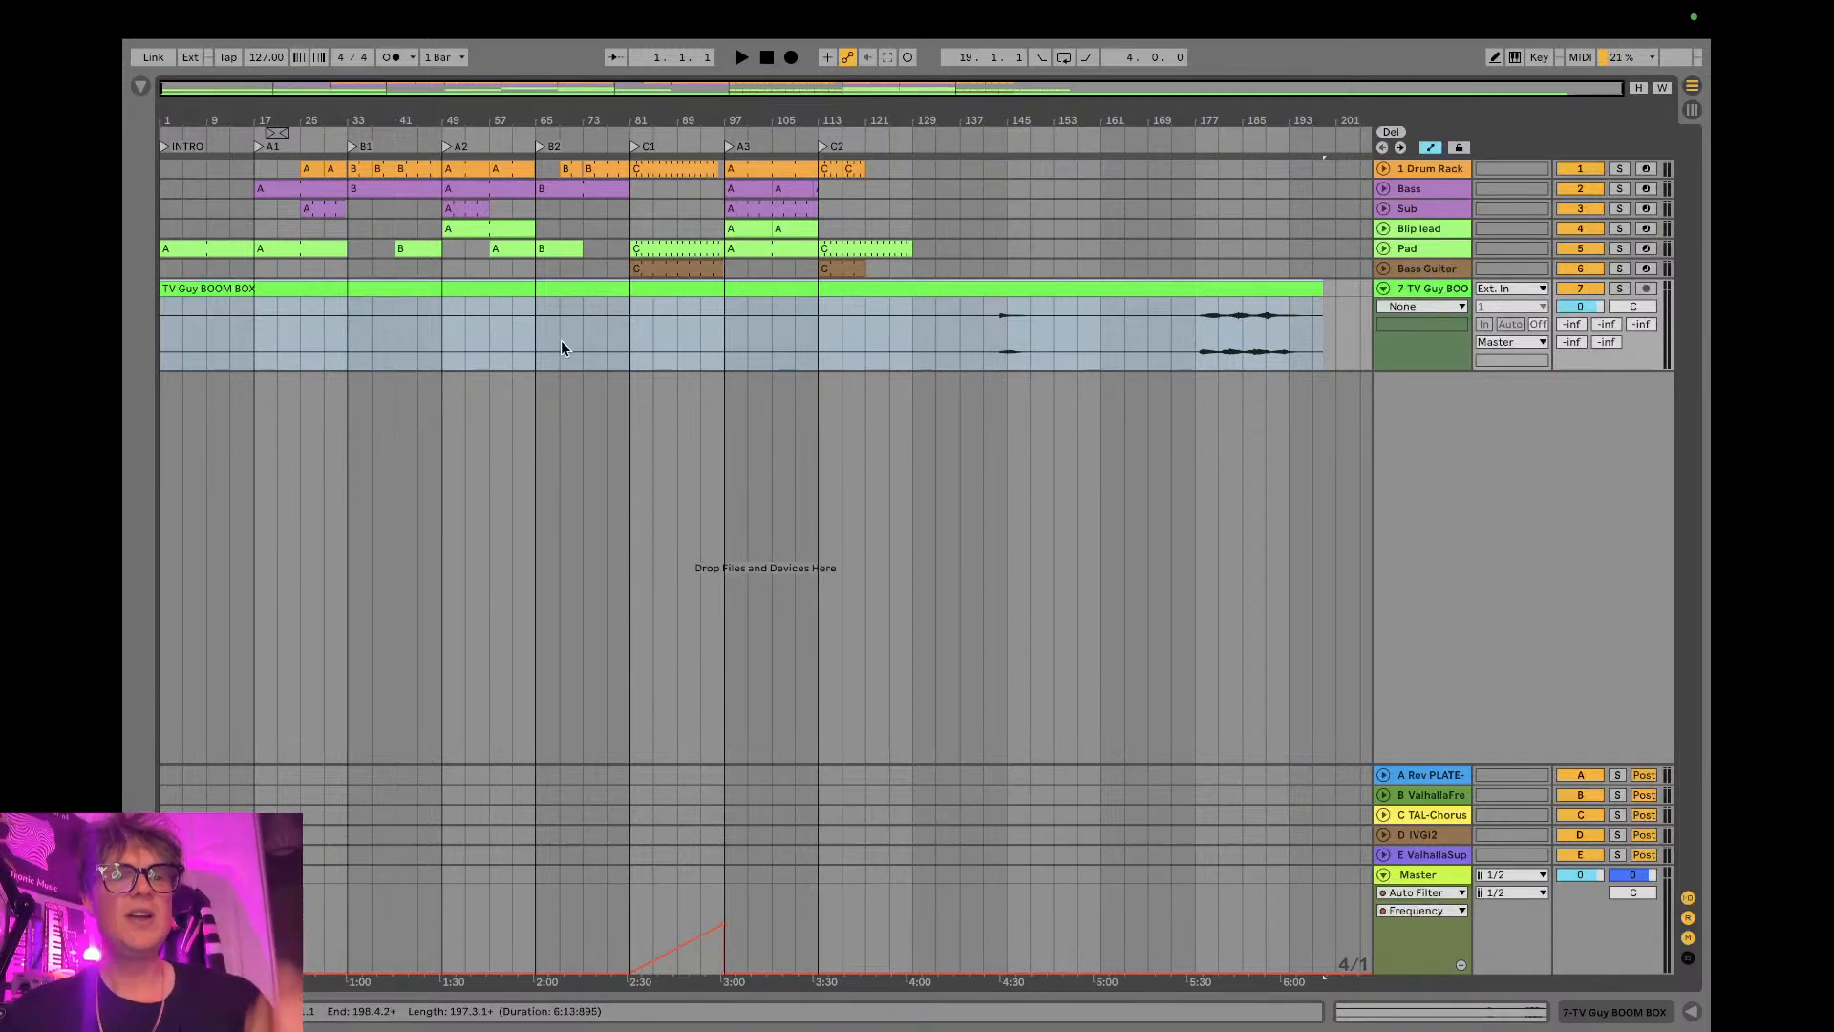
- Trim the silent beginning of the TV Guy BOOM BOX clip up to bar 176 and move the remaining audio to bar 1
left_click_drag(160, 288, 1165, 283)
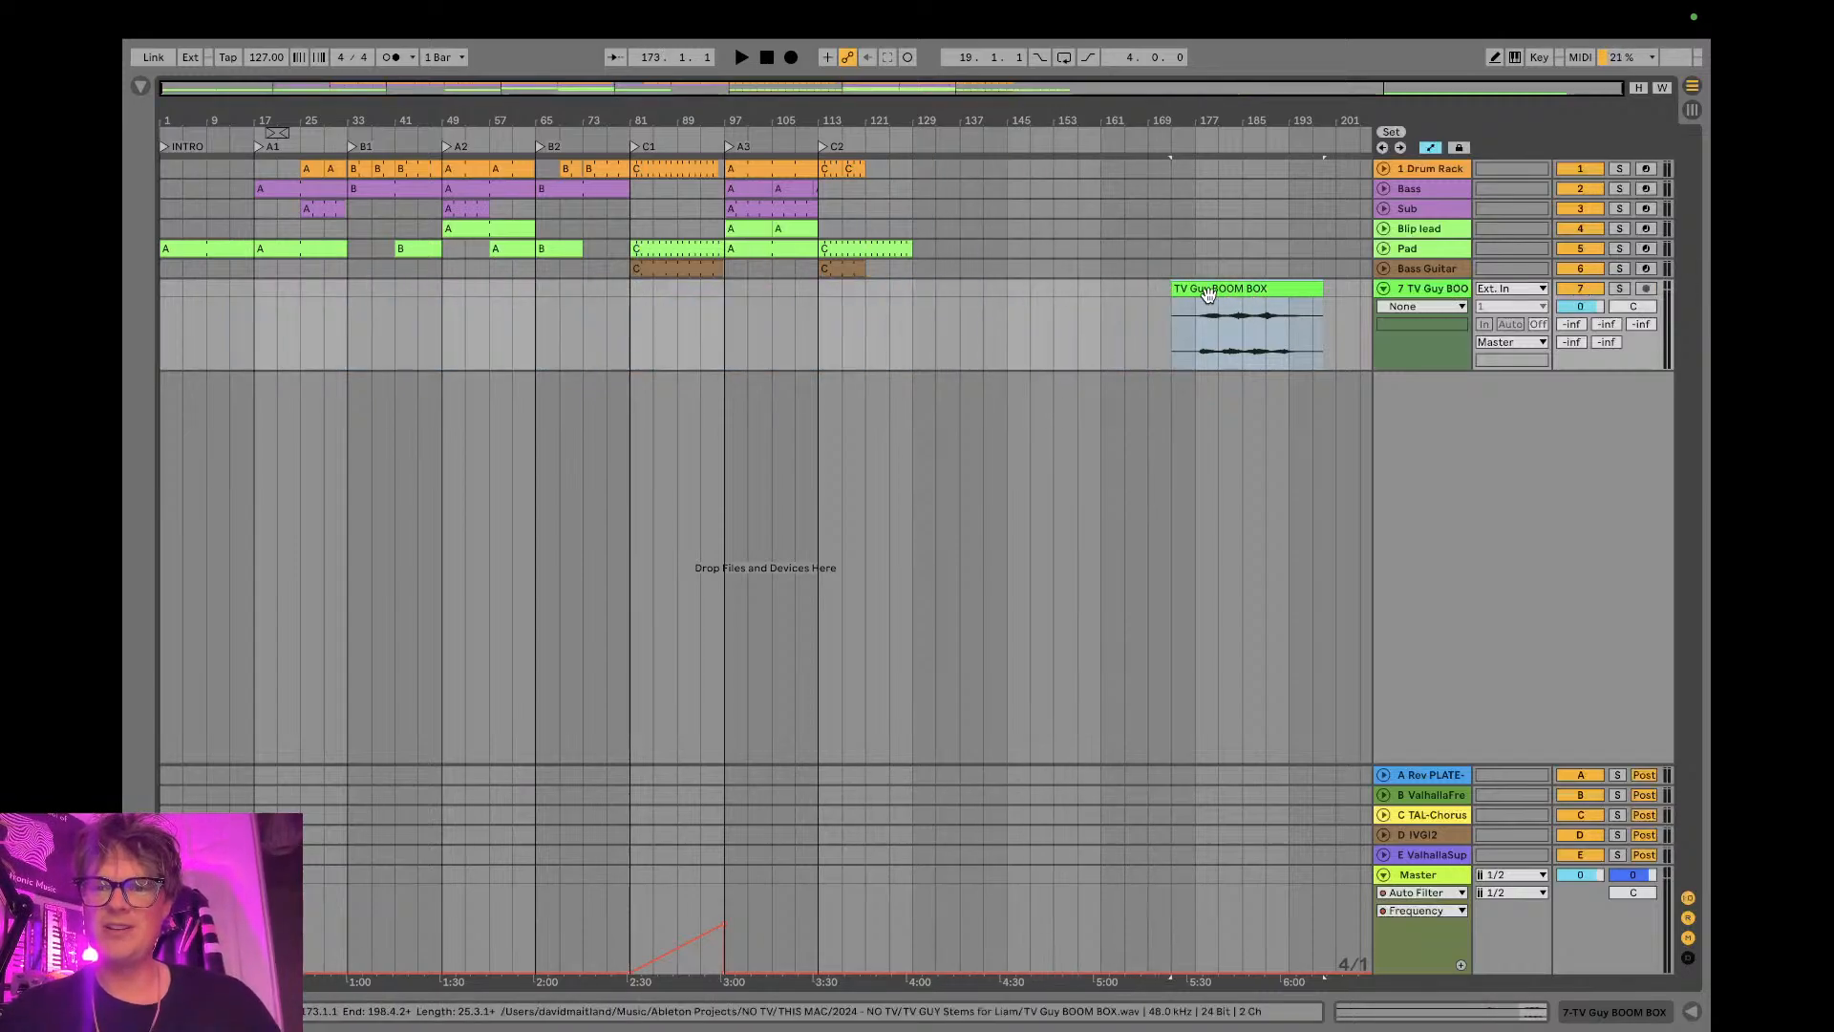
left_click_drag(1271, 130, 1271, 286)
left_click_drag(801, 291, 882, 284)
left_click_drag(995, 131, 1214, 121)
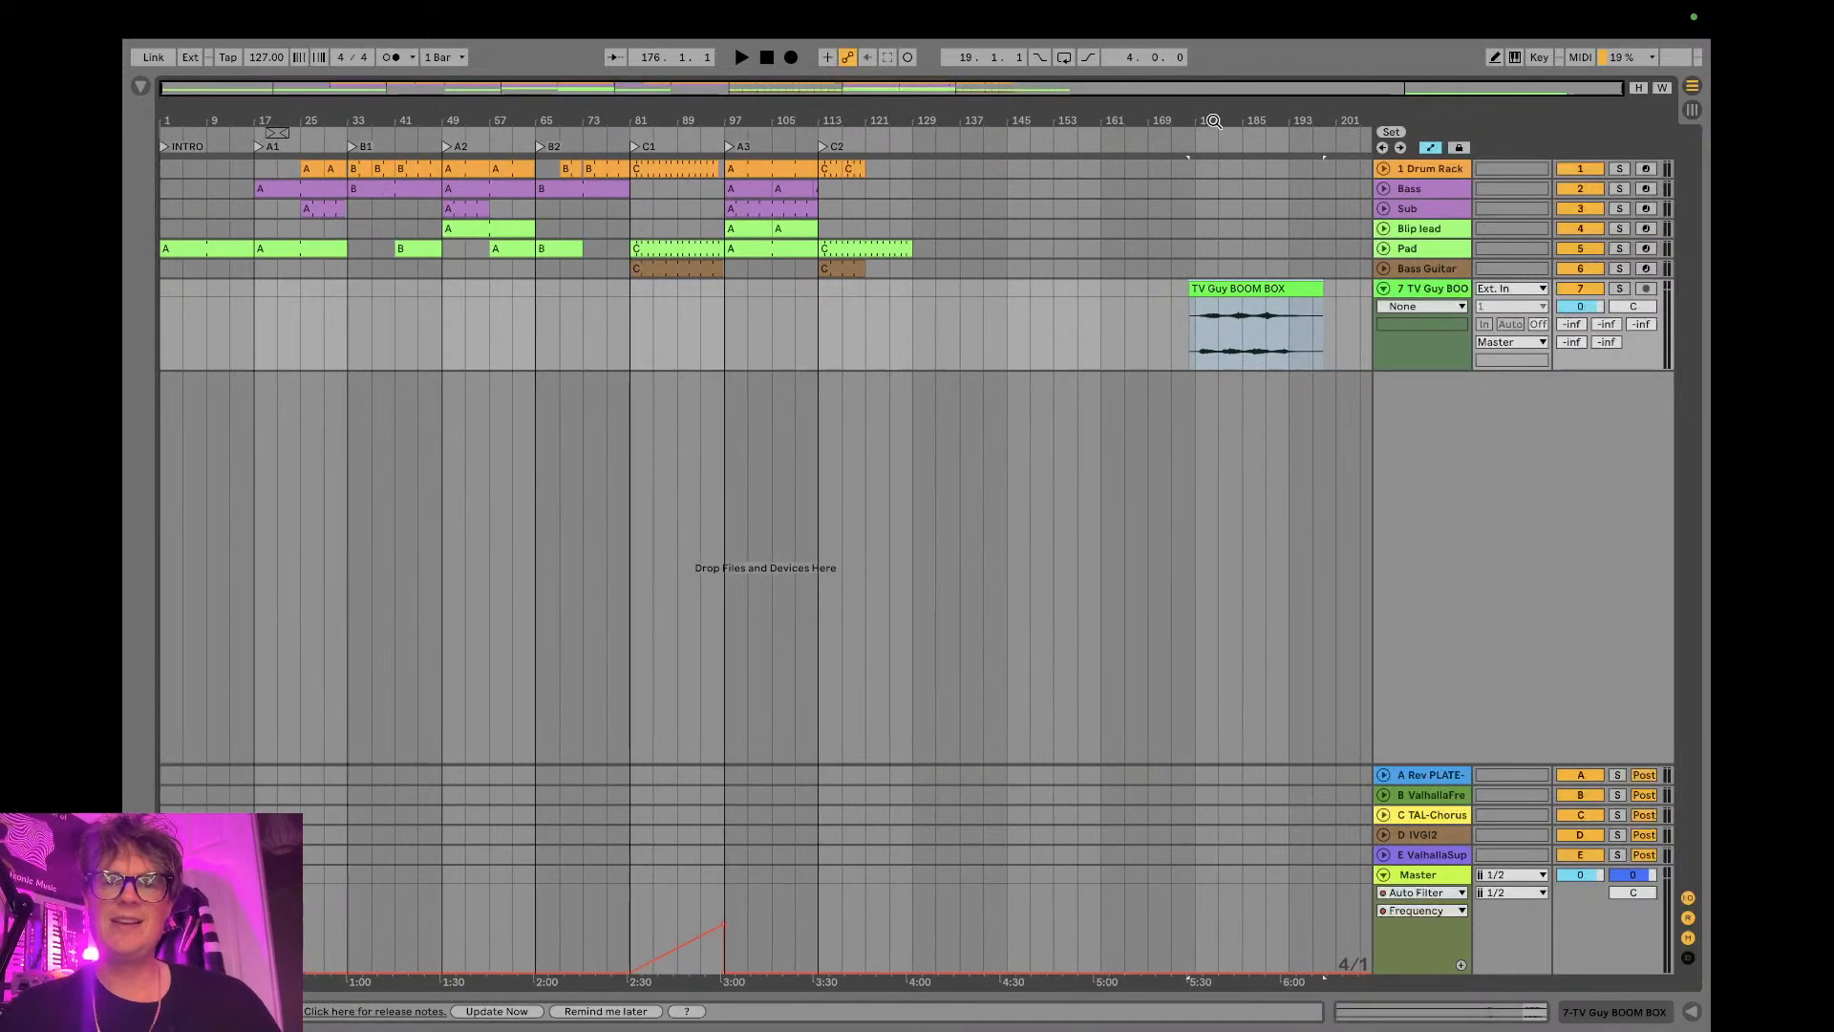
left_click_drag(1257, 286, 181, 340)
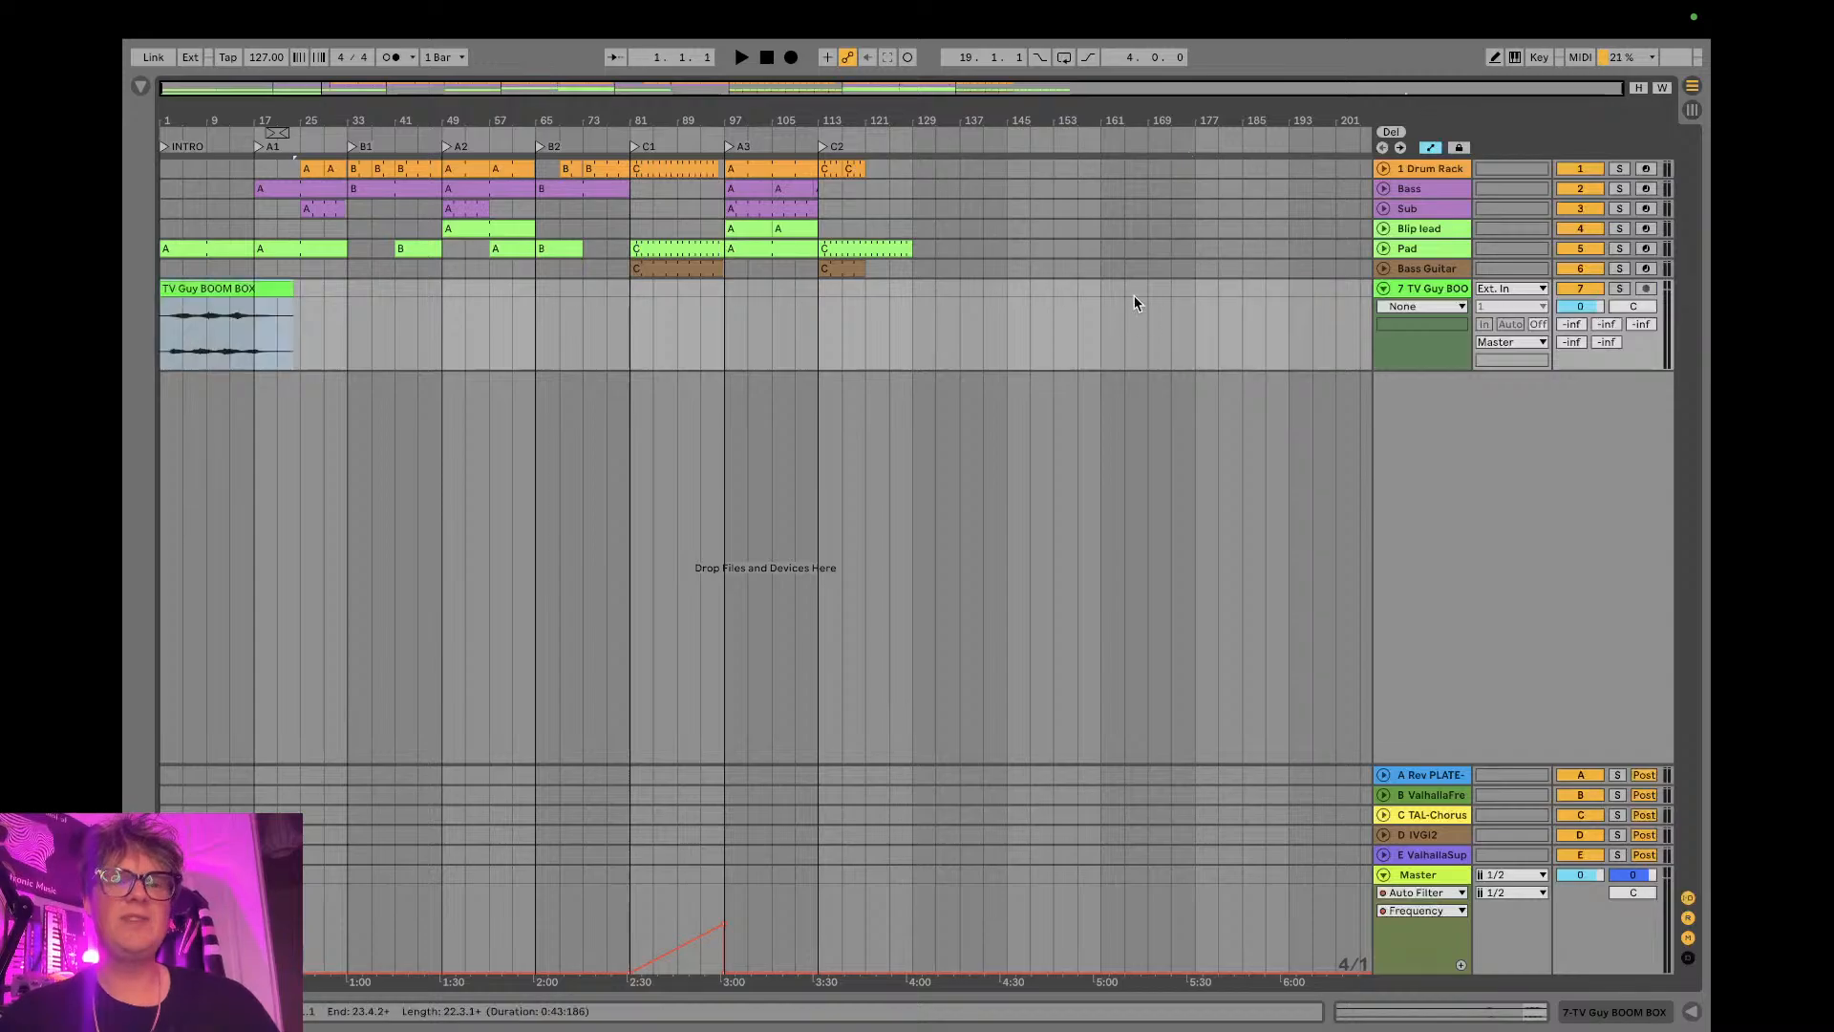
- Solo the TV Guy BOOM BOX track, play it from the start and raise its clip gain to 2.88 dB
left_click(1619, 289)
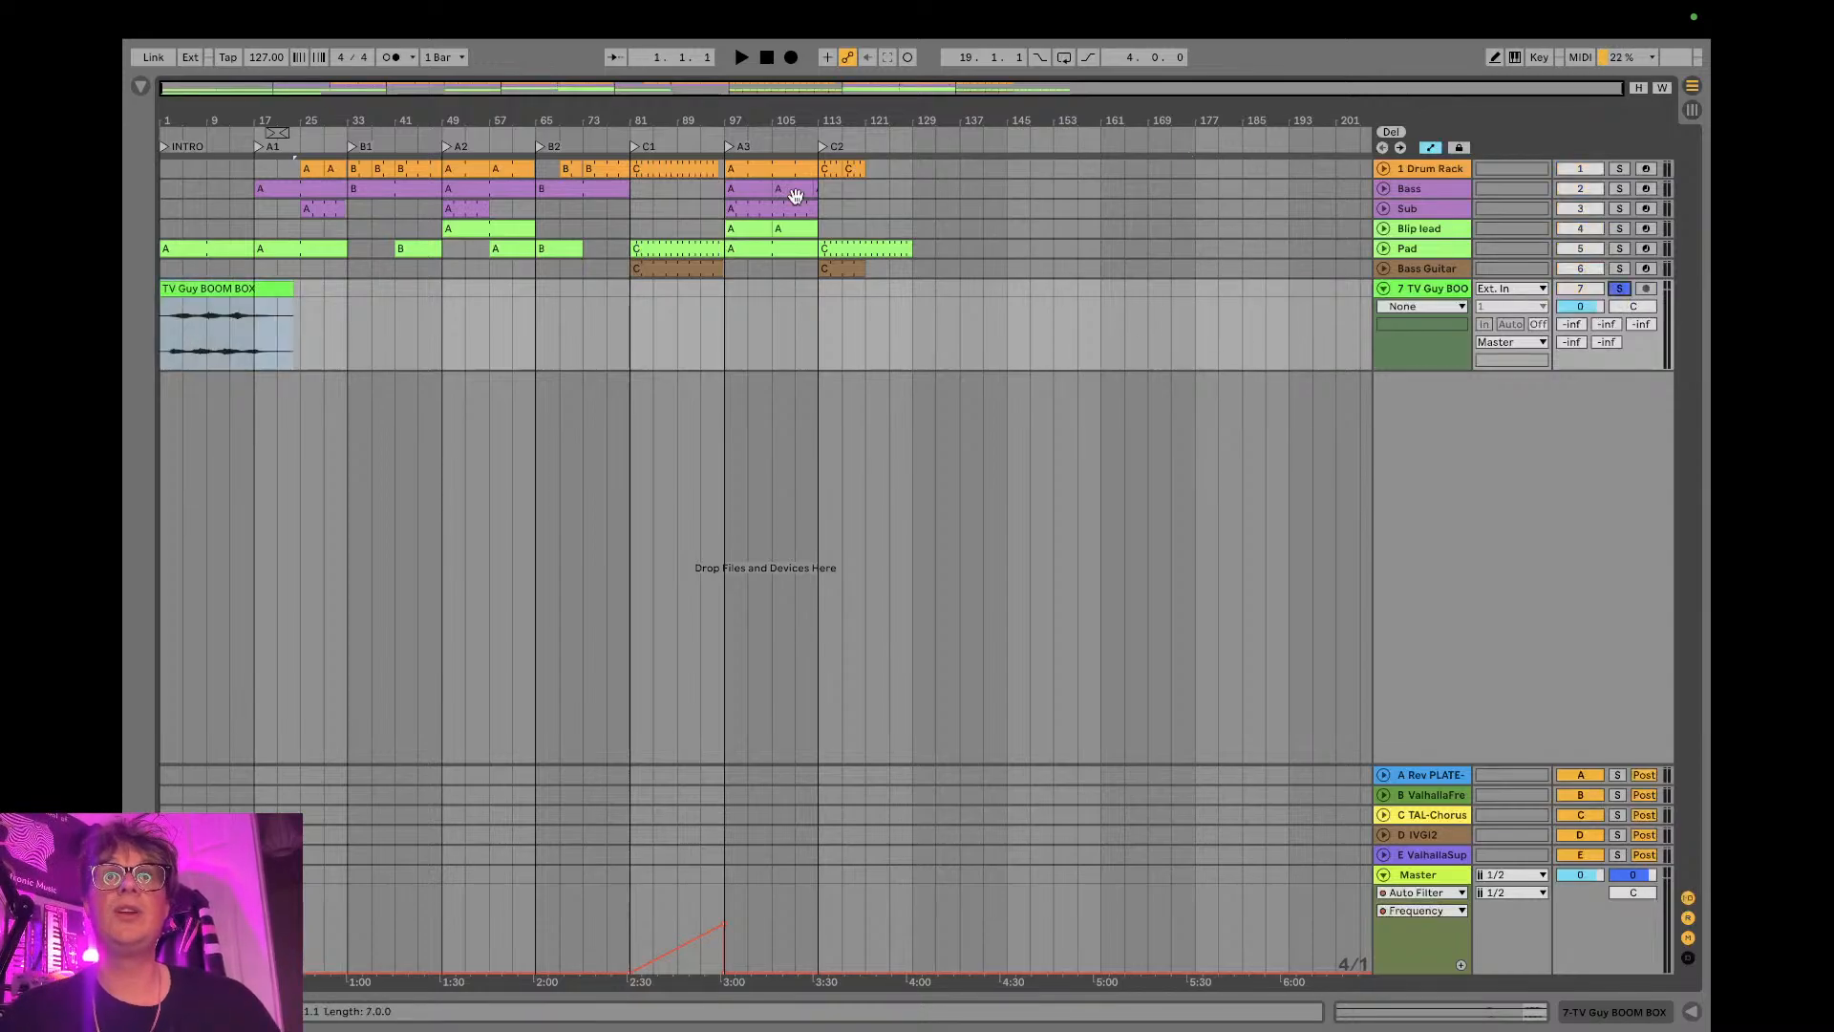
key("space")
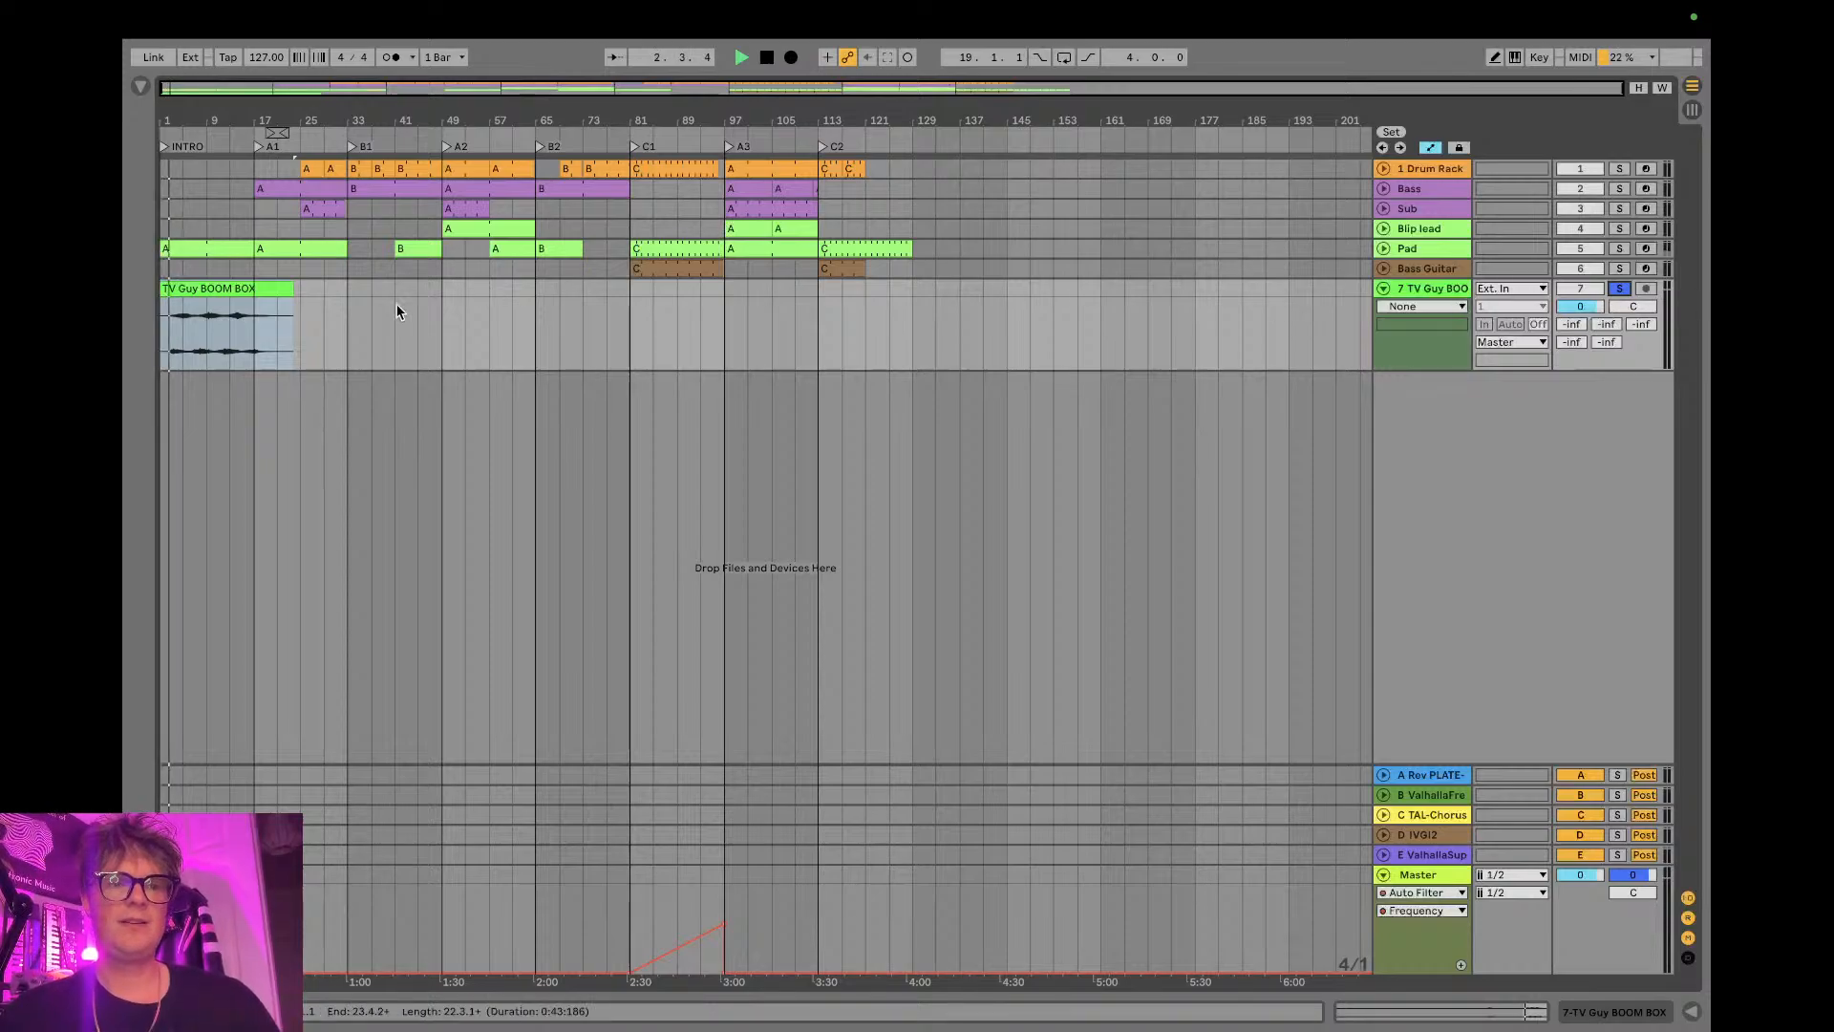
double_click(175, 283)
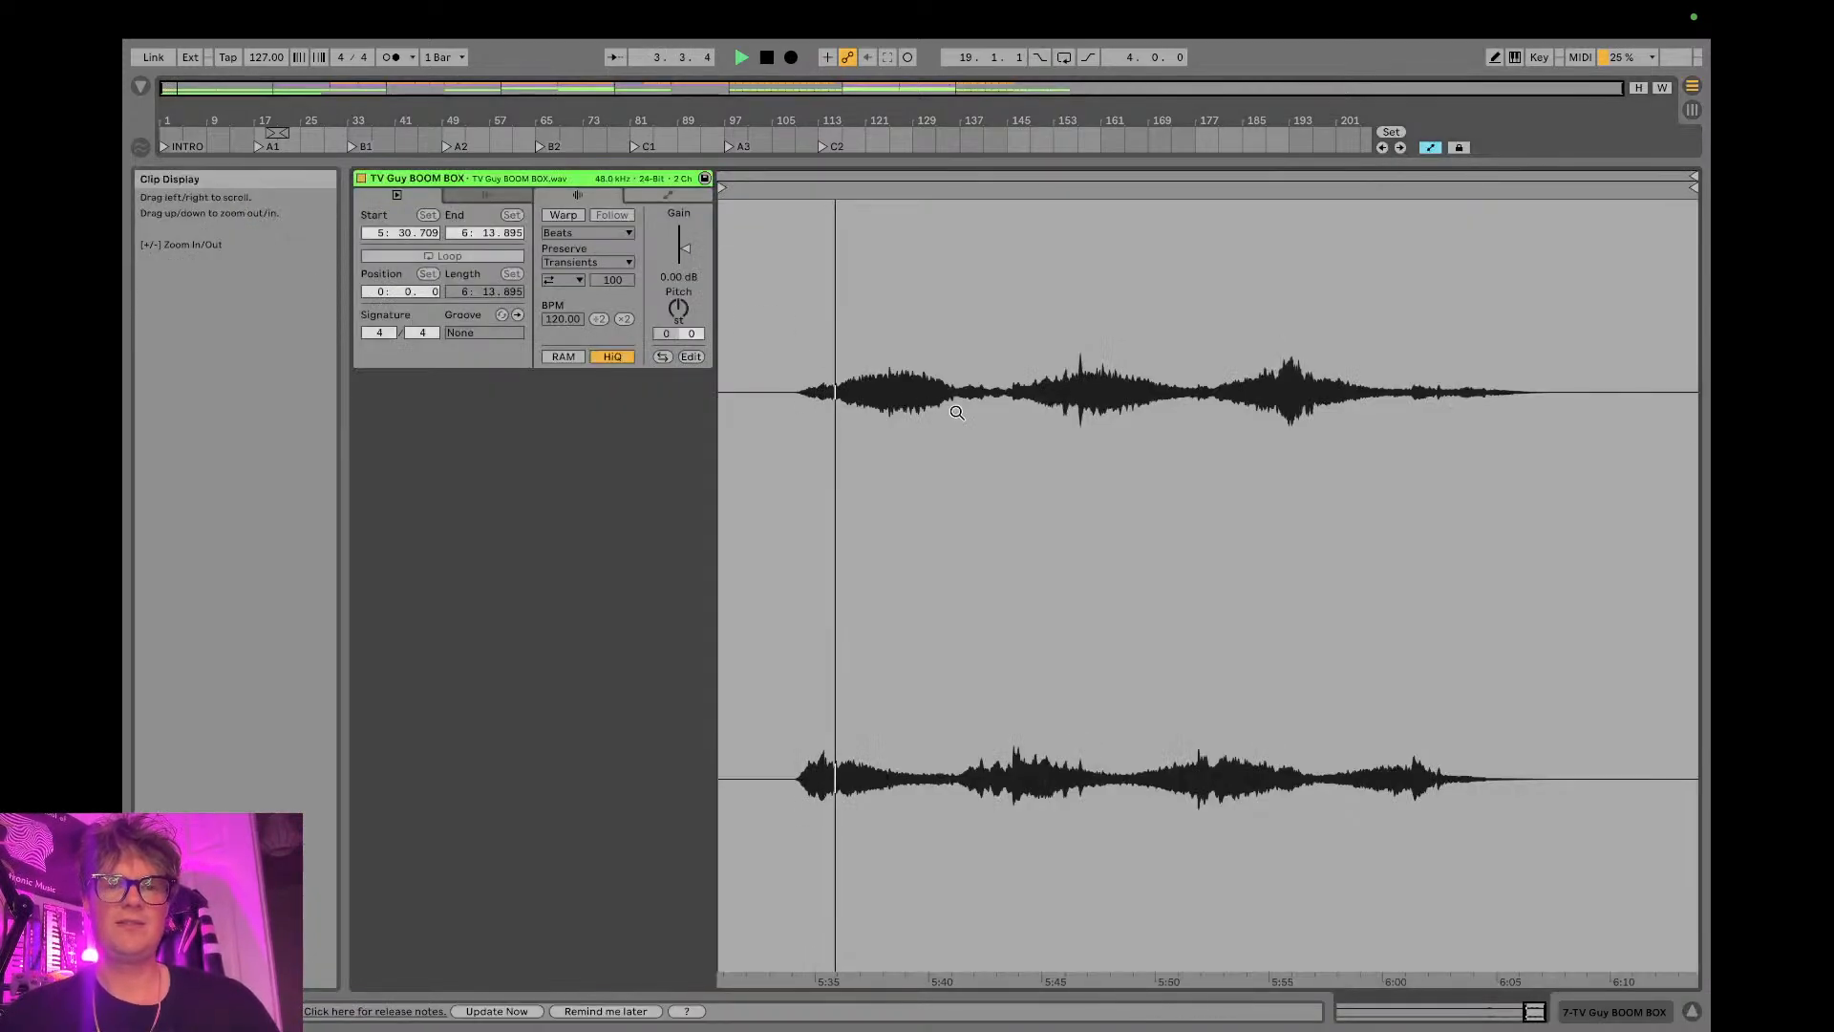
left_click_drag(684, 251, 684, 233)
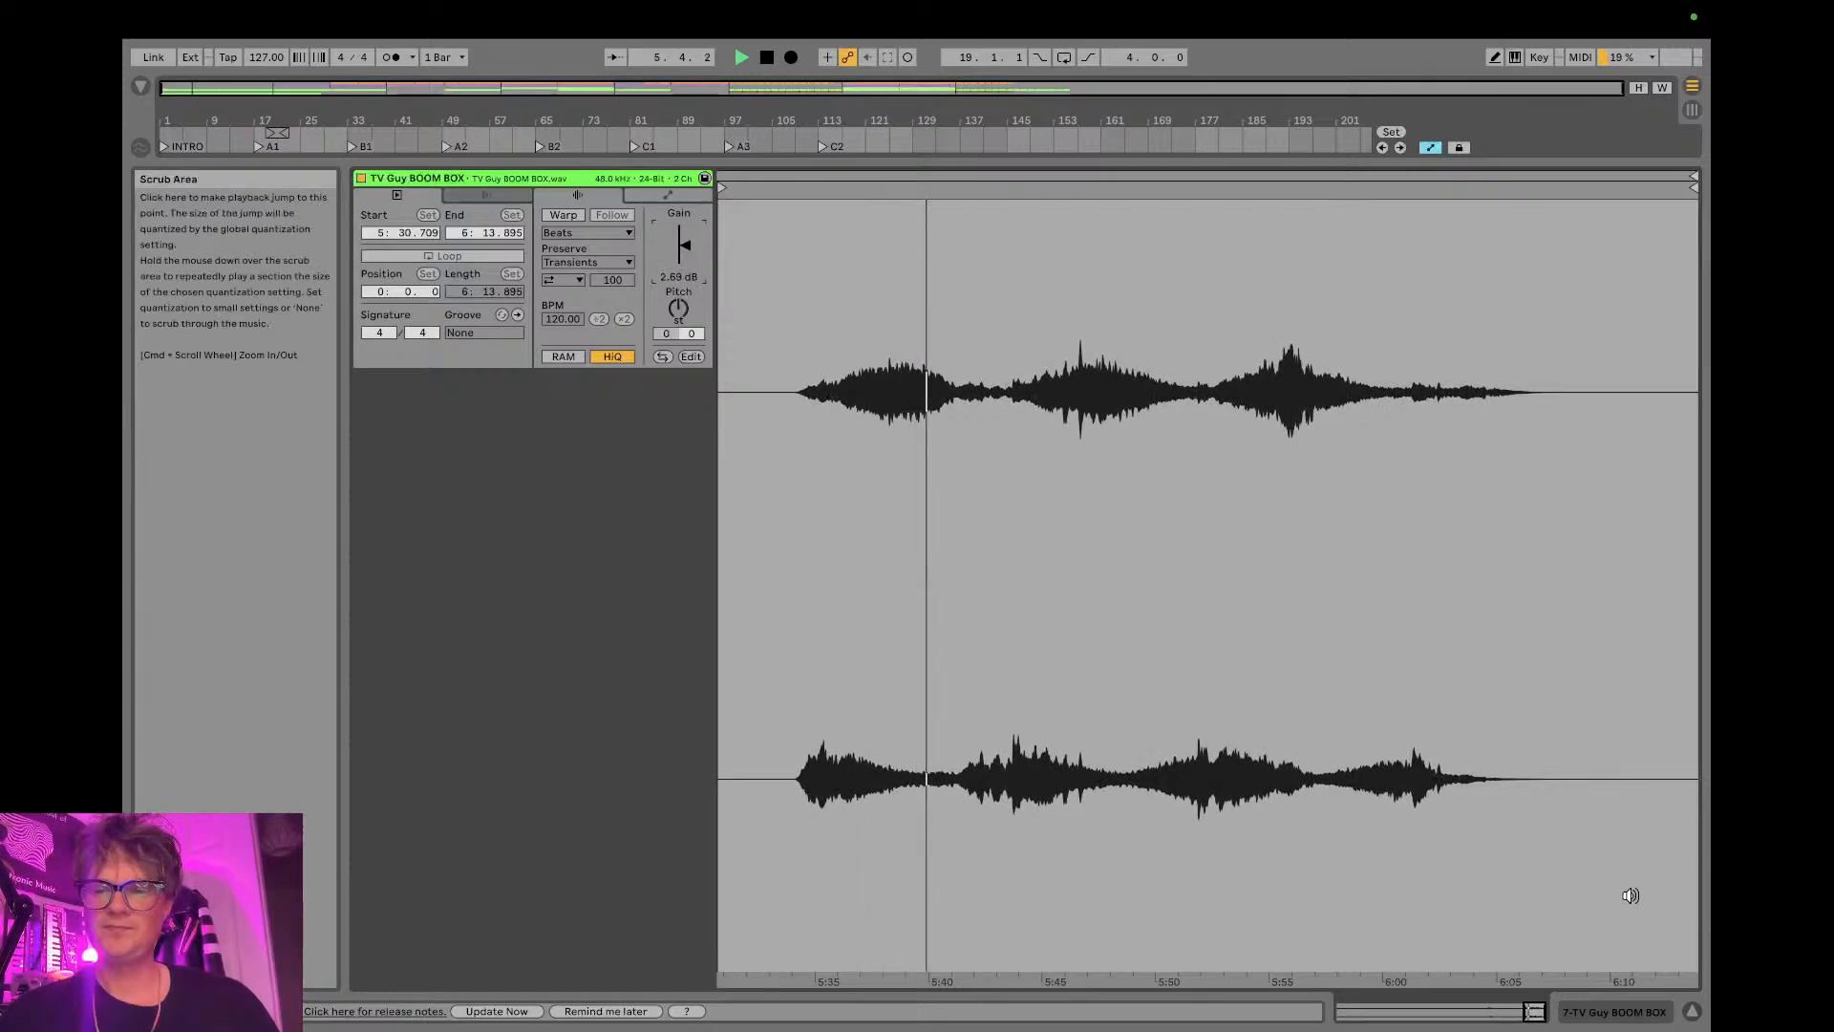
left_click(1692, 1011)
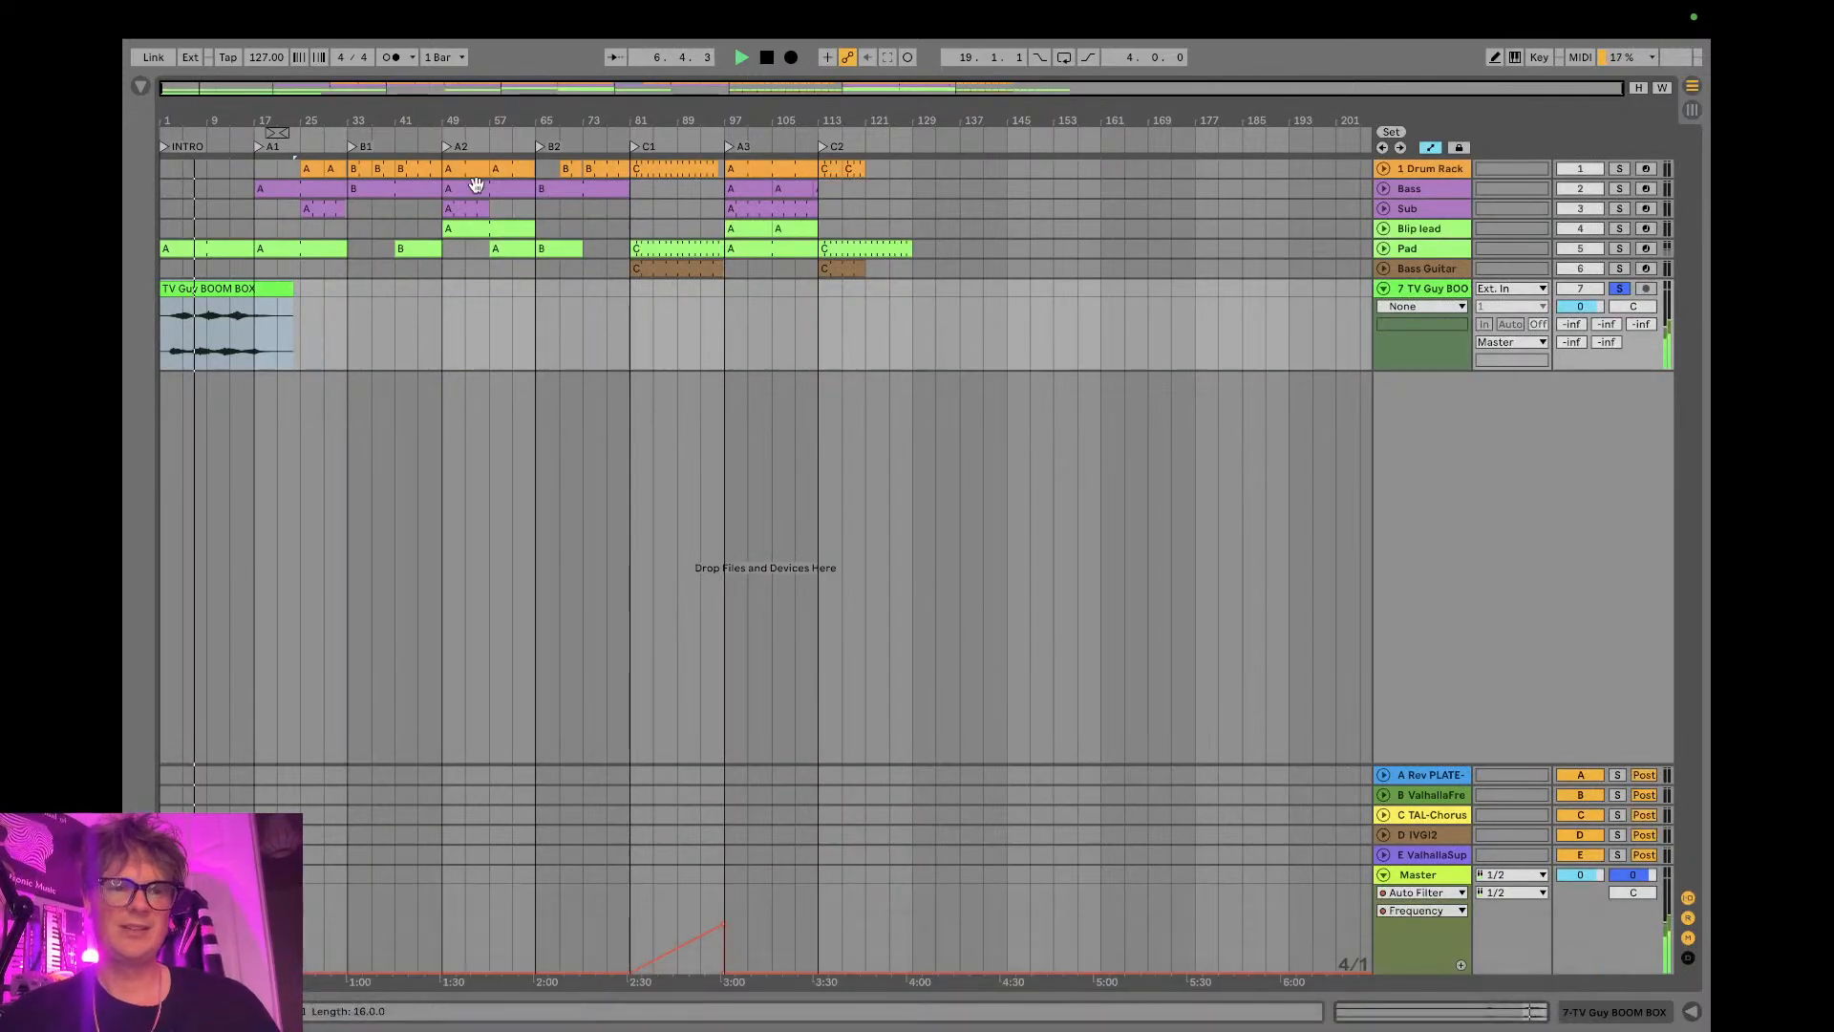
left_click_drag(180, 103, 192, 120)
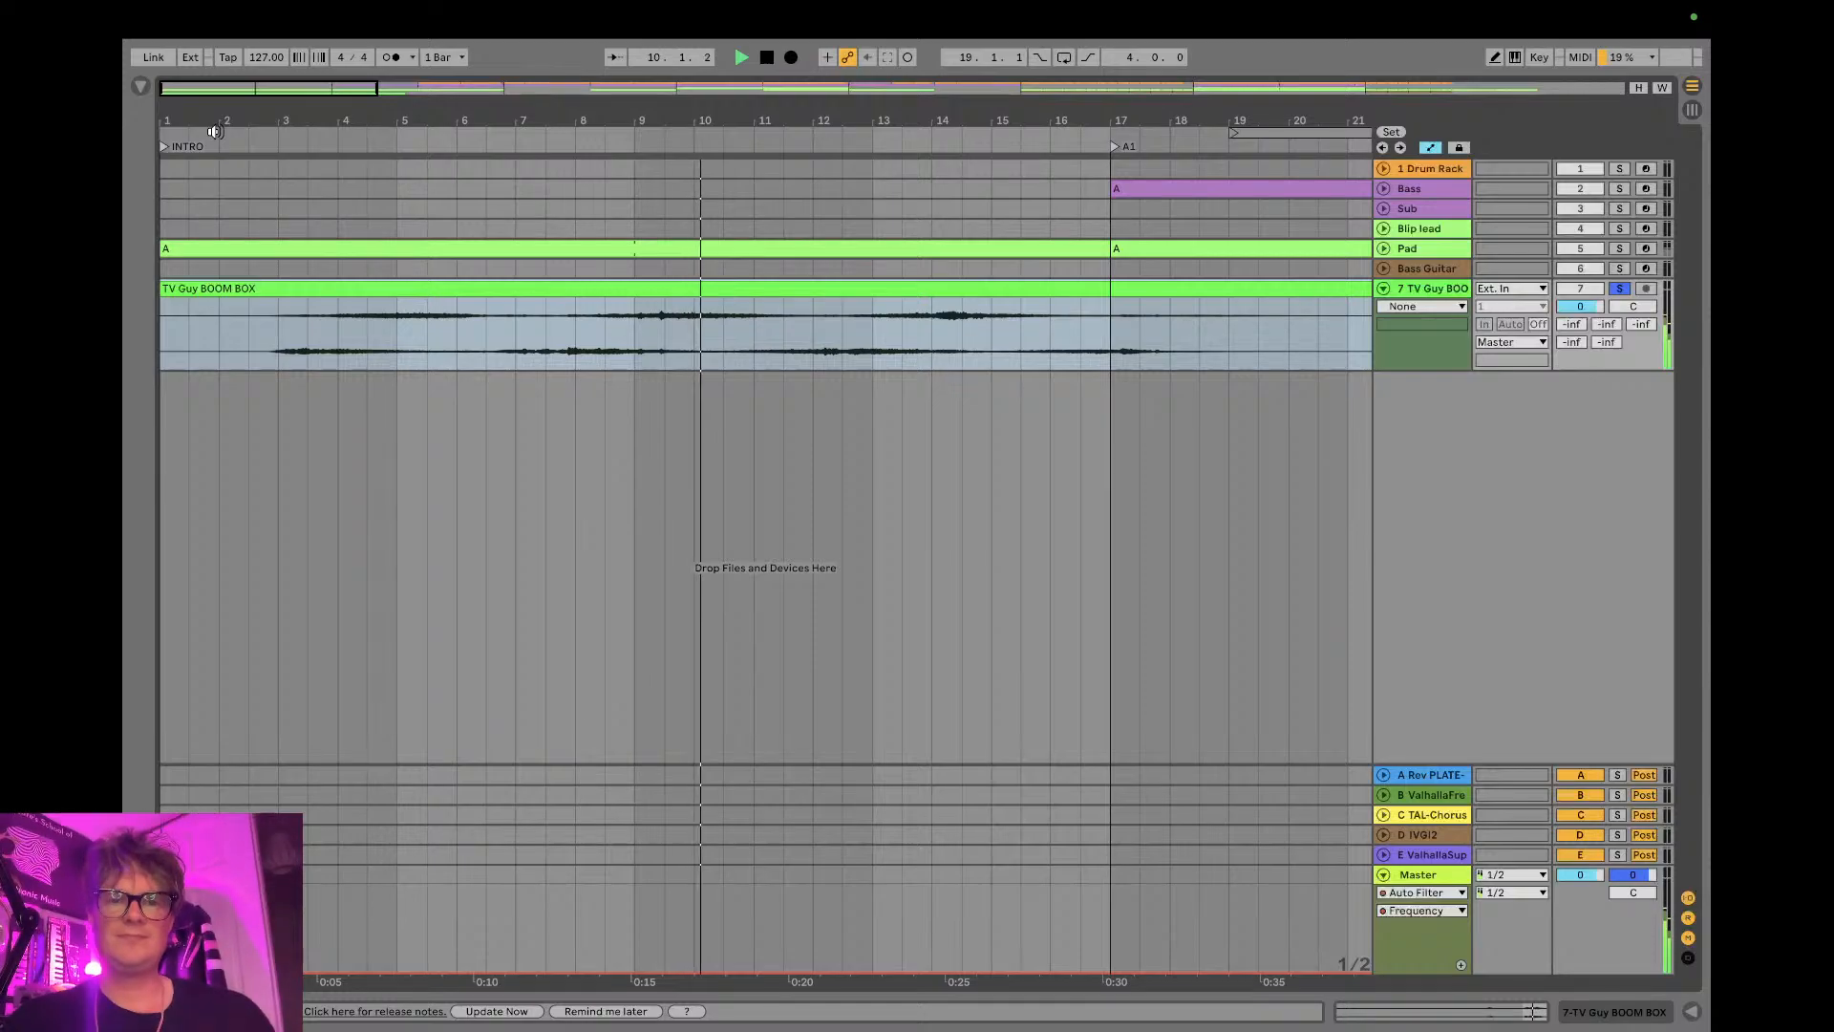
key("space")
- Check the stream's status and chat in YouTube Studio and OBS, and return to Ableton Live
key("ctrl+Right")
key("ctrl+Left")
key("ctrl+Left")
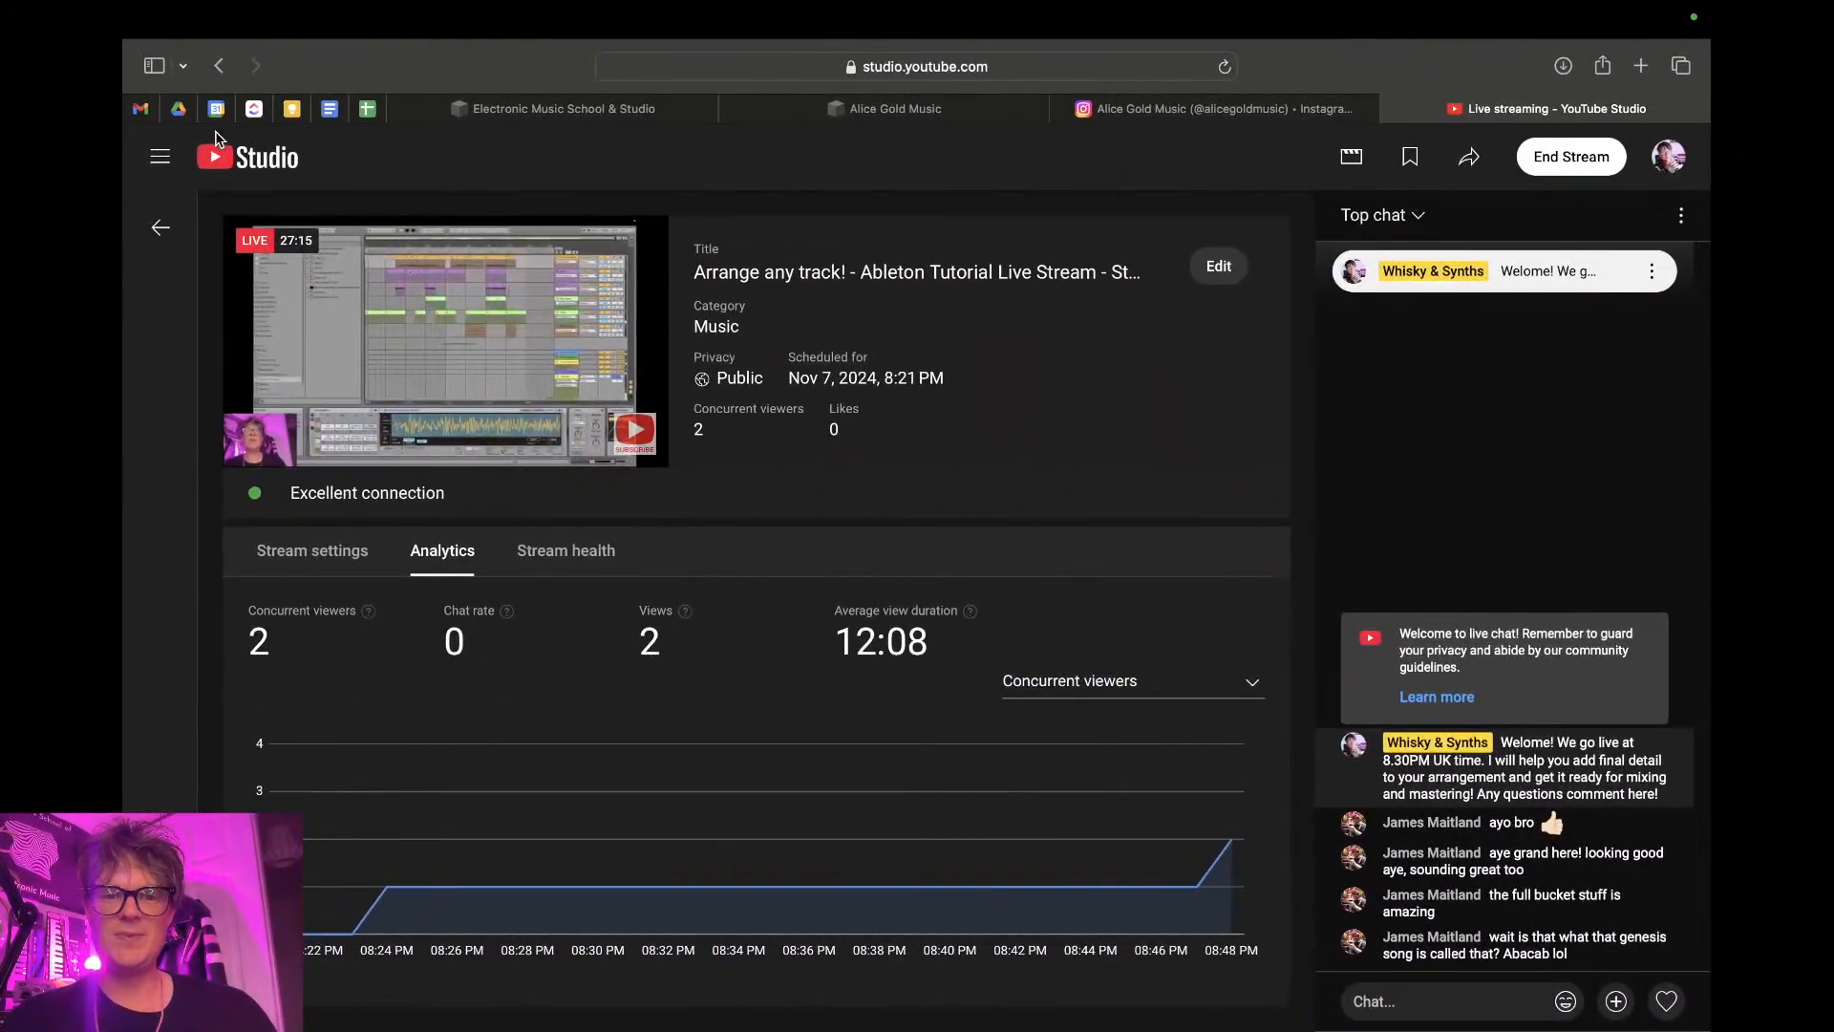
key("ctrl+Right")
key("ctrl+Right")
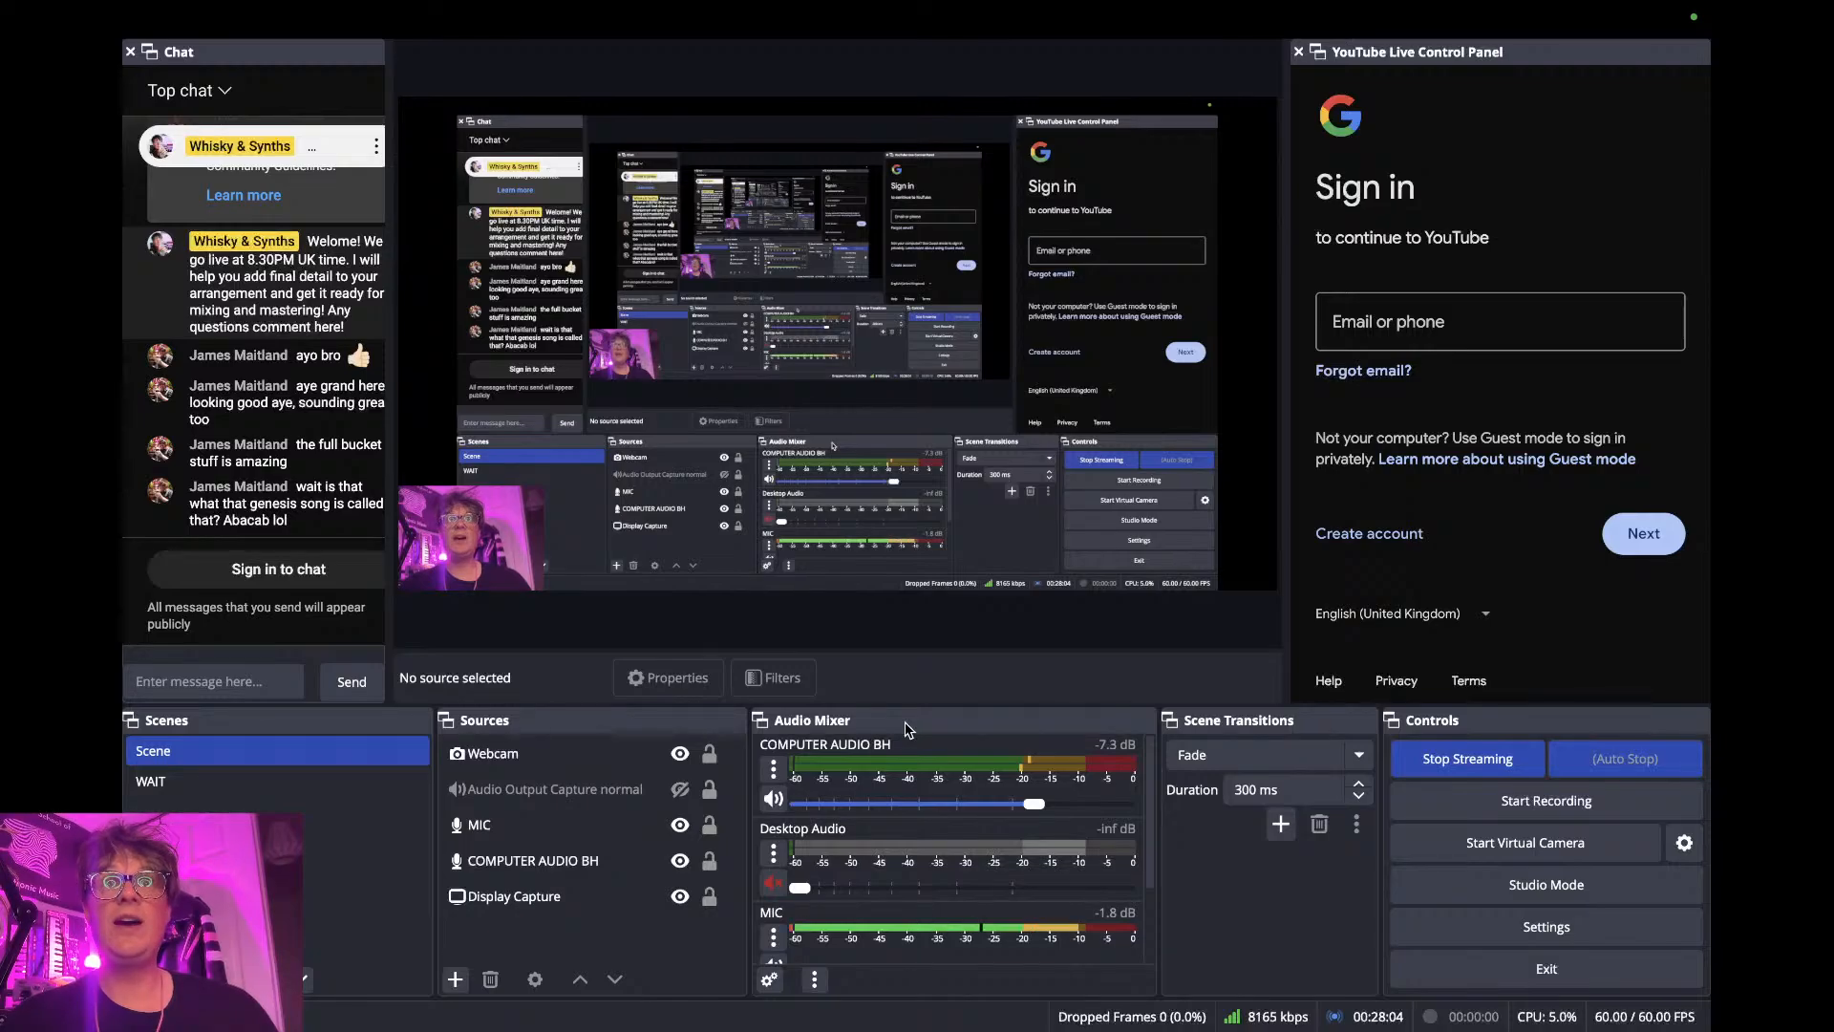
key("ctrl+Left")
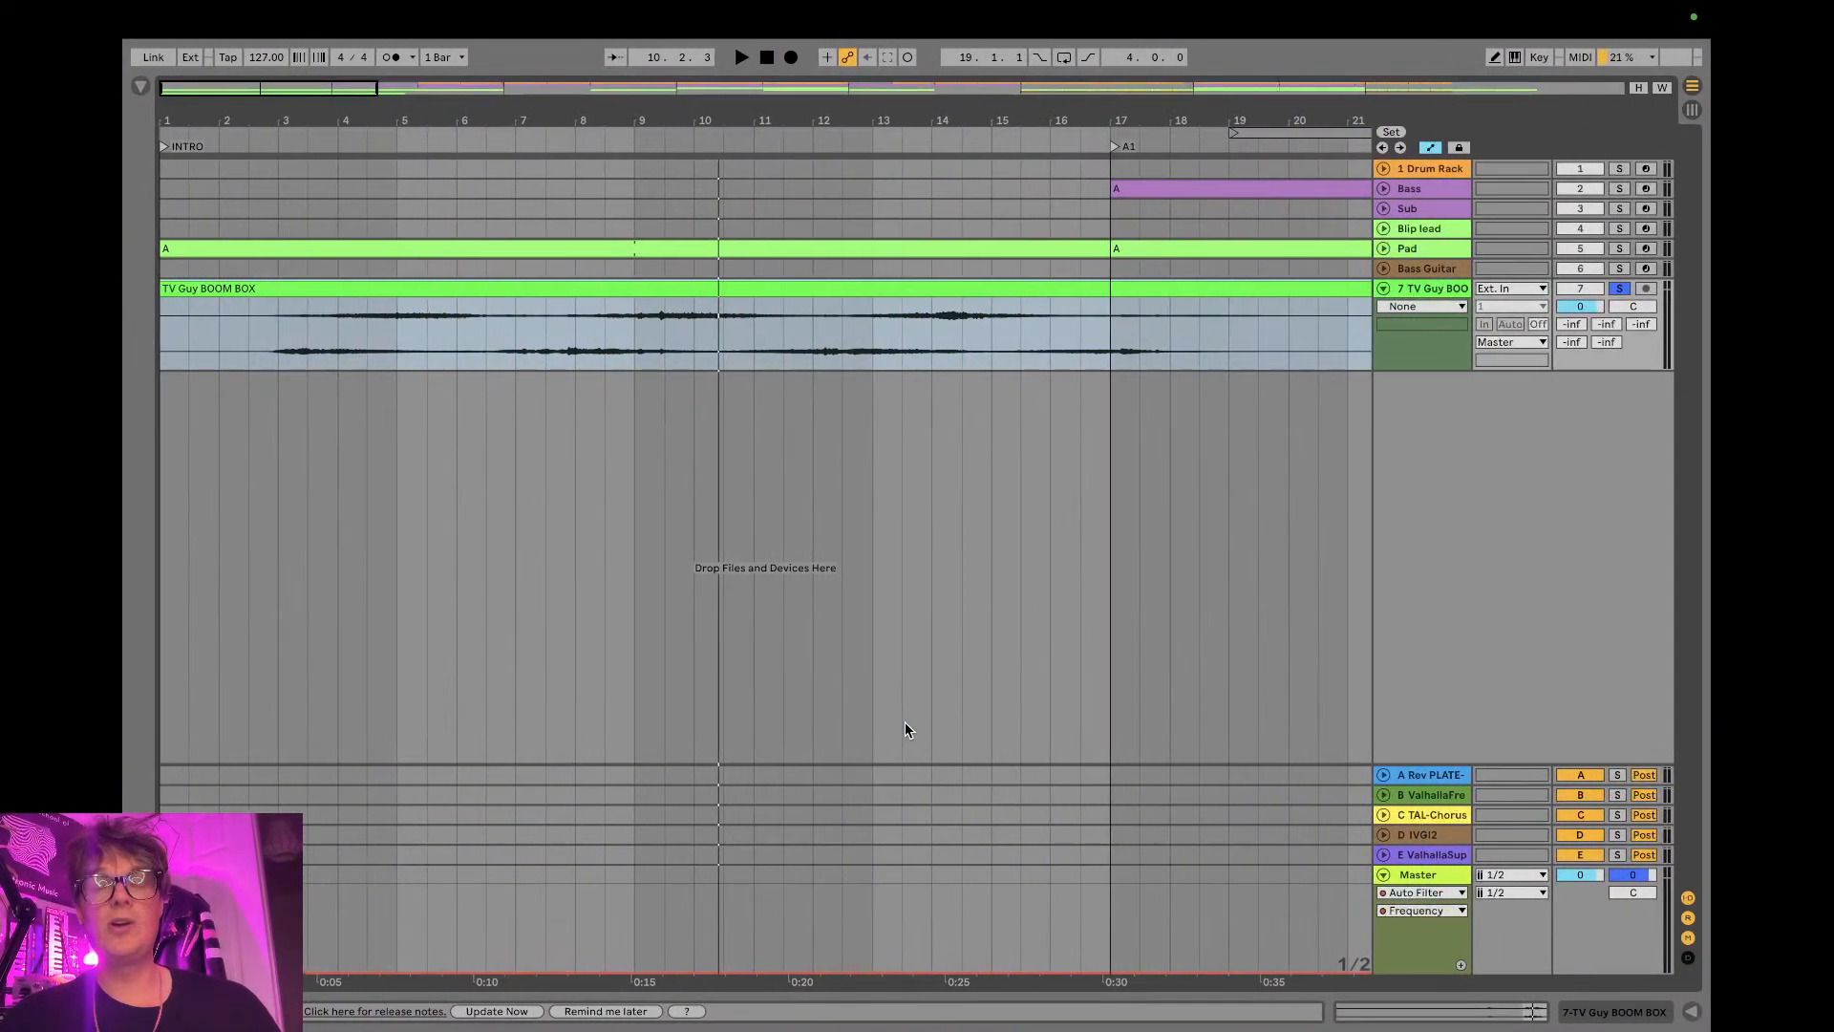
- Trim the remaining silence before bar 2.3 from the TV Guy BOOM BOX clip and move the clip back to bar 1
left_click_drag(814, 112, 508, 111)
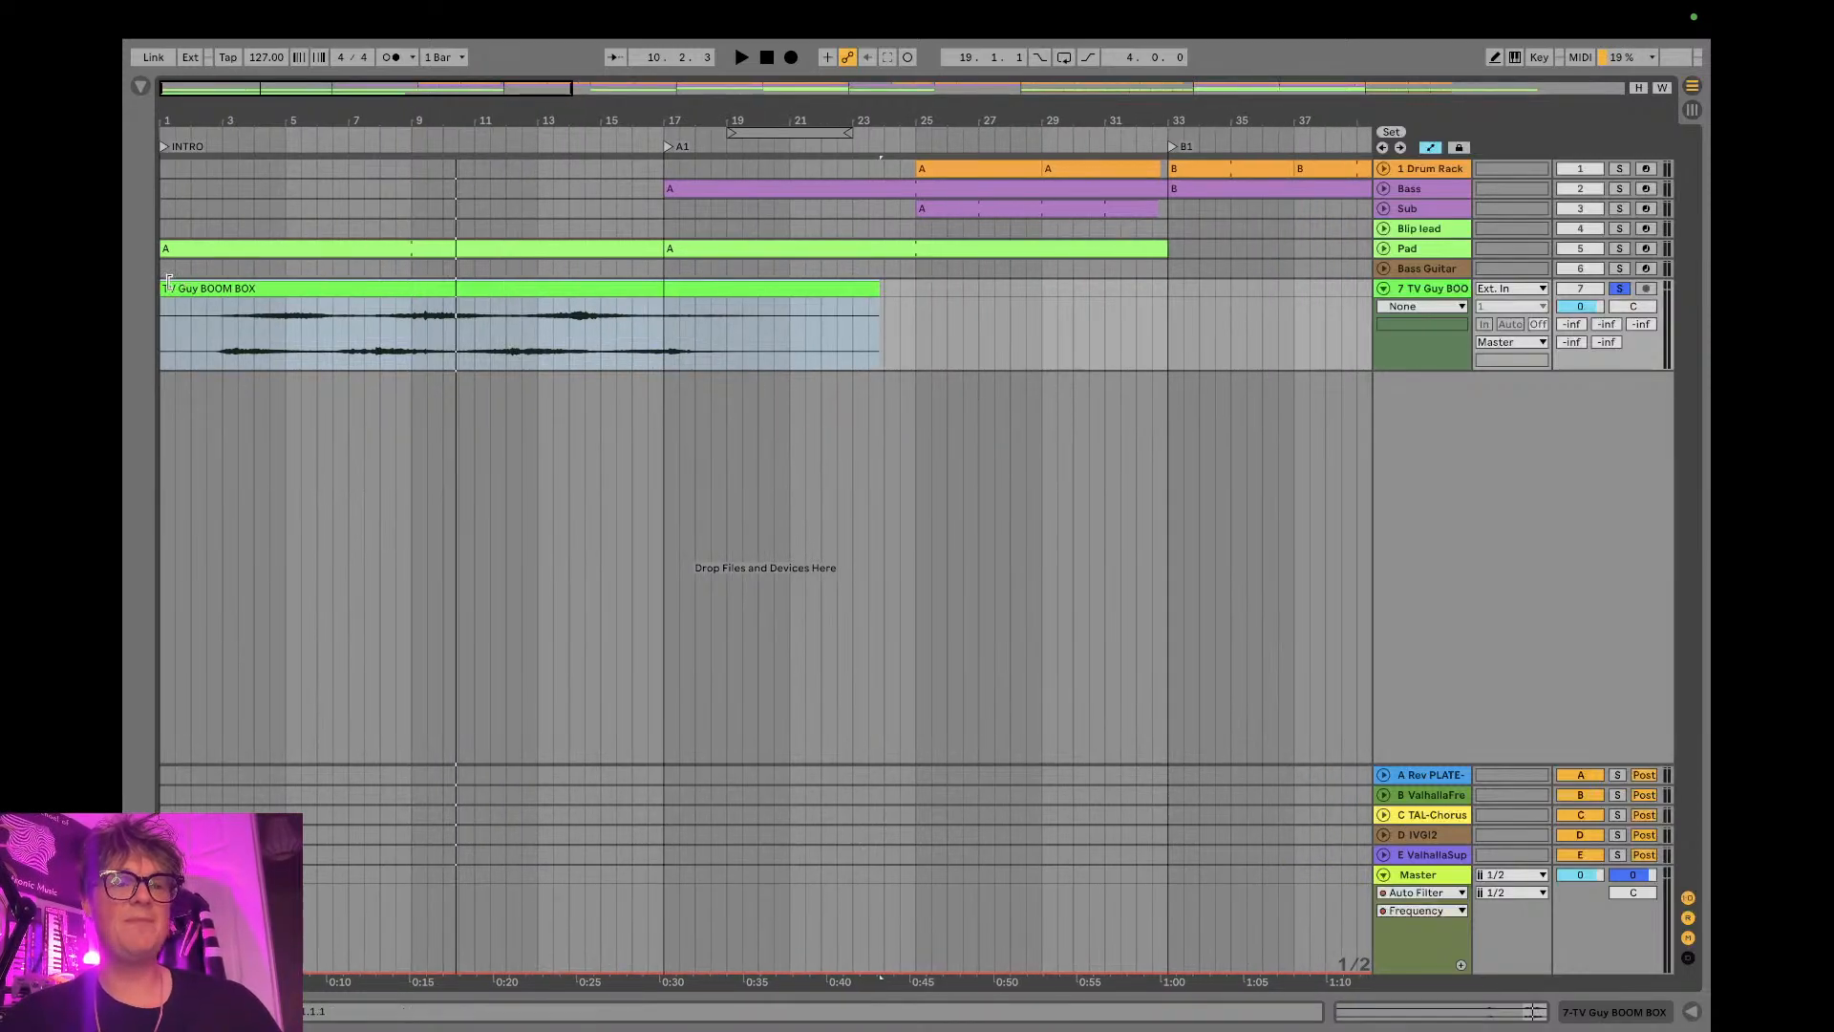
mouse_move(168, 284)
left_mouse_down()
mouse_move(221, 287)
mouse_move(200, 290)
left_mouse_up()
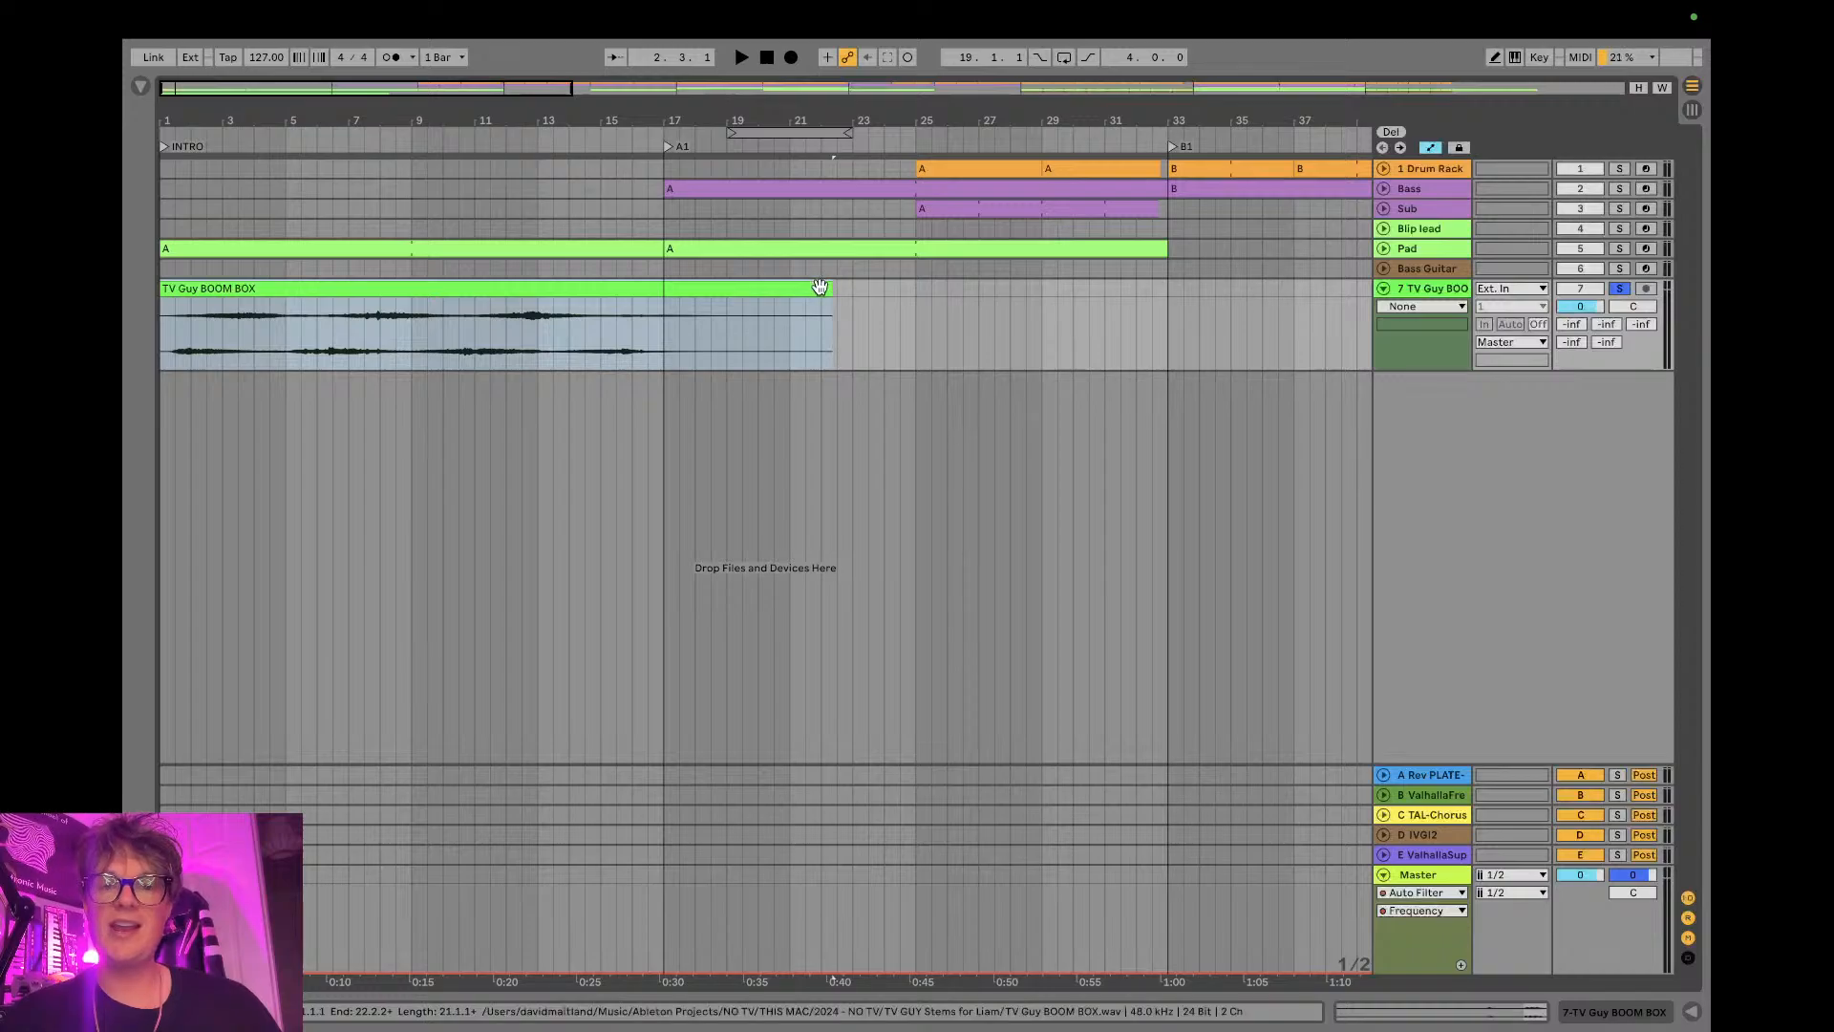
- Shorten the end of the TV Guy BOOM BOX clip to 19.3.1 and take its track out of solo
left_click_drag(831, 288, 737, 288)
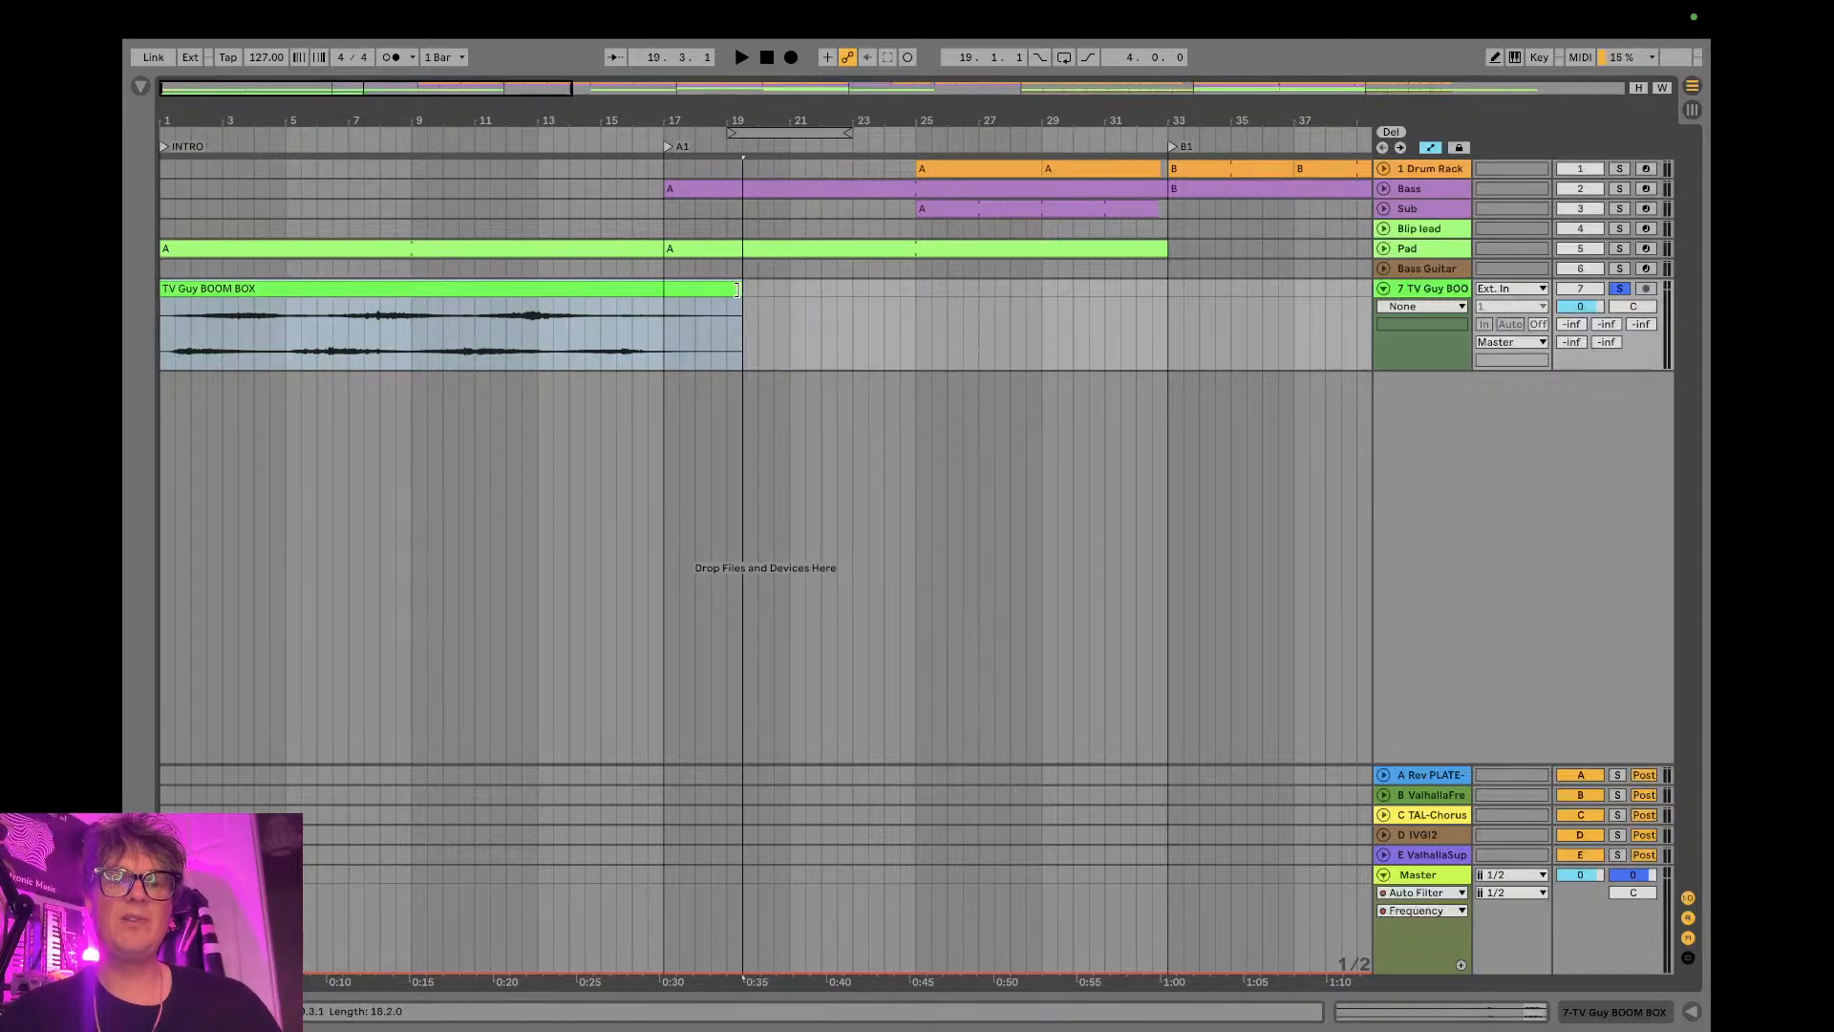
left_click(740, 301)
left_click(725, 290)
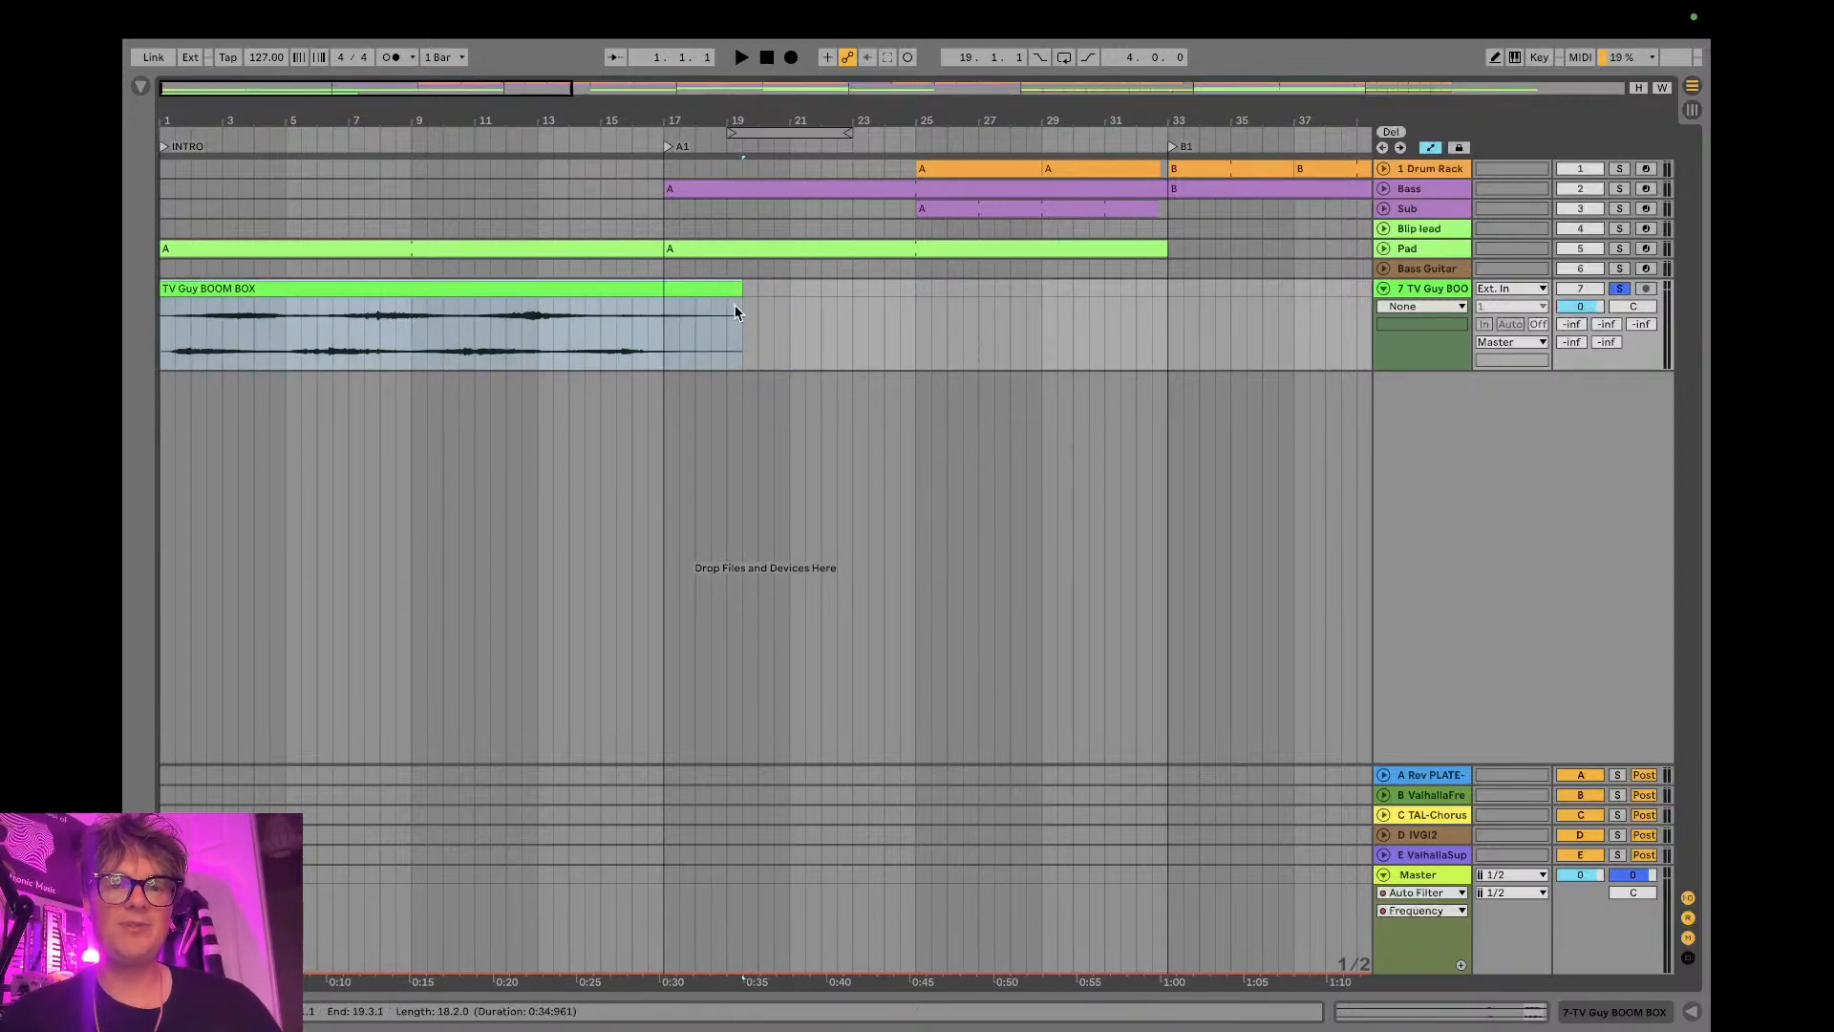
left_click(783, 310)
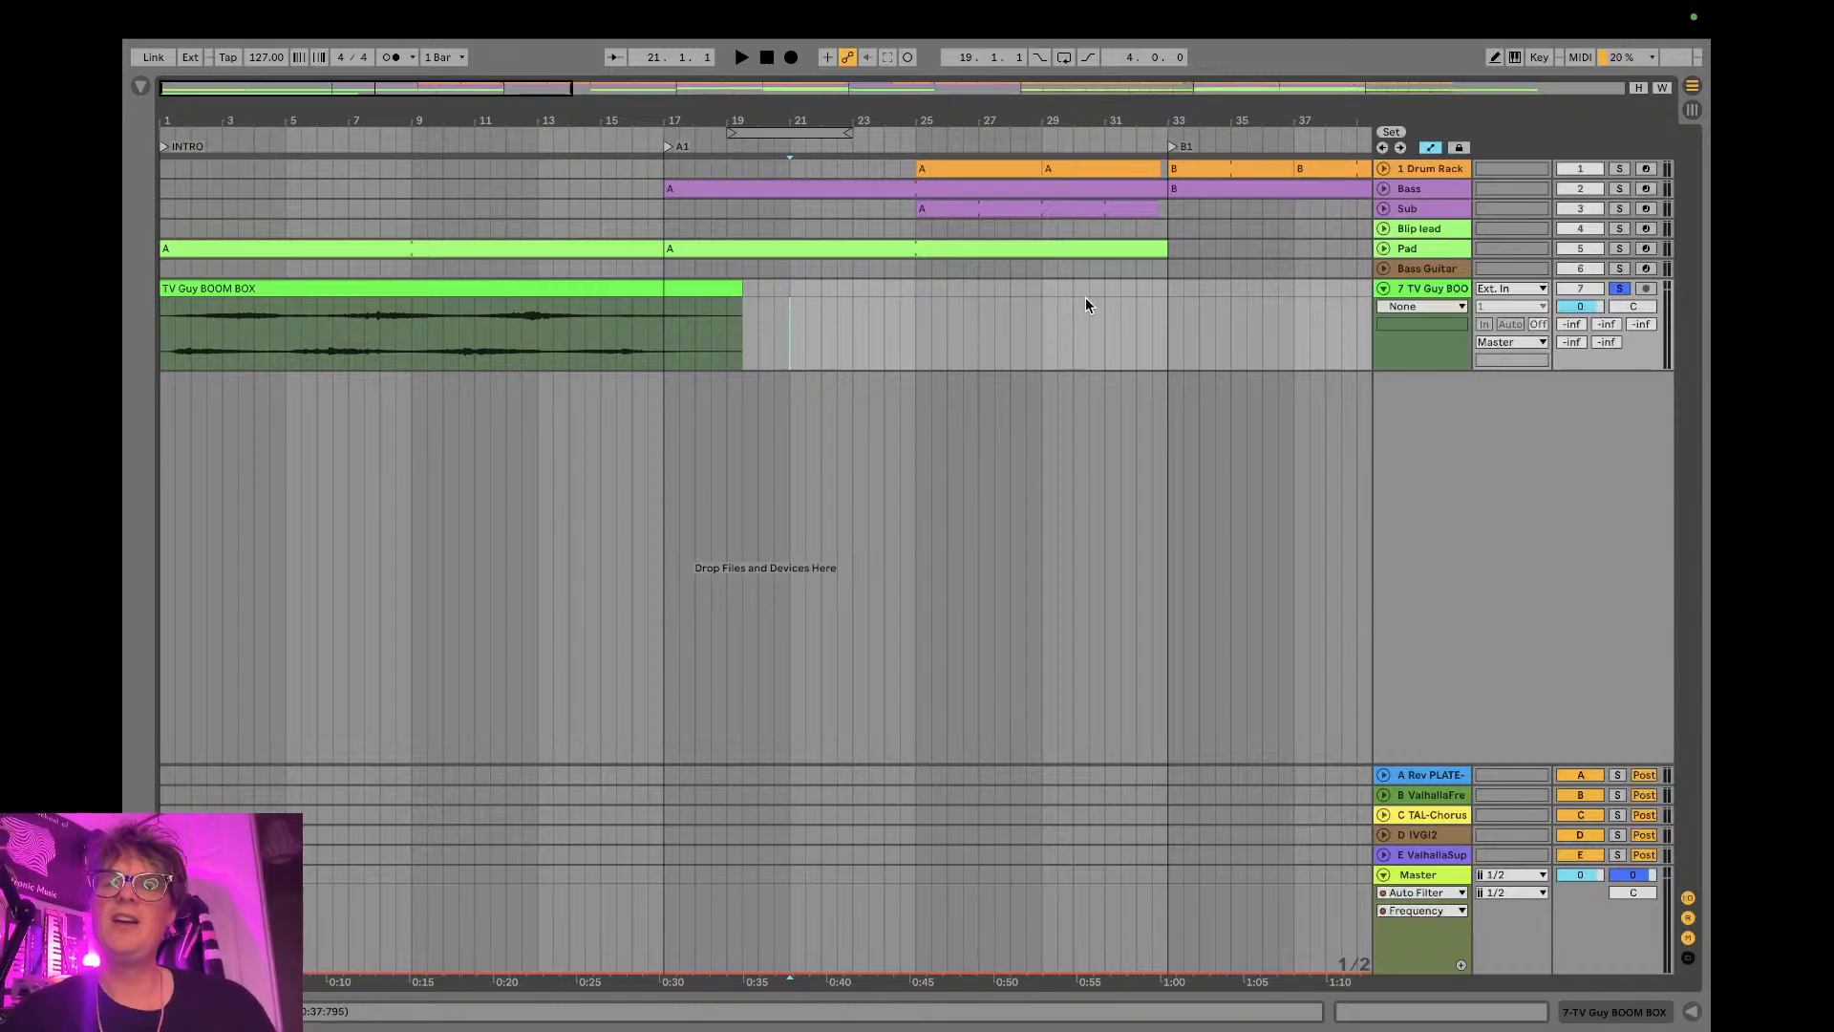
left_click(1620, 289)
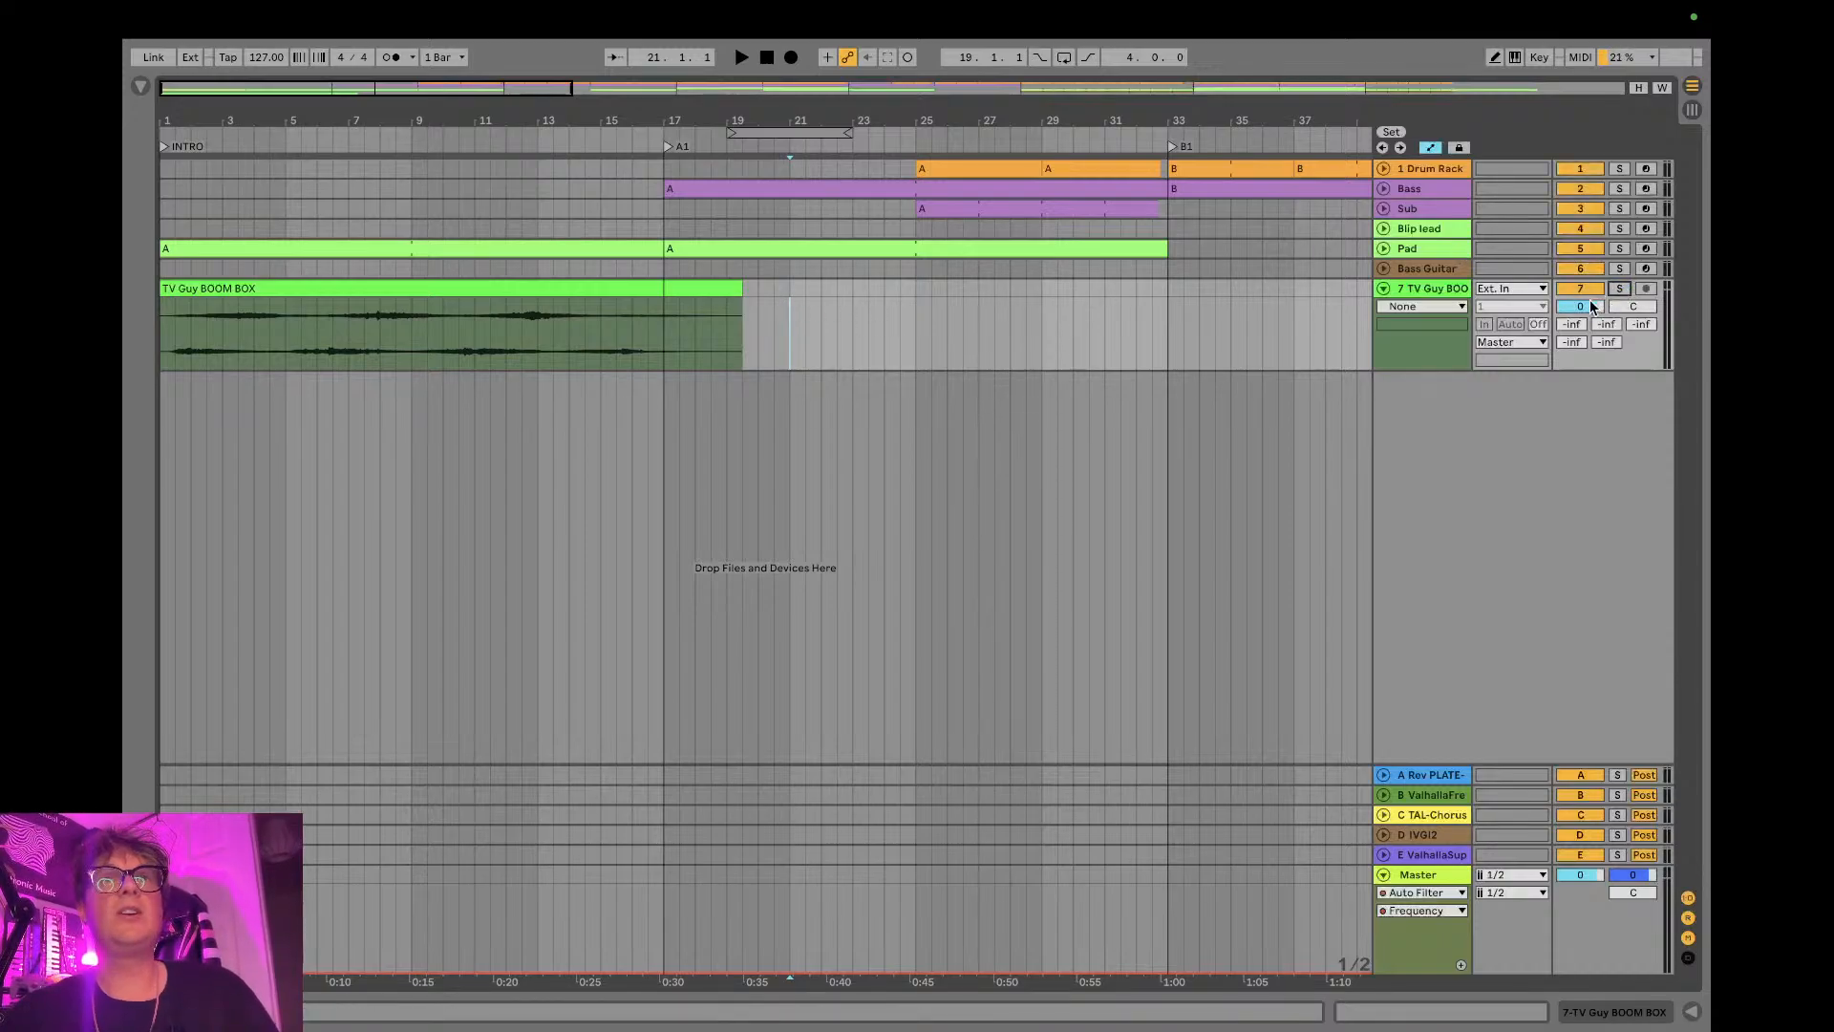
- Play the arrangement from the start with the TV Guy BOOM BOX track's volume lowered to -25.9 dB, muting and unmuting it to compare
key("space")
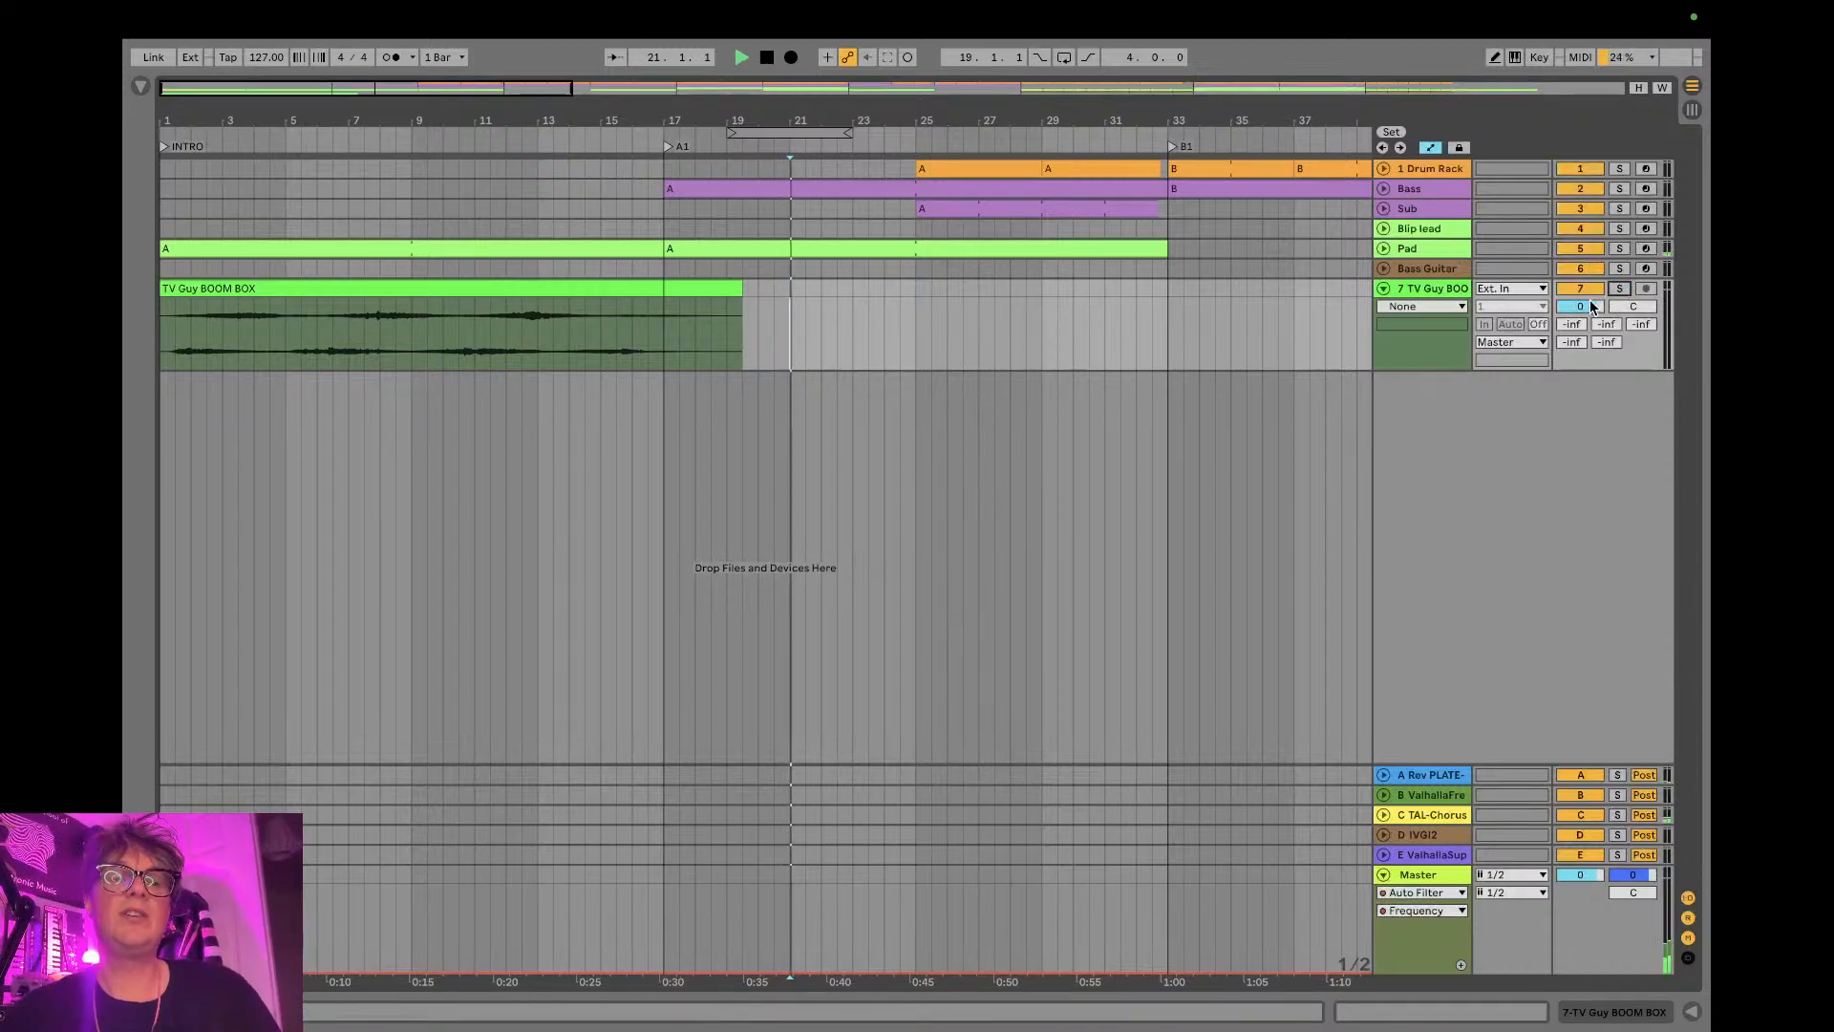
left_click(765, 61)
key("space")
key("Tab")
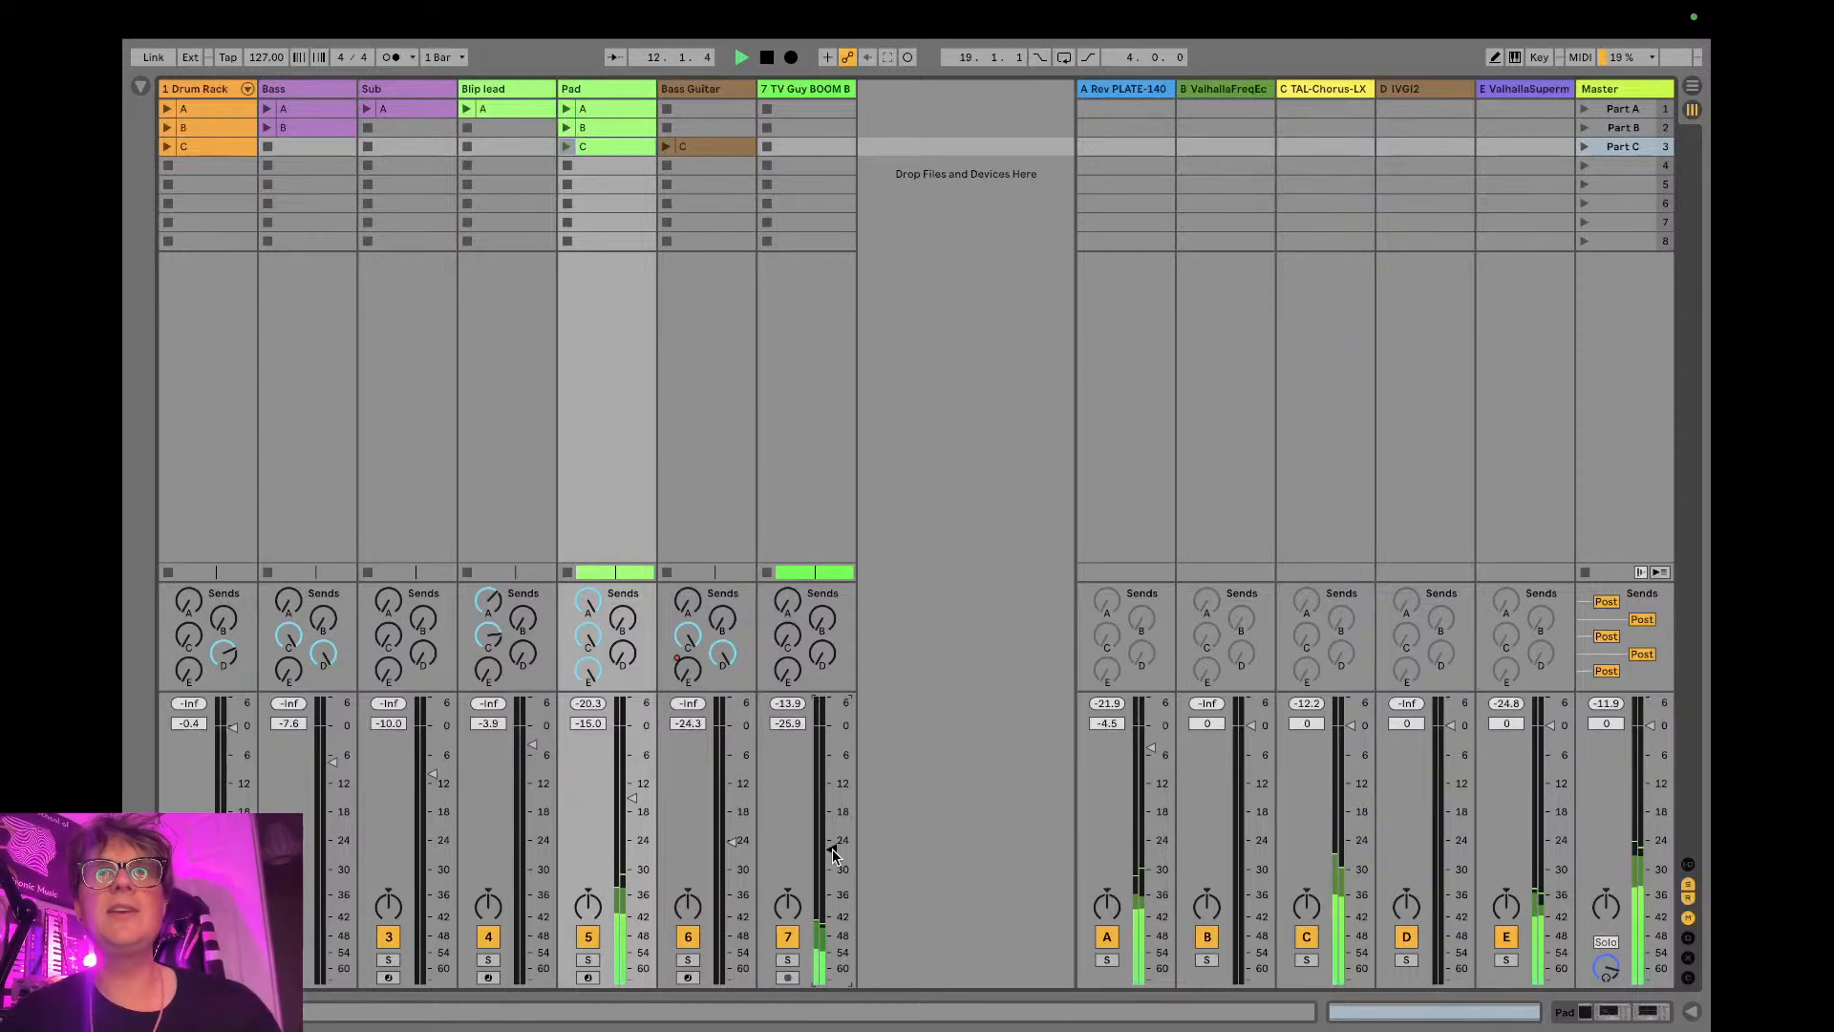
left_click(783, 937)
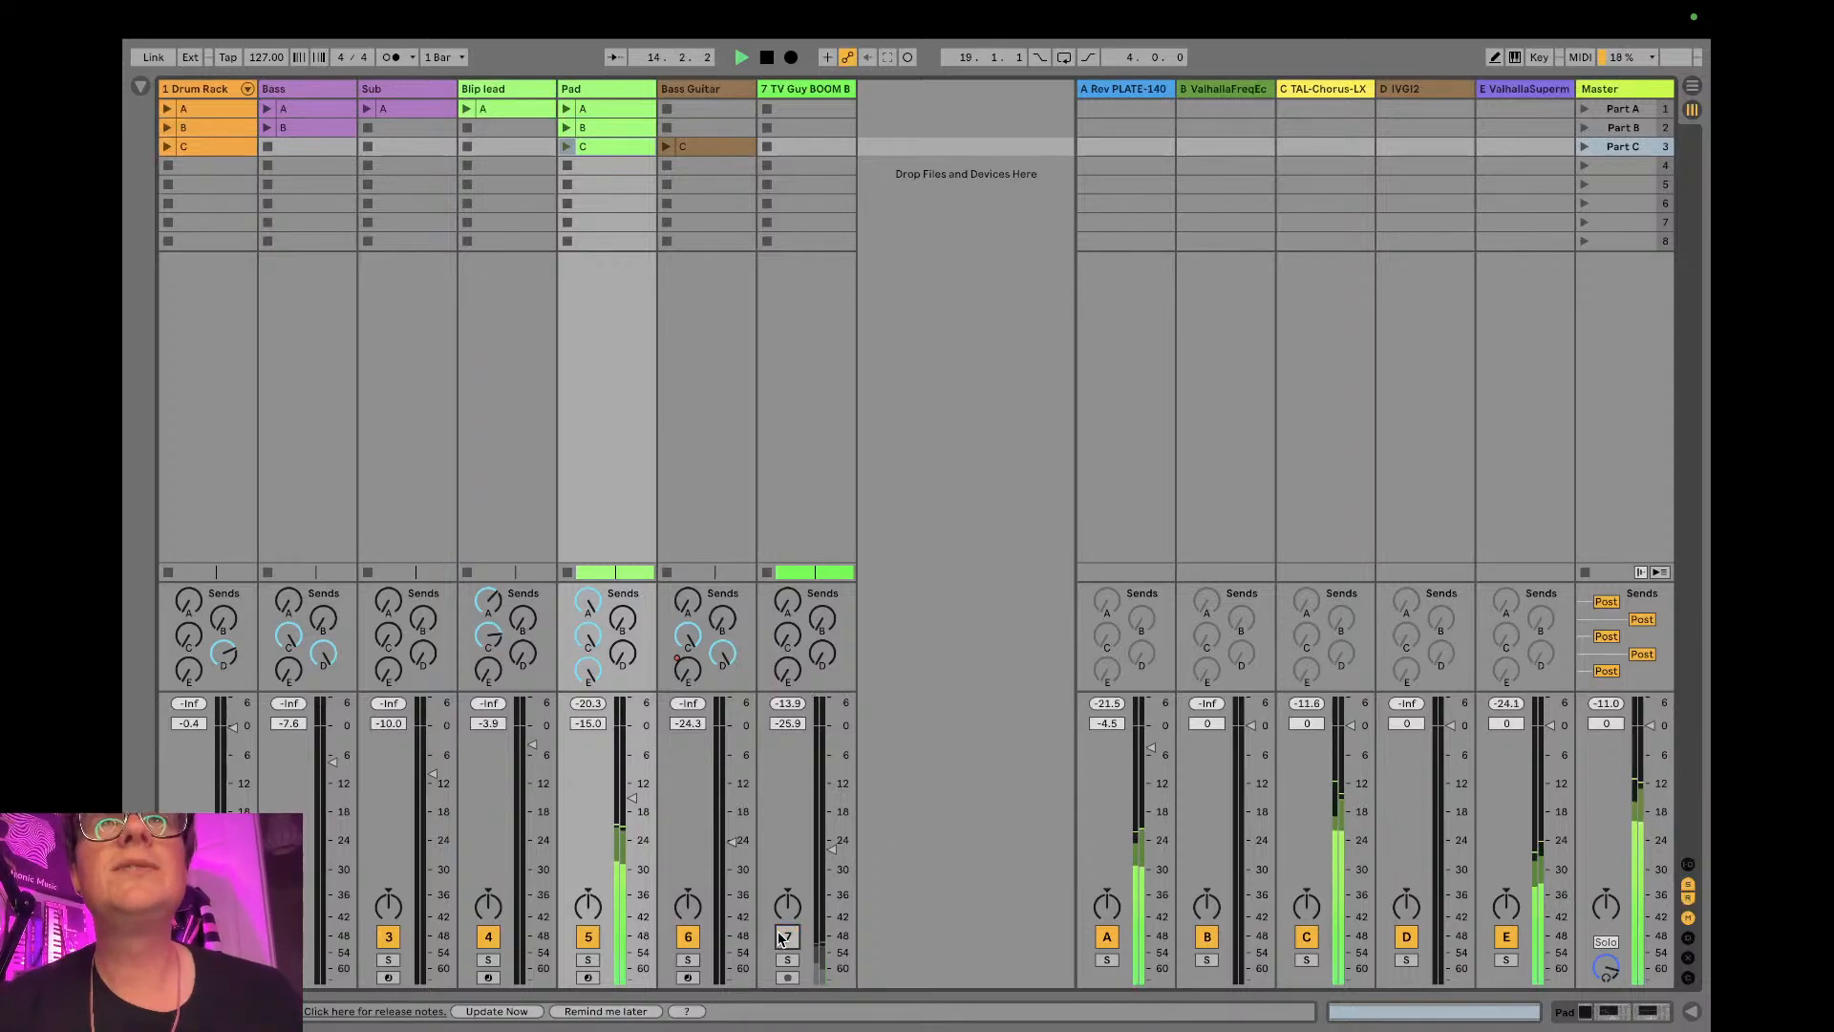
left_click(782, 937)
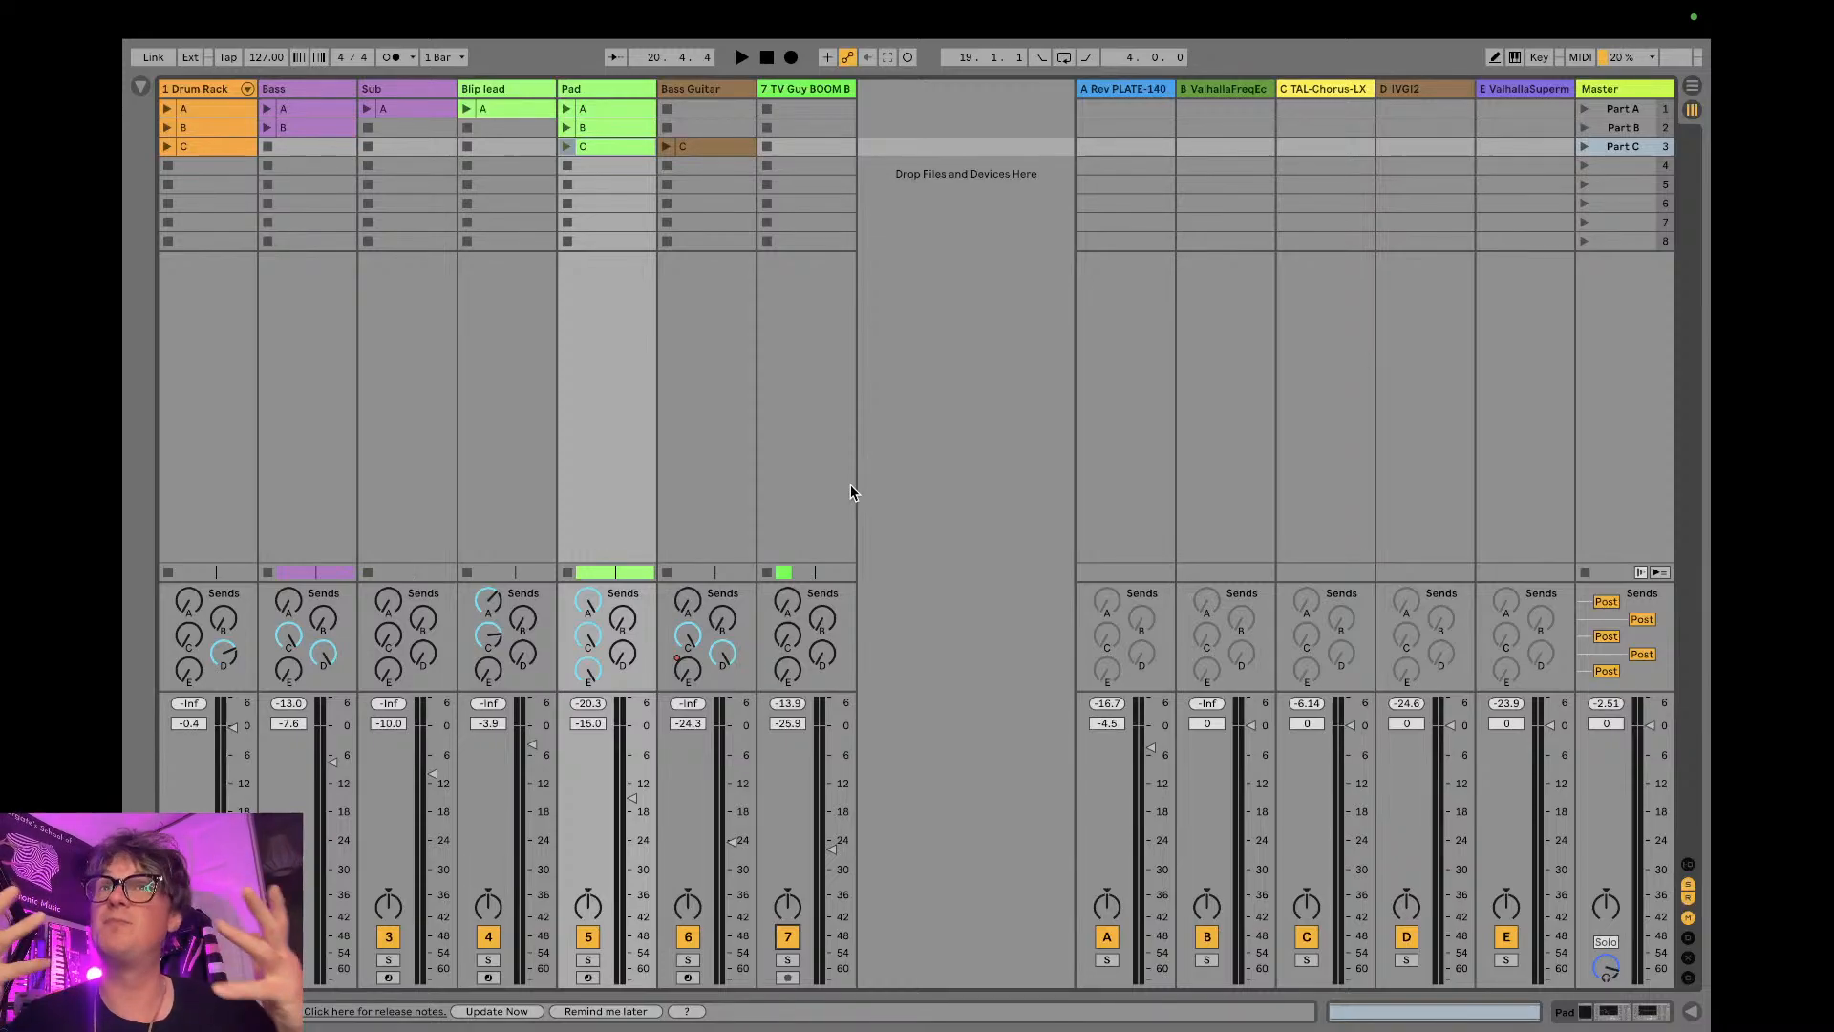
- Check the live chat in OBS and YouTube Studio, and return to the Session View in Ableton Live
key("ctrl+Right")
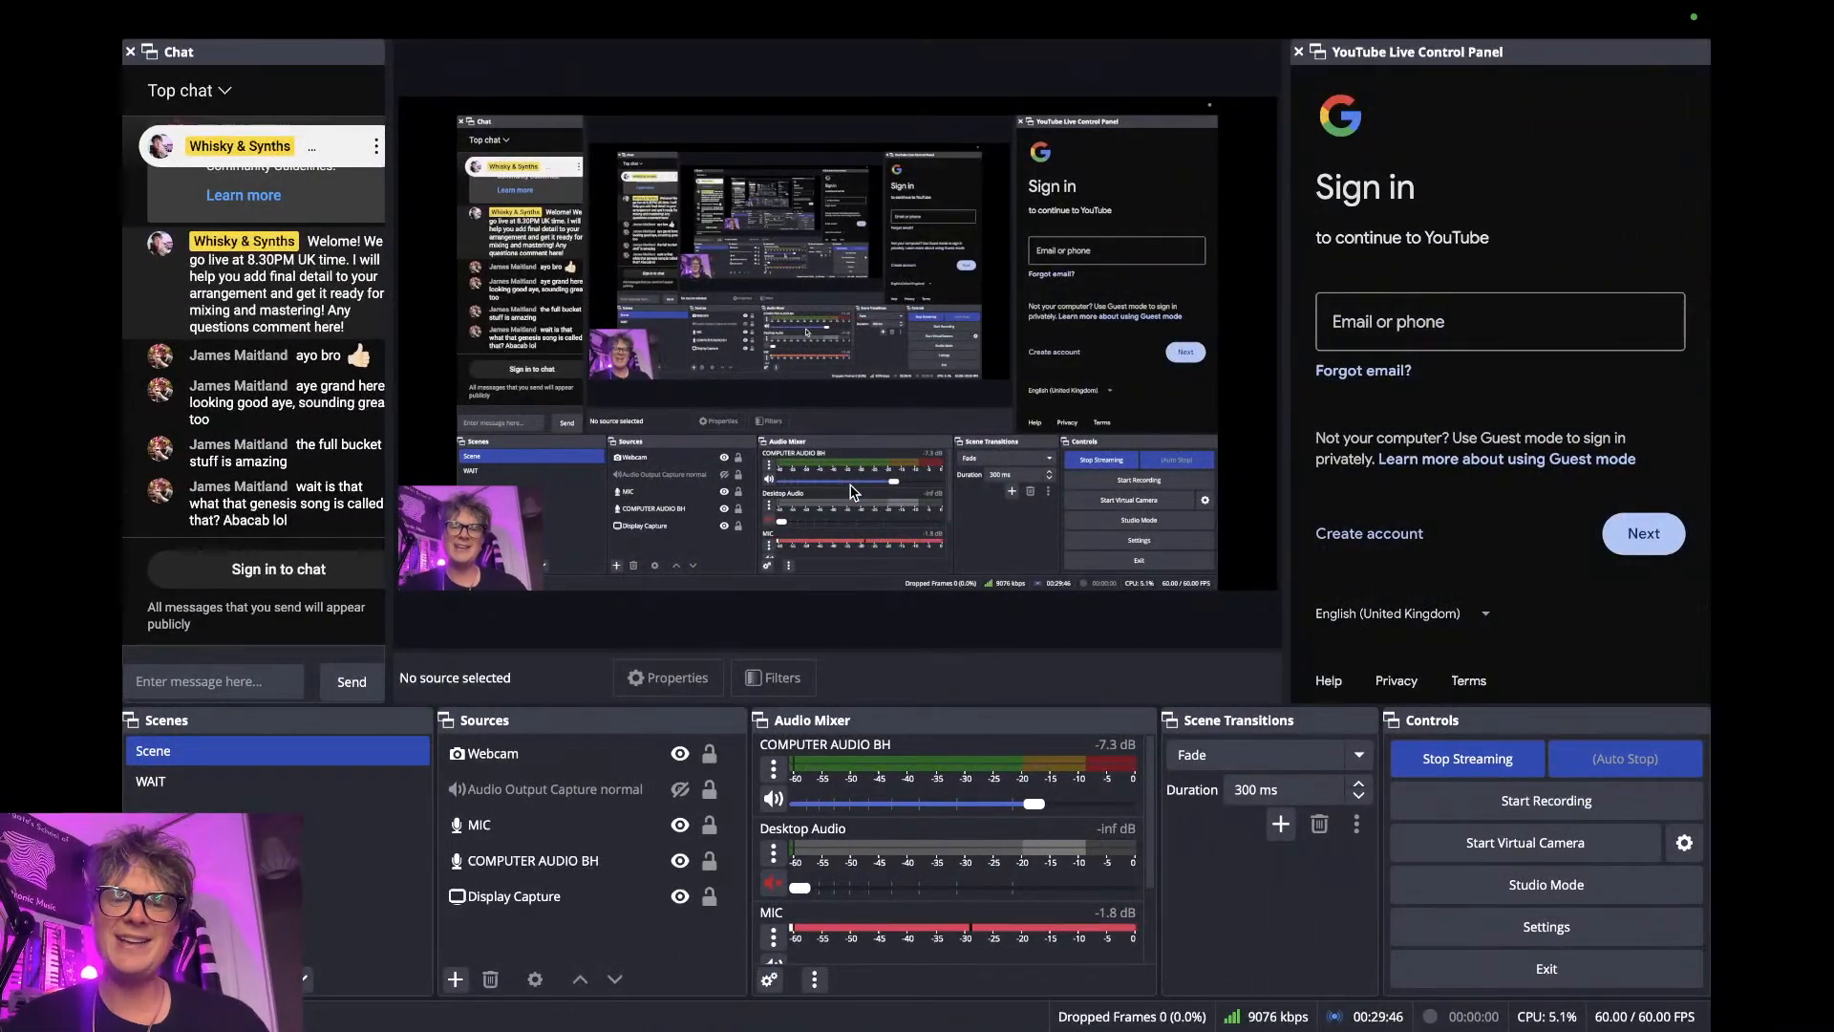
key("ctrl+Left")
key("ctrl+Left")
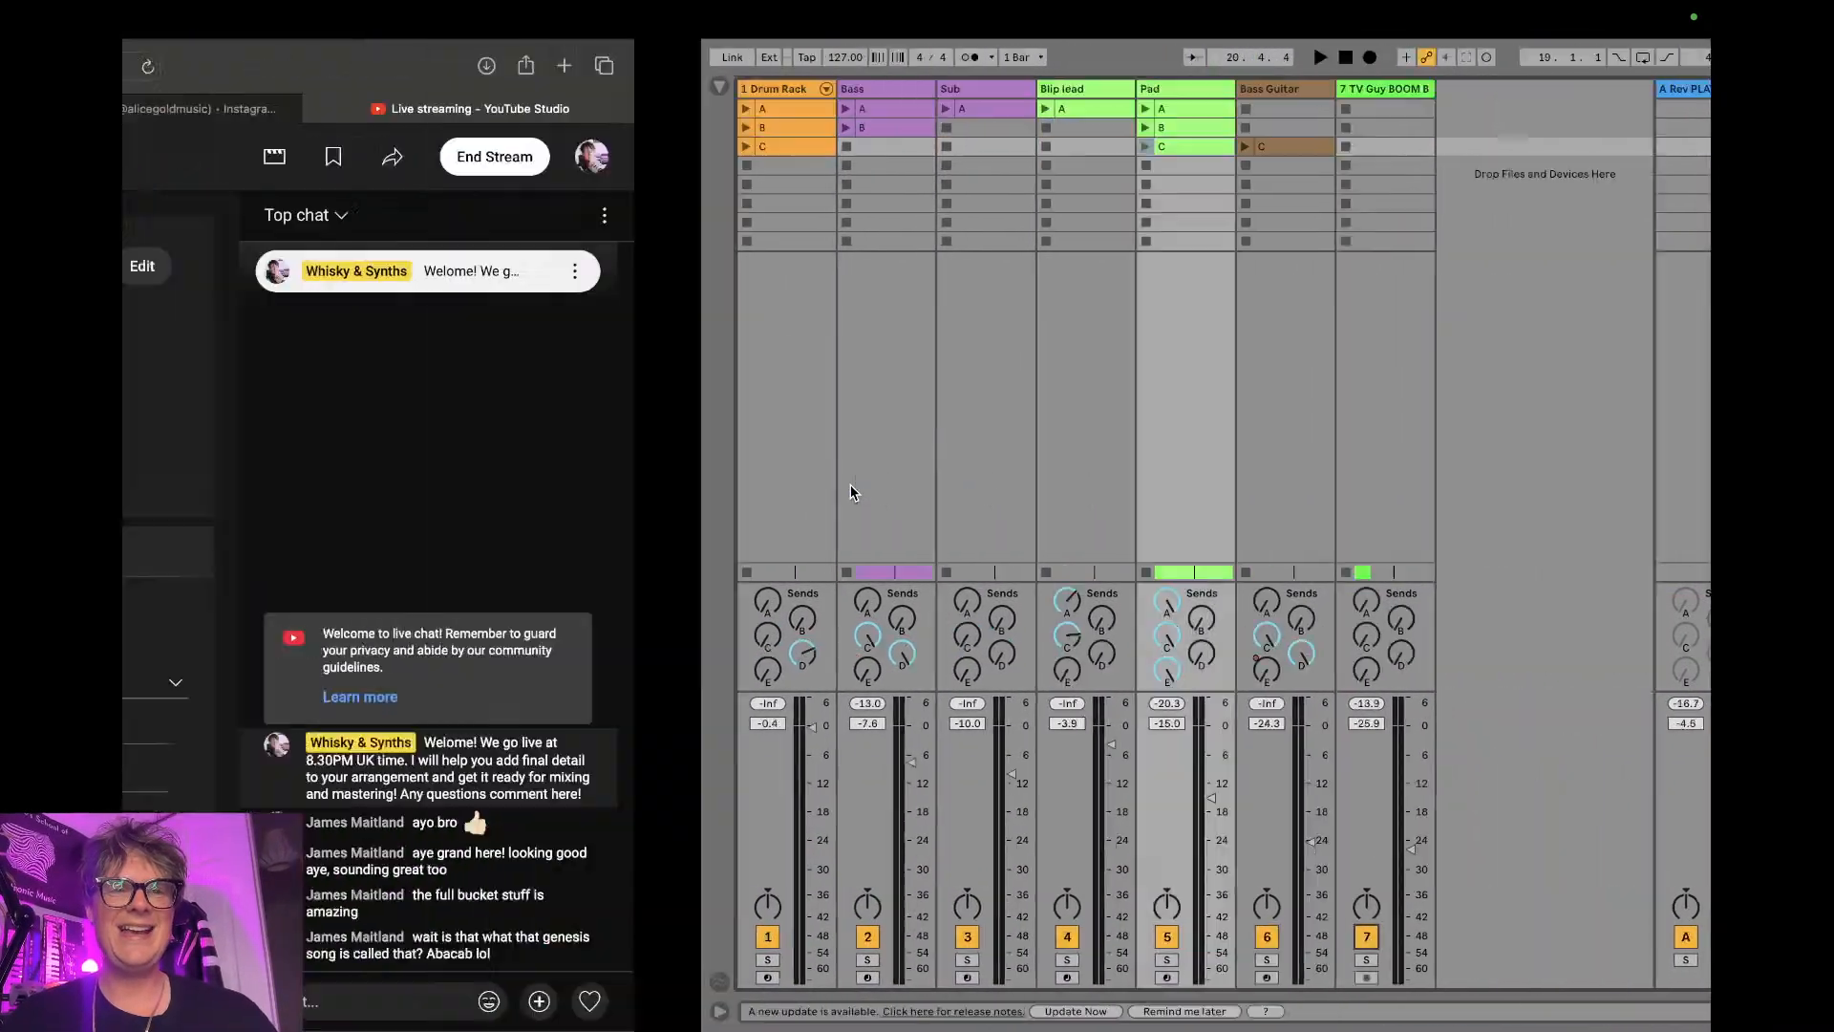
key("ctrl+Right")
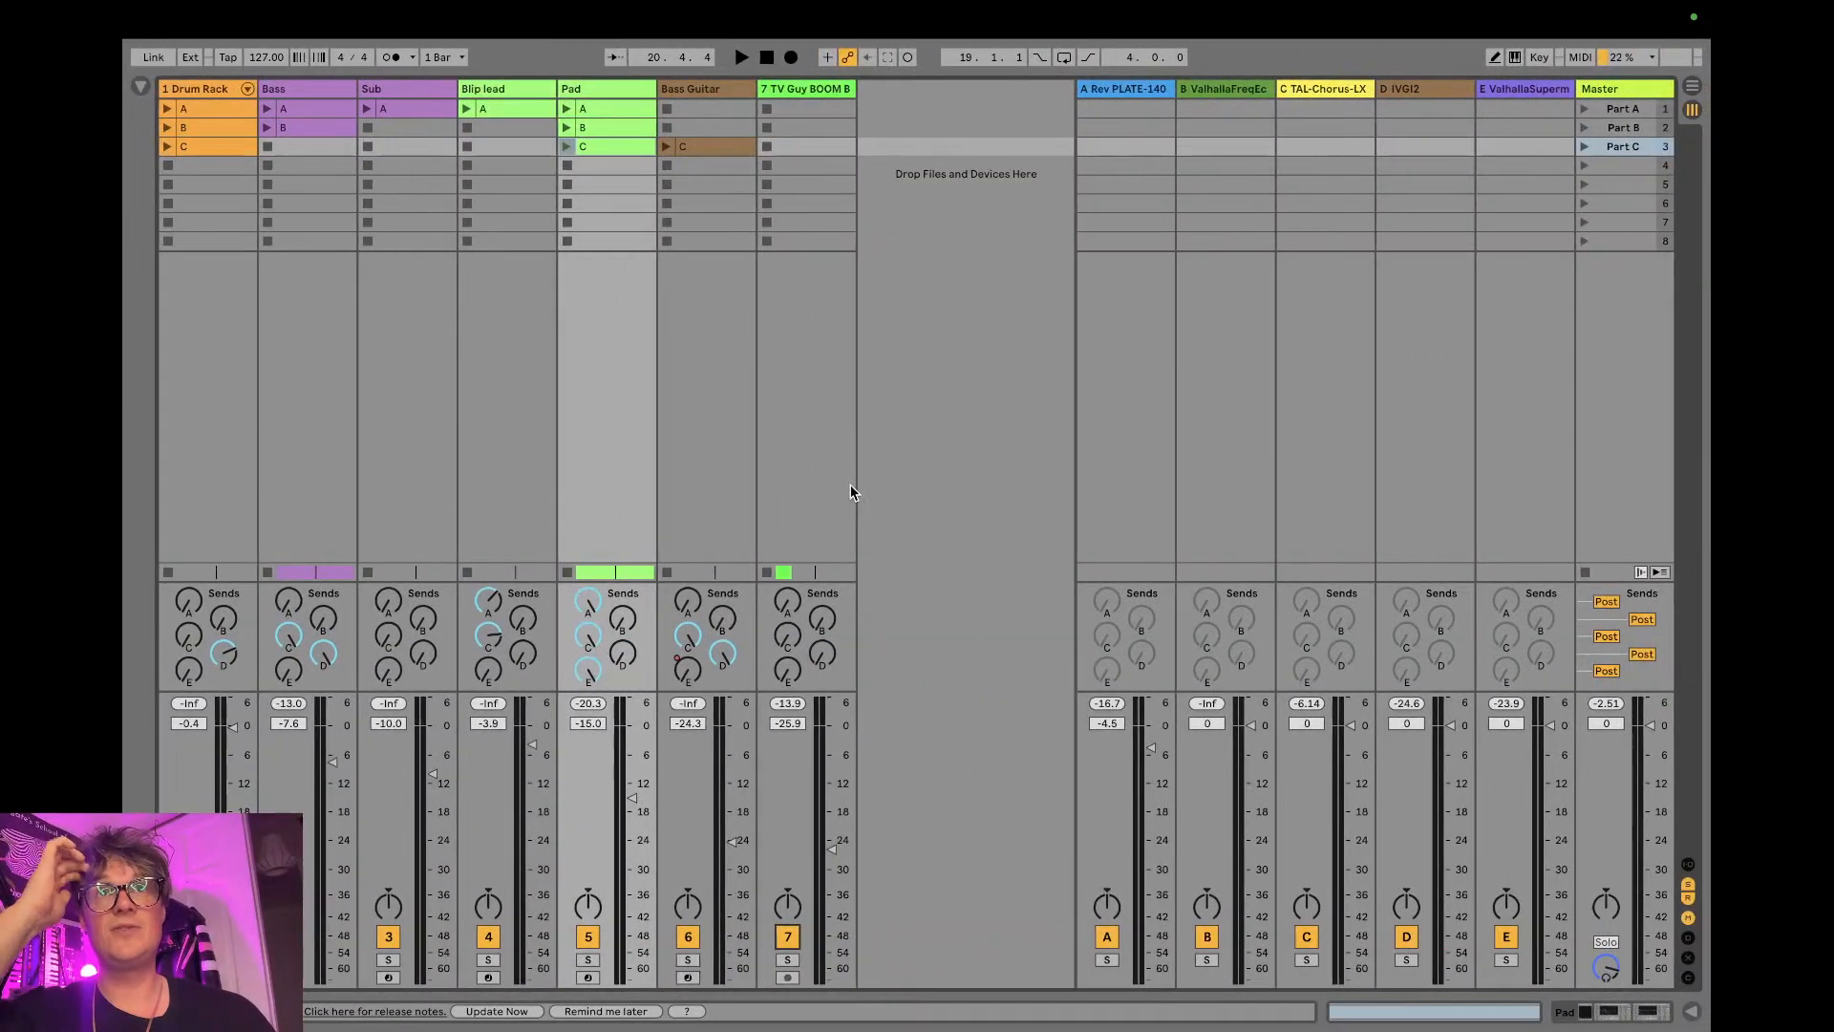
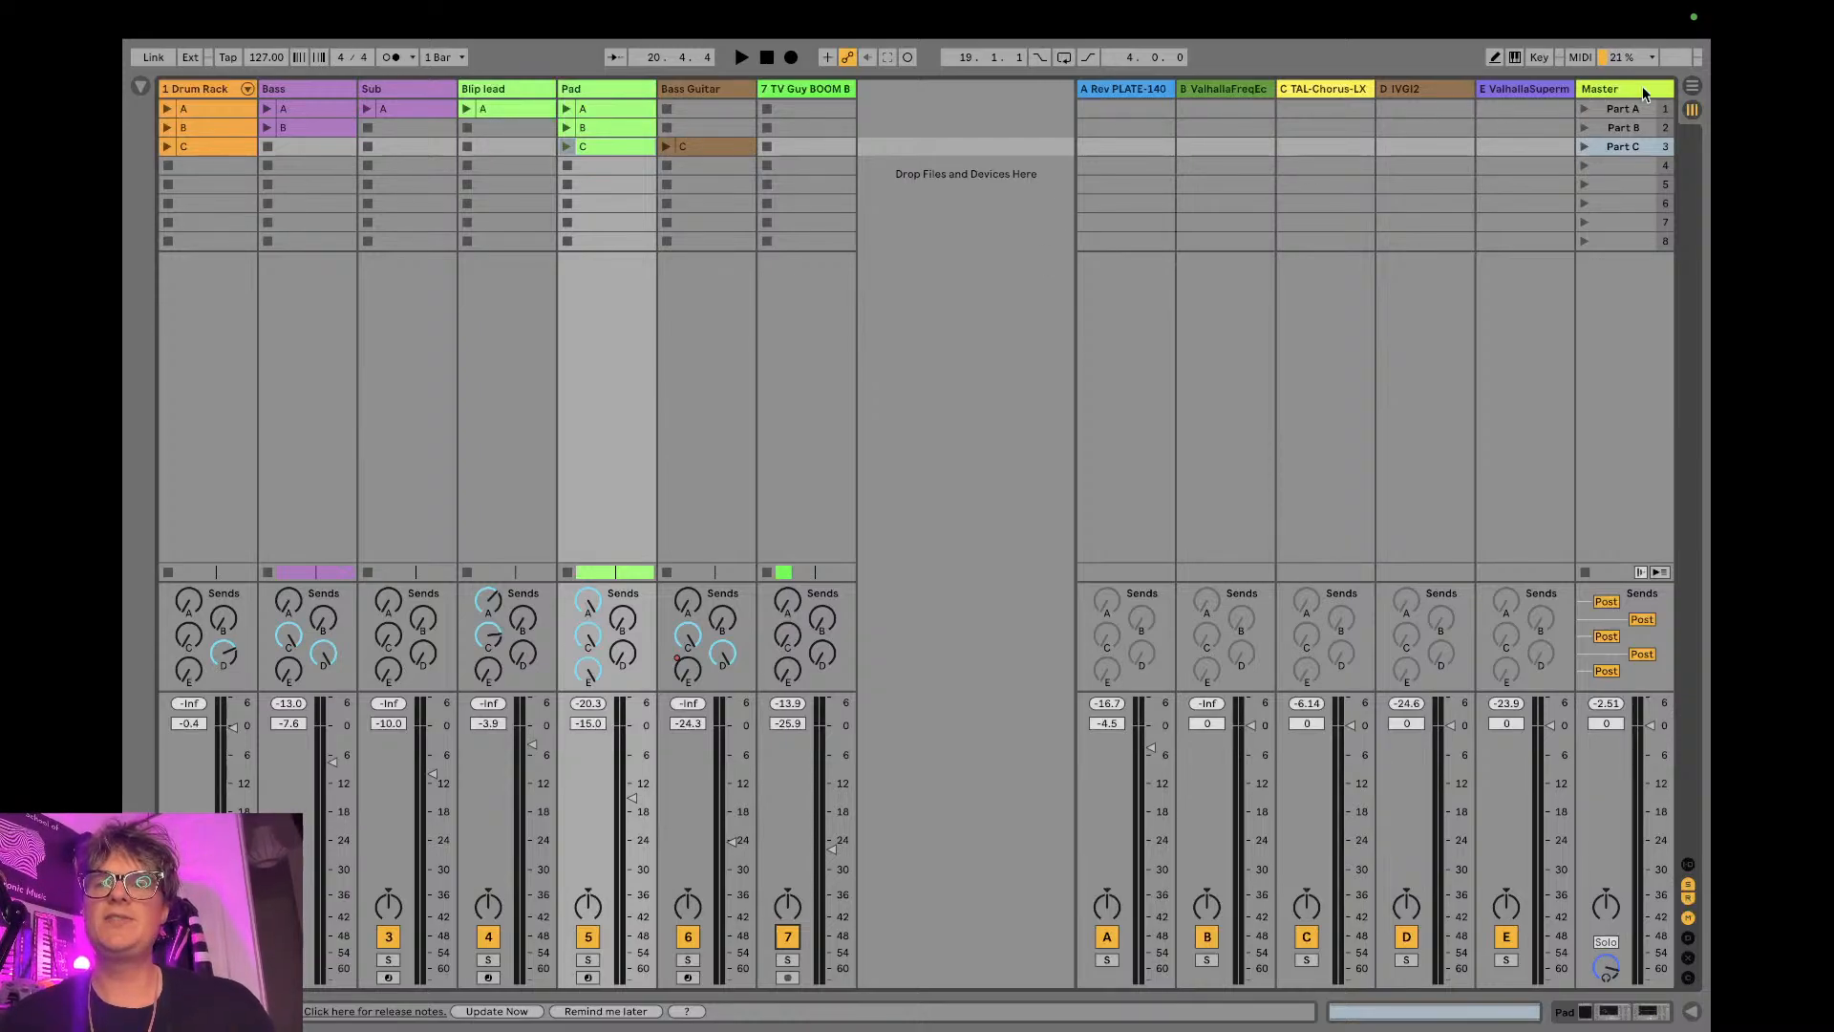
- Return to the Arrangement View and open the Core Library pack's Texture loops folder in the browser
left_click(1692, 86)
left_click_drag(514, 125, 514, 65)
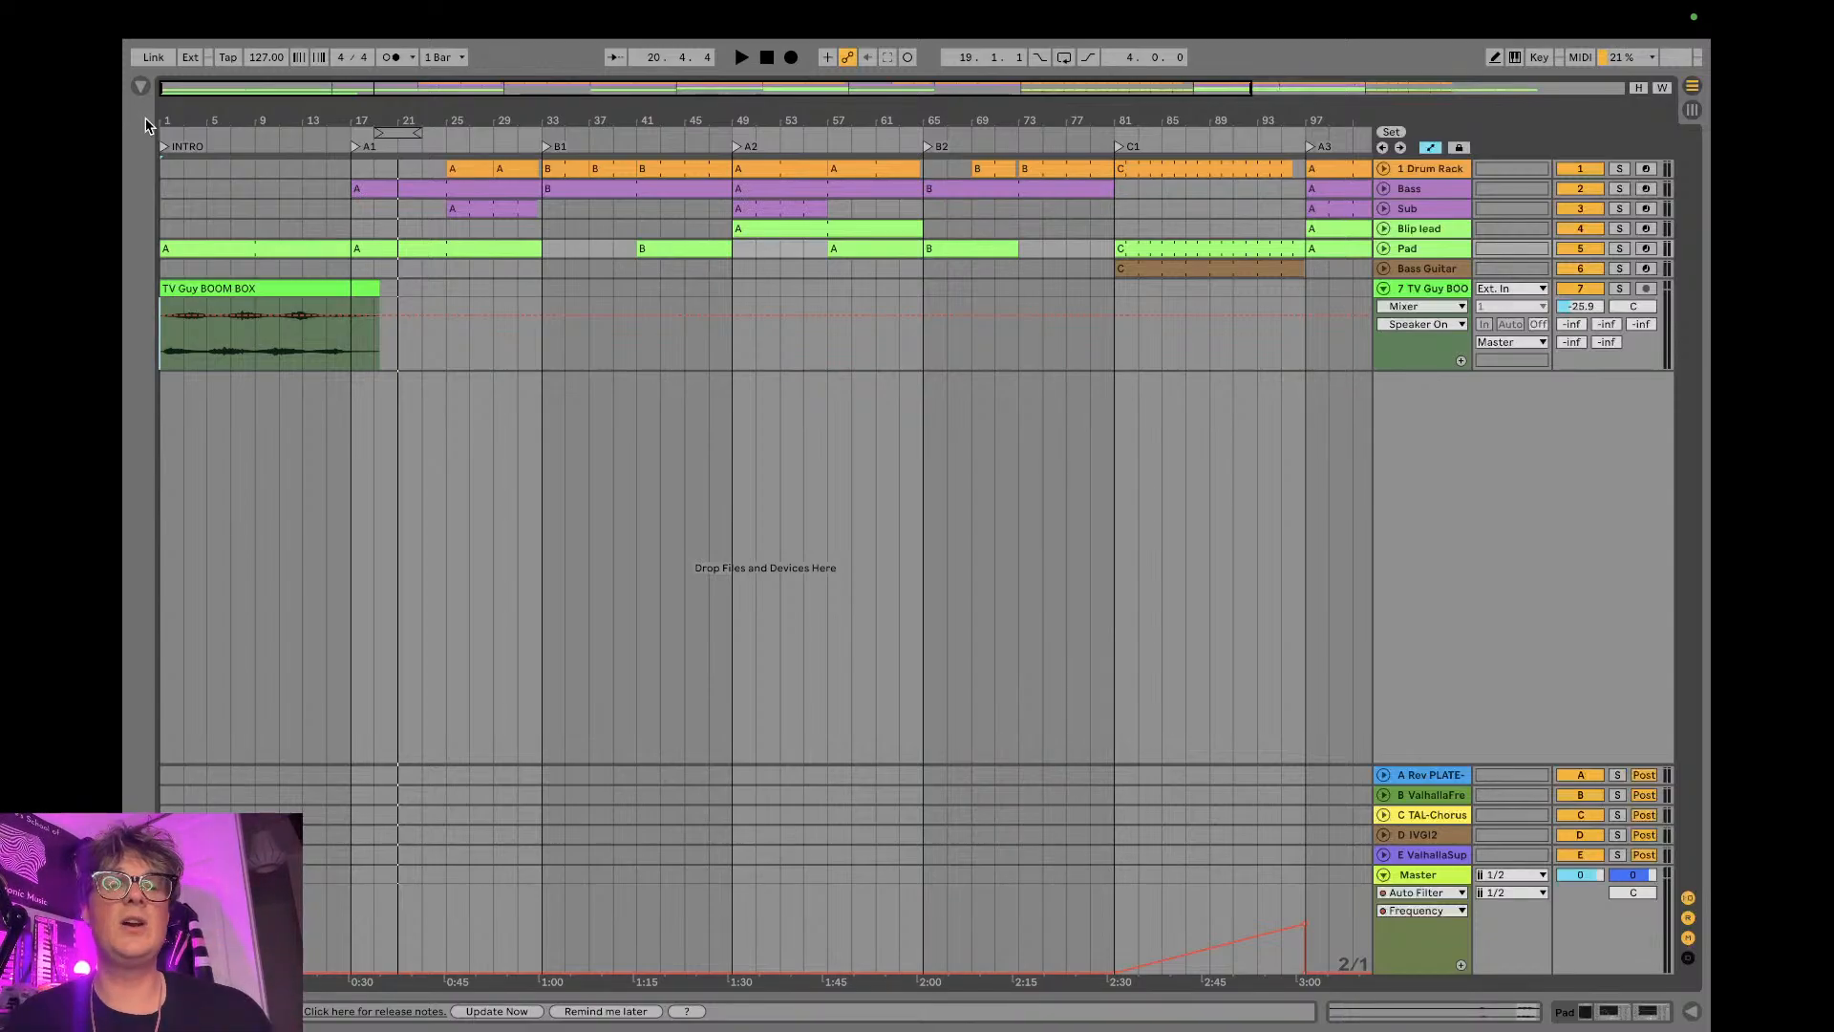
left_click(140, 87)
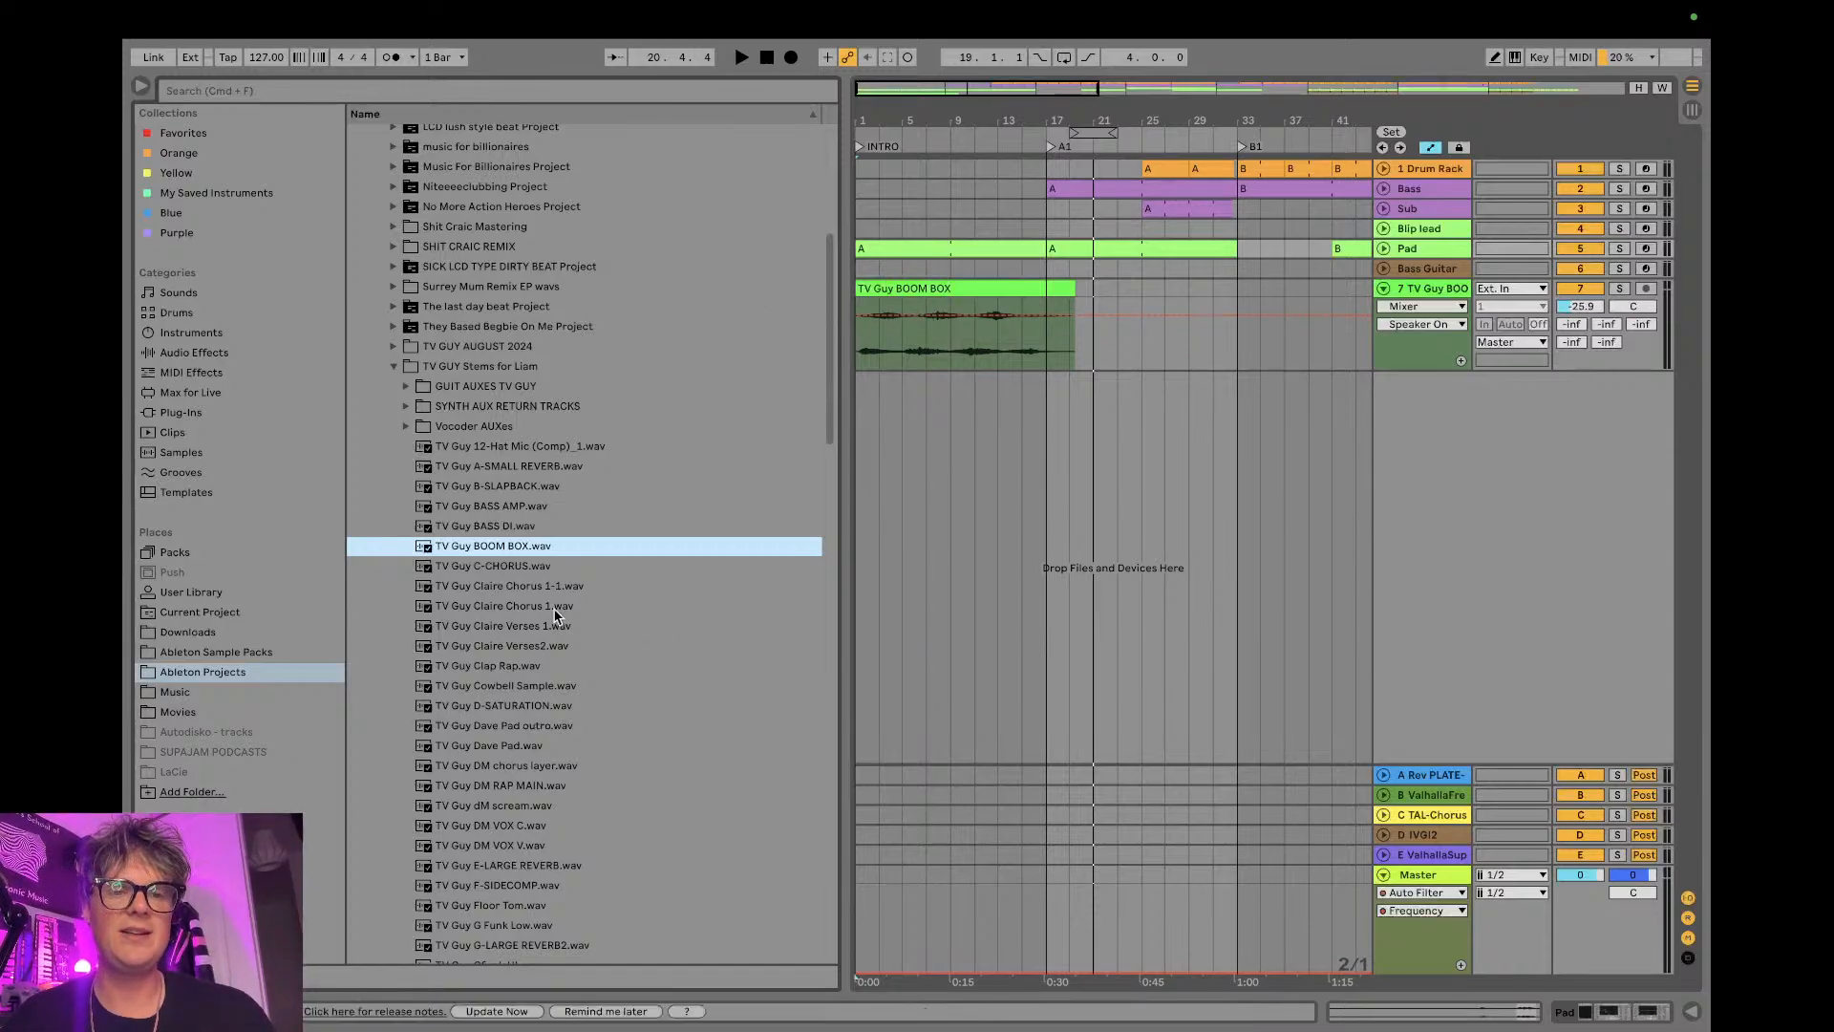
left_click(174, 551)
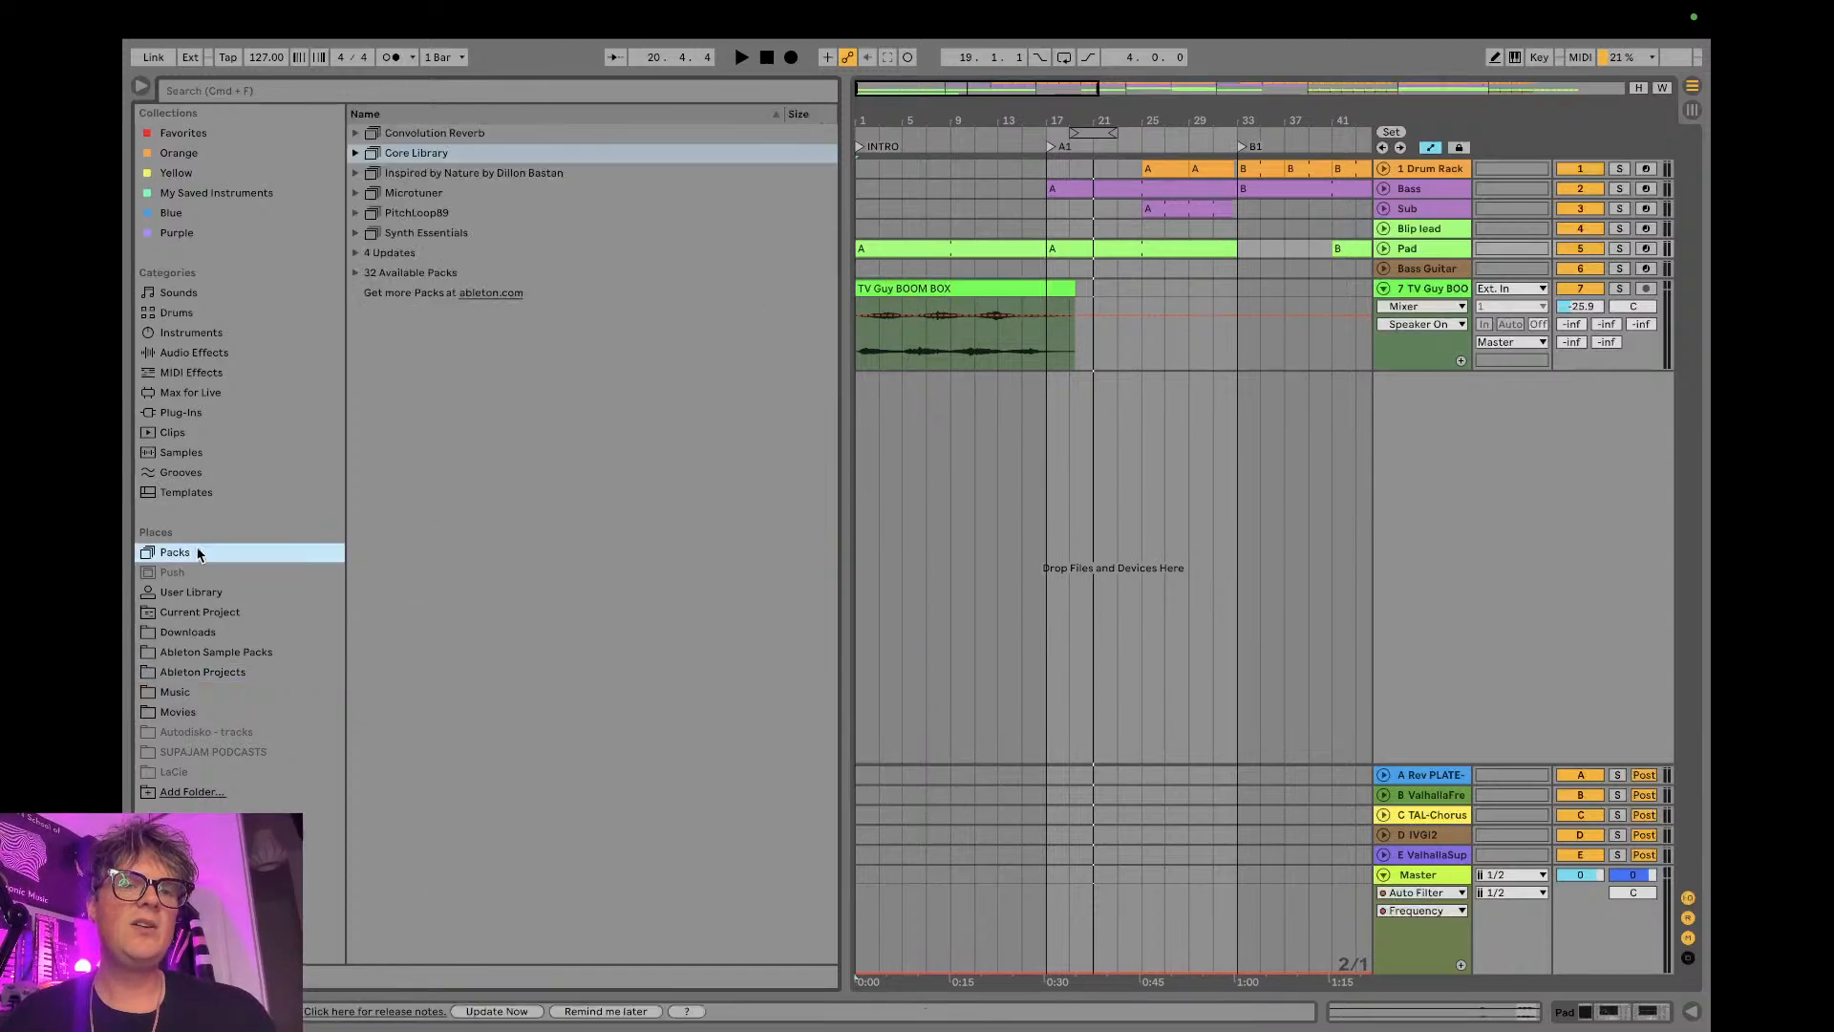
left_click(354, 153)
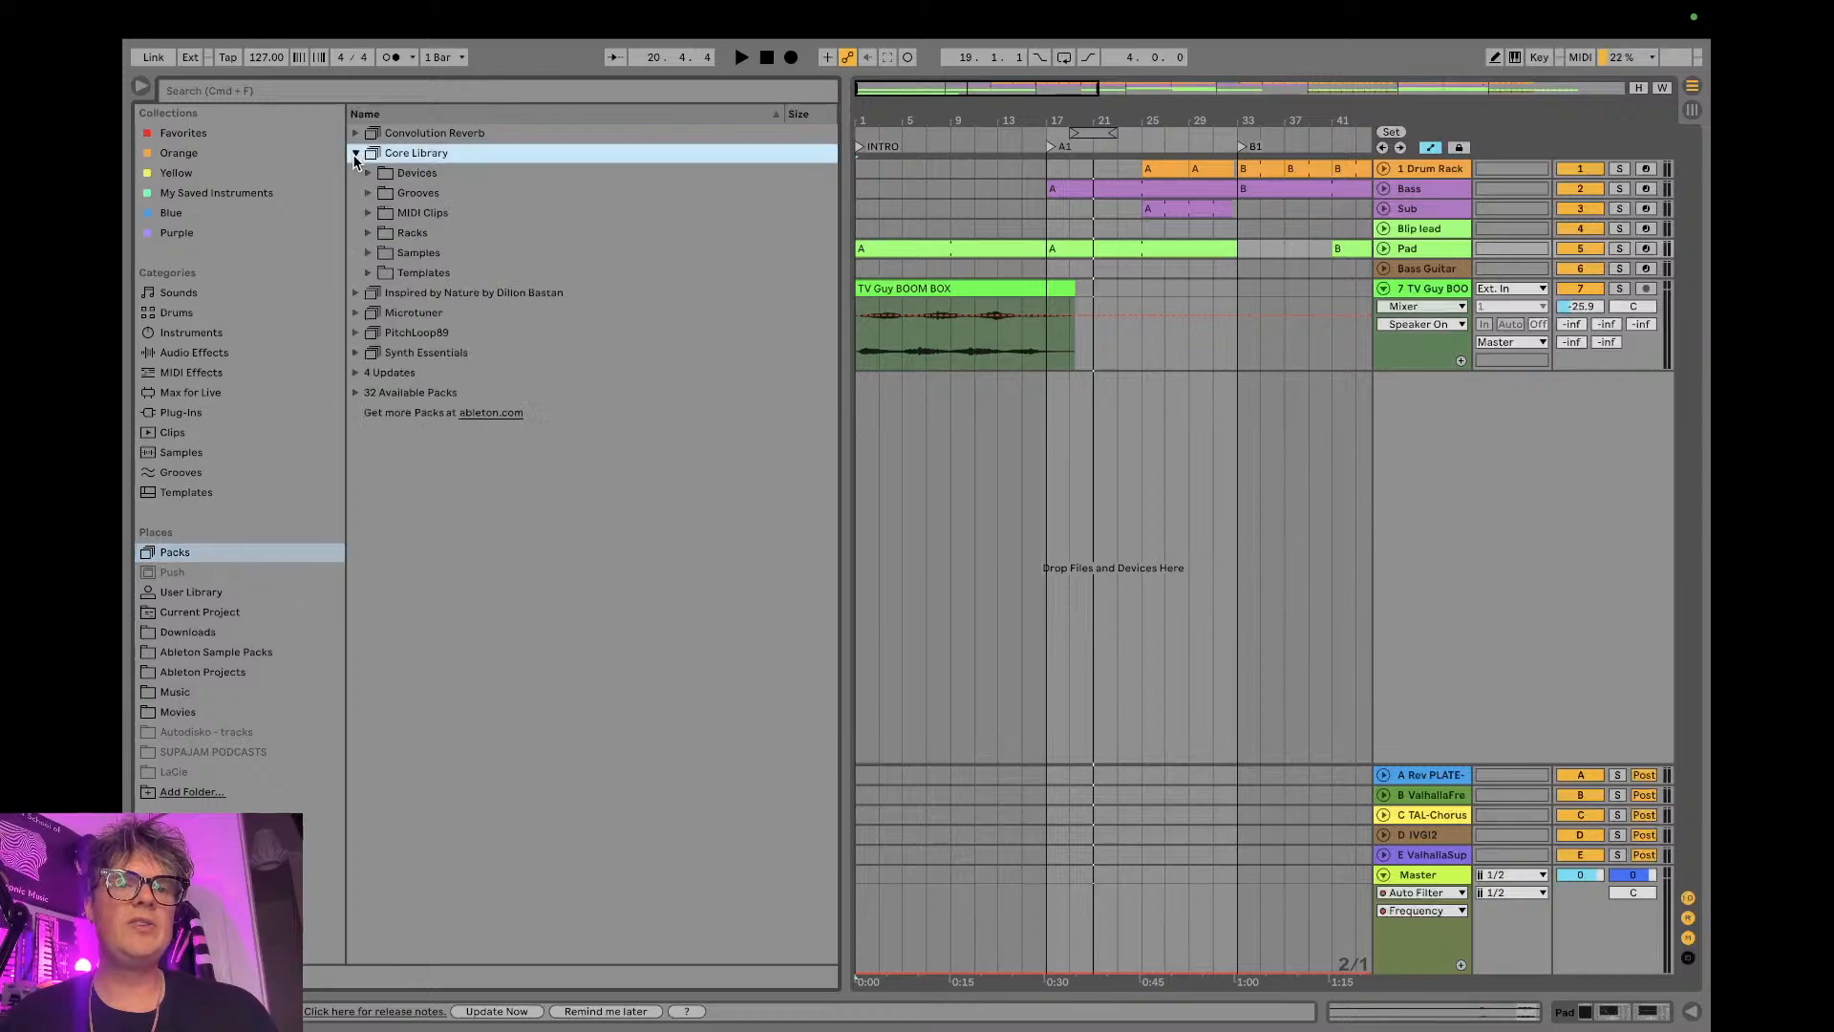
left_click(368, 253)
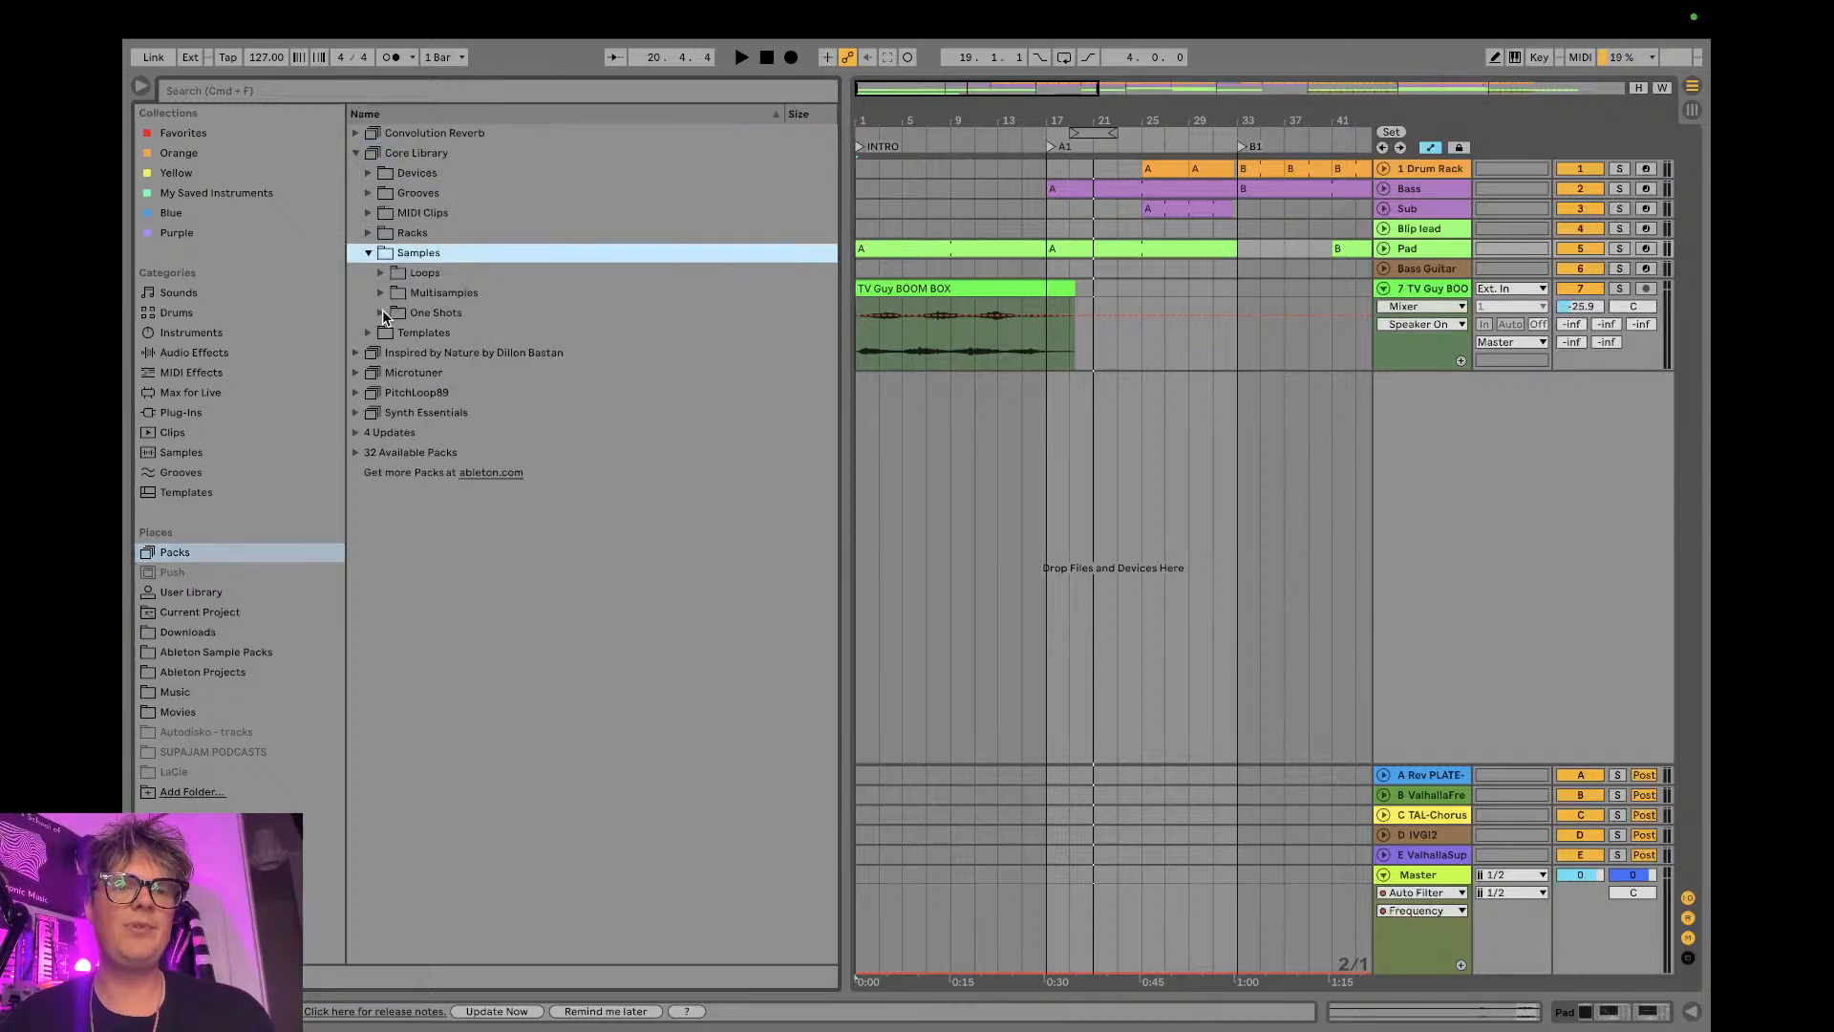
left_click(379, 273)
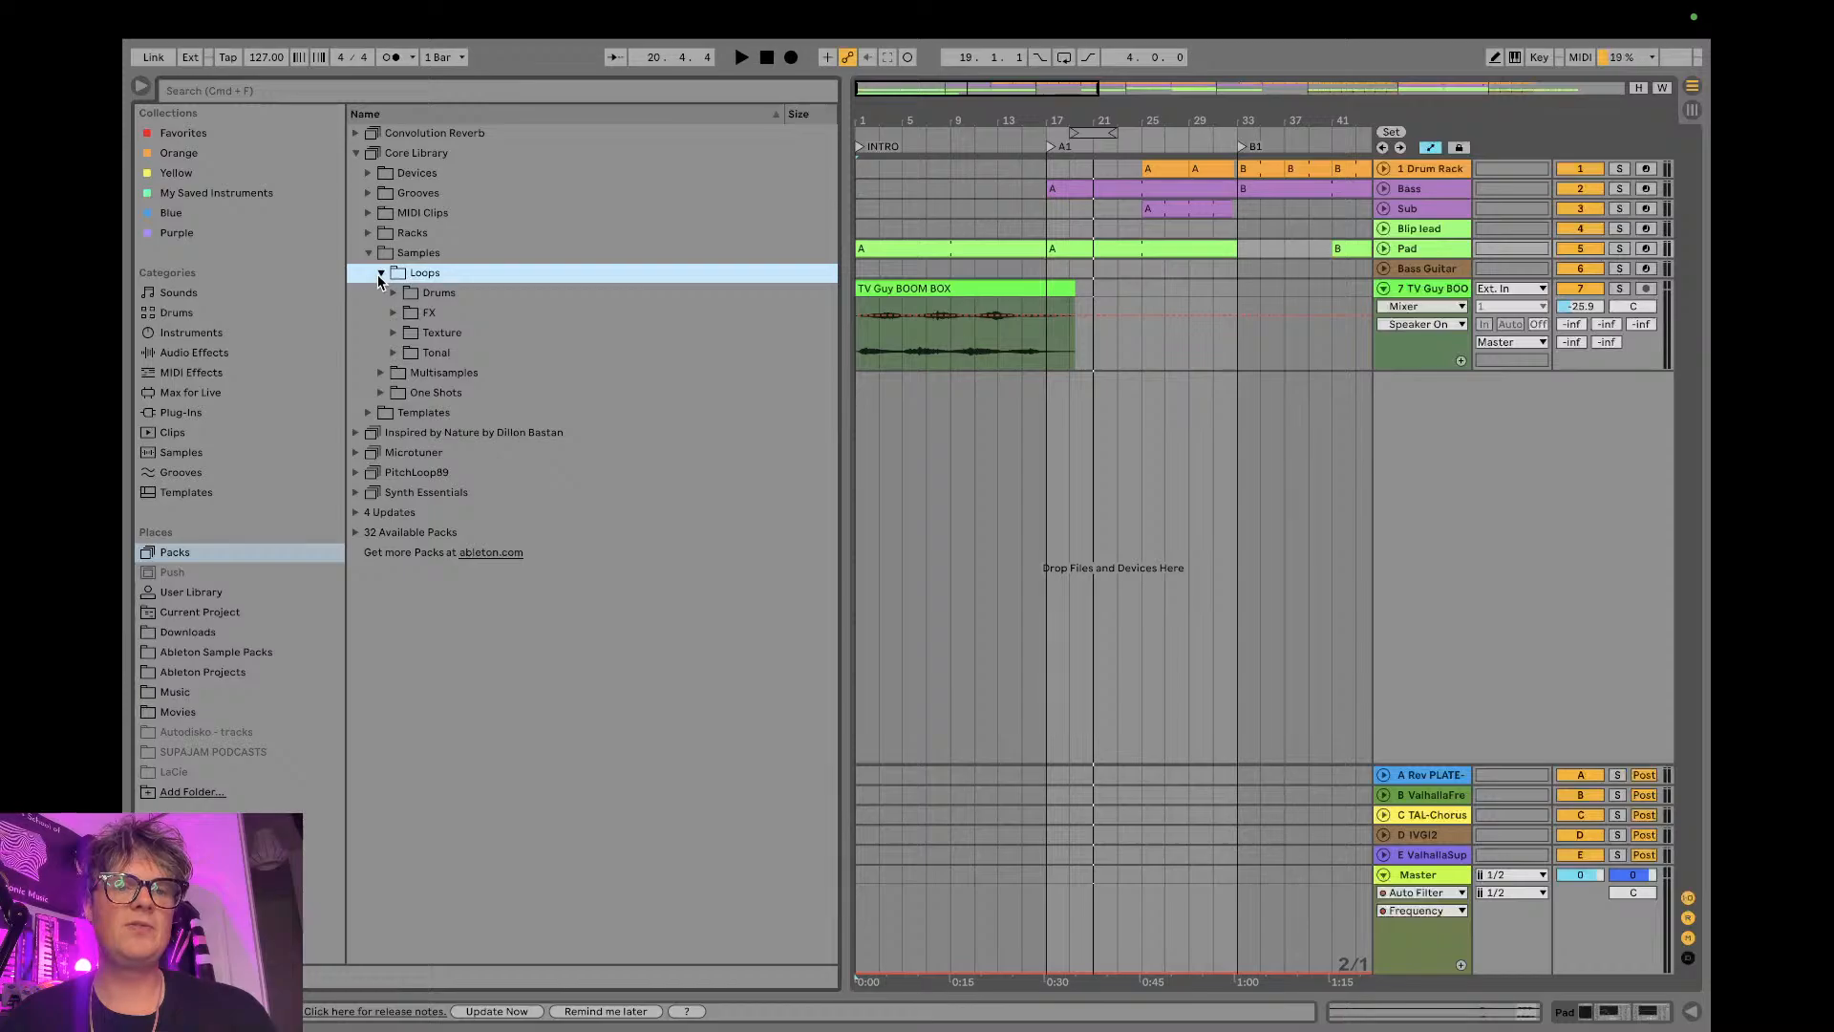
left_click(393, 332)
scroll(560, 420, "down", 2)
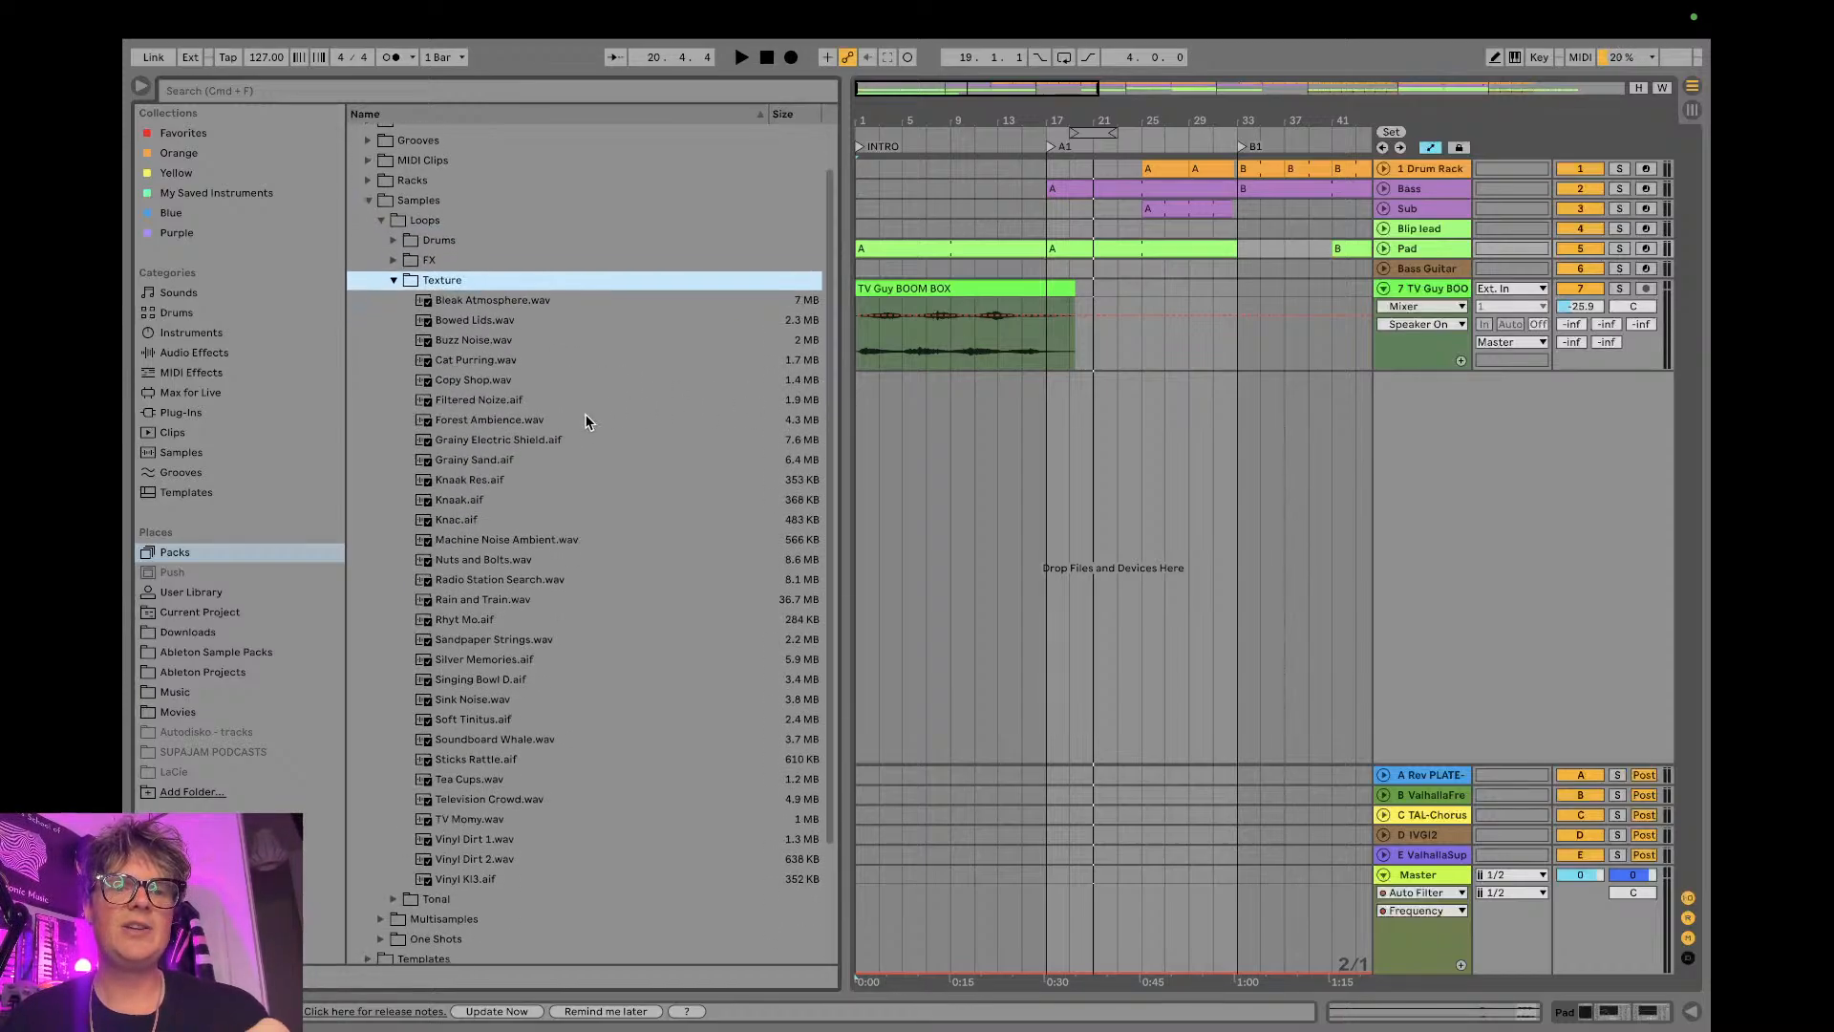
- Preview Forest Ambience.wav and place Rain and Train.wav at bar 1 on a new audio track
left_click(575, 422)
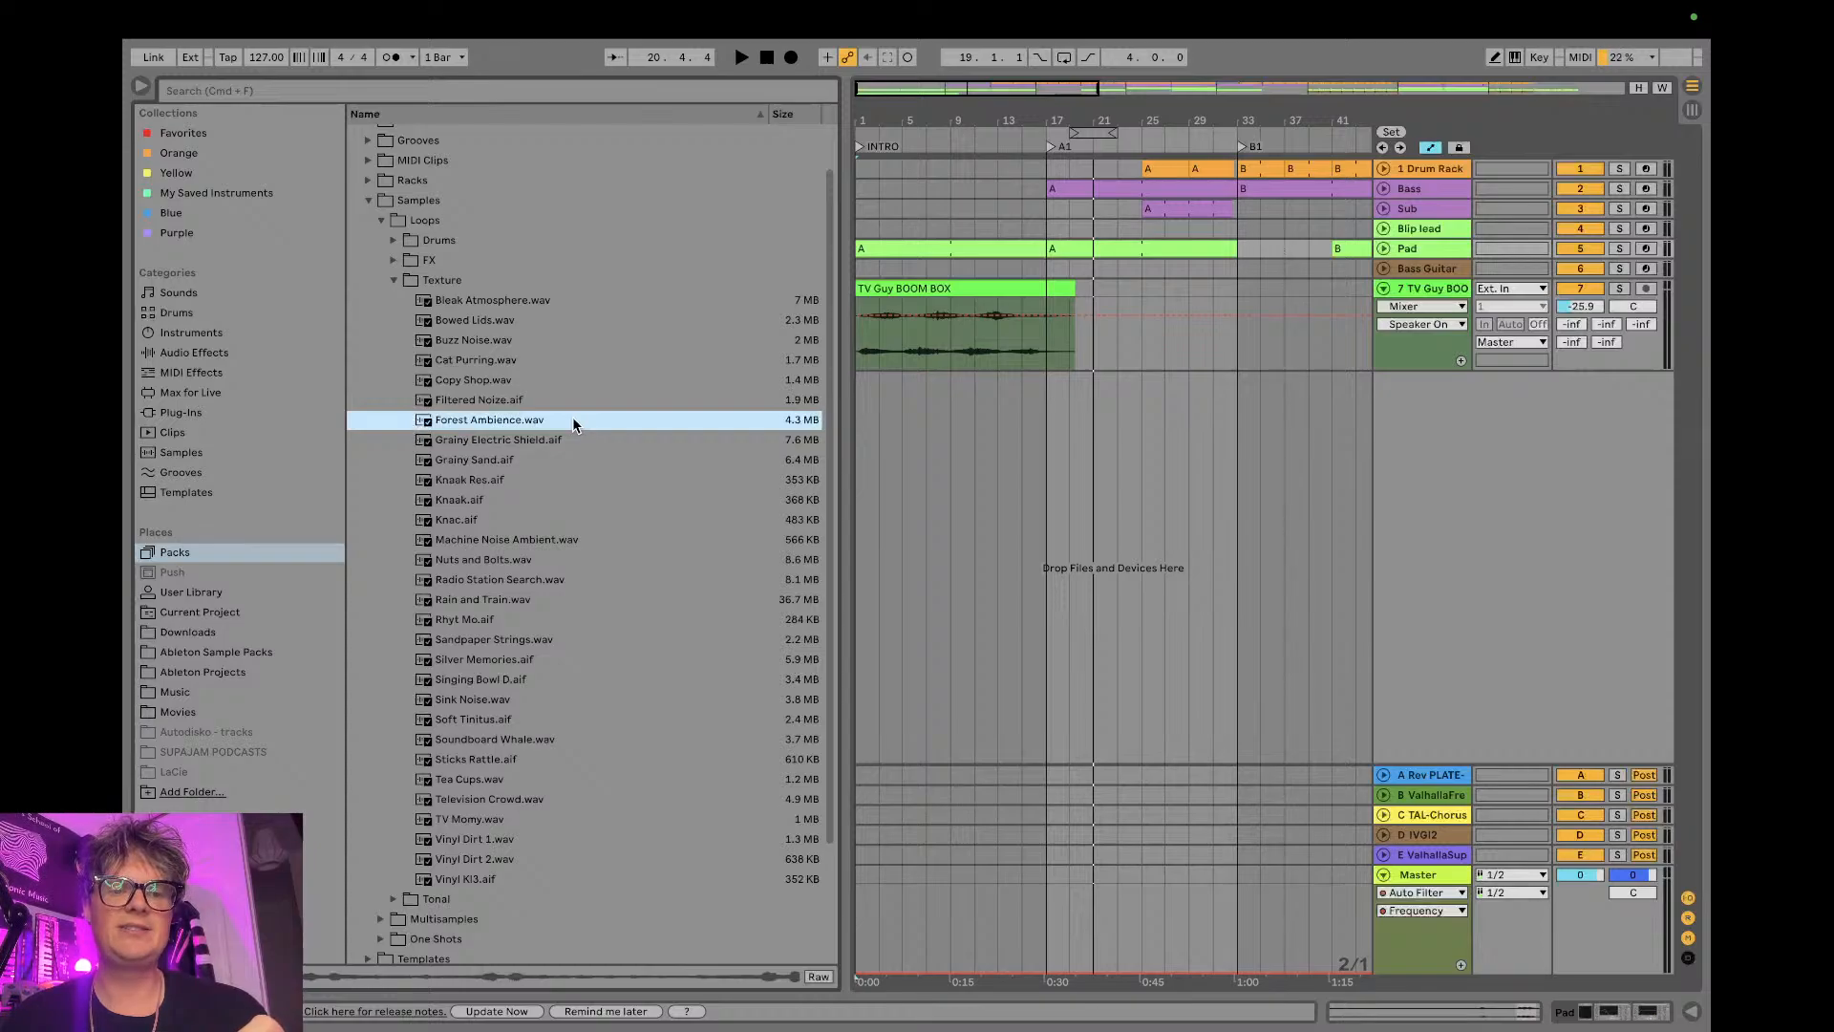
mouse_move(573, 419)
left_mouse_down()
mouse_move(557, 421)
mouse_move(974, 449)
mouse_move(633, 423)
mouse_move(520, 608)
mouse_move(897, 478)
mouse_move(860, 471)
left_mouse_up()
left_click(524, 600)
left_click_drag(1055, 120, 929, 120)
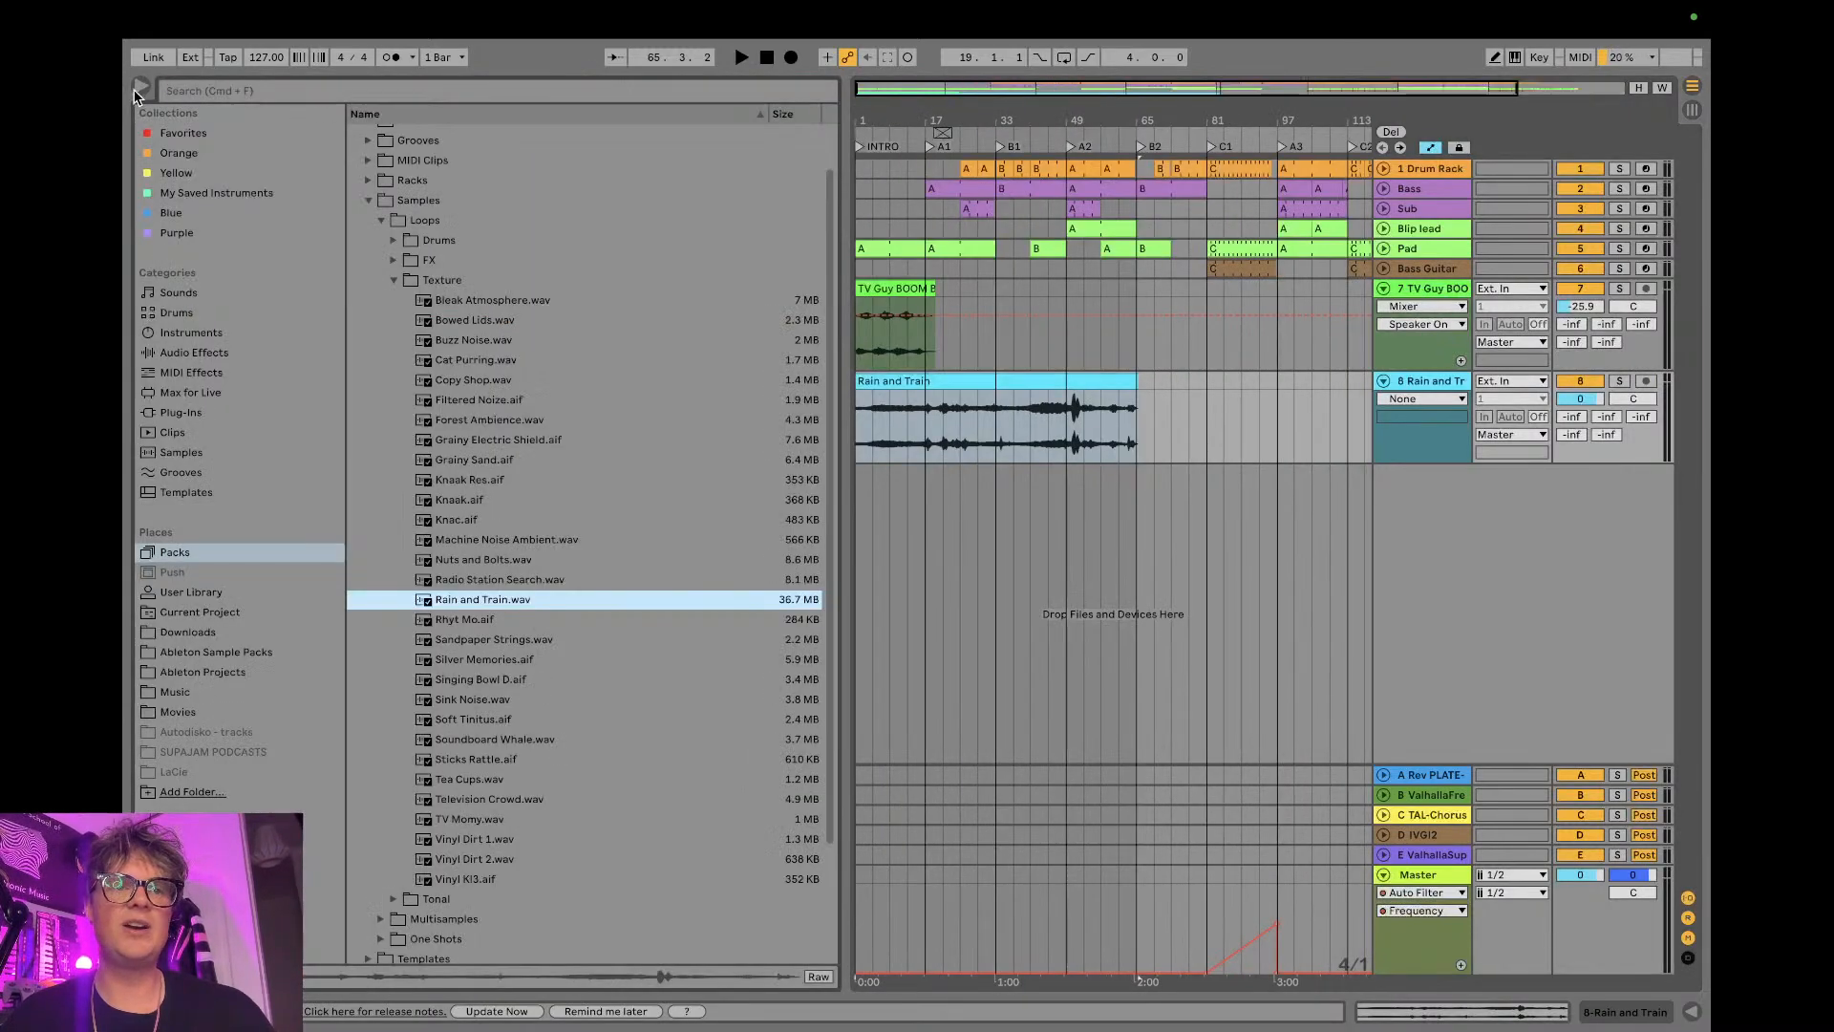
- Hide the browser and audition the arrangement with the Rain and Train clip from bar 33
left_click(135, 87)
left_click(287, 418)
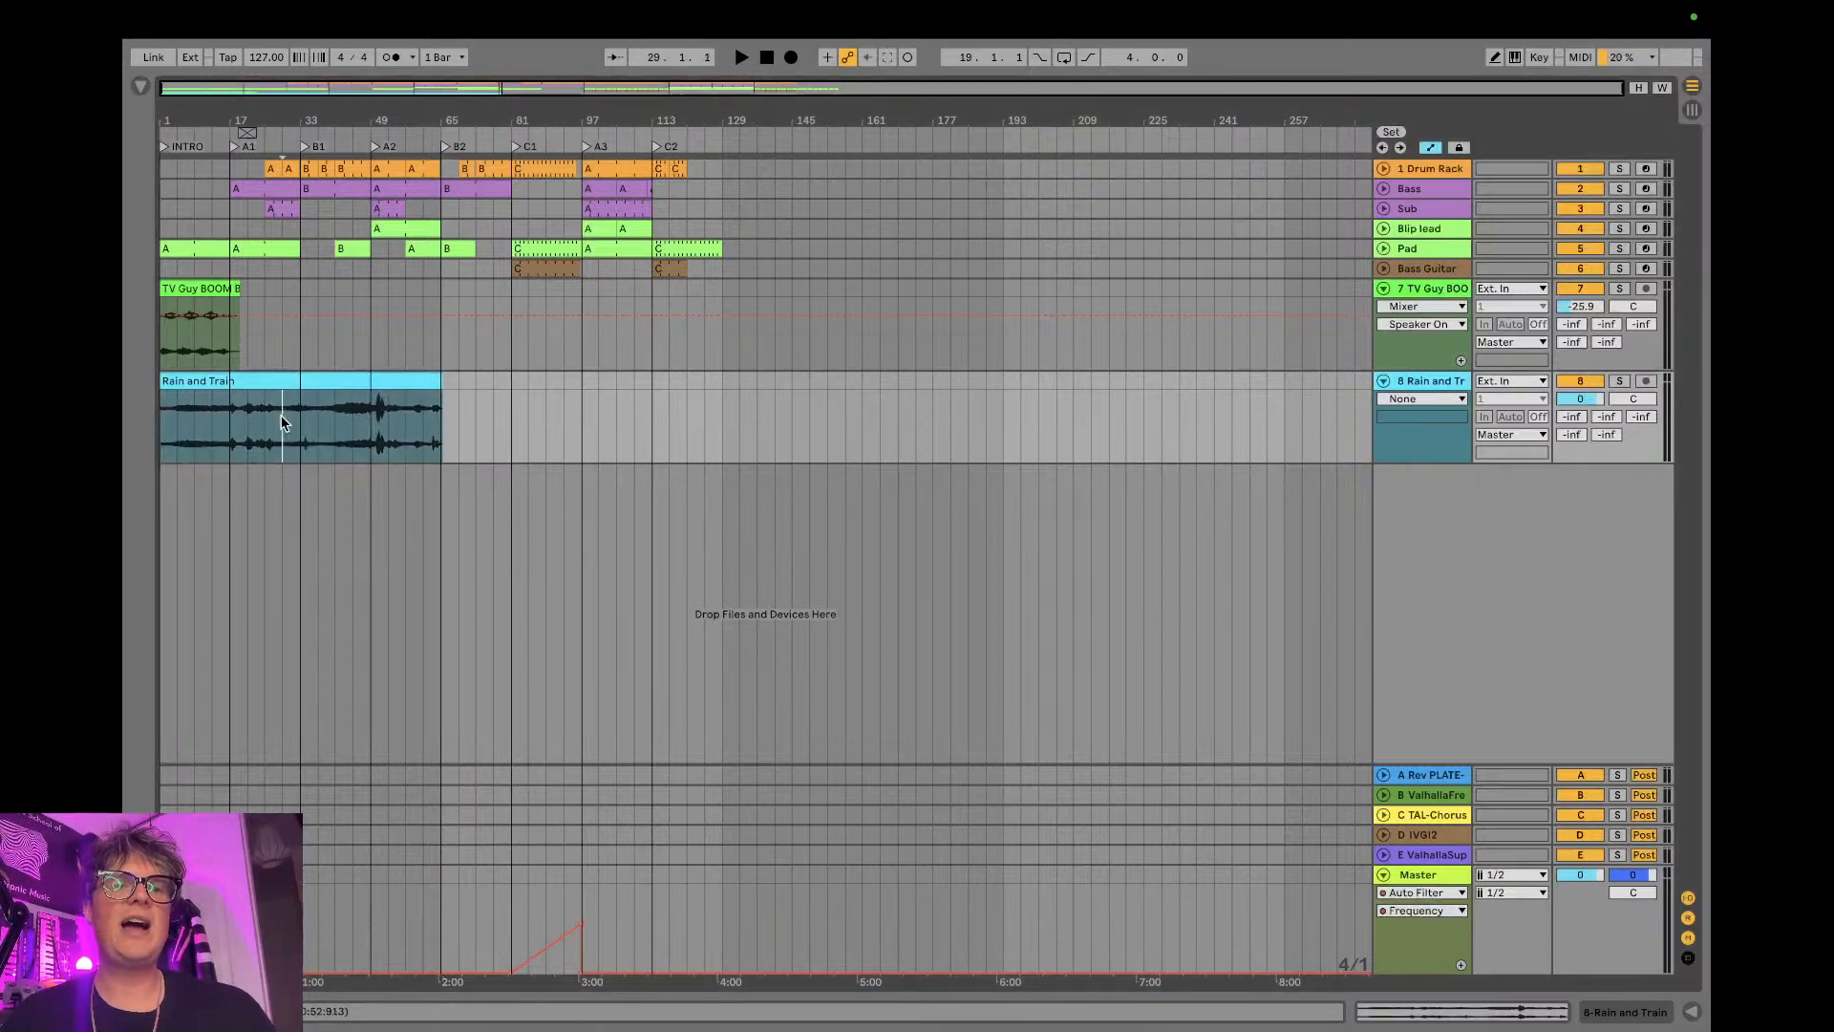
left_click(302, 432)
key("space")
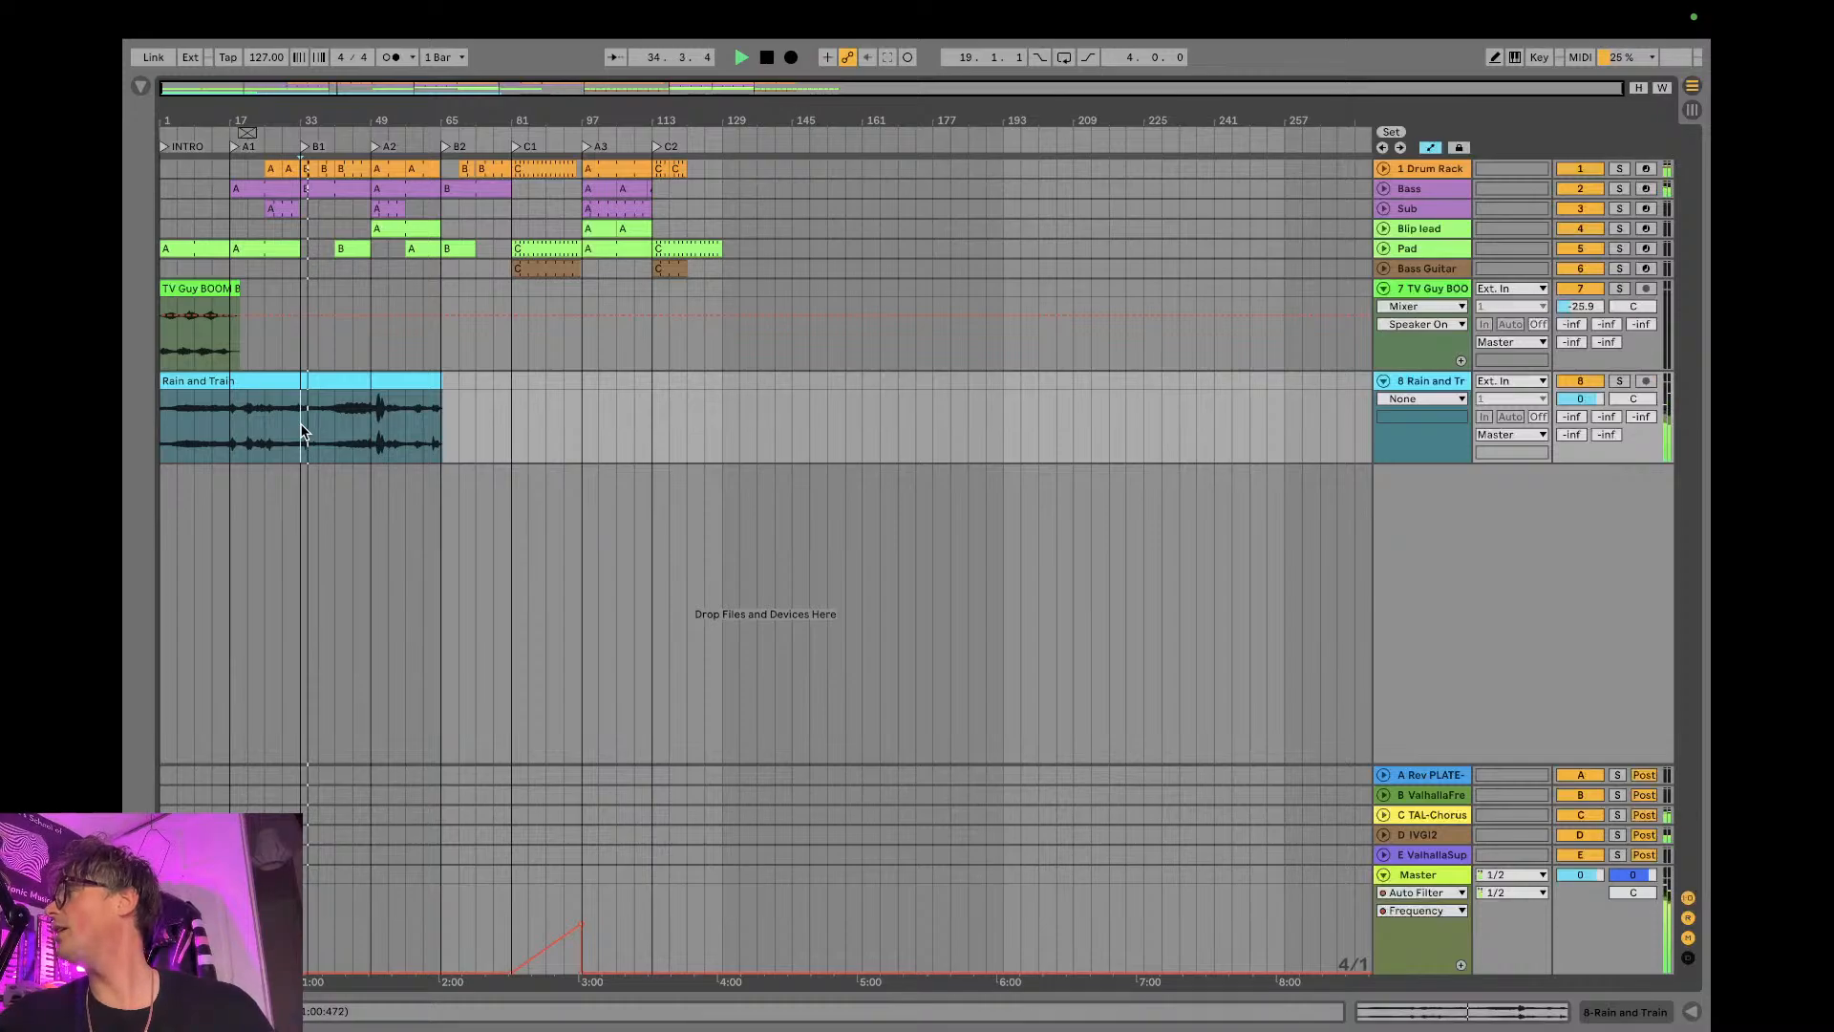
key("space")
- Lower the Rain and Train track's volume to -25.4 dB during playback in the mixer and return to the Arrangement View
key("Tab")
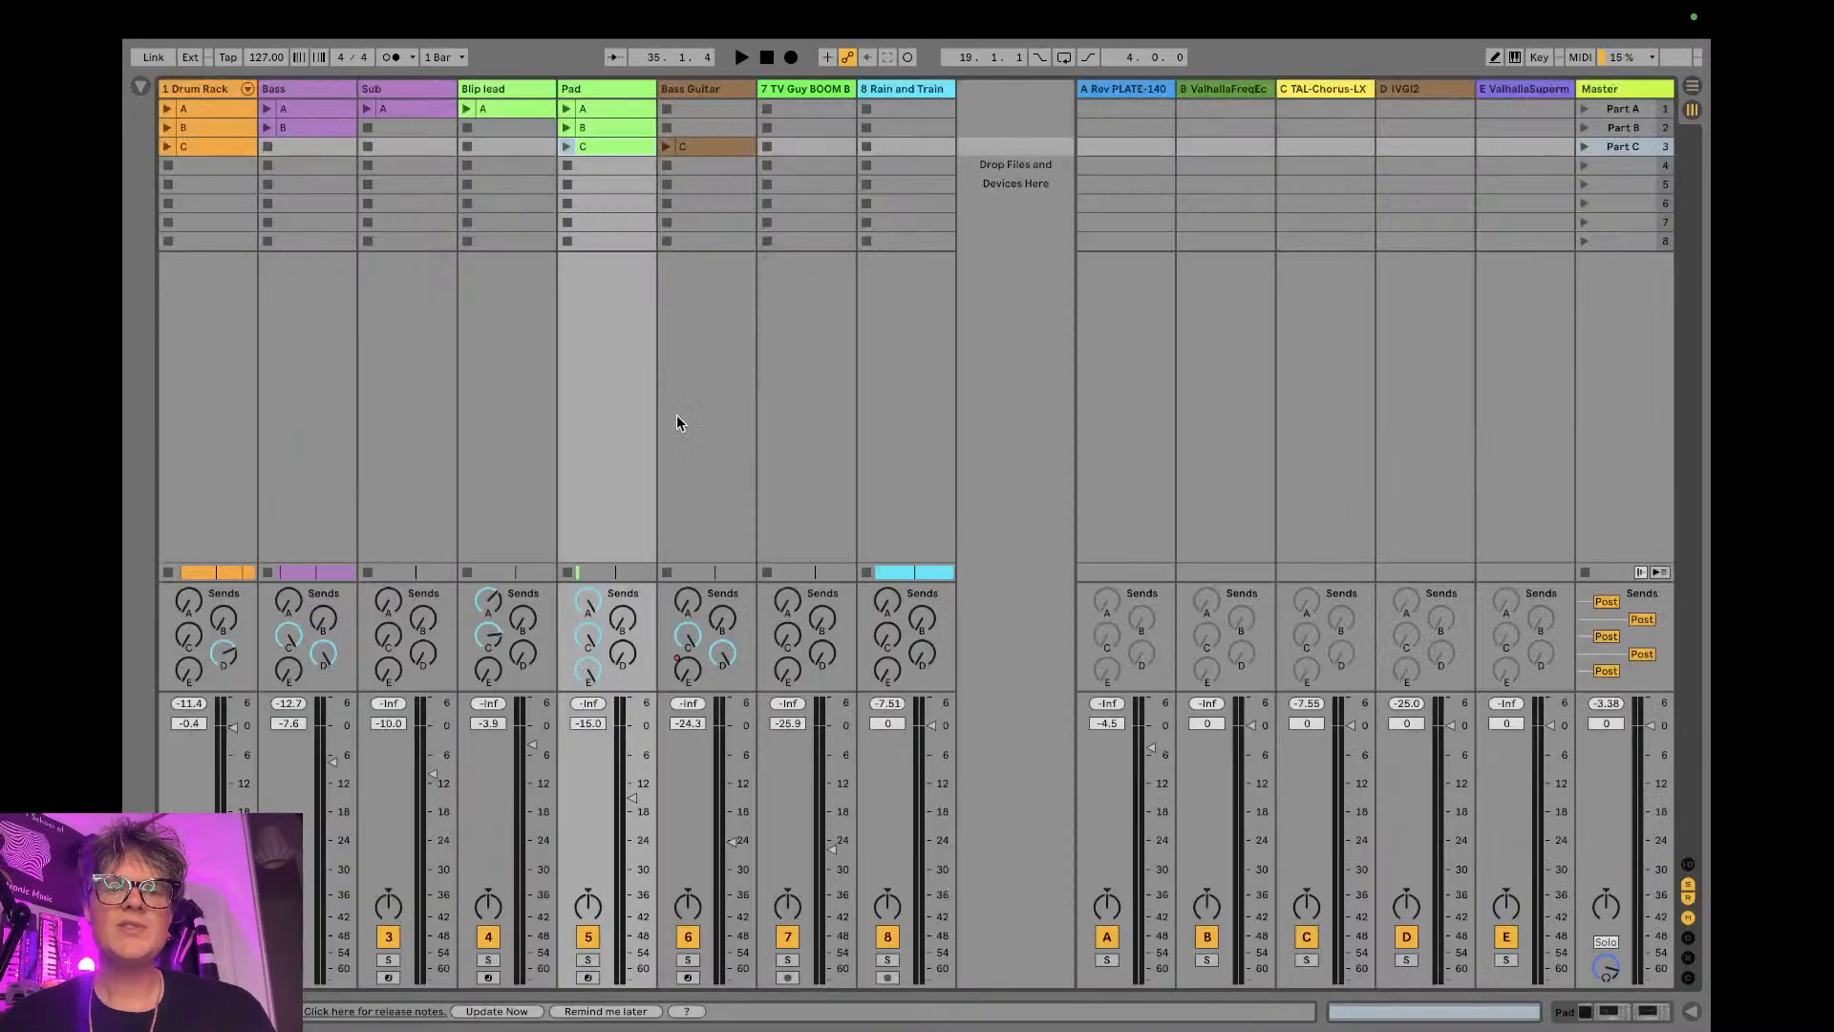
key("space")
left_click_drag(928, 980, 932, 870)
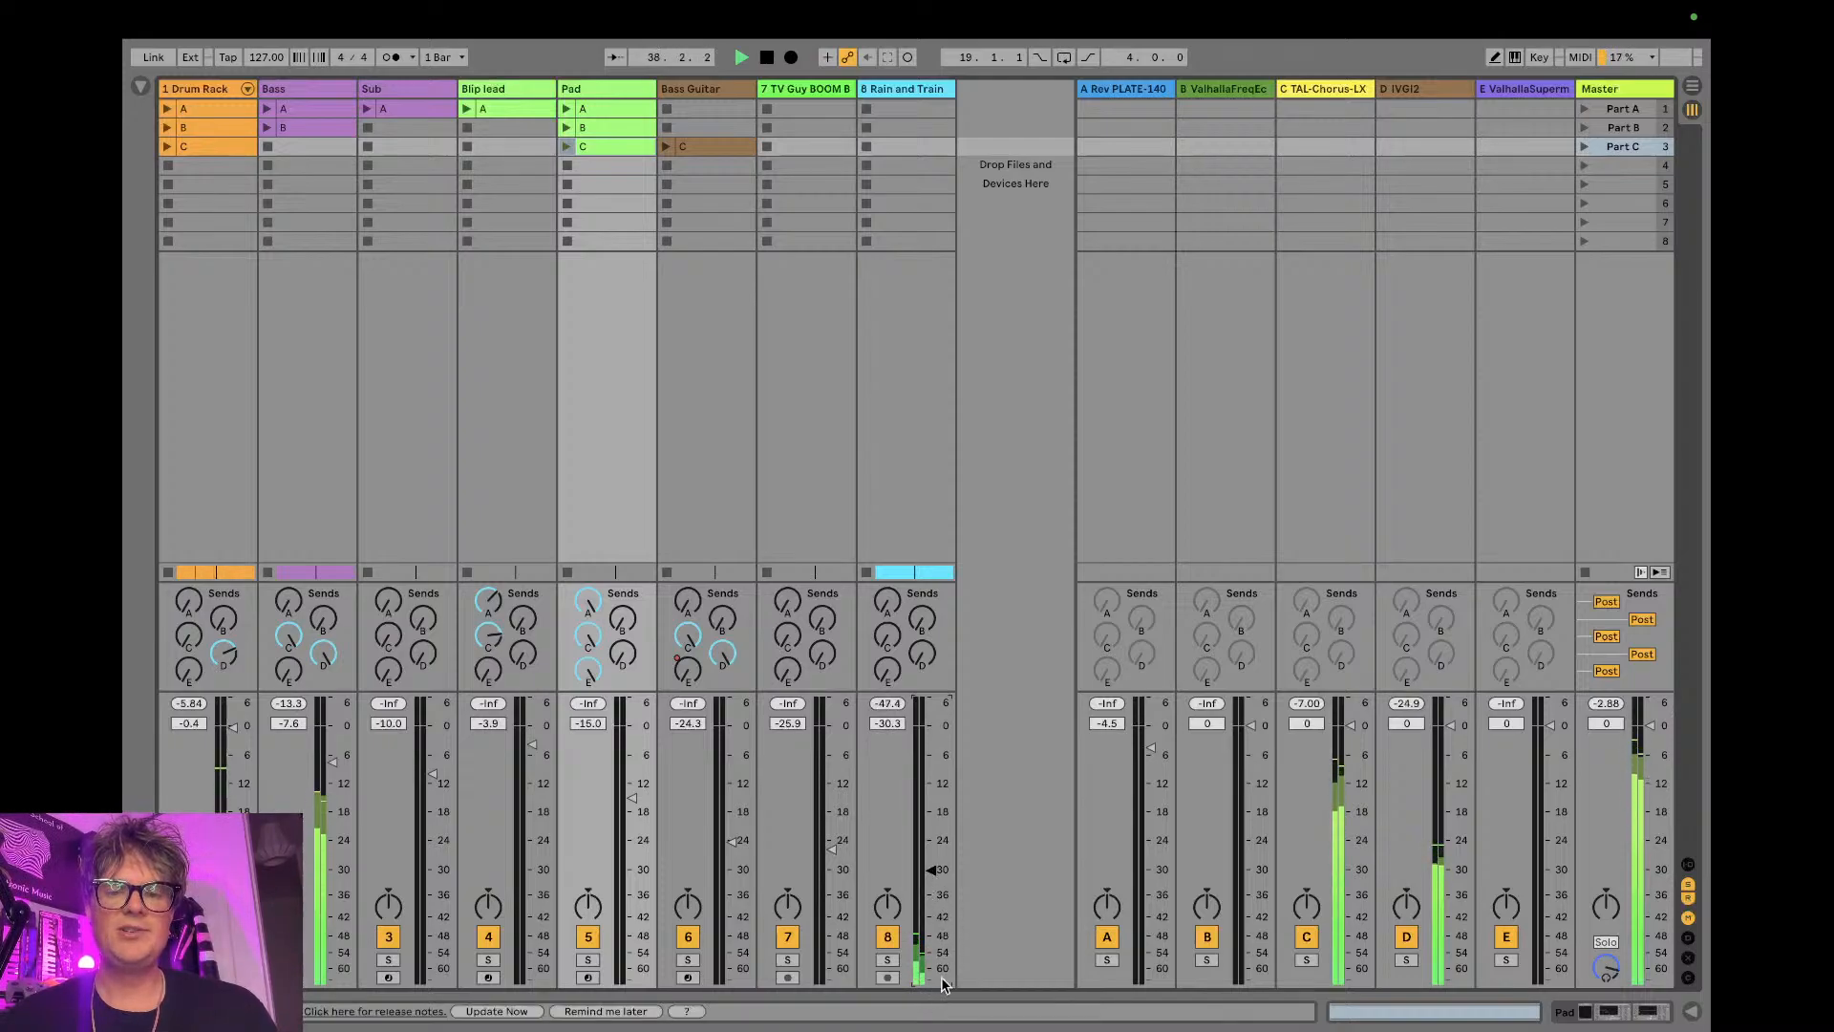
left_click_drag(938, 860, 938, 853)
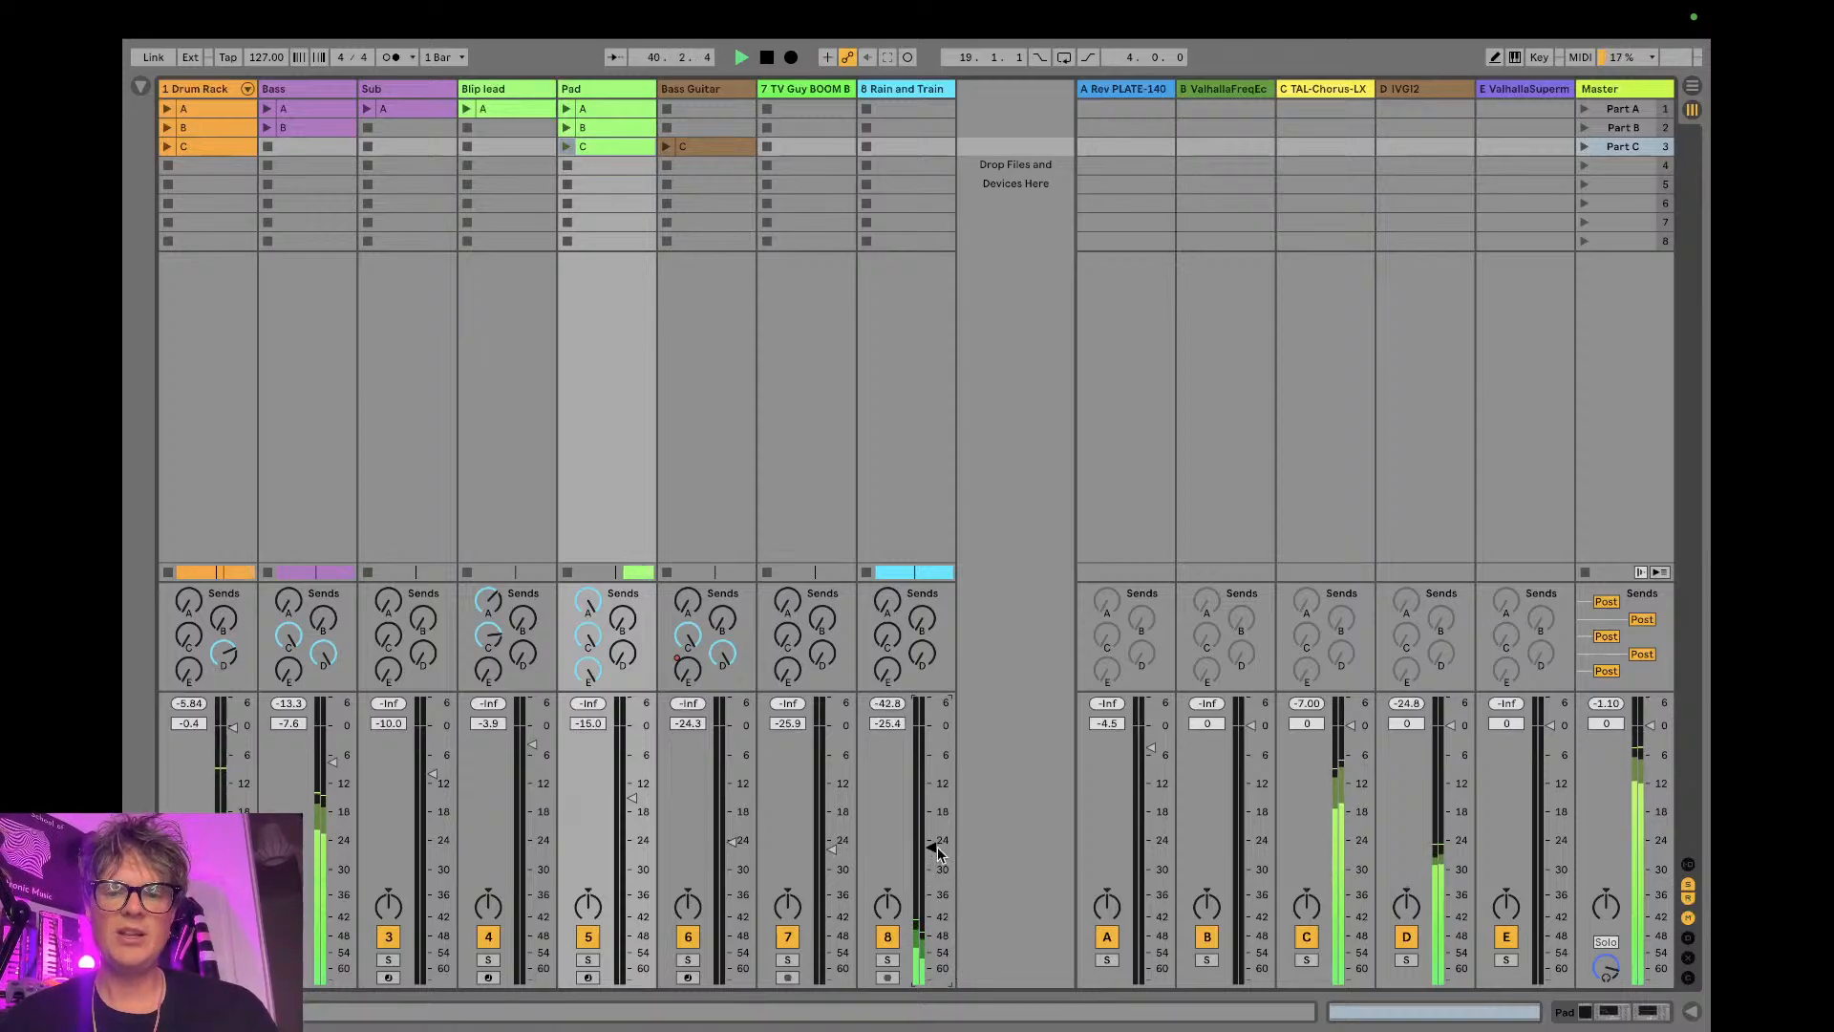
key("Tab")
key("space")
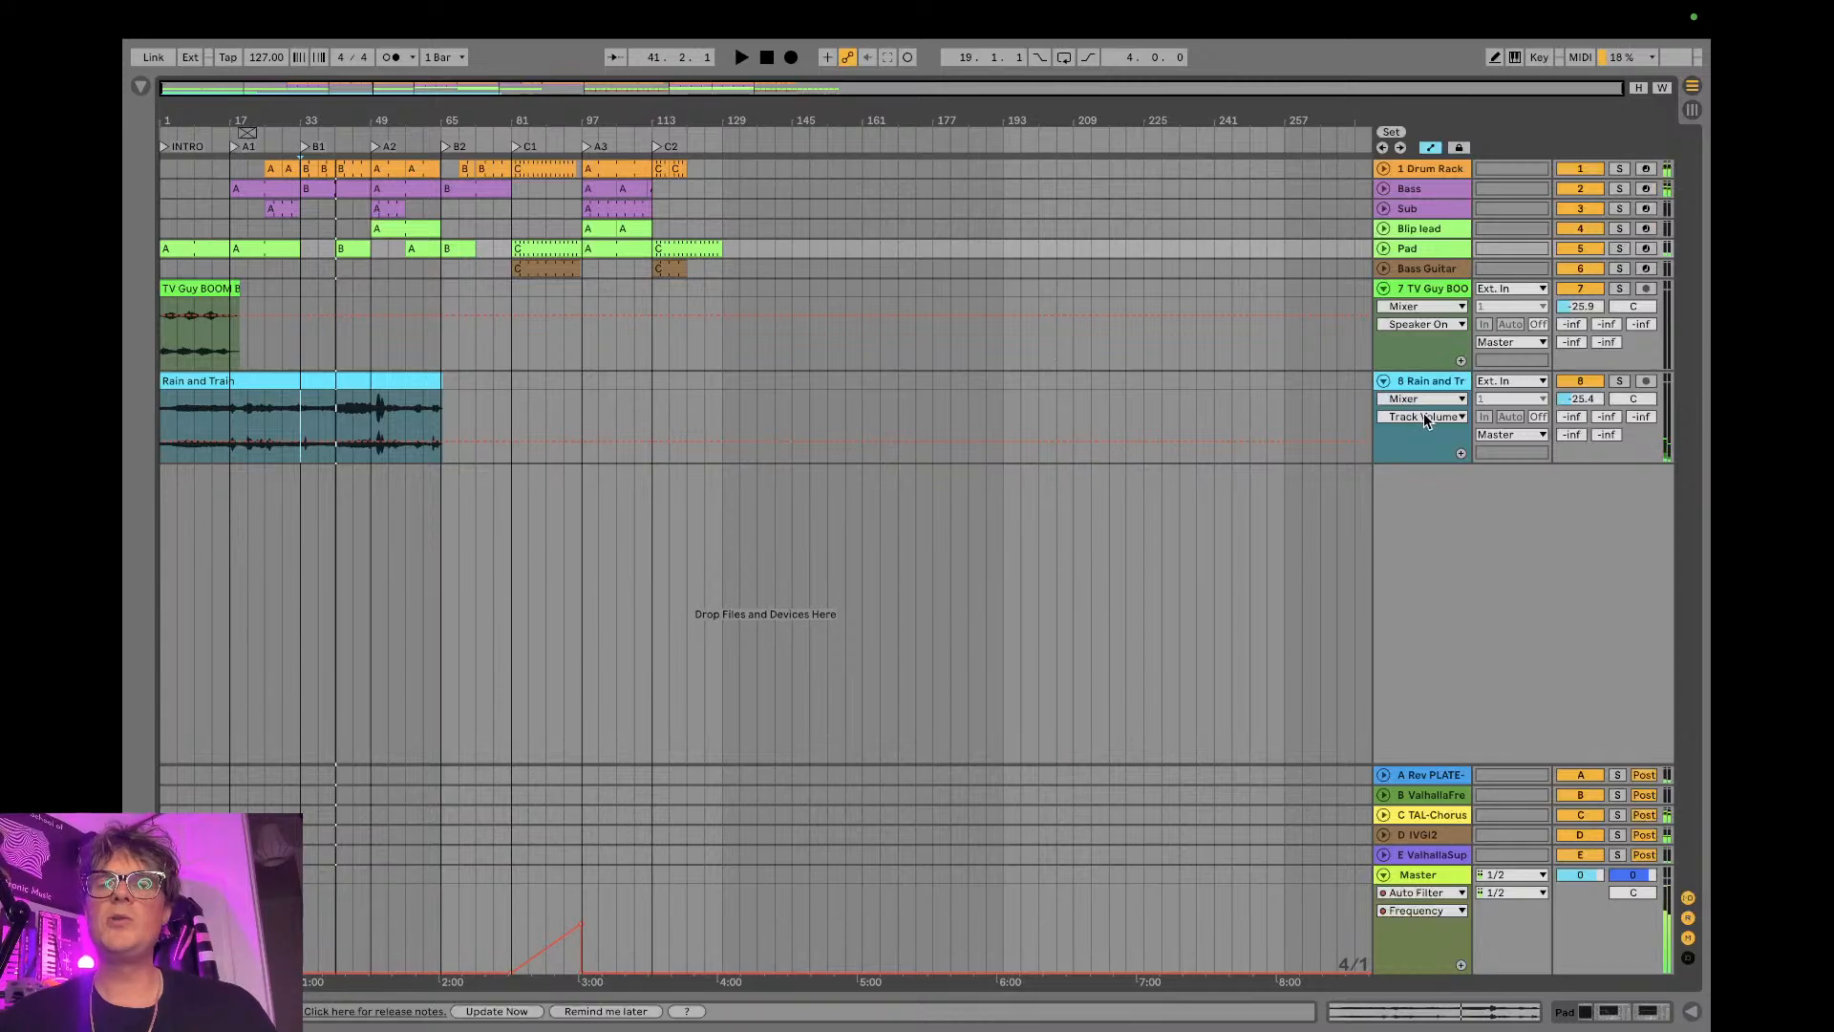
- Show the Rain and Train track's device chain and look through the Favorites collection in the browser
double_click(1433, 380)
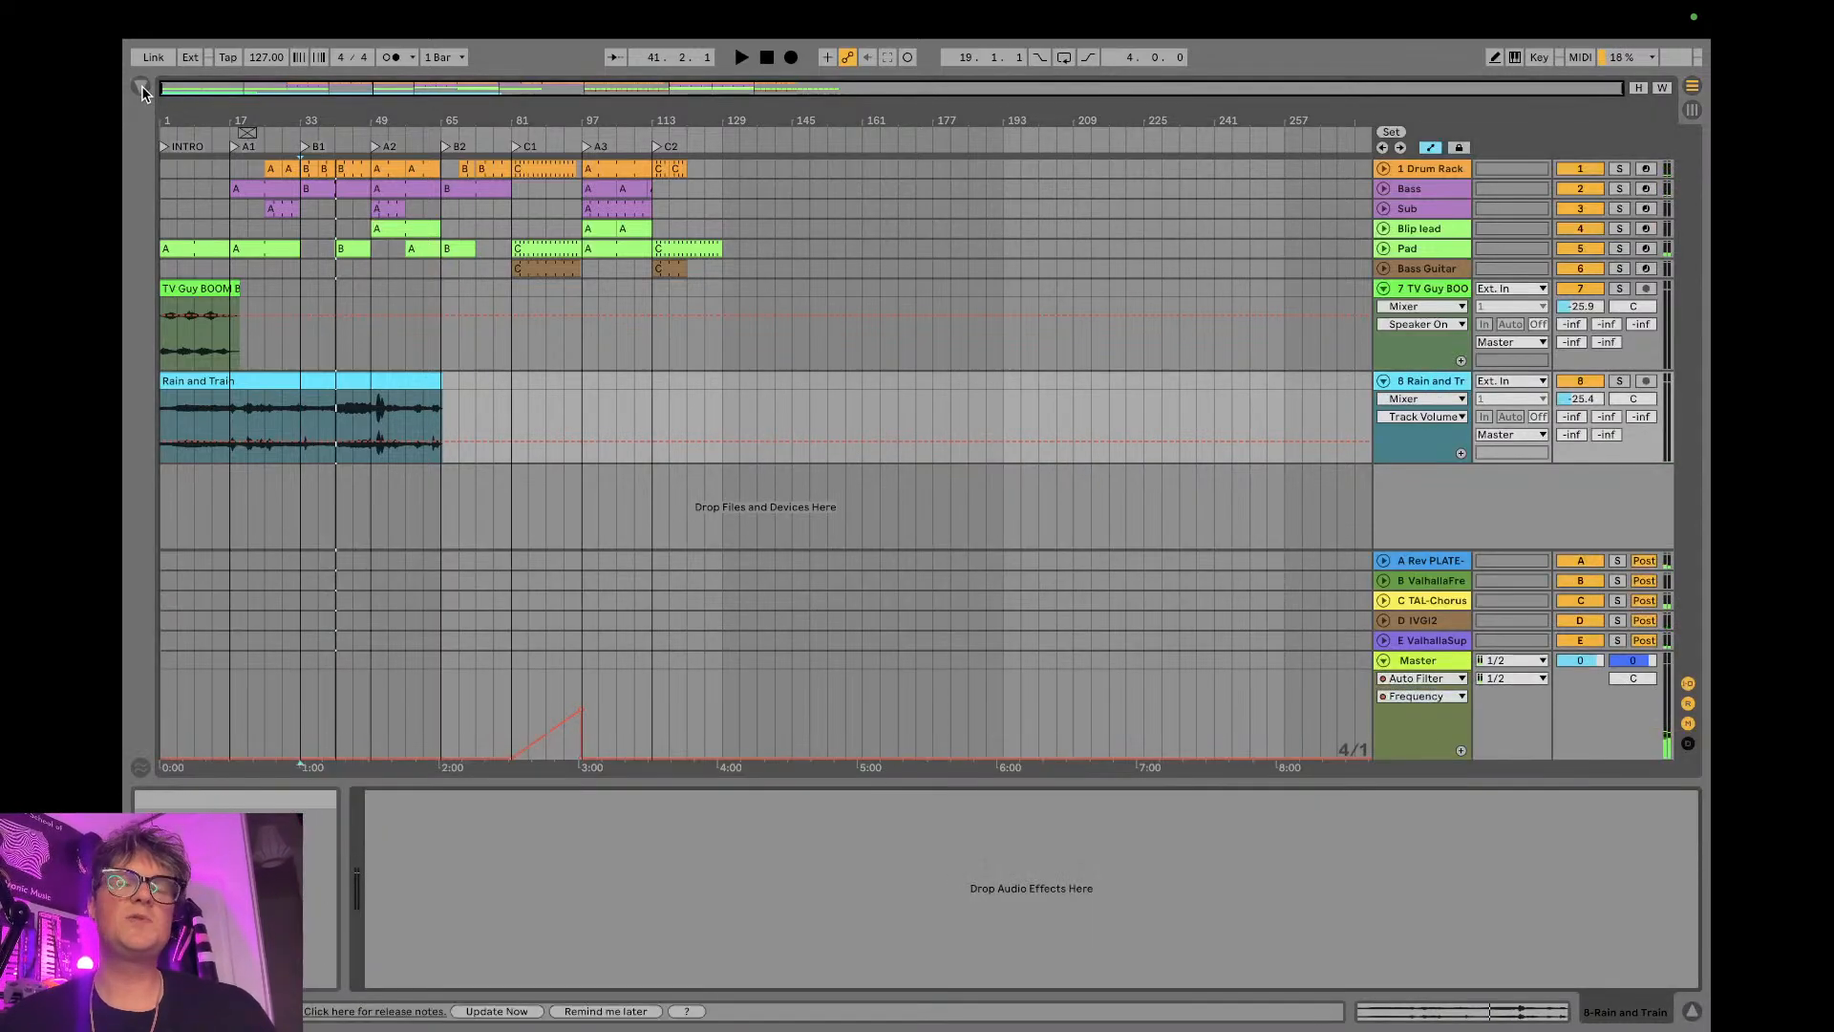
left_click(143, 90)
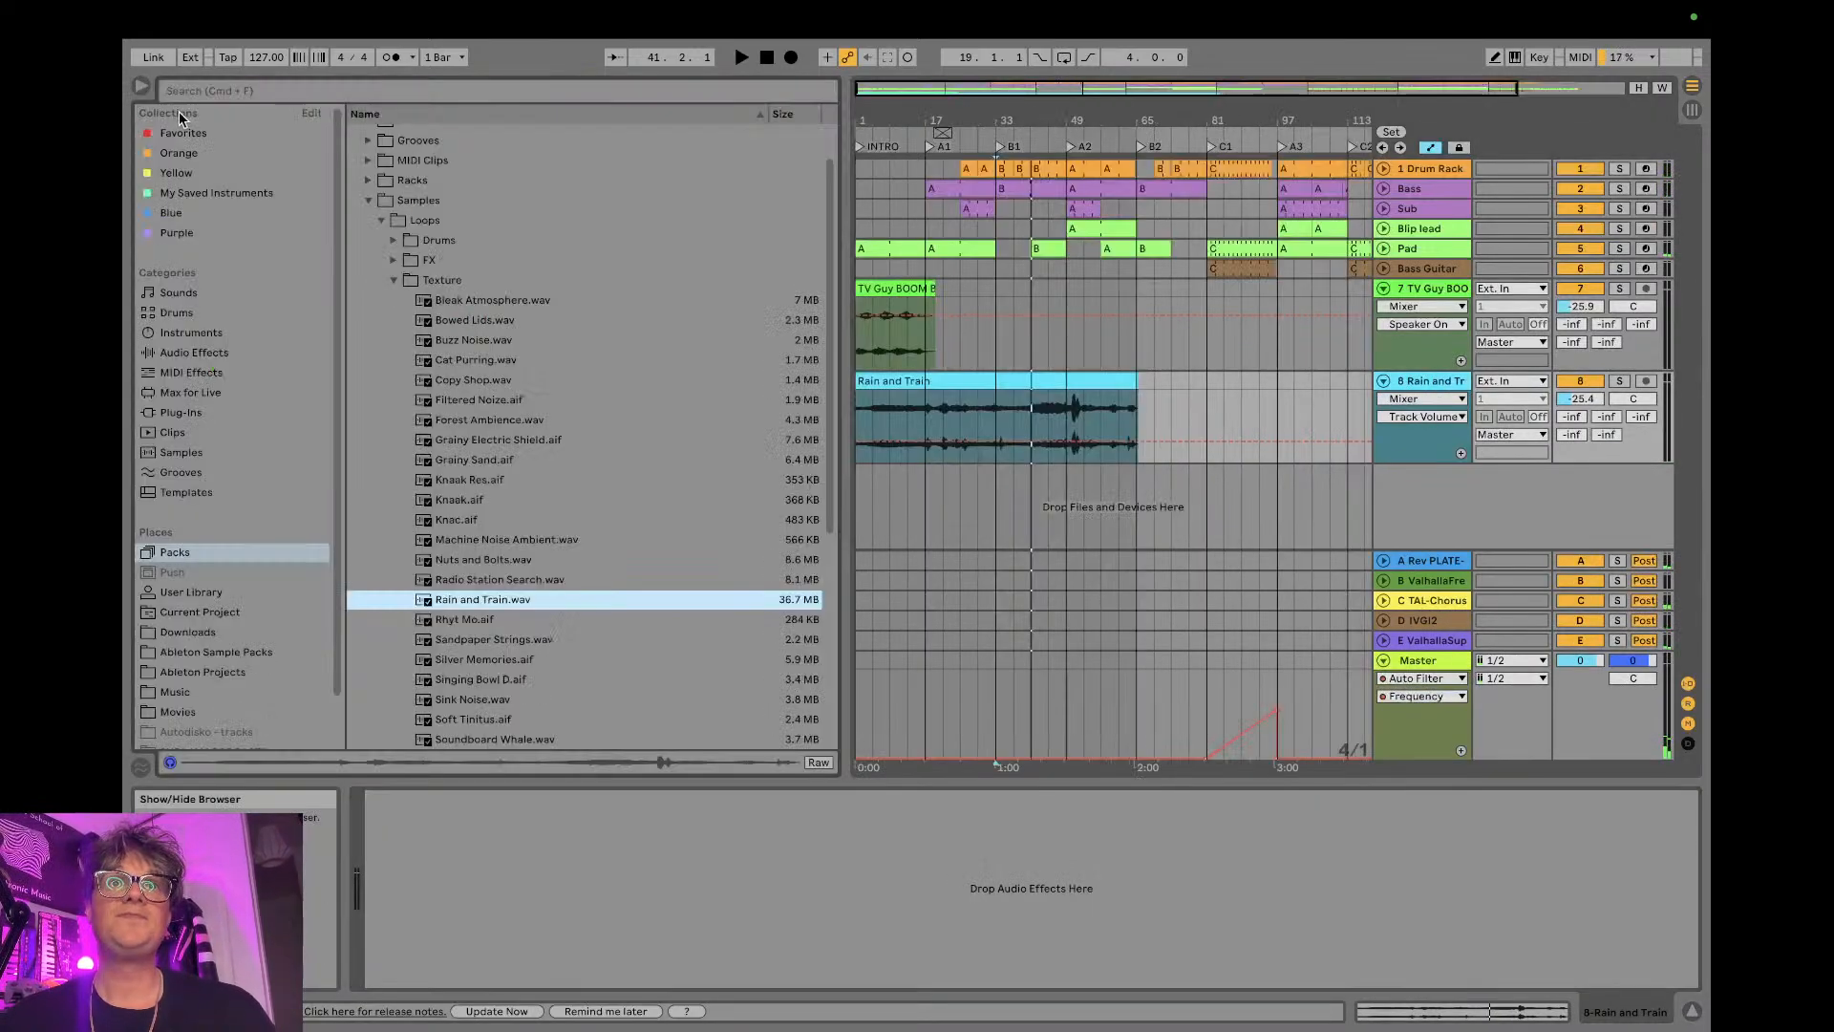
left_click(232, 139)
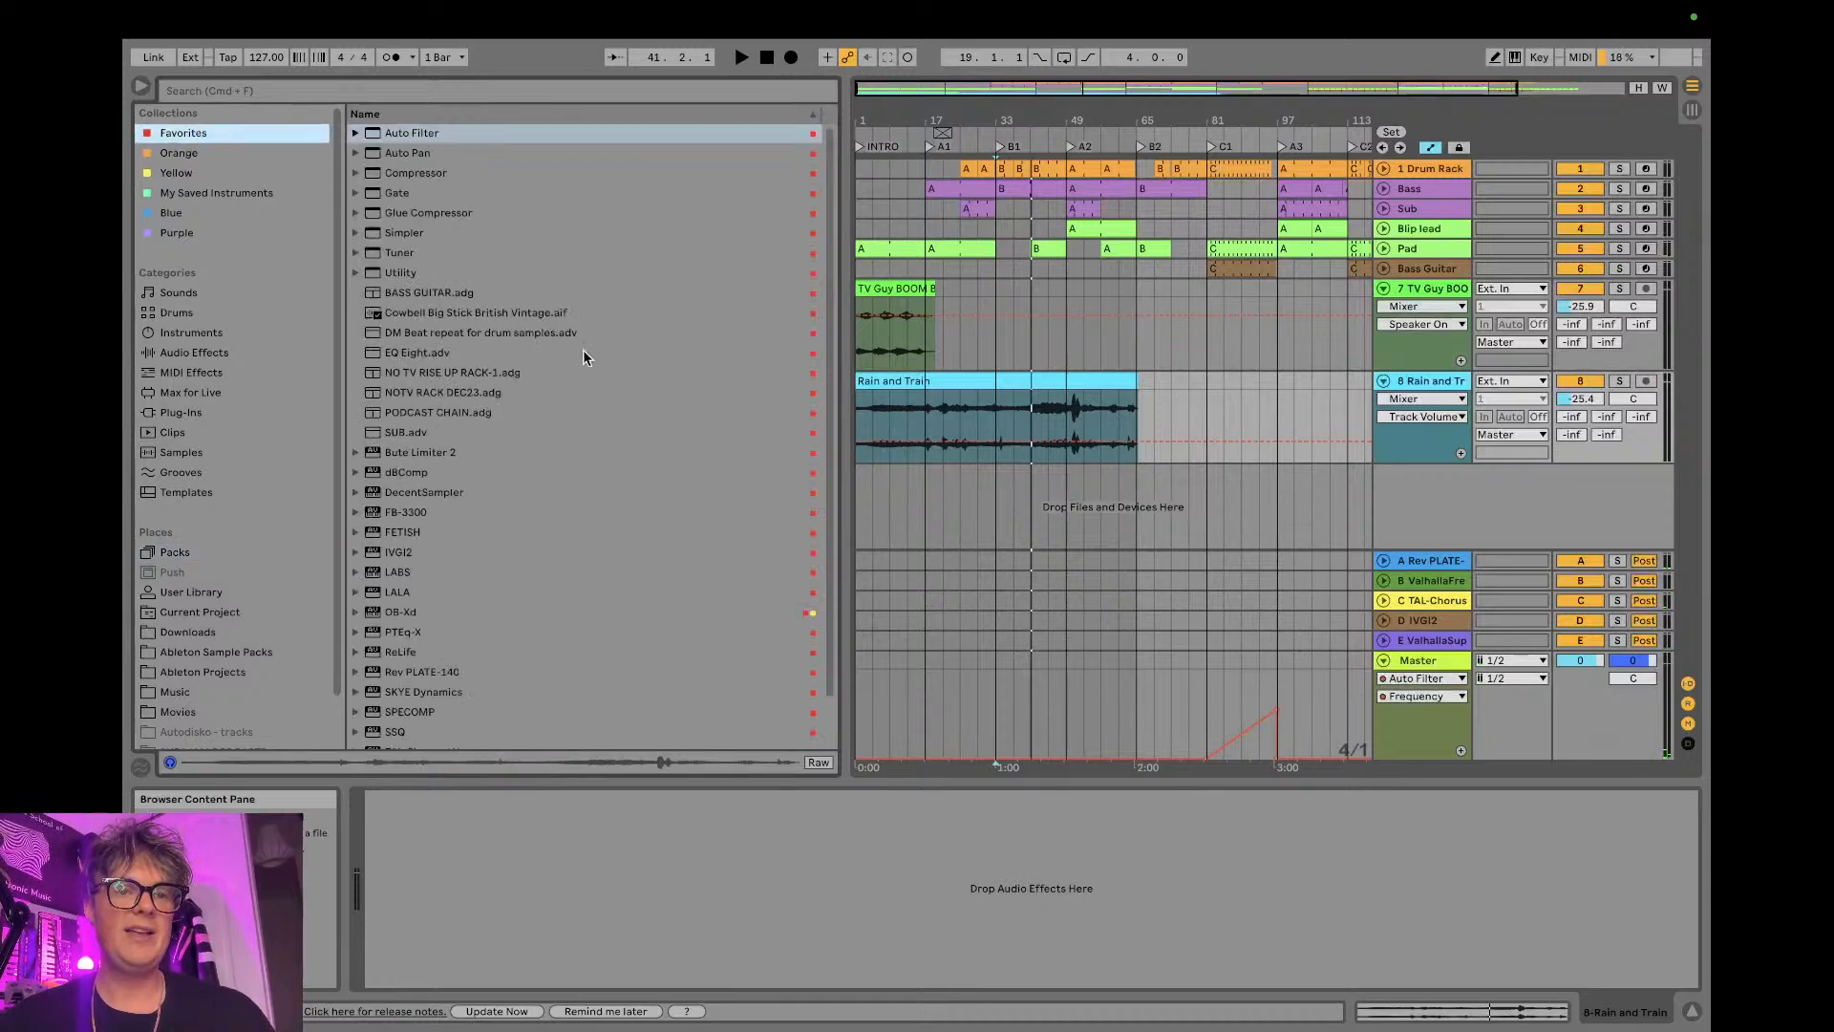
scroll(504, 334, "down", 1)
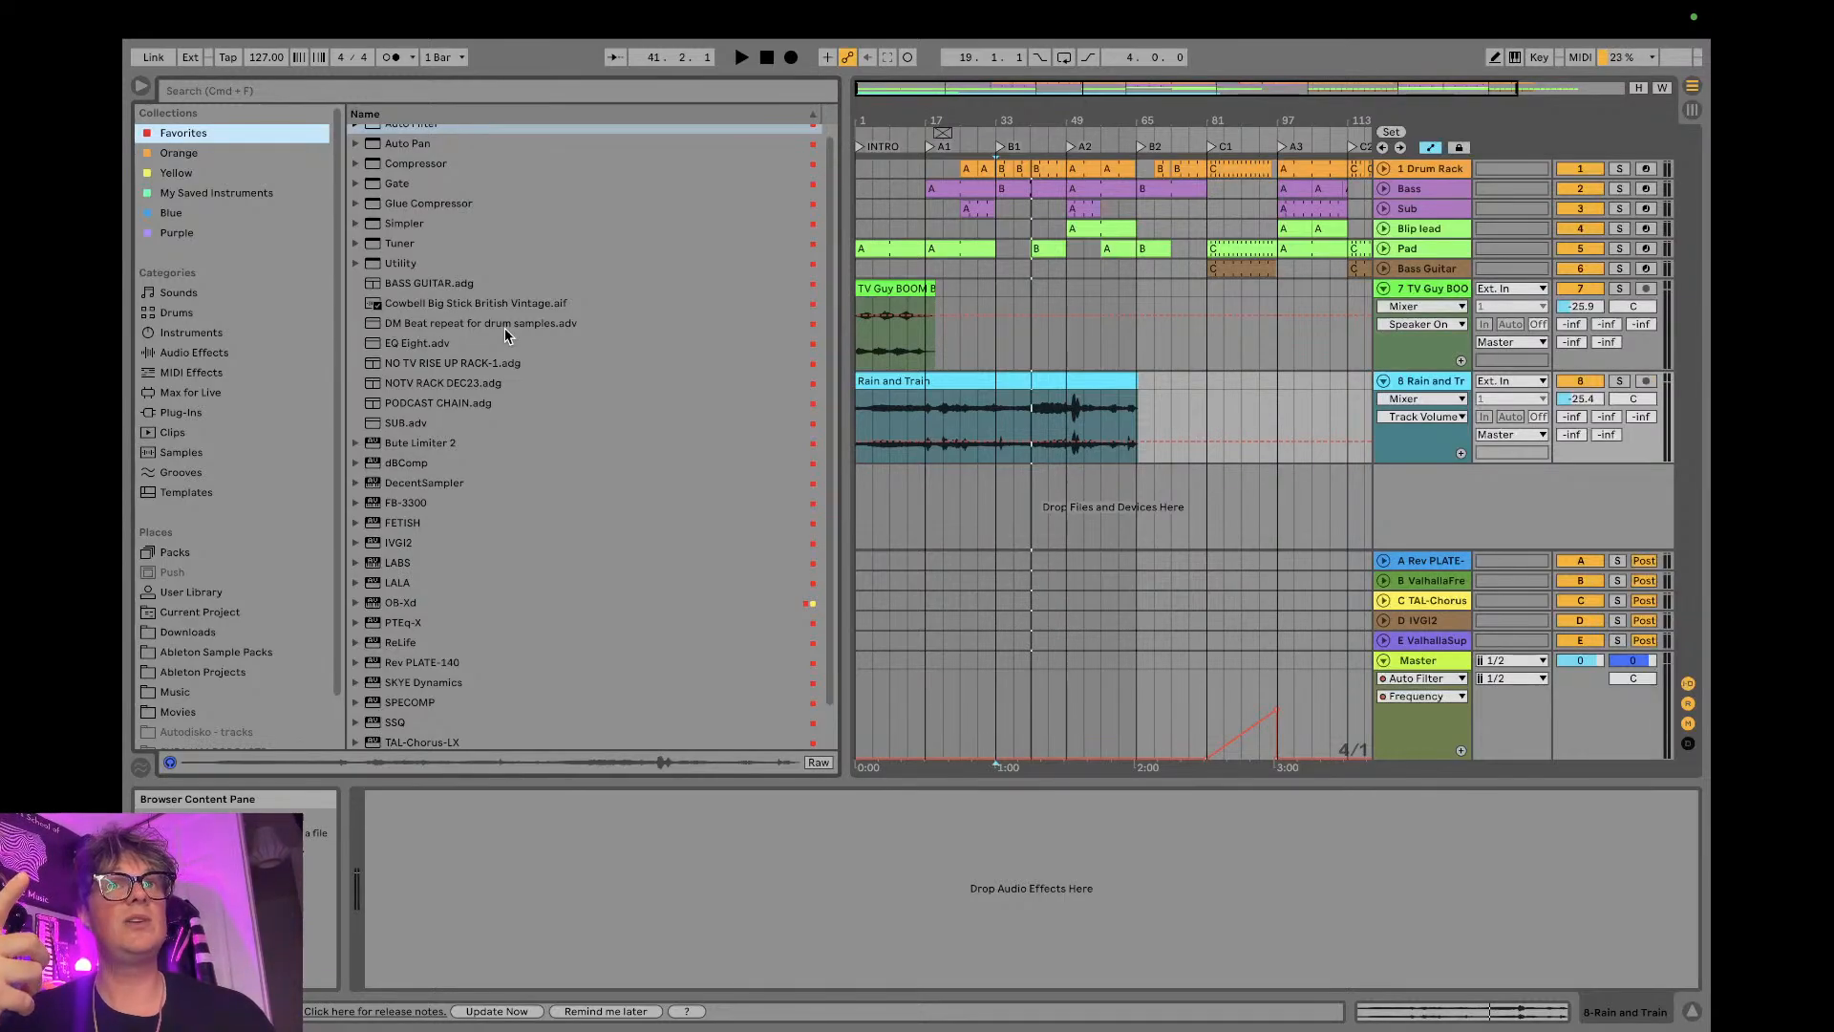
scroll(577, 306, "up", 1)
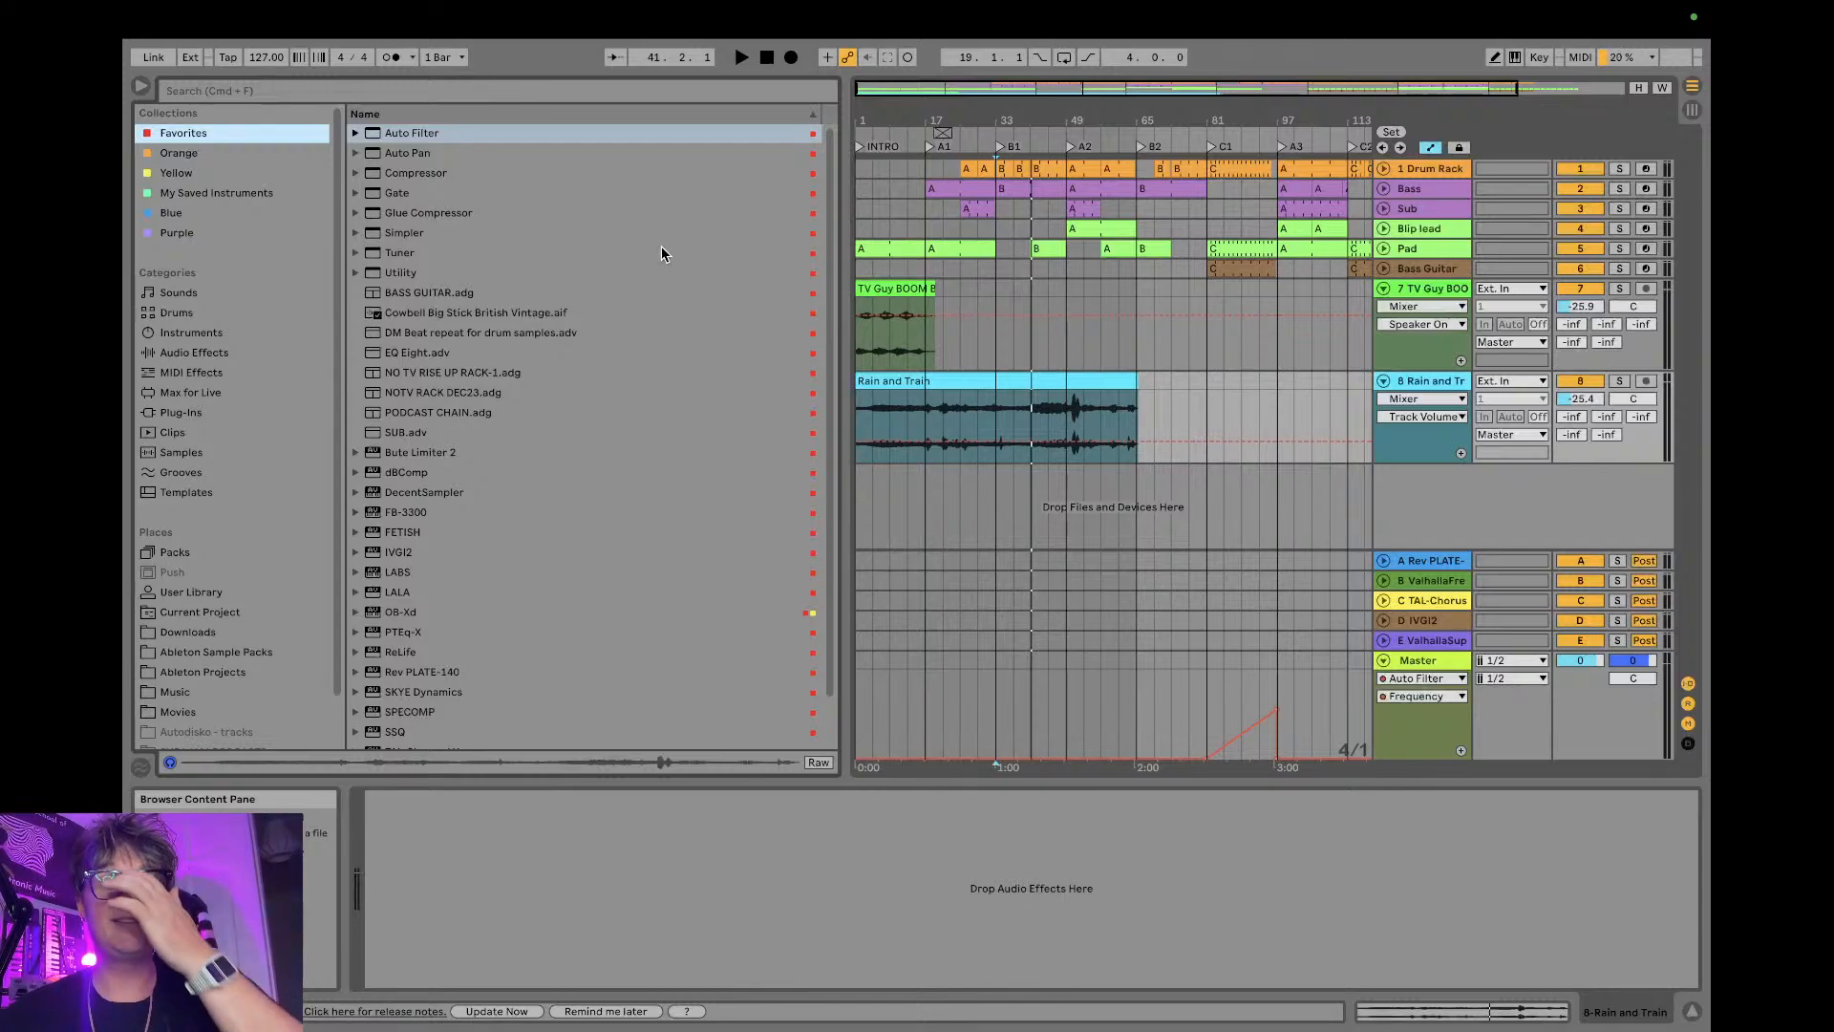
- Listen to the TV Guy BOOM BOX track soloed from bar 7, and take it out of solo
left_click(1620, 289)
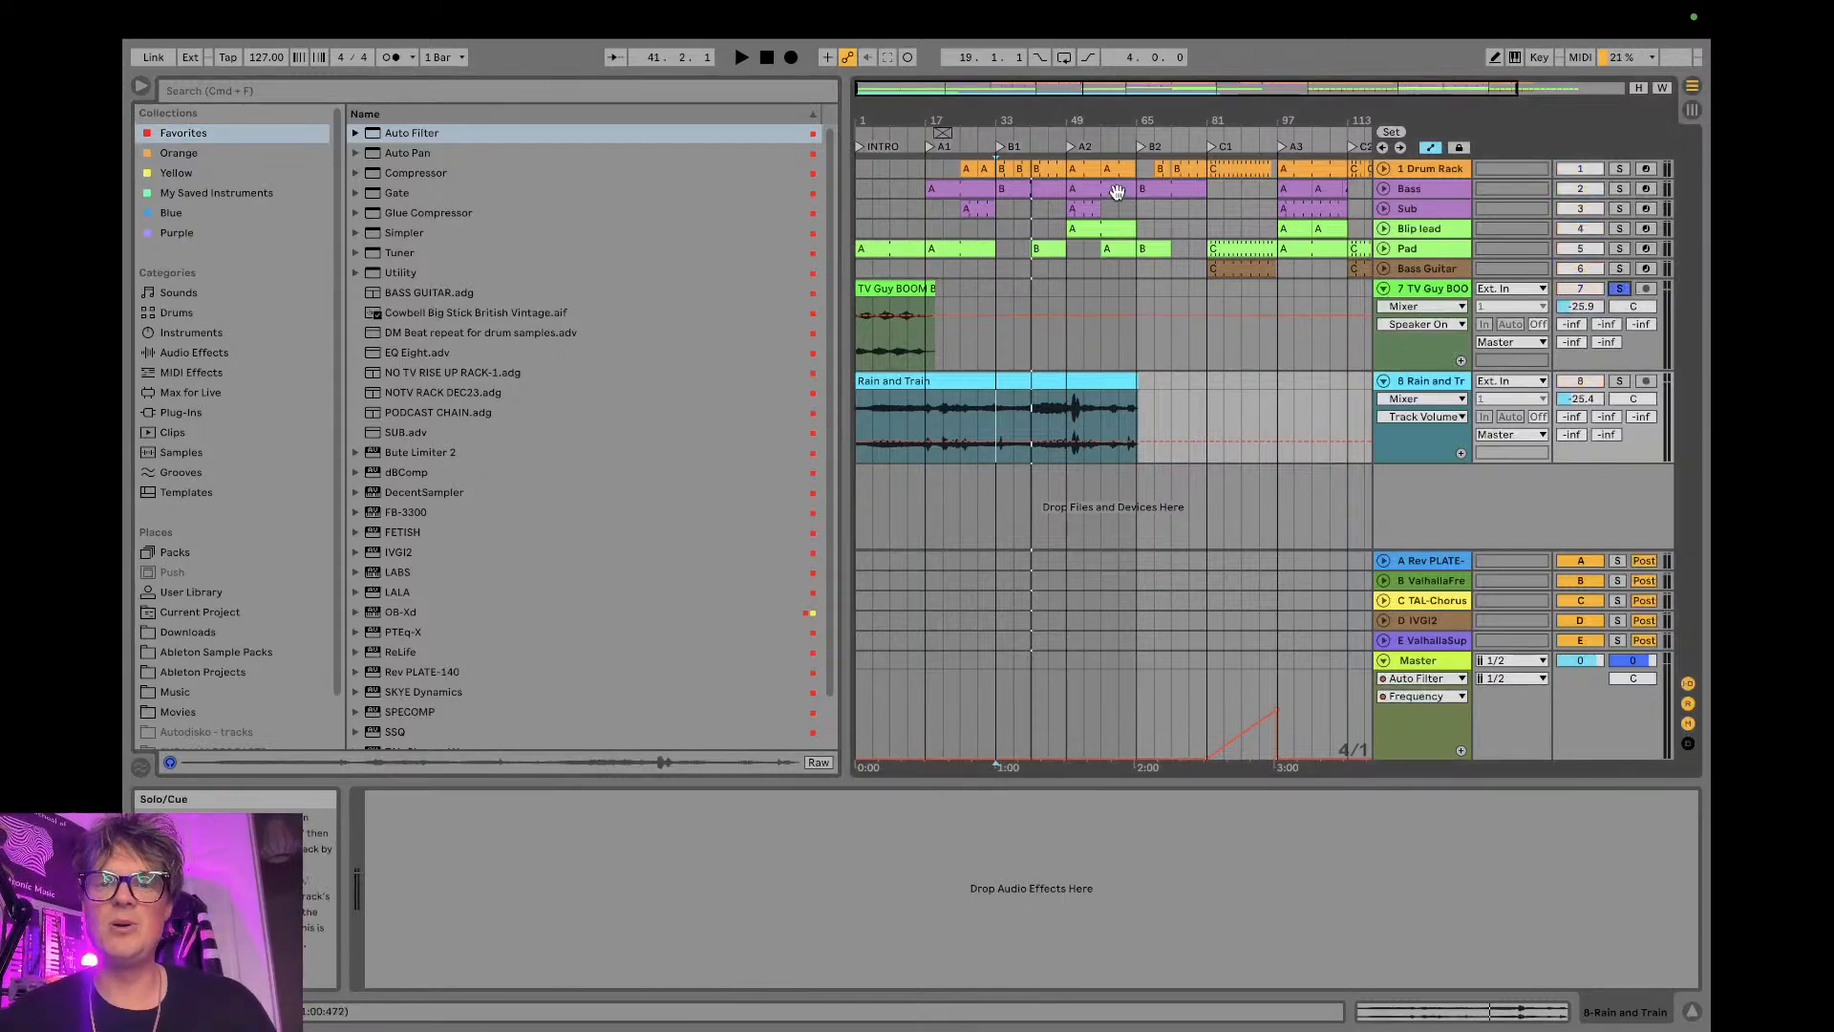
left_click_drag(900, 88, 900, 103)
left_click(898, 330)
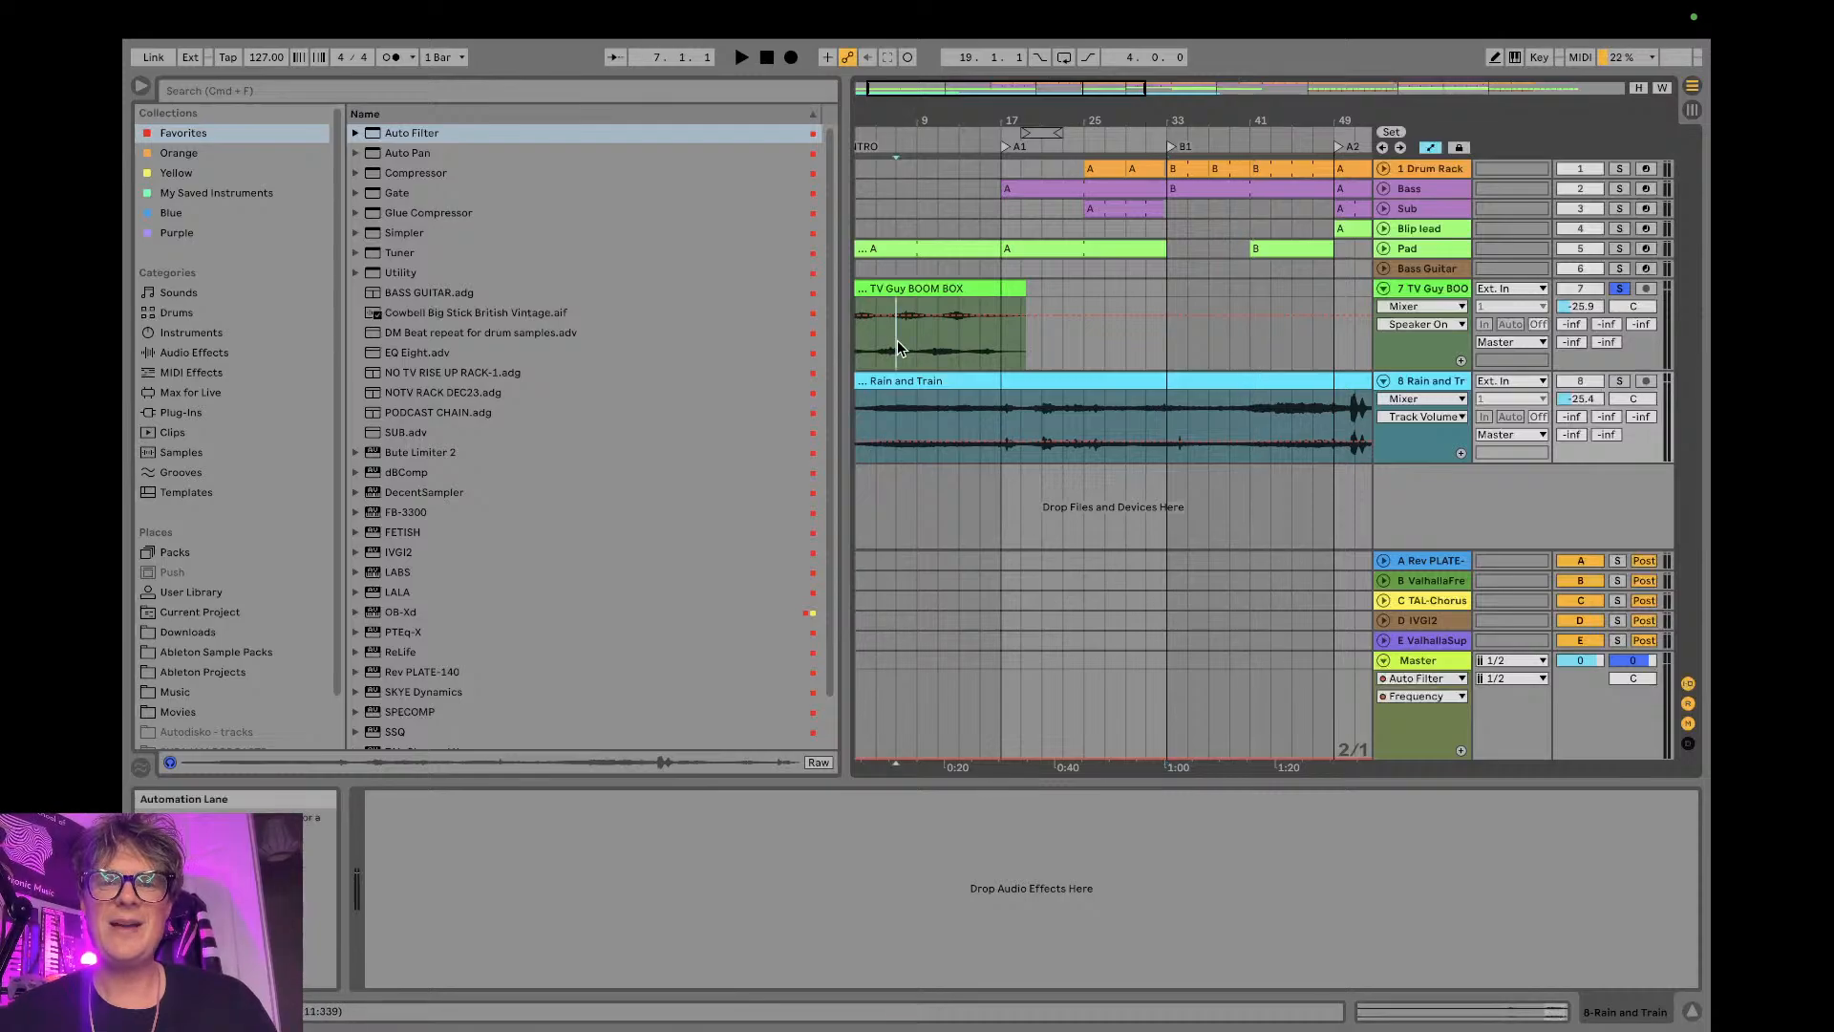
key("space")
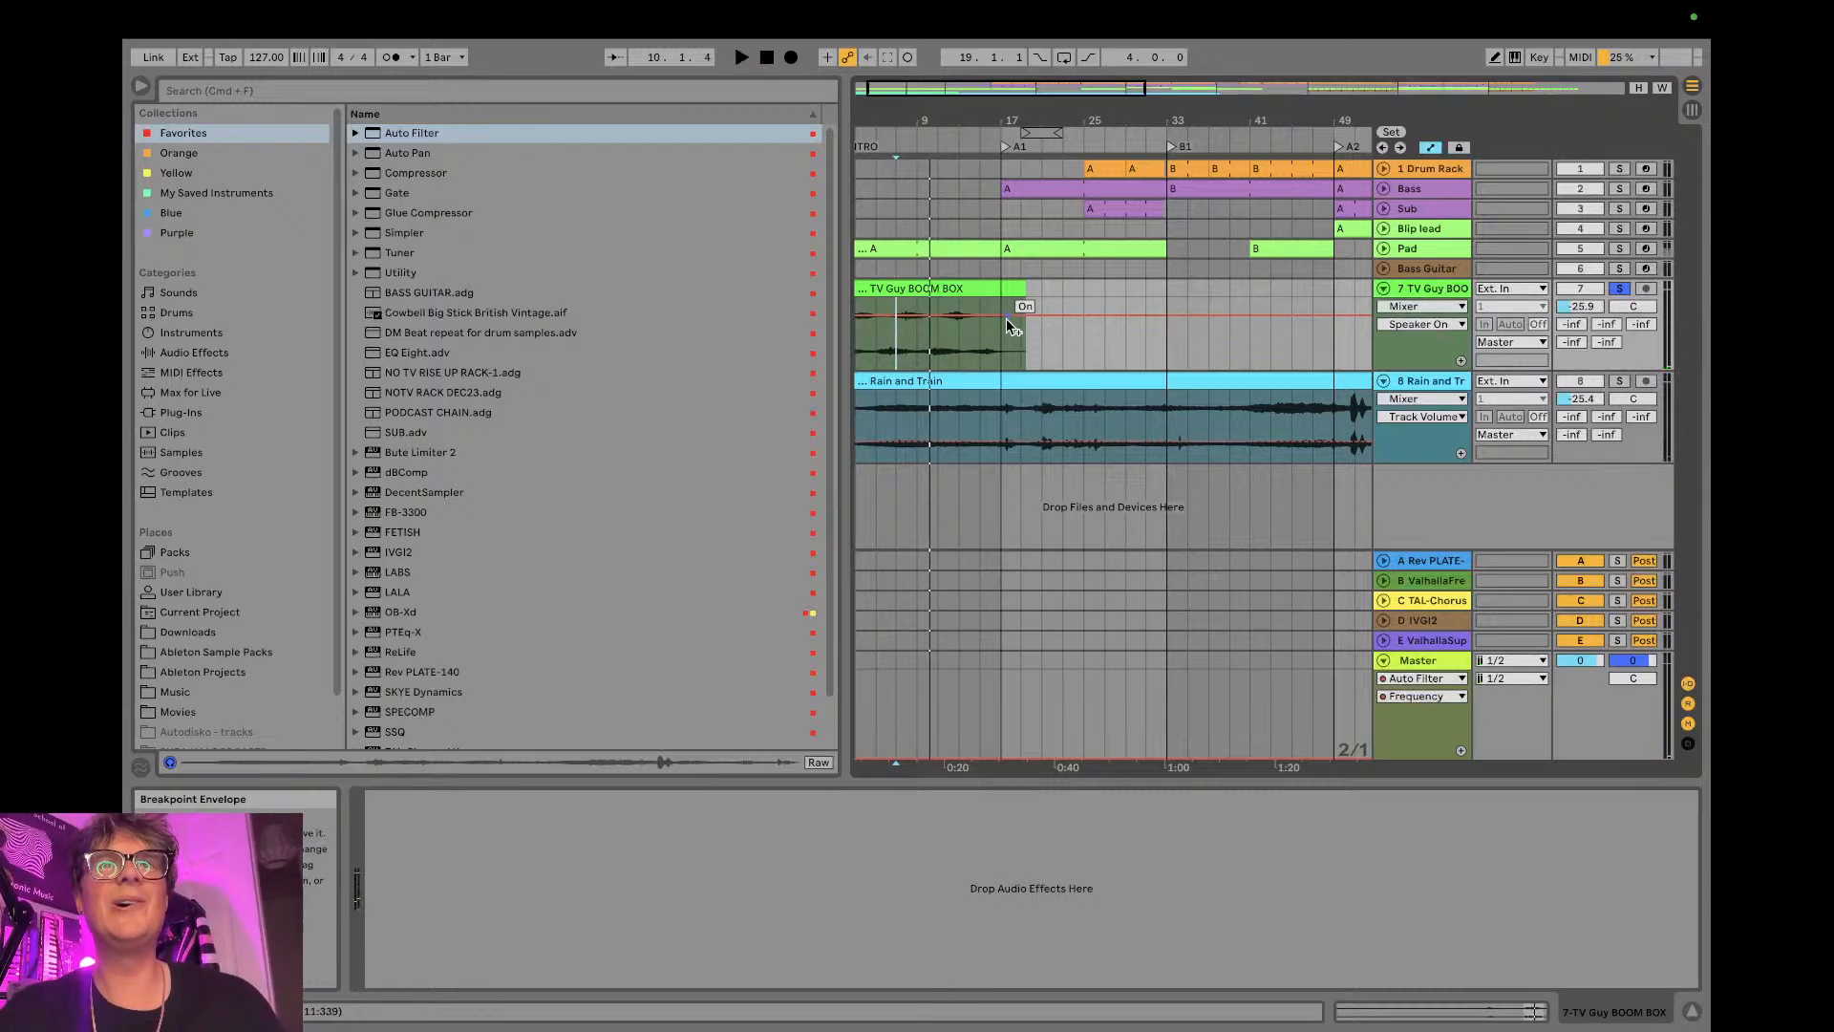
left_click(1619, 289)
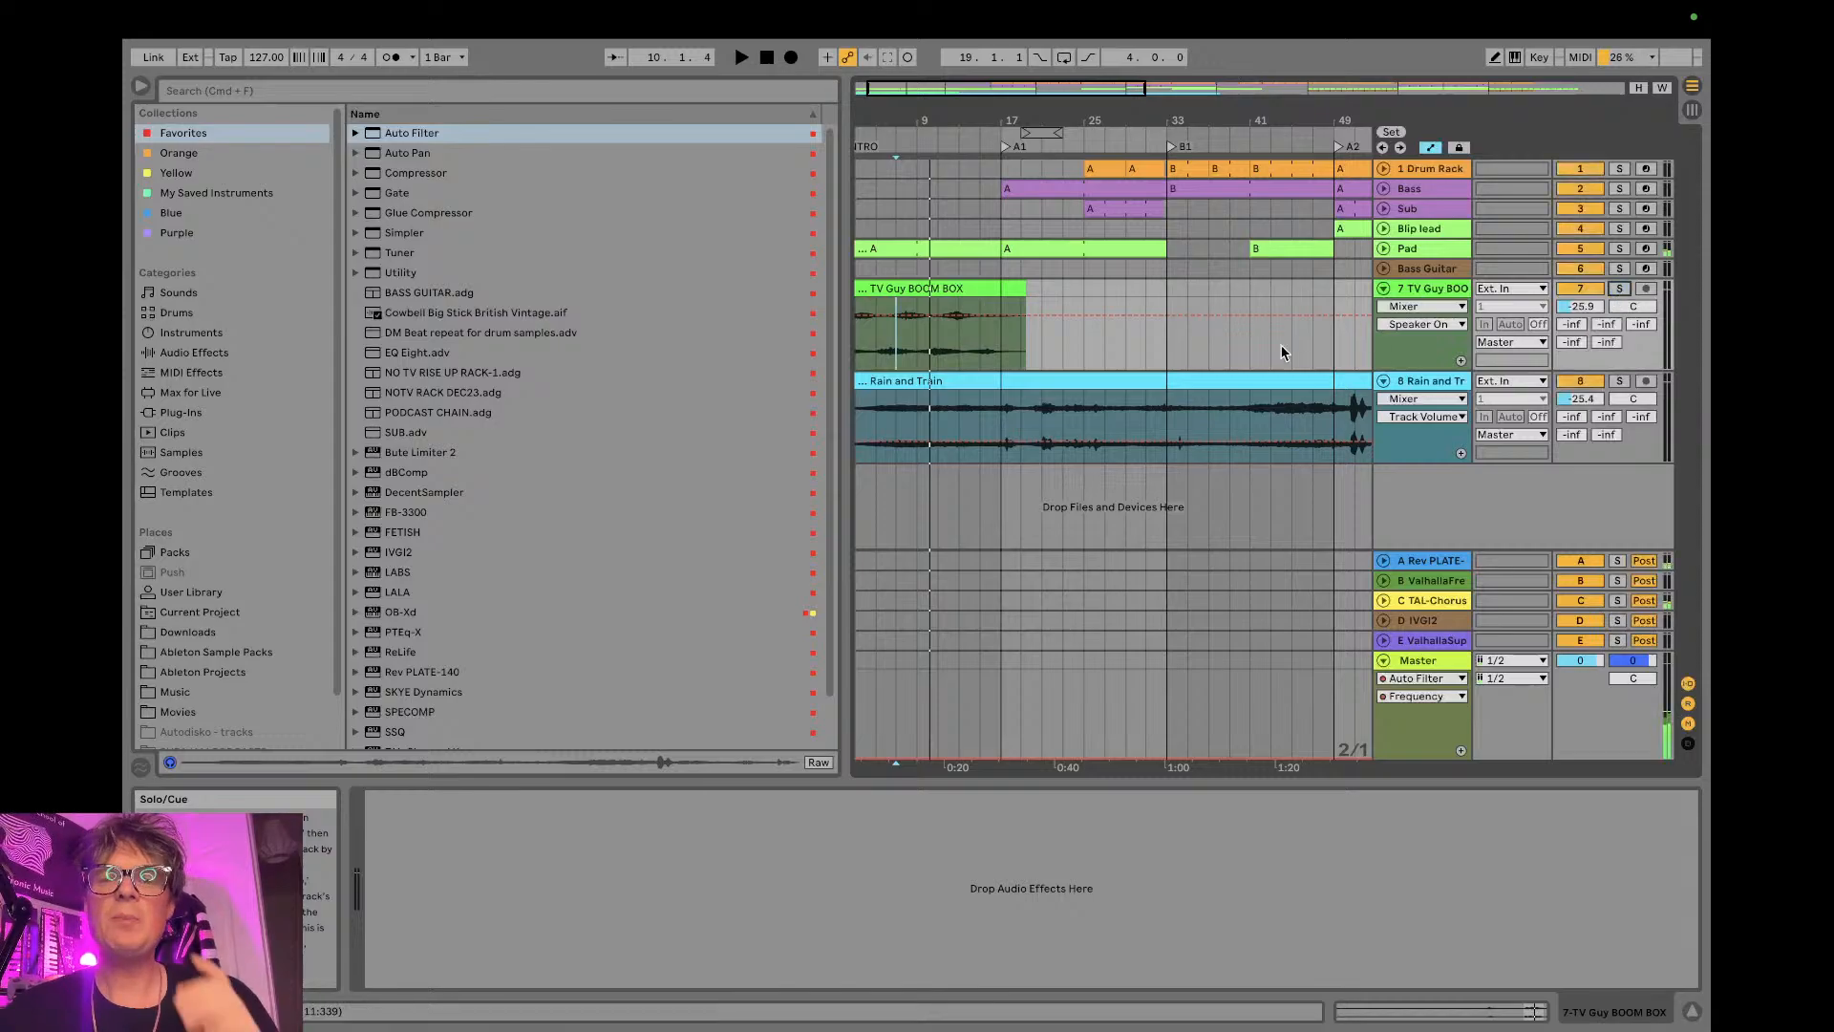
- Play from around bar 45, mute and unmute the Rain and Train track to compare, and raise its volume to -22.1 dB
left_click_drag(1156, 117, 1157, 48)
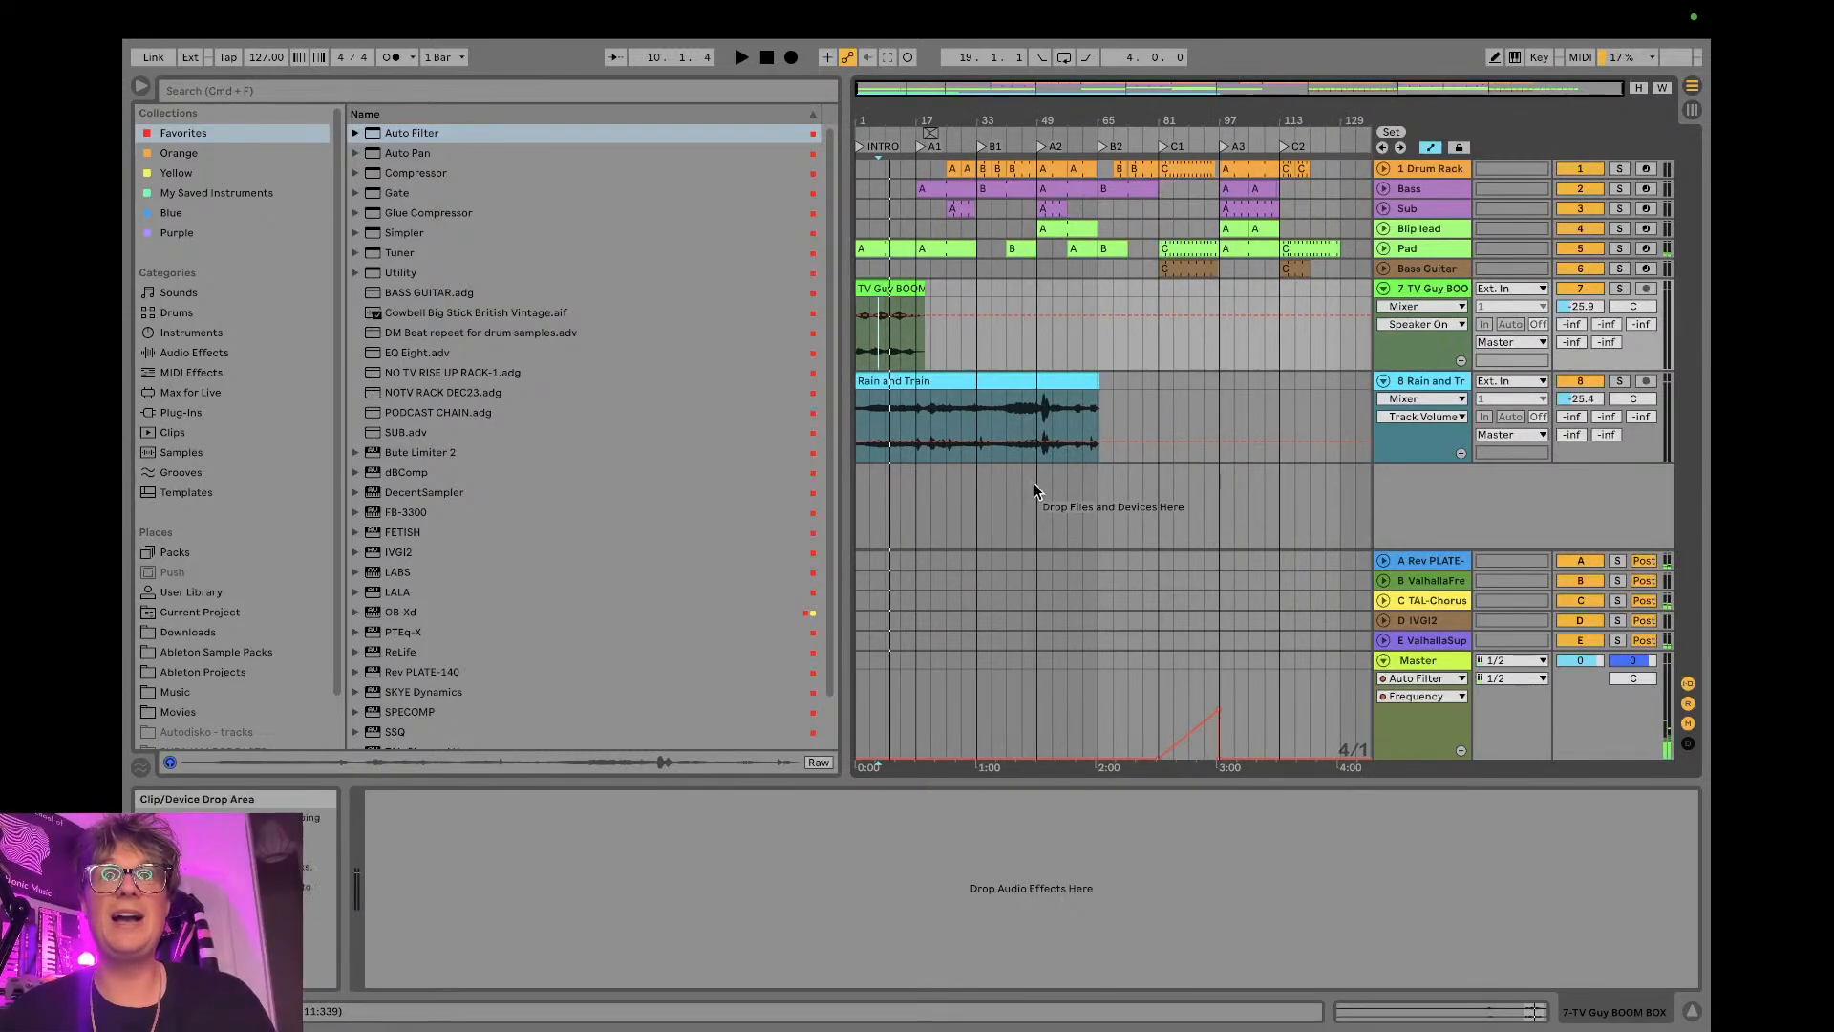
left_click(1023, 421)
key("space")
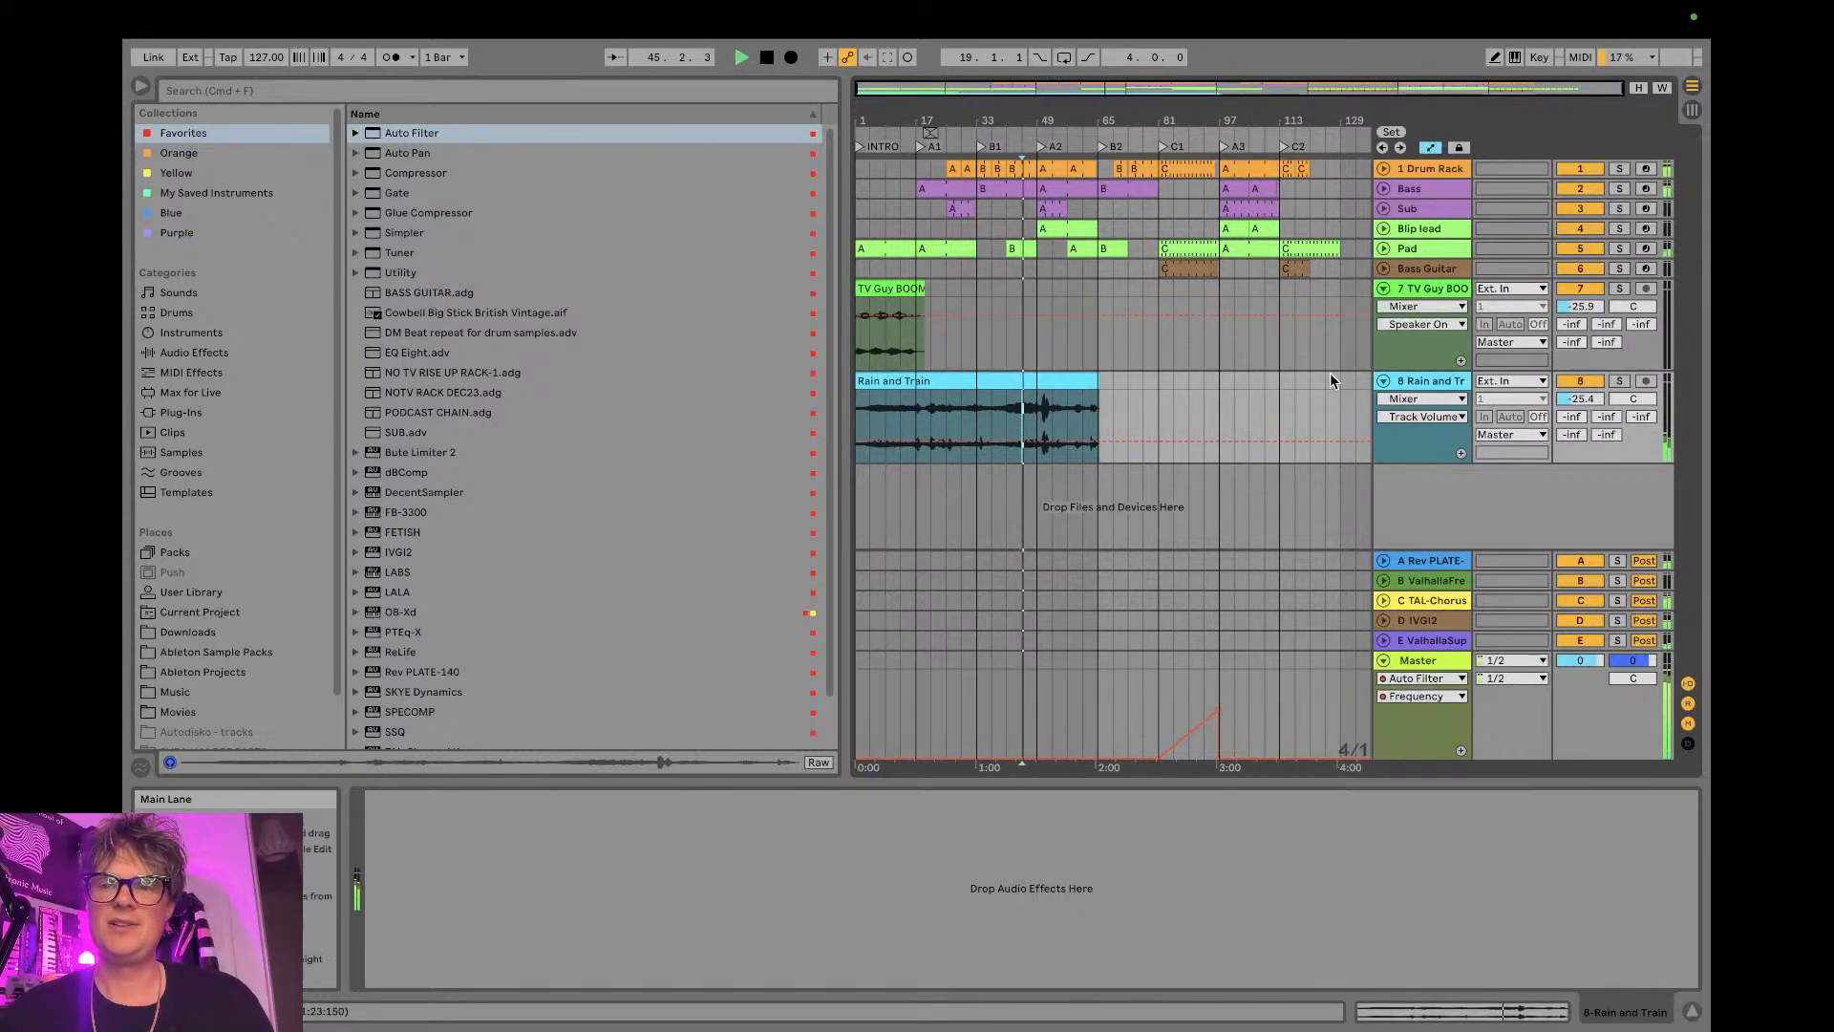
left_click(1589, 381)
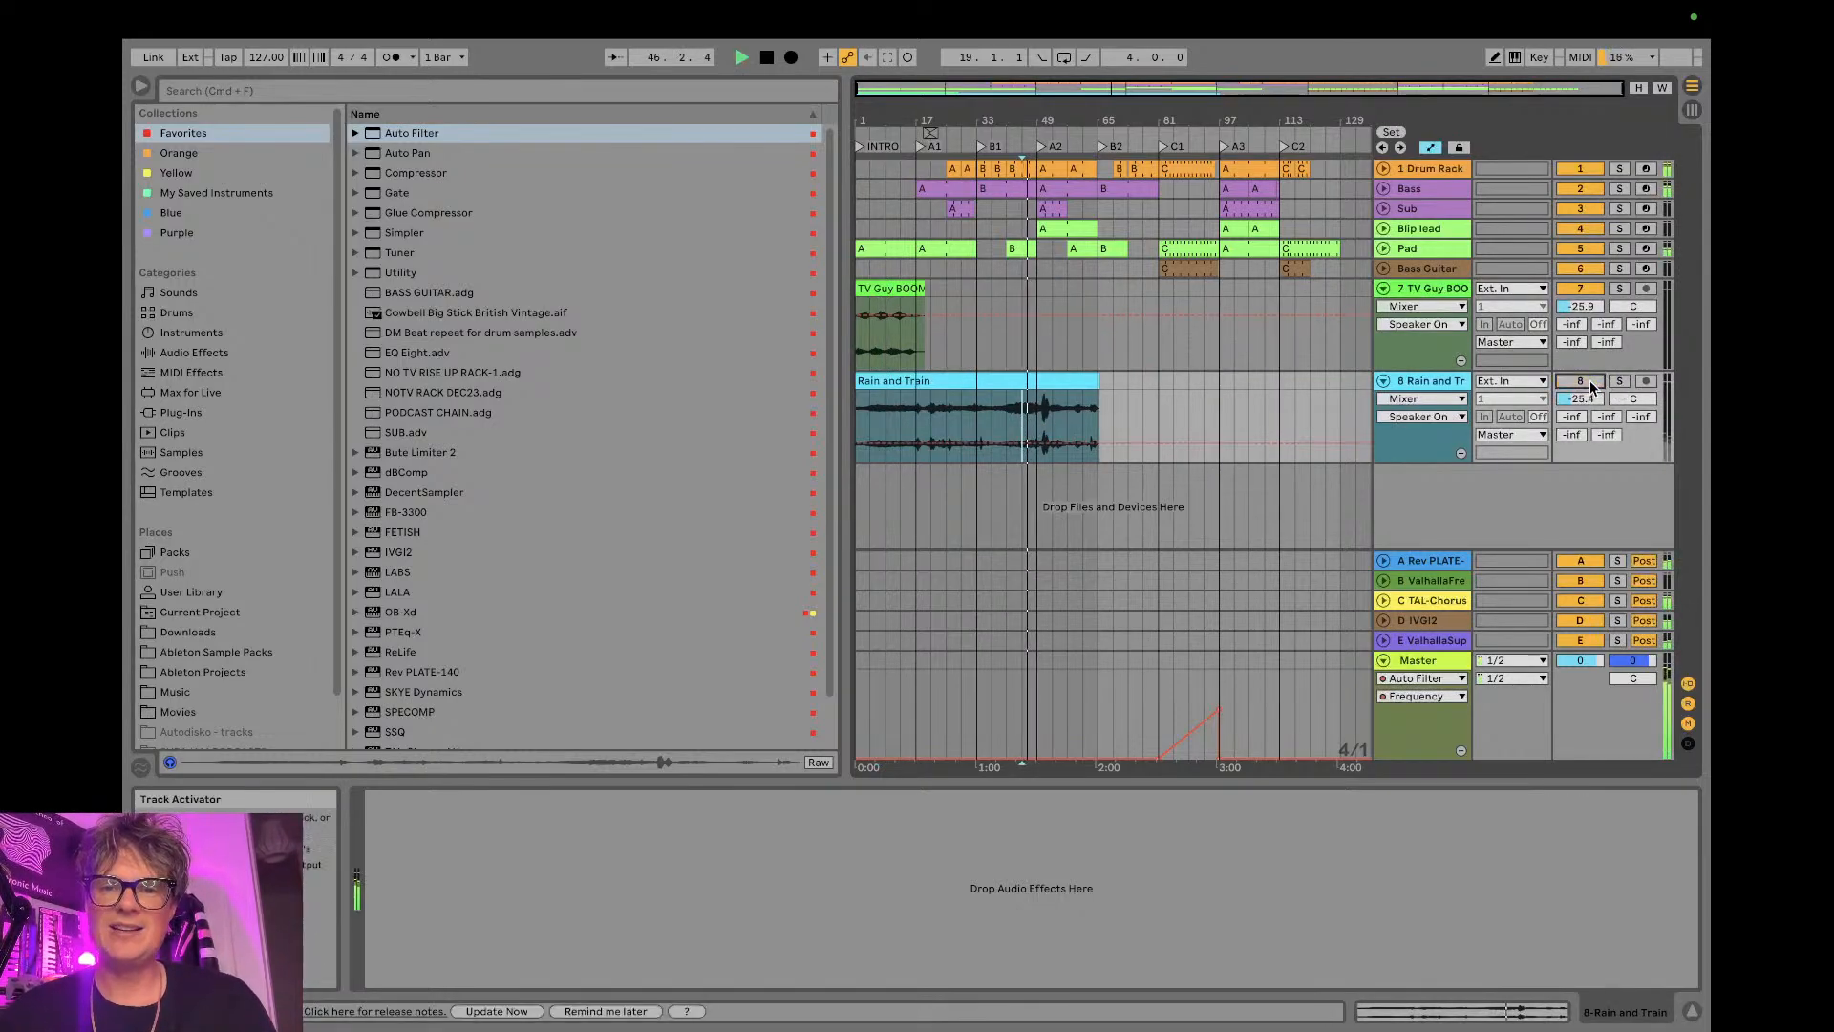
left_click_drag(1607, 417, 1581, 391)
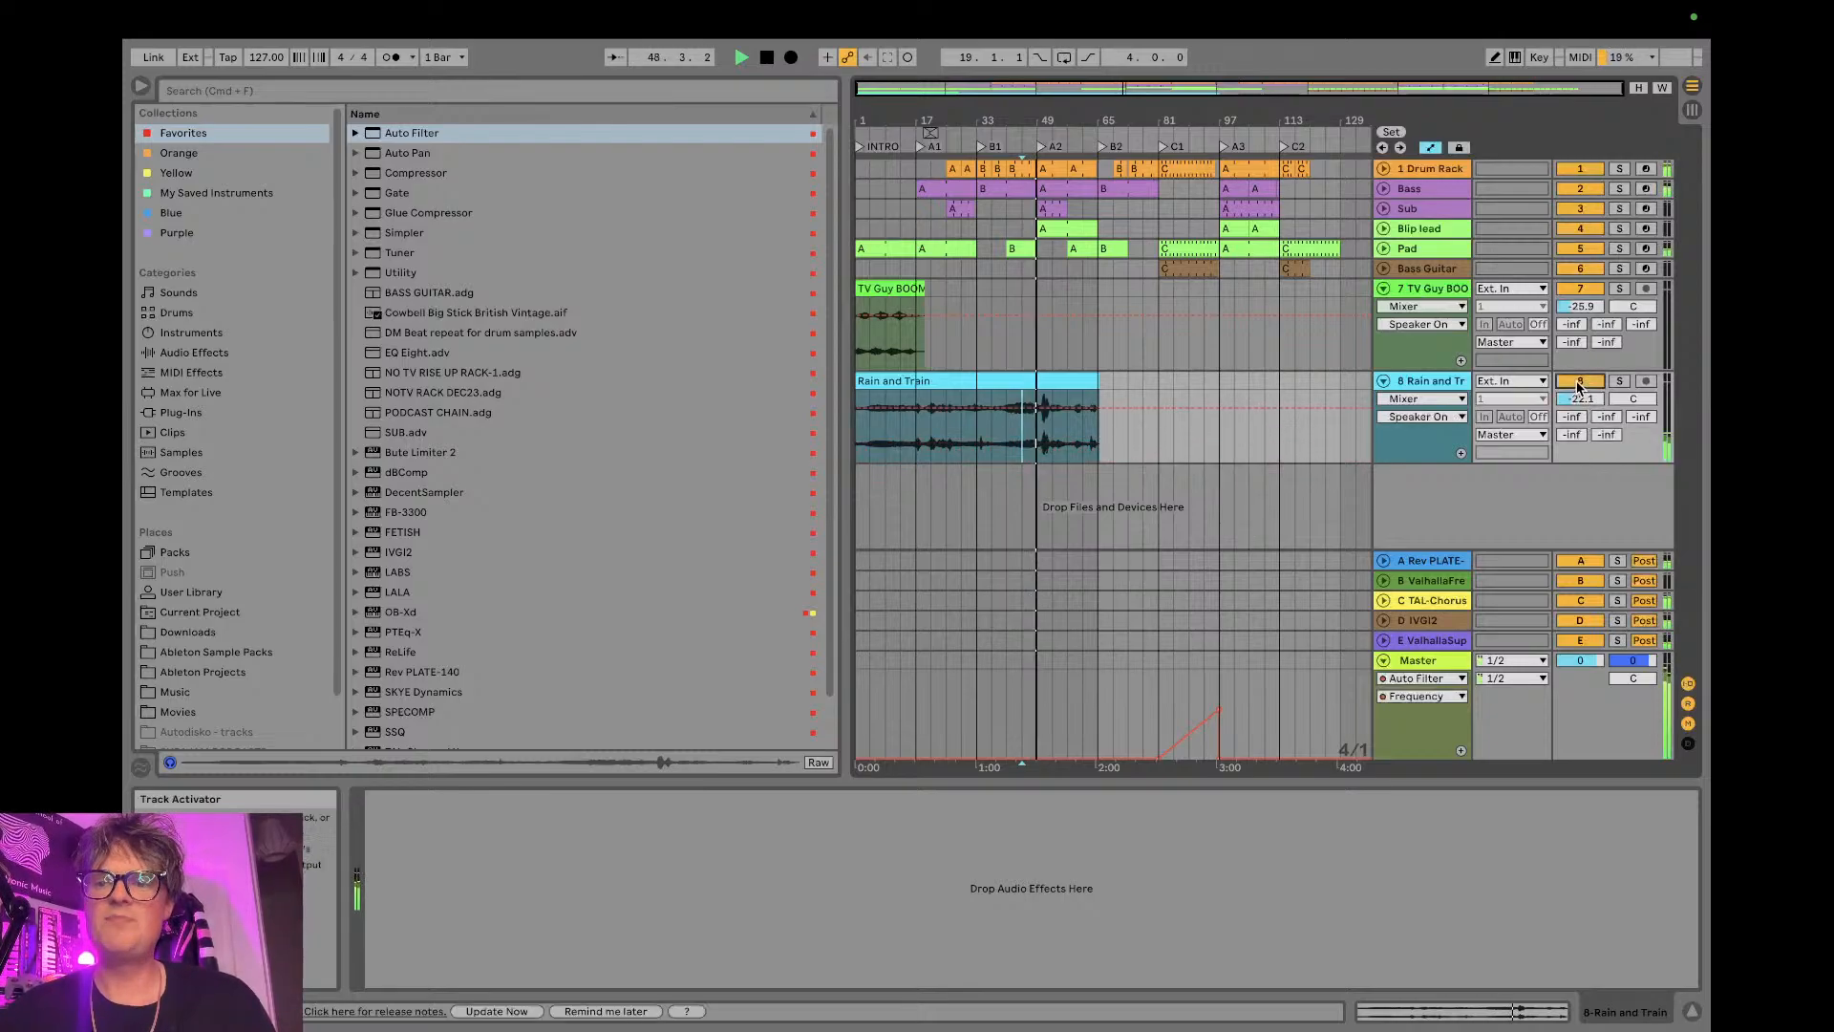
- Stop playback and add the EQ Eight preset from Favorites to the Rain and Train track in the Session View
key("Tab")
key("space")
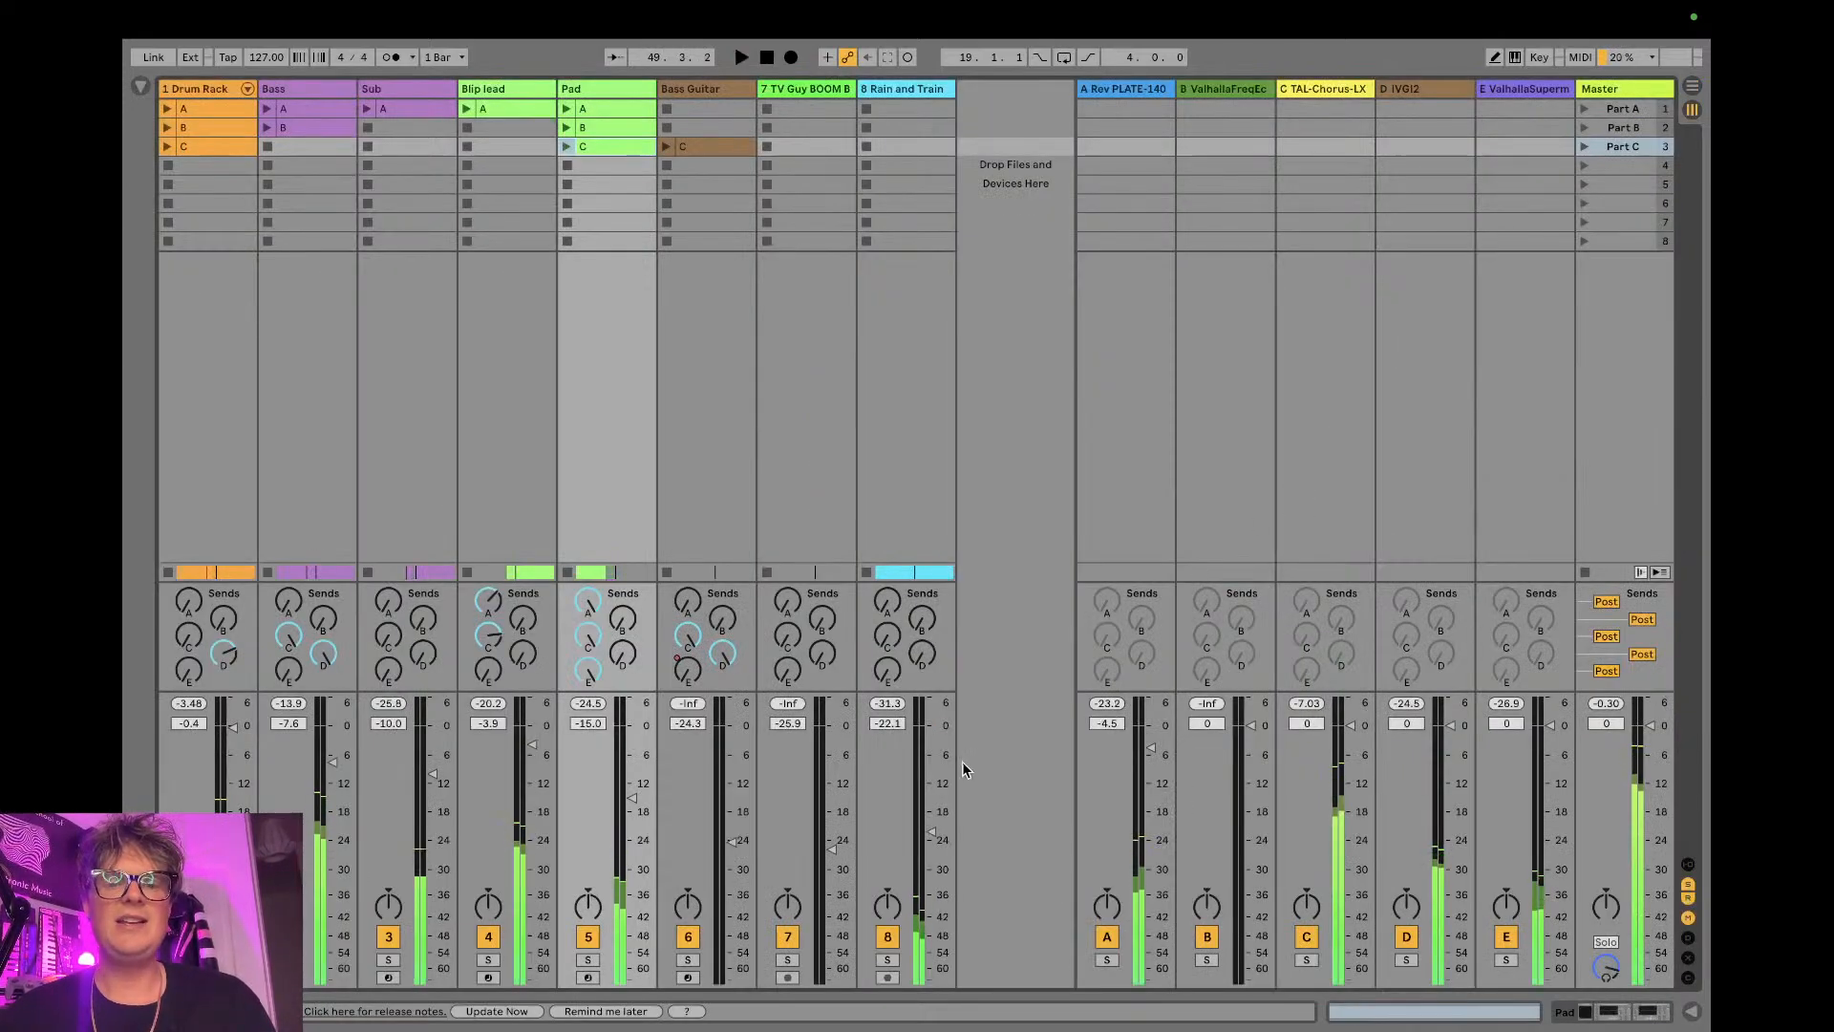
double_click(925, 91)
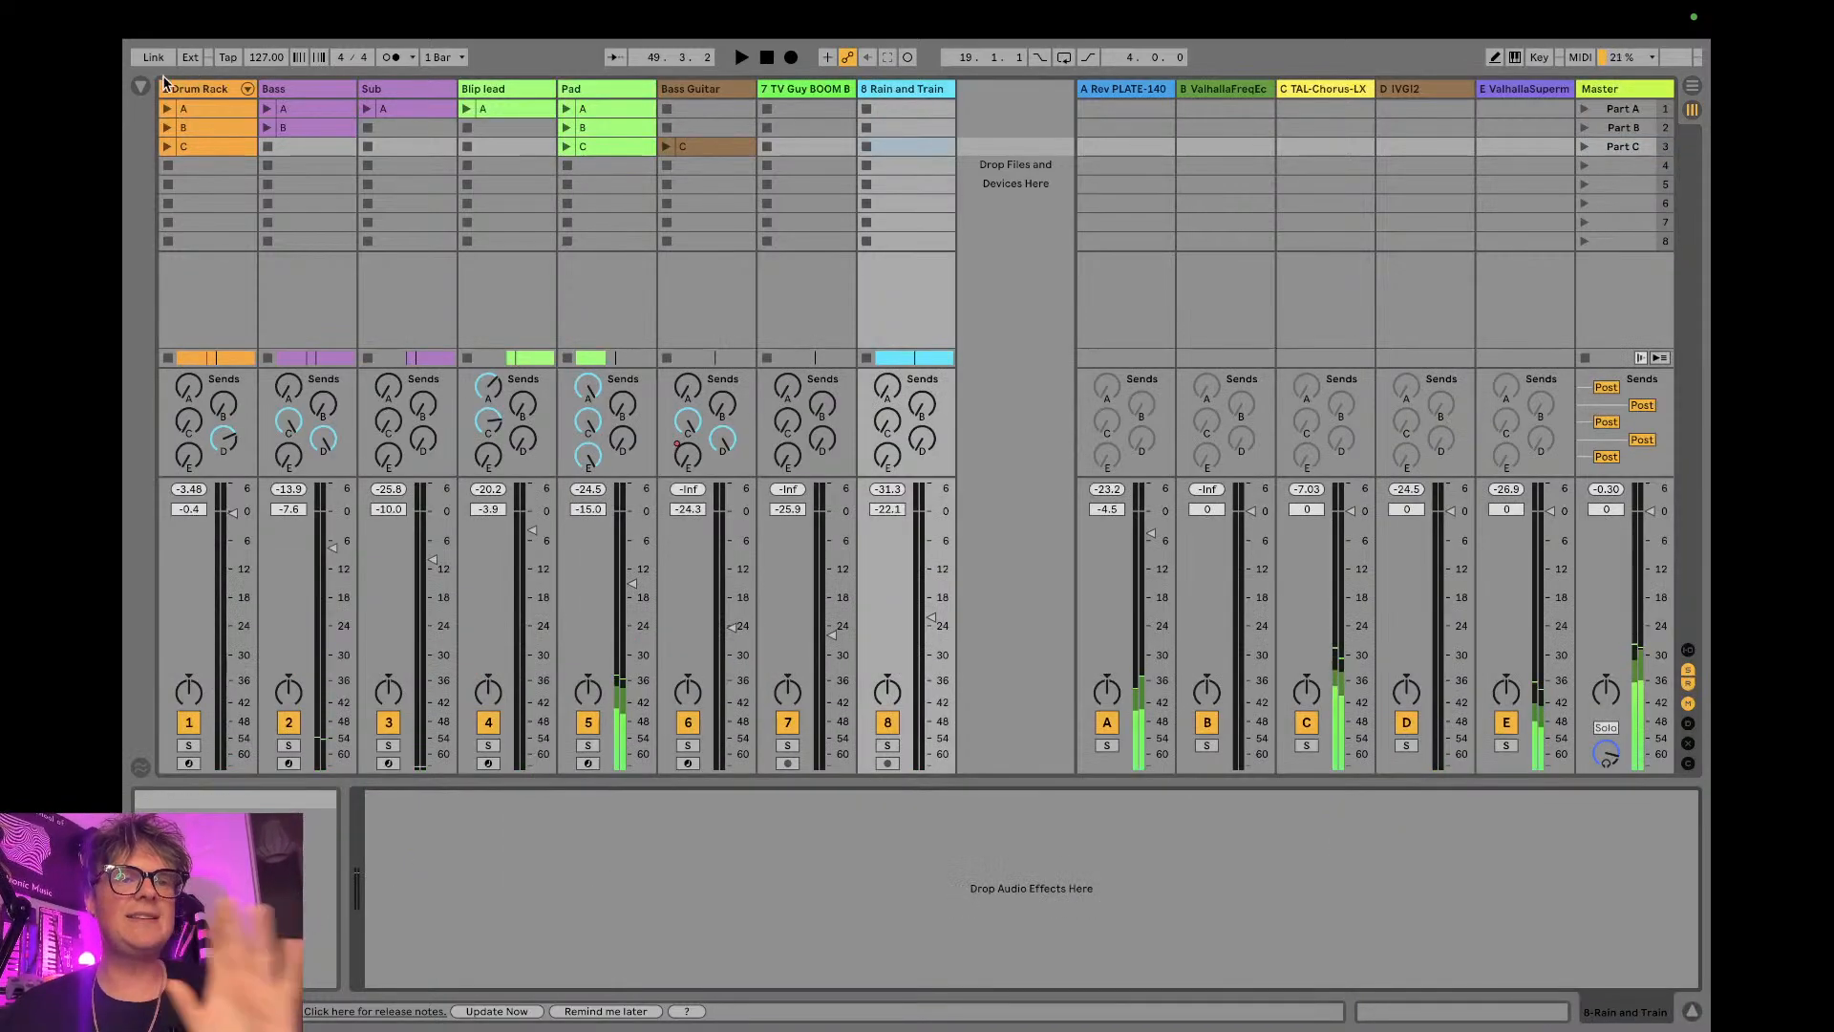
left_click(141, 87)
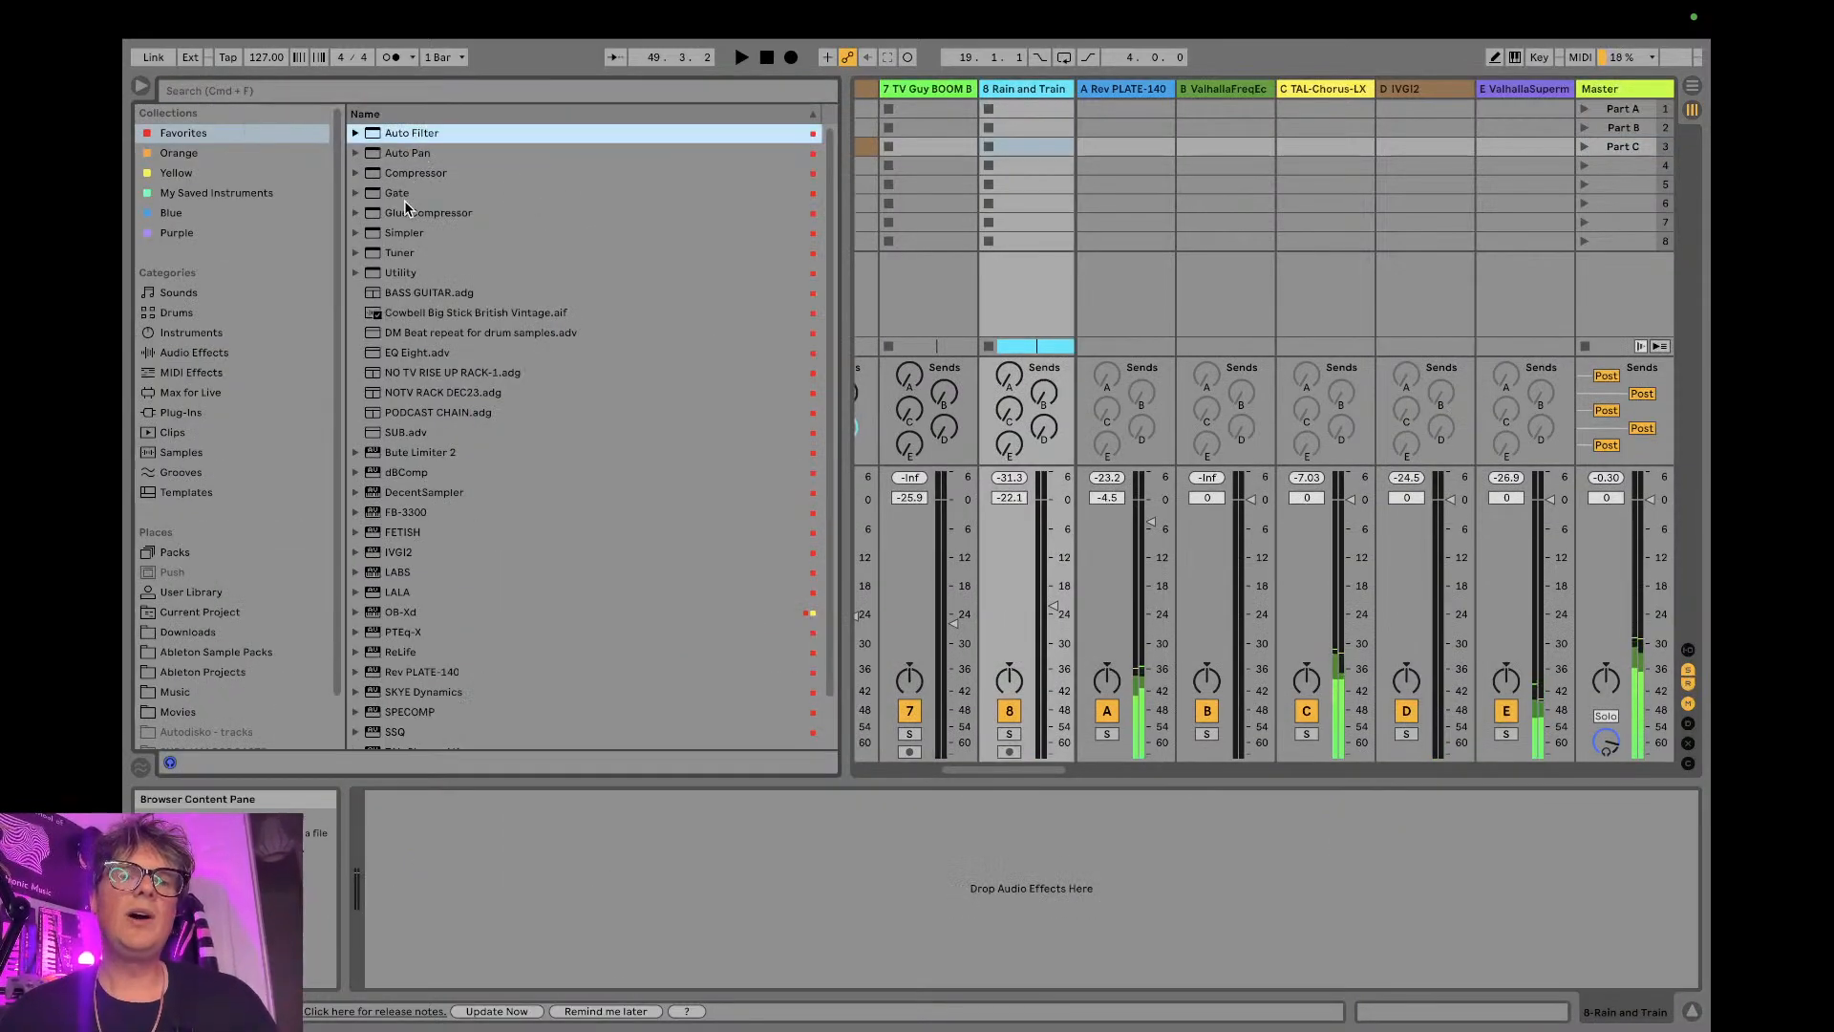
left_click_drag(418, 352, 962, 96)
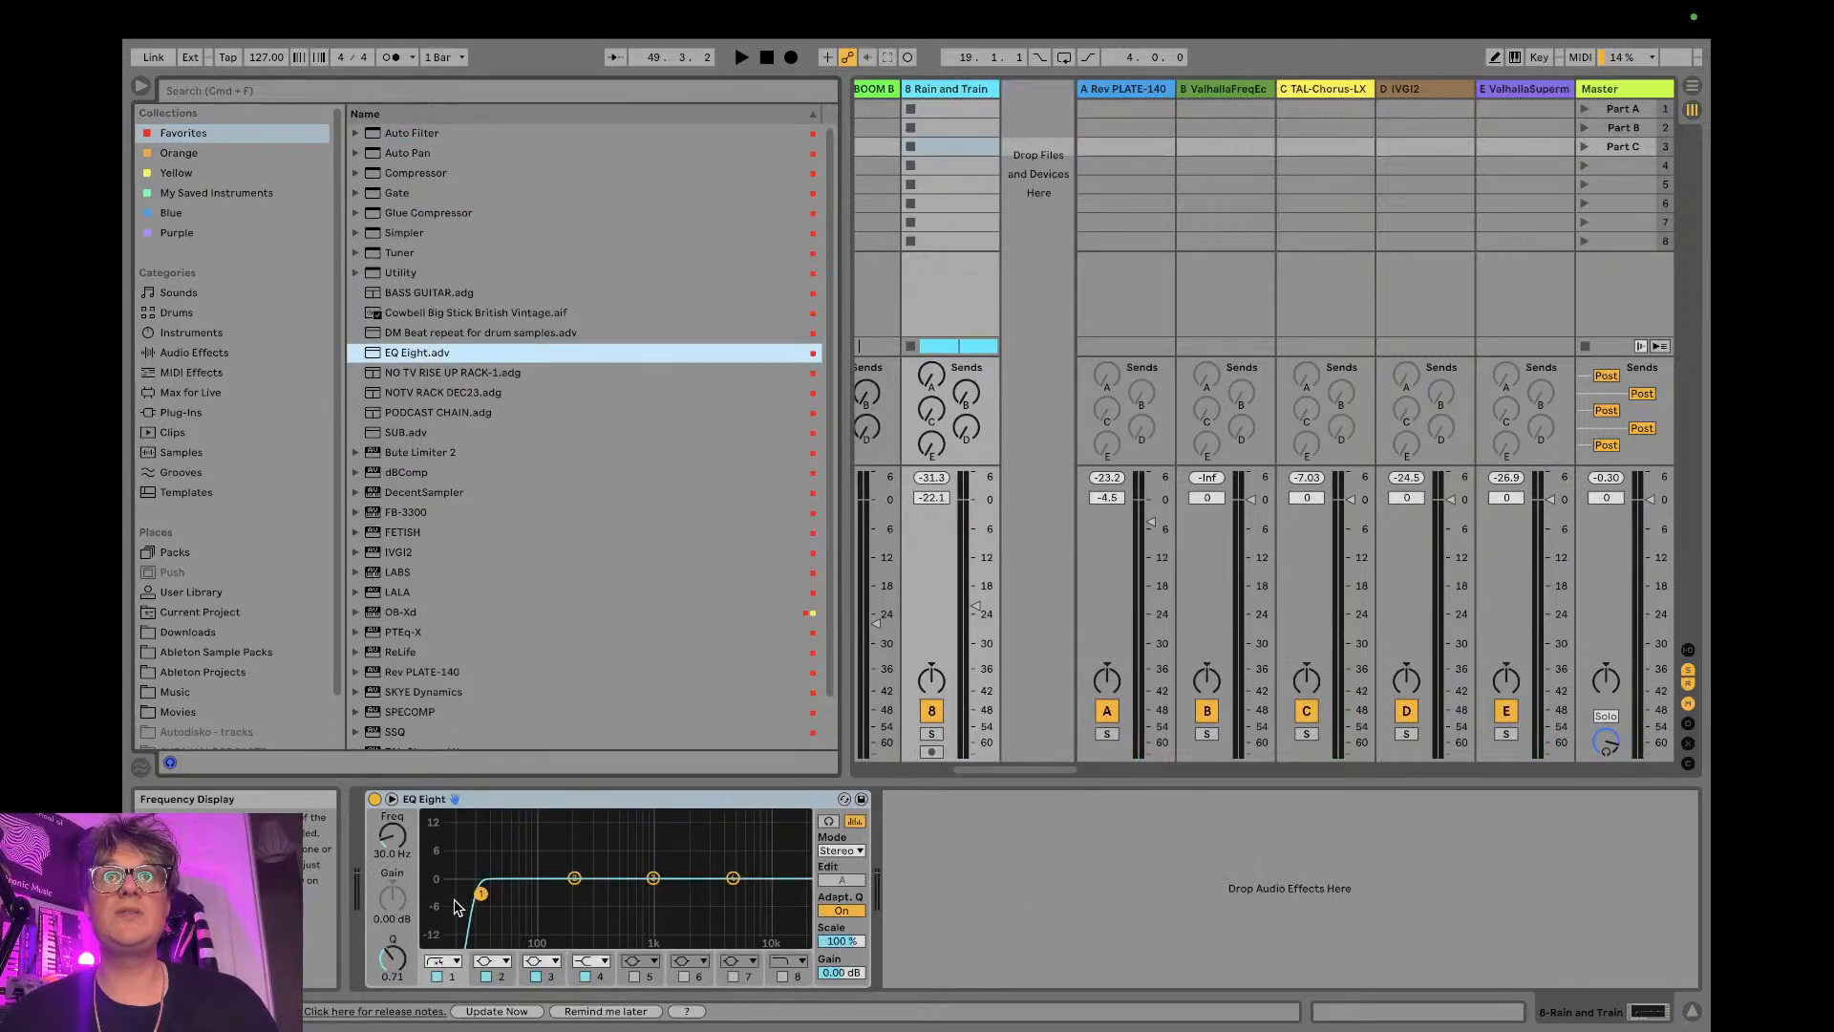
- Change EQ Eight's band 1 to the gentler low-cut filter at 95.8 Hz with a Q of 0.66
left_click(442, 961)
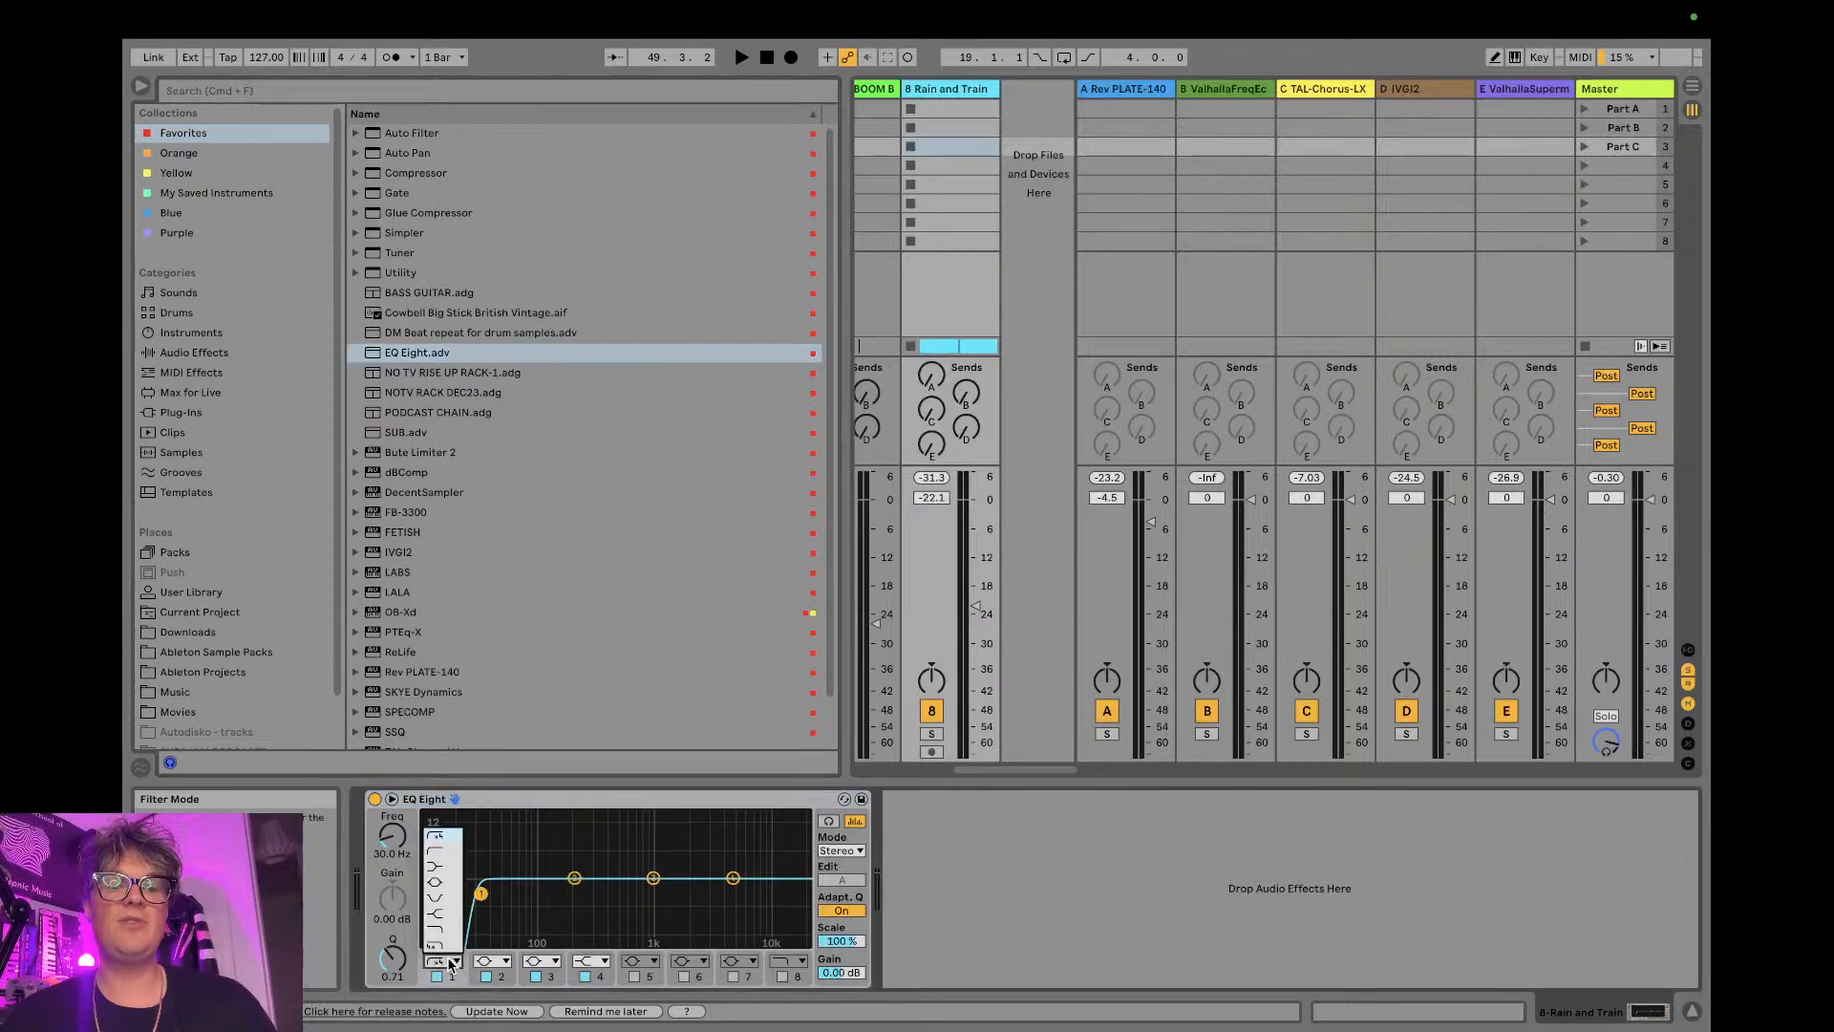
left_click(456, 859)
left_click_drag(481, 894, 540, 903)
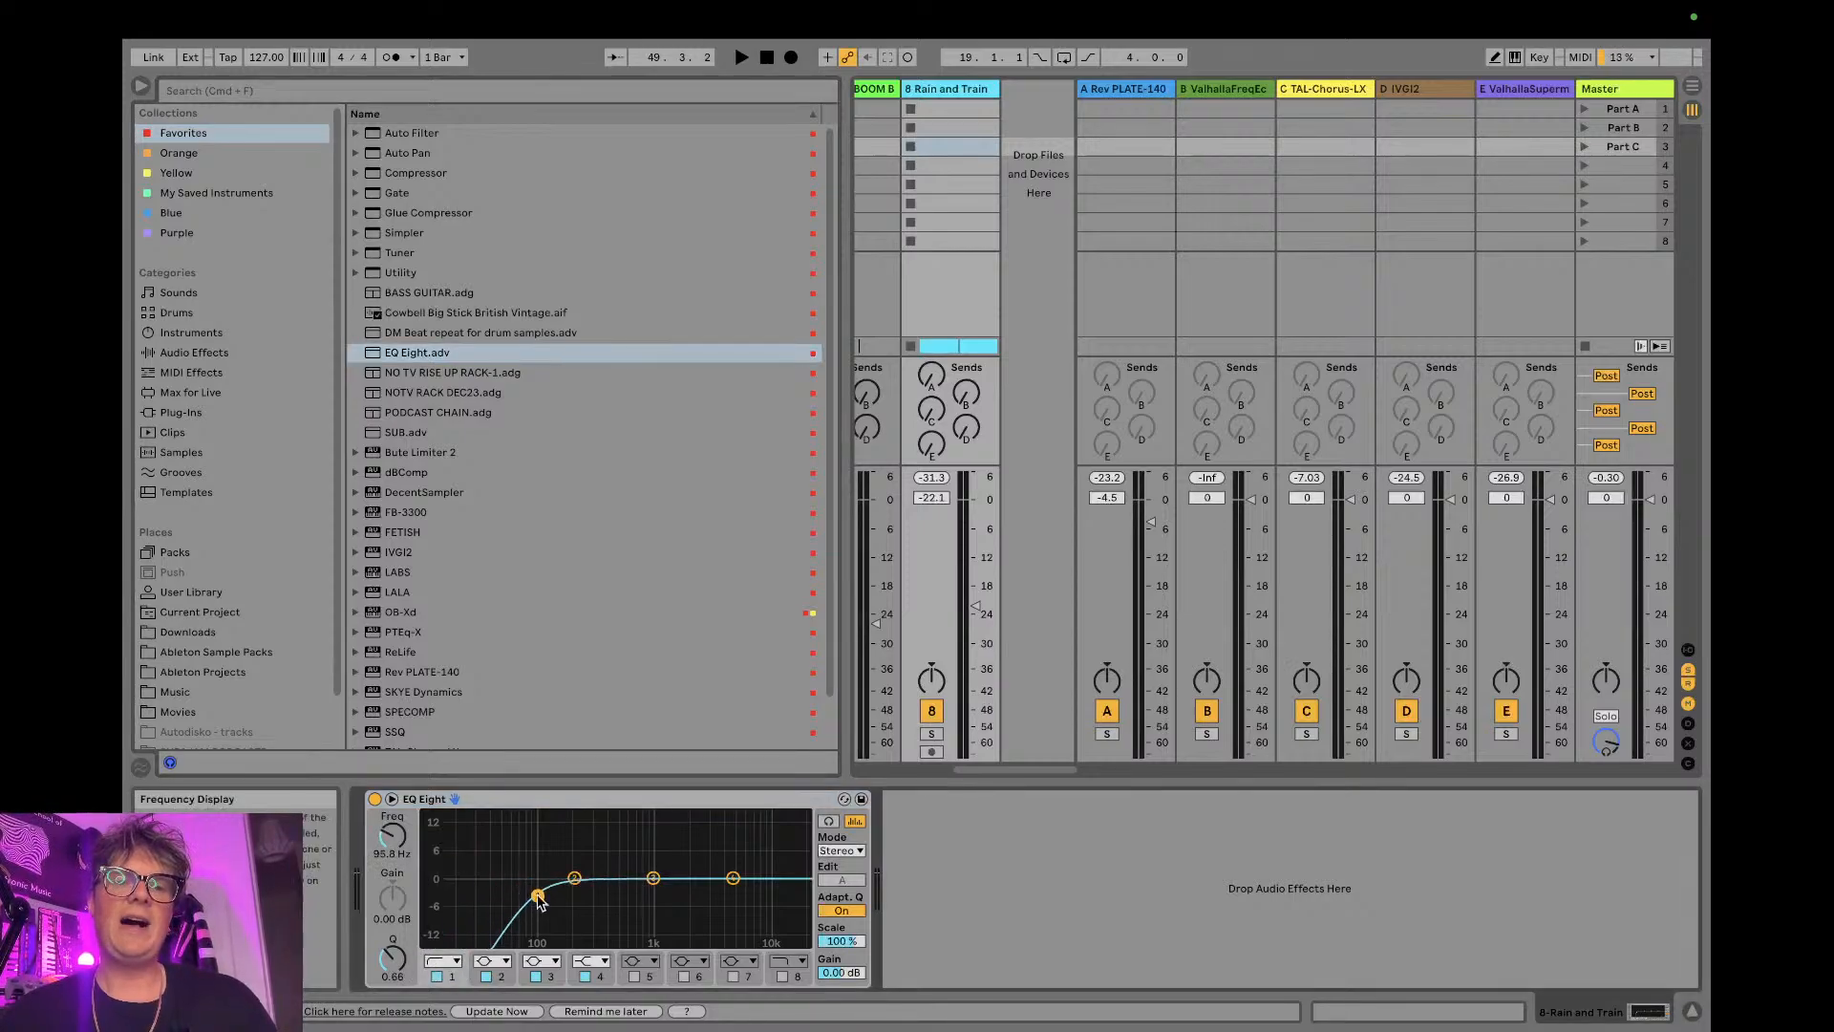
- Return to Packs in the browser and look through the remaining texture loops in the Core Library
left_click(182, 554)
scroll(496, 573, "down", 5)
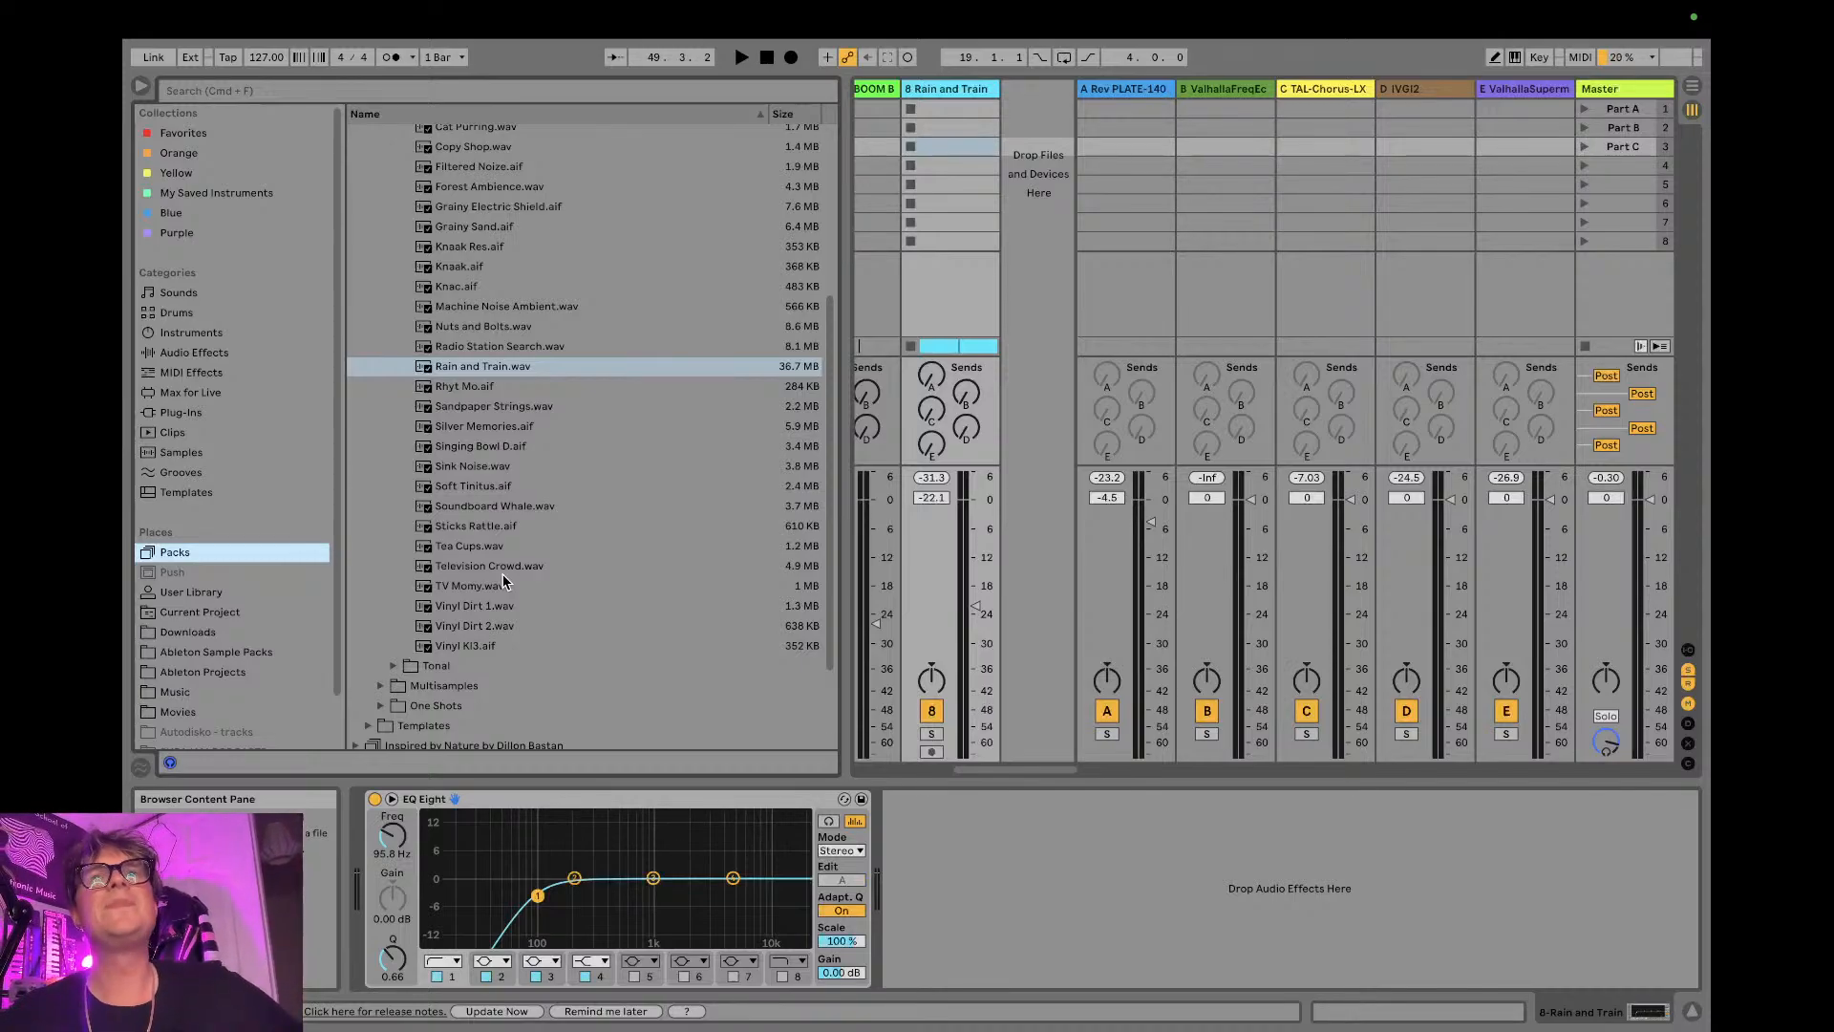
- Check the live chat in OBS and in YouTube Studio for new messages, then return to Ableton Live
mouse_move(628, 8)
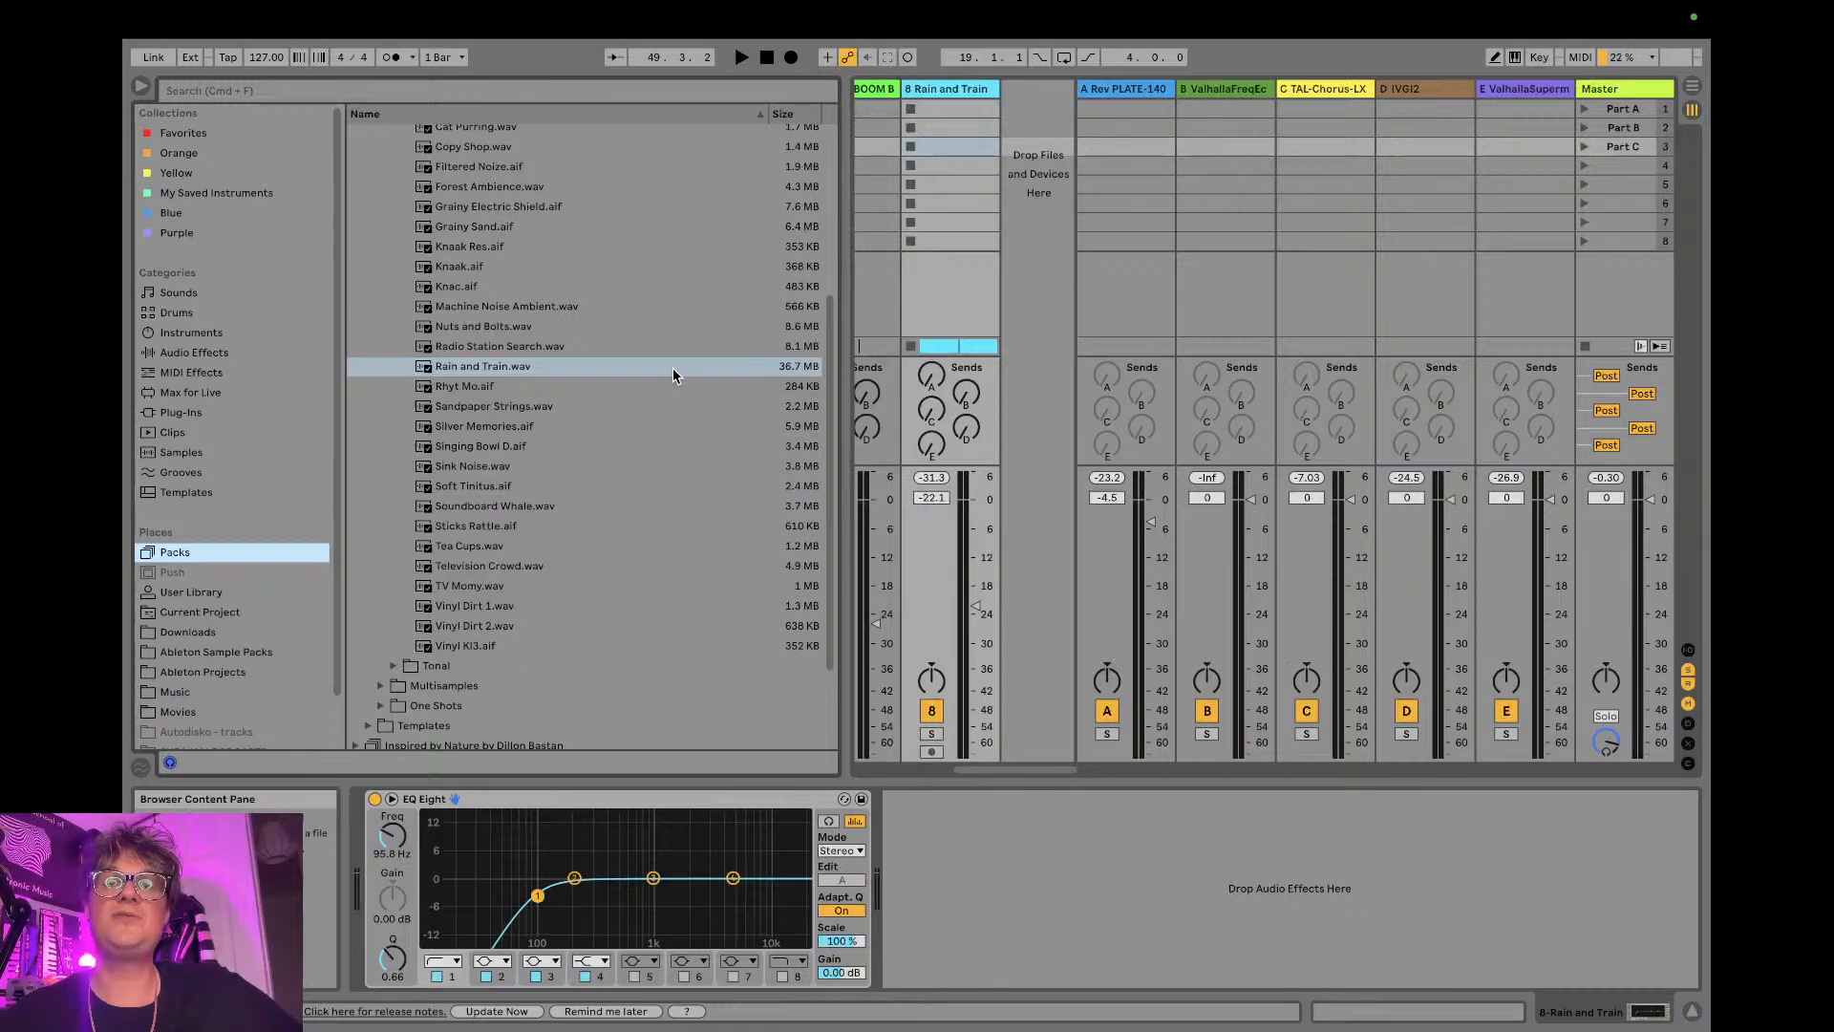
key("ctrl+Right")
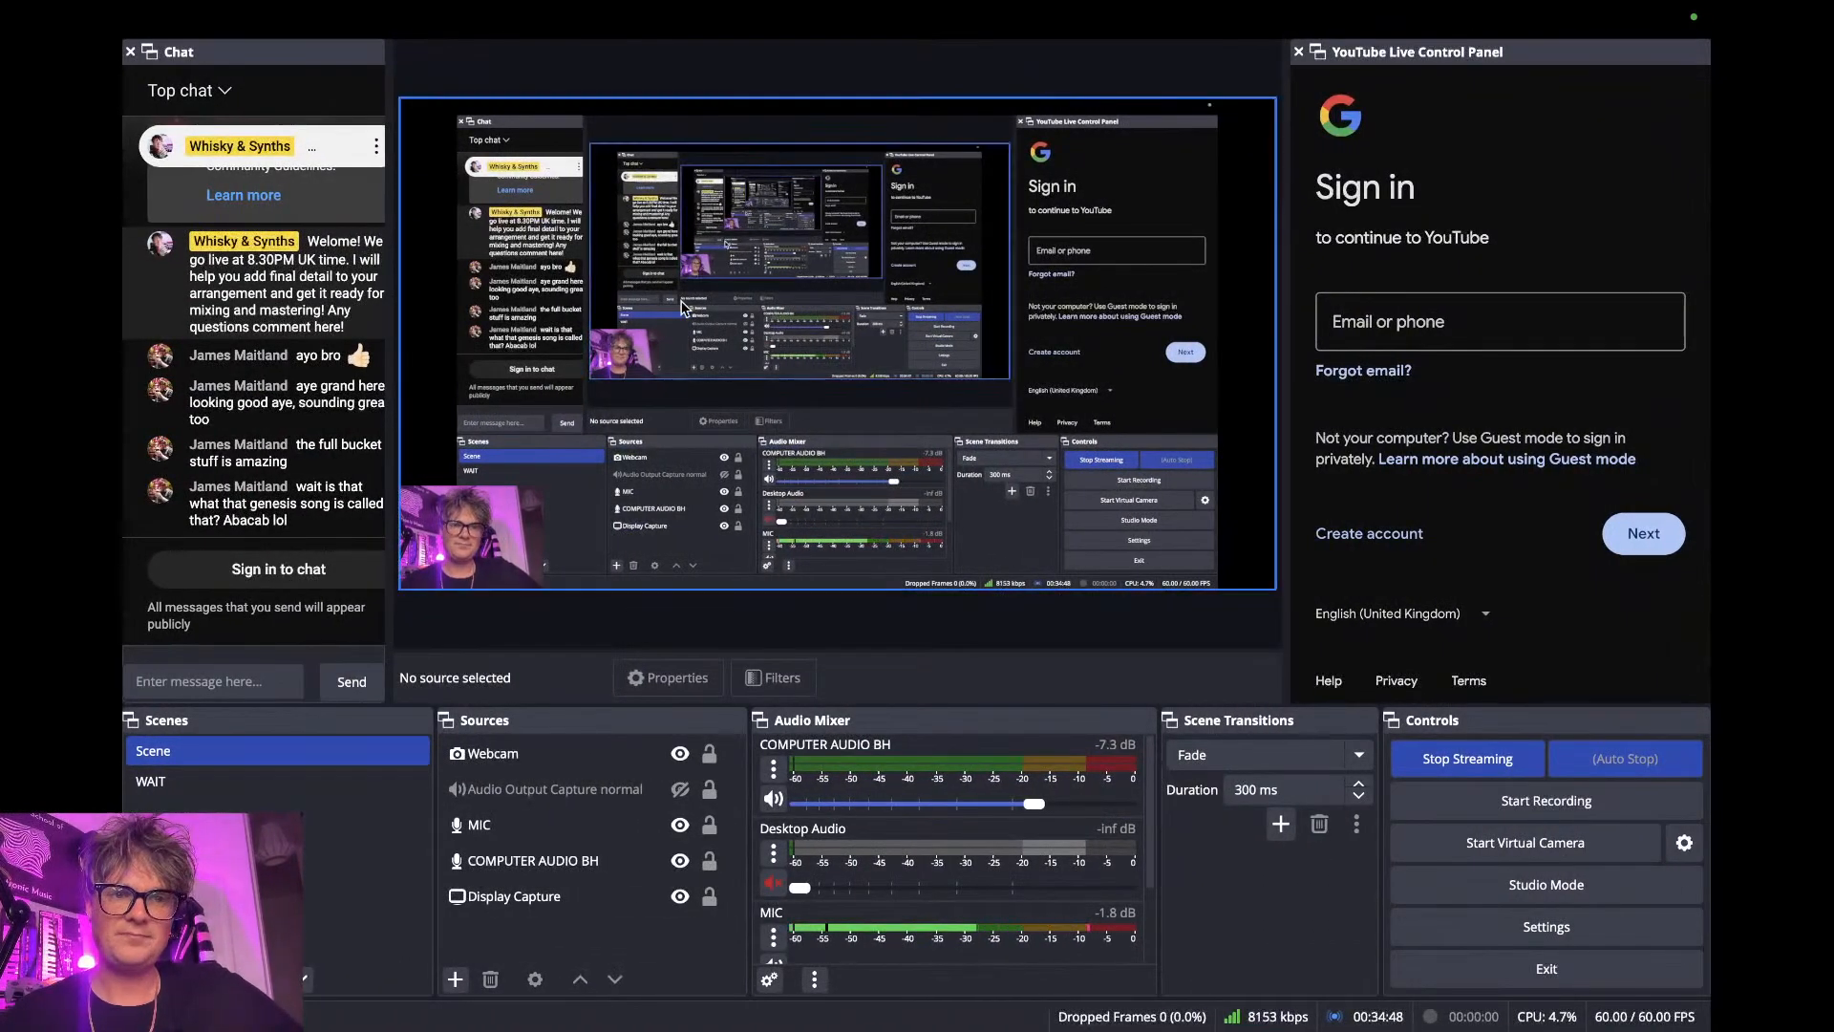
key("ctrl+Left")
key("ctrl+Left")
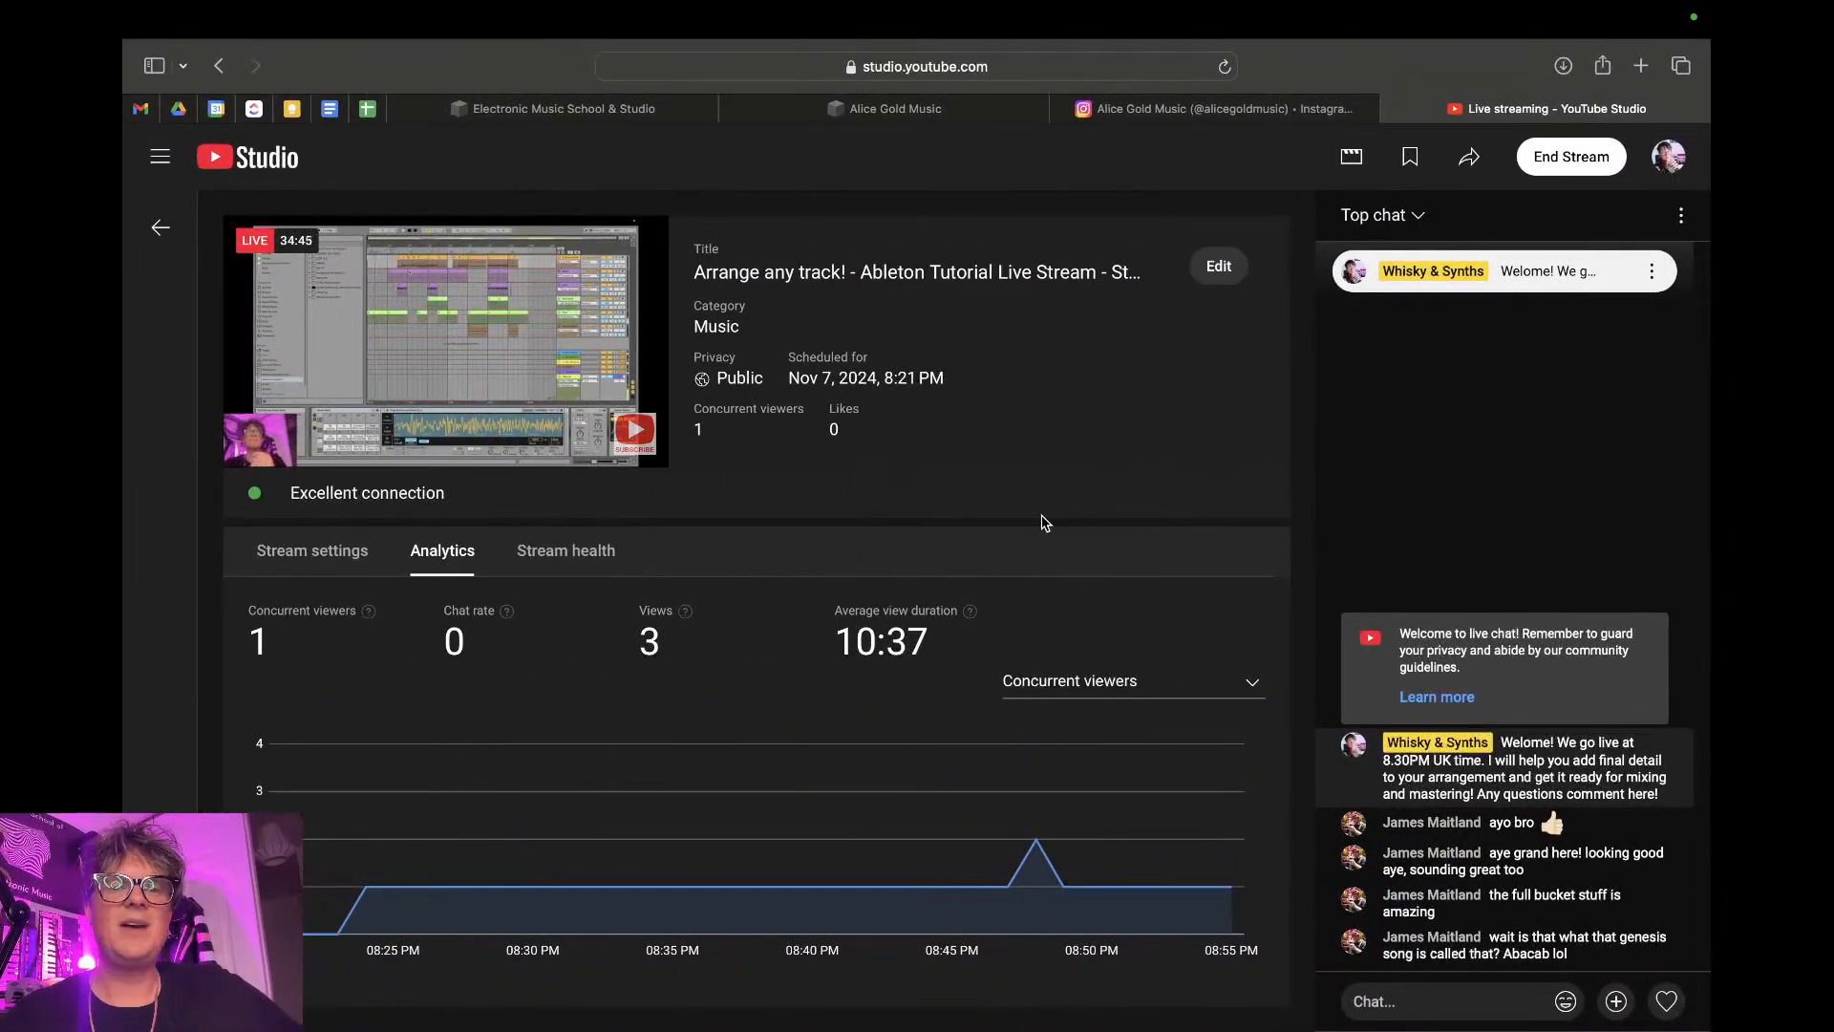
key("ctrl+Right")
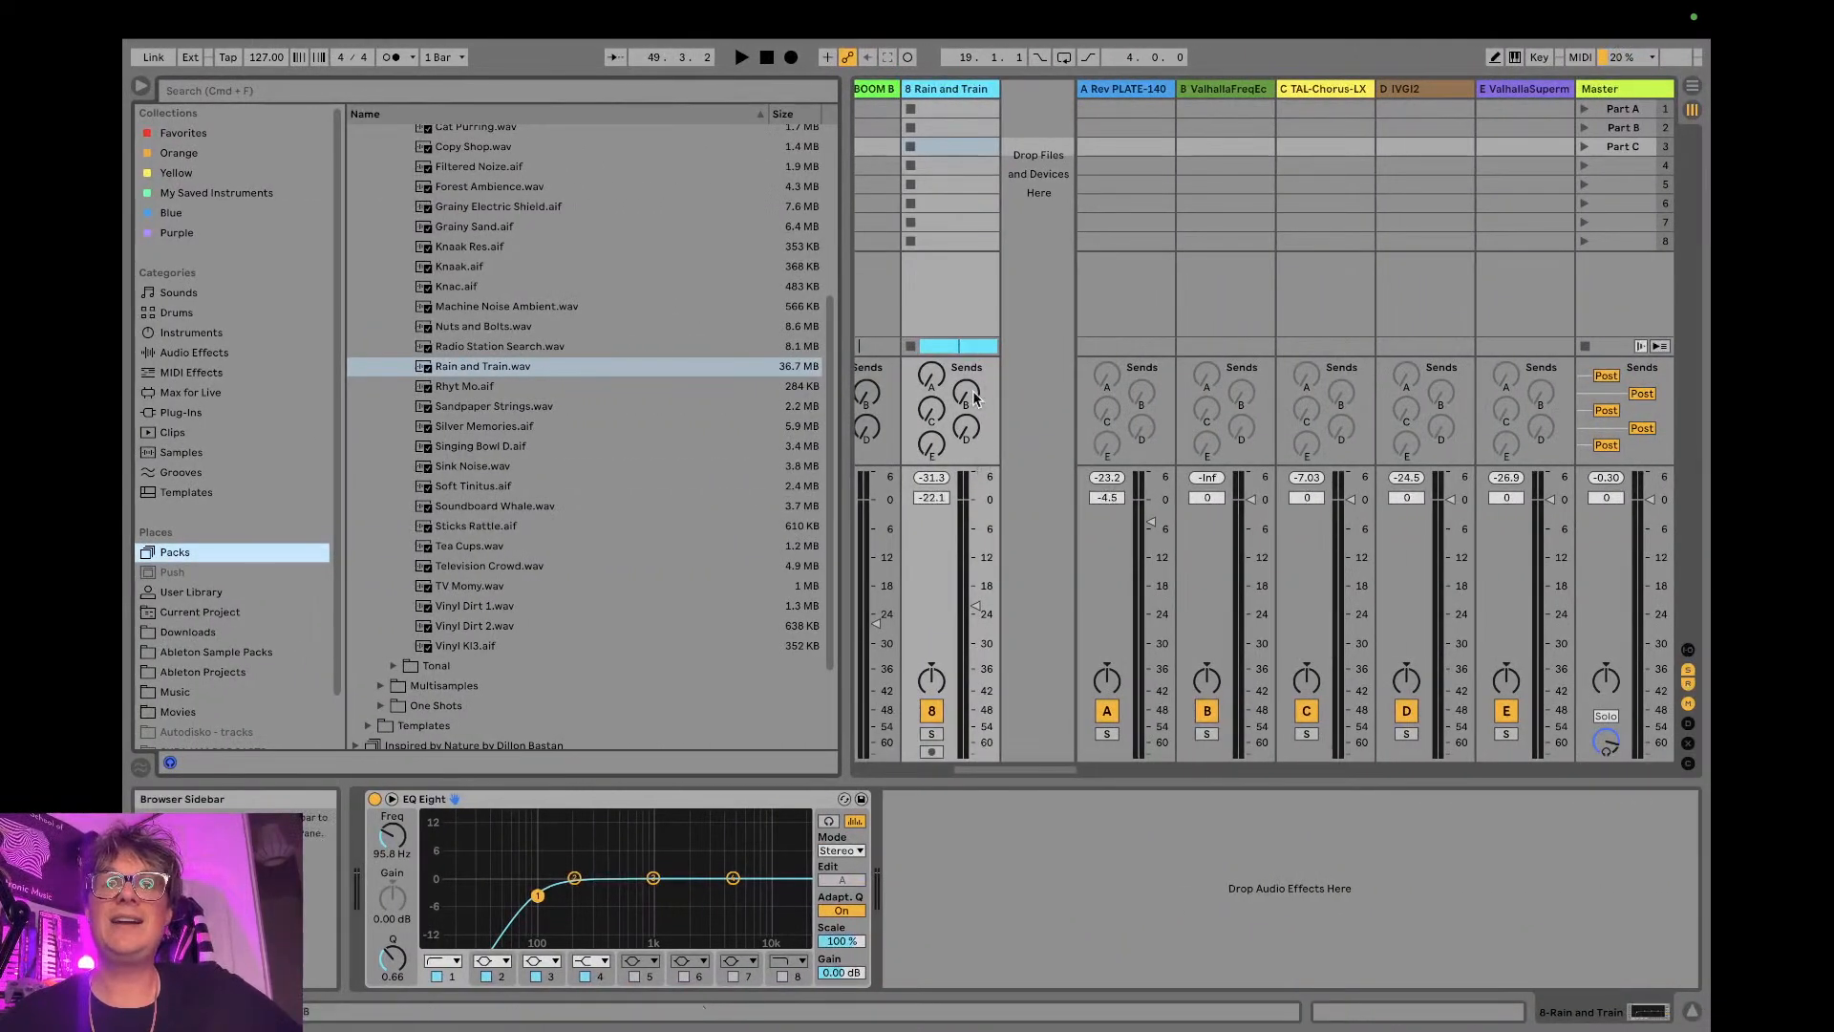
- Return to the Arrangement View, hide the browser and unfold the Drum Rack track
left_click(1692, 89)
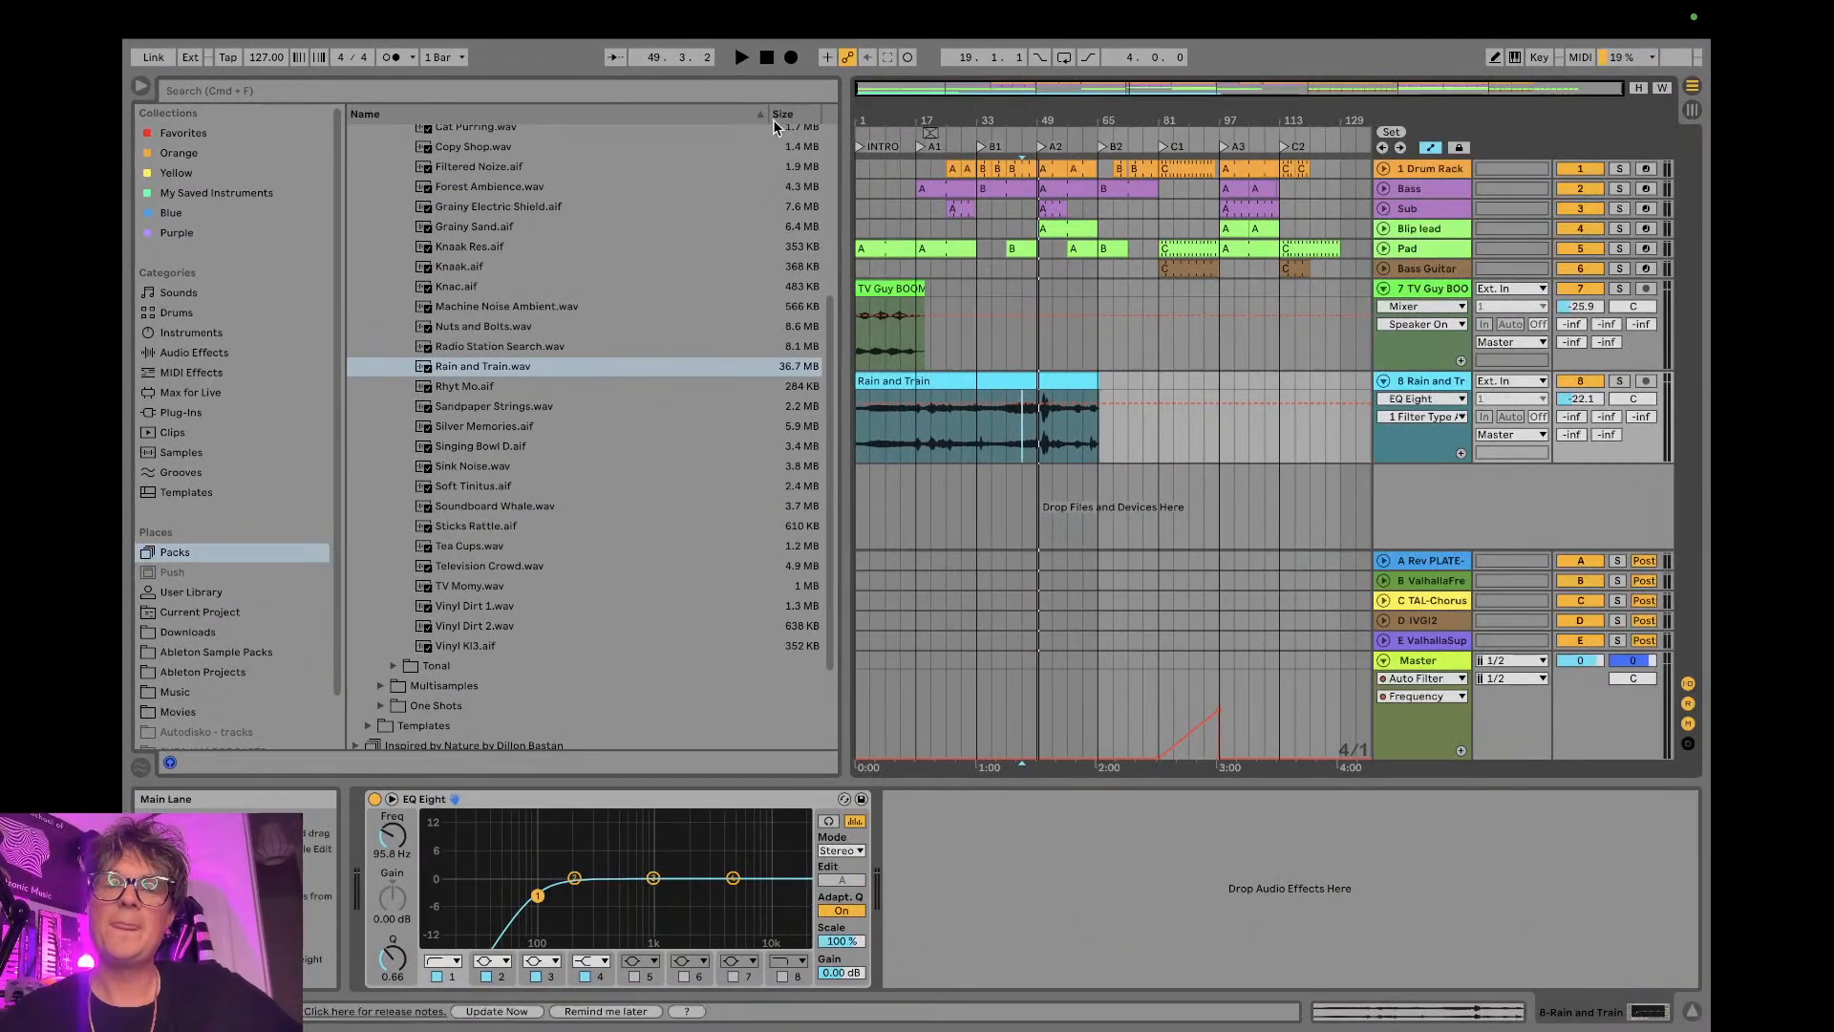
left_click(141, 85)
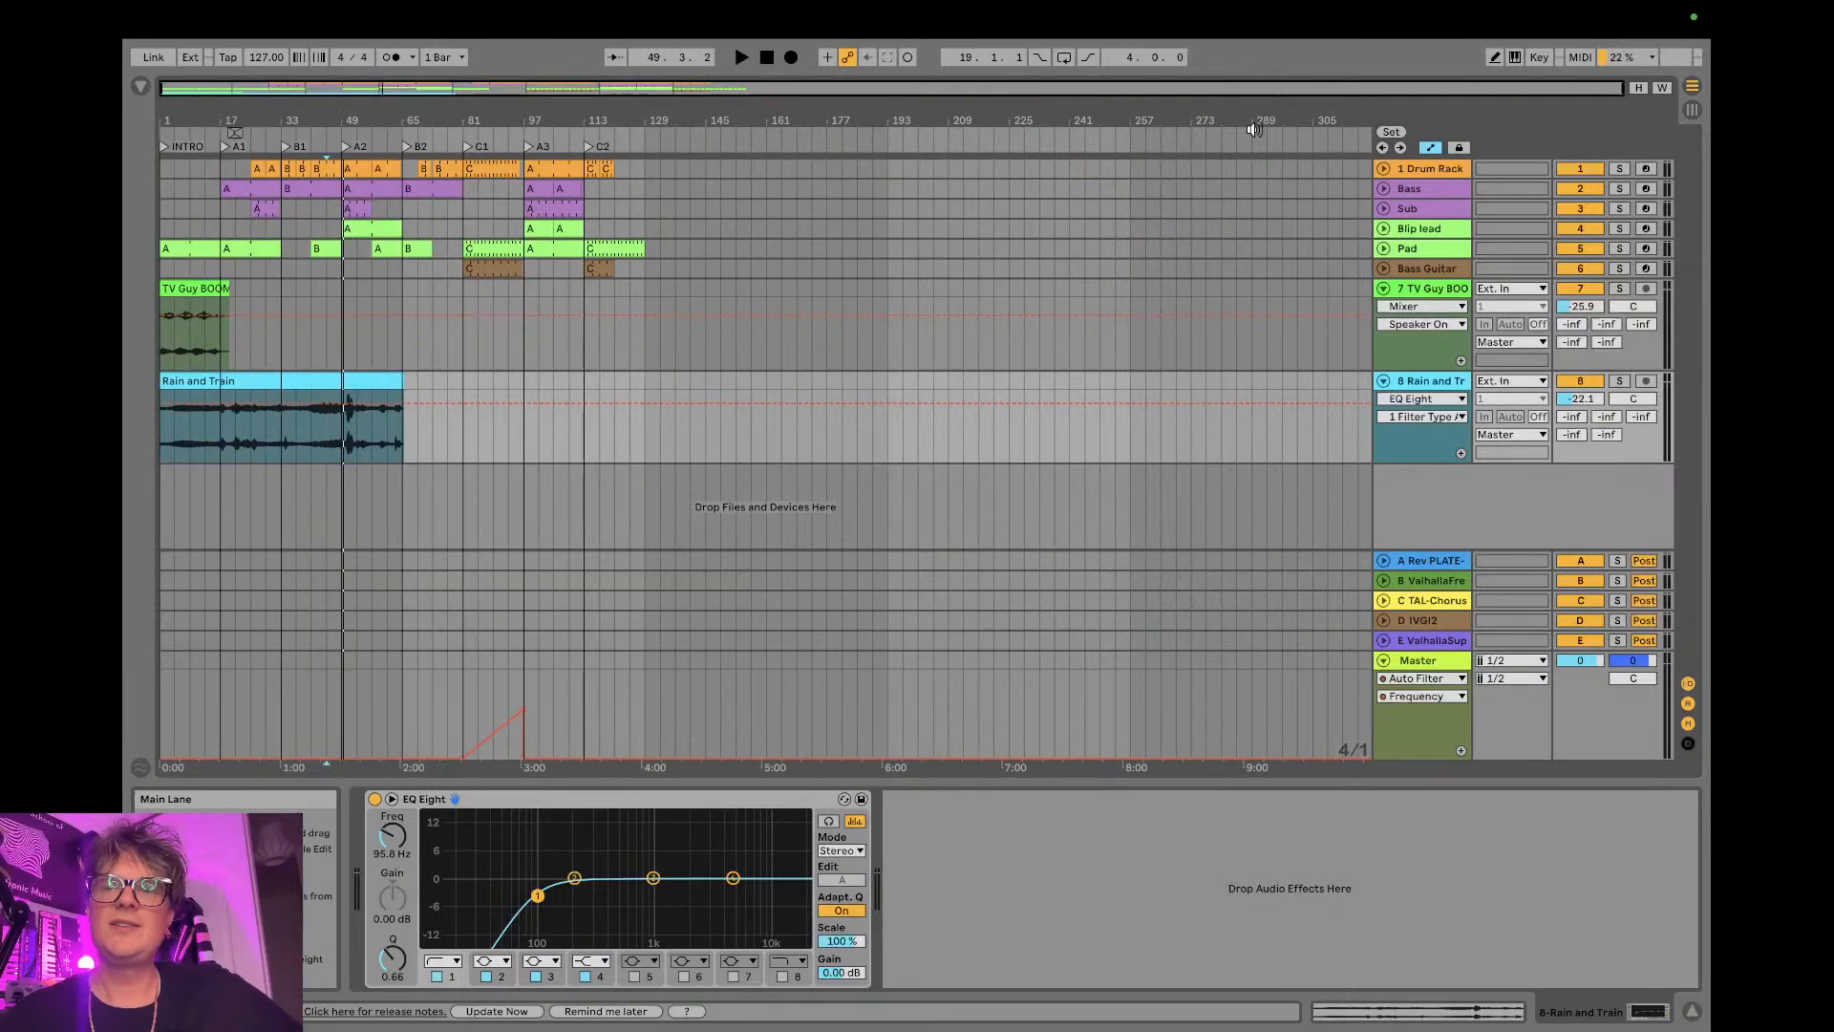
left_click(1383, 168)
- Solo the Drum Rack and listen to its Outer Space Dry/Wet automation in bar 64, just before B2
left_click_drag(396, 127, 382, 339)
left_click(1619, 168)
left_click(570, 251)
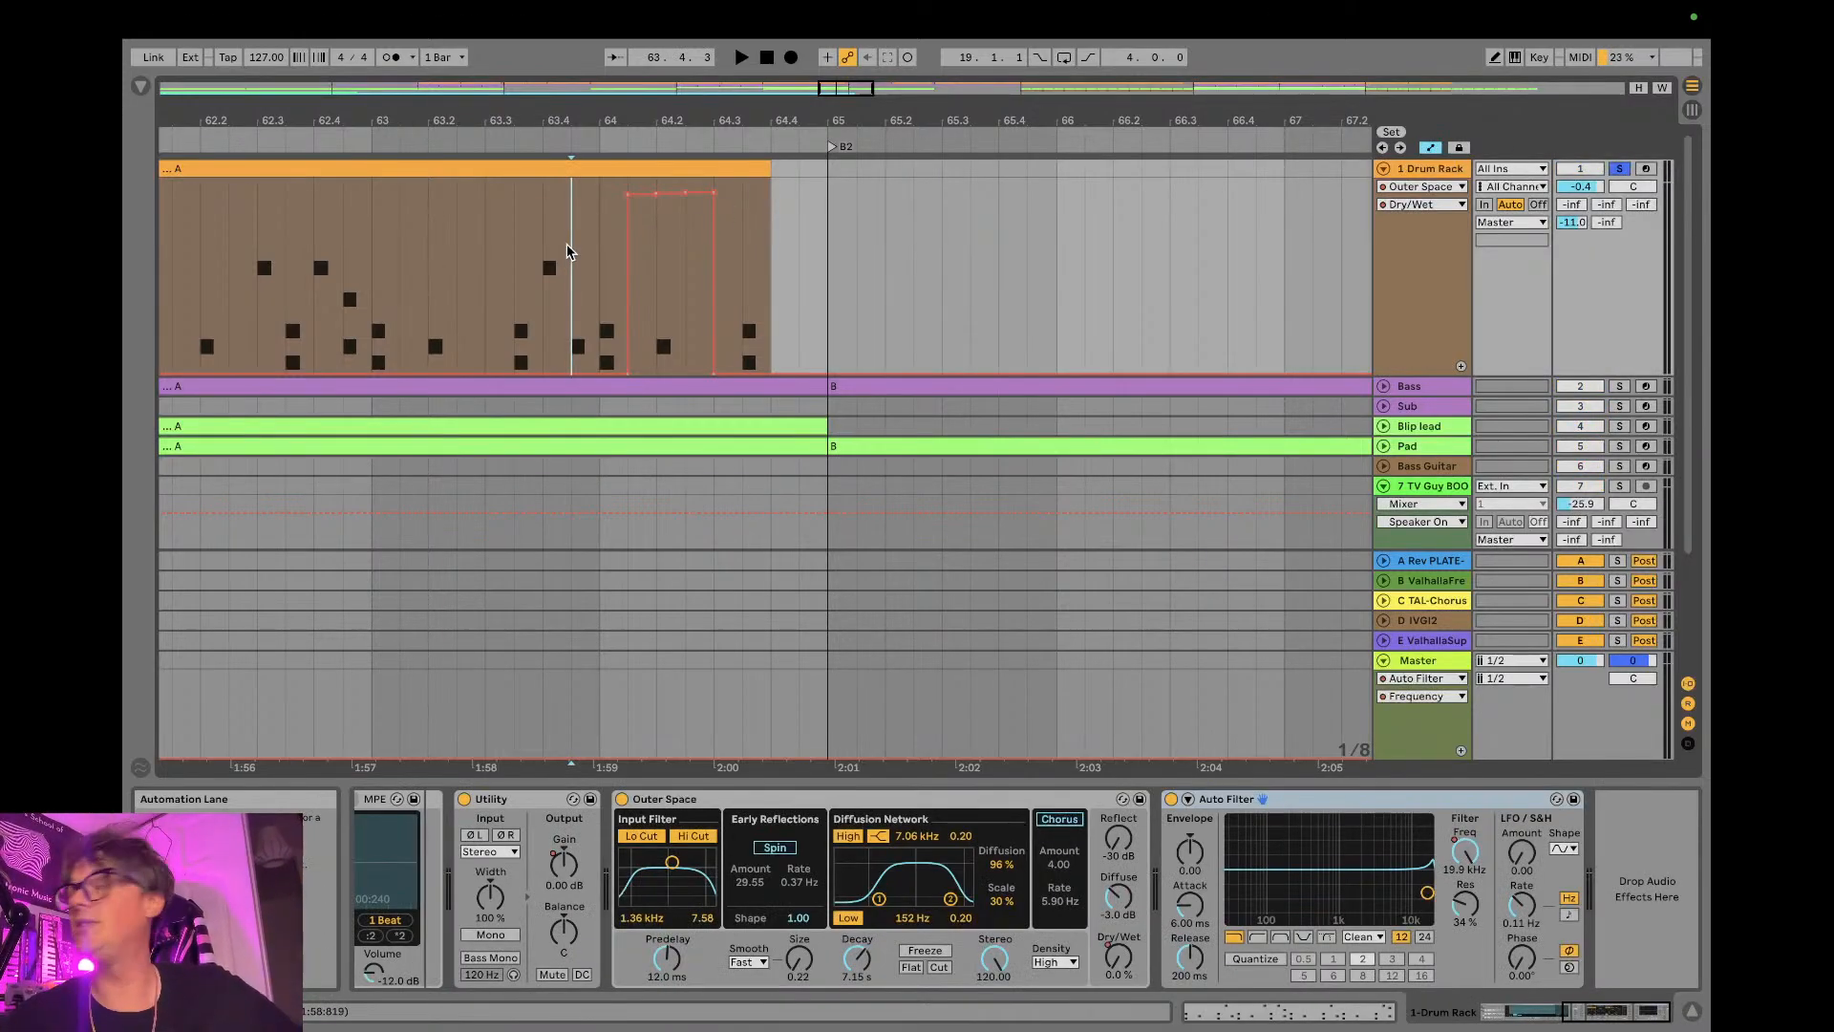
key("space")
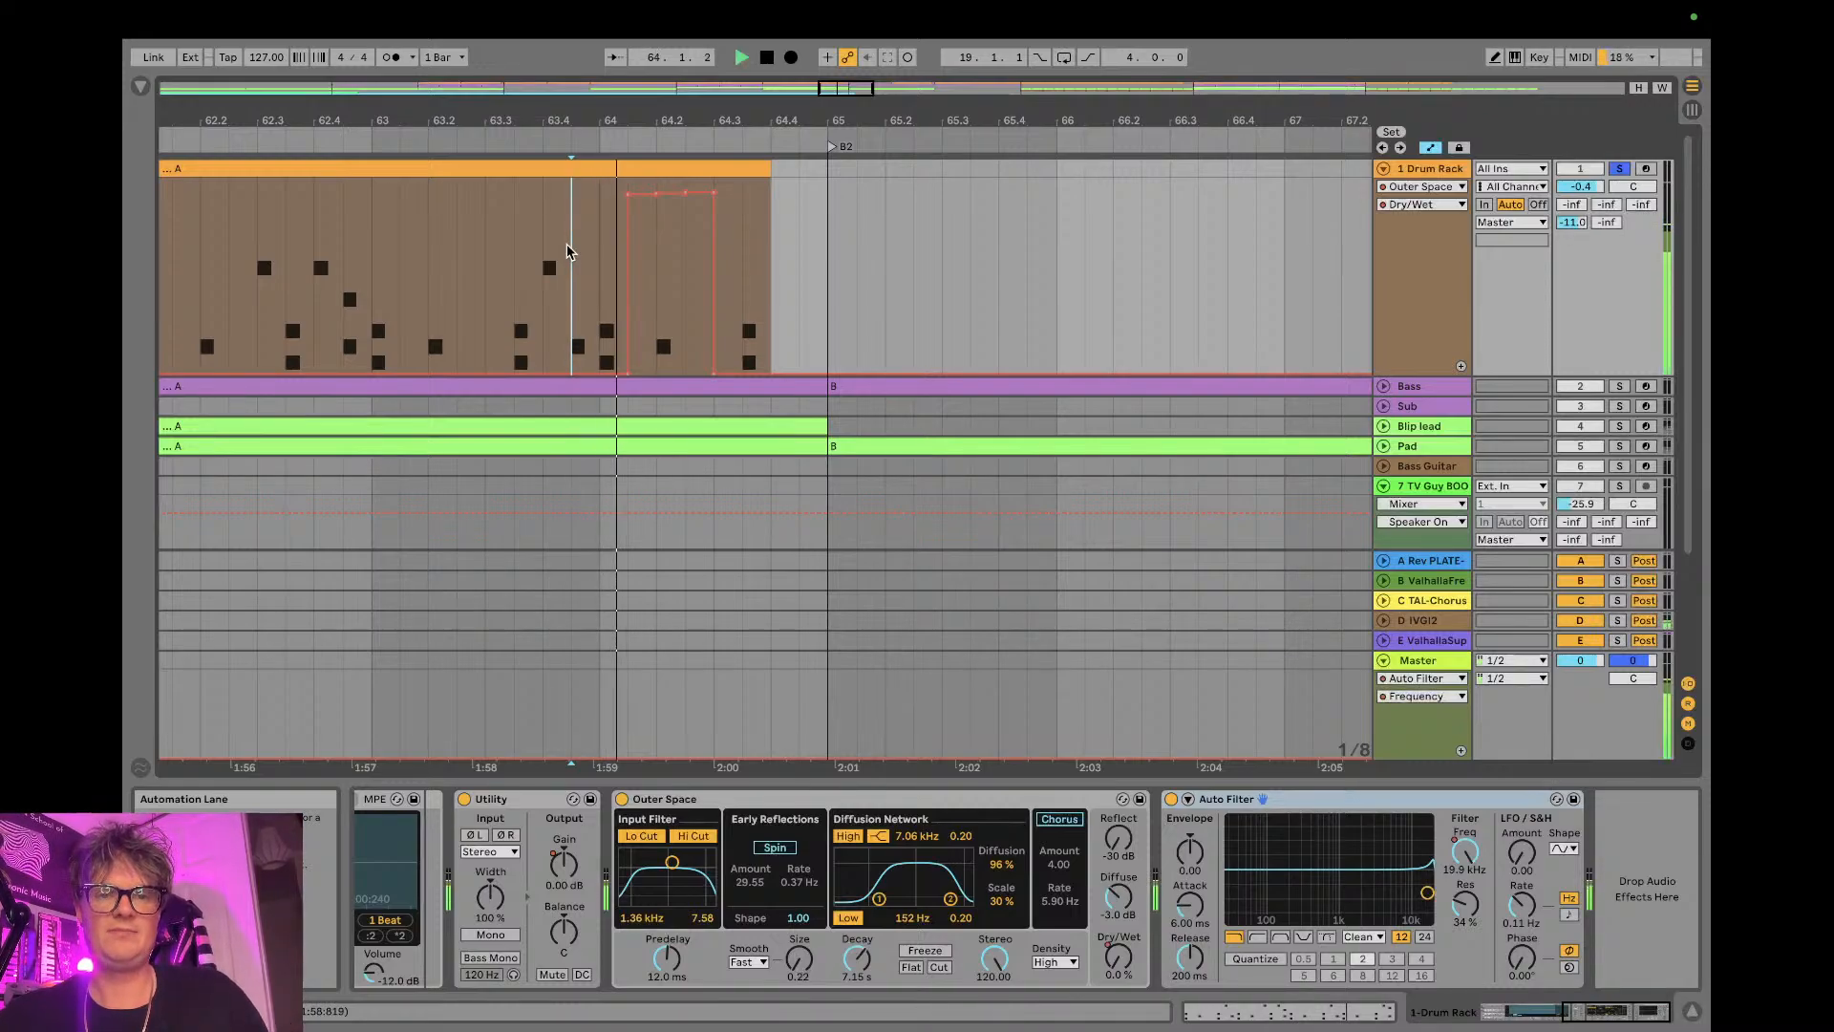
key("space")
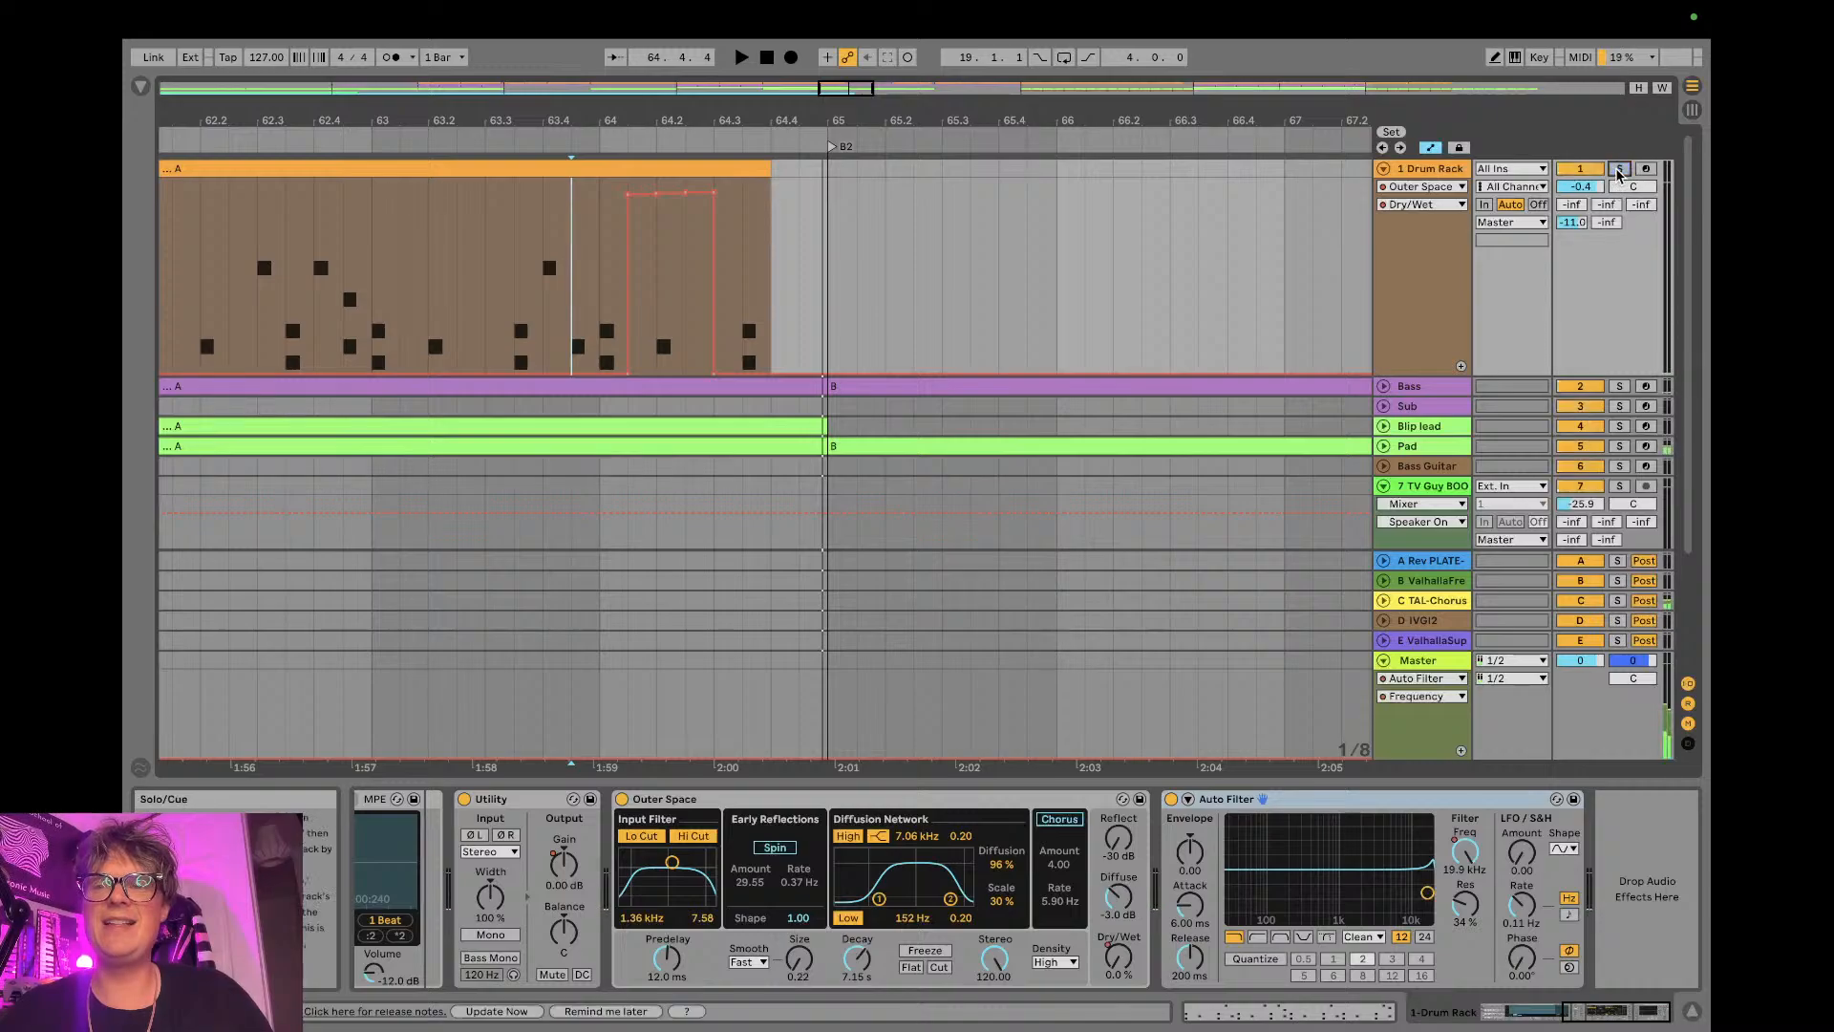
key("space")
- Unfold the Bass track and play the end of the A3 section into C2 at bar 113
left_click_drag(1067, 122, 743, 123)
left_click_drag(1162, 122, 1161, 229)
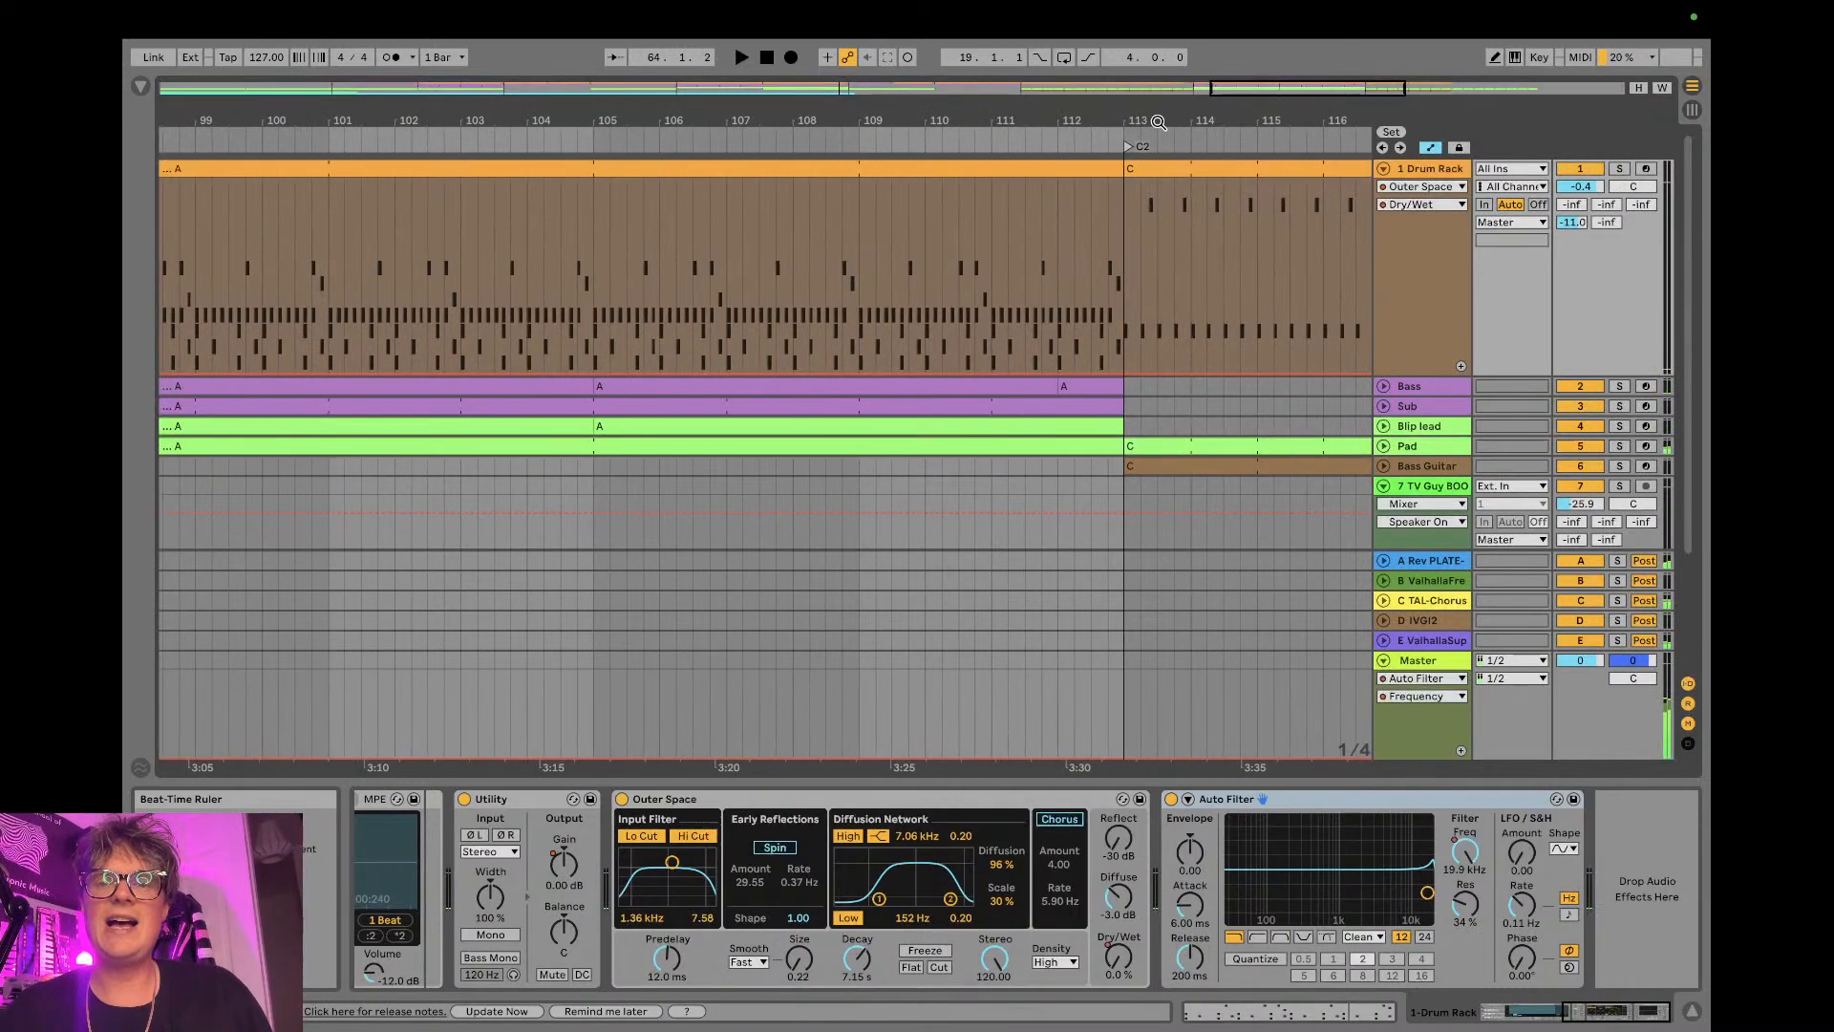
left_click(1387, 390)
left_click(1384, 388)
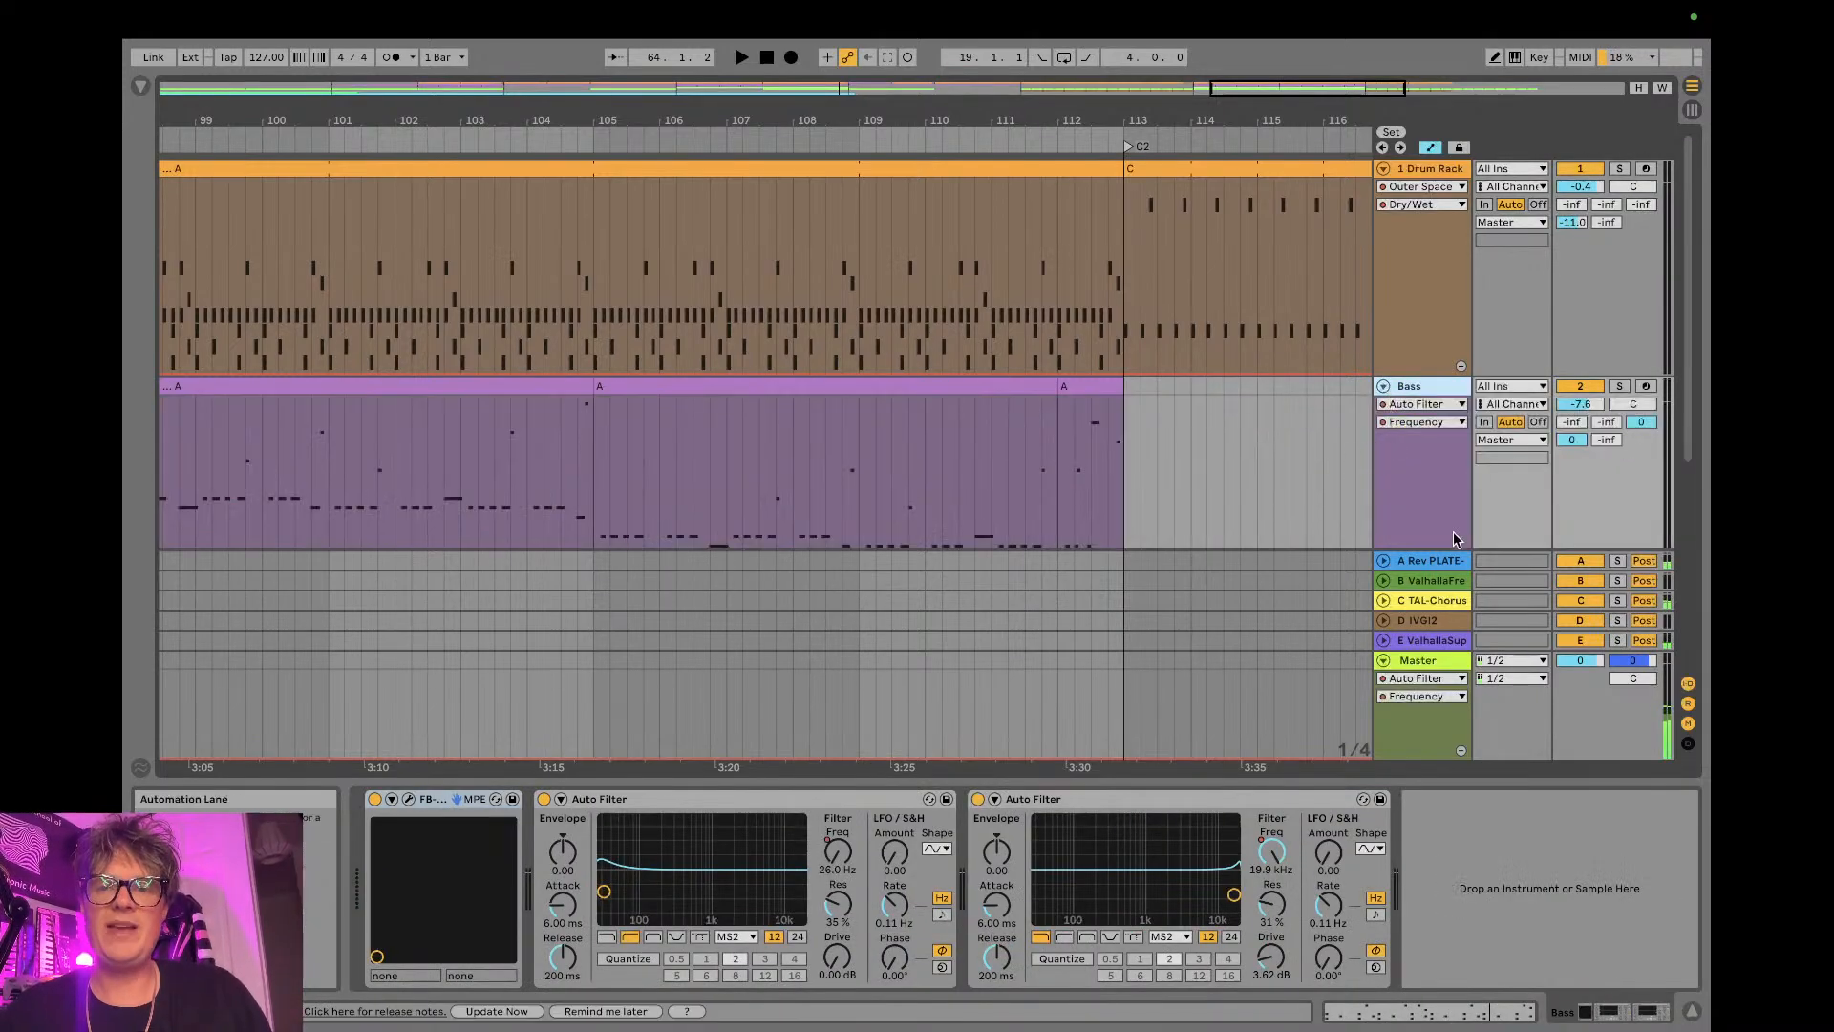
left_click(1021, 455)
key("space")
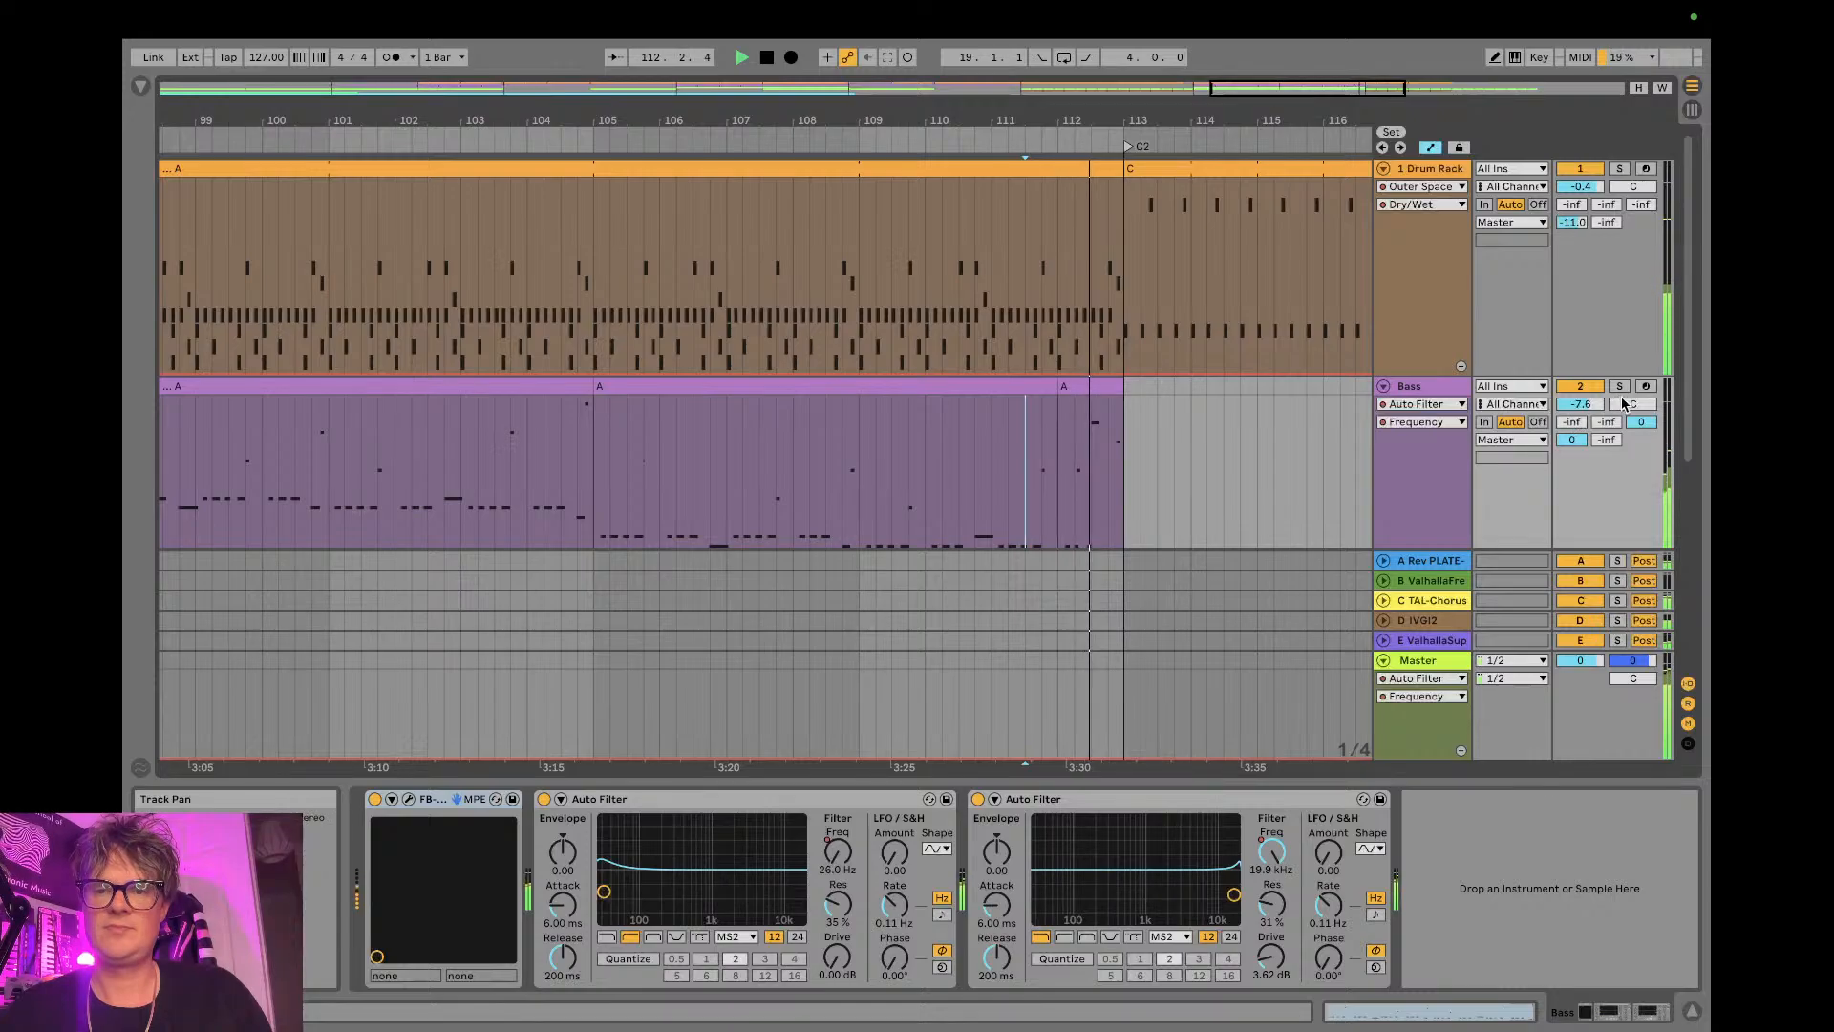
key("space")
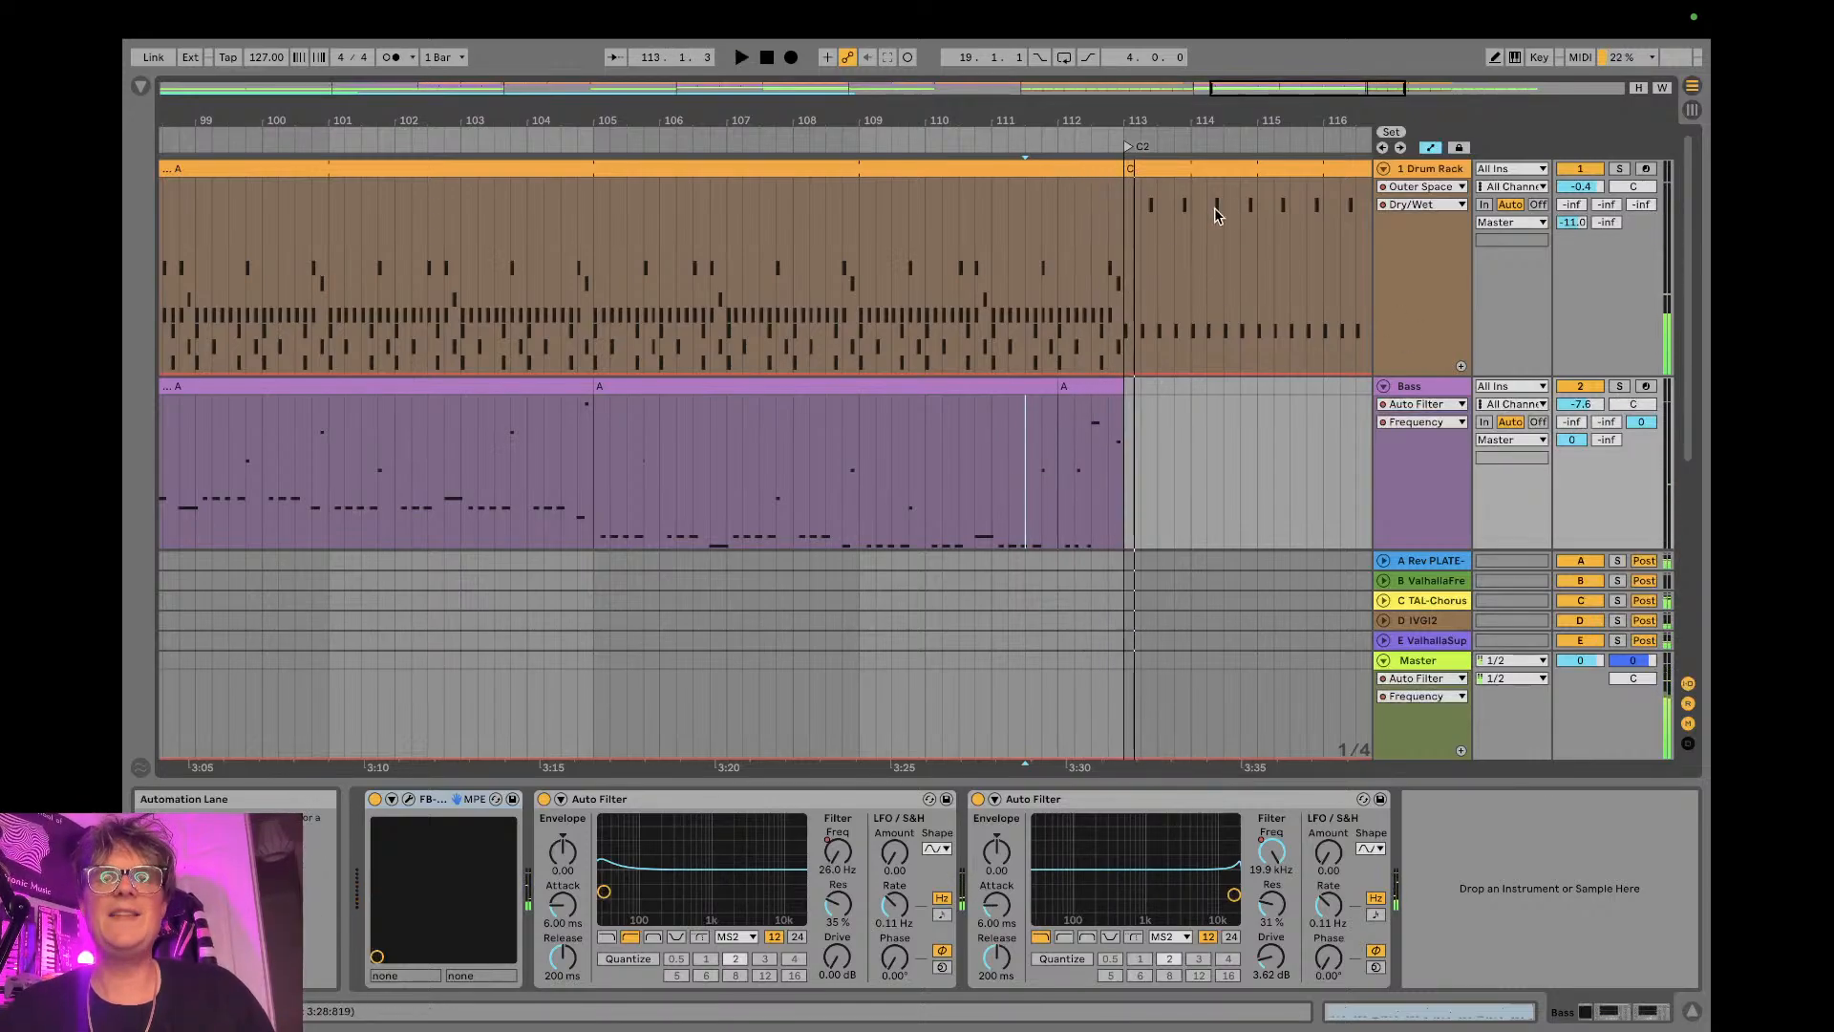
- Open the last Bass clip before C2, lower the note at 8.3 by an octave to C2, and listen to it
double_click(1097, 388)
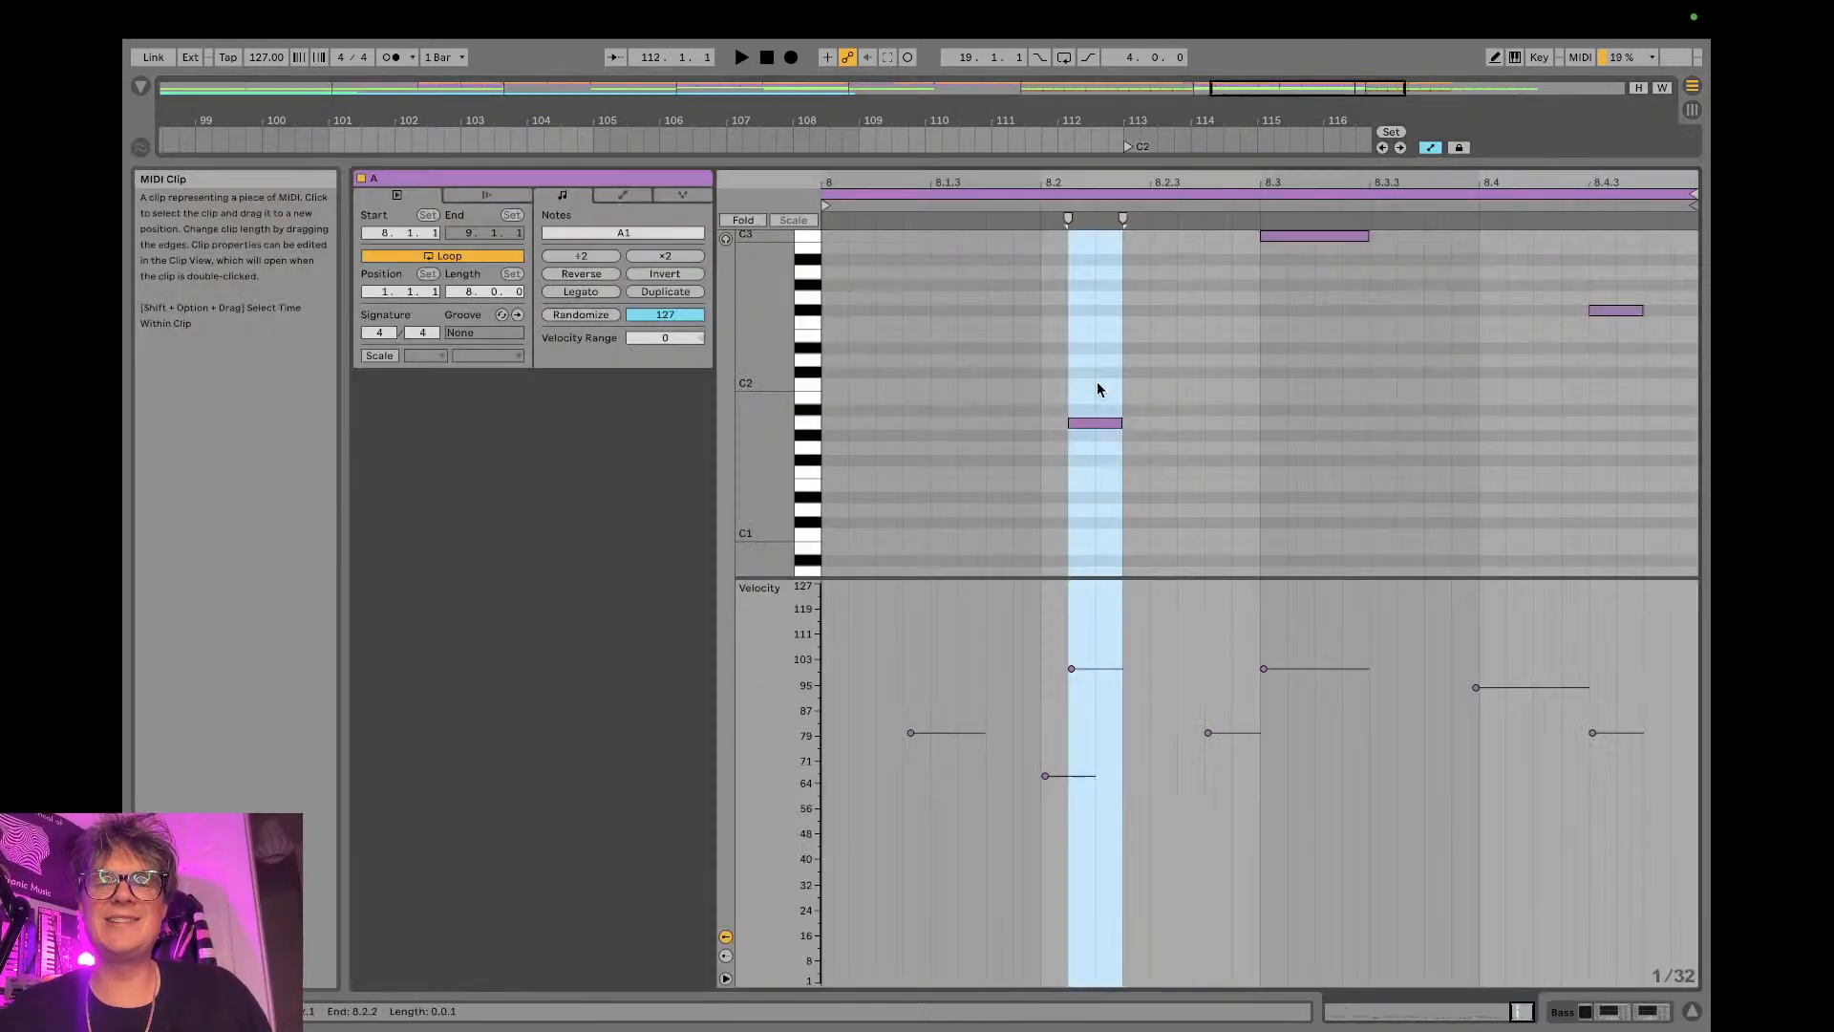
left_click(1288, 237)
key("shift+Down")
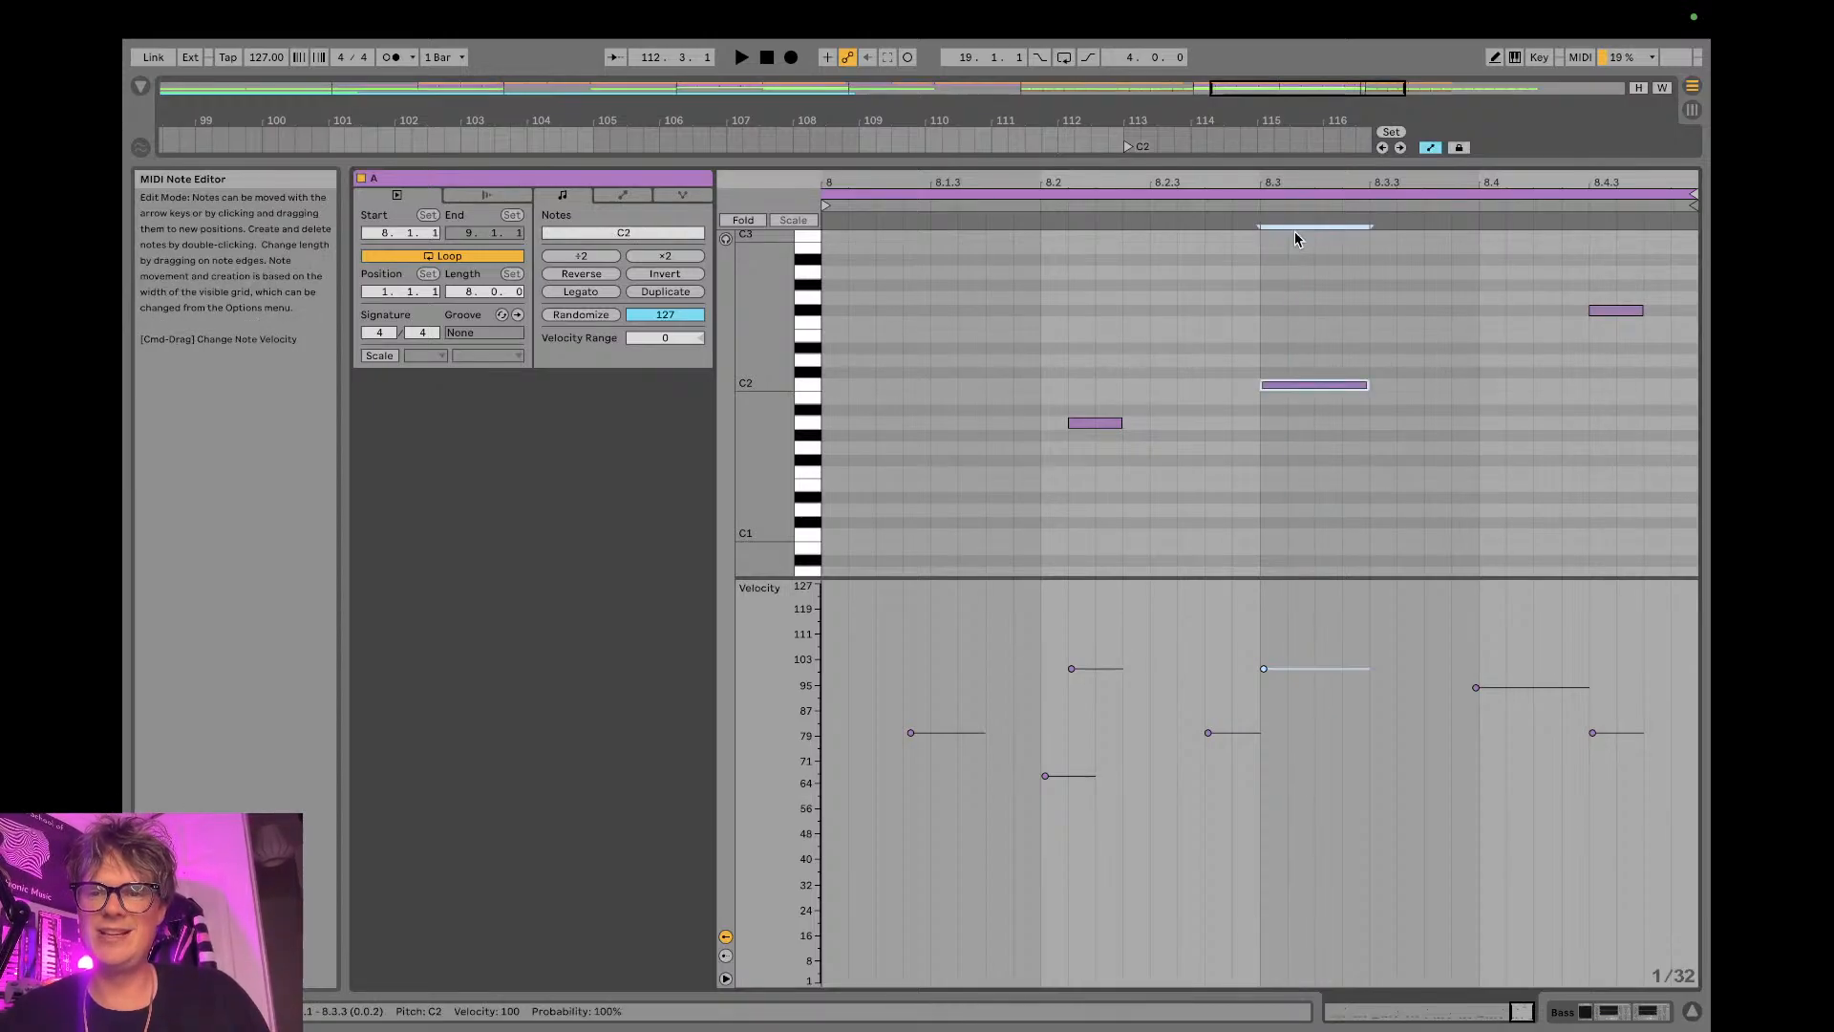
key("space")
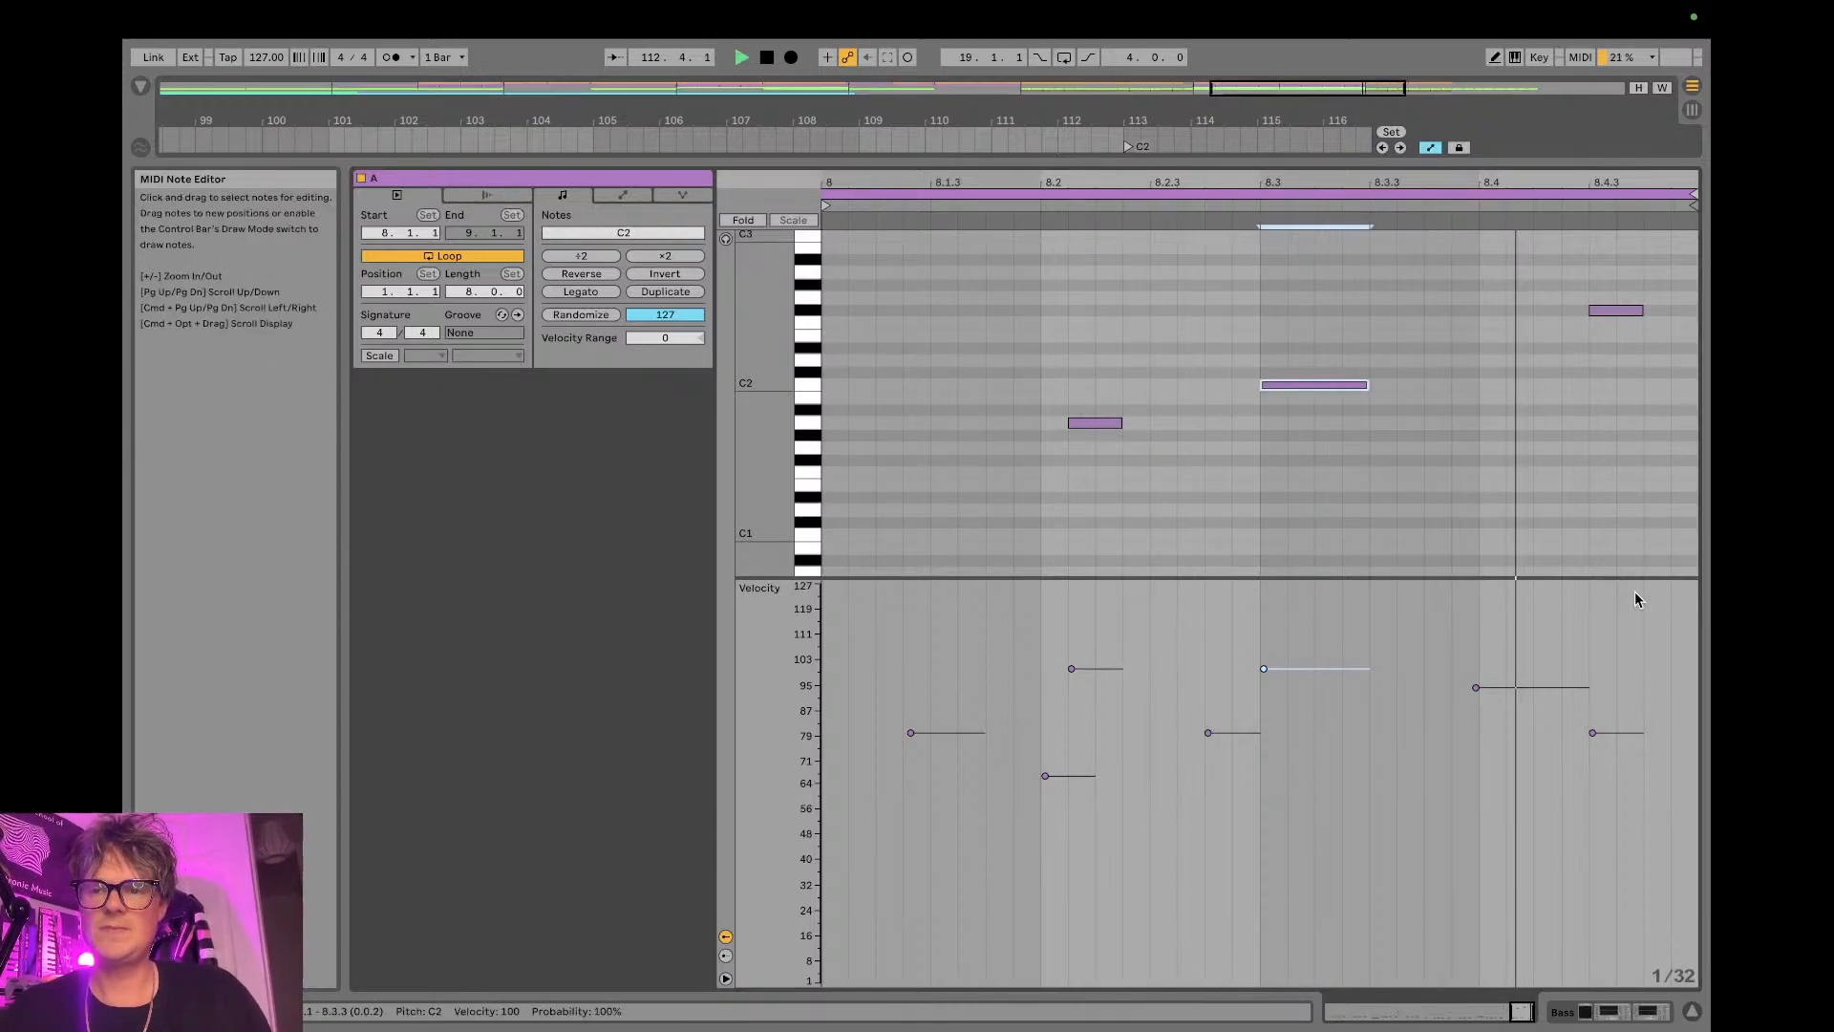
left_click(1697, 1005)
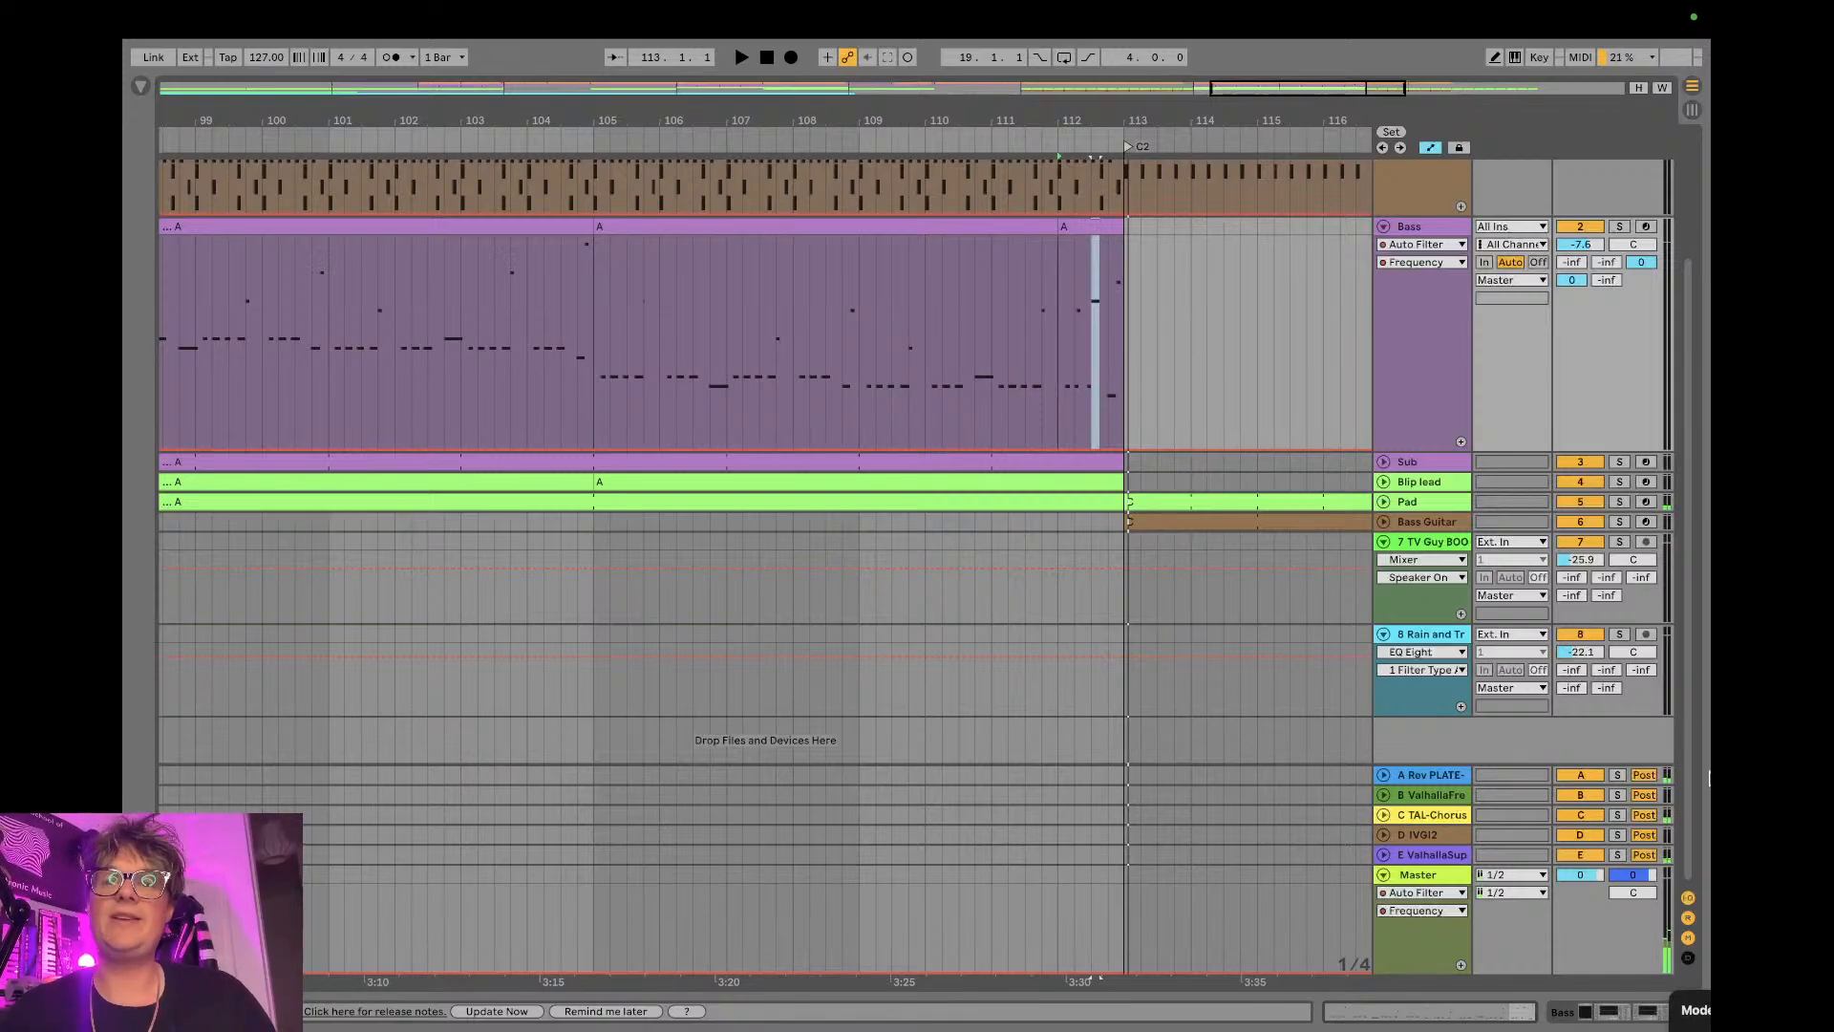
- Fold the Bass and Drum Rack tracks and show the whole arrangement
left_click(1383, 226)
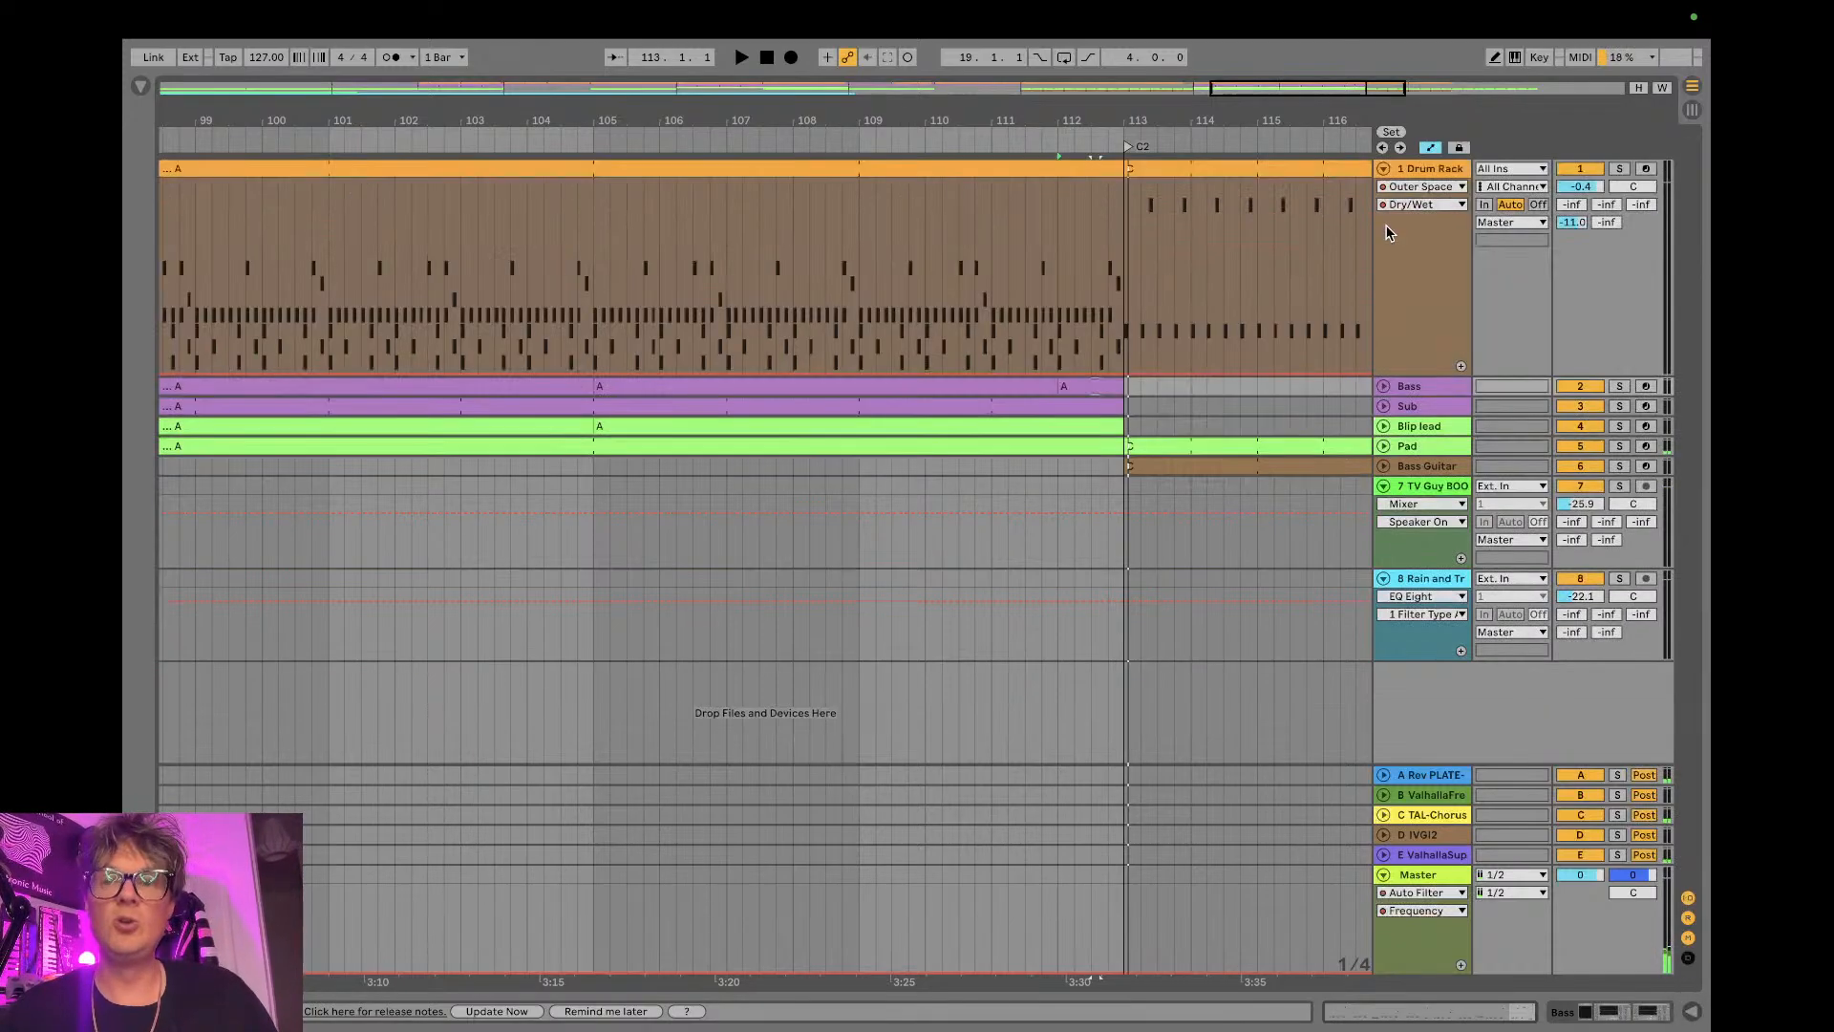
left_click(1383, 169)
left_click_drag(1189, 124, 1166, 9)
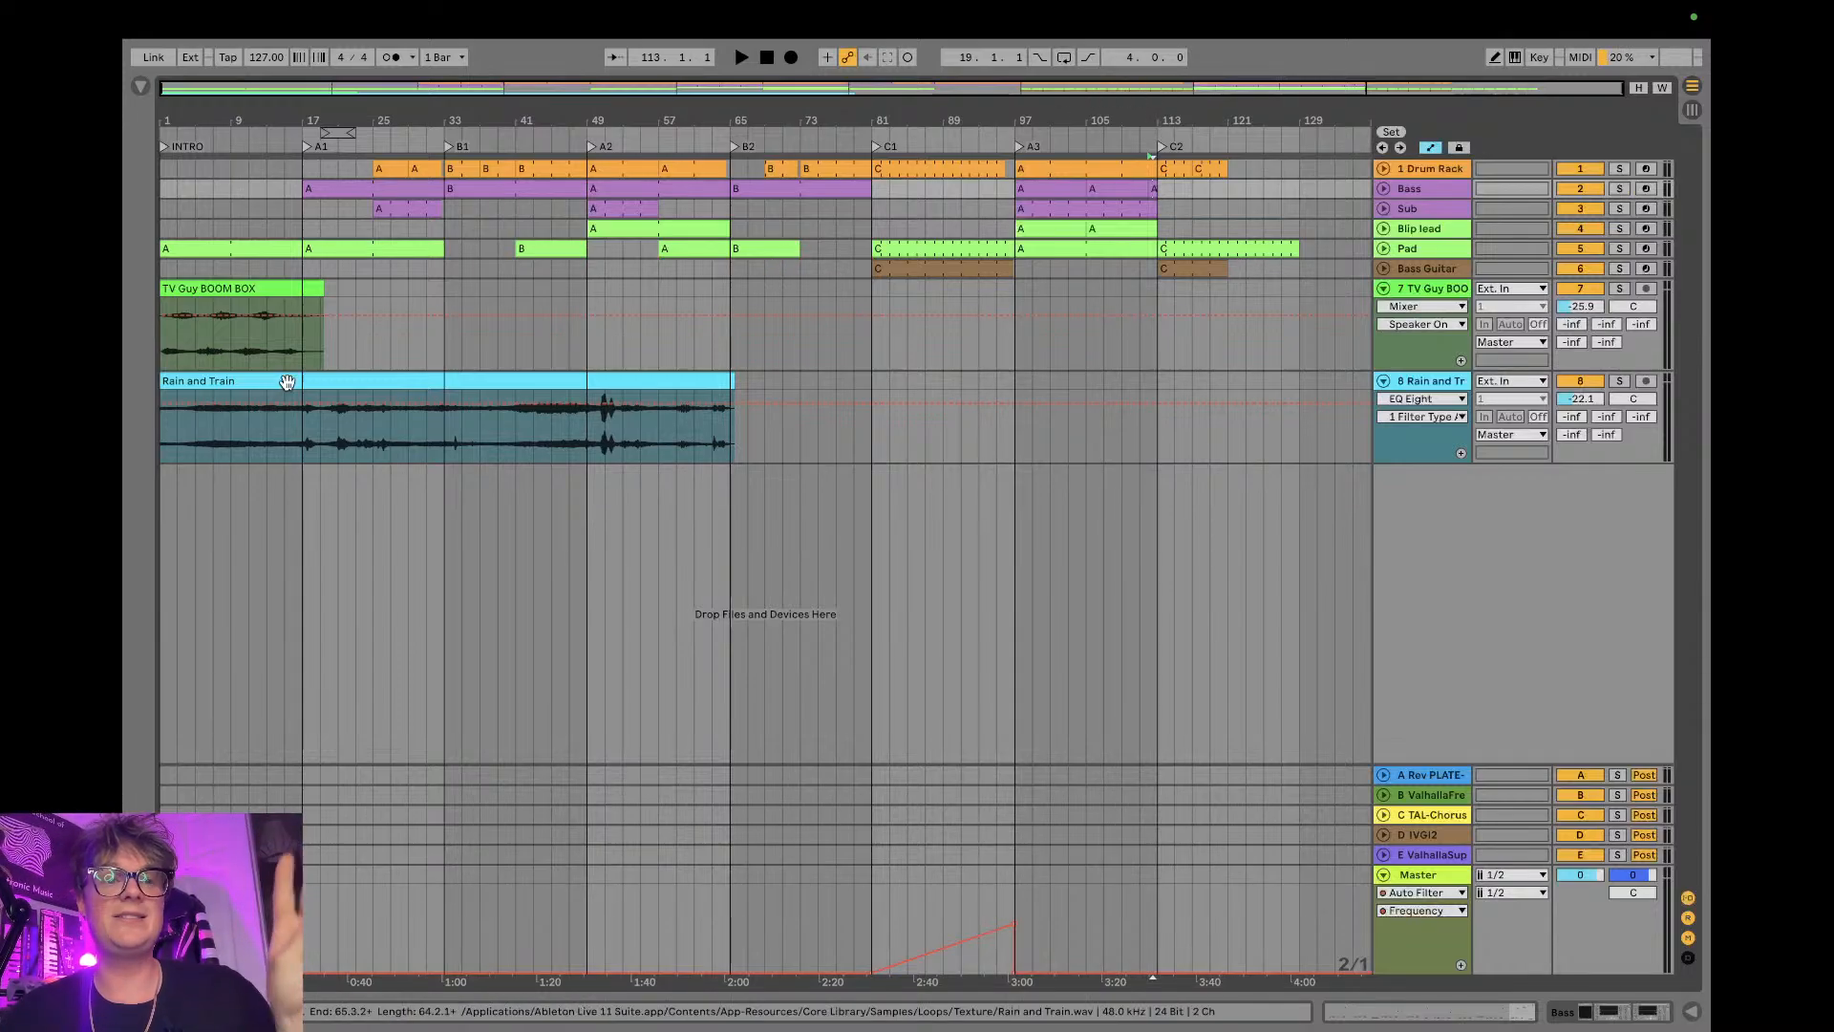
- While playing from the intro, move the Rain and Train clip to bar 19 and raise the TV Guy BOOM BOX track's volume to -18.6 dB
left_click(192, 338)
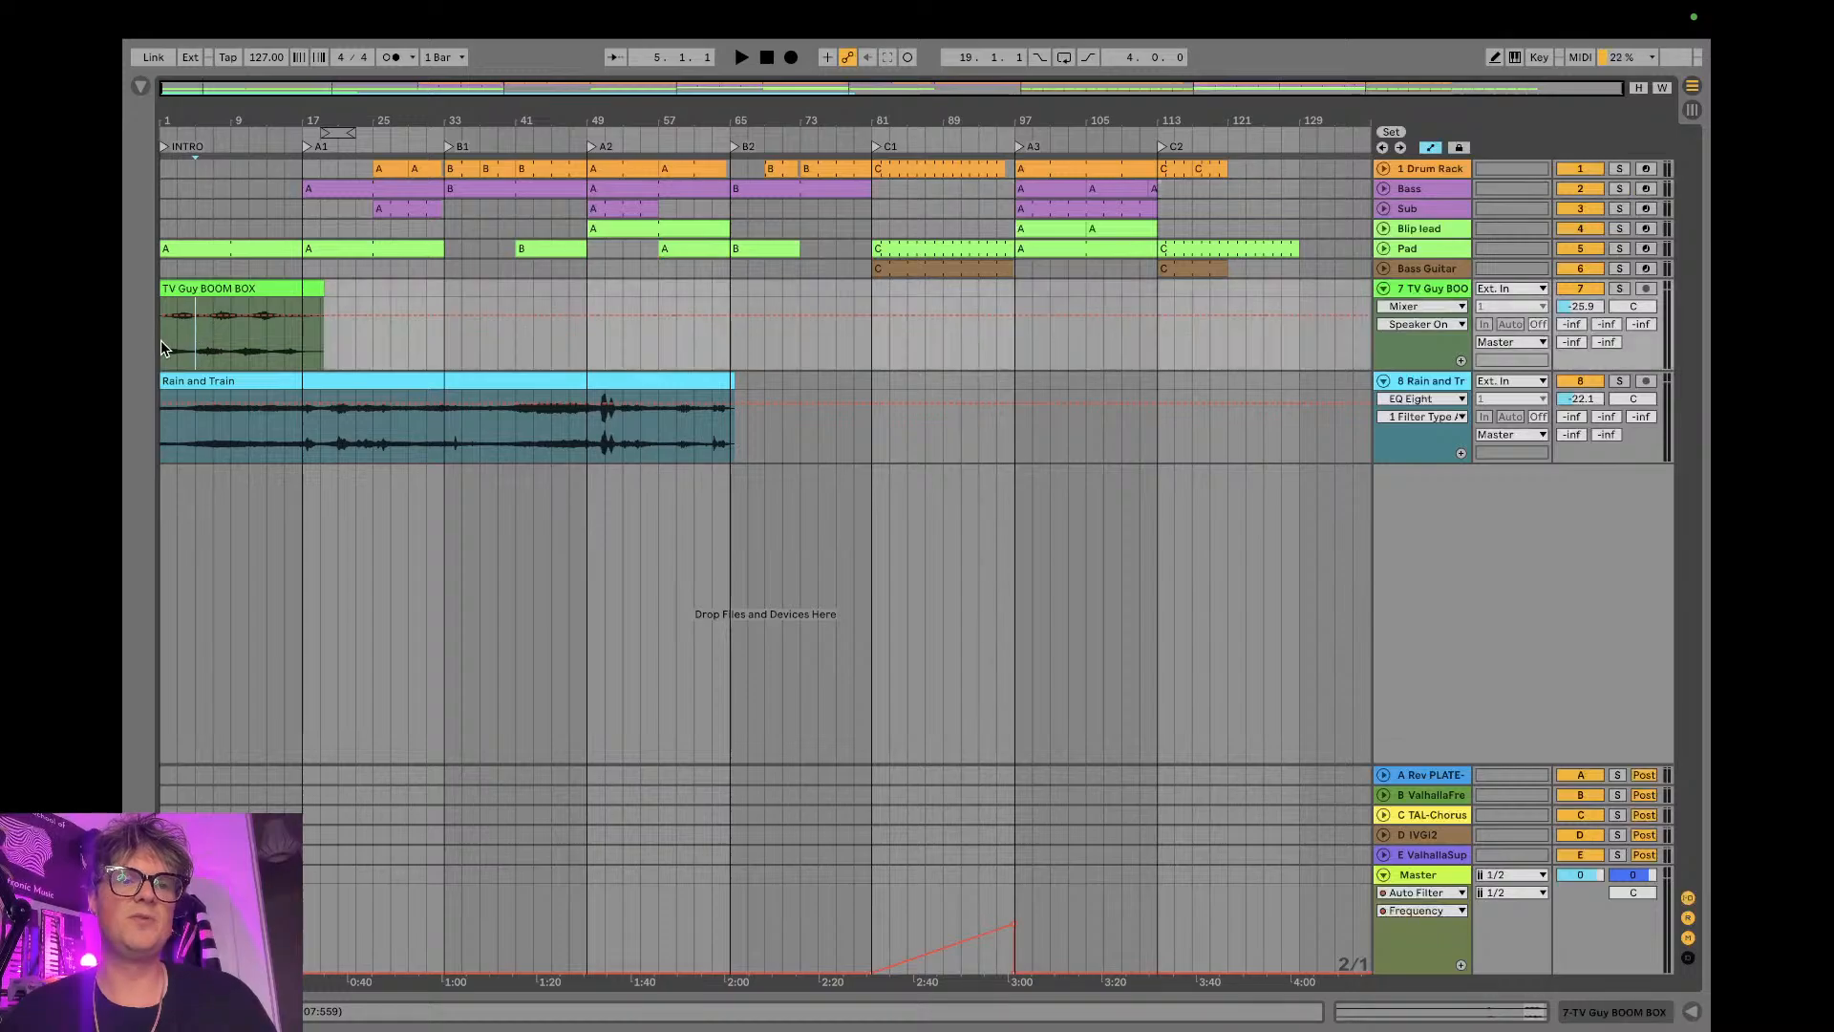
key("space")
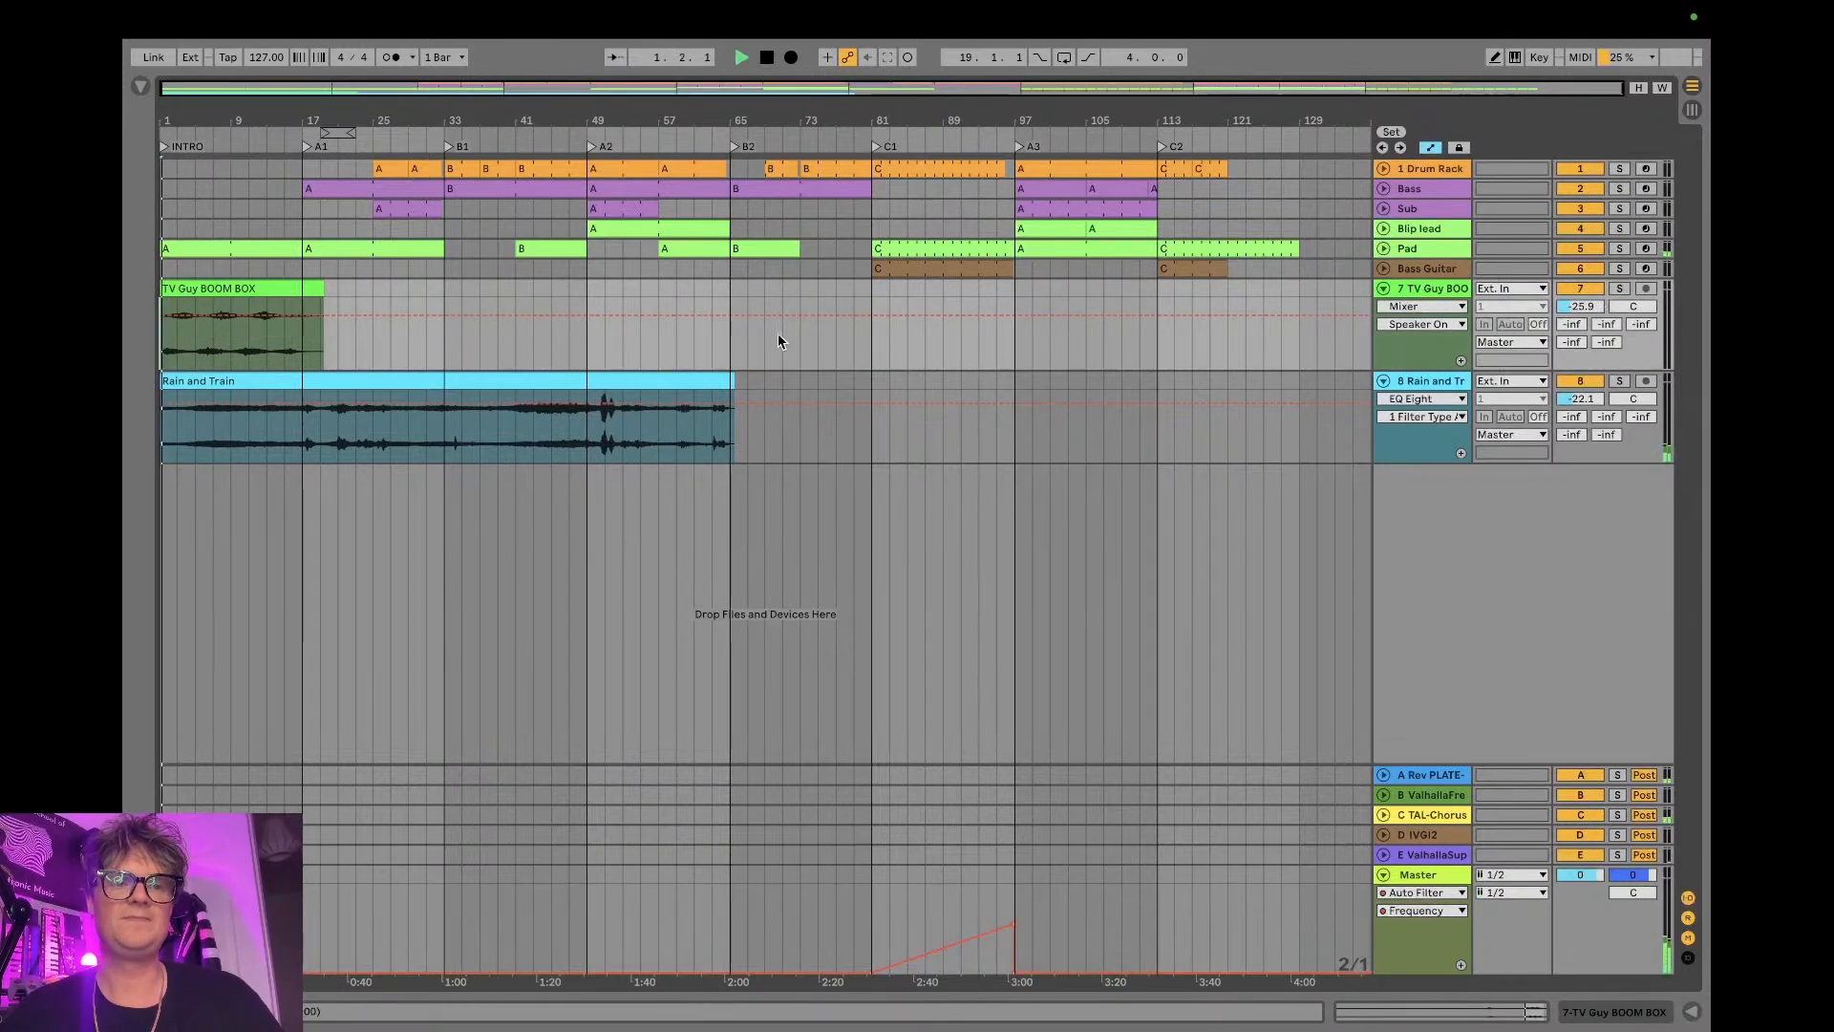
left_click_drag(371, 387, 527, 401)
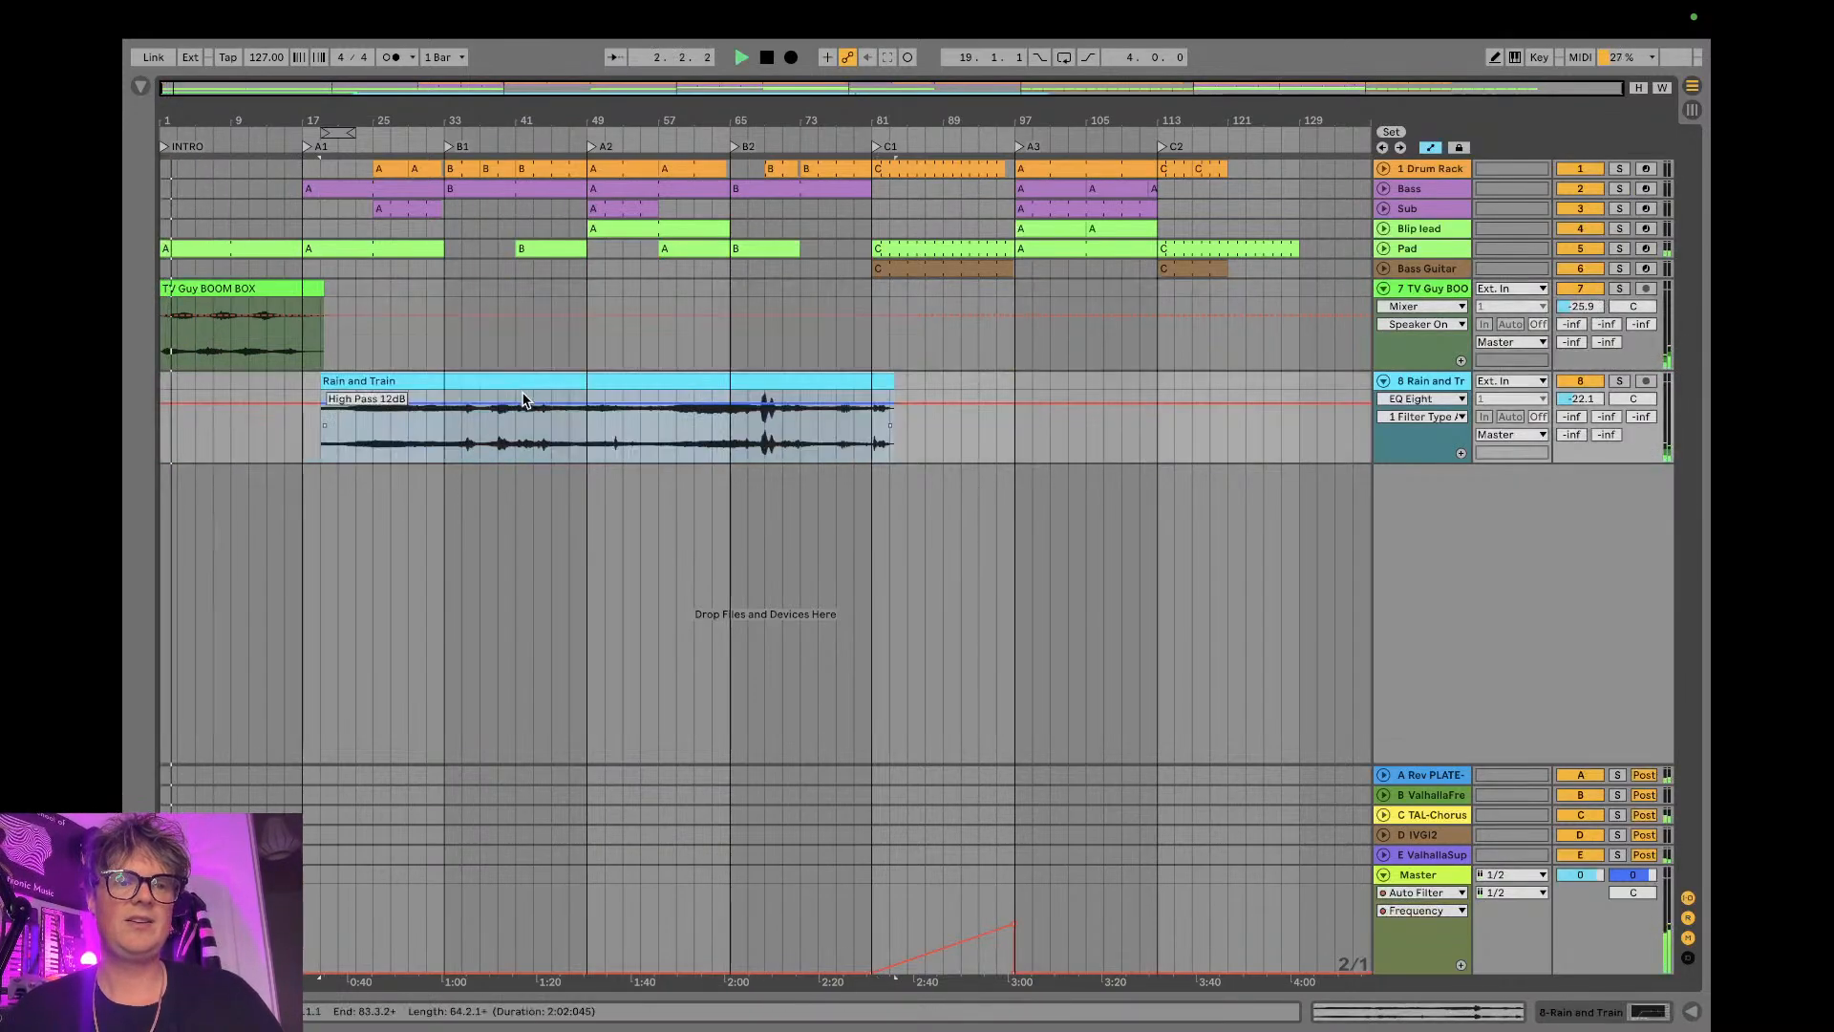
left_click_drag(1595, 309, 1596, 298)
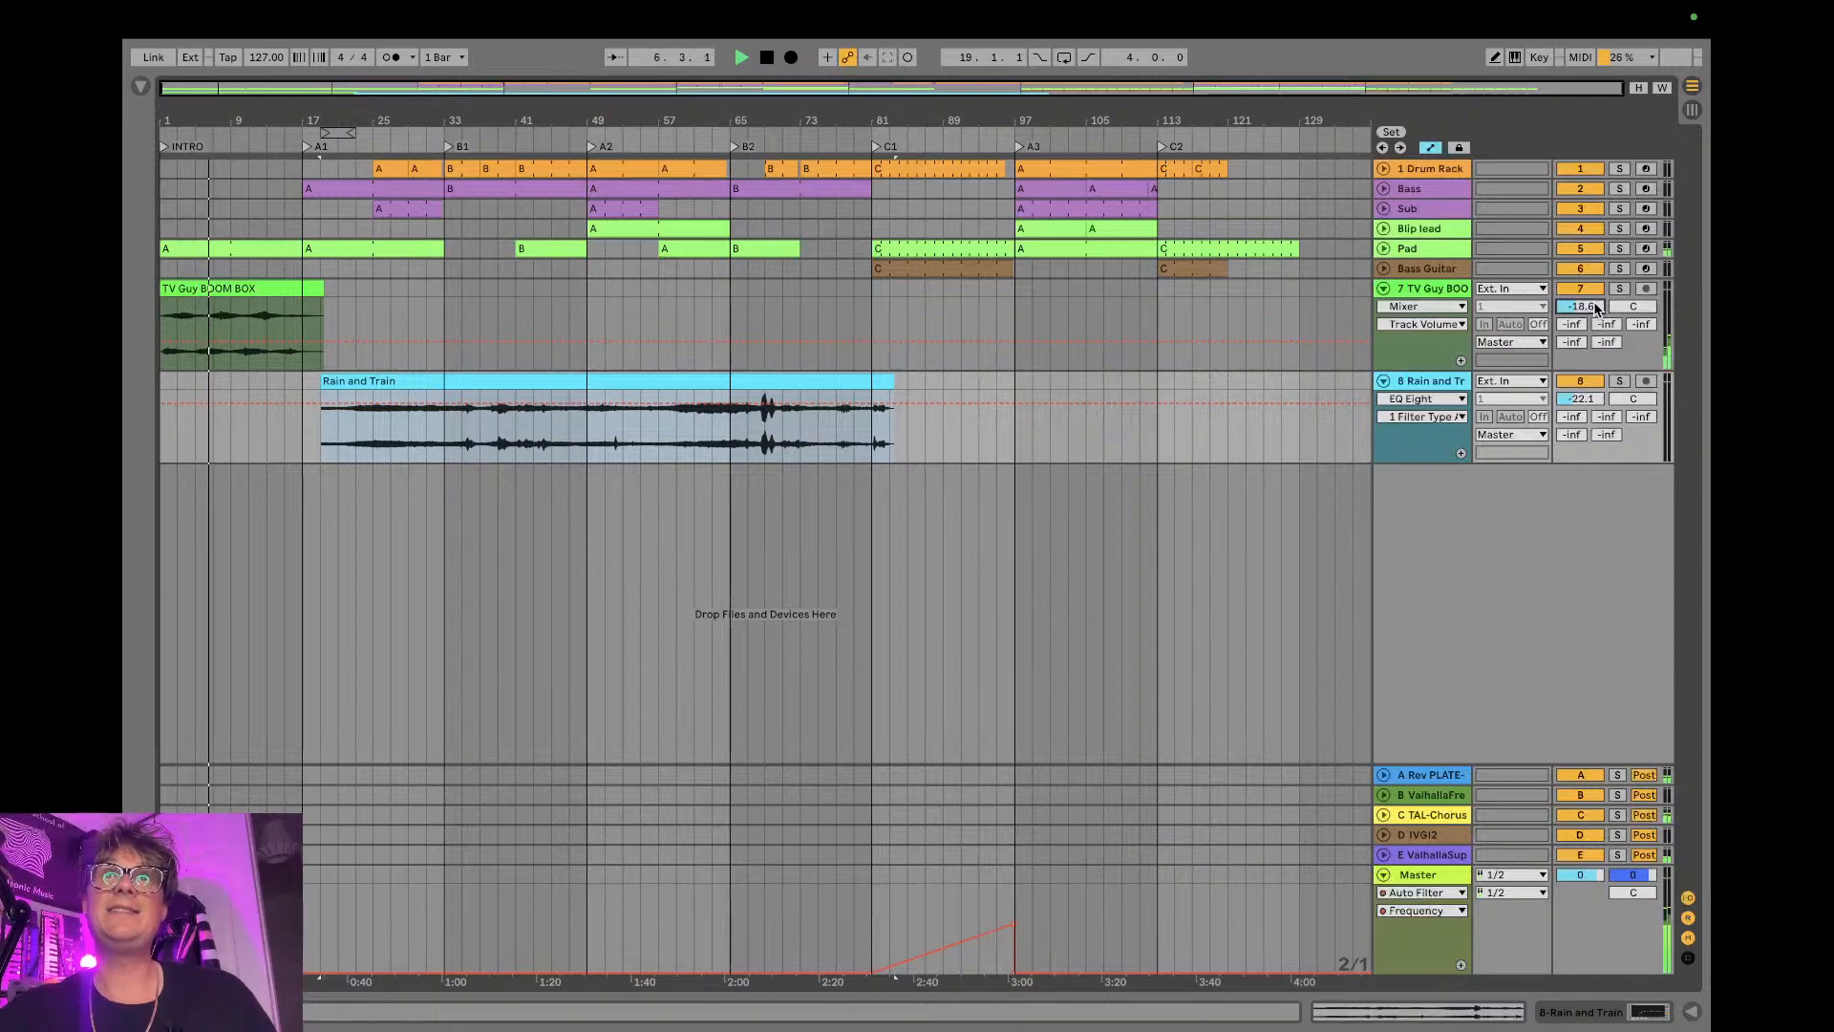
key("space")
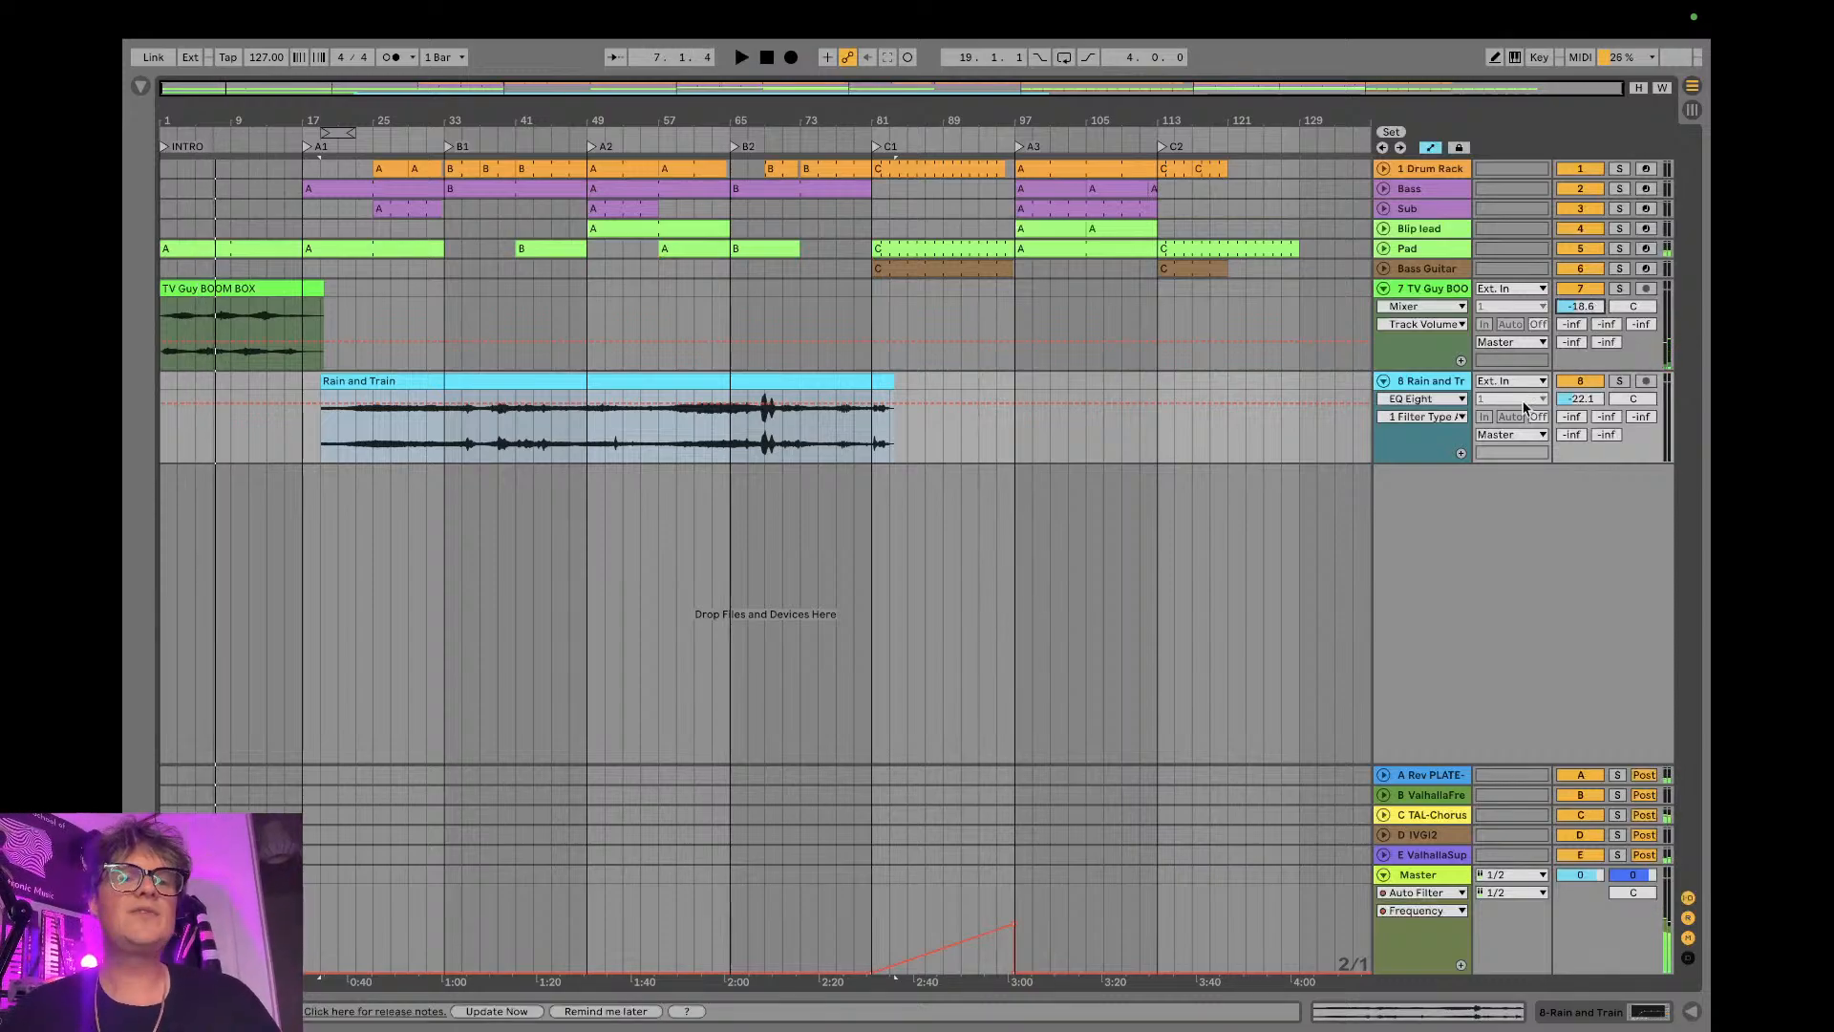
left_click(321, 437)
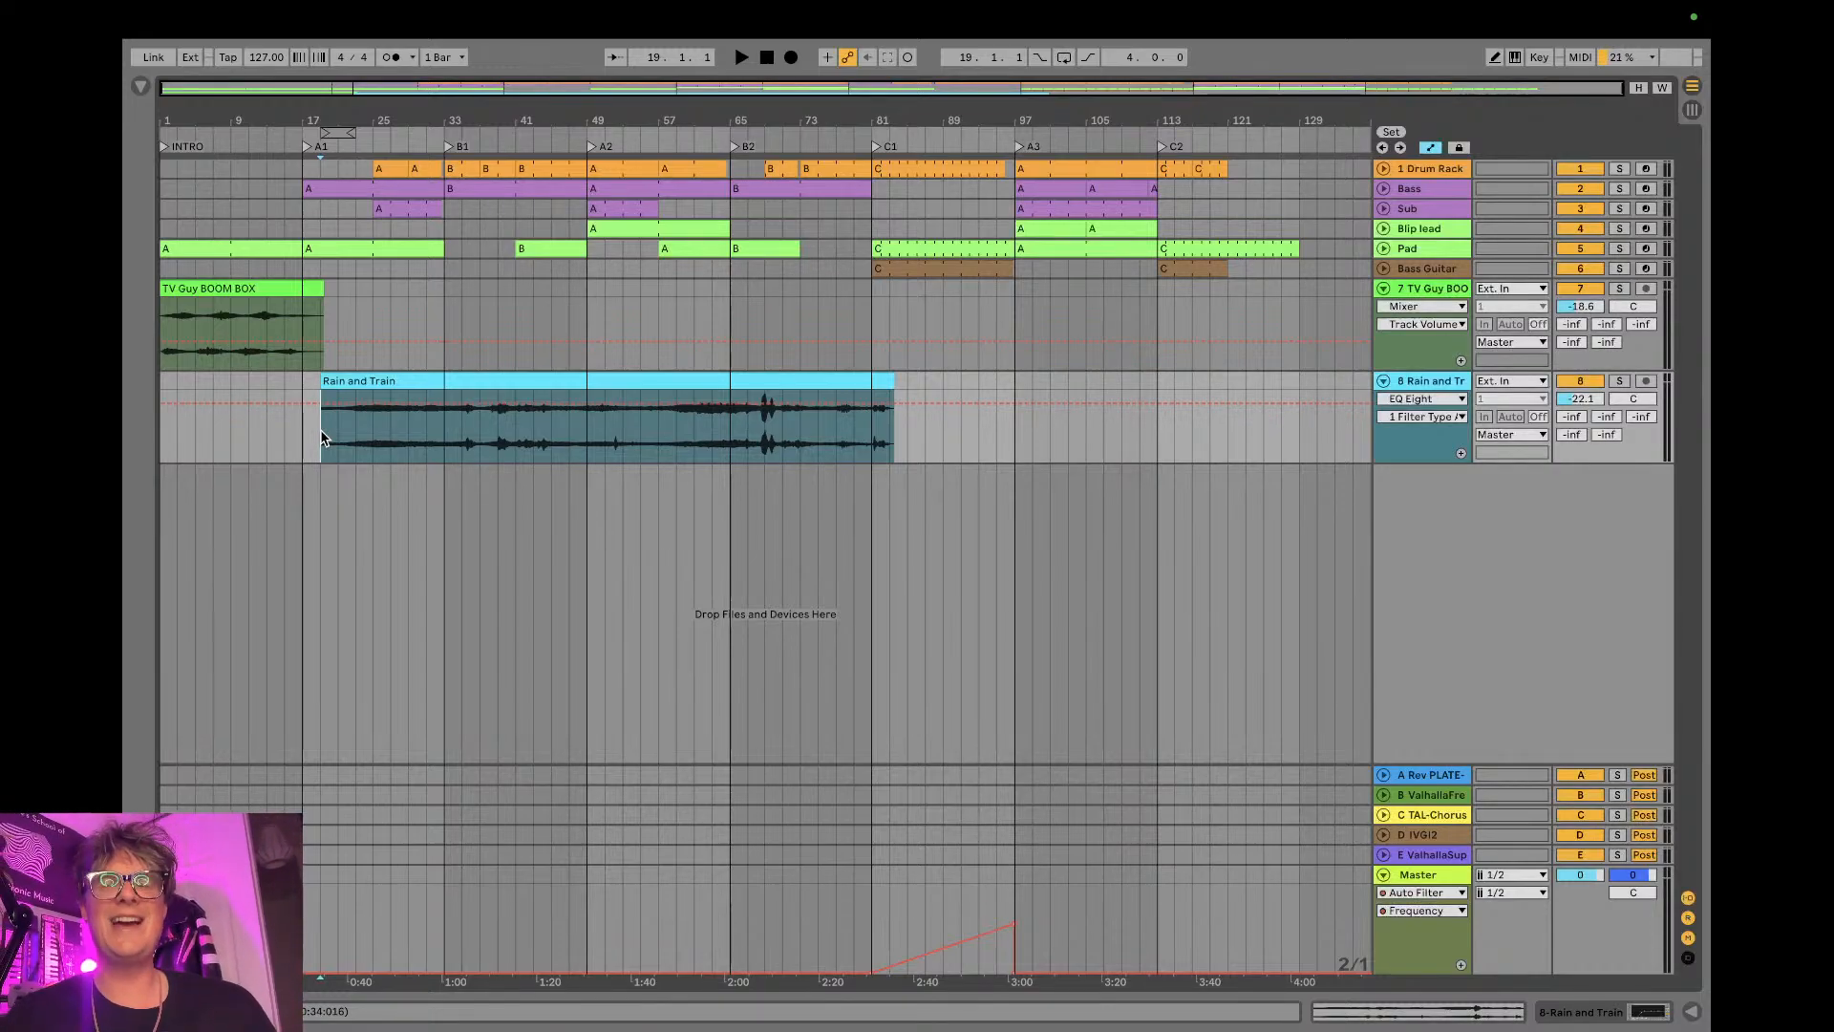
- Read the newest message in the OBS stream chat and return to Ableton Live
key("ctrl+Right")
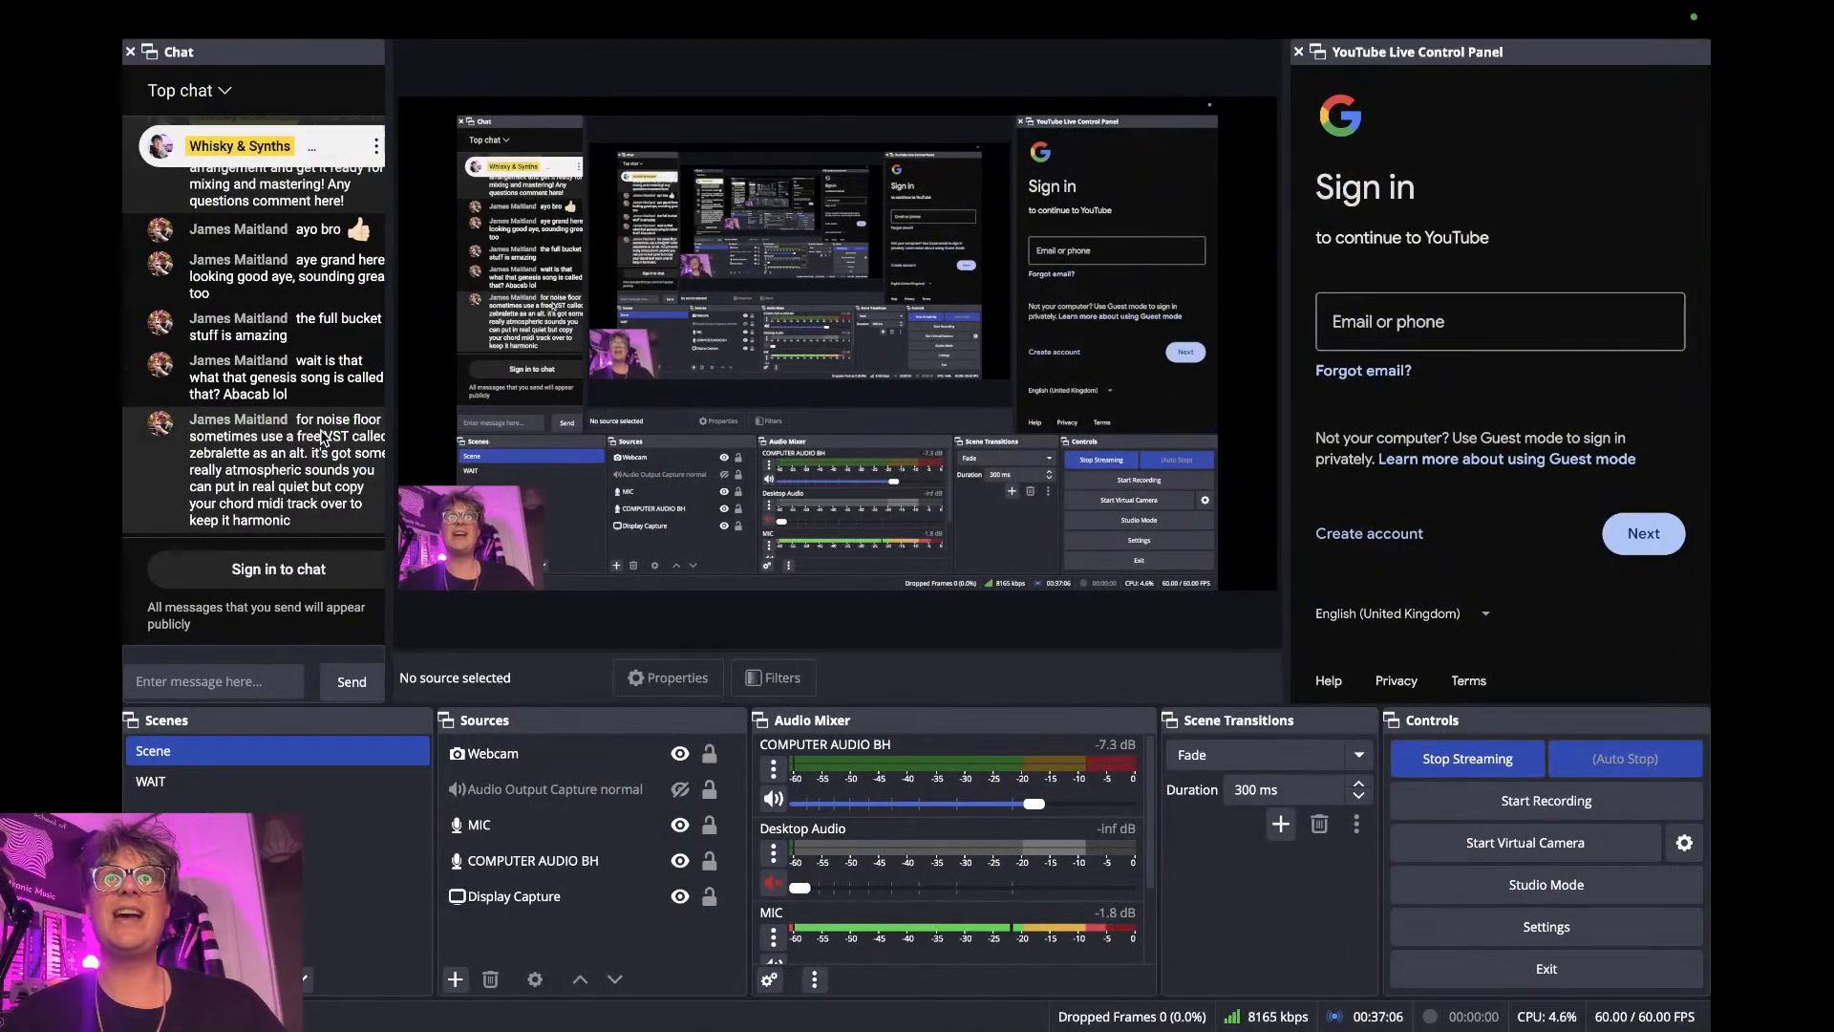
key("ctrl+Left")
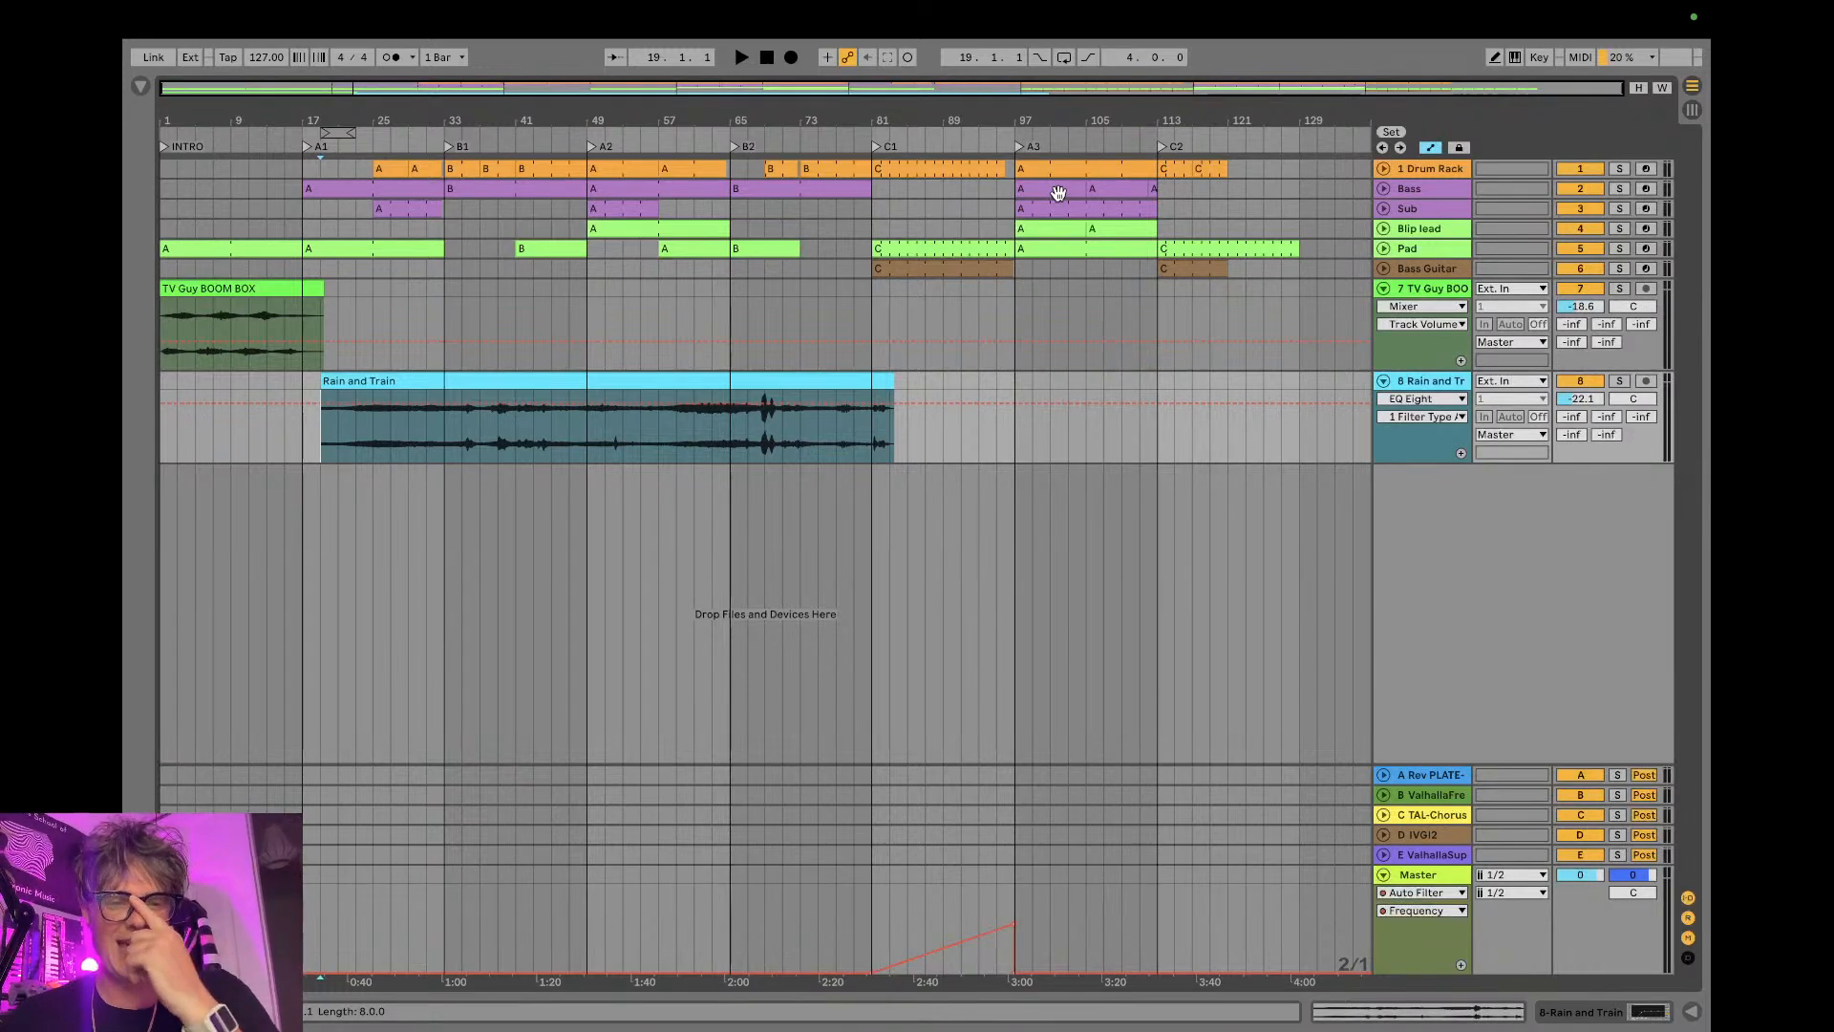
- Duplicate the Rain and Train clip directly after itself and trim the copy to end at bar 129 with the Pad
left_click(866, 377)
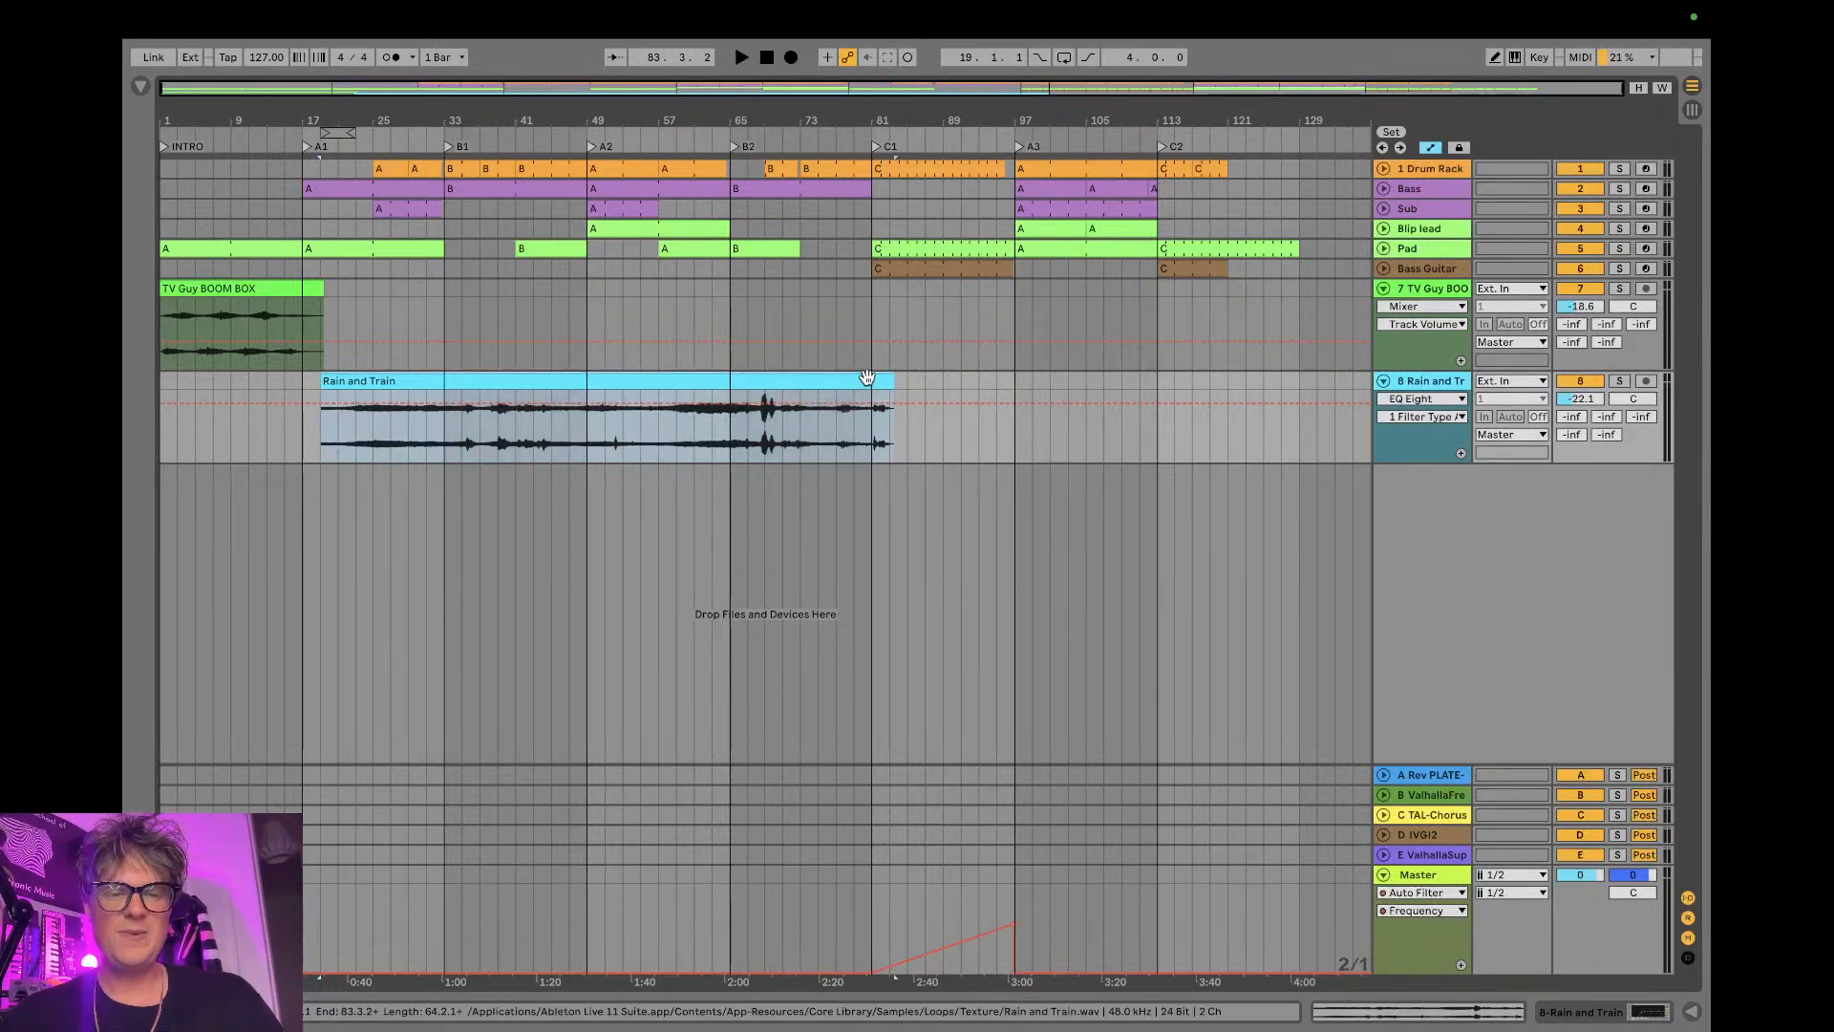
key("ctrl+d")
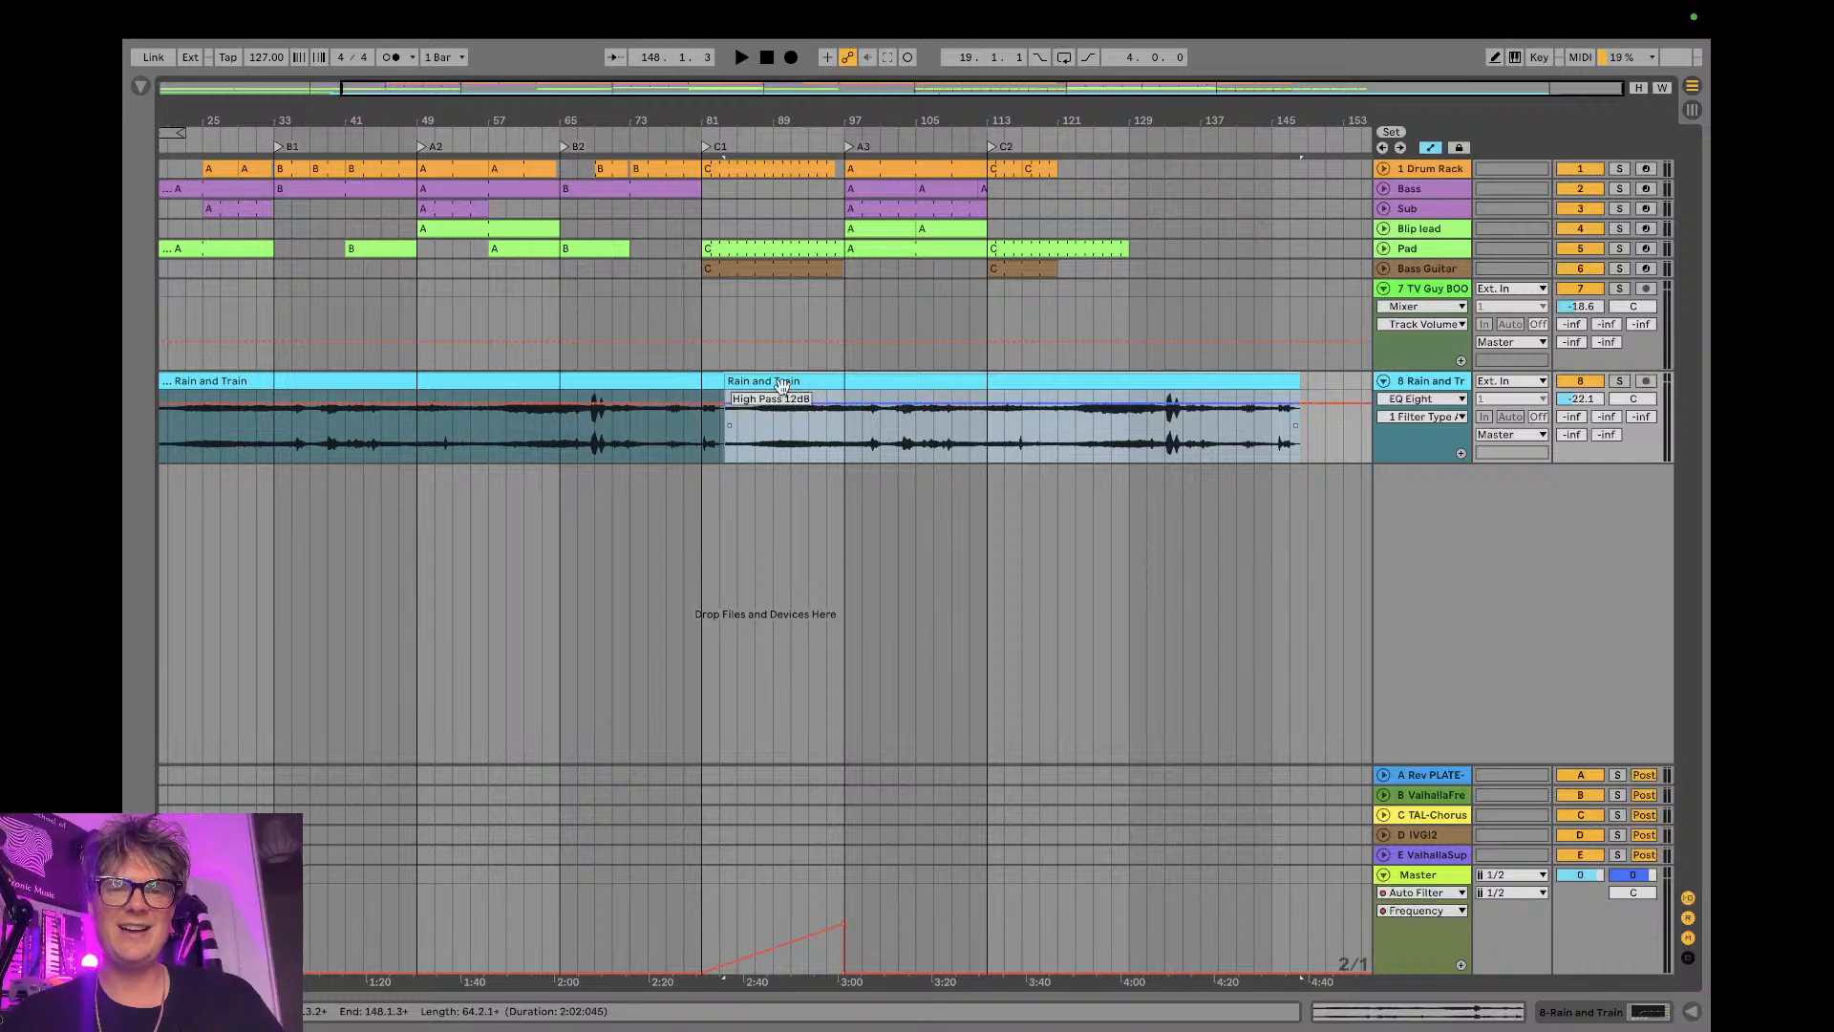
left_click_drag(1292, 379, 1121, 393)
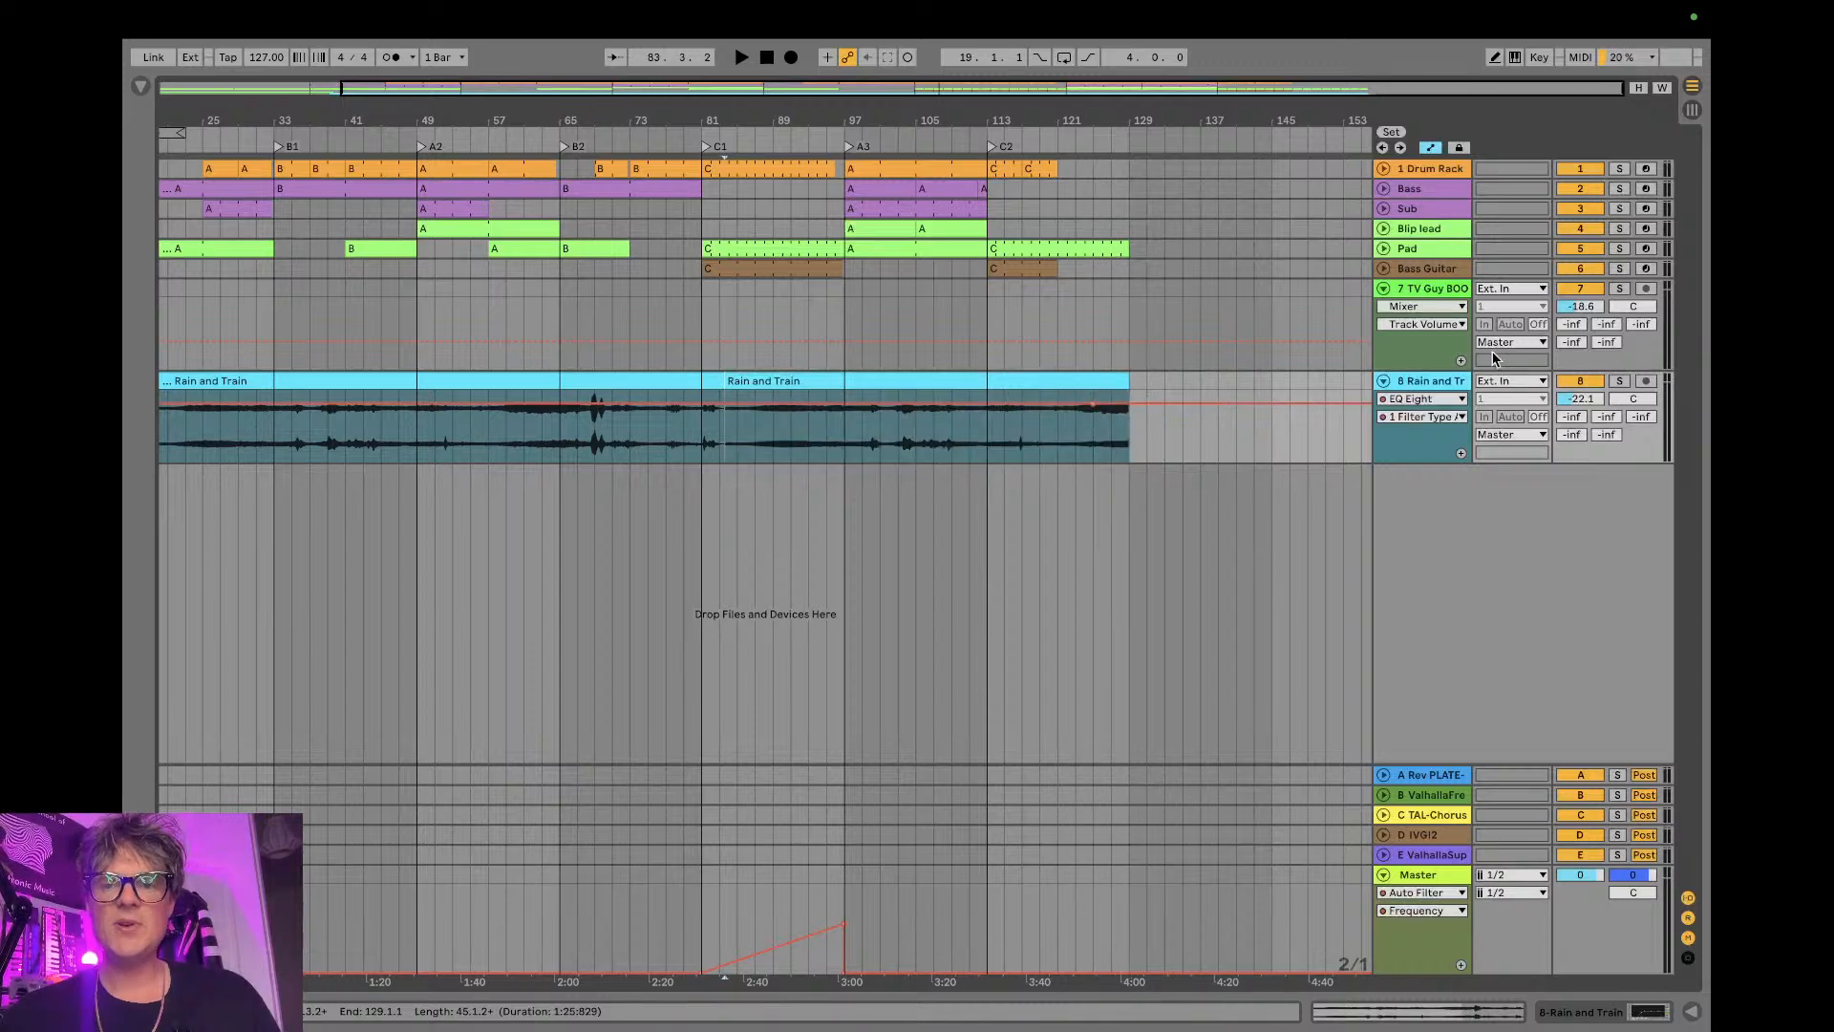
- Switch from automation to clip fades and add a fade-out of about three bars to the second Rain and Train clip
key("a")
left_click_drag(1123, 393, 1104, 393)
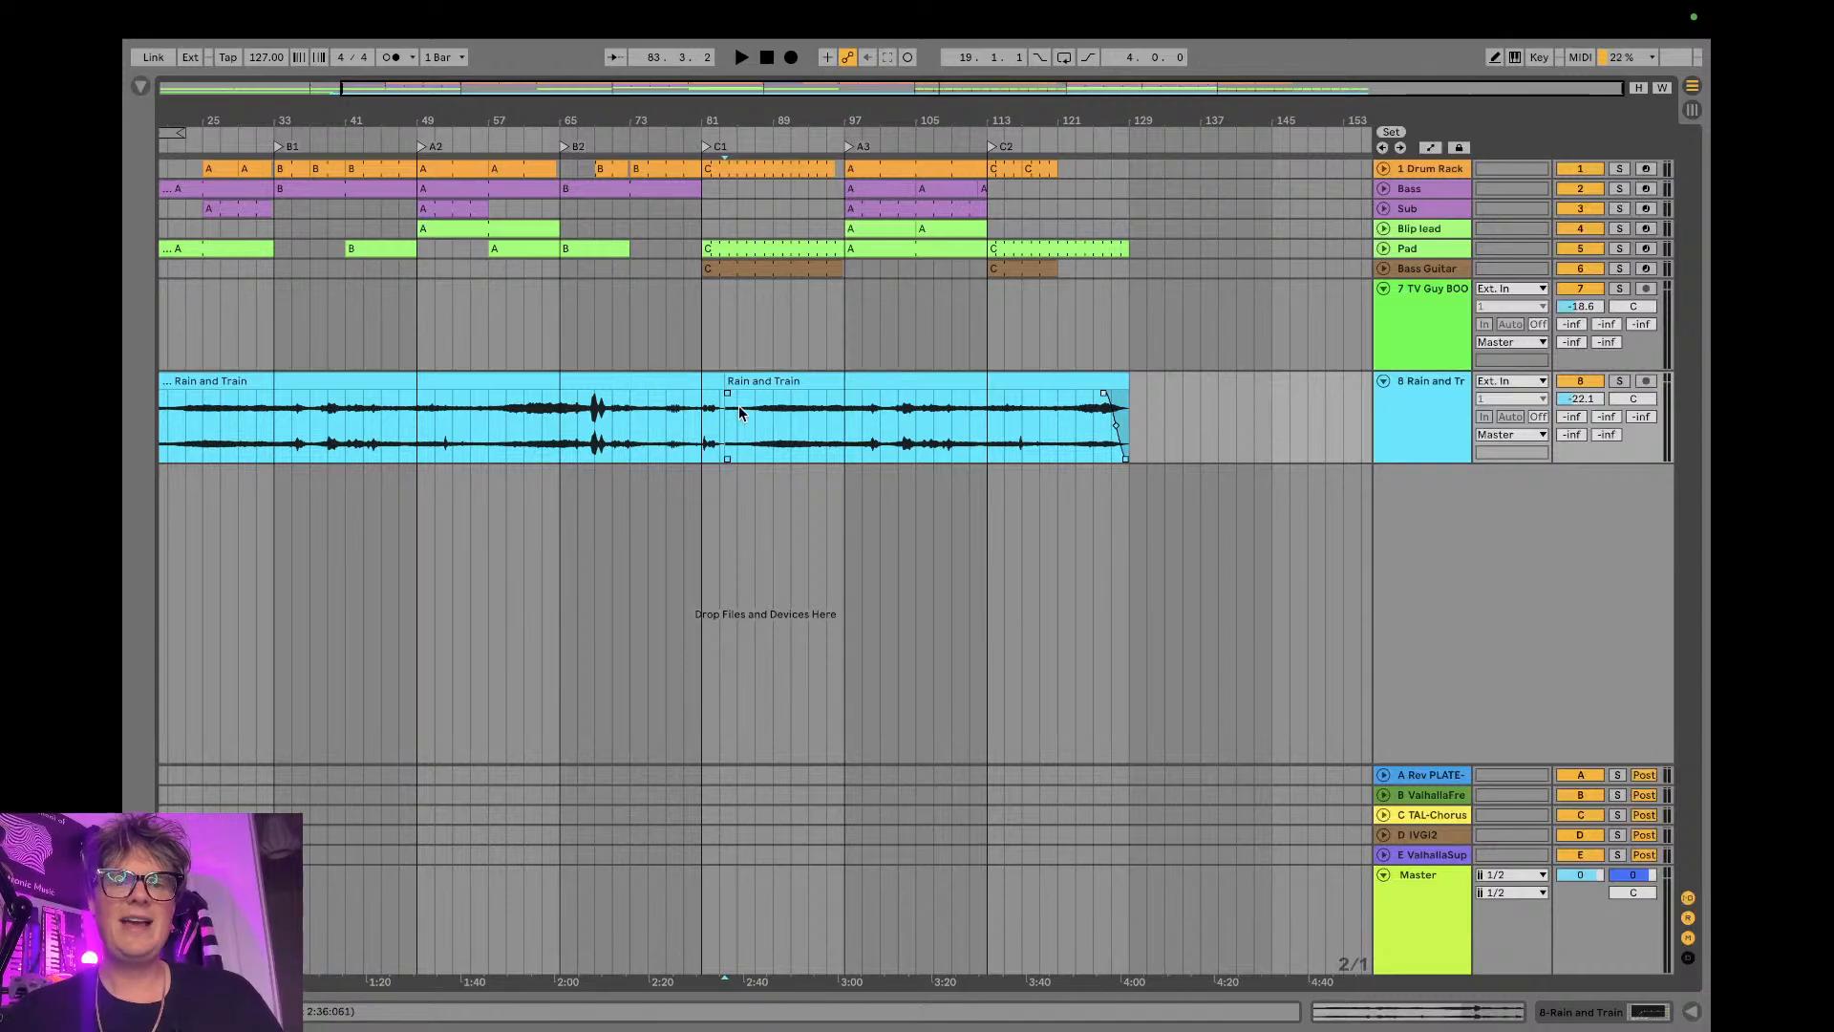
- Examine the crossfade between the two Rain and Train clips in bar 83 up close, and return to the full arrangement
left_click_drag(706, 122, 868, 237)
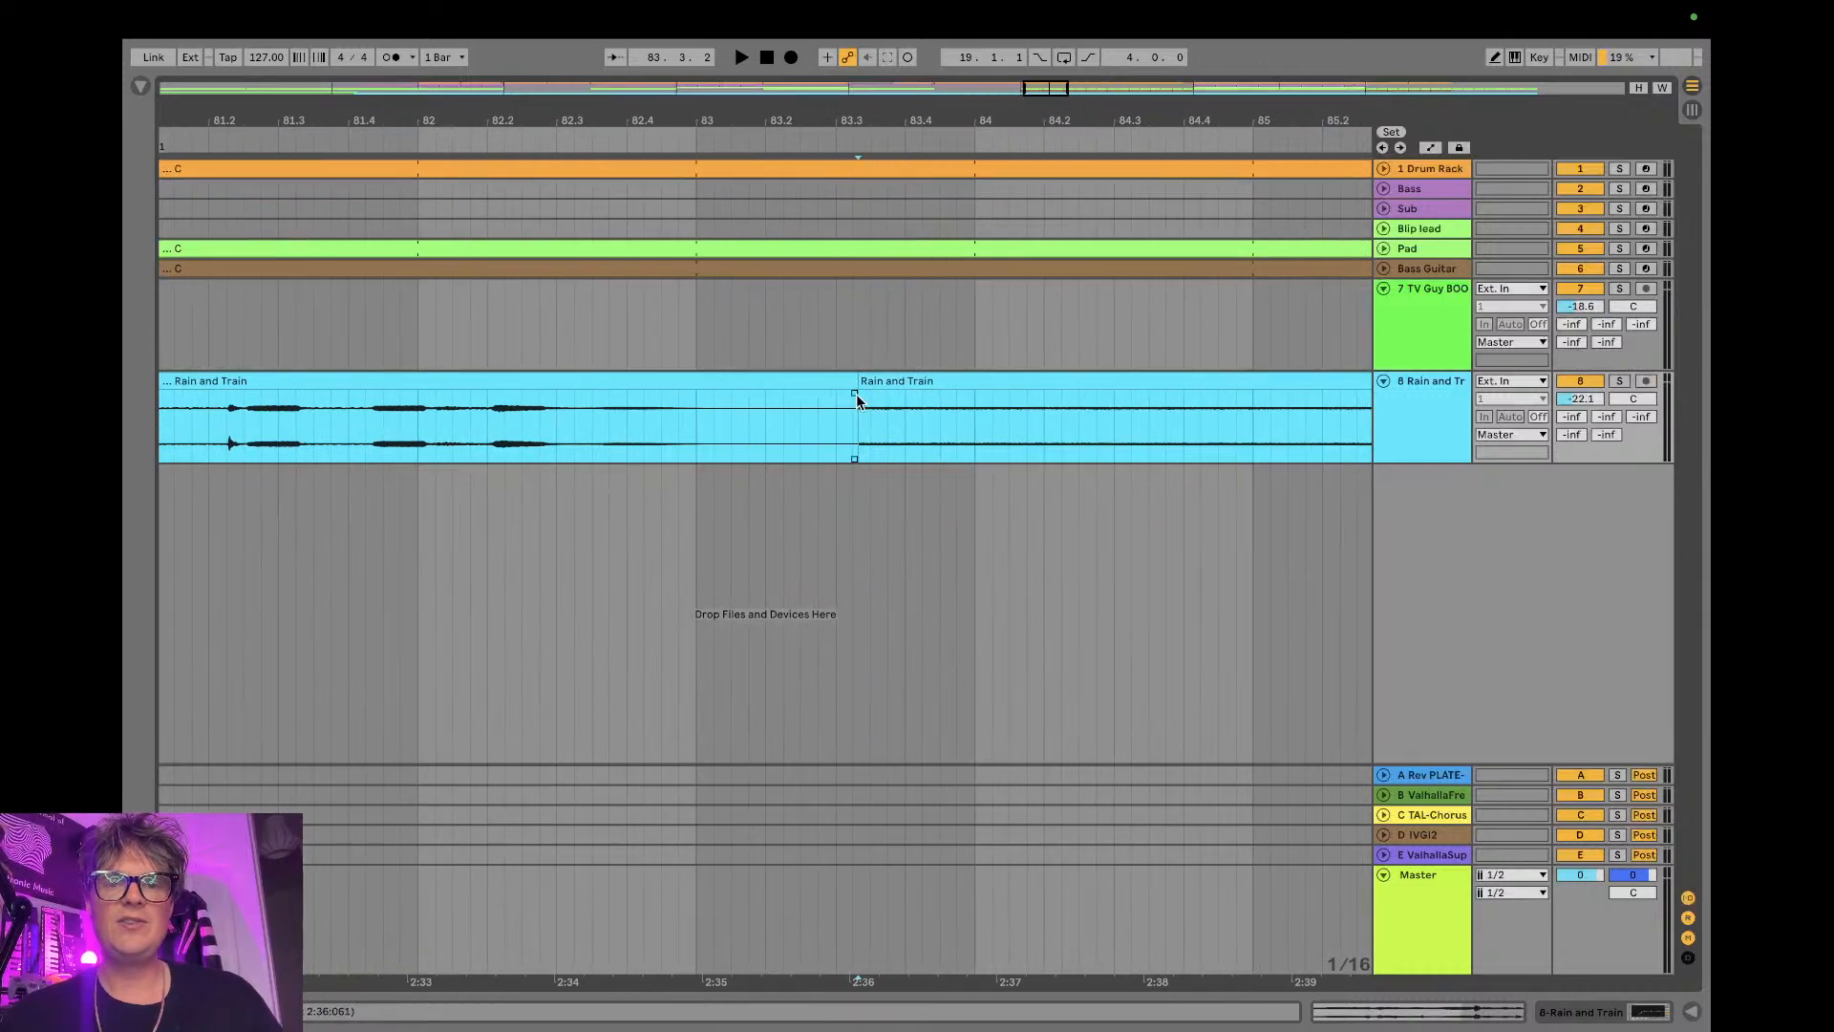
left_click_drag(849, 135, 852, 403)
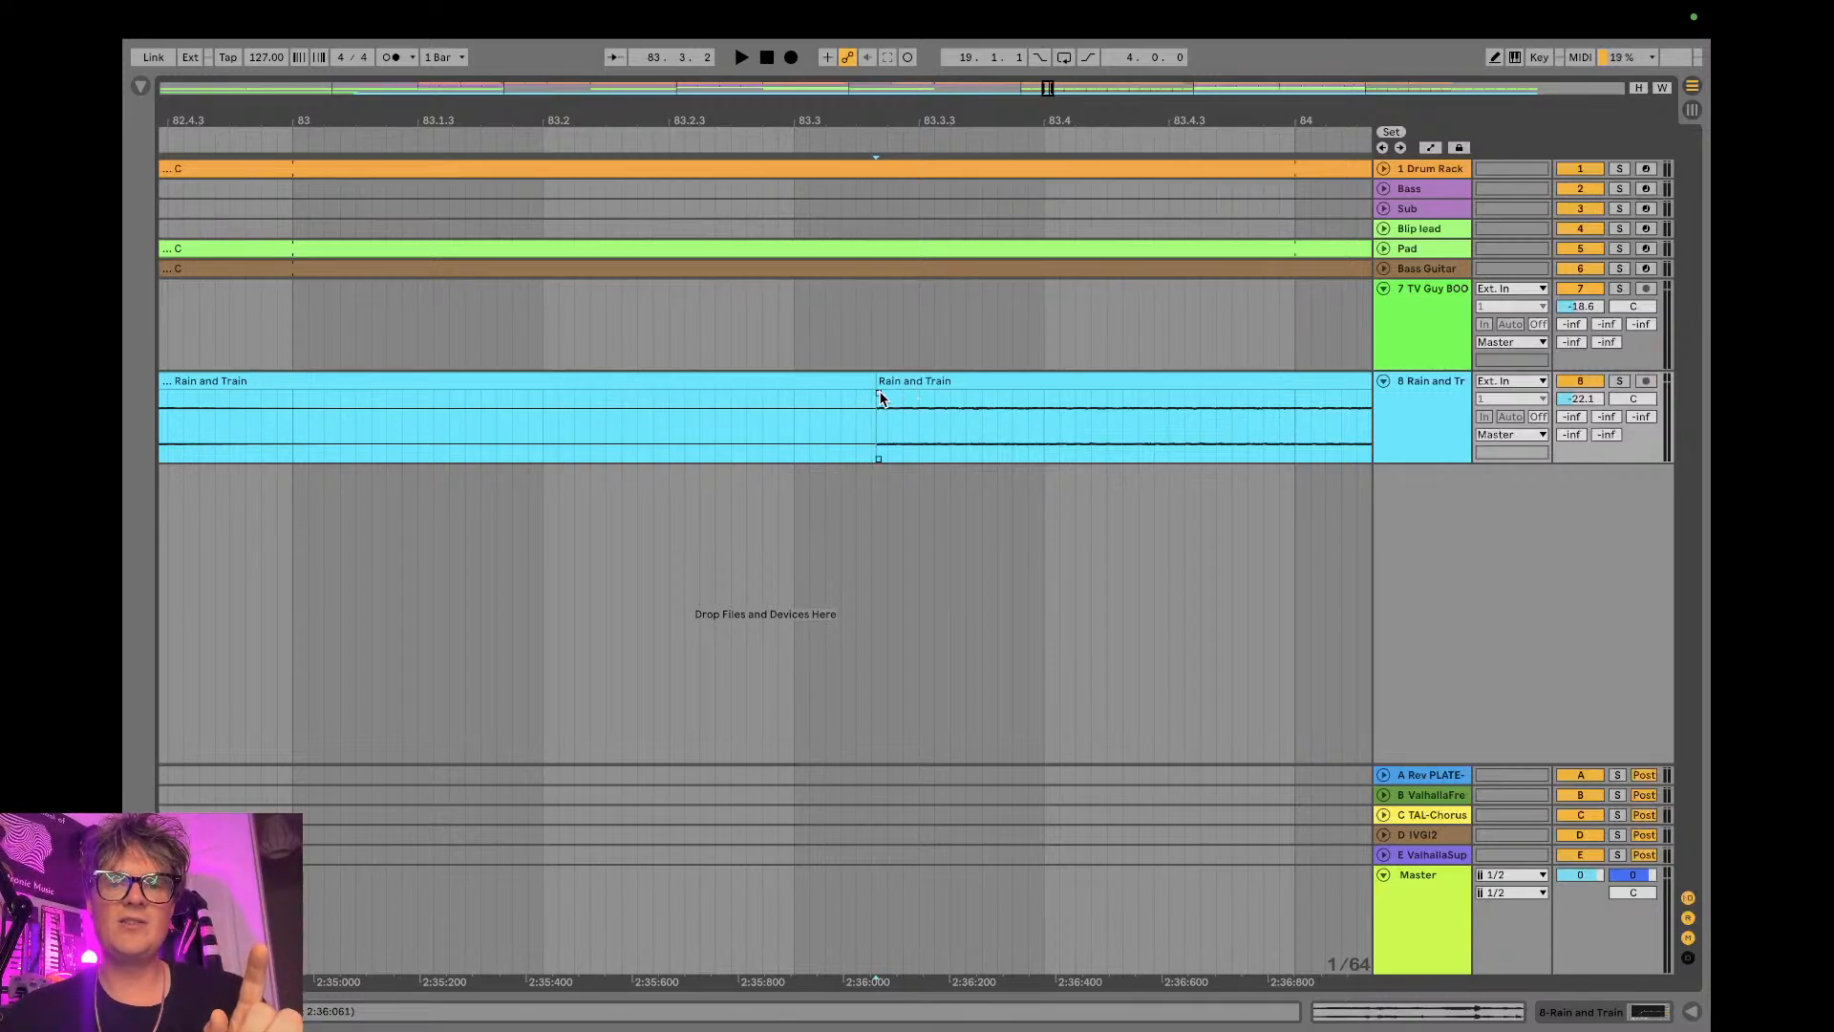
left_click_drag(869, 111, 868, 201)
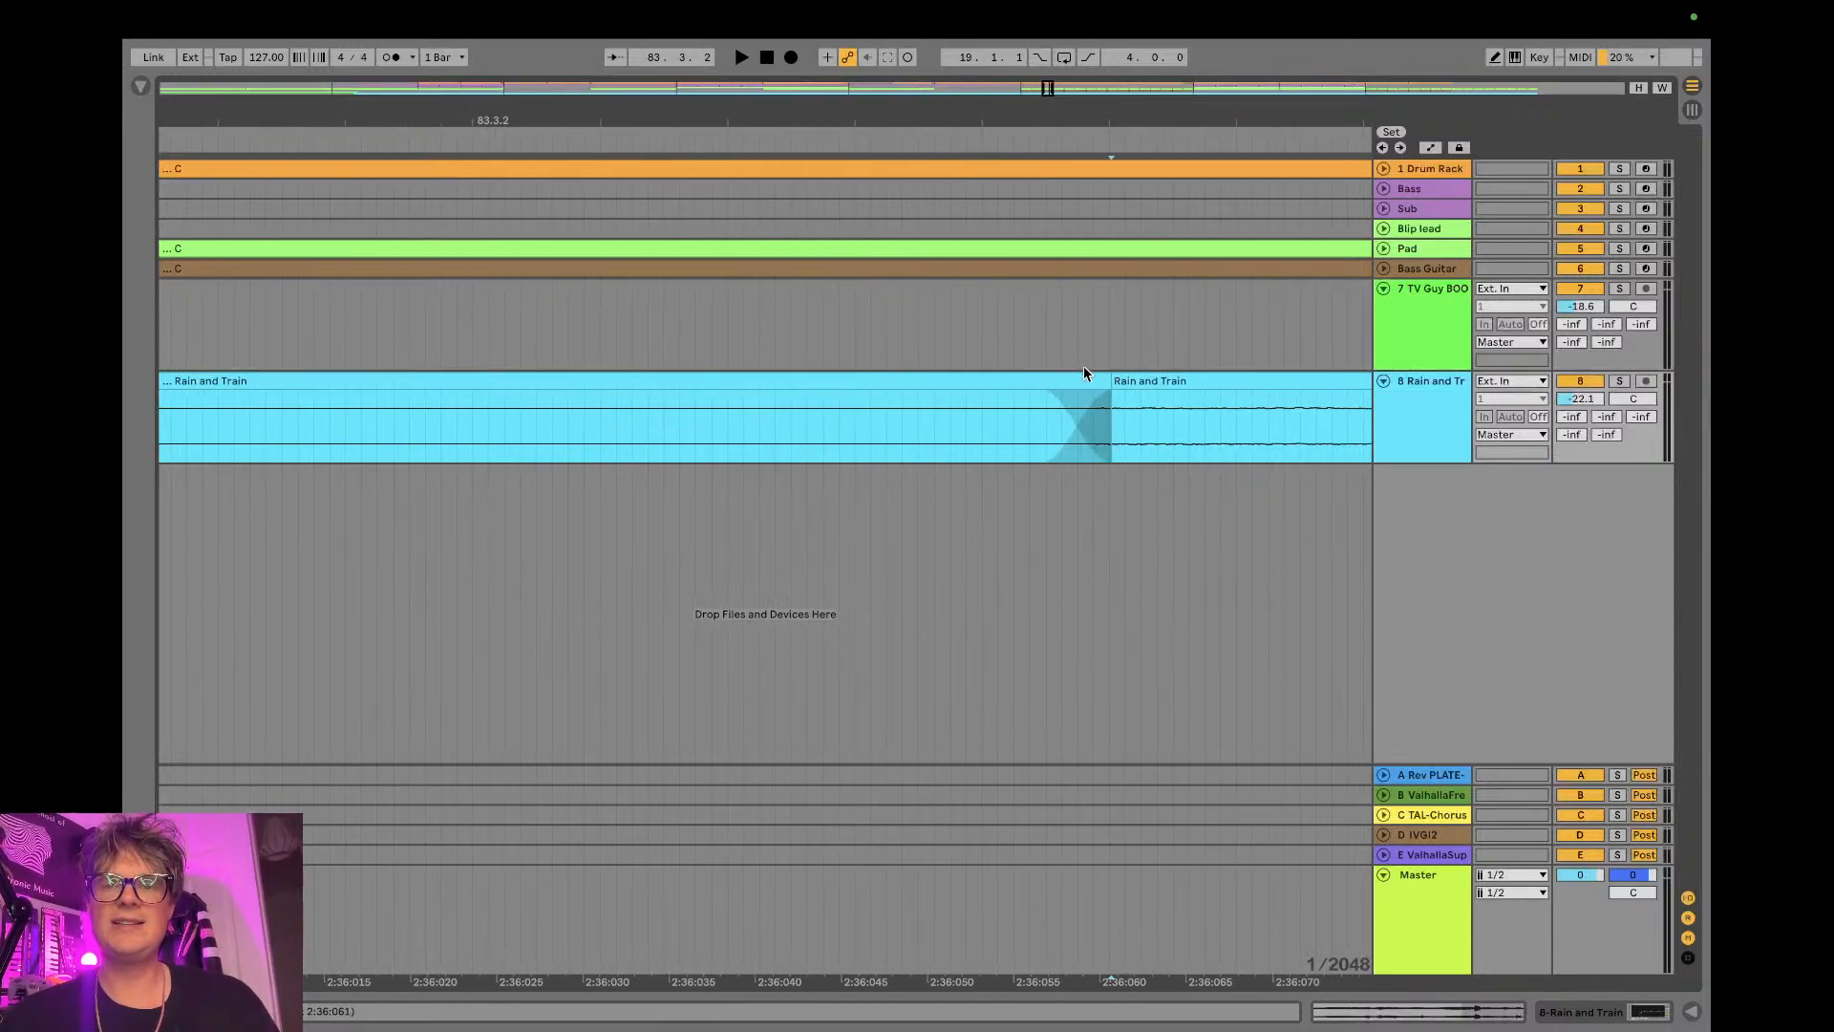
left_click(1059, 121)
left_click_drag(1060, 123, 895, 120)
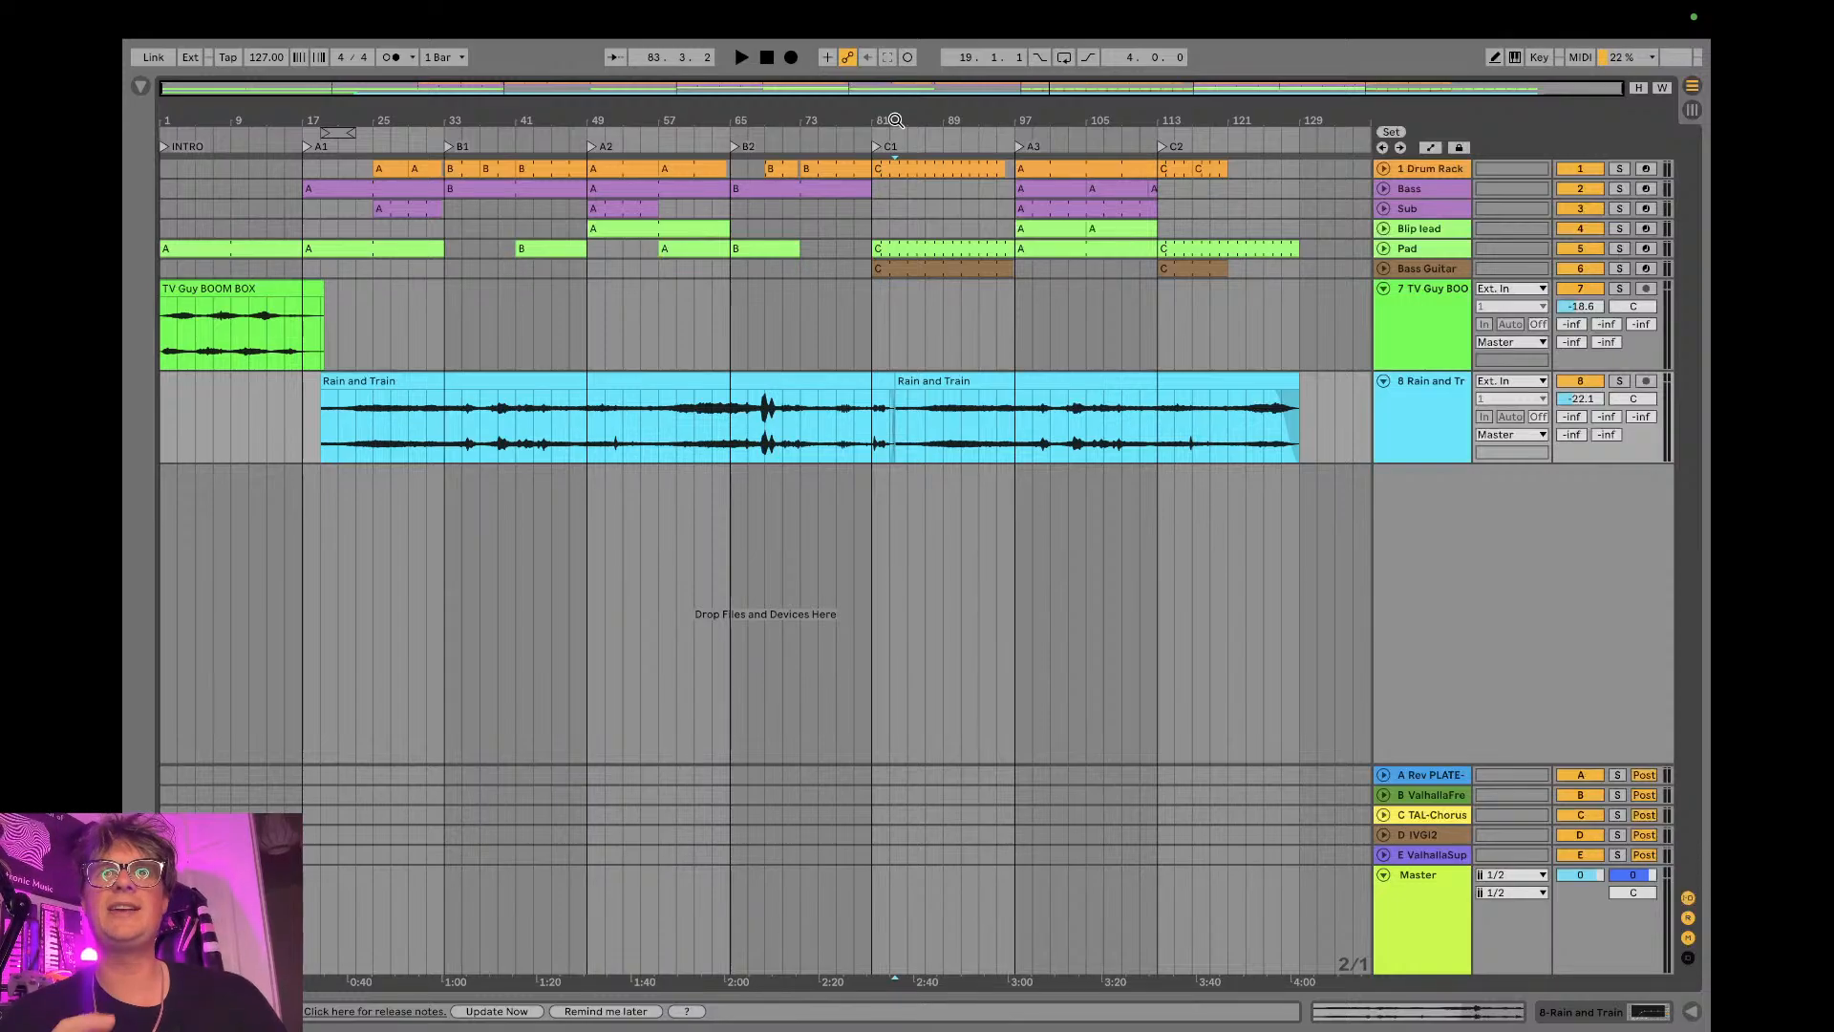
- Fold the TV Guy BOOM BOX and Rain and Train tracks, leaving the Rain and Train track selected
left_click(1382, 290)
left_click(1382, 308)
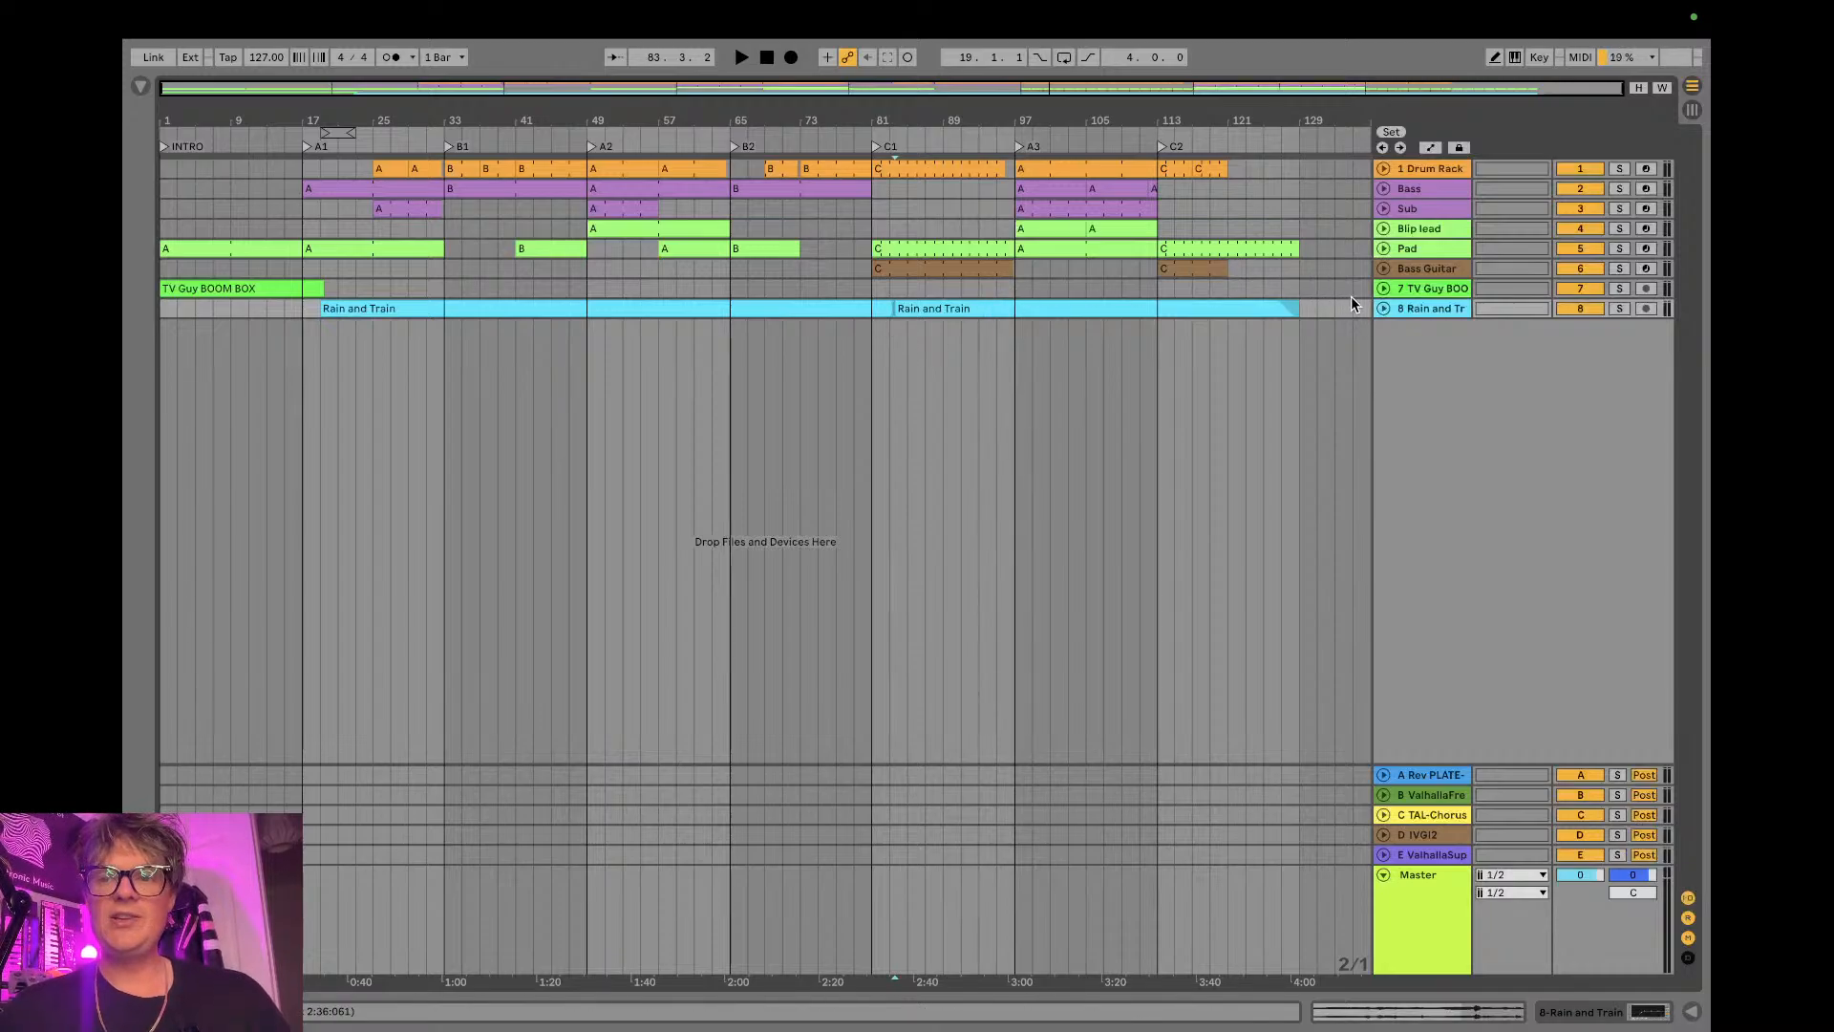
left_click(1411, 309)
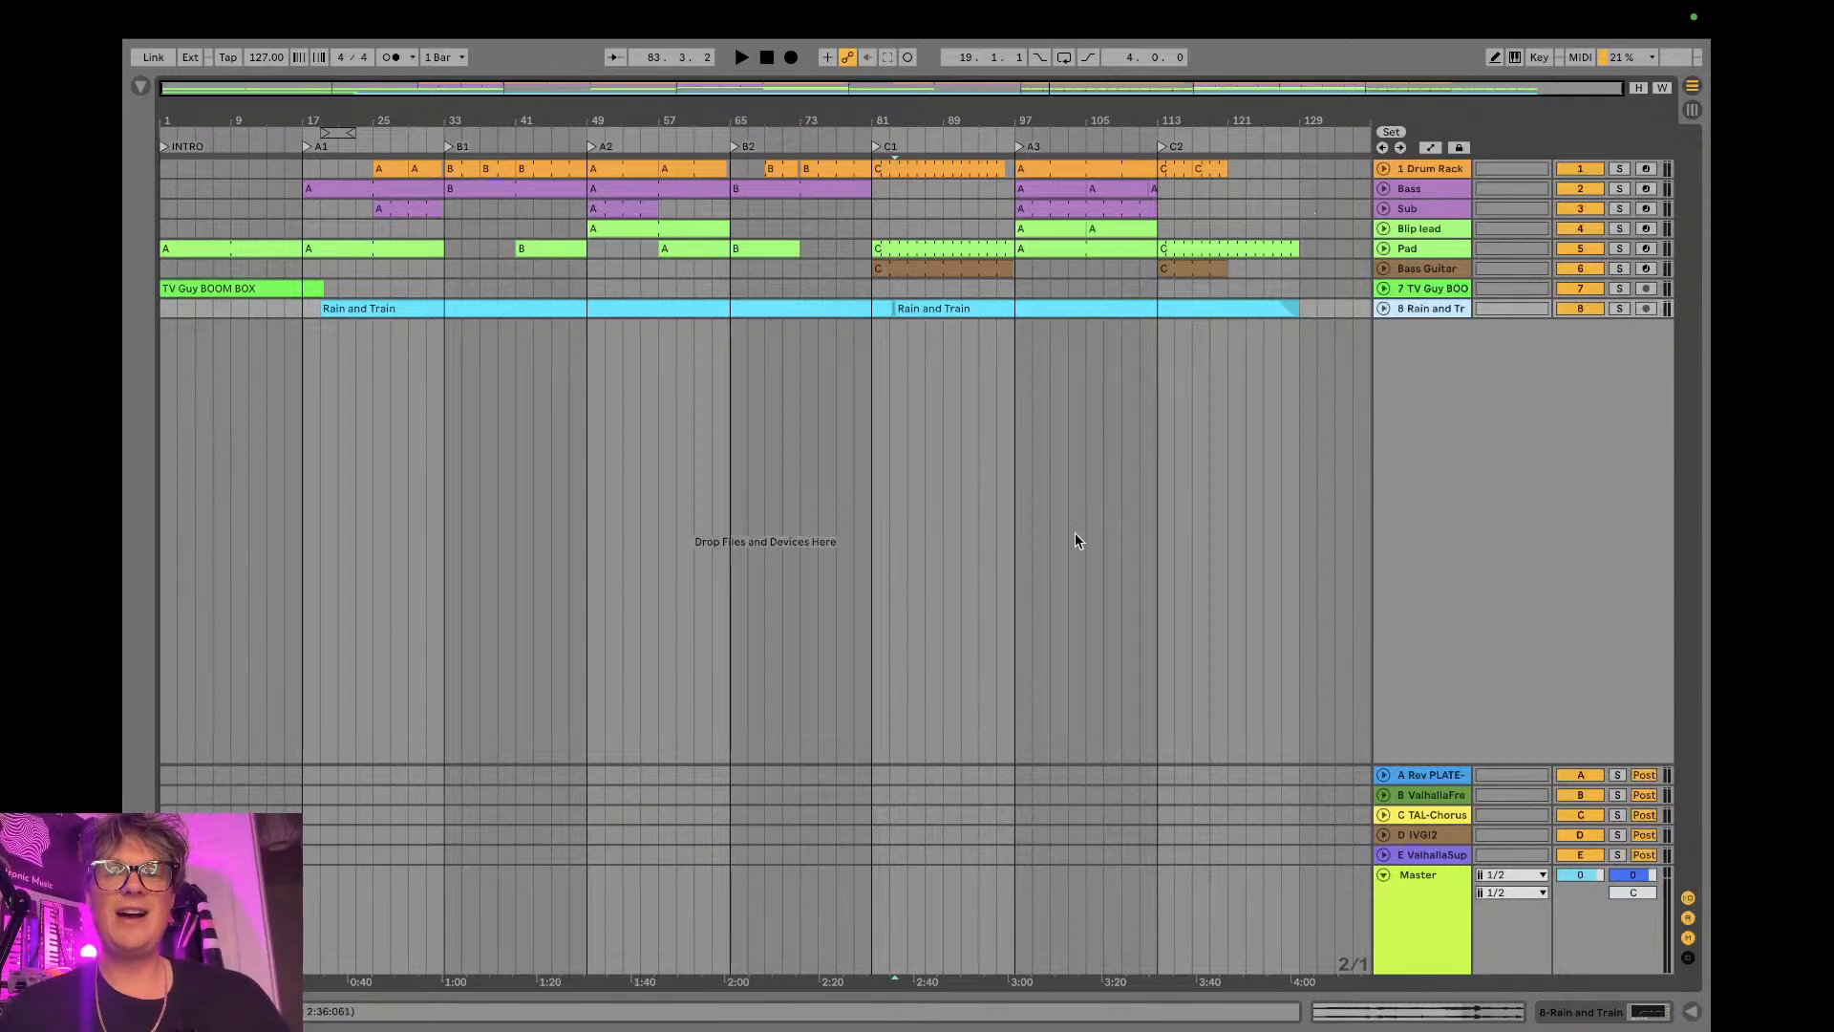
- Show the browser and add a Simpler instrument on a new MIDI track below Rain and Train
left_click(139, 88)
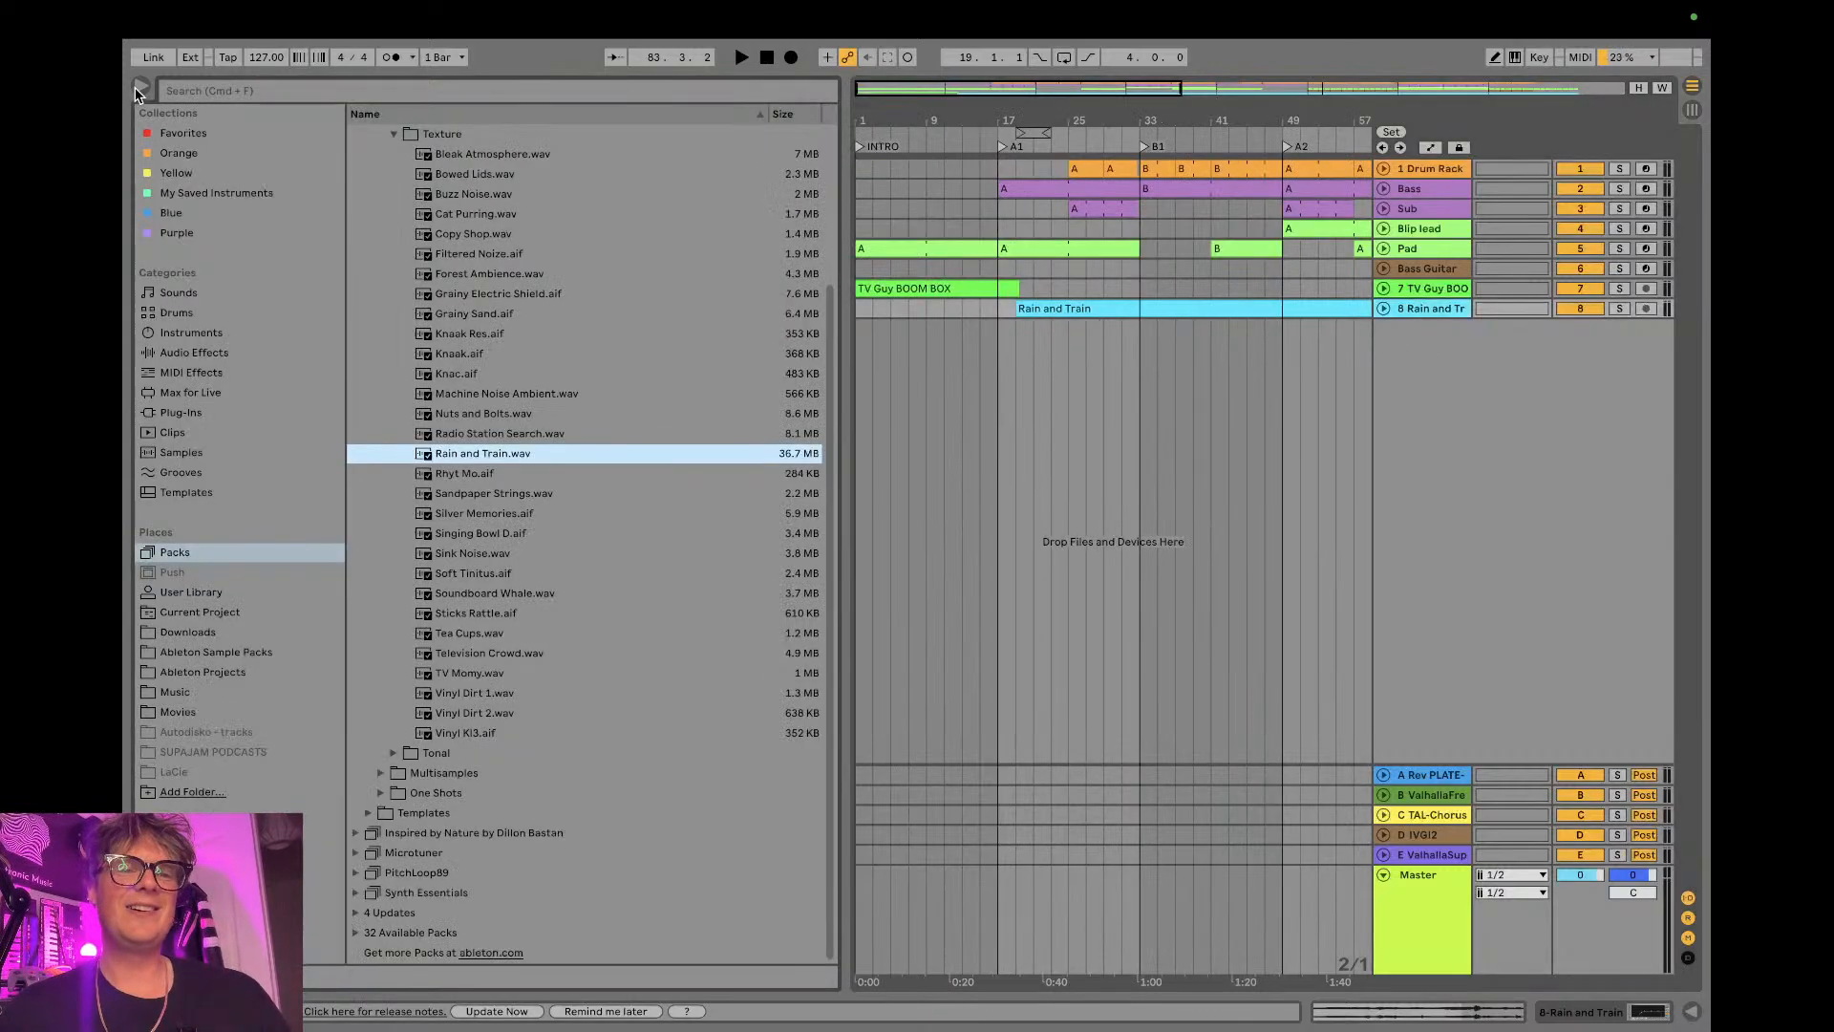
left_click(196, 334)
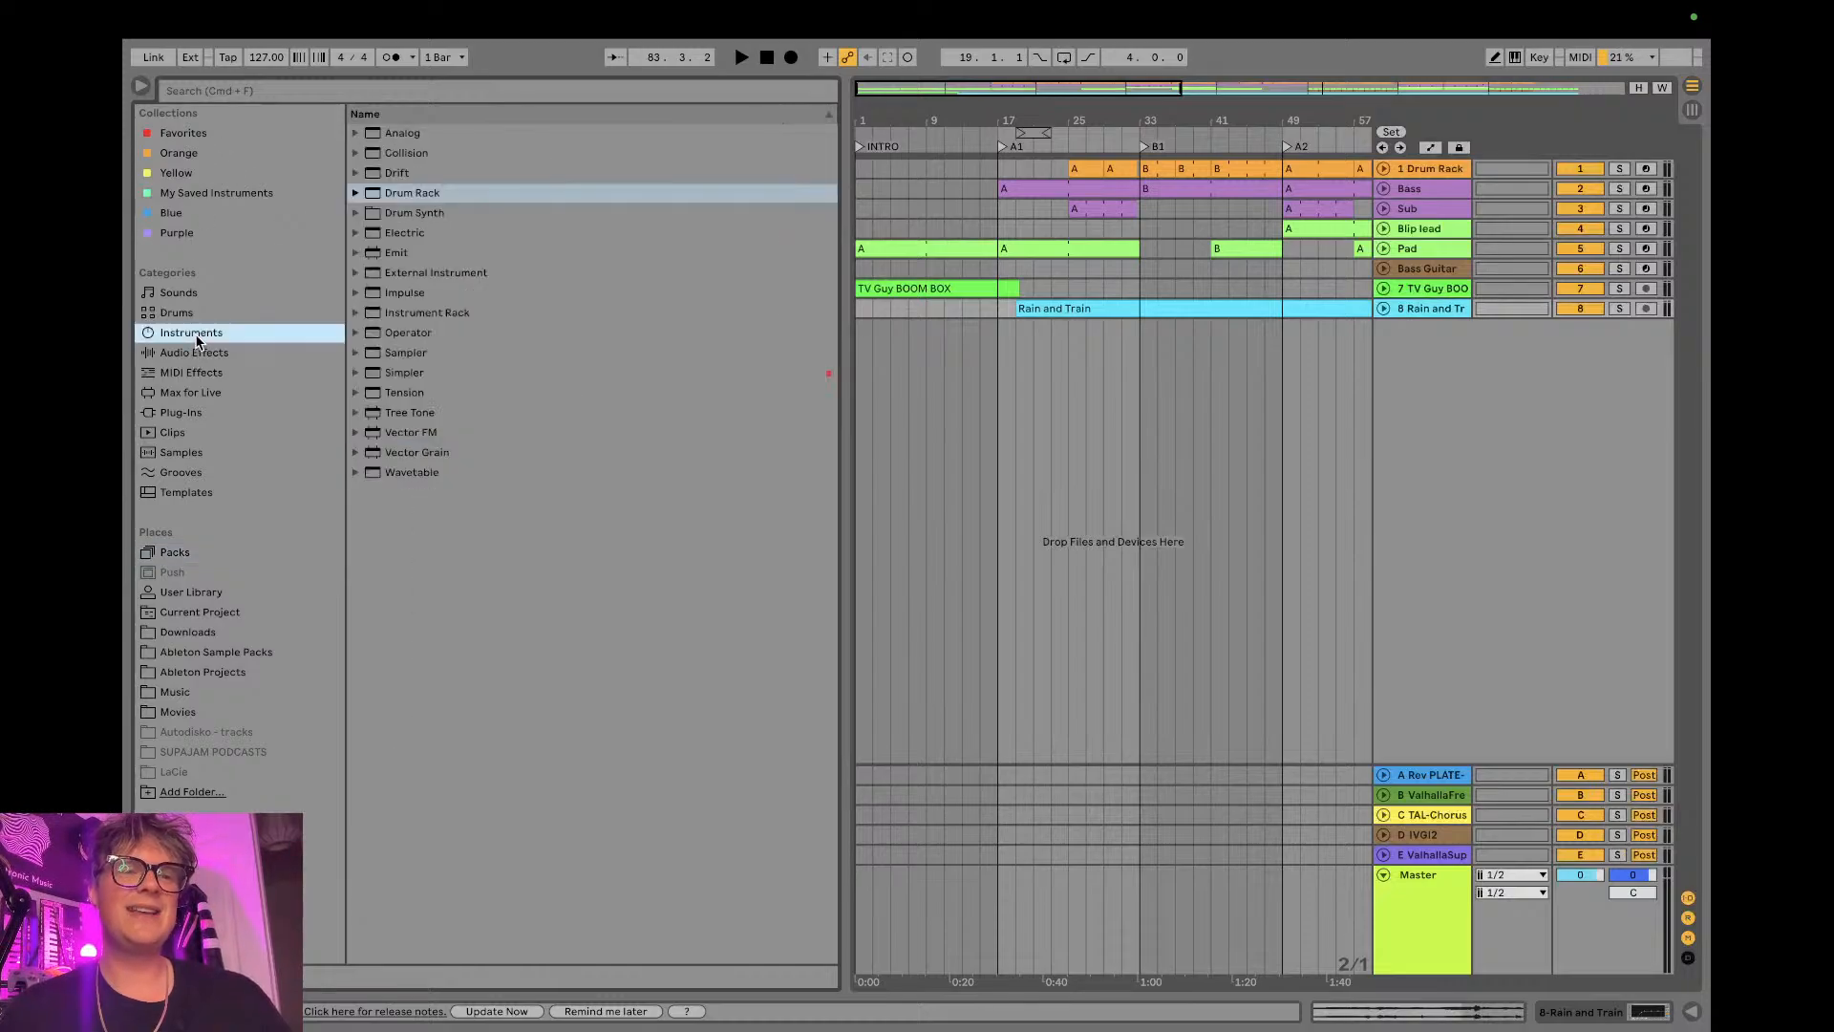
left_click(196, 355)
left_click(198, 339)
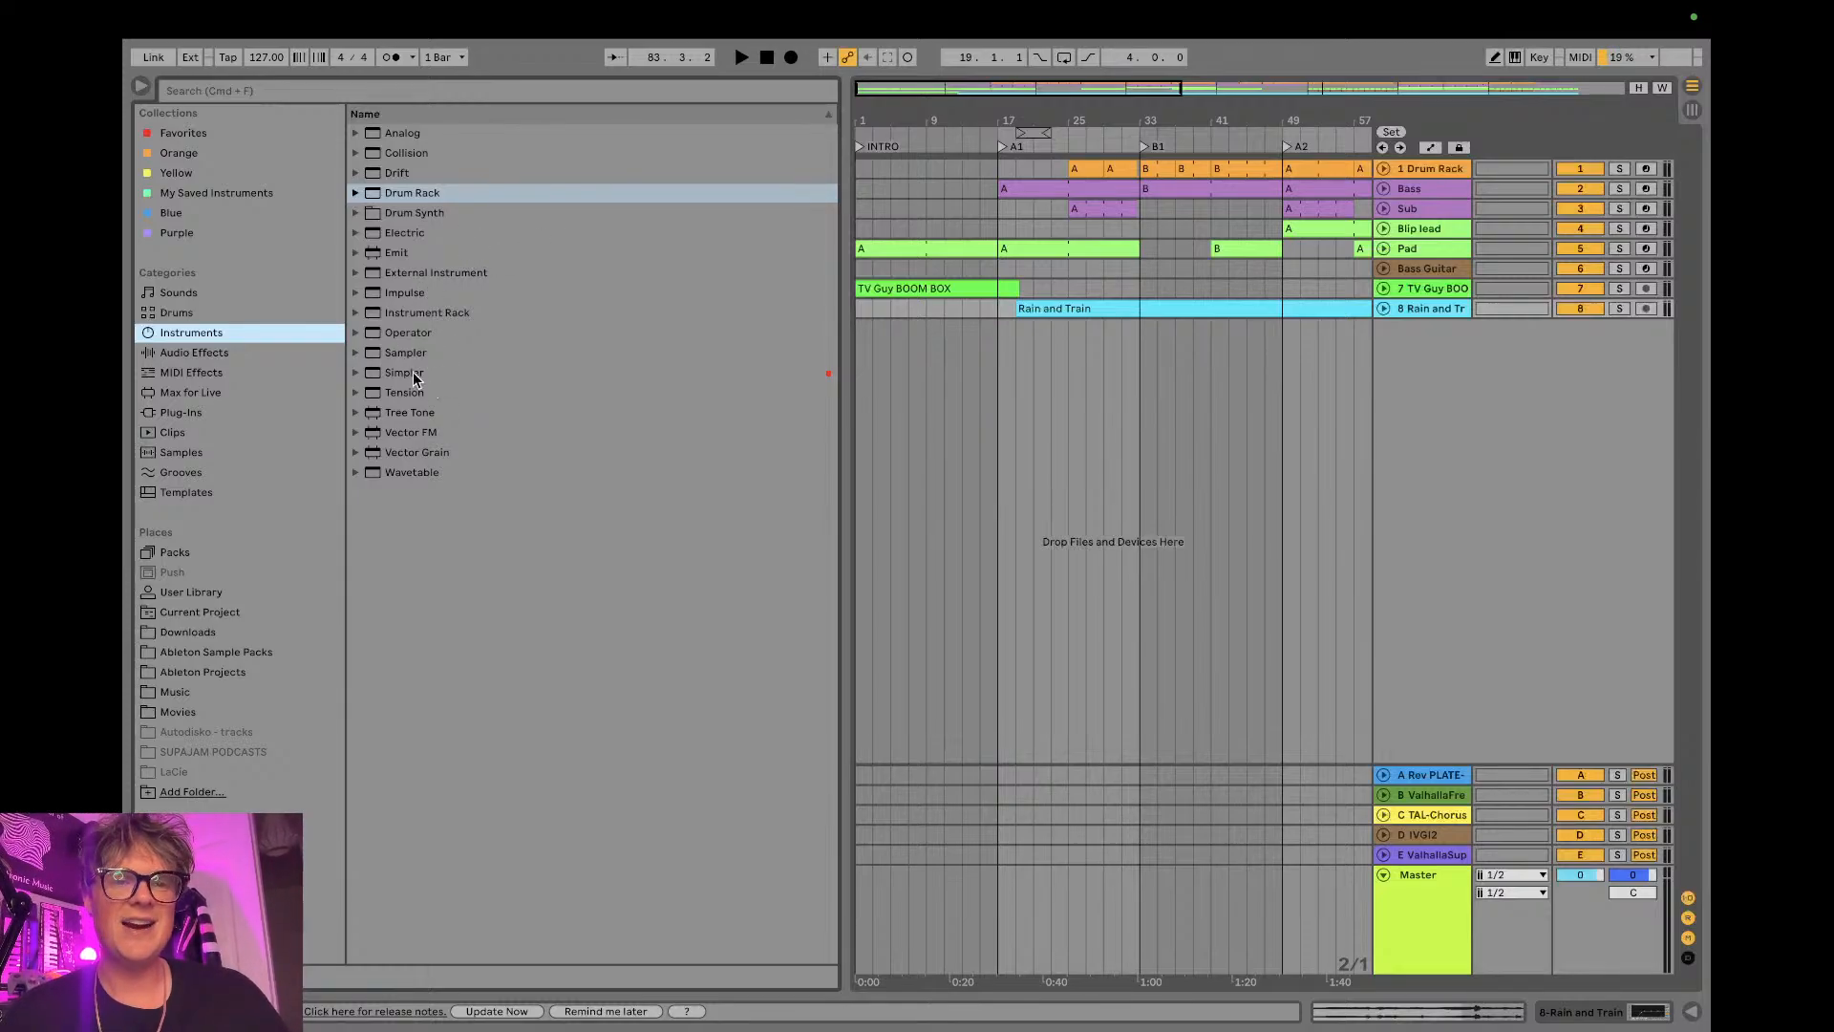
left_click_drag(401, 371, 1012, 375)
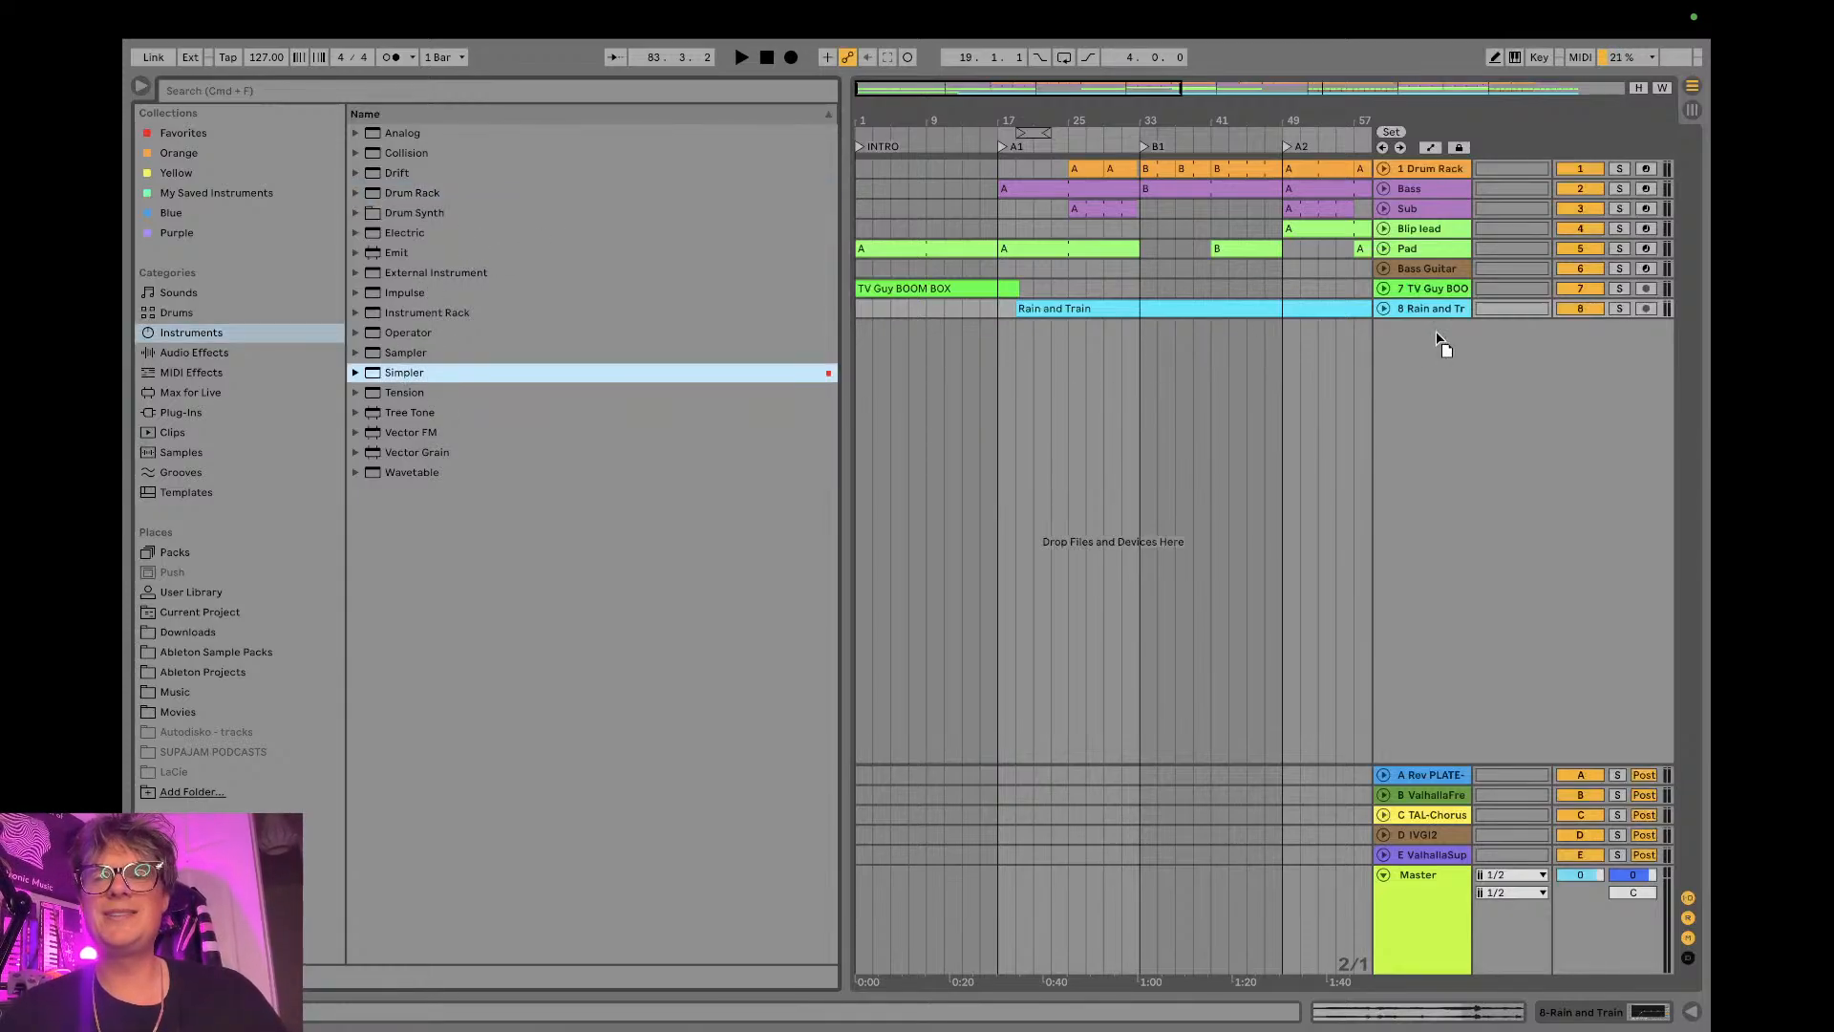
left_click_drag(1441, 341, 1438, 336)
- Load Copy Shop.wav from the pack's Texture samples into Simpler and set it to Slice mode
scroll(256, 548, "down", 2)
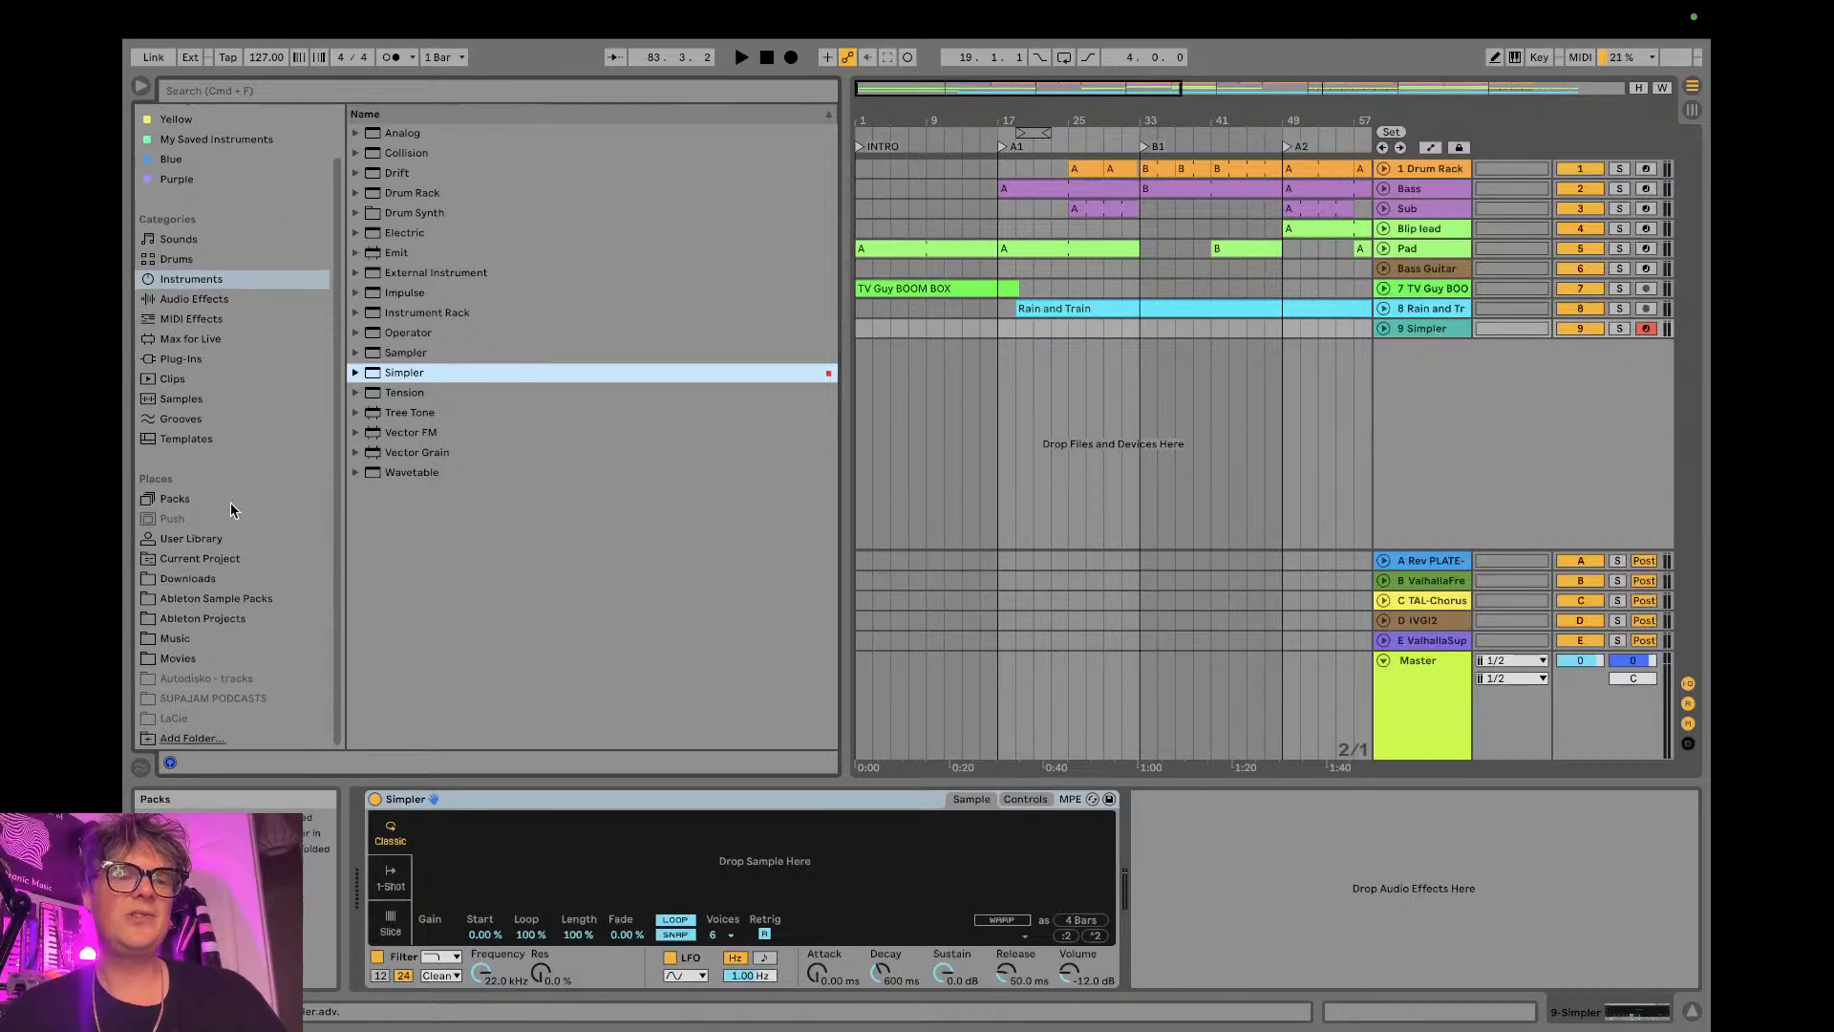
left_click(203, 497)
scroll(553, 334, "up", 1)
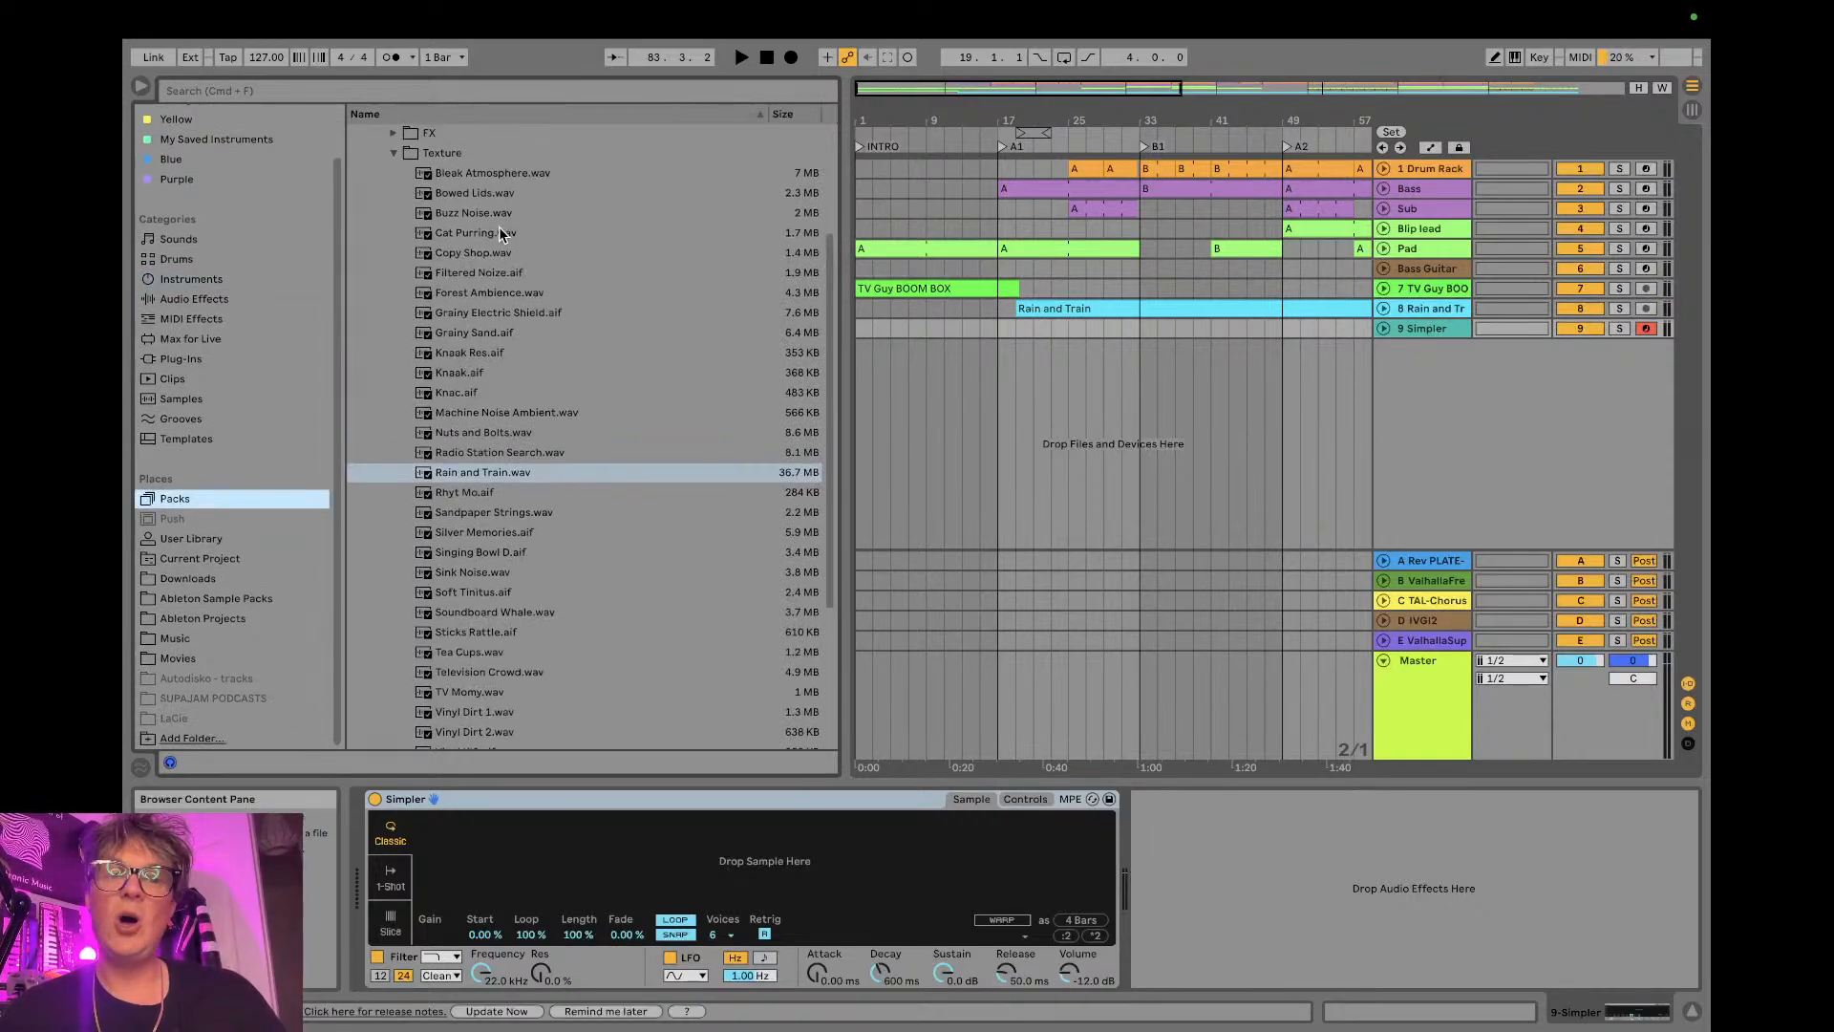
left_click(483, 254)
left_click_drag(468, 265, 464, 880)
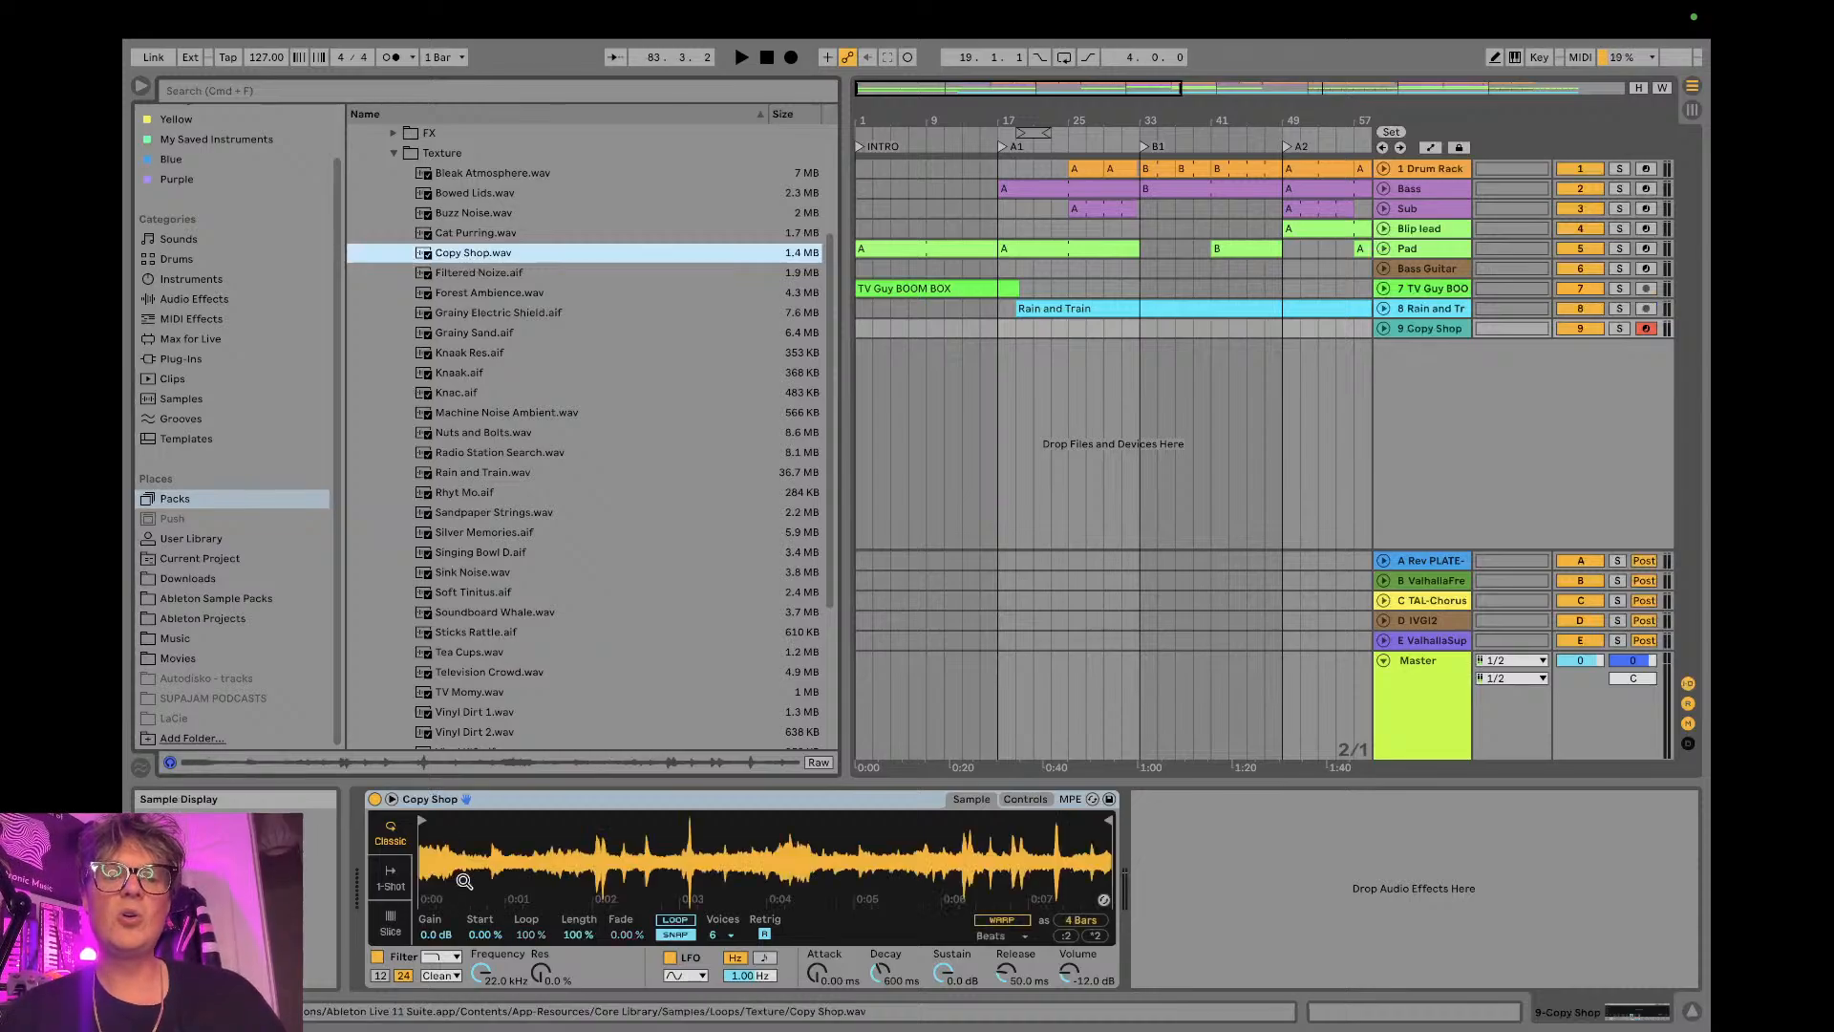
left_click(388, 922)
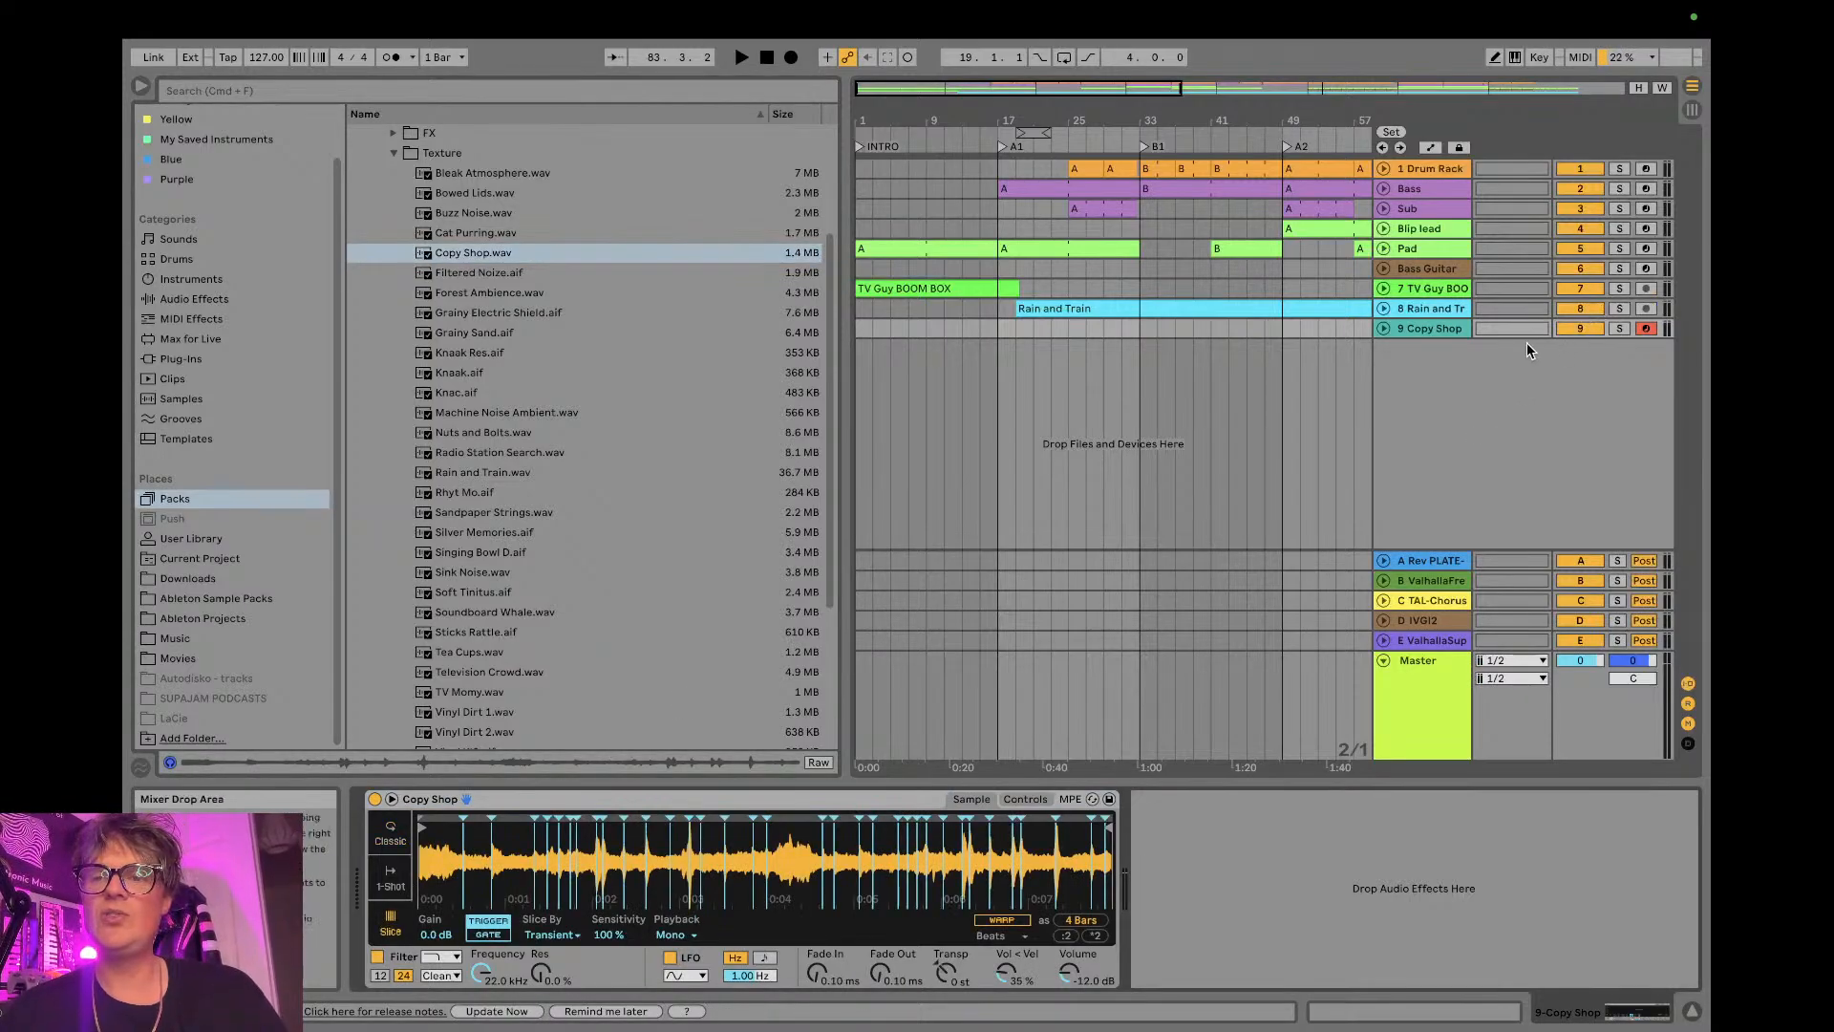
- Enable the computer MIDI keyboard and audition the Copy Shop slices by playing an alternating two-note rhythm
left_click(1515, 58)
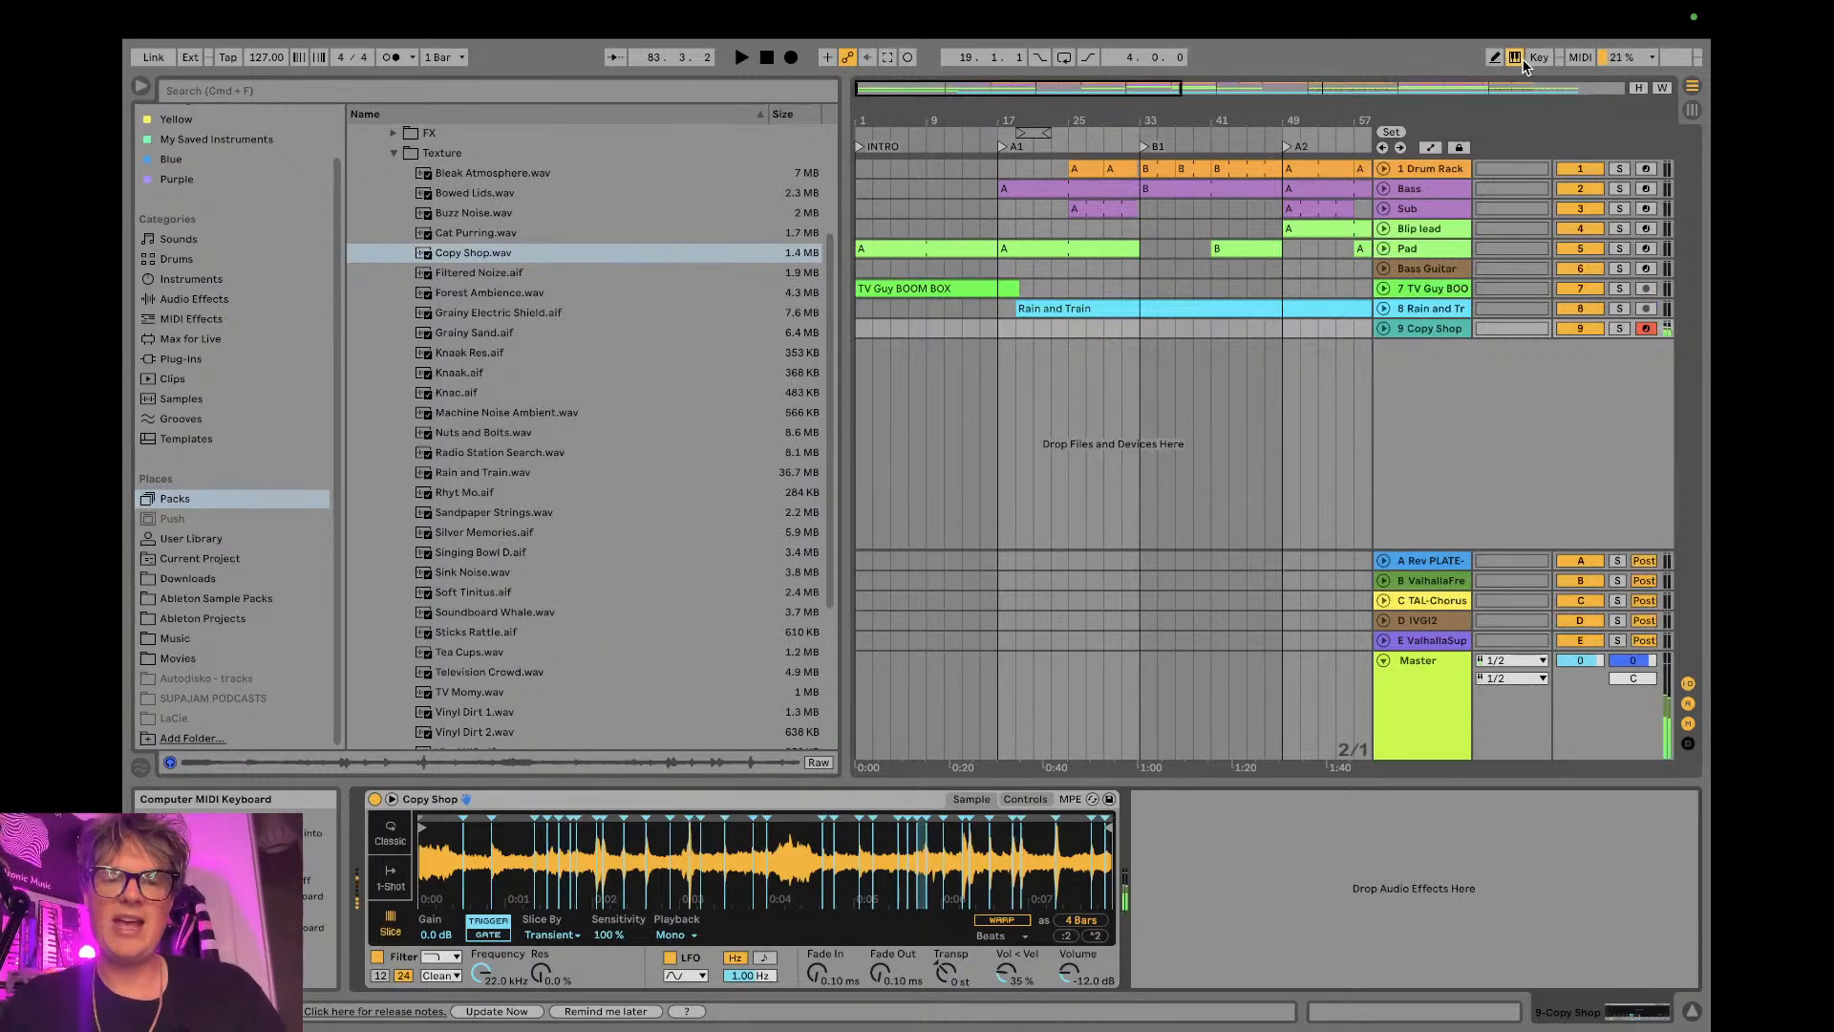
key("s")
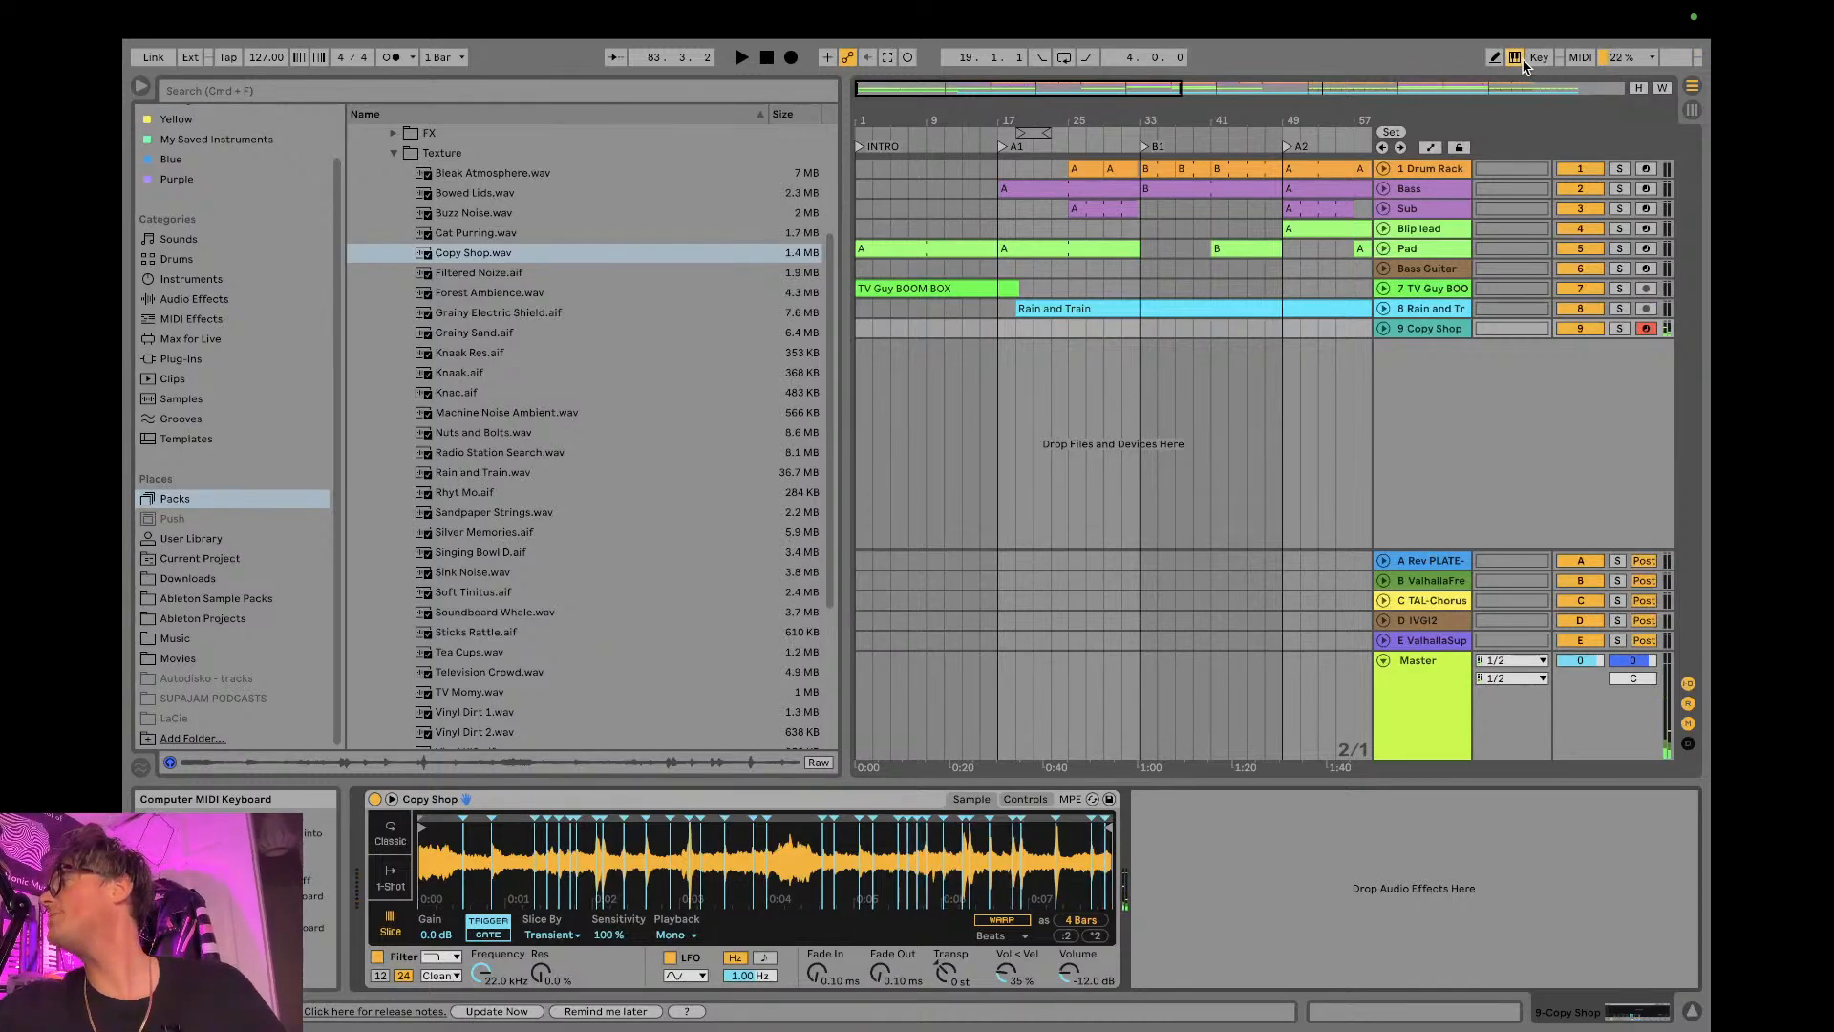
key("a")
key("h")
key("a")
key("a")
key("h")
key("a")
key("h")
key("s")
key("g")
key("s")
key("d")
key("g")
key("d")
key("d")
key("g")
key("d")
key("d")
key("g")
key("d")
key("d")
key("g")
key("d")
key("d")
key("g")
key("h")
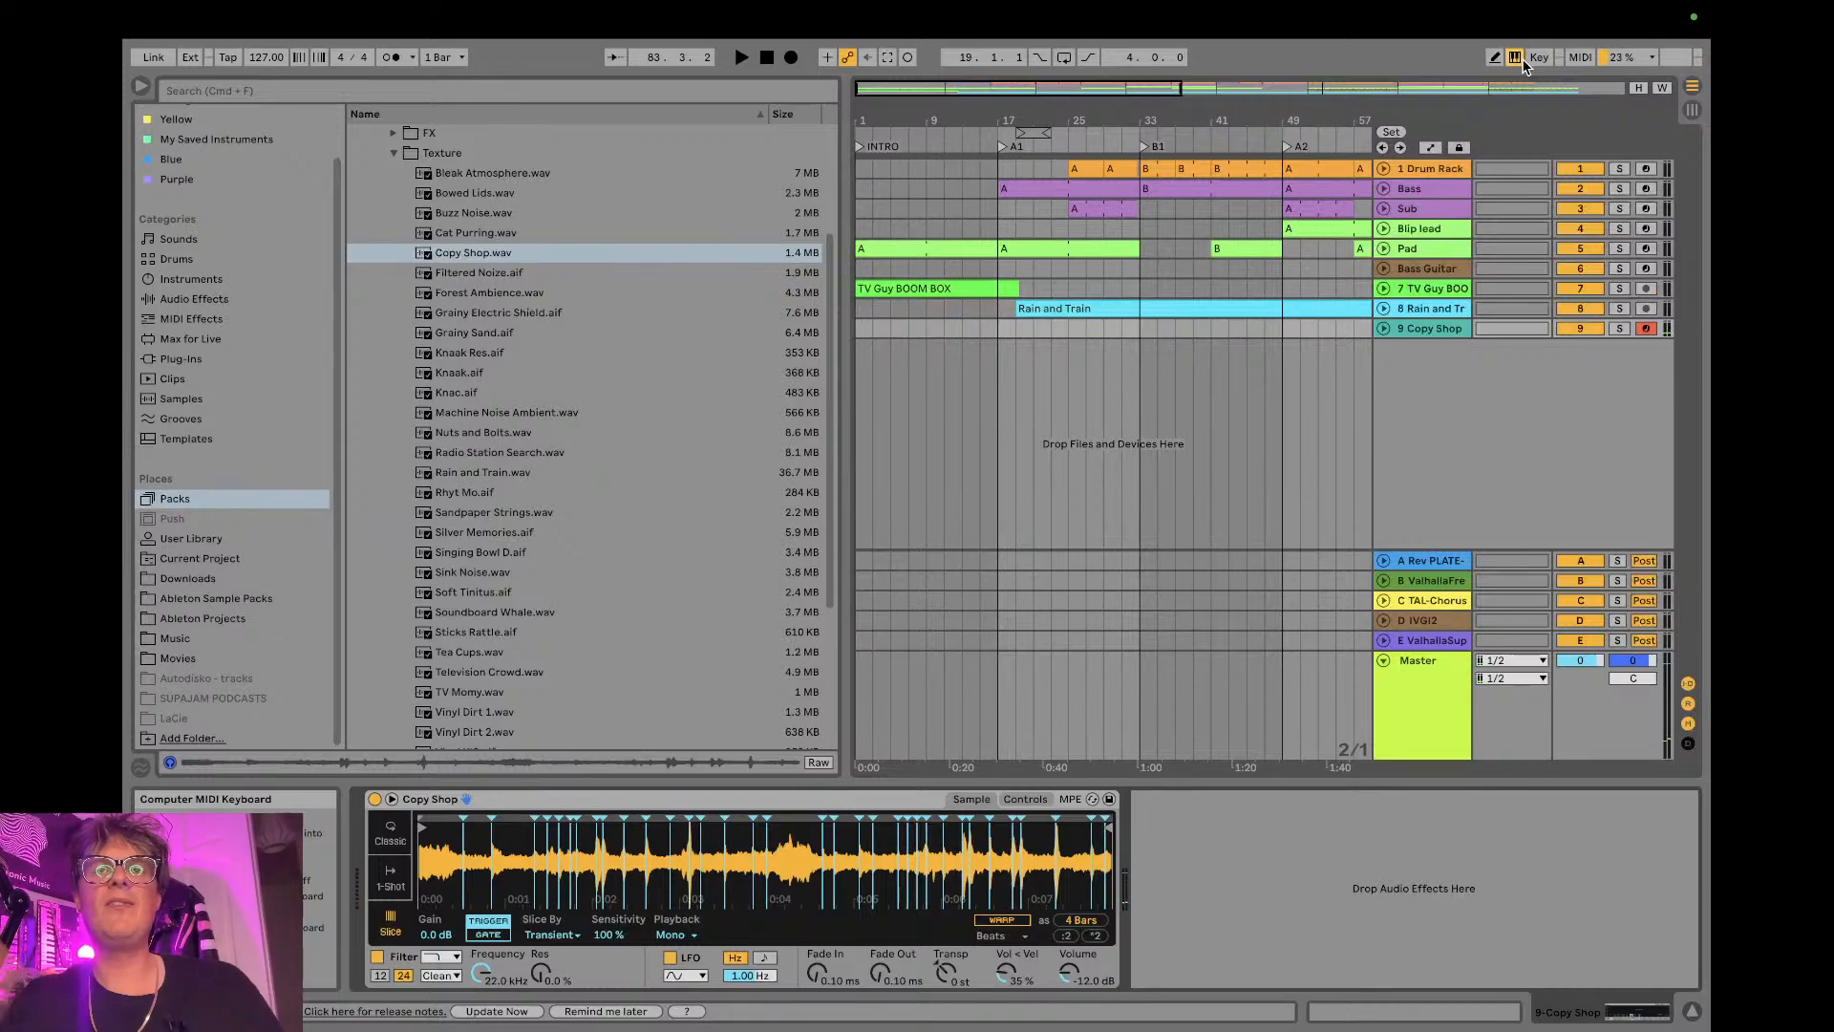
- Record a live-played slice pattern on the Copy Shop track from bar 113 to bar 121
left_click_drag(1295, 117, 1146, 57)
left_click(1280, 329)
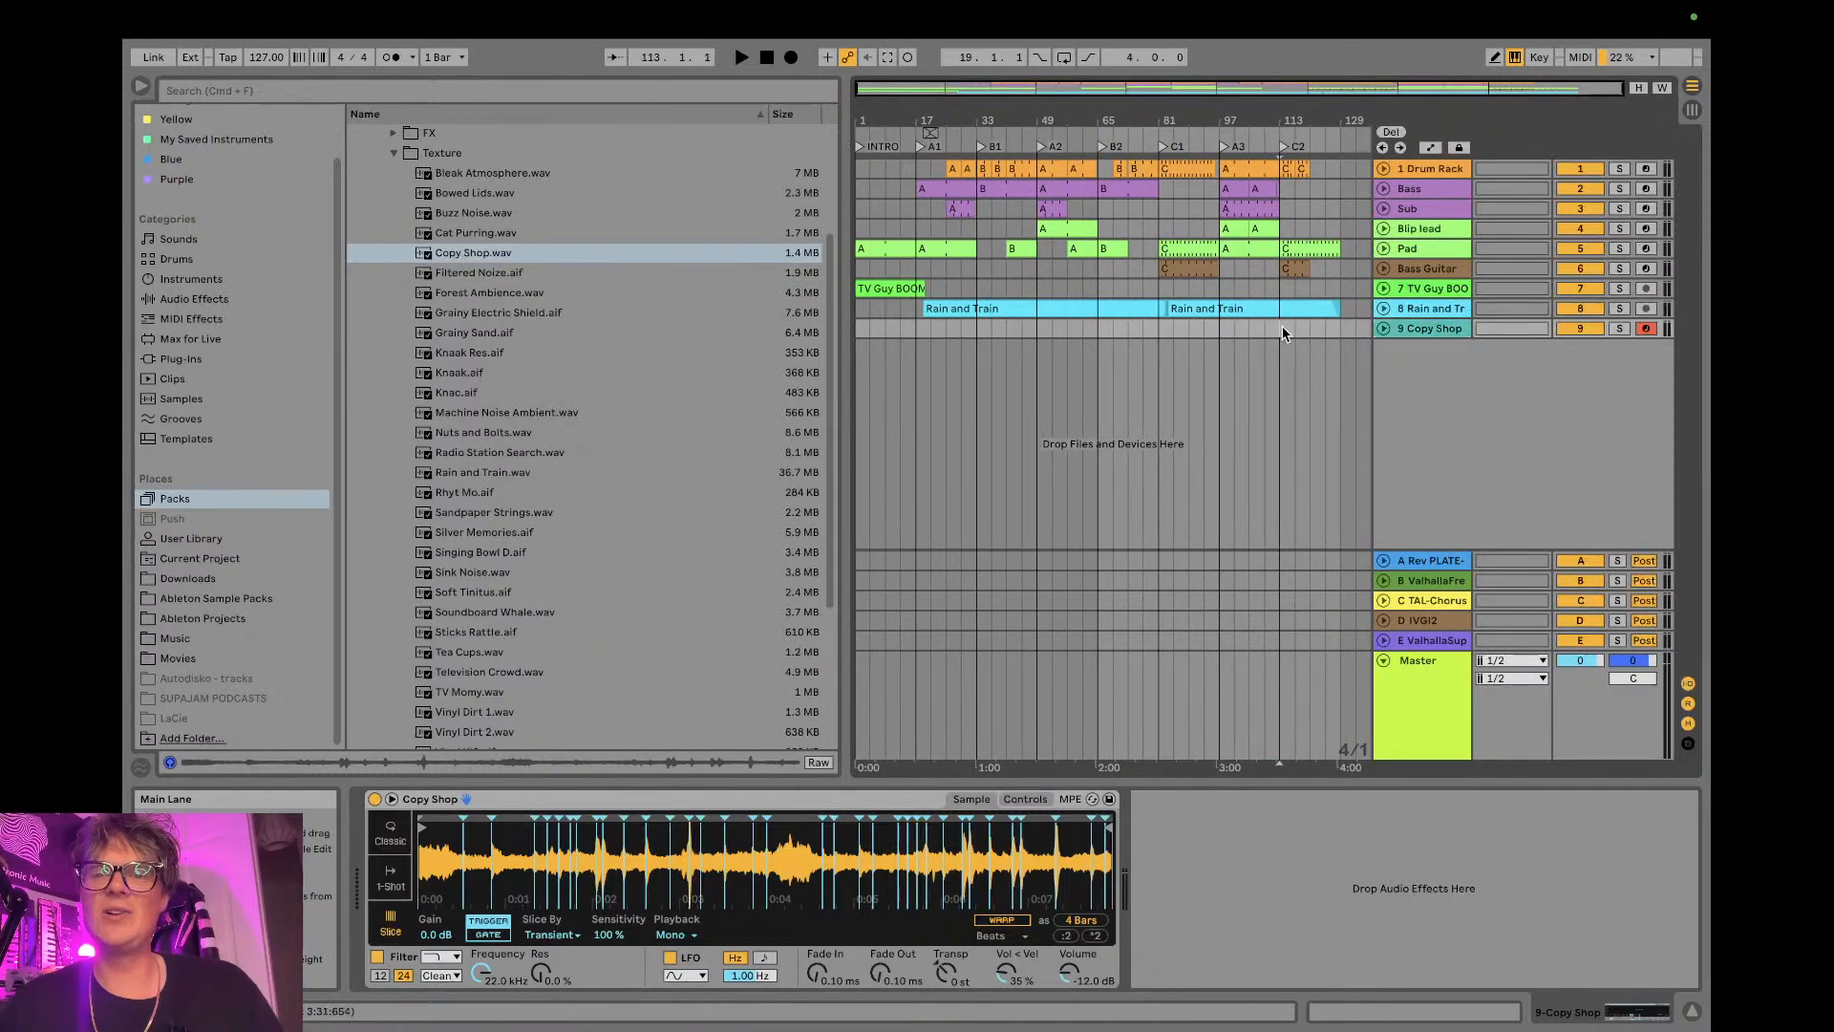
left_click(791, 59)
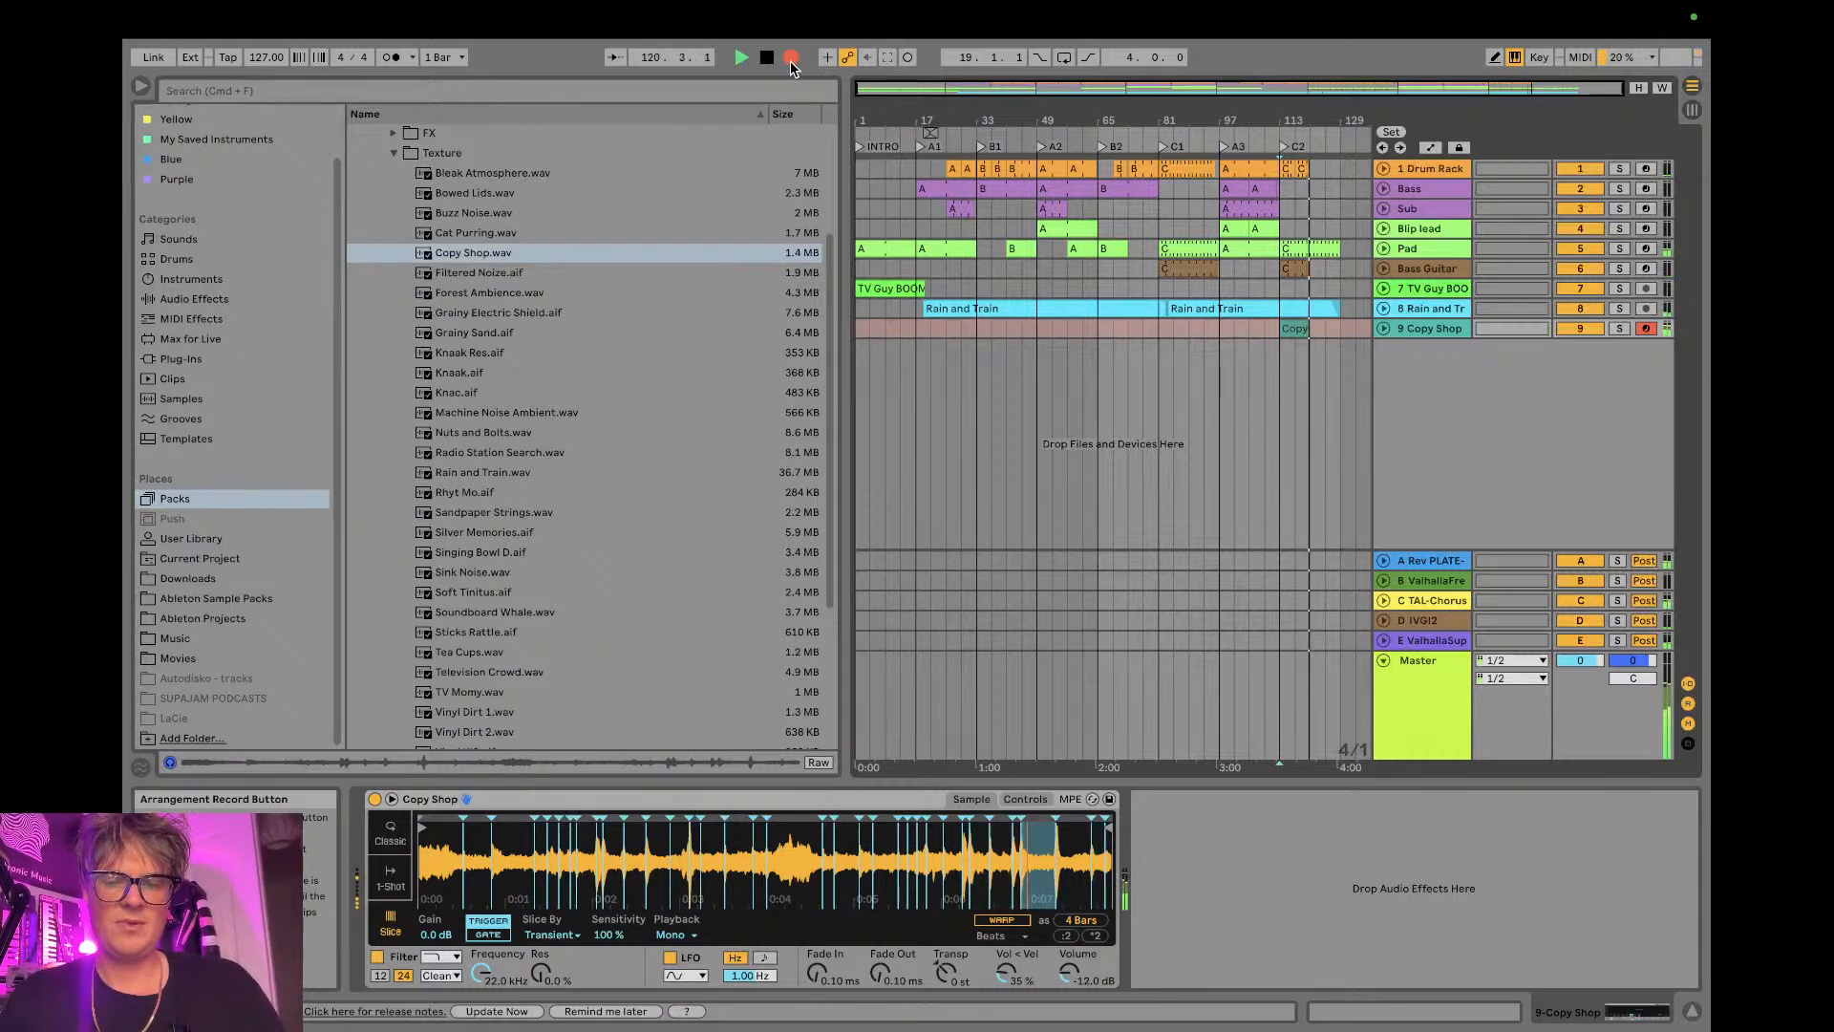
left_click(790, 58)
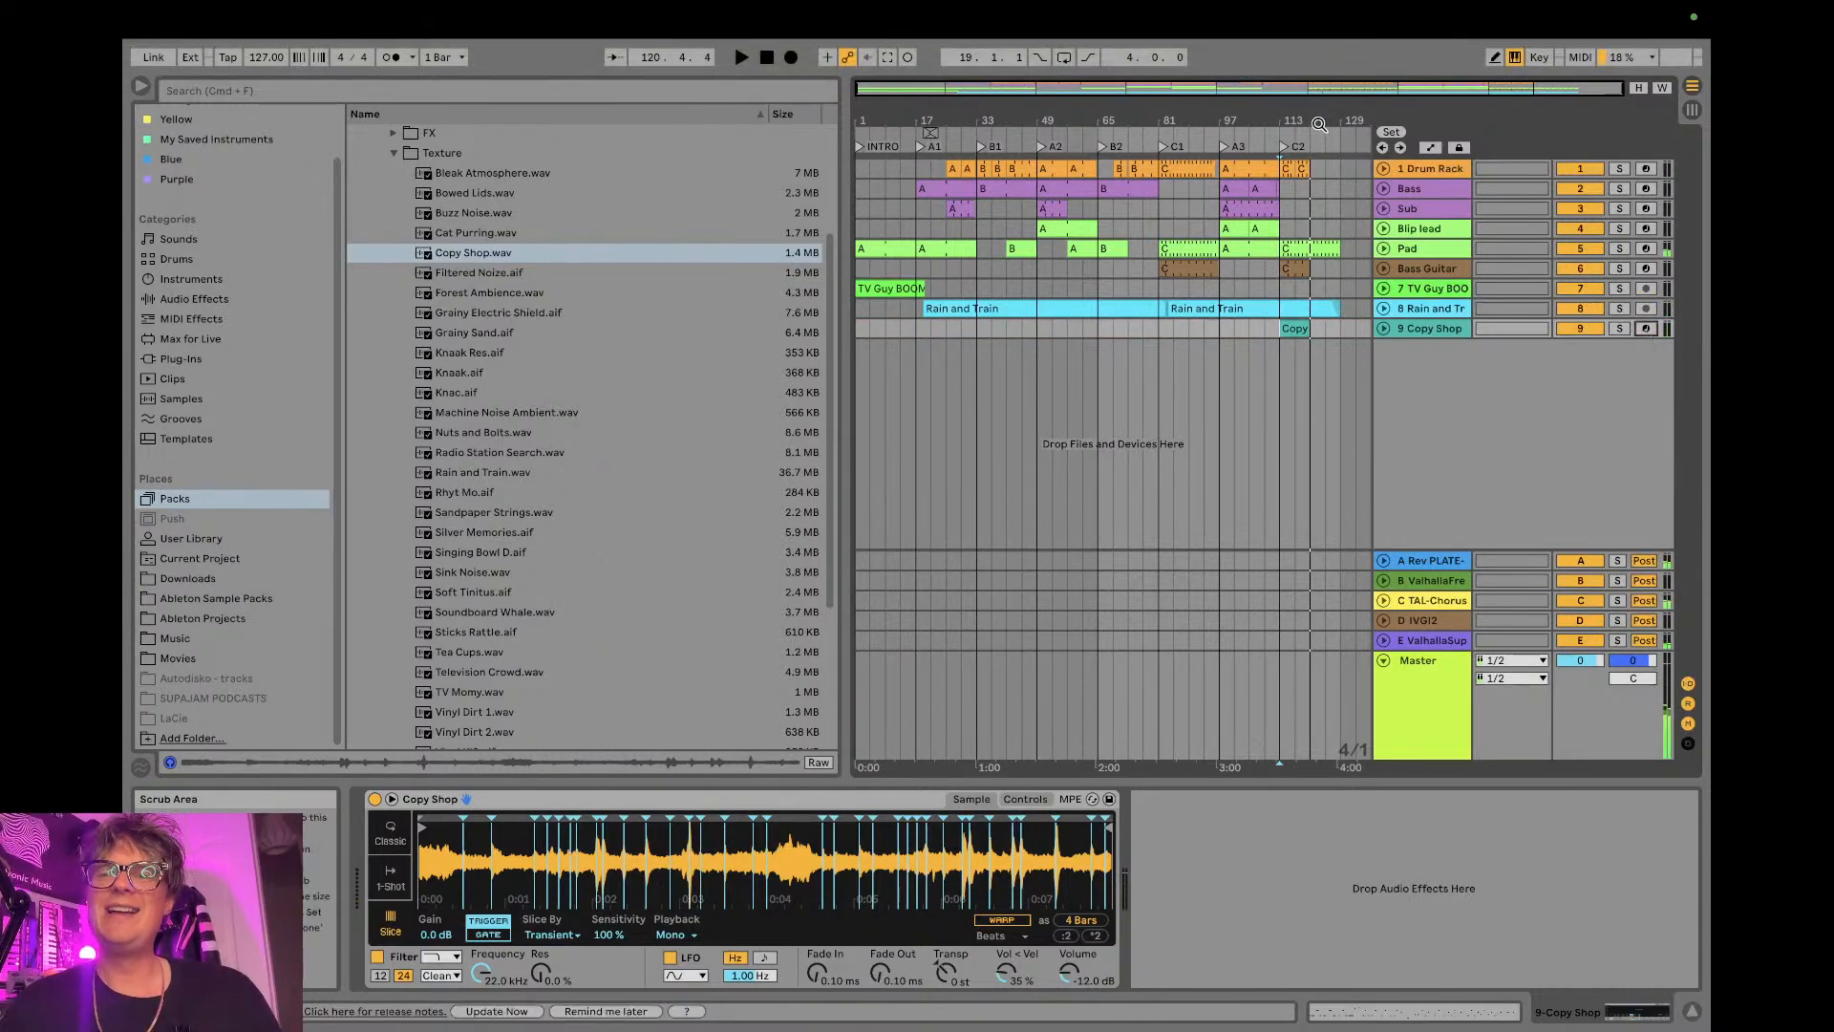
- Quantize all notes in the recorded Copy Shop clip and return to the arrangement
left_click_drag(1314, 118, 1314, 229)
double_click(1212, 329)
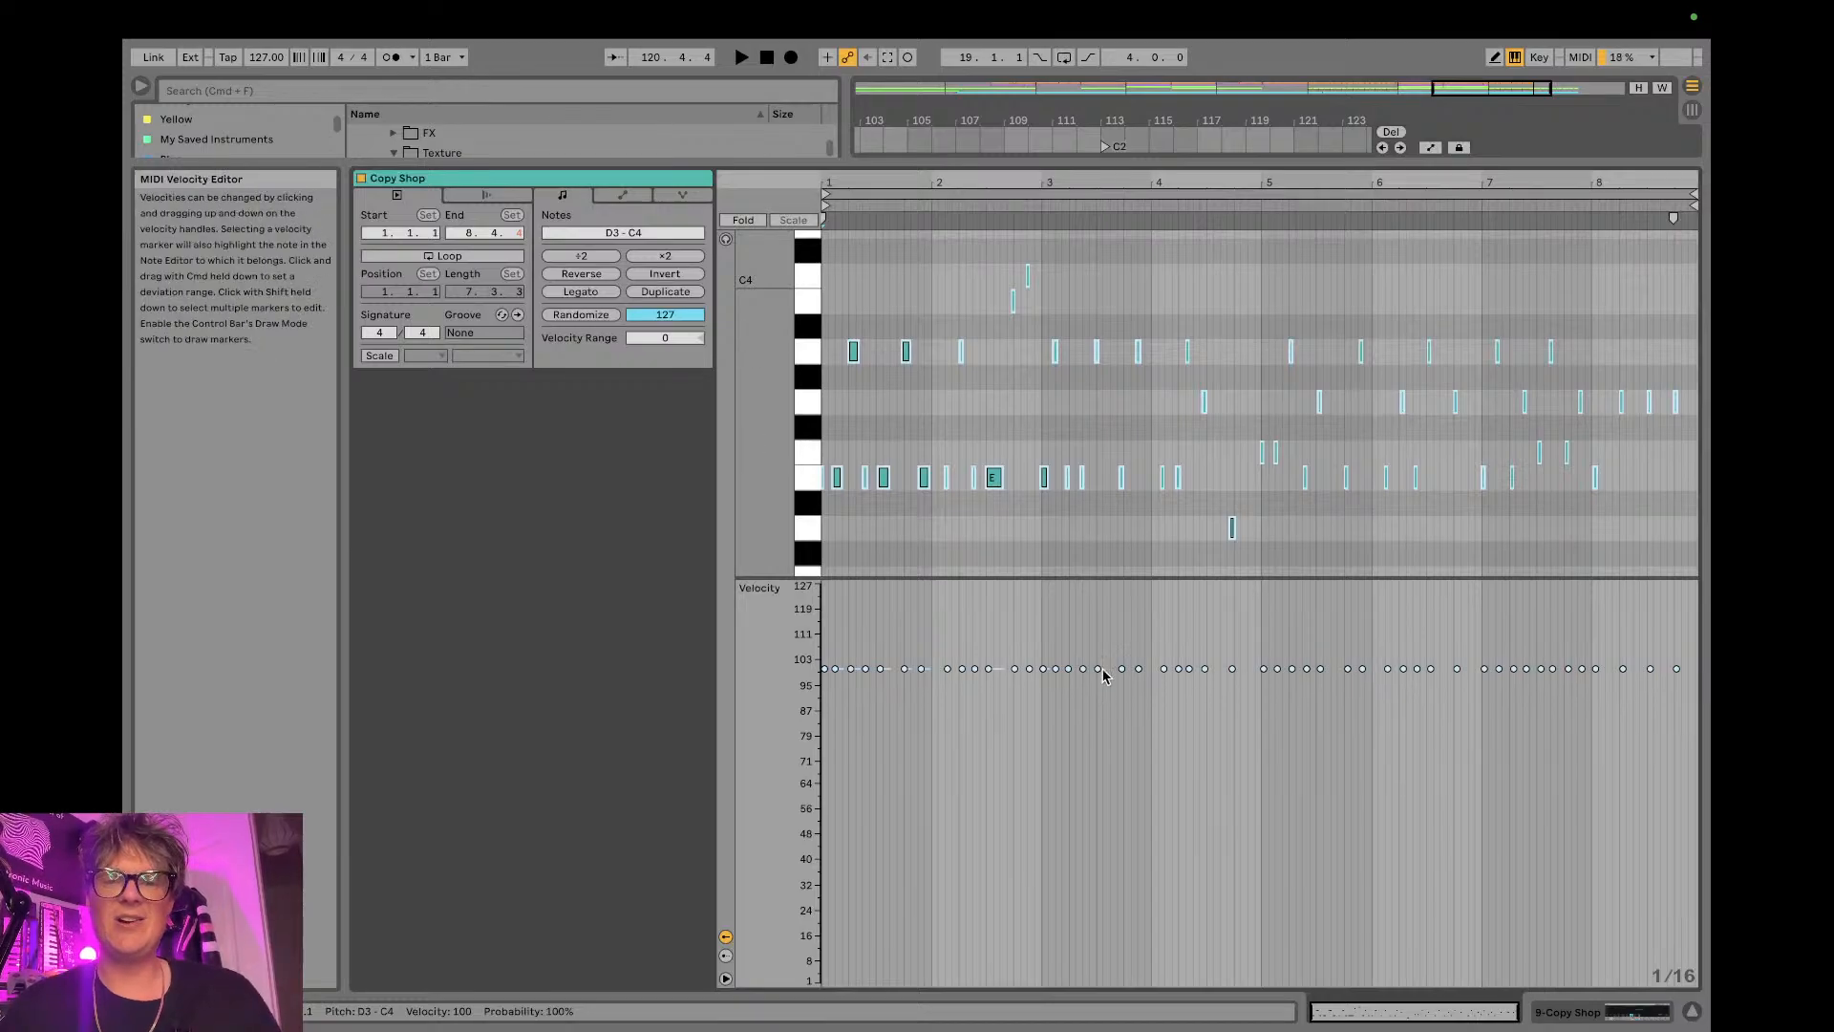
key("super+a")
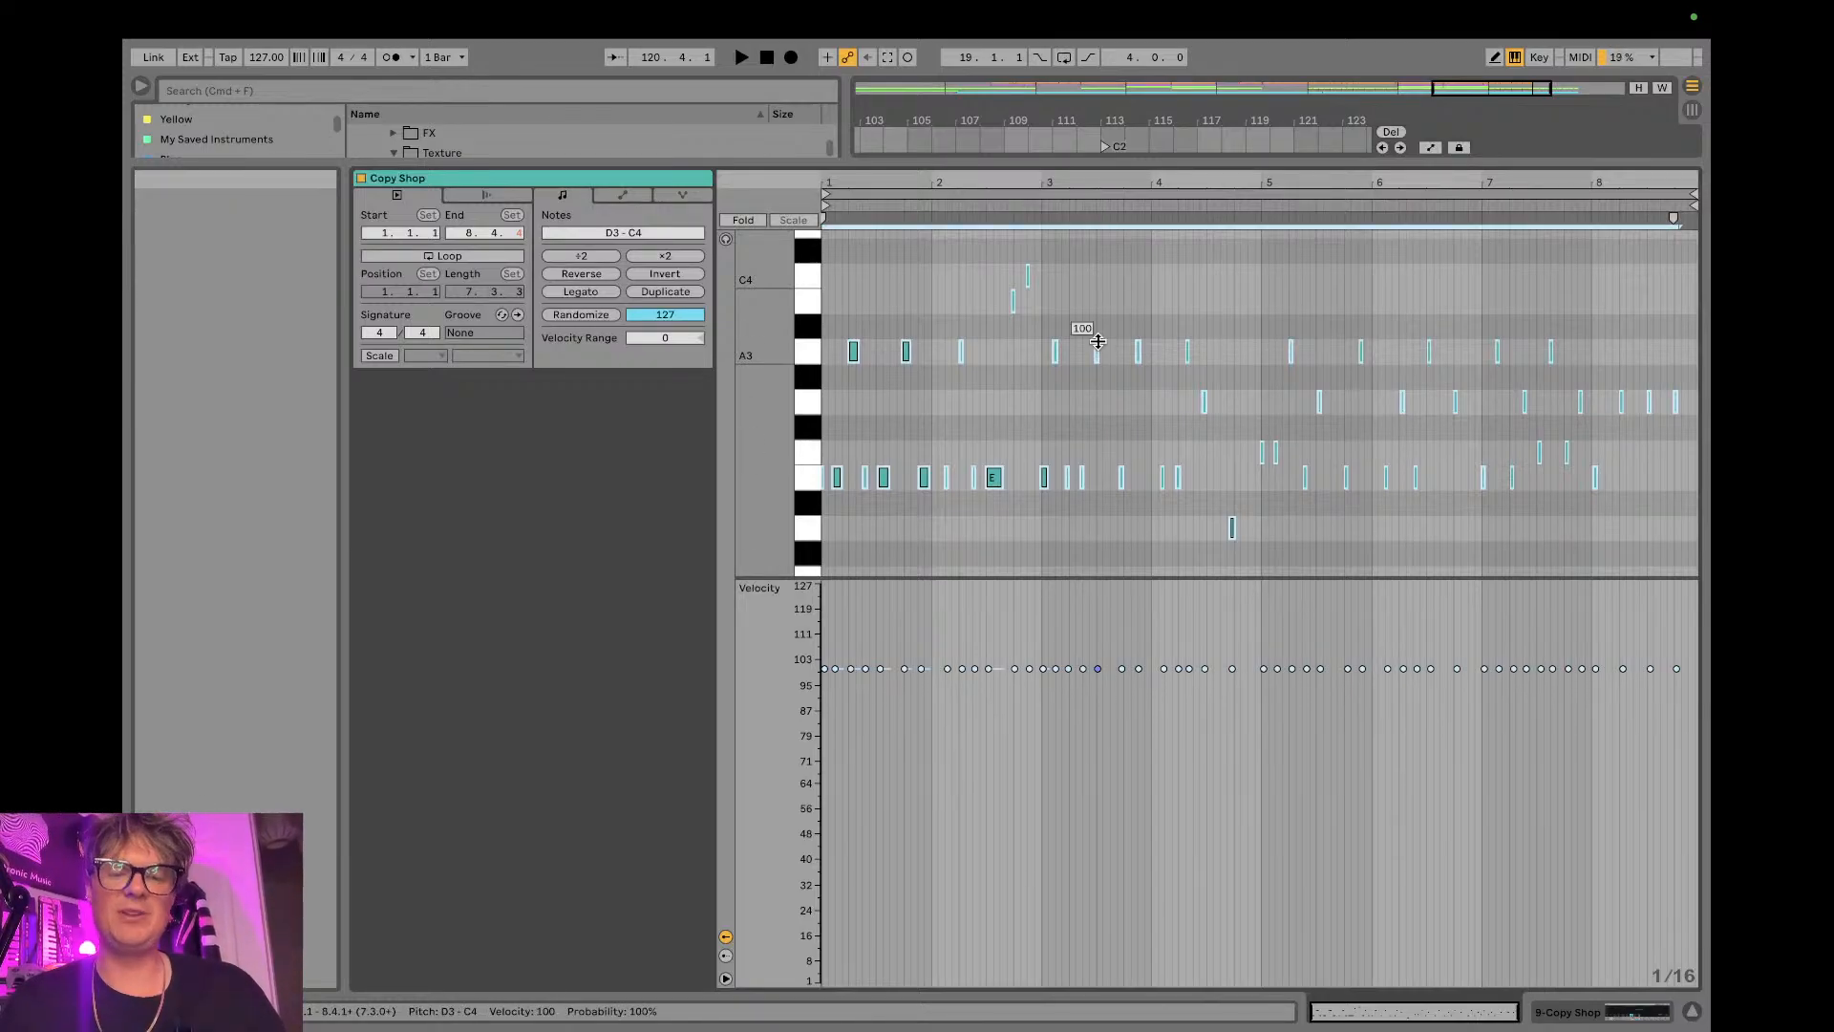
left_click(1691, 1014)
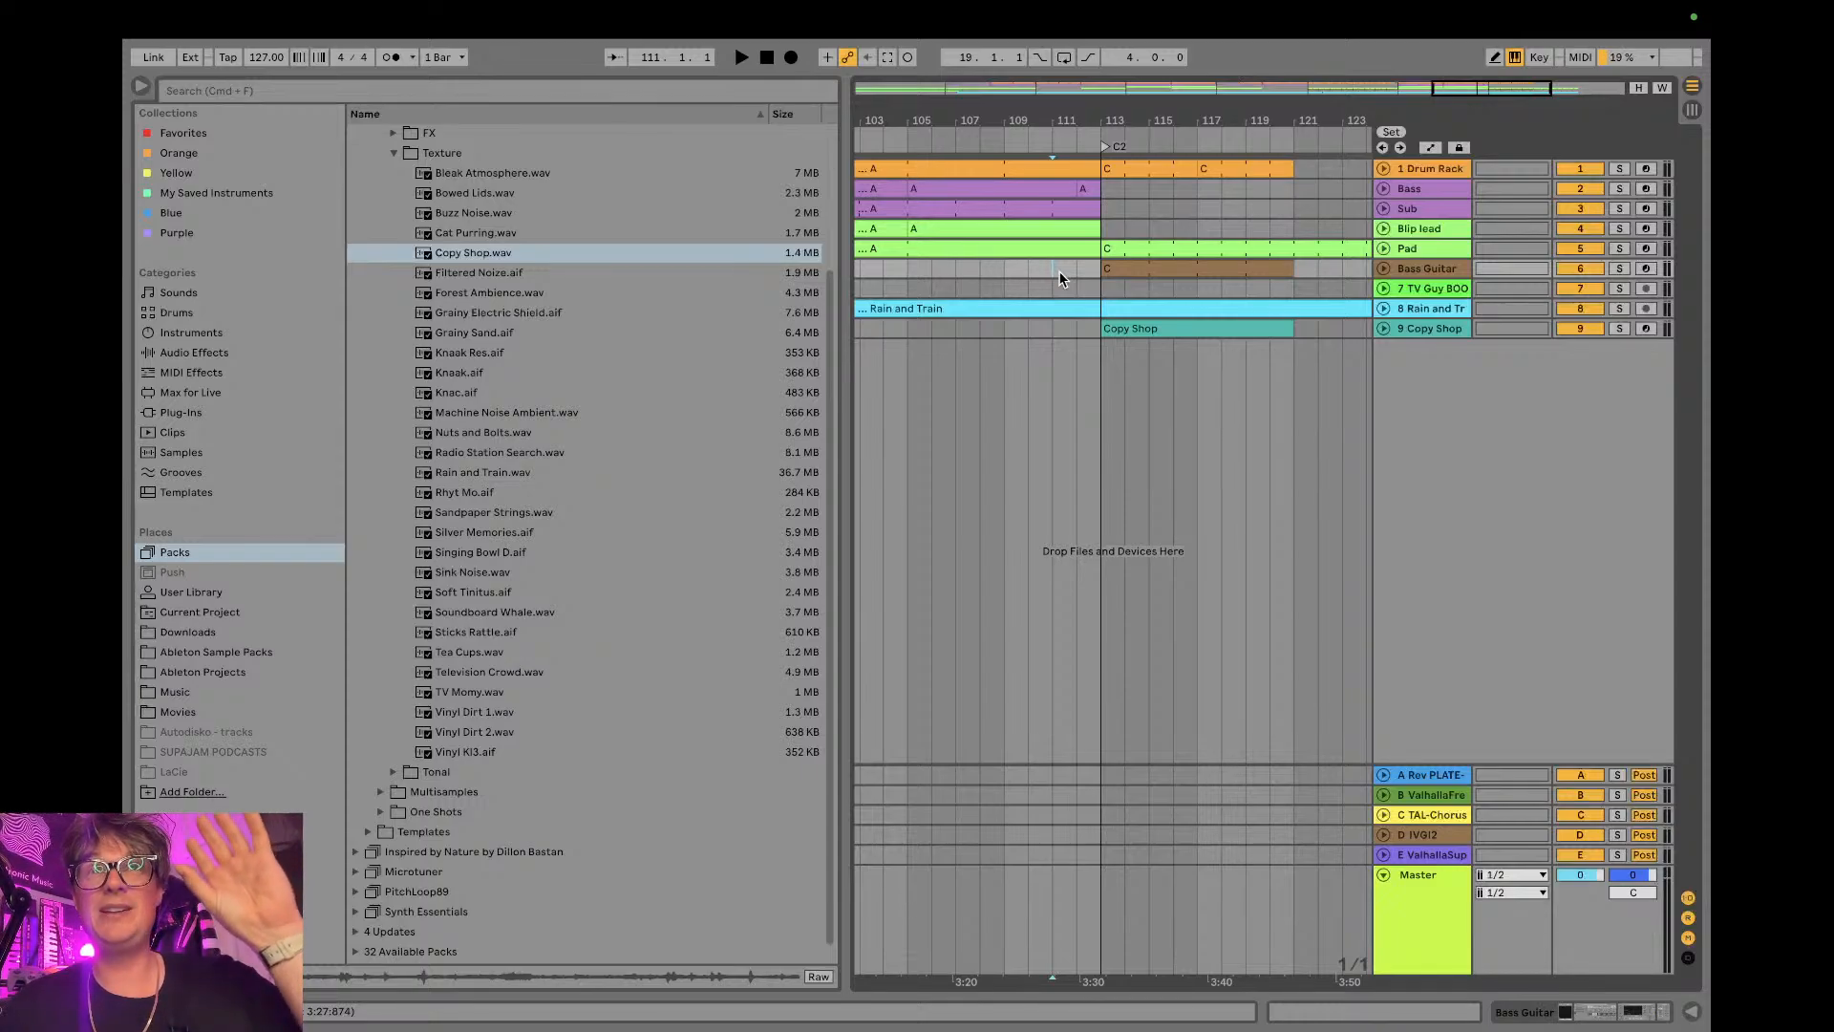
- Play the arrangement from bar 111, unfold the Copy Shop track and lower its volume to -11.0 dB
key("space")
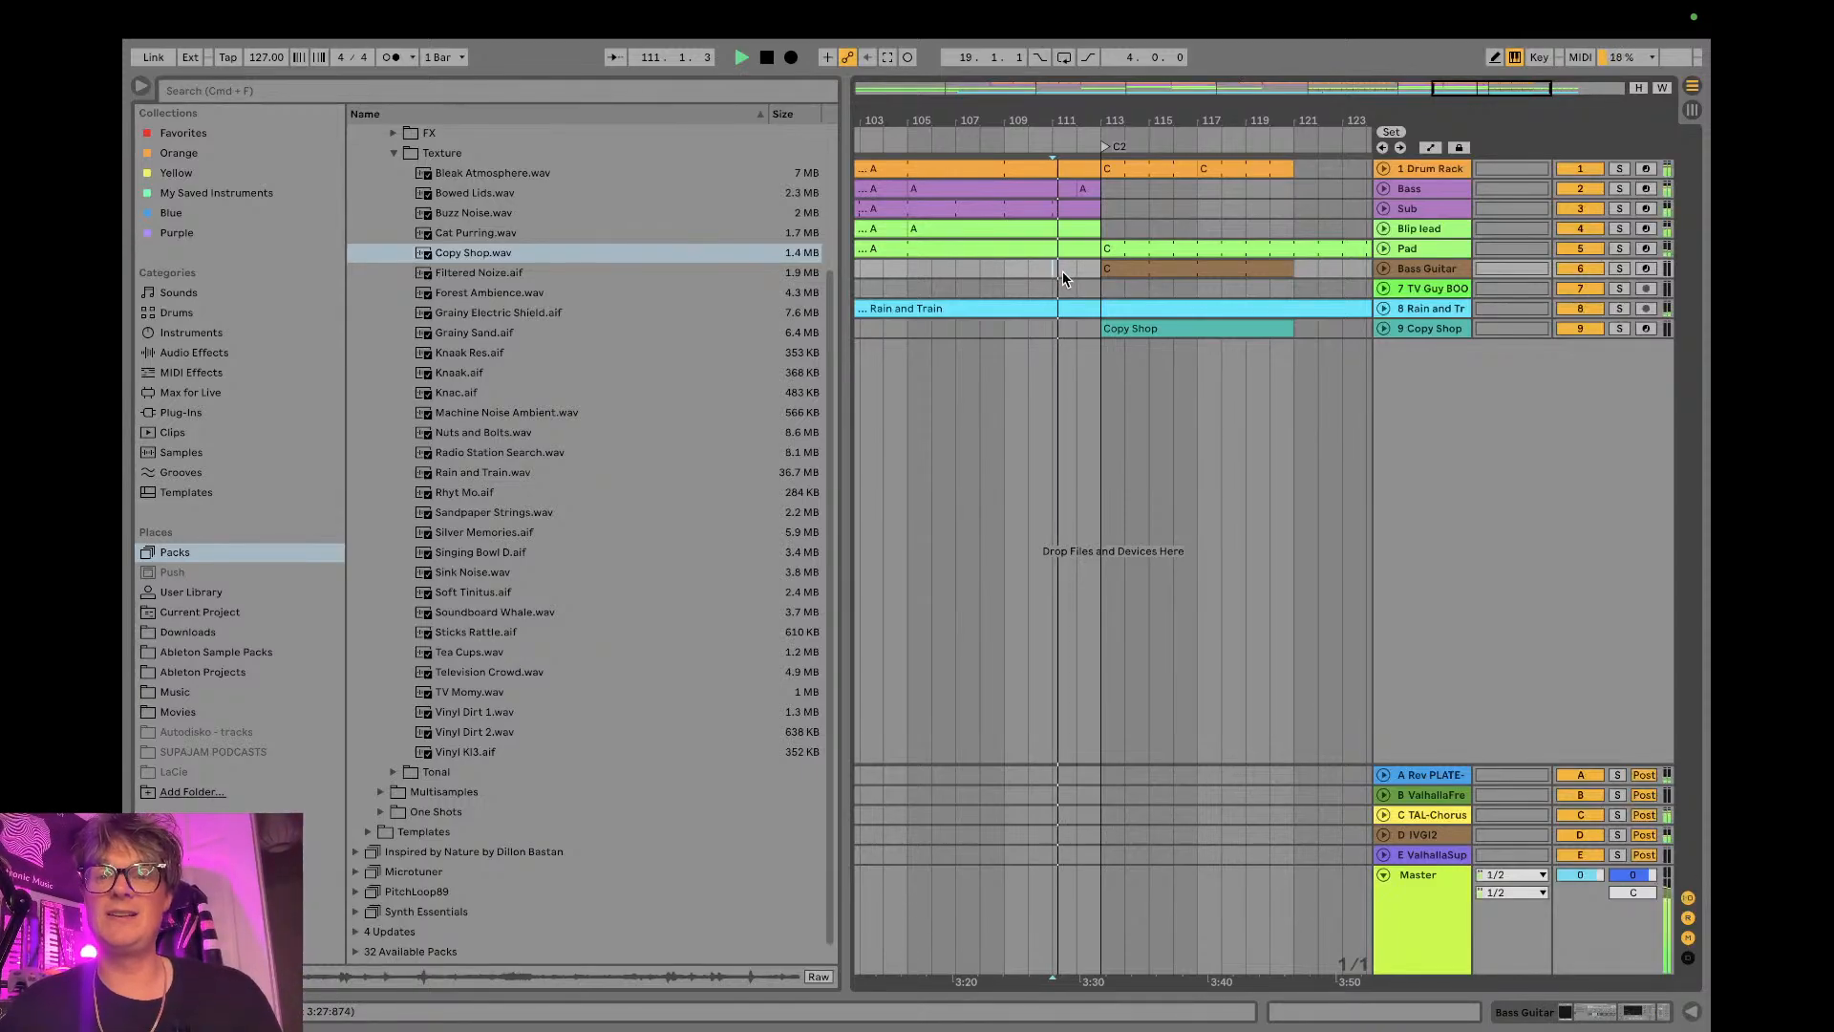
key("Tab")
key("Tab")
left_click(1385, 328)
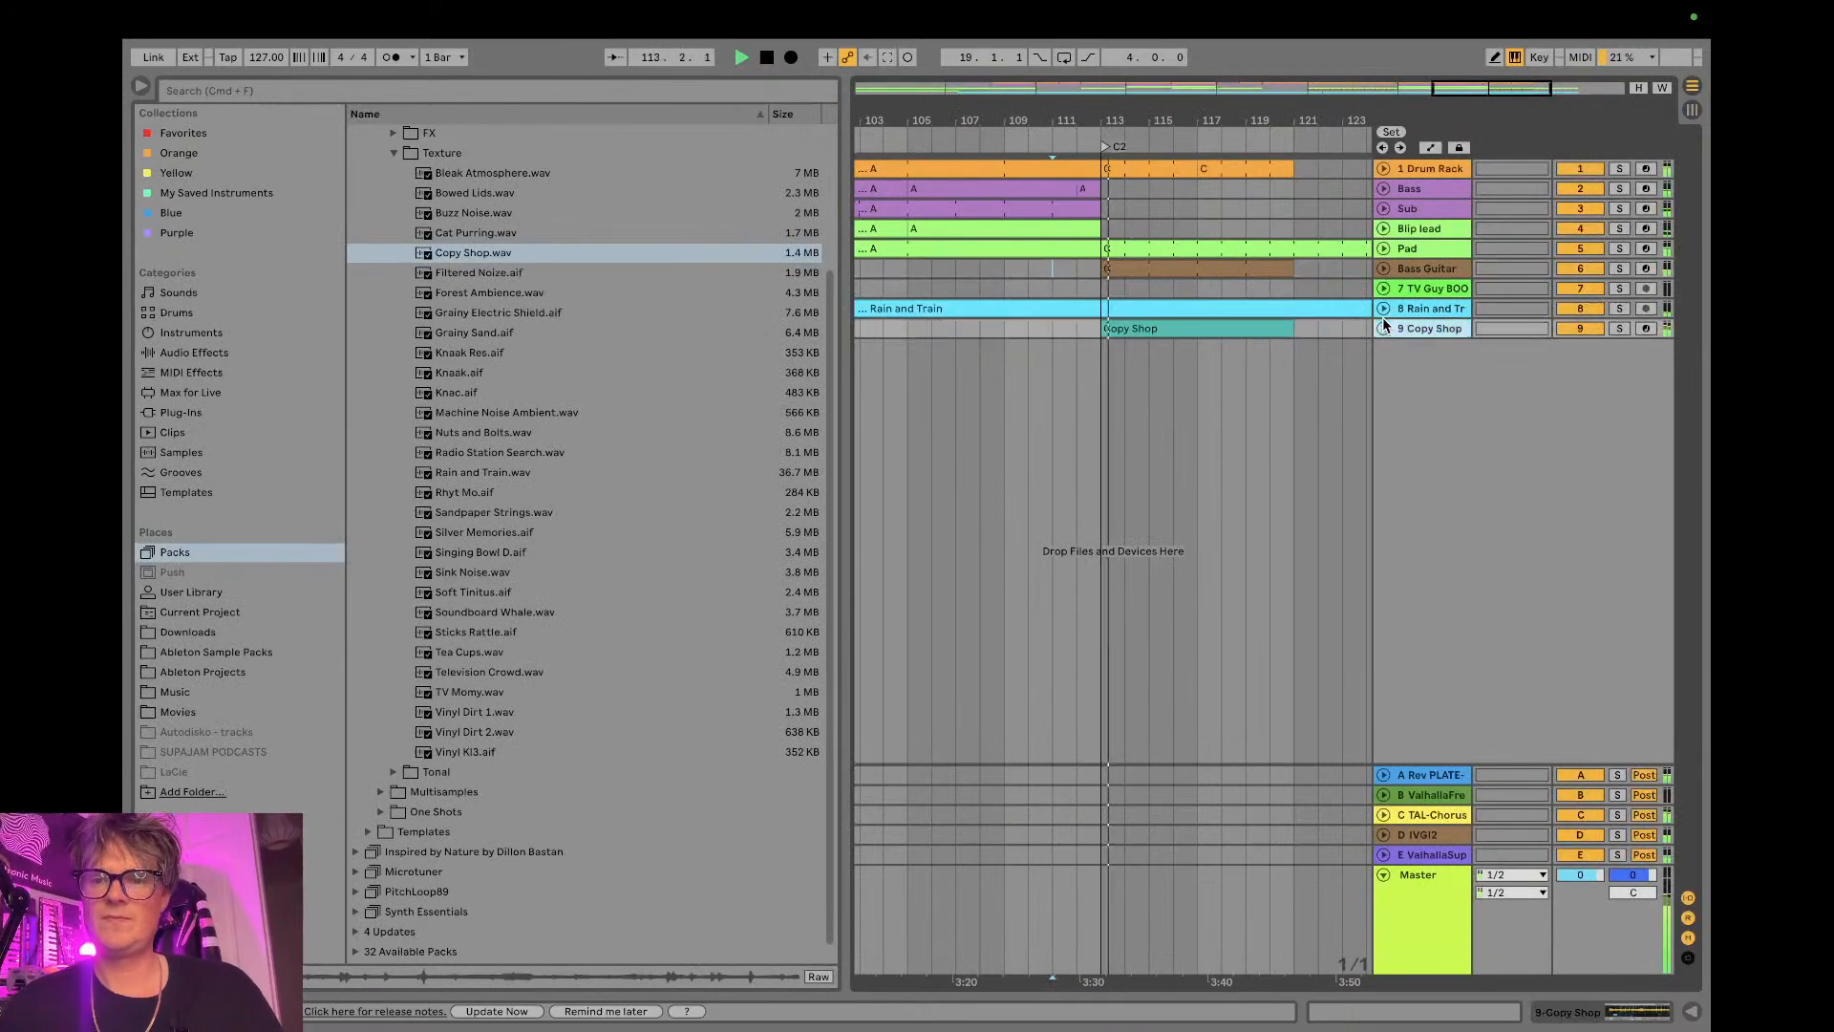
left_click(1382, 327)
left_click_drag(1580, 346, 1580, 380)
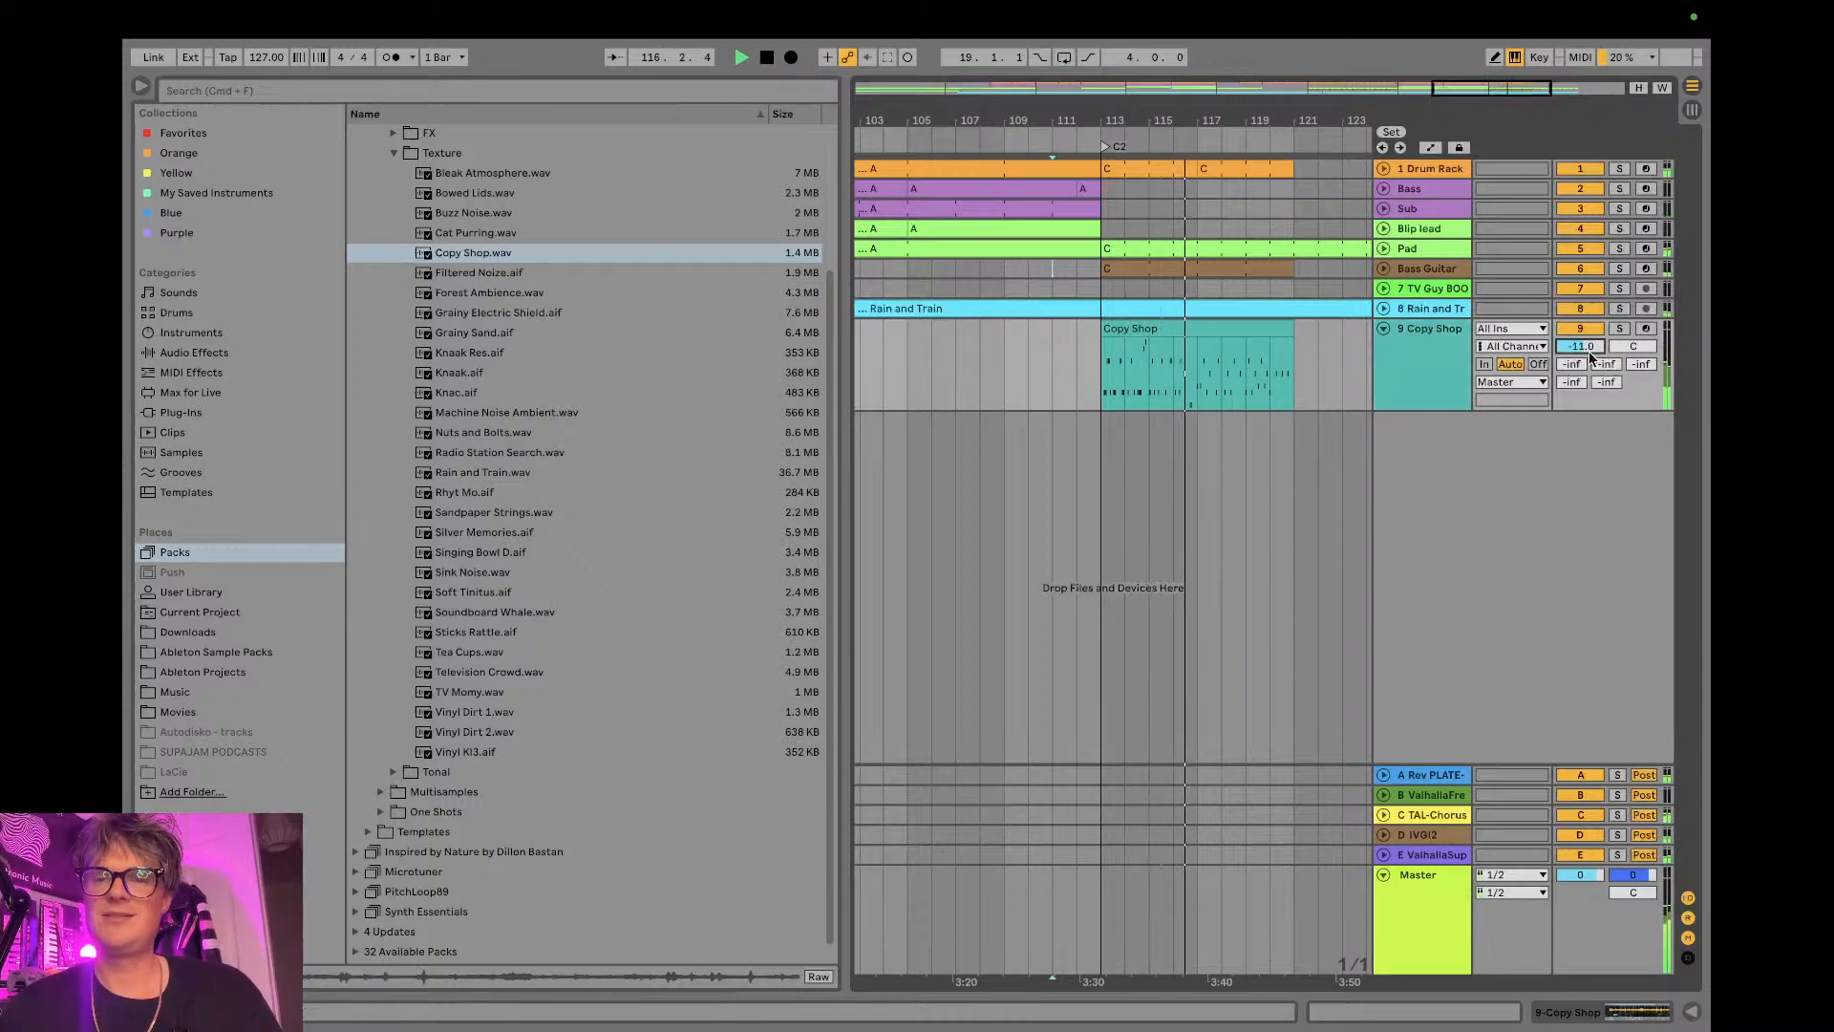
- Shorten the Copy Shop clip to one bar starting at bar 113 and listen to it up close
key("space")
left_click_drag(1292, 331, 1126, 330)
key("space")
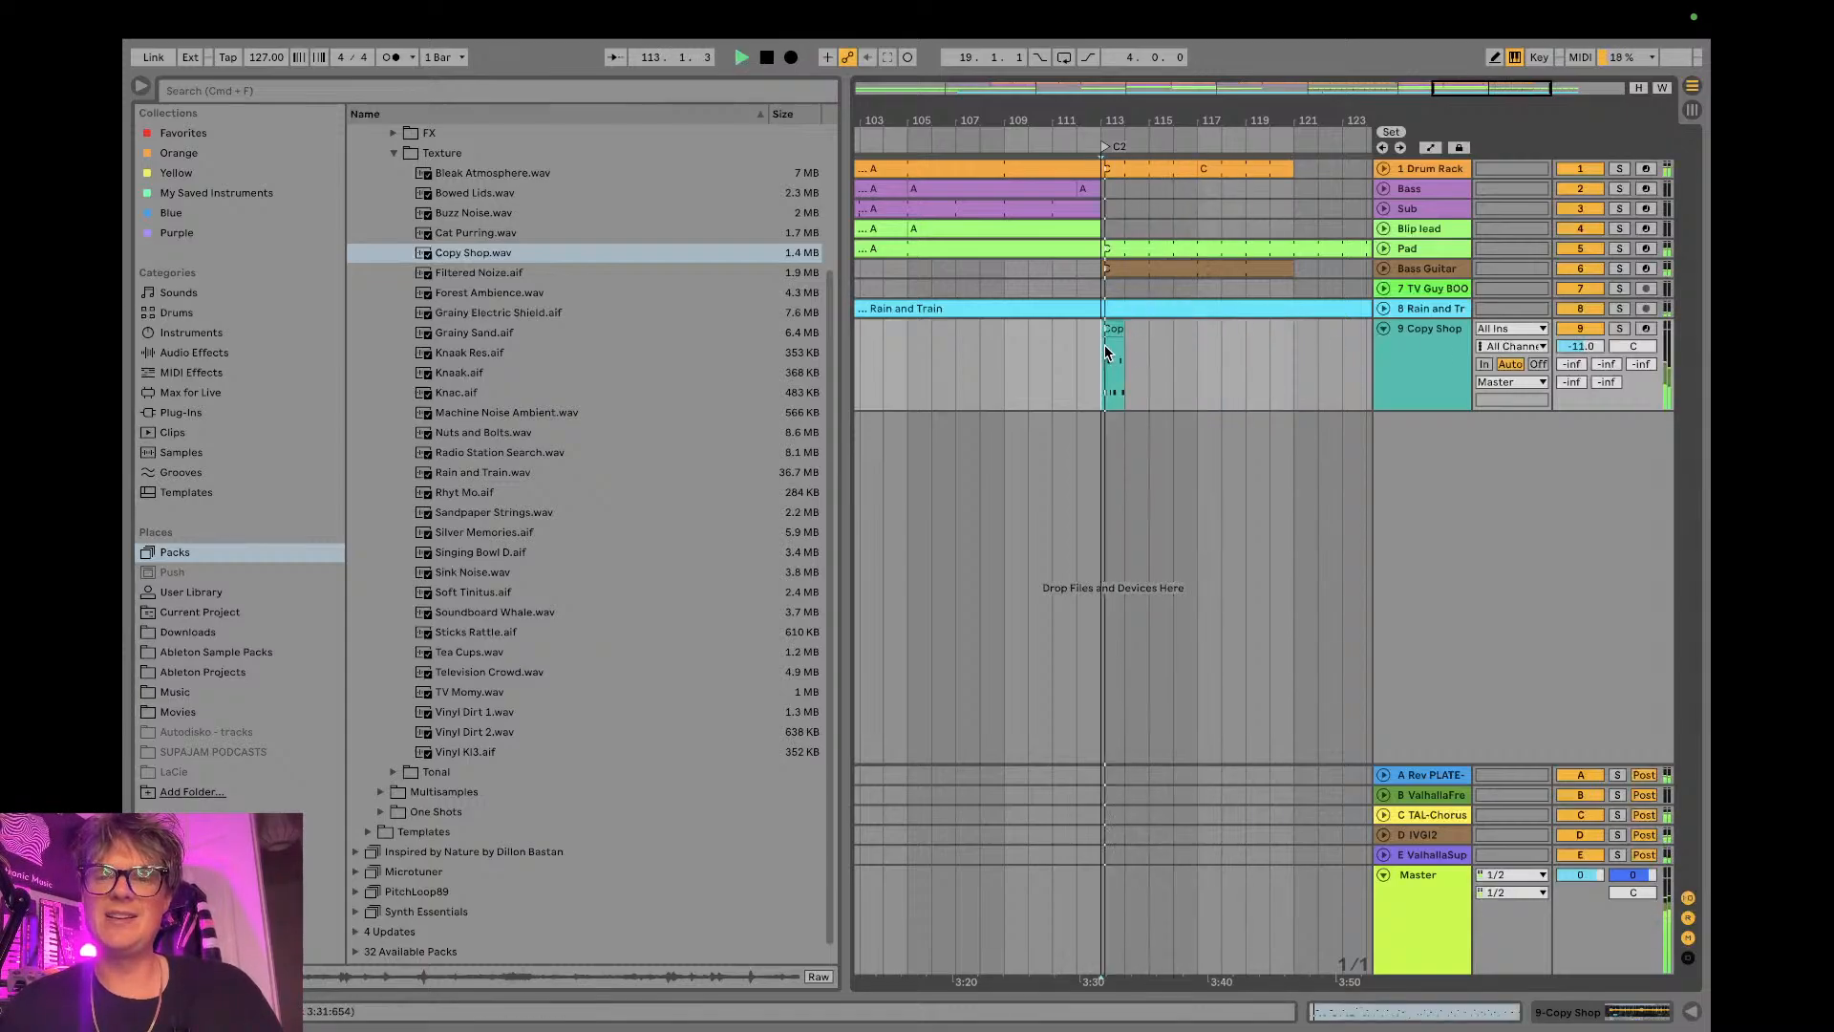
key("z")
key("space")
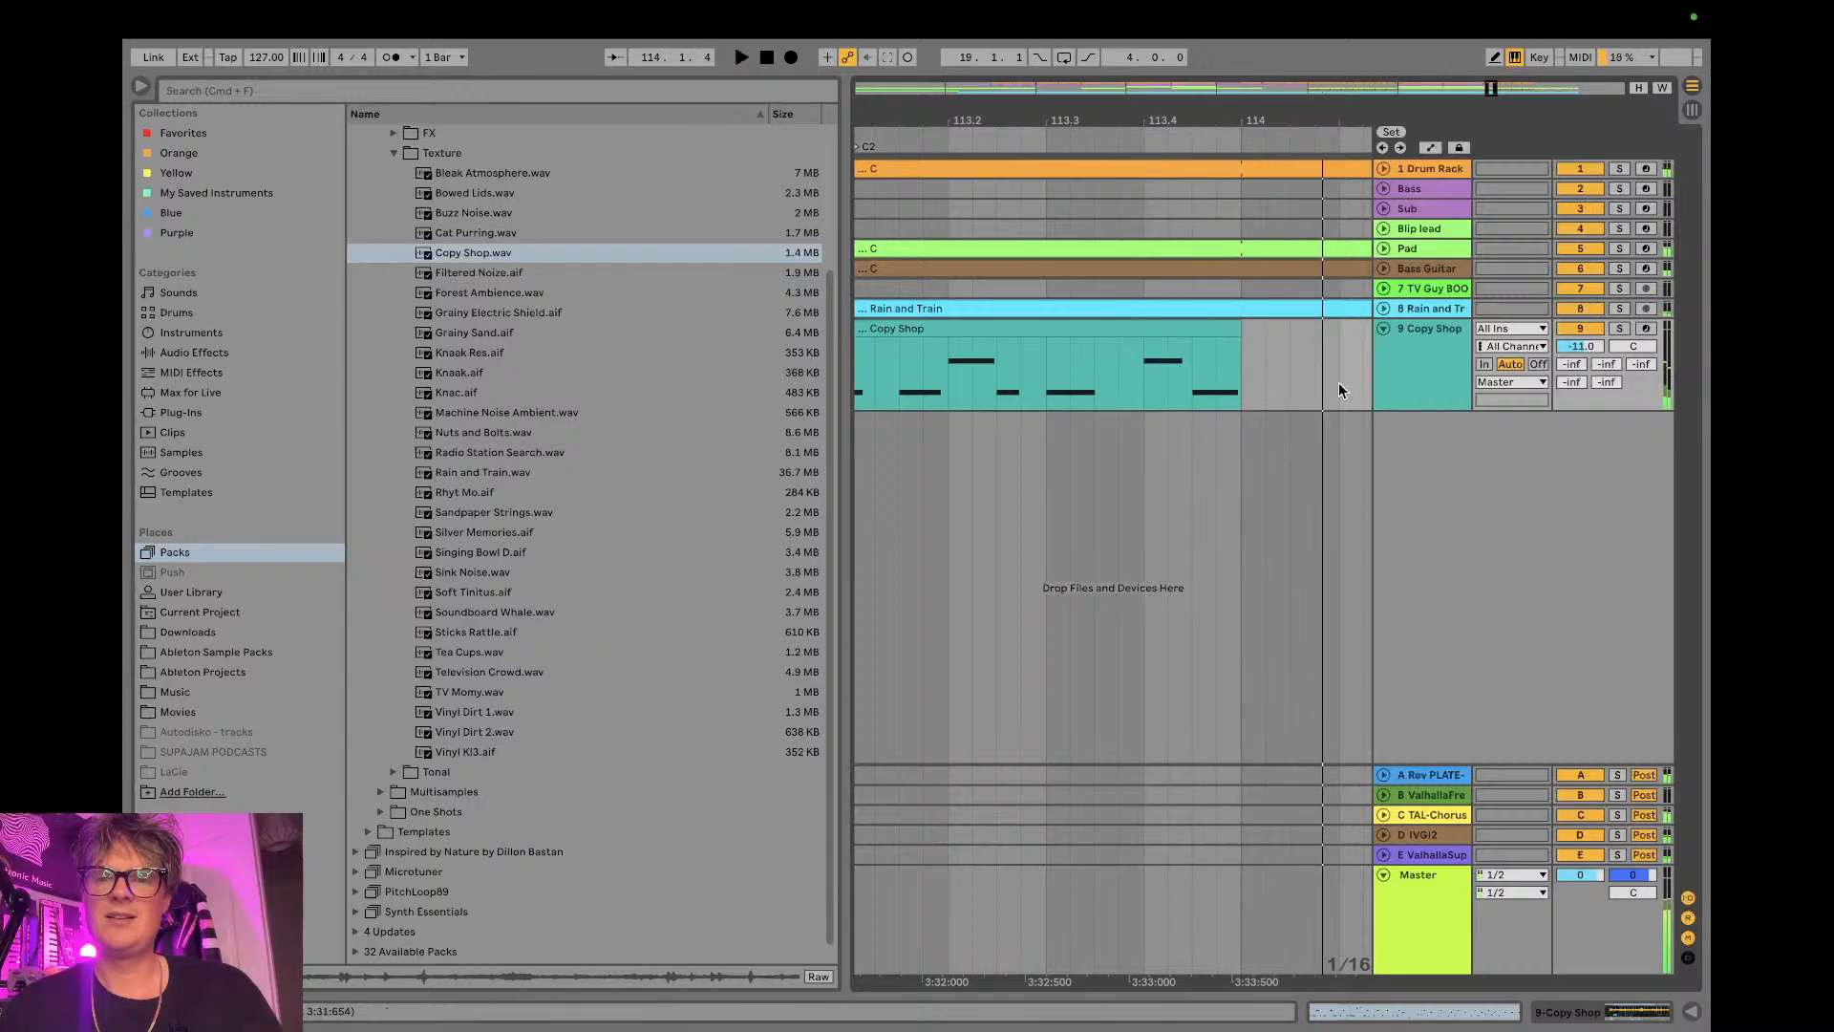
key("x")
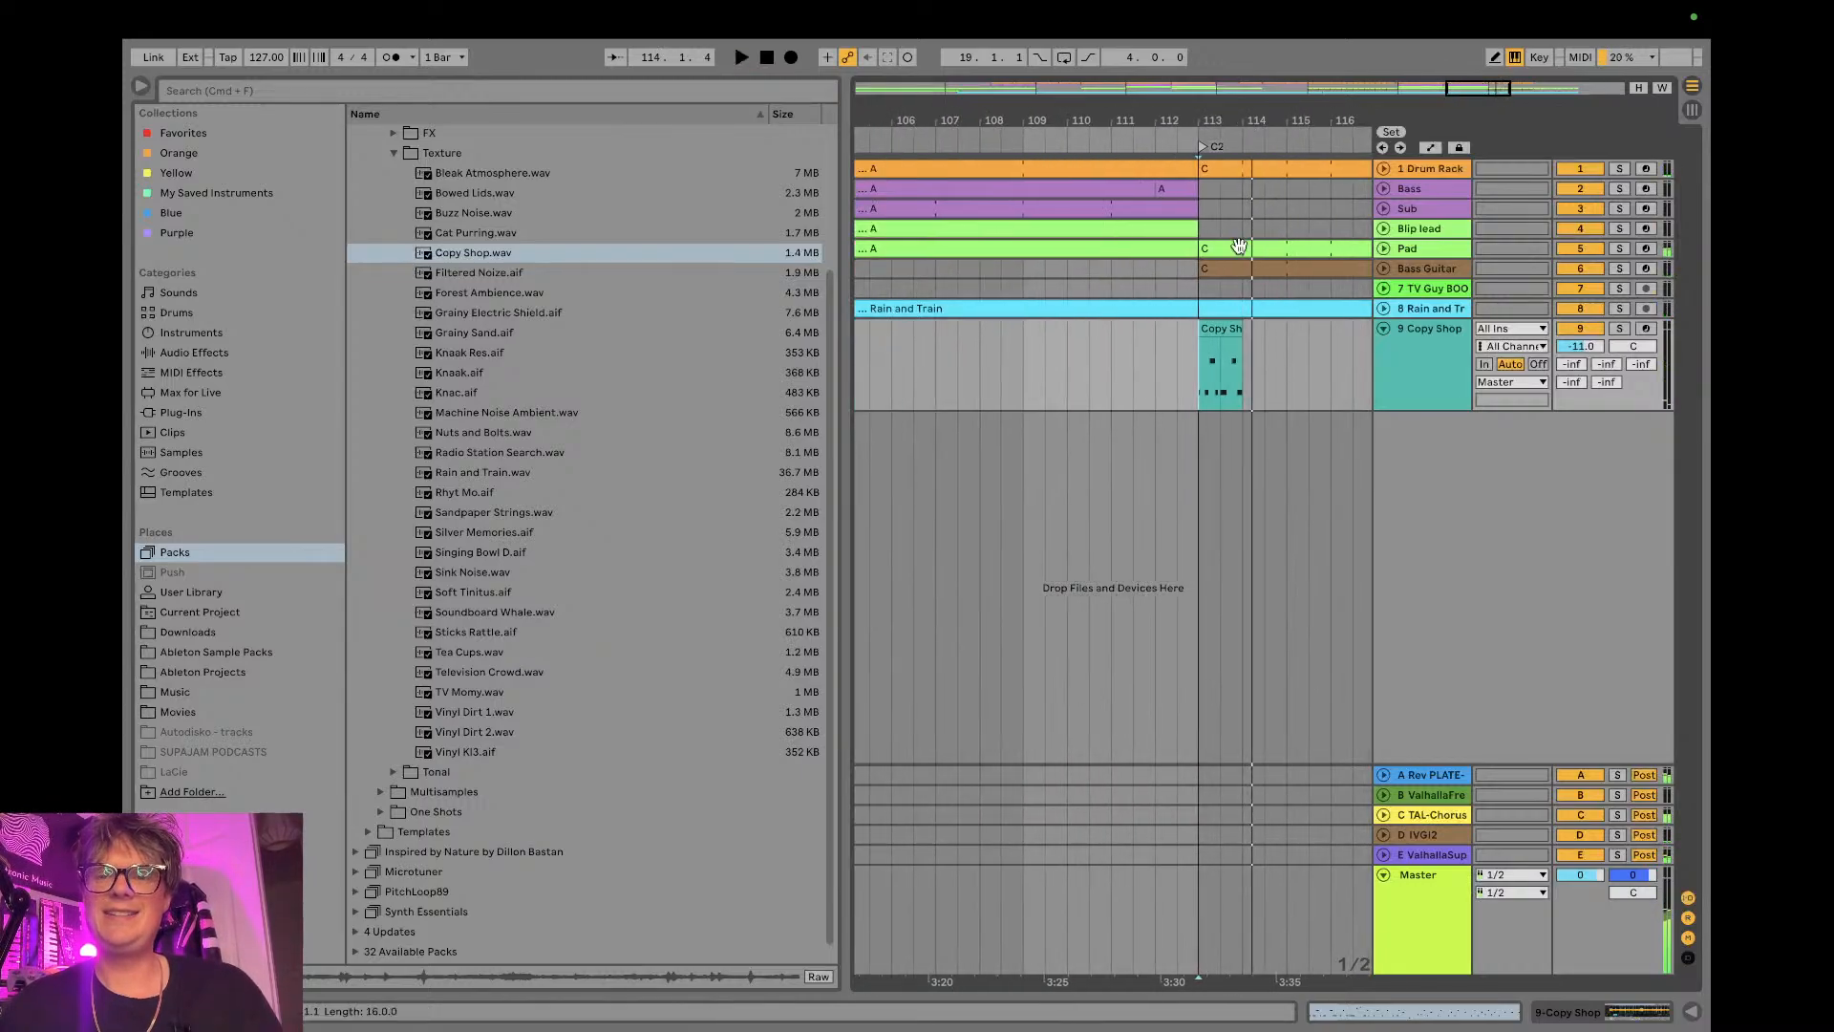
- Duplicate the one-bar Copy Shop clip back to back up to bar 125
left_click(1223, 327)
left_click_drag(1234, 125, 1221, 125)
key("super+d")
key("super+d")
key("super+d")
key("super+d")
key("super+d")
key("super+d")
key("super+d")
key("super+d")
key("super+d")
key("super+d")
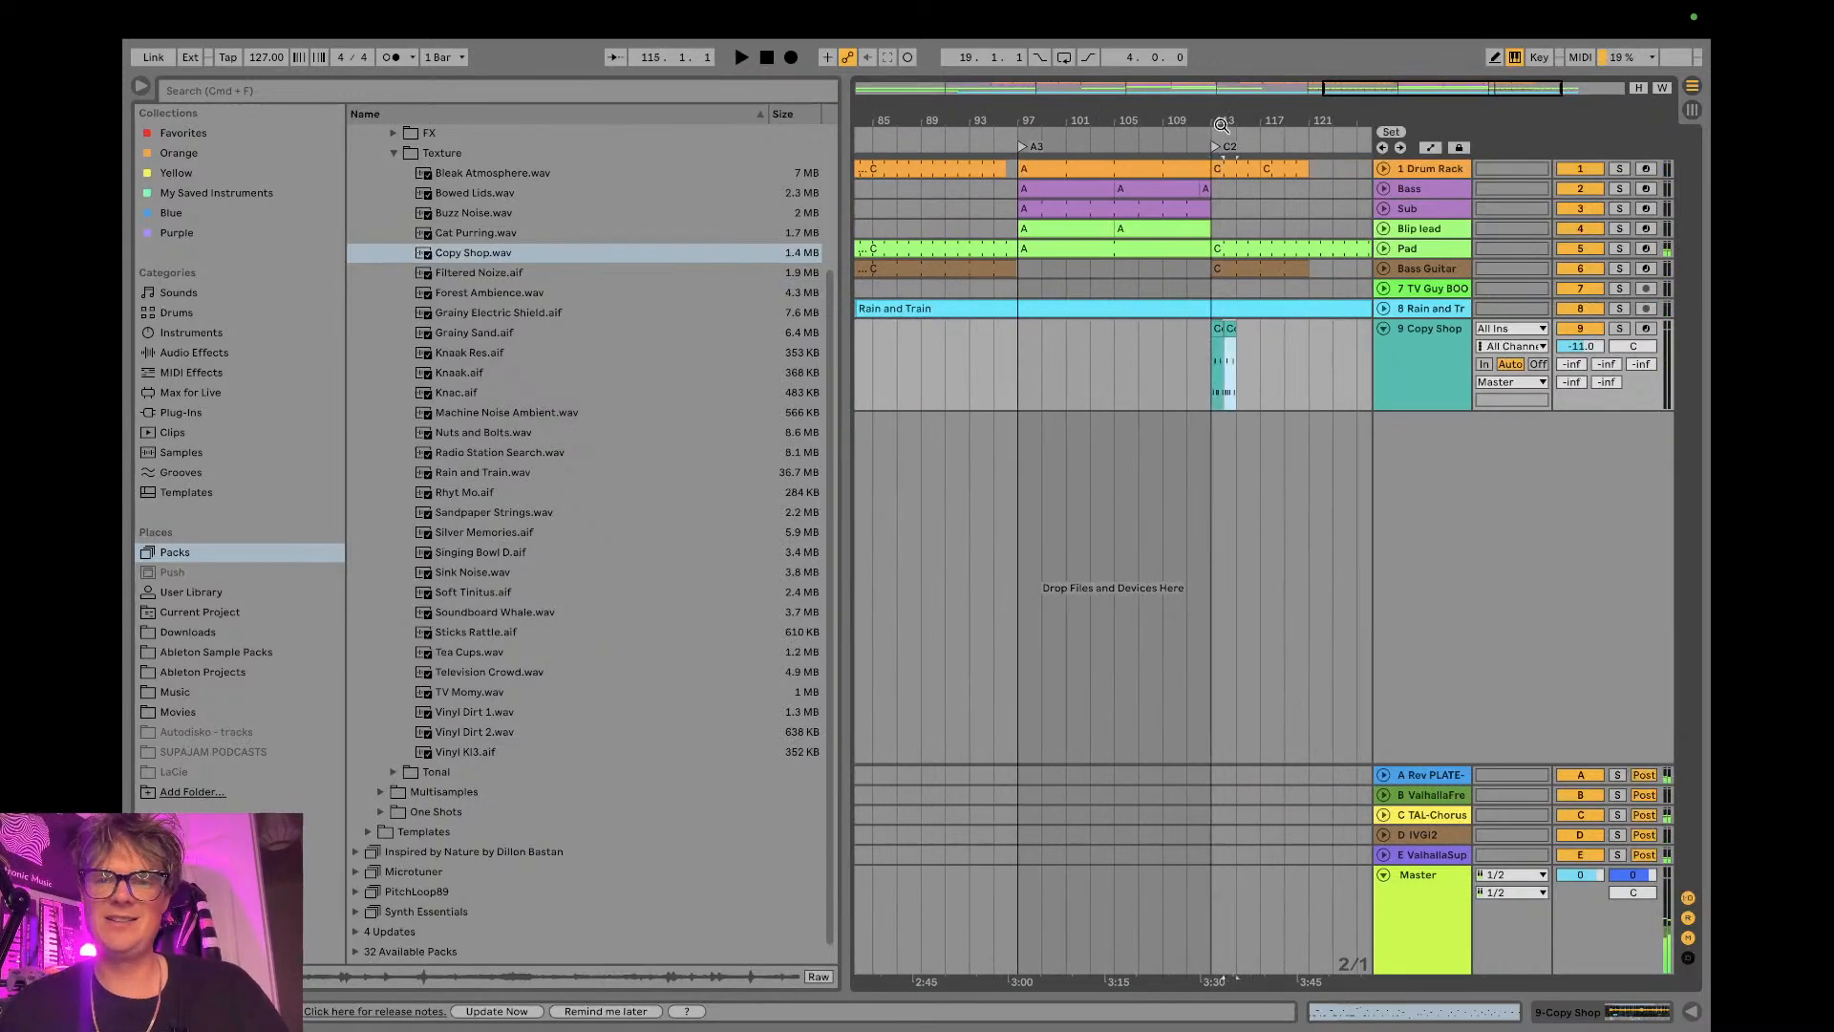
- Play the repeated Copy Shop clips and delete those from bar 117 onward, keeping four bars
left_click(1208, 371)
key("space")
left_click_drag(1332, 123, 1183, 174)
left_click_drag(1257, 336, 1046, 345)
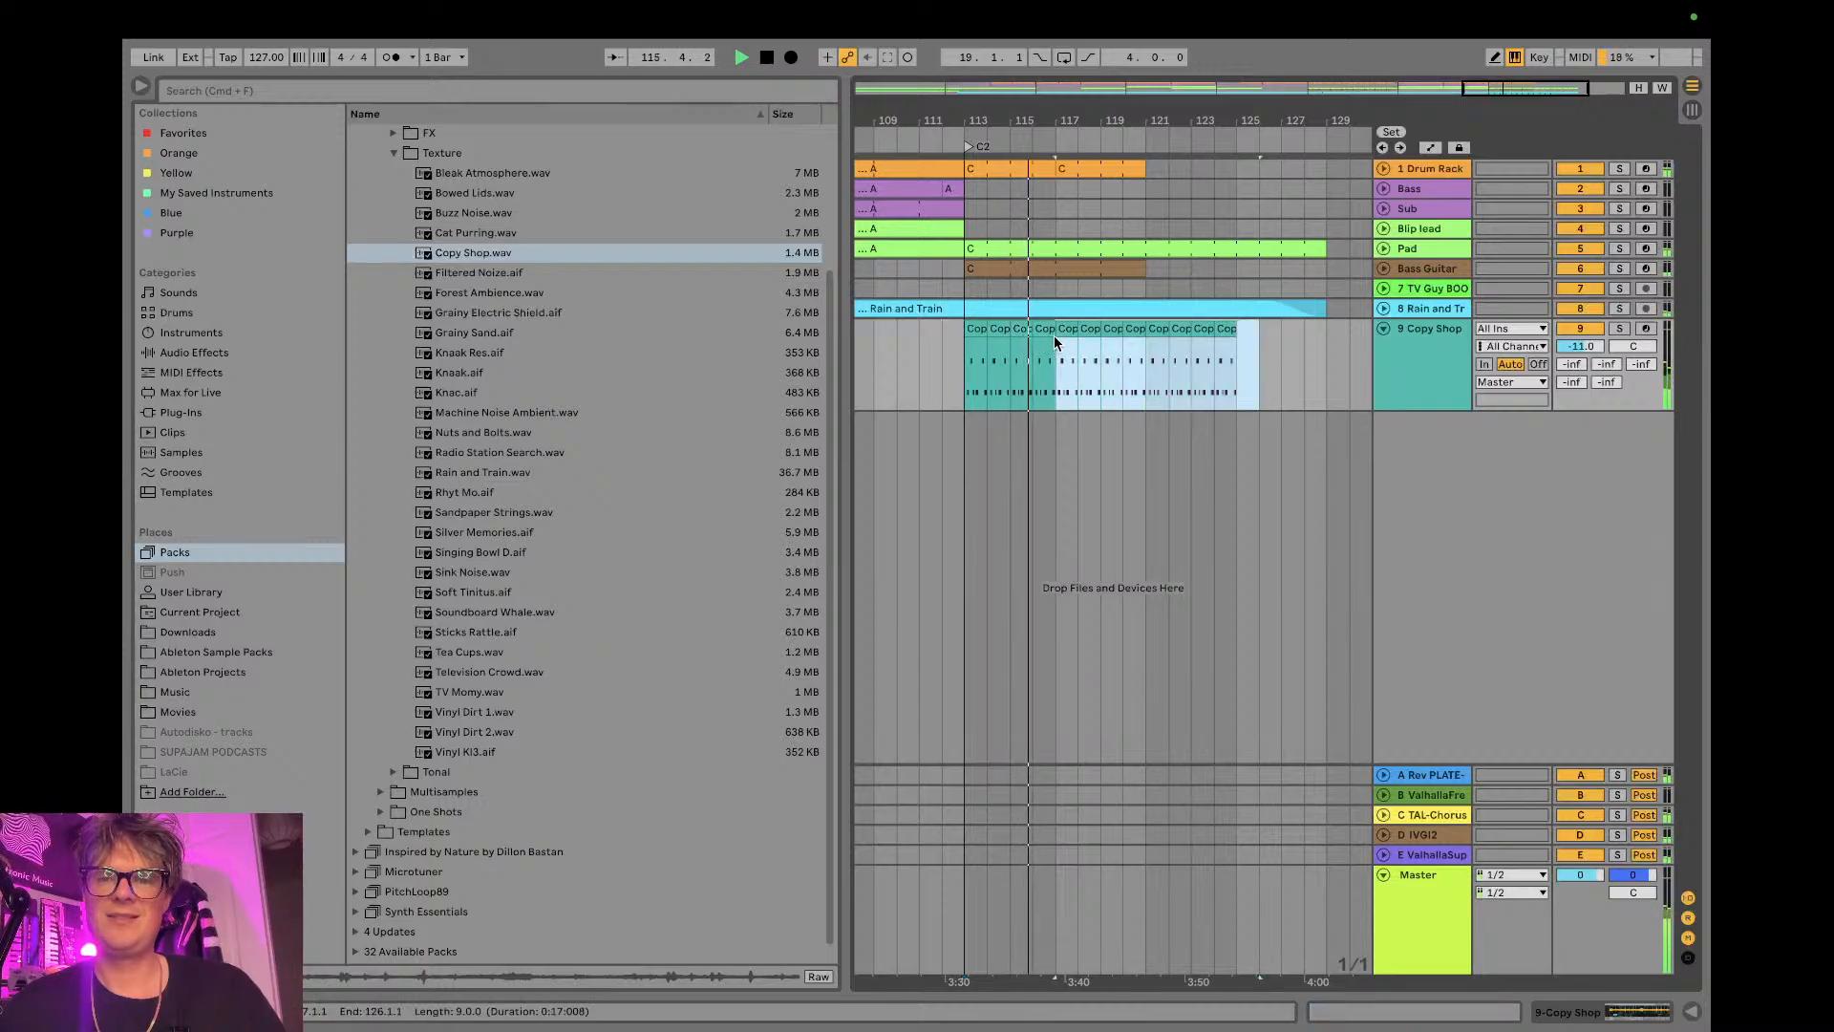
key("Delete")
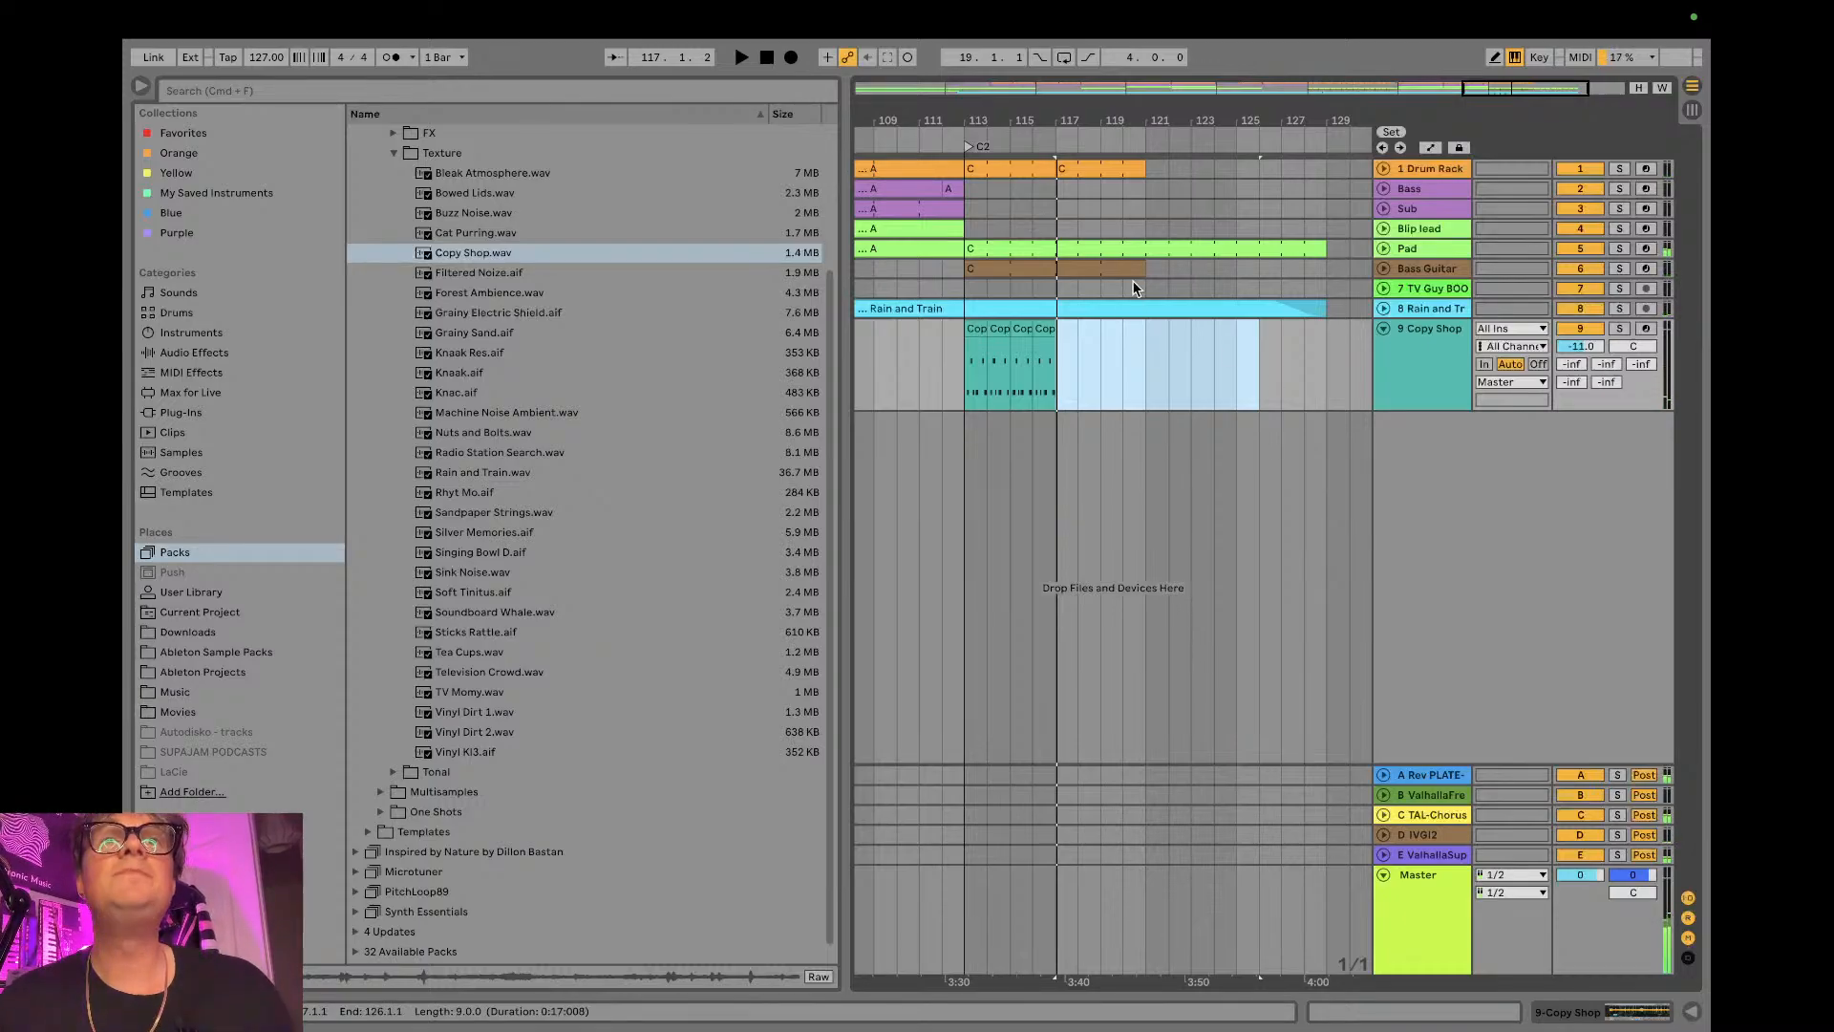
- Read the newest viewer comment in the YouTube Studio live chat and return to Ableton Live
key("ctrl+Left")
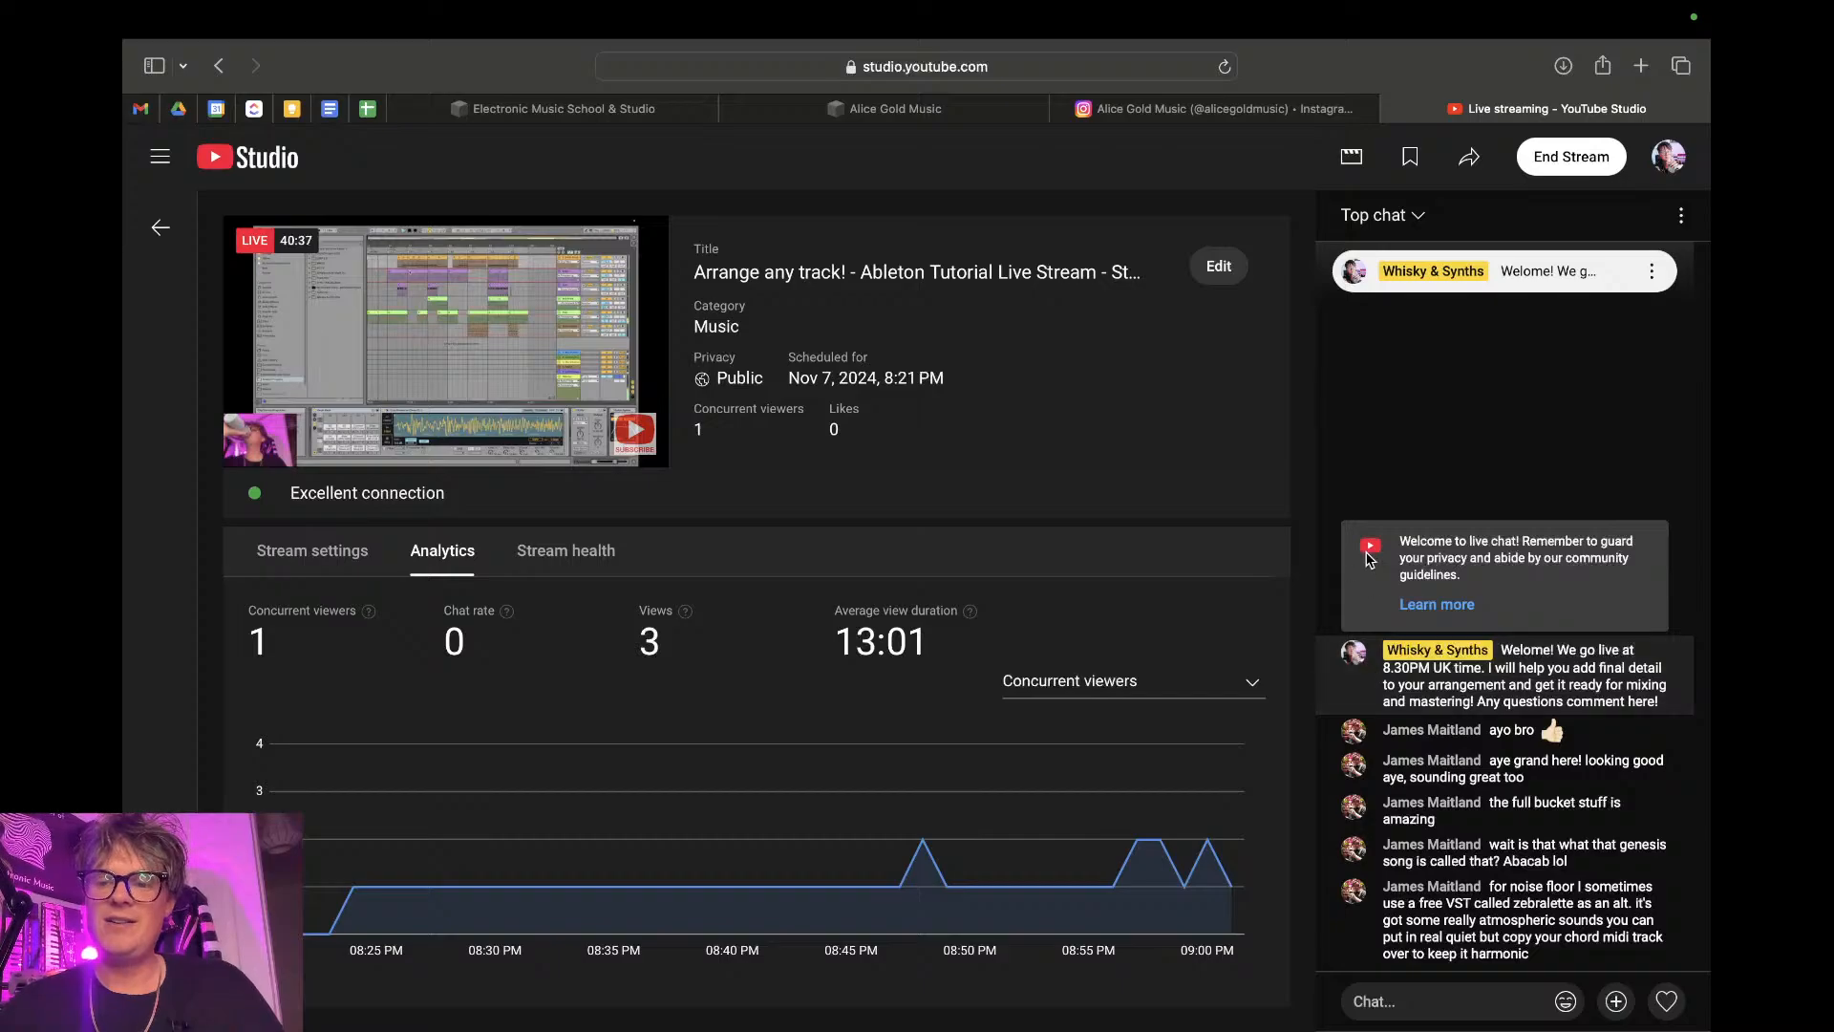
key("ctrl+Right")
key("ctrl+Left")
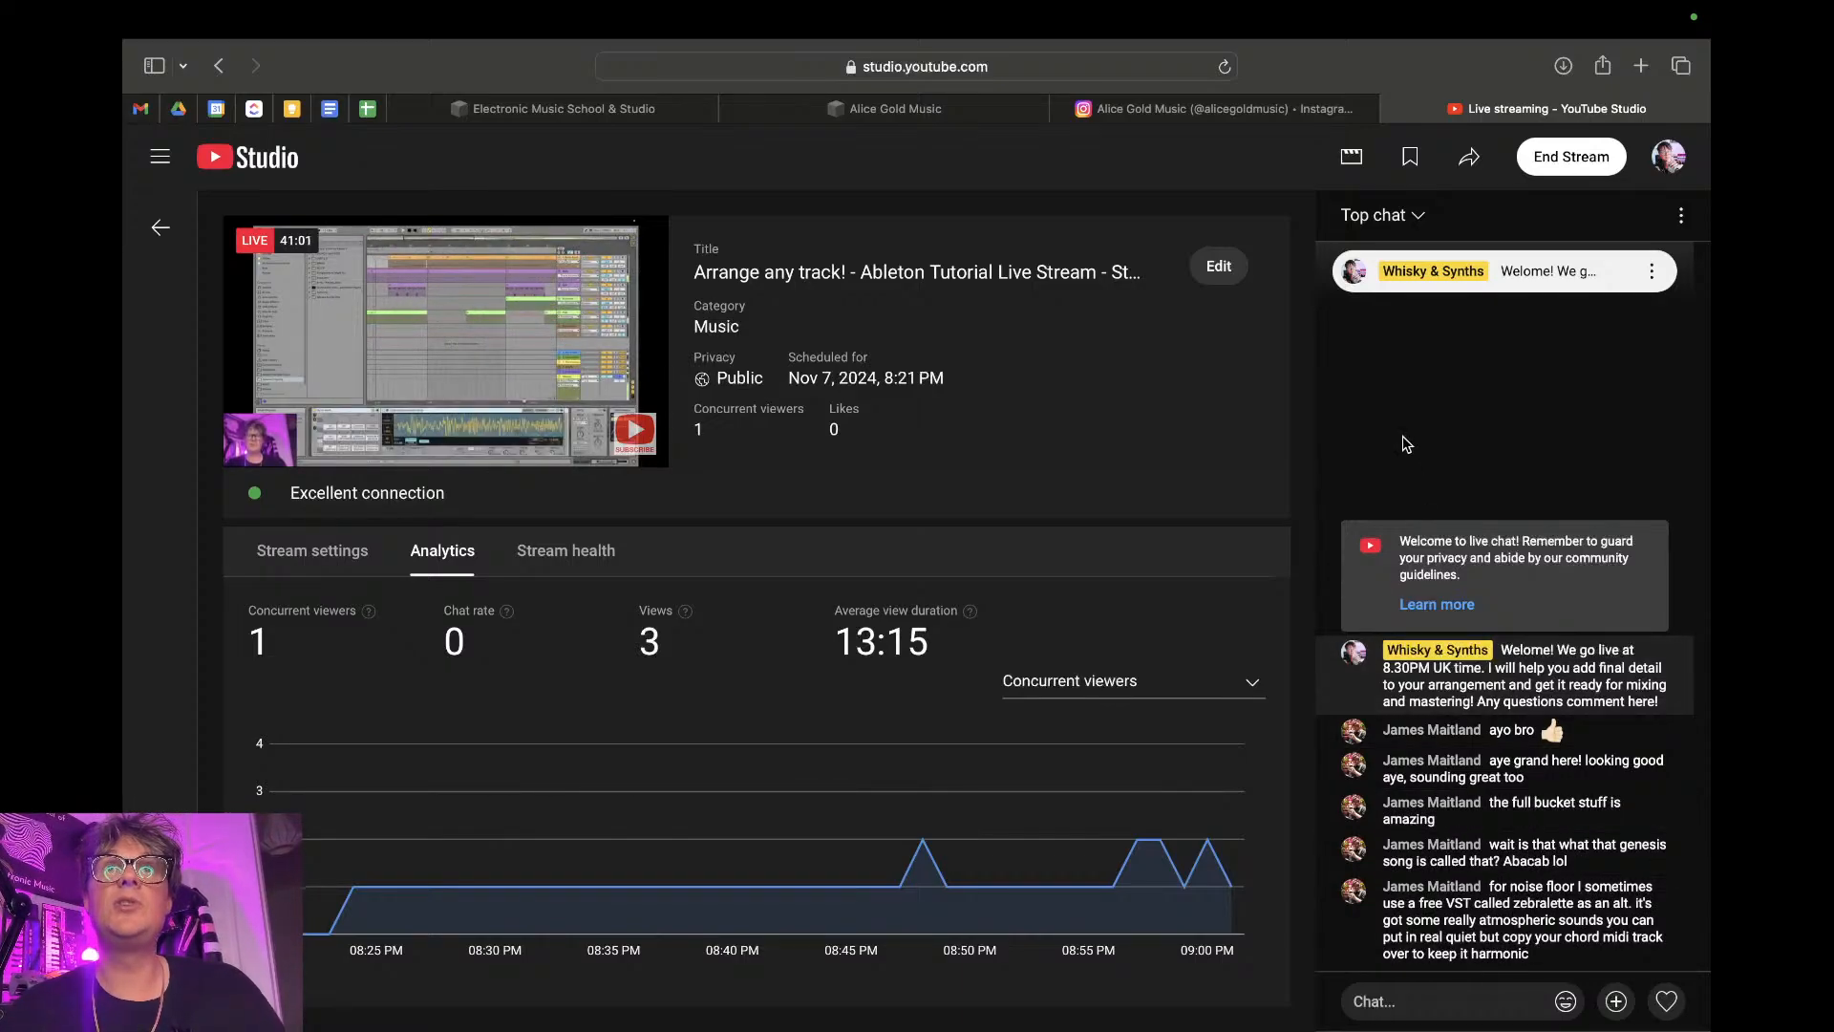
key("ctrl+Right")
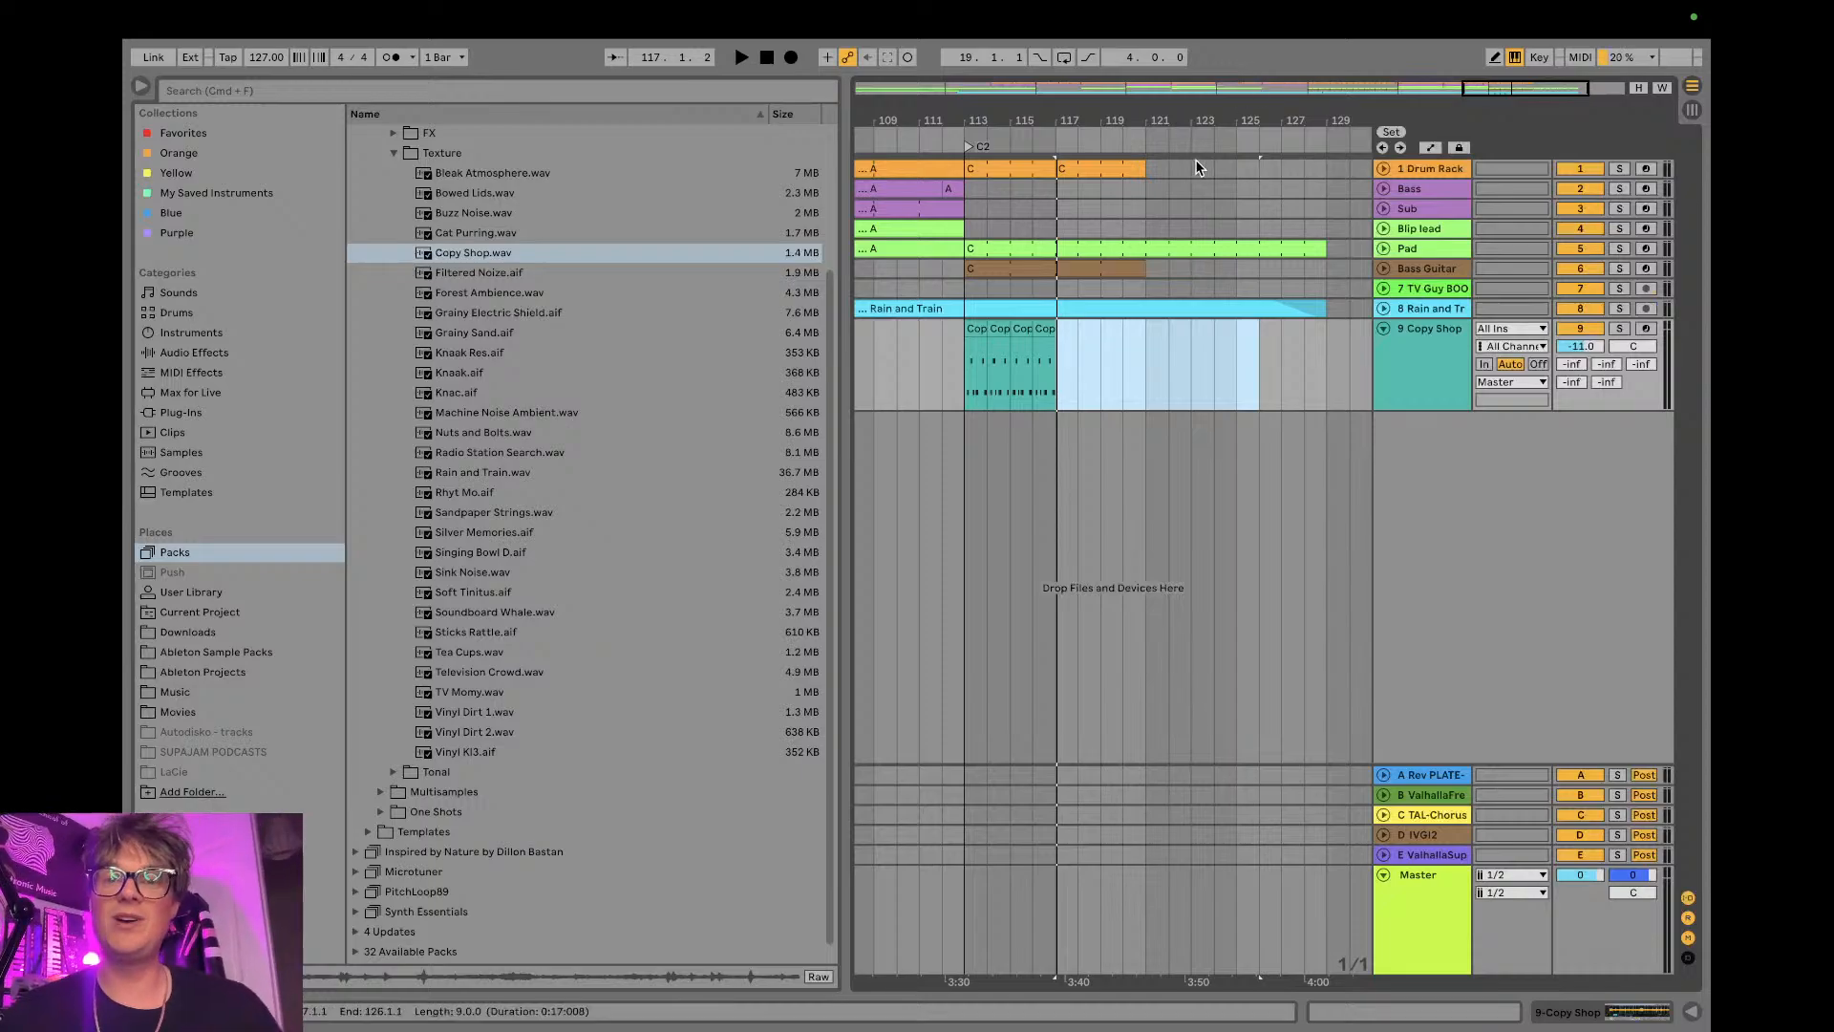
- Show the whole arrangement and fold the Copy Shop track
left_click_drag(1155, 125, 1313, 125)
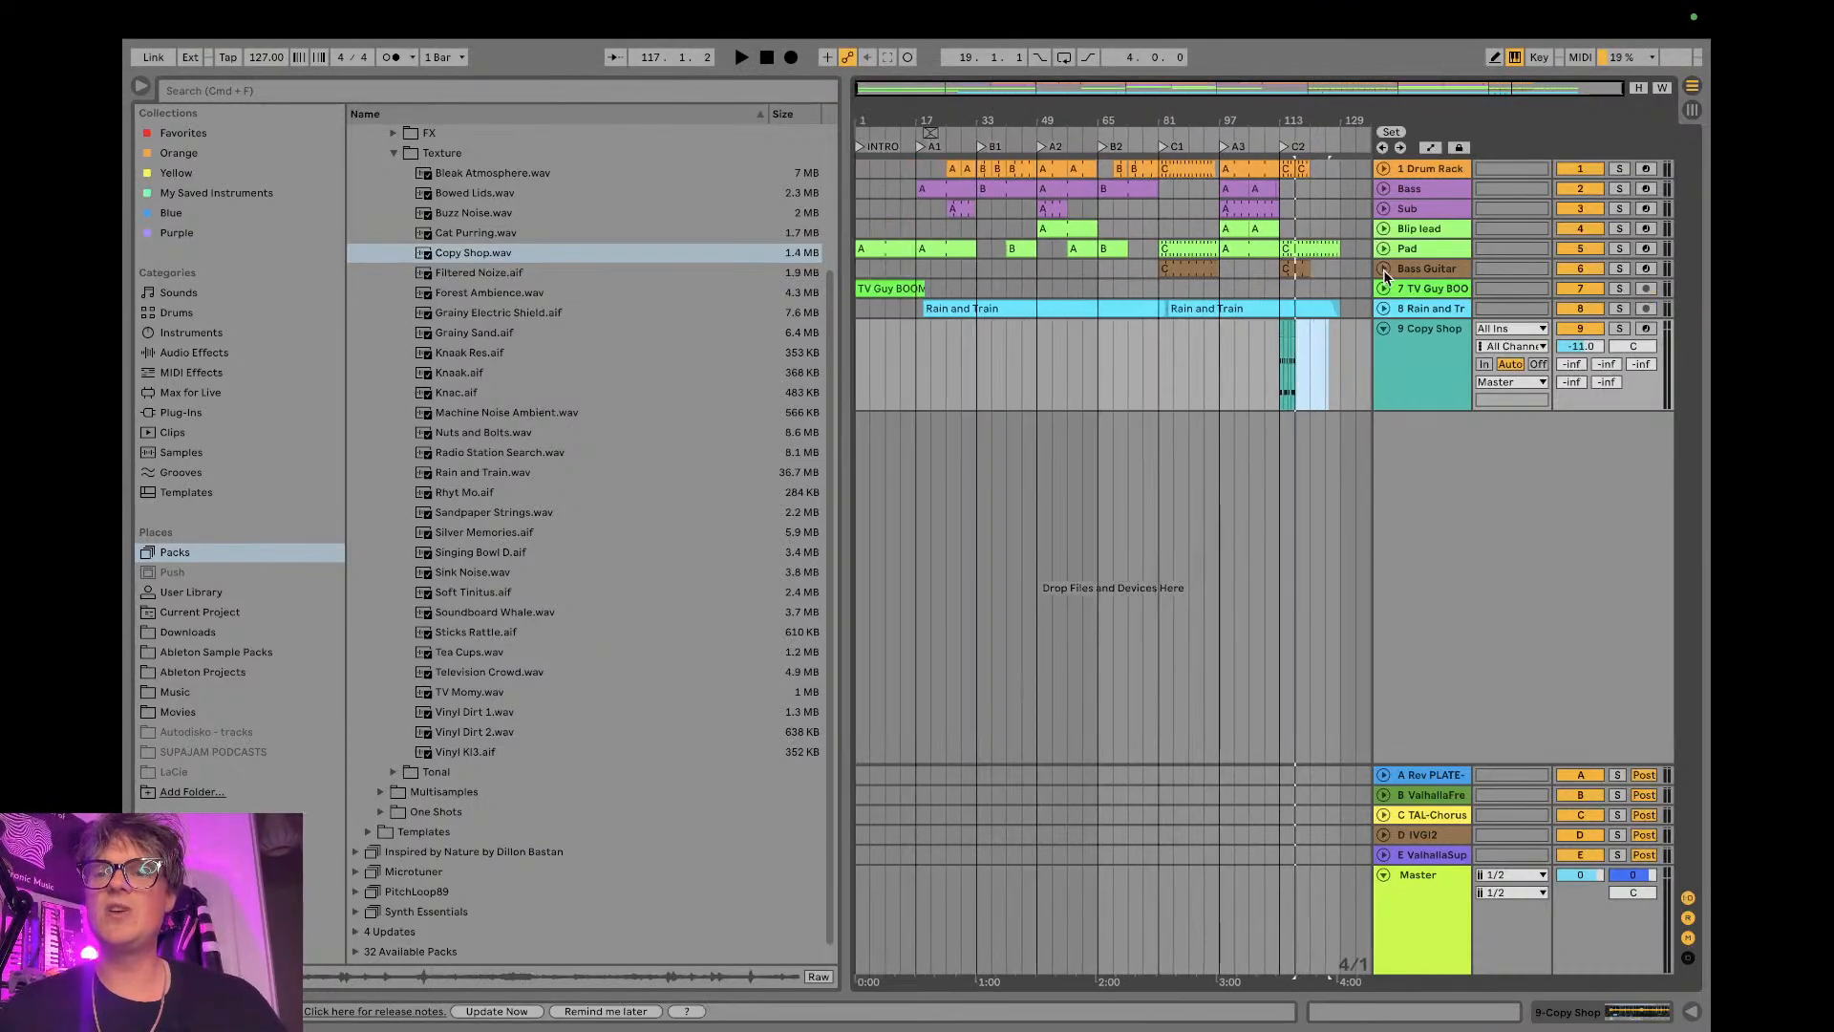
left_click(1381, 328)
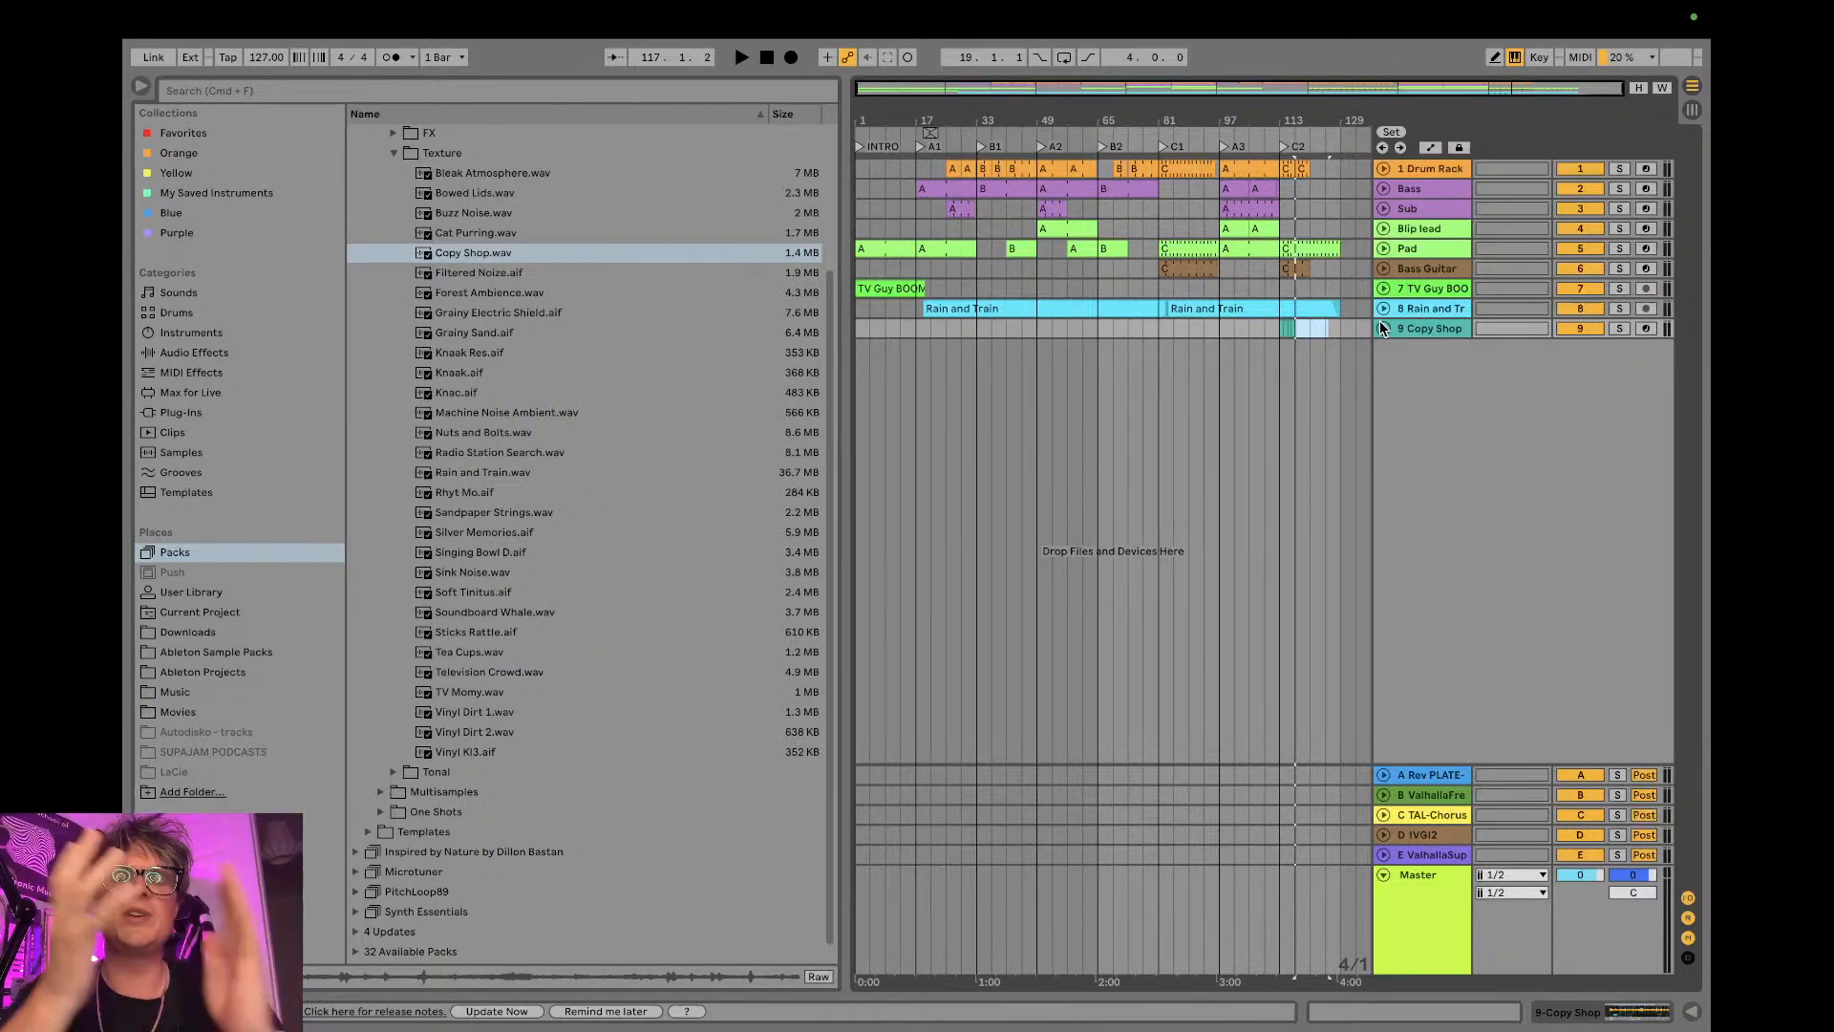
- Switch to Google Drive in the browser, close the Day 3 PDF and open "Finish that damn track - Day 5.pdf"
key("ctrl+Left")
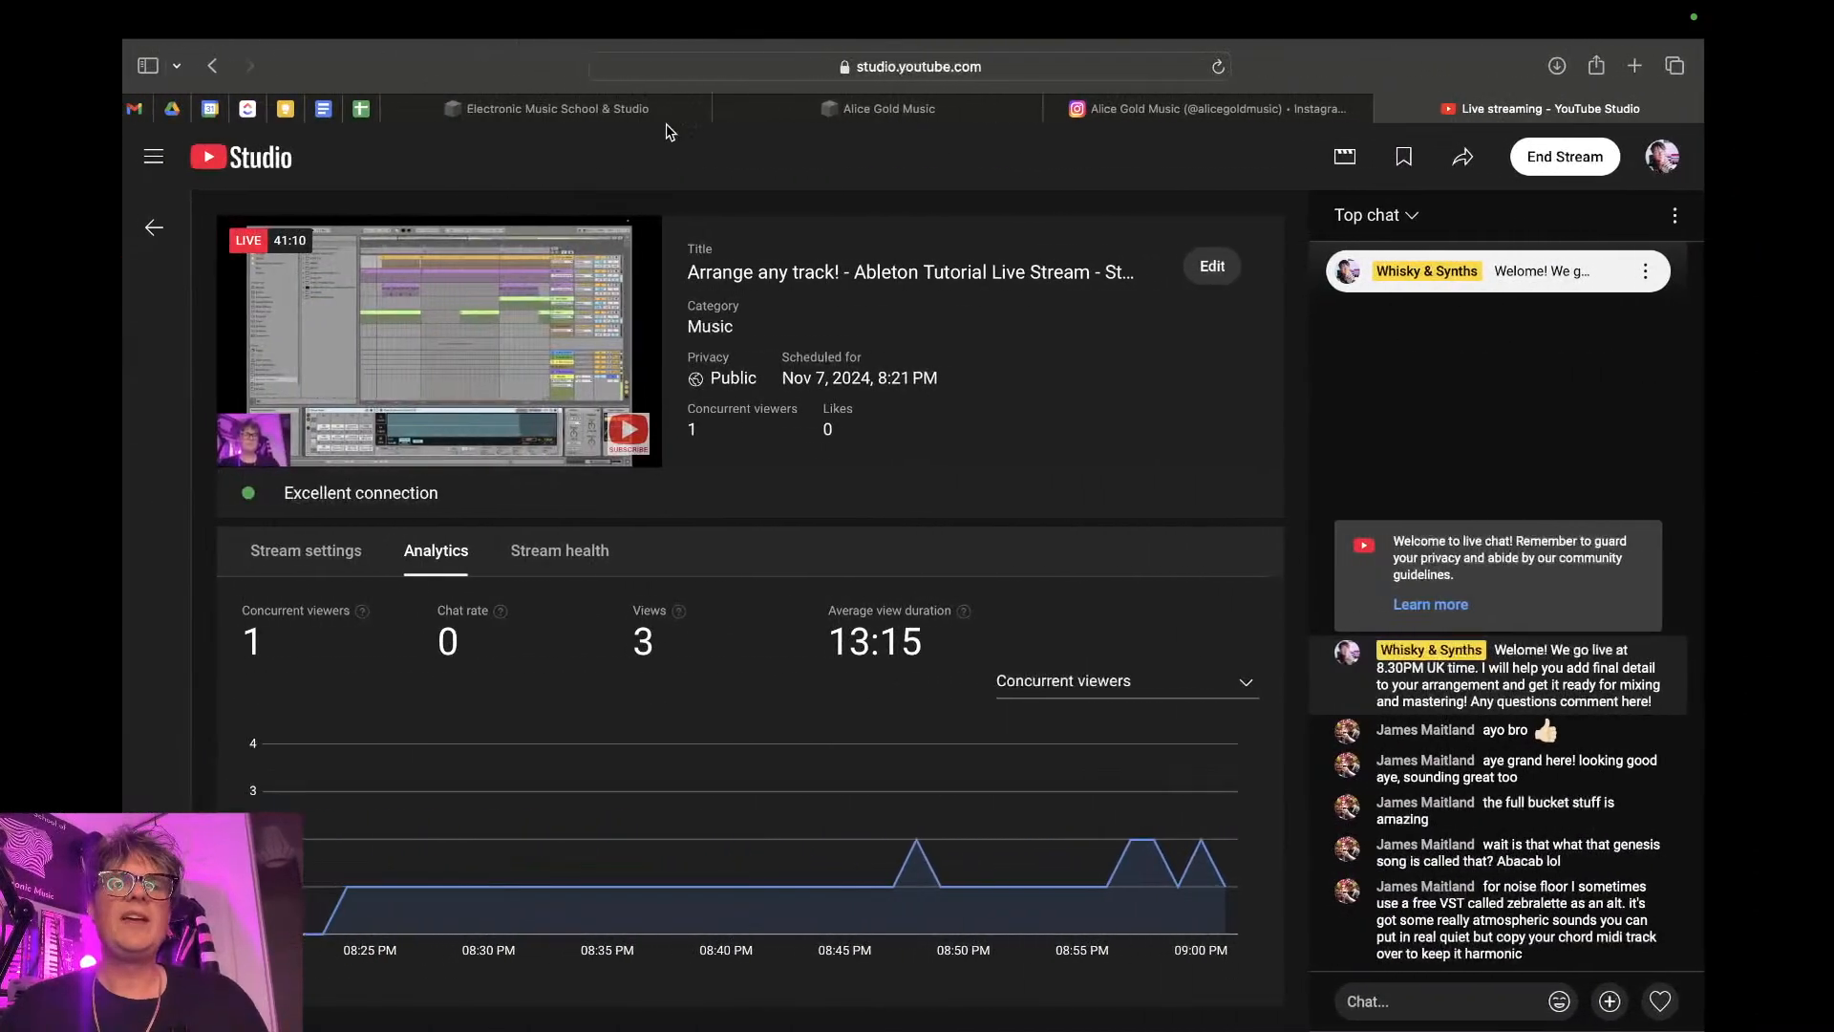
left_click(179, 110)
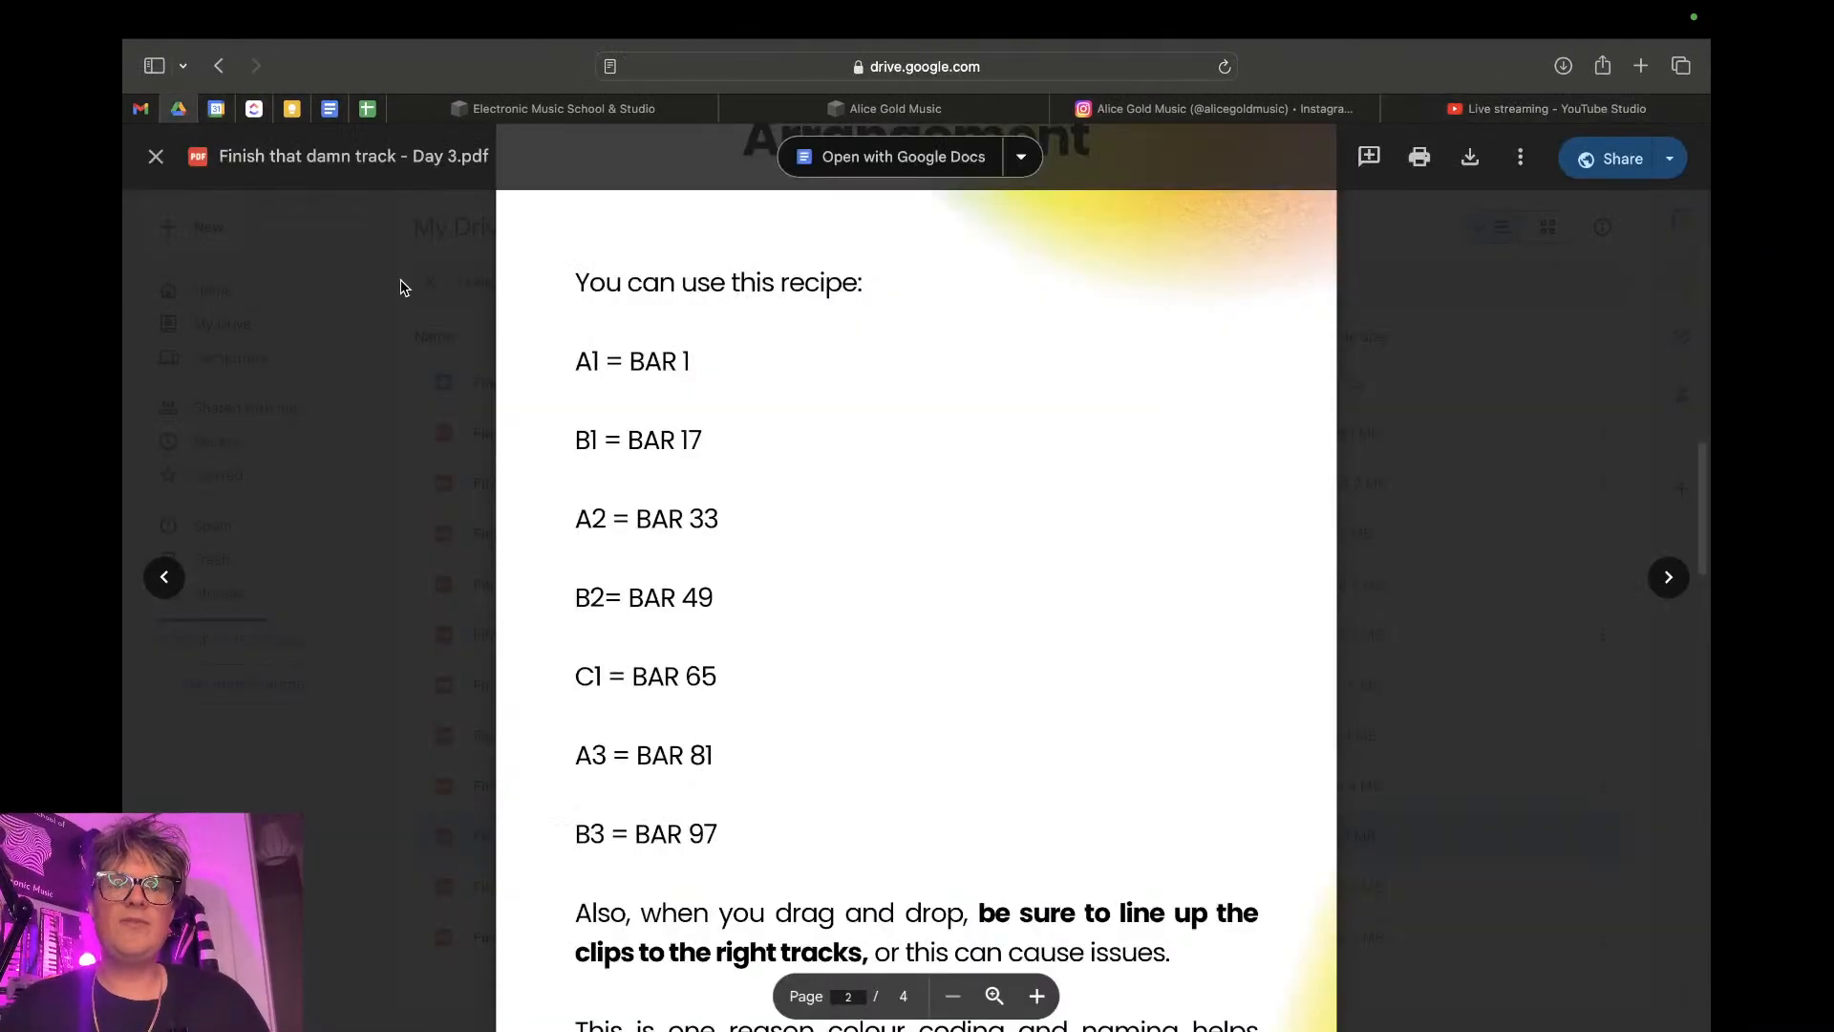
left_click(155, 156)
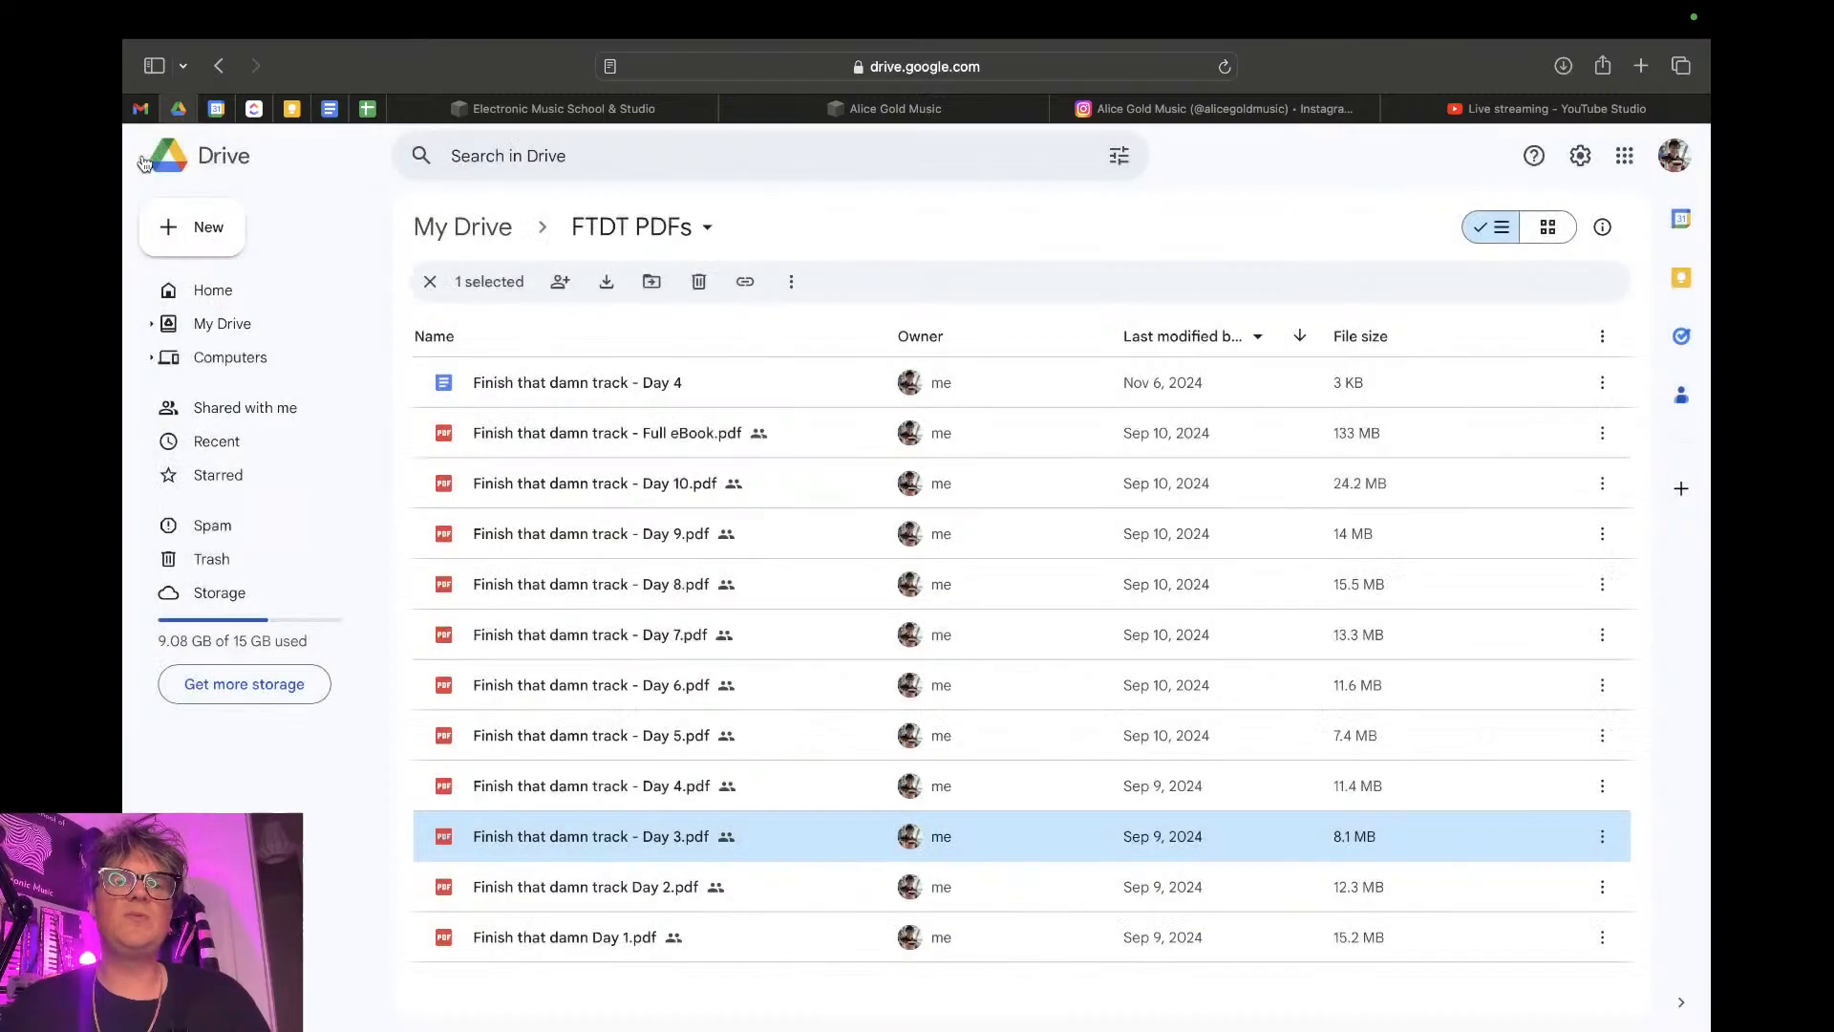
double_click(595, 744)
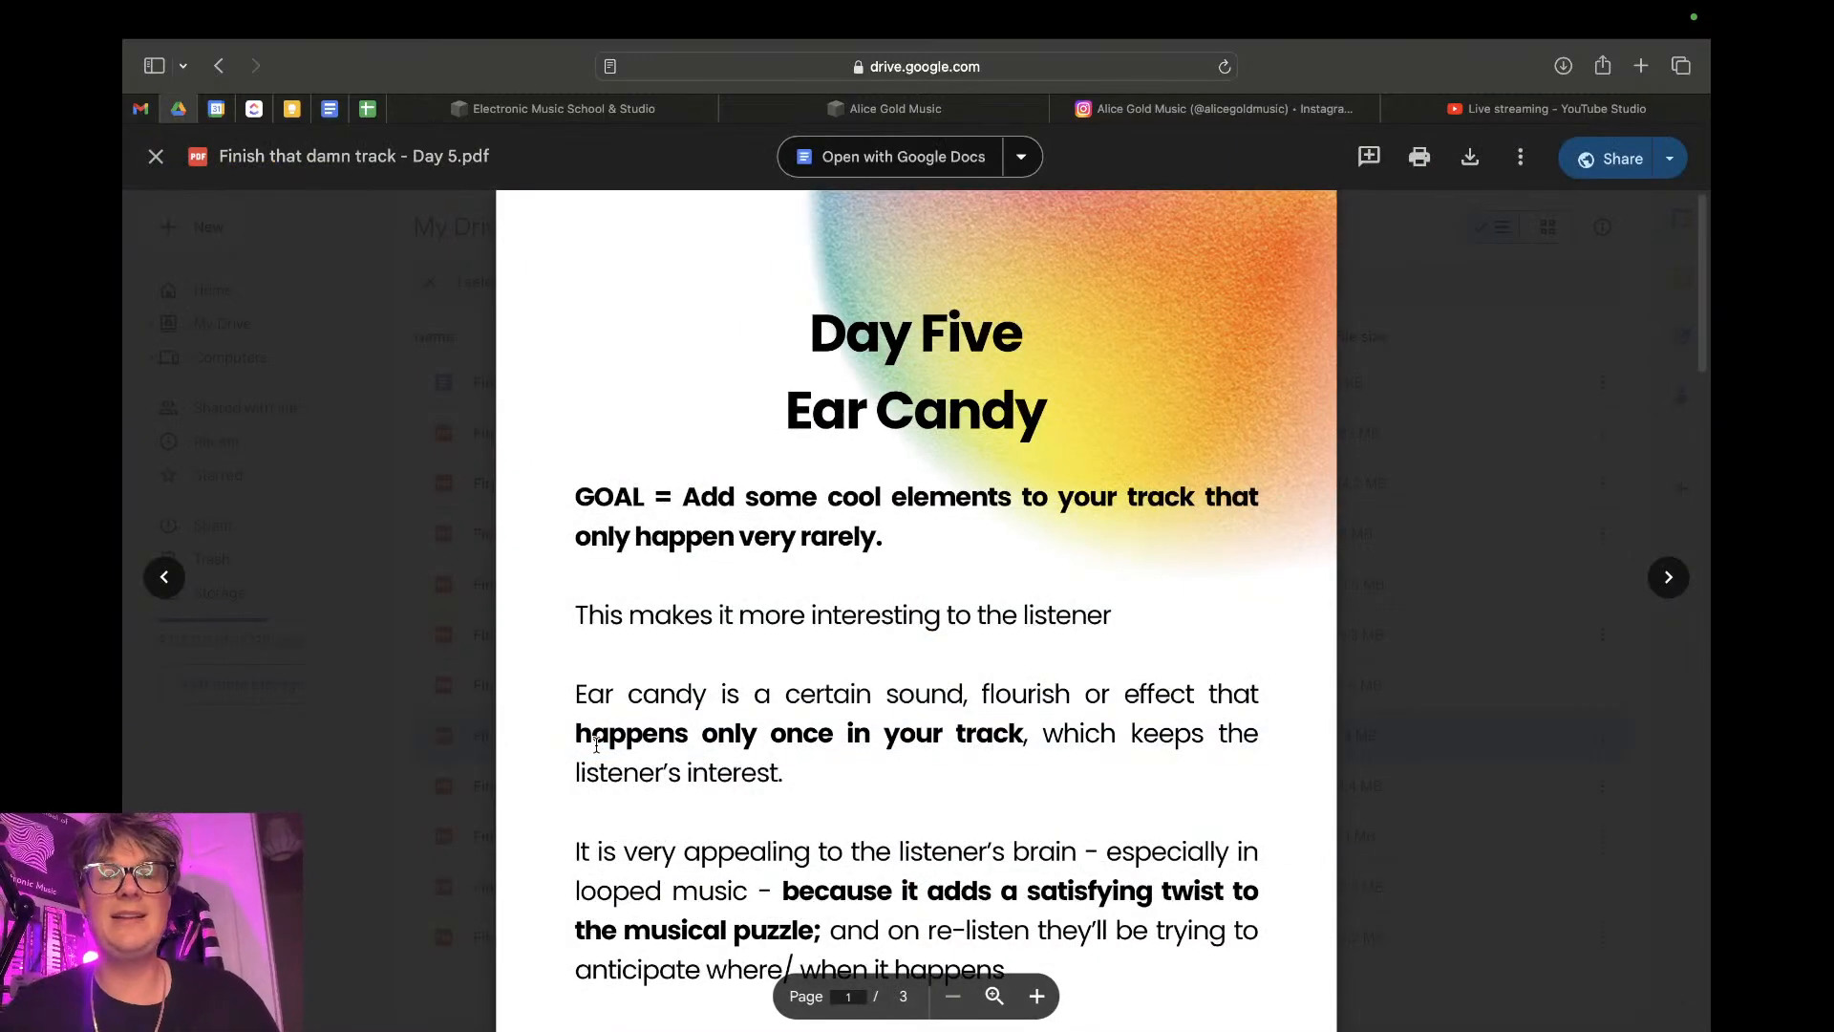
- Read the Day Five Ear Candy pages, covering the ear candy examples, the intro and outro sounds and the ACTION task
scroll(821, 877, "down", 10)
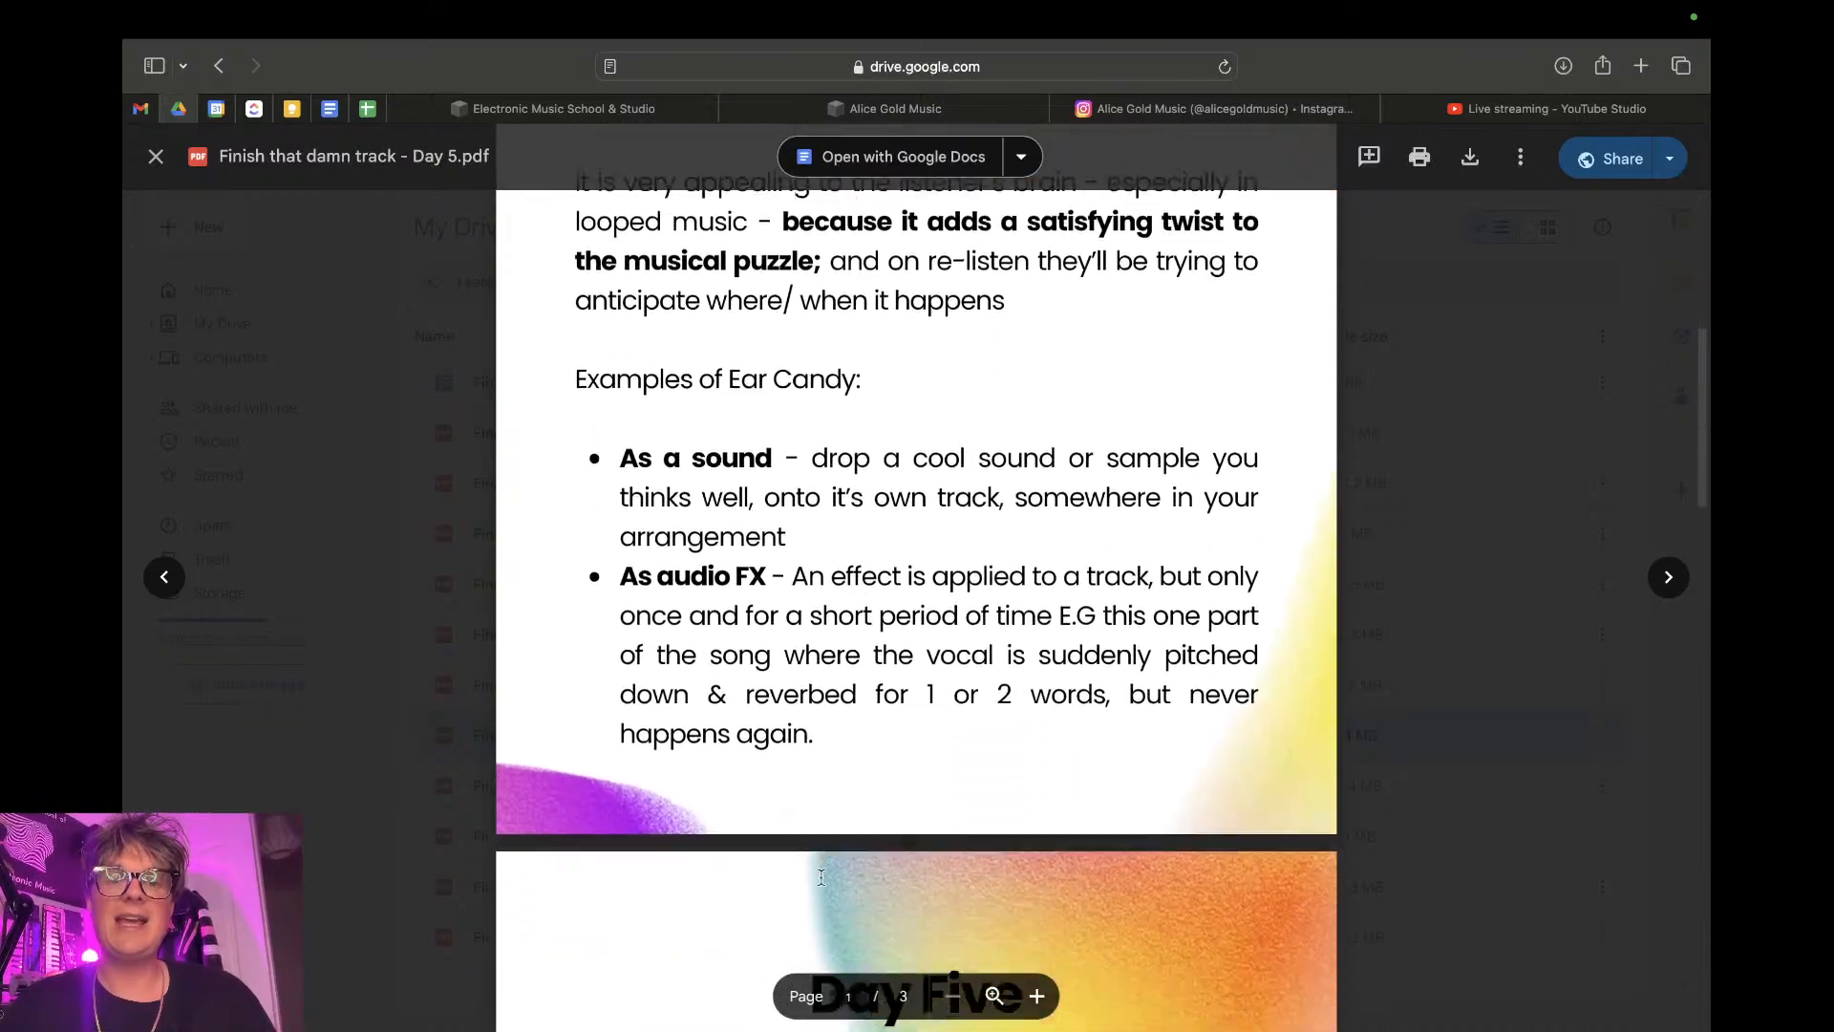
scroll(822, 876, "down", 15)
scroll(822, 877, "up", 8)
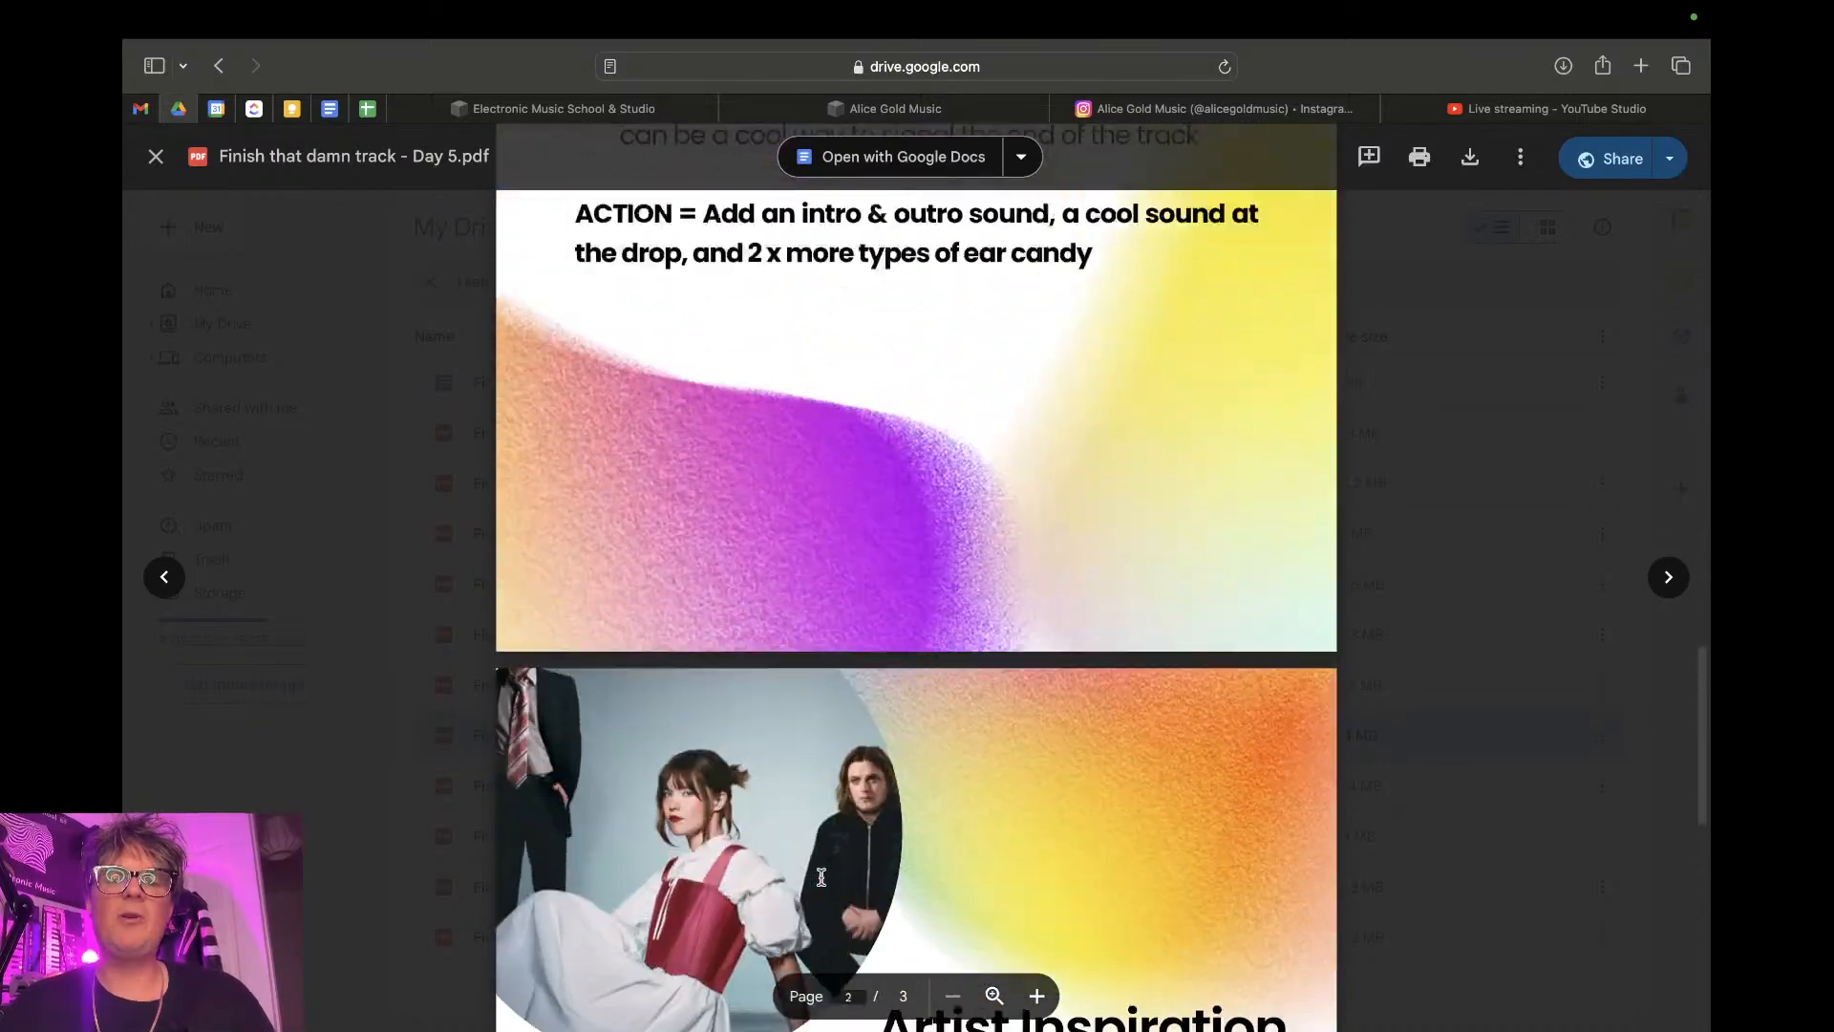
scroll(821, 877, "down", 1)
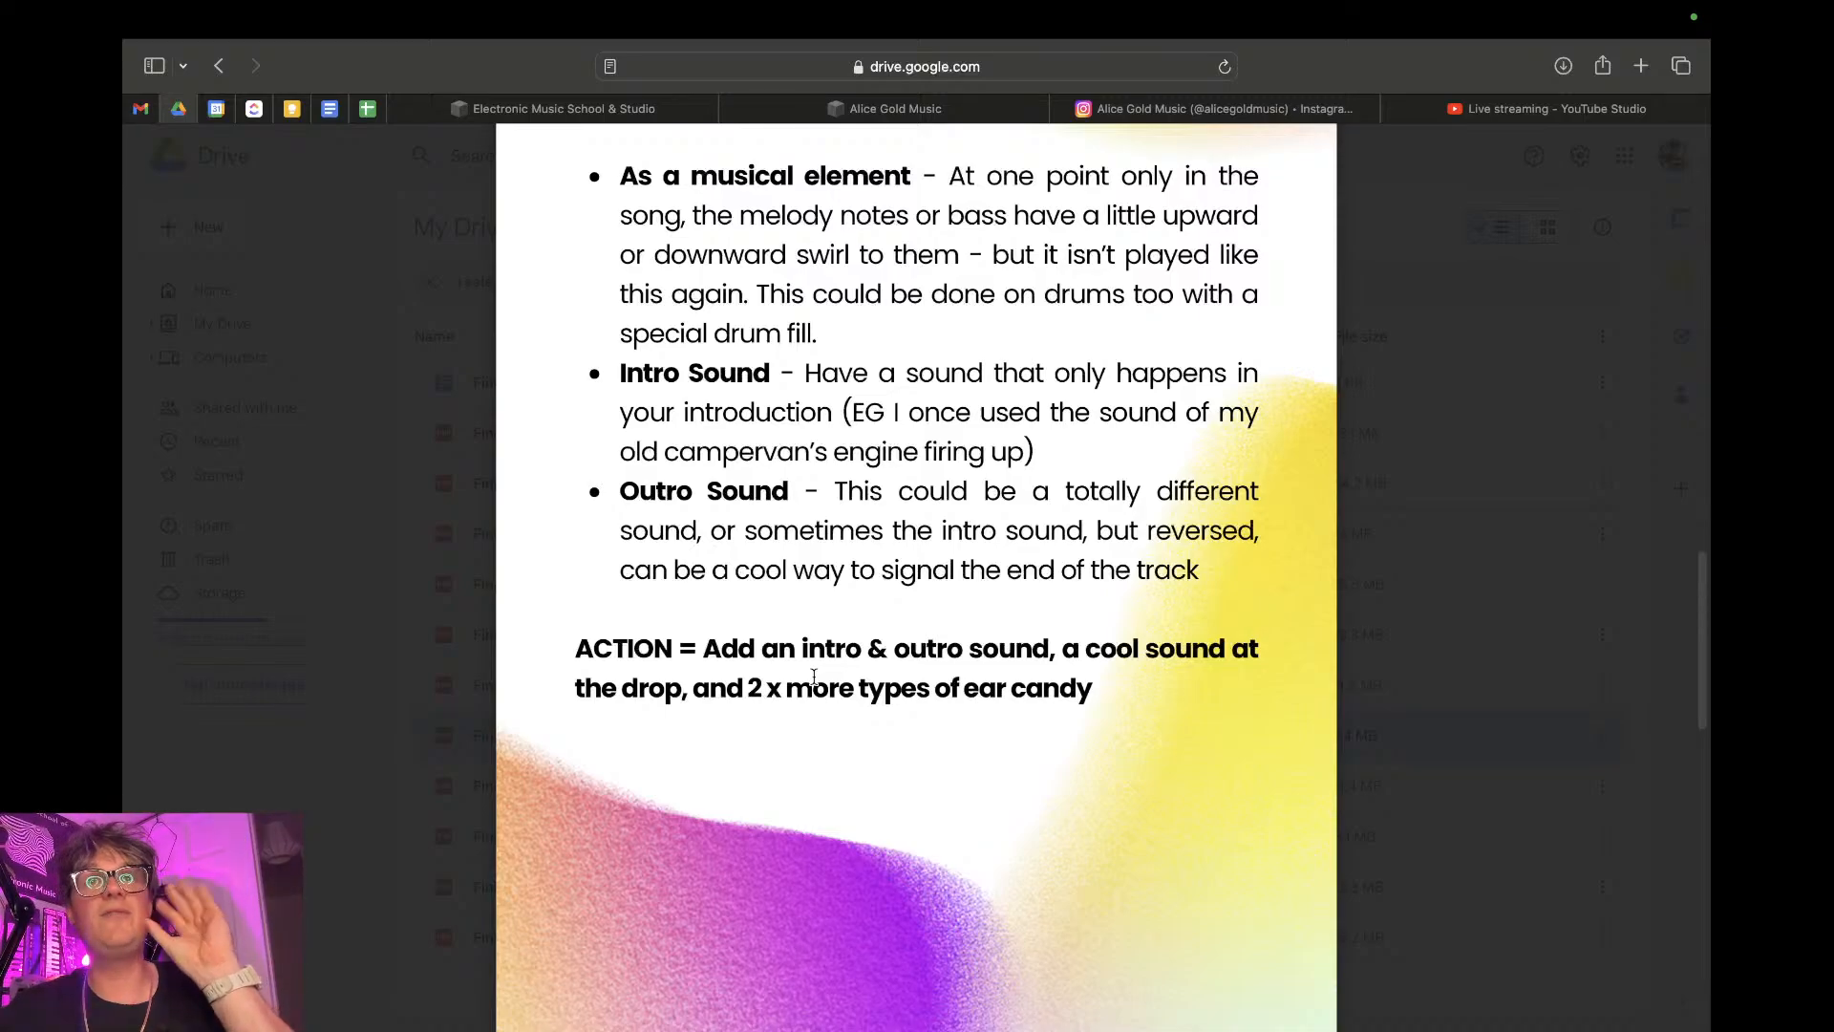
scroll(901, 675, "up", 5)
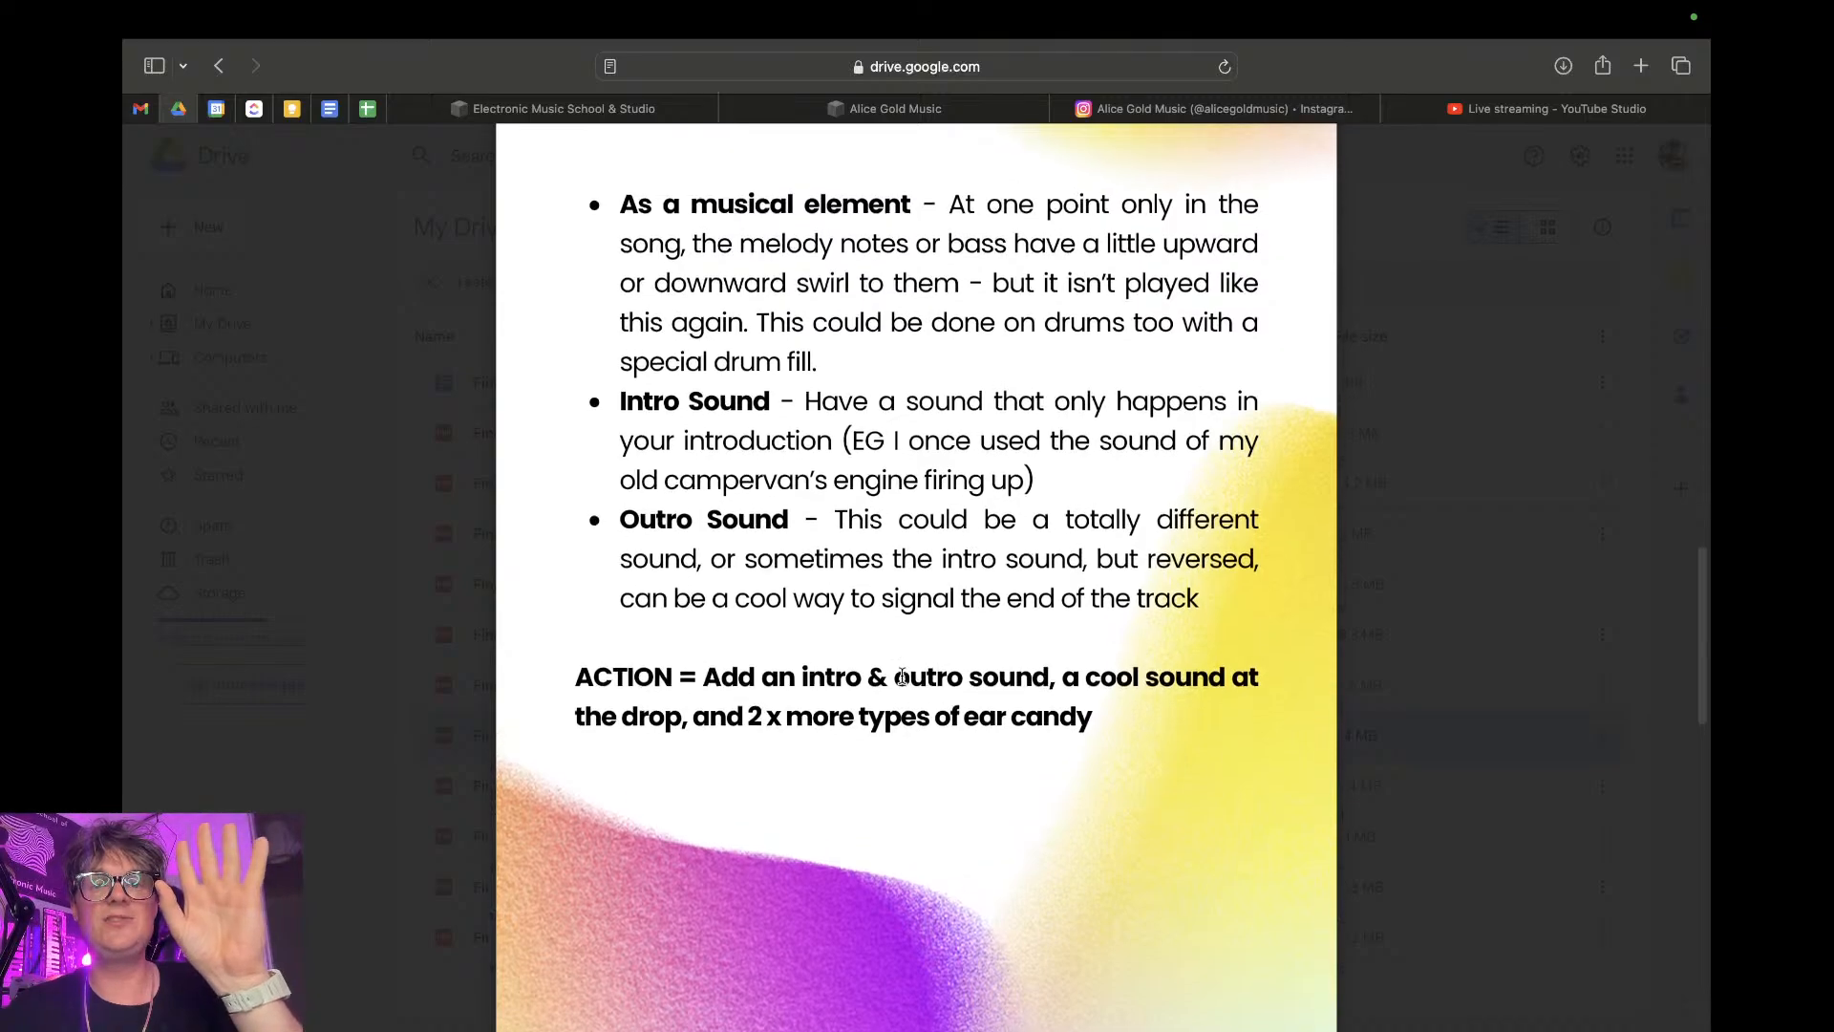
scroll(901, 676, "up", 6)
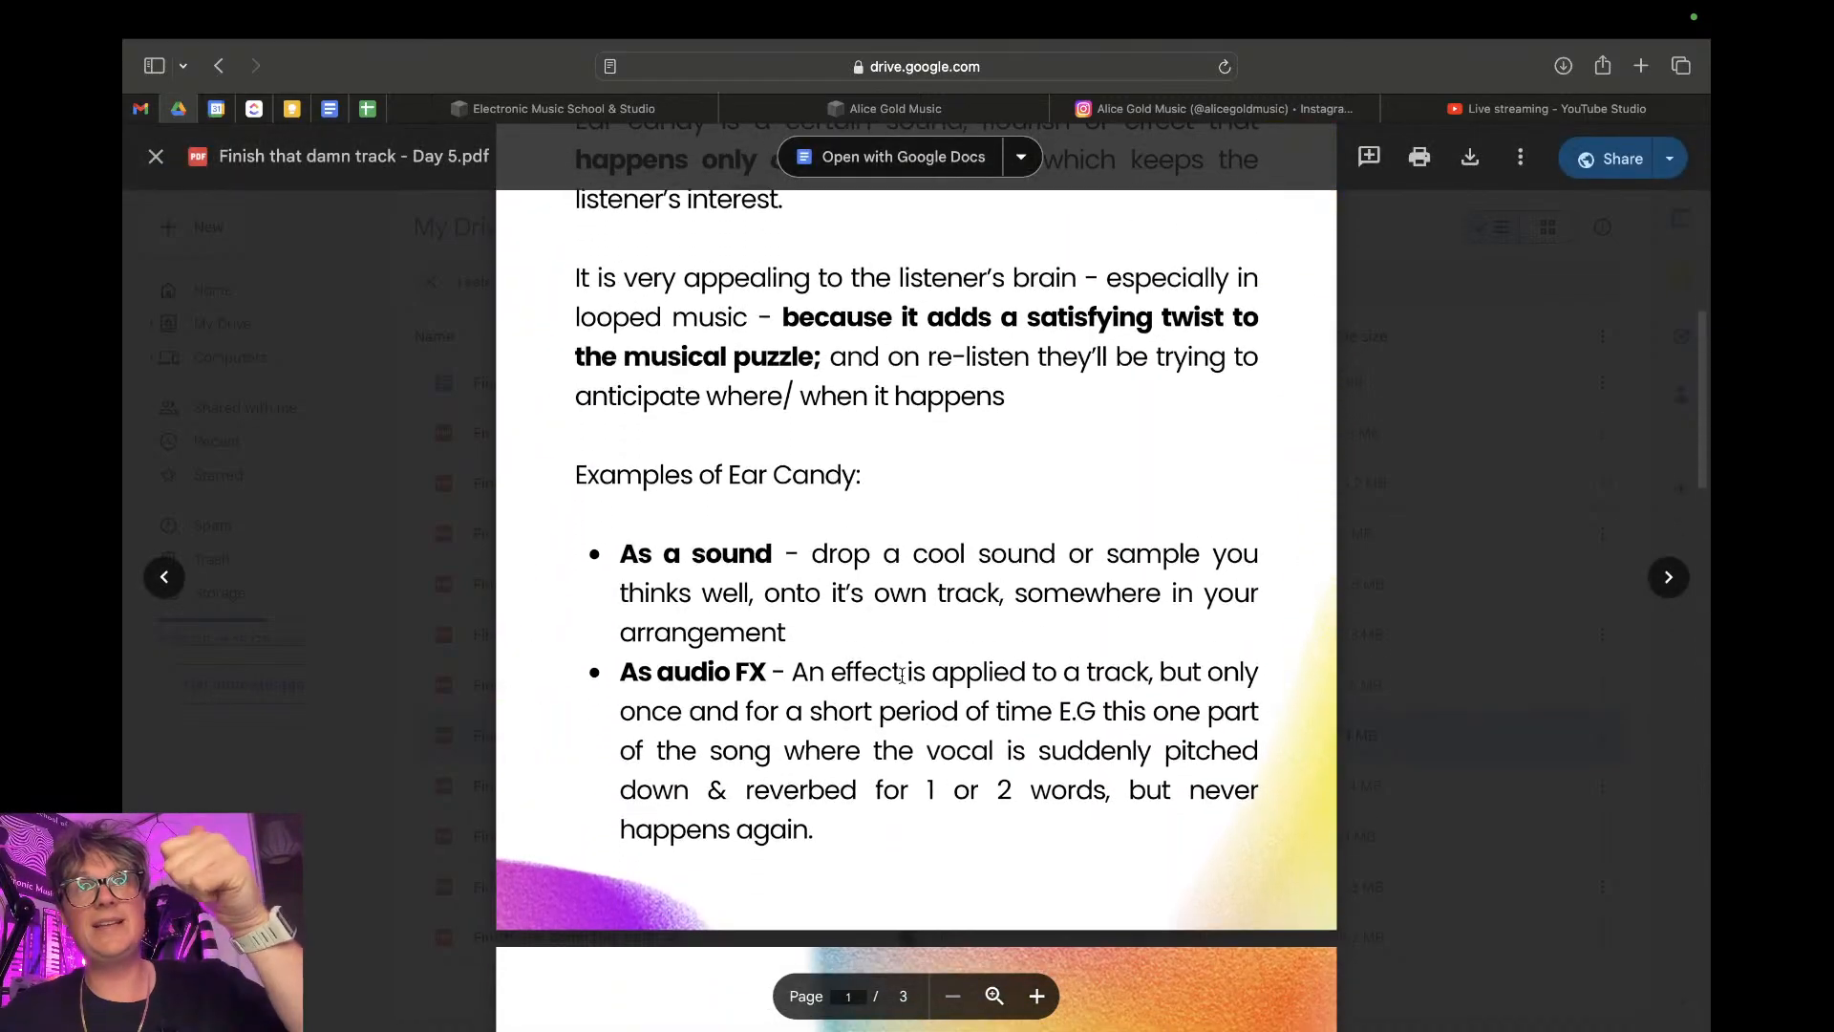
scroll(901, 676, "down", 1)
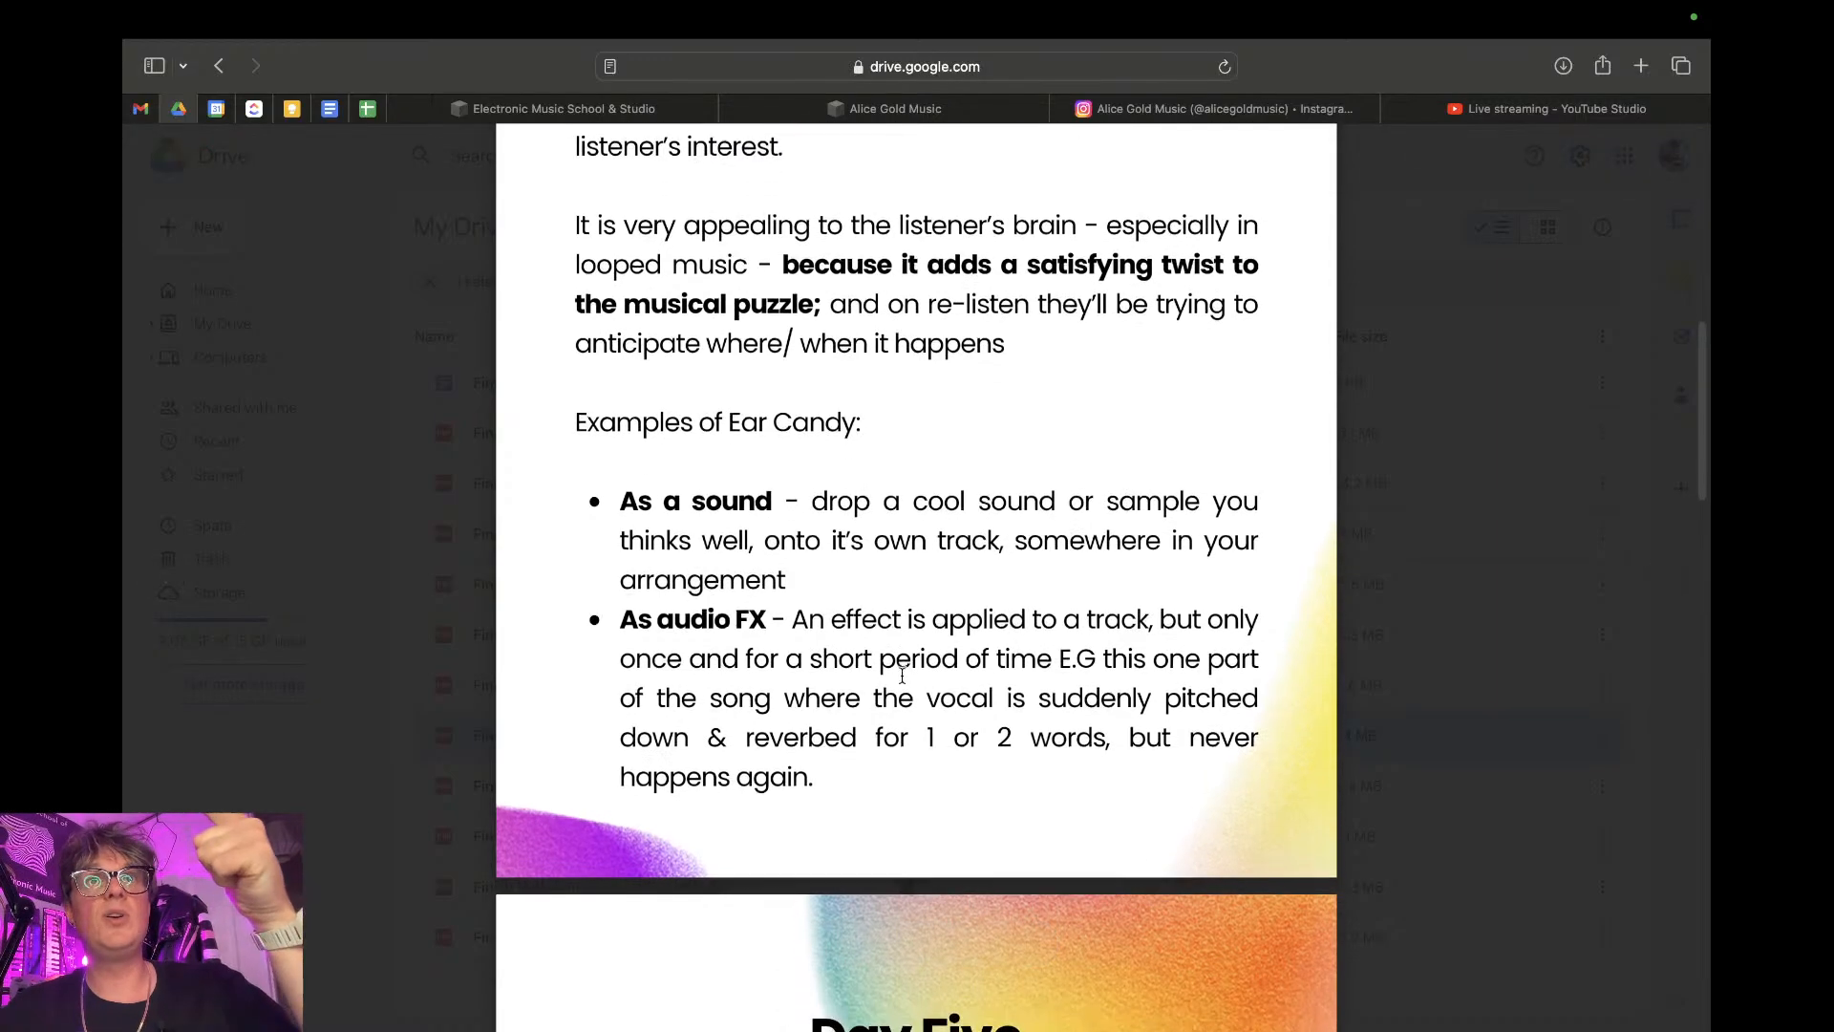
scroll(902, 675, "down", 2)
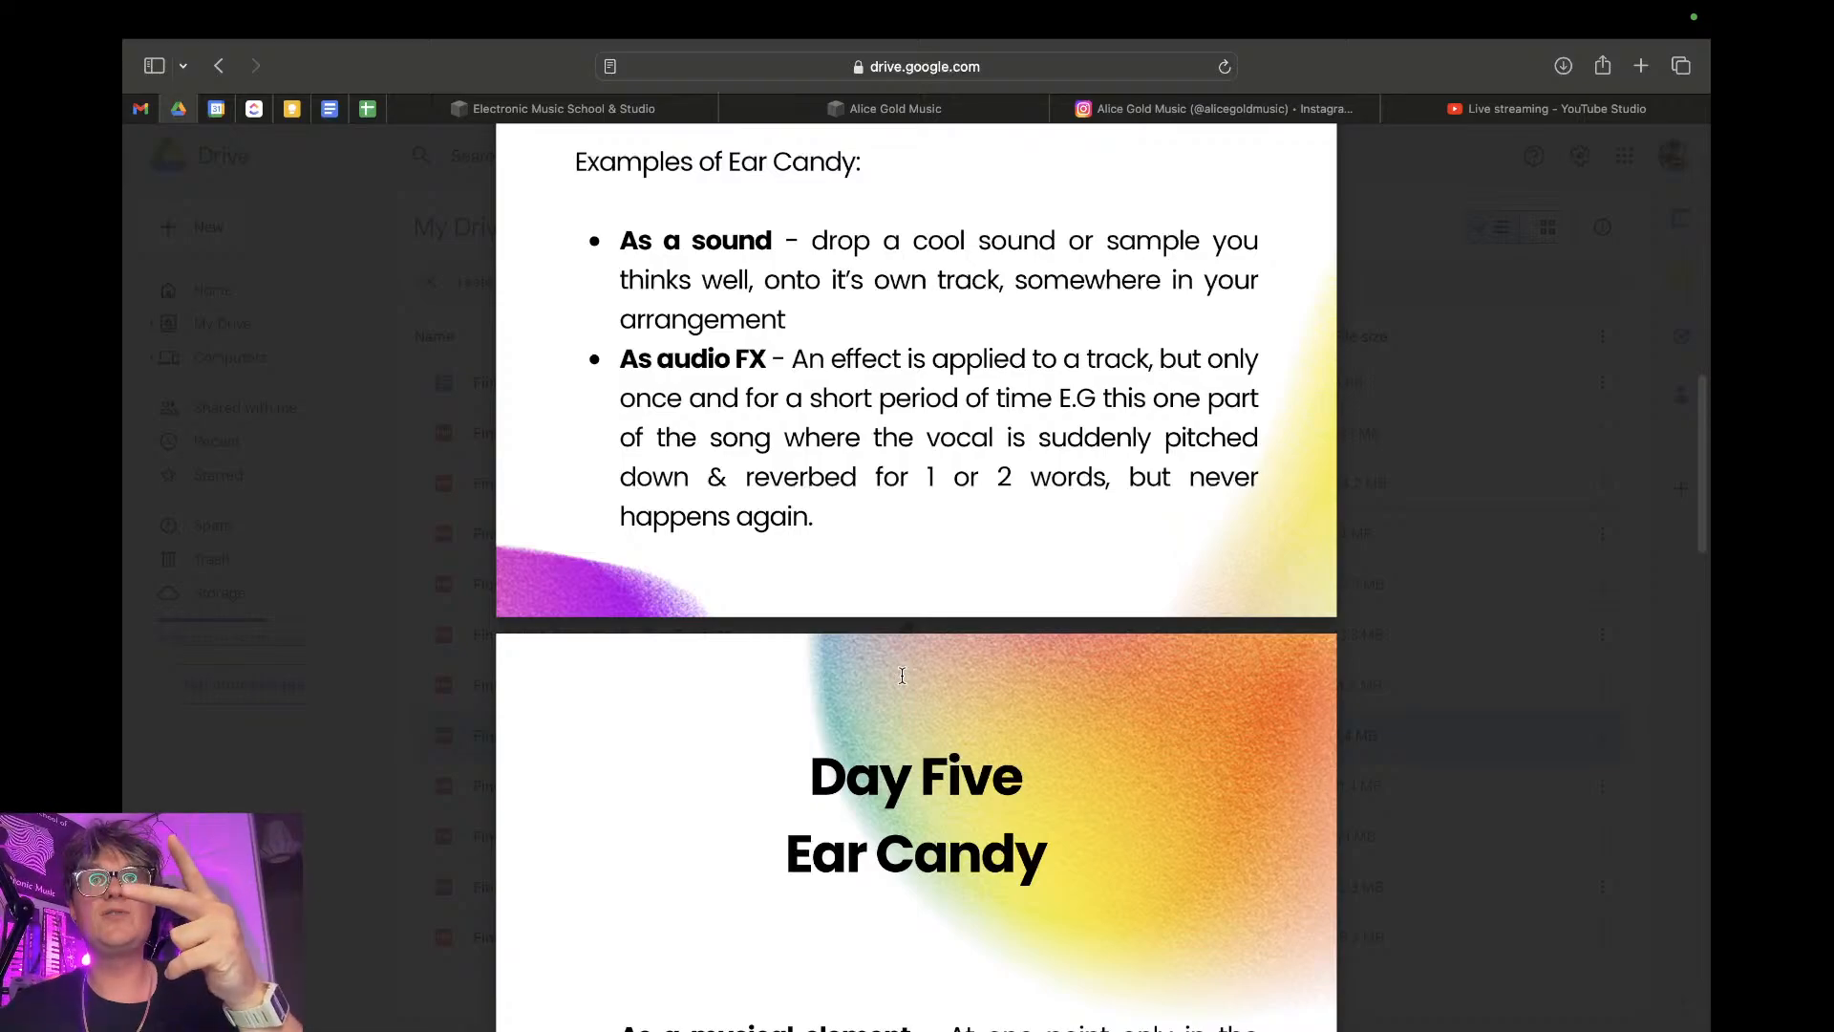
scroll(902, 675, "down", 1)
scroll(902, 675, "down", 3)
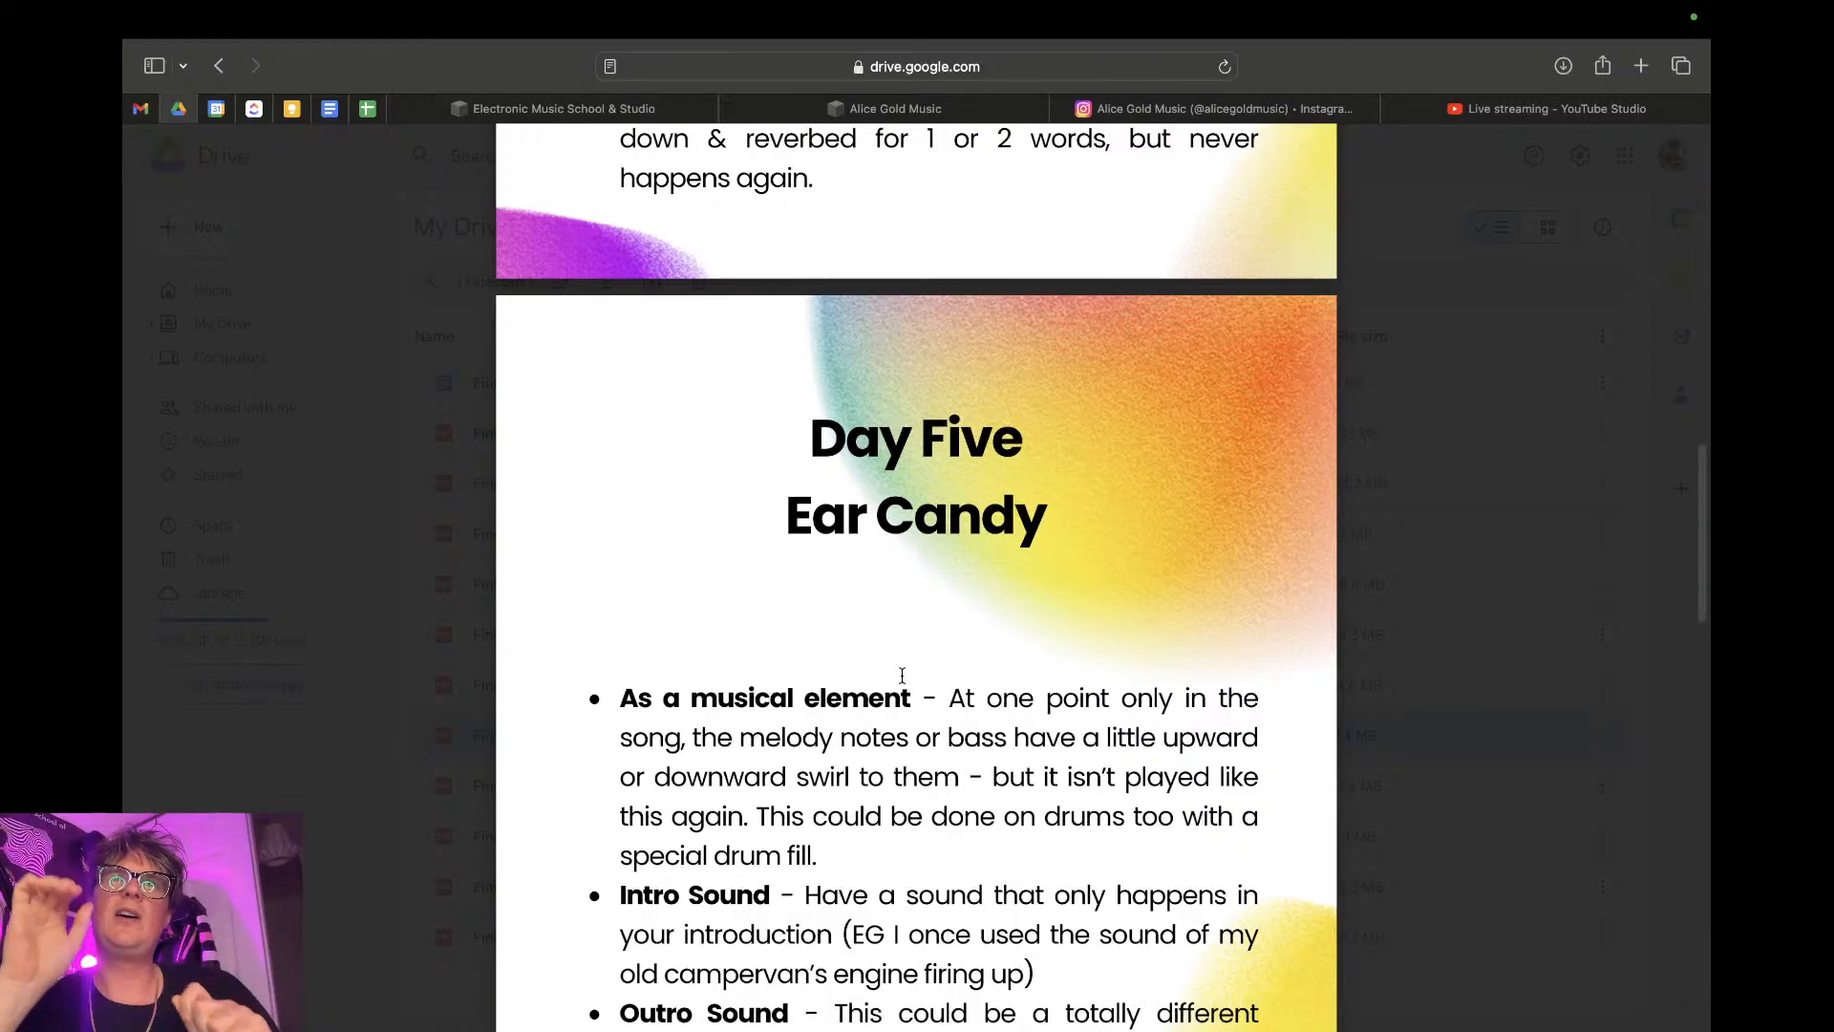
scroll(901, 676, "down", 3)
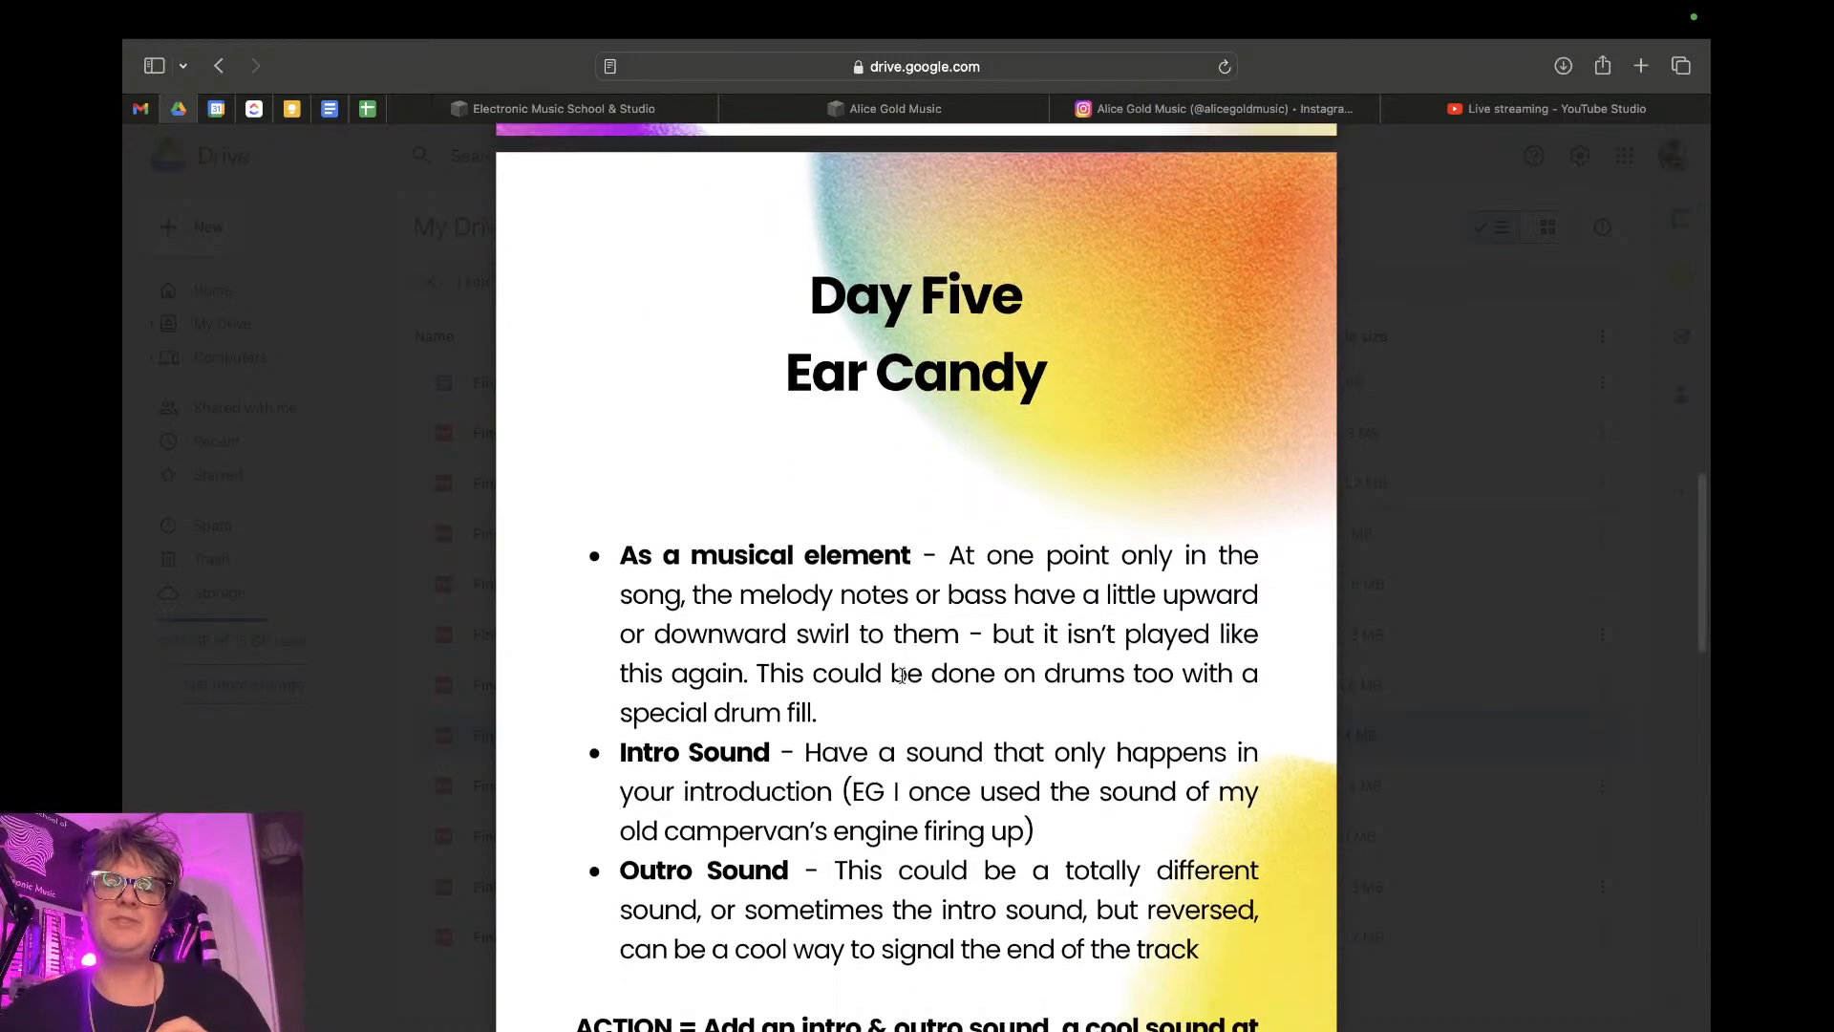
scroll(902, 675, "down", 1)
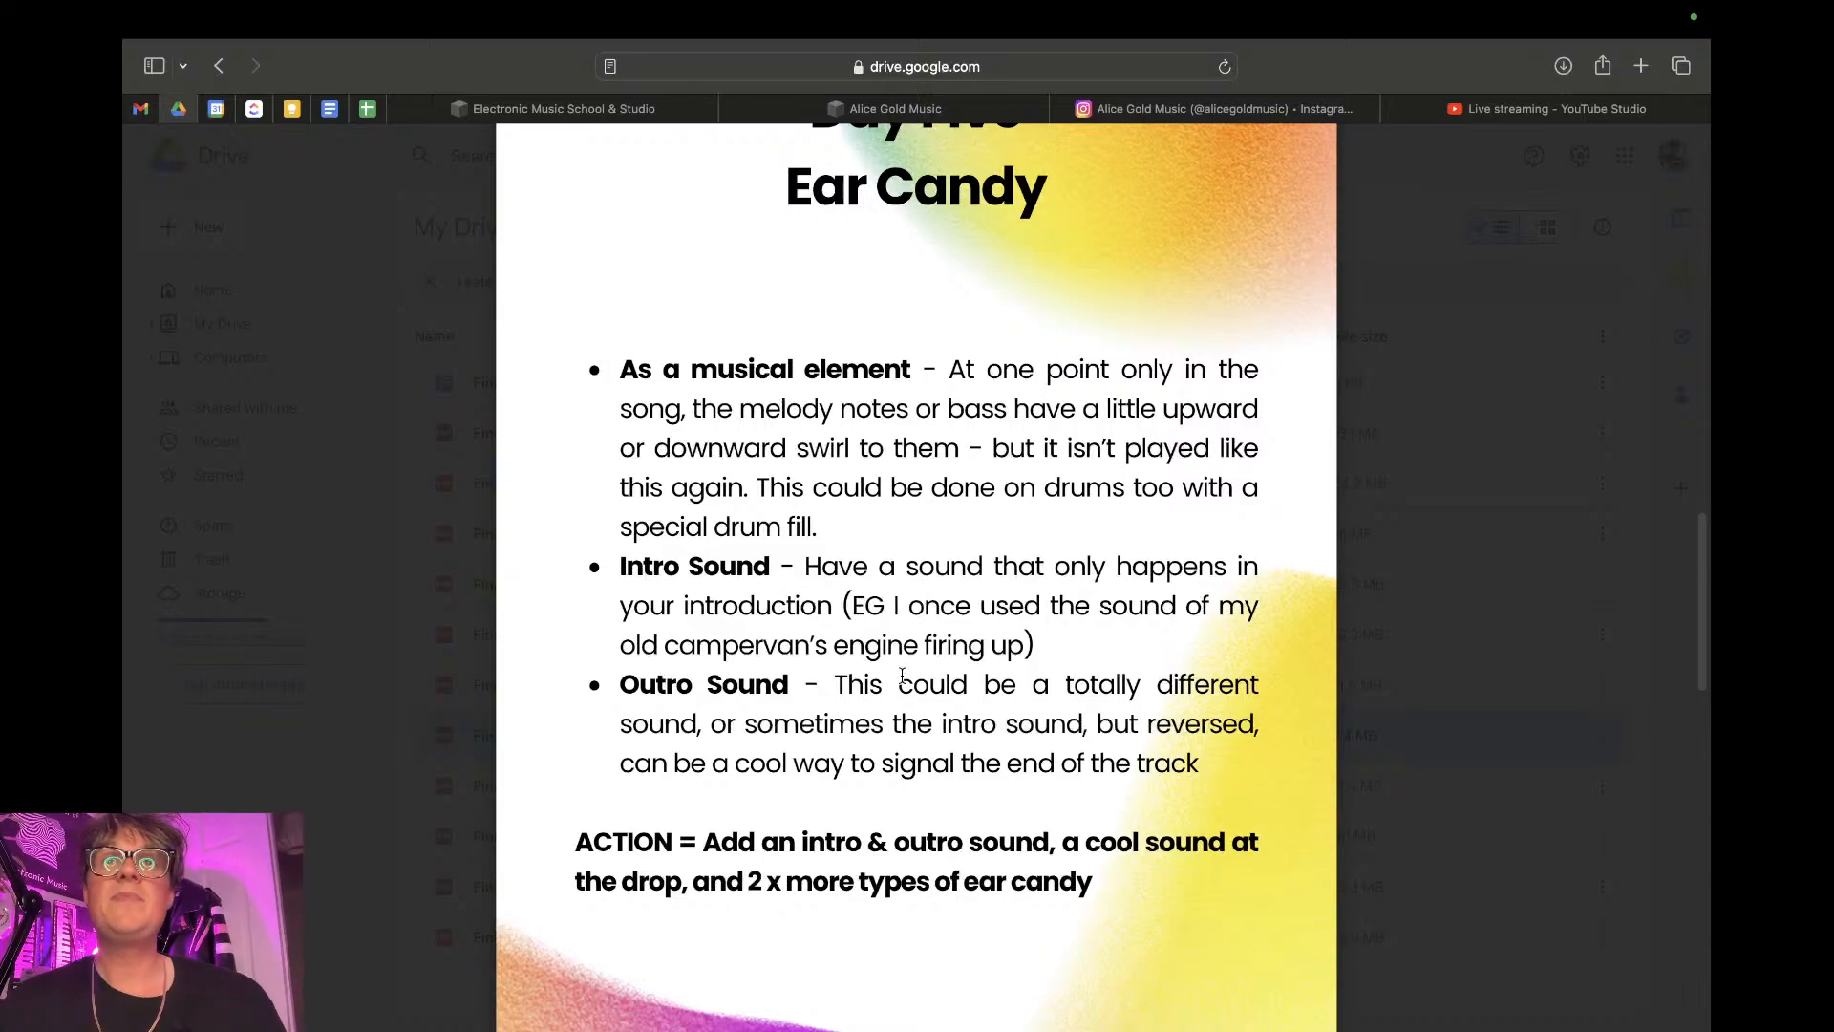
scroll(902, 676, "down", 1)
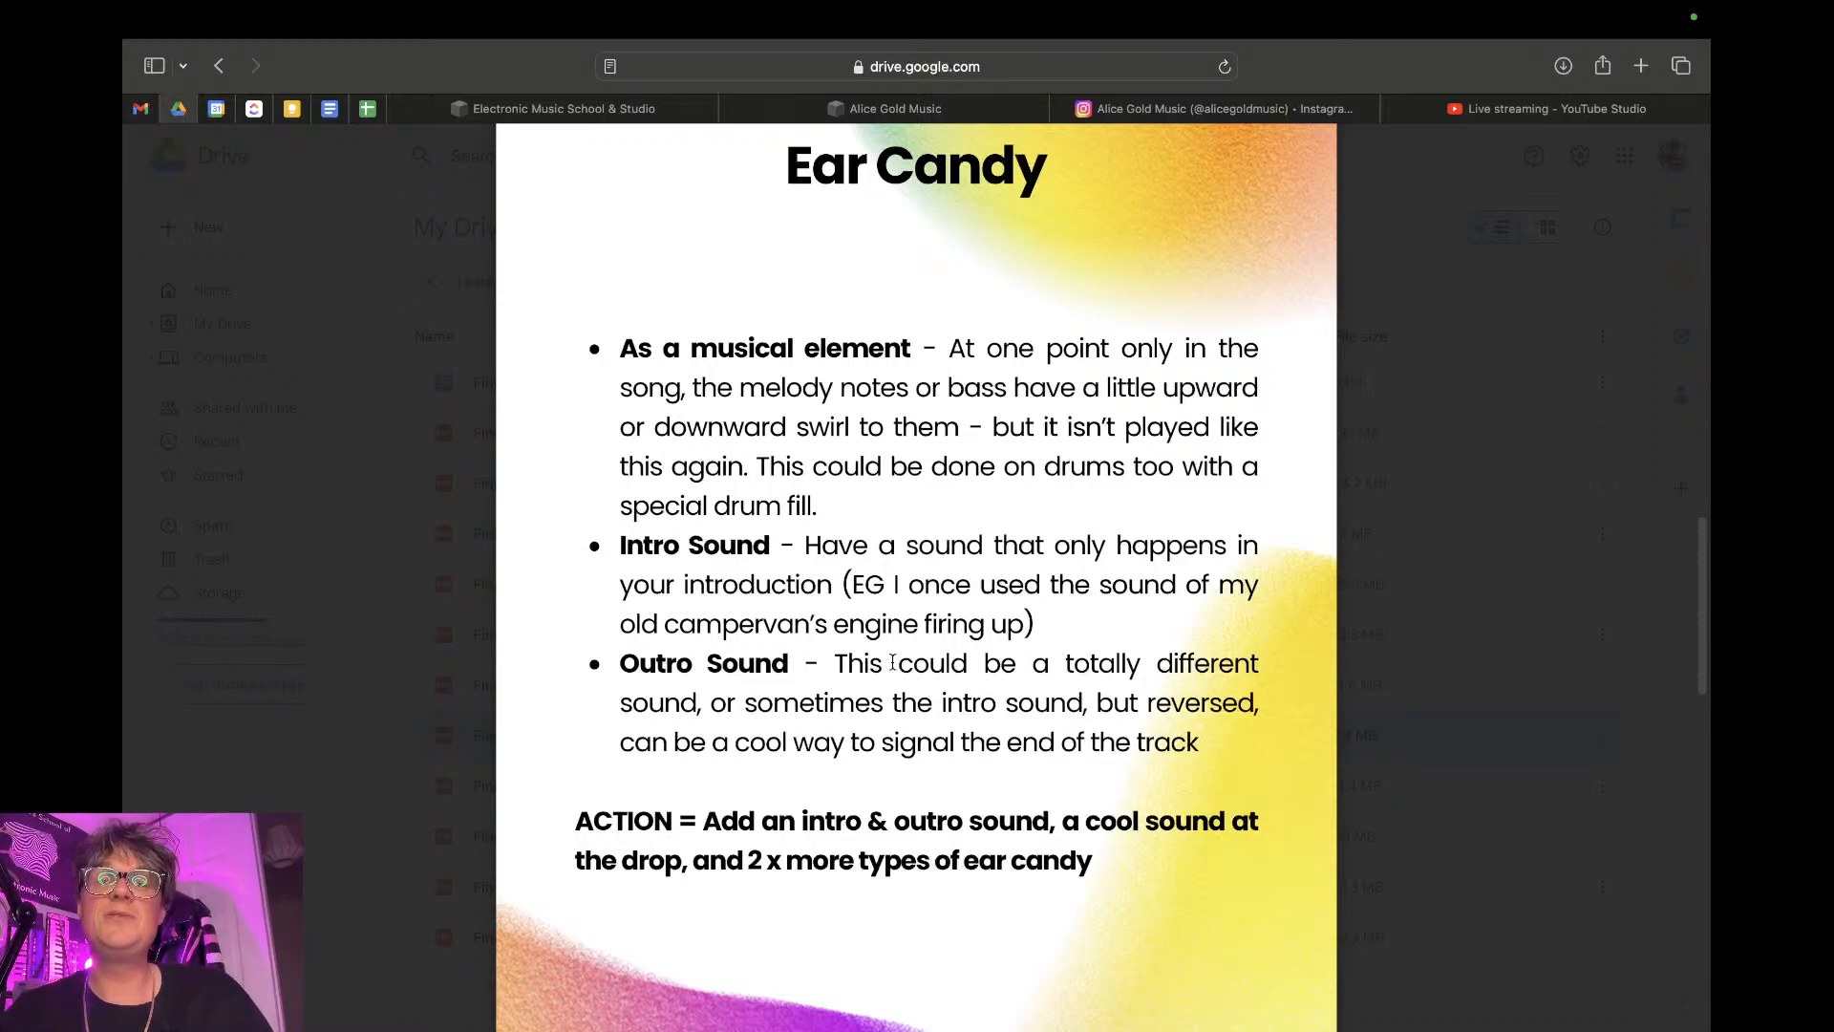
scroll(892, 659, "down", 10)
scroll(893, 633, "up", 5)
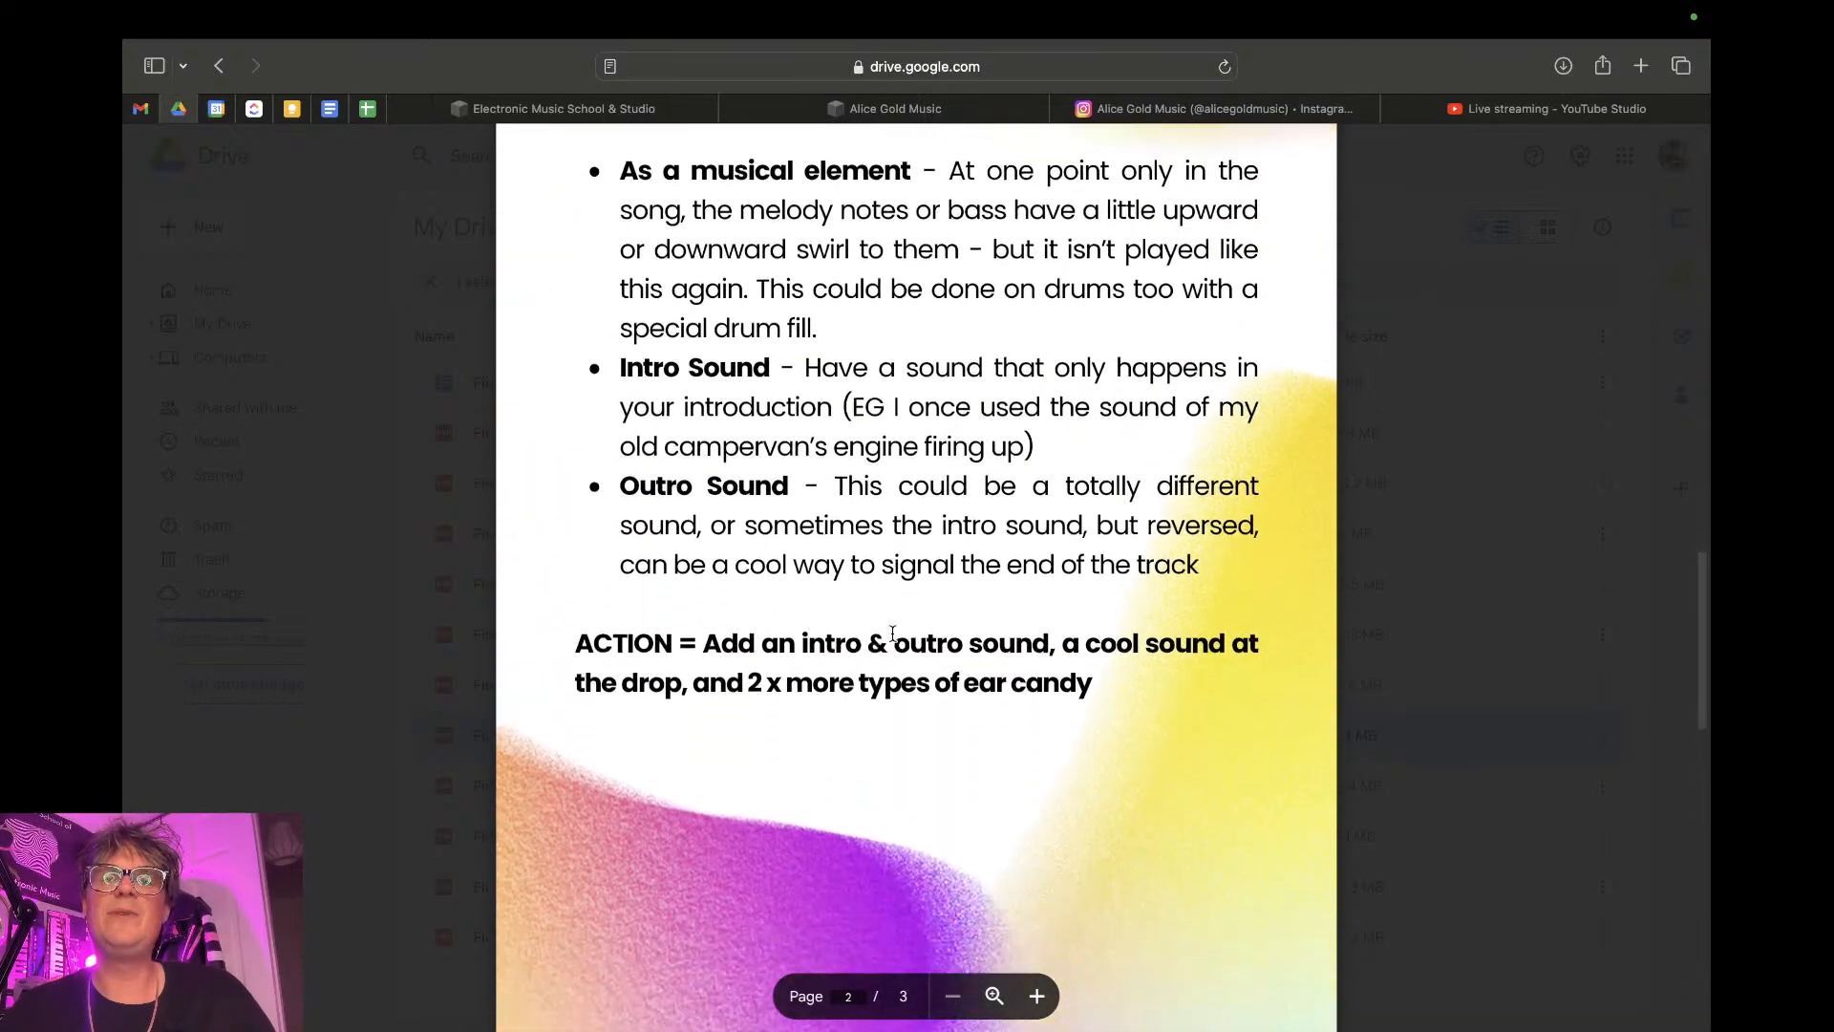
- Read the Artist Inspiration page about PVA at the end of the Day 5 PDF
scroll(892, 634, "down", 20)
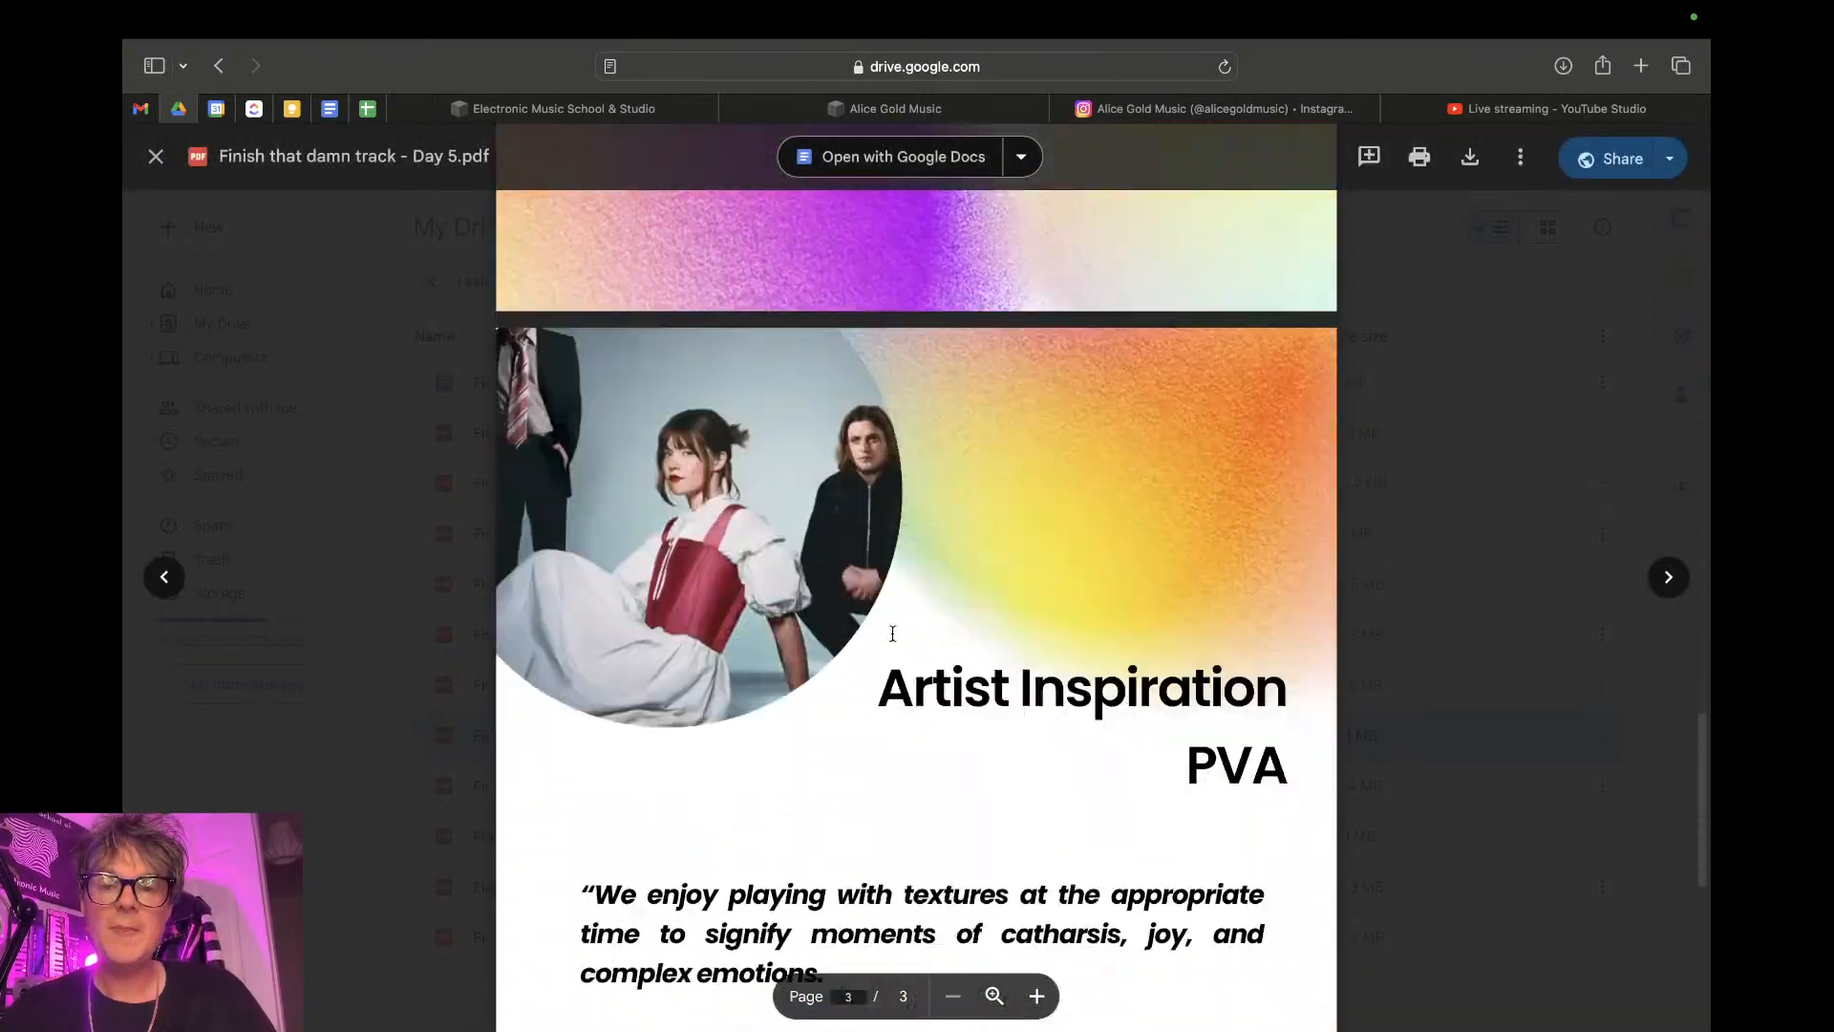
scroll(892, 634, "up", 8)
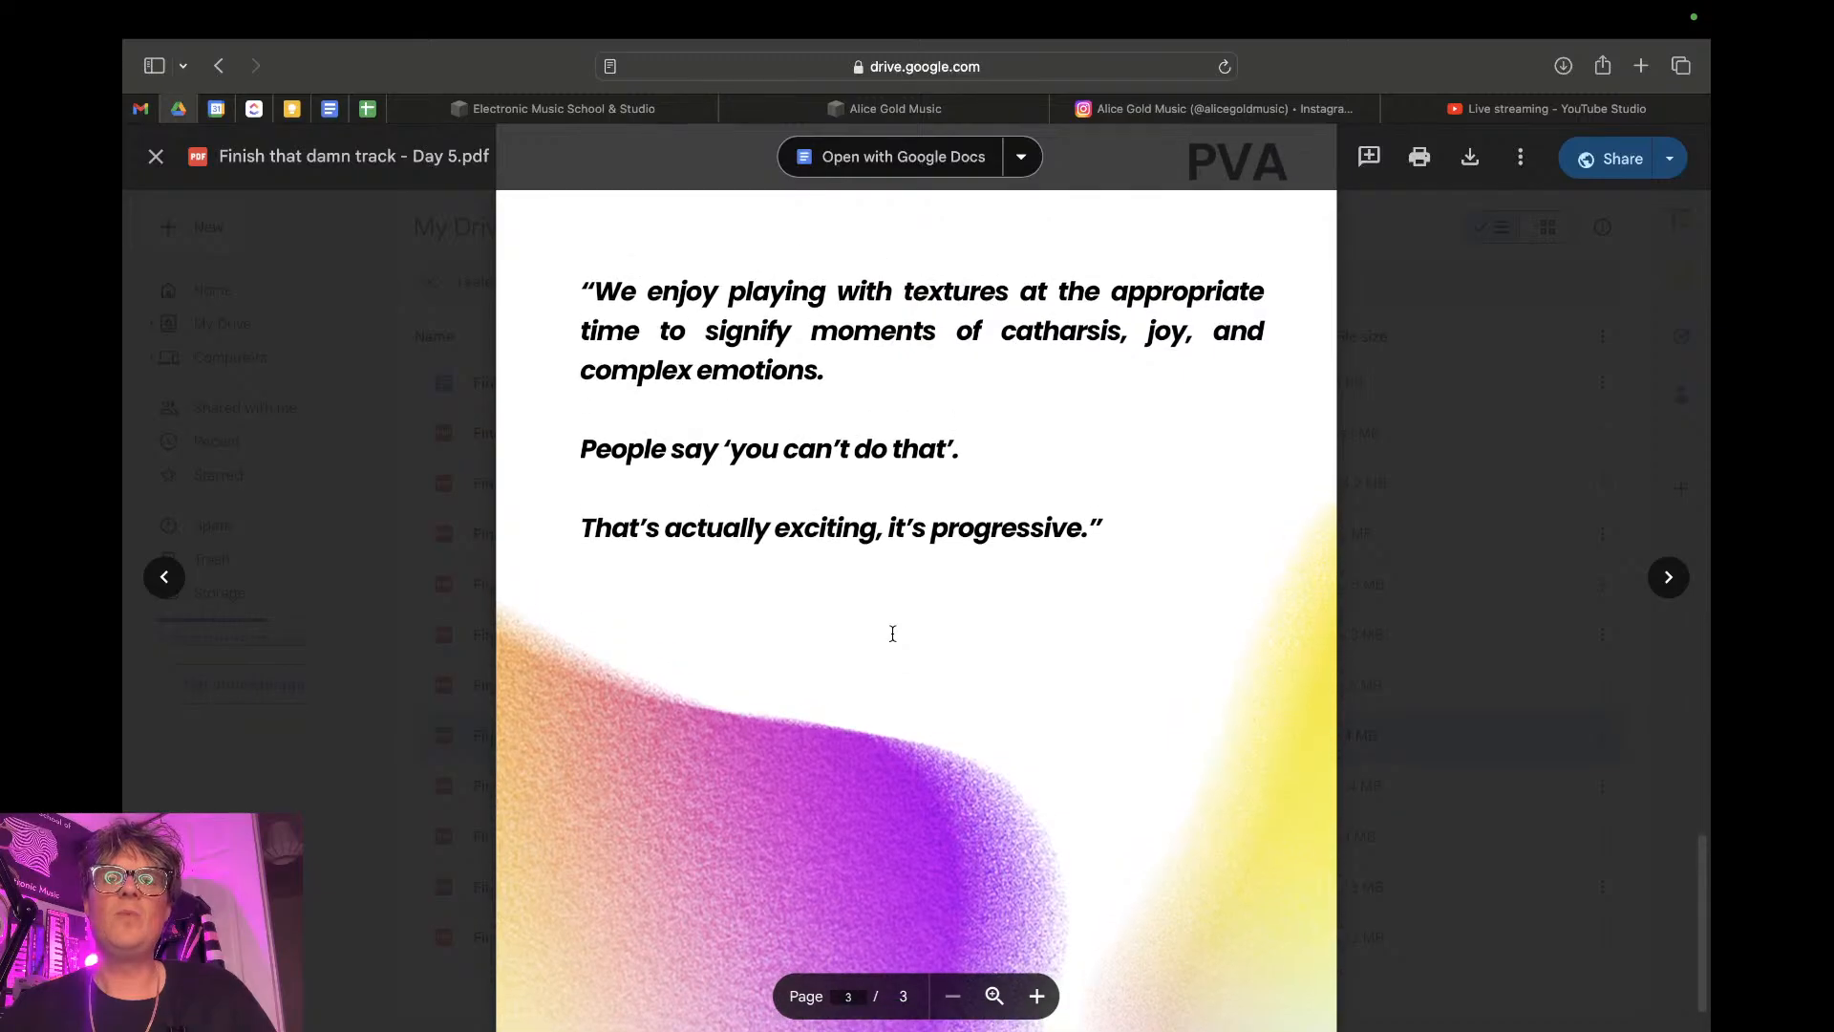
scroll(892, 633, "down", 2)
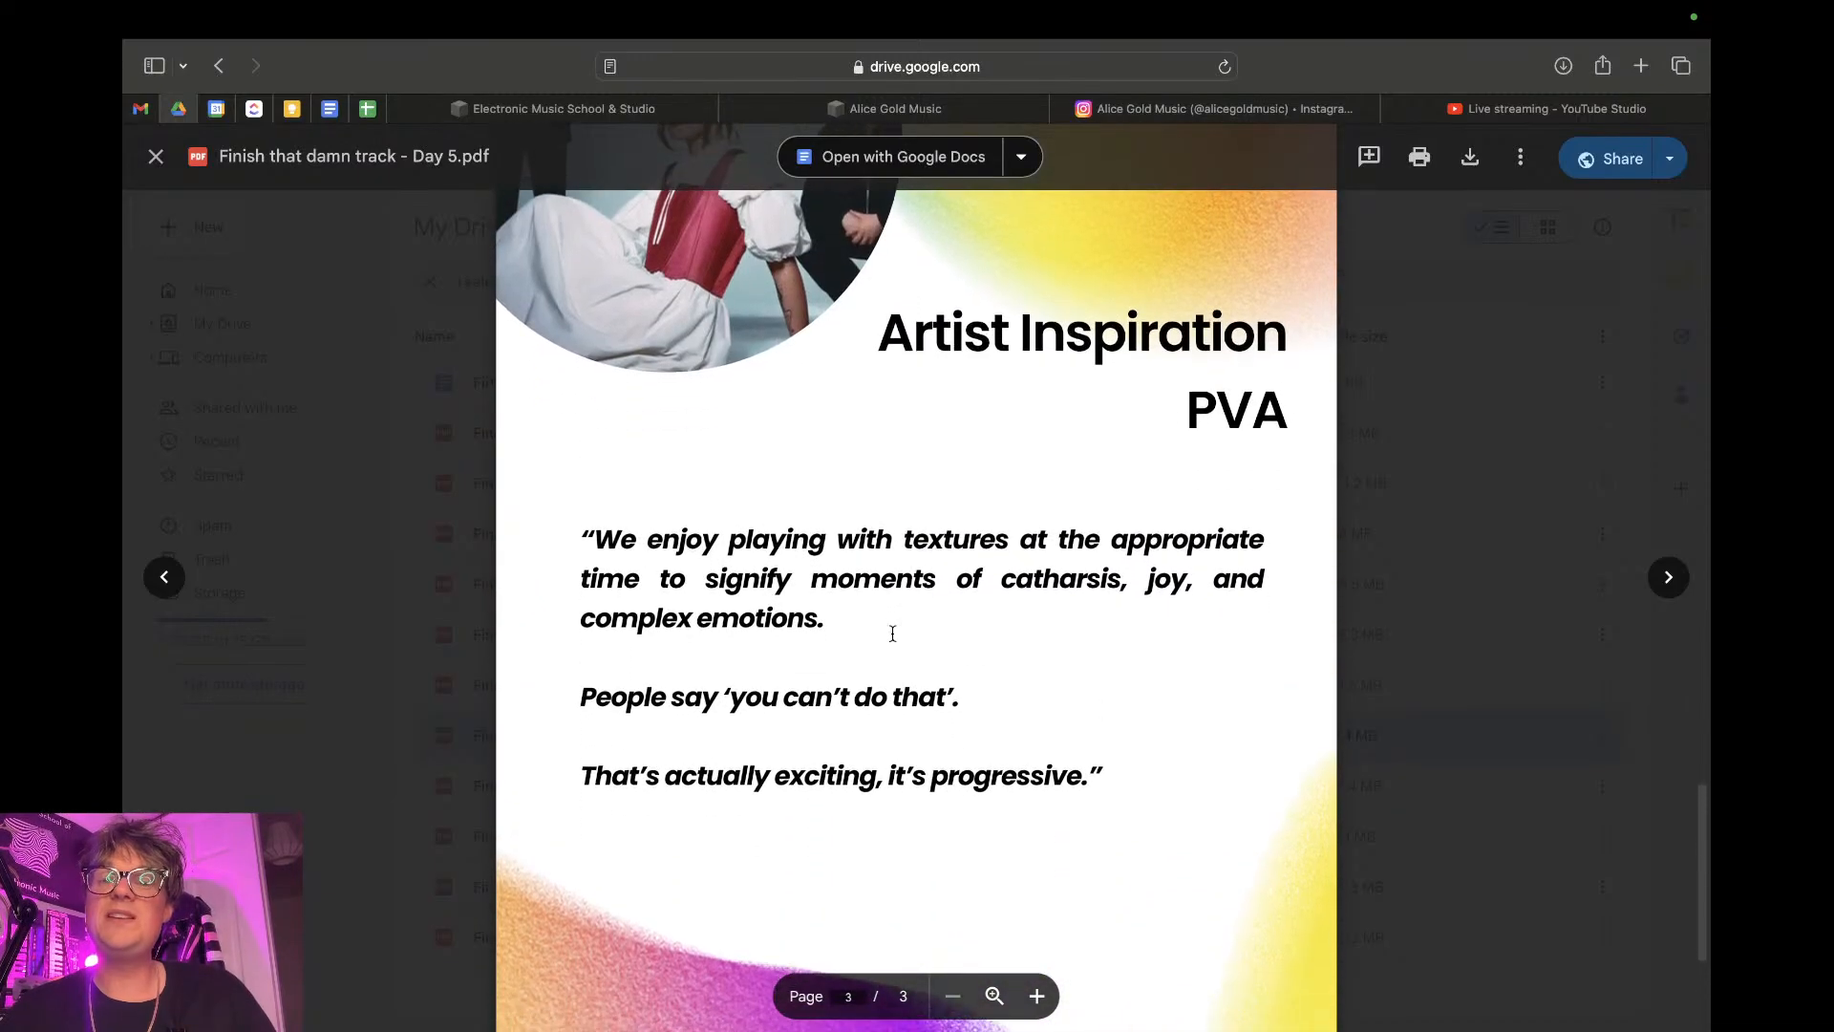
scroll(892, 634, "down", 1)
scroll(892, 633, "up", 3)
scroll(892, 633, "up", 2)
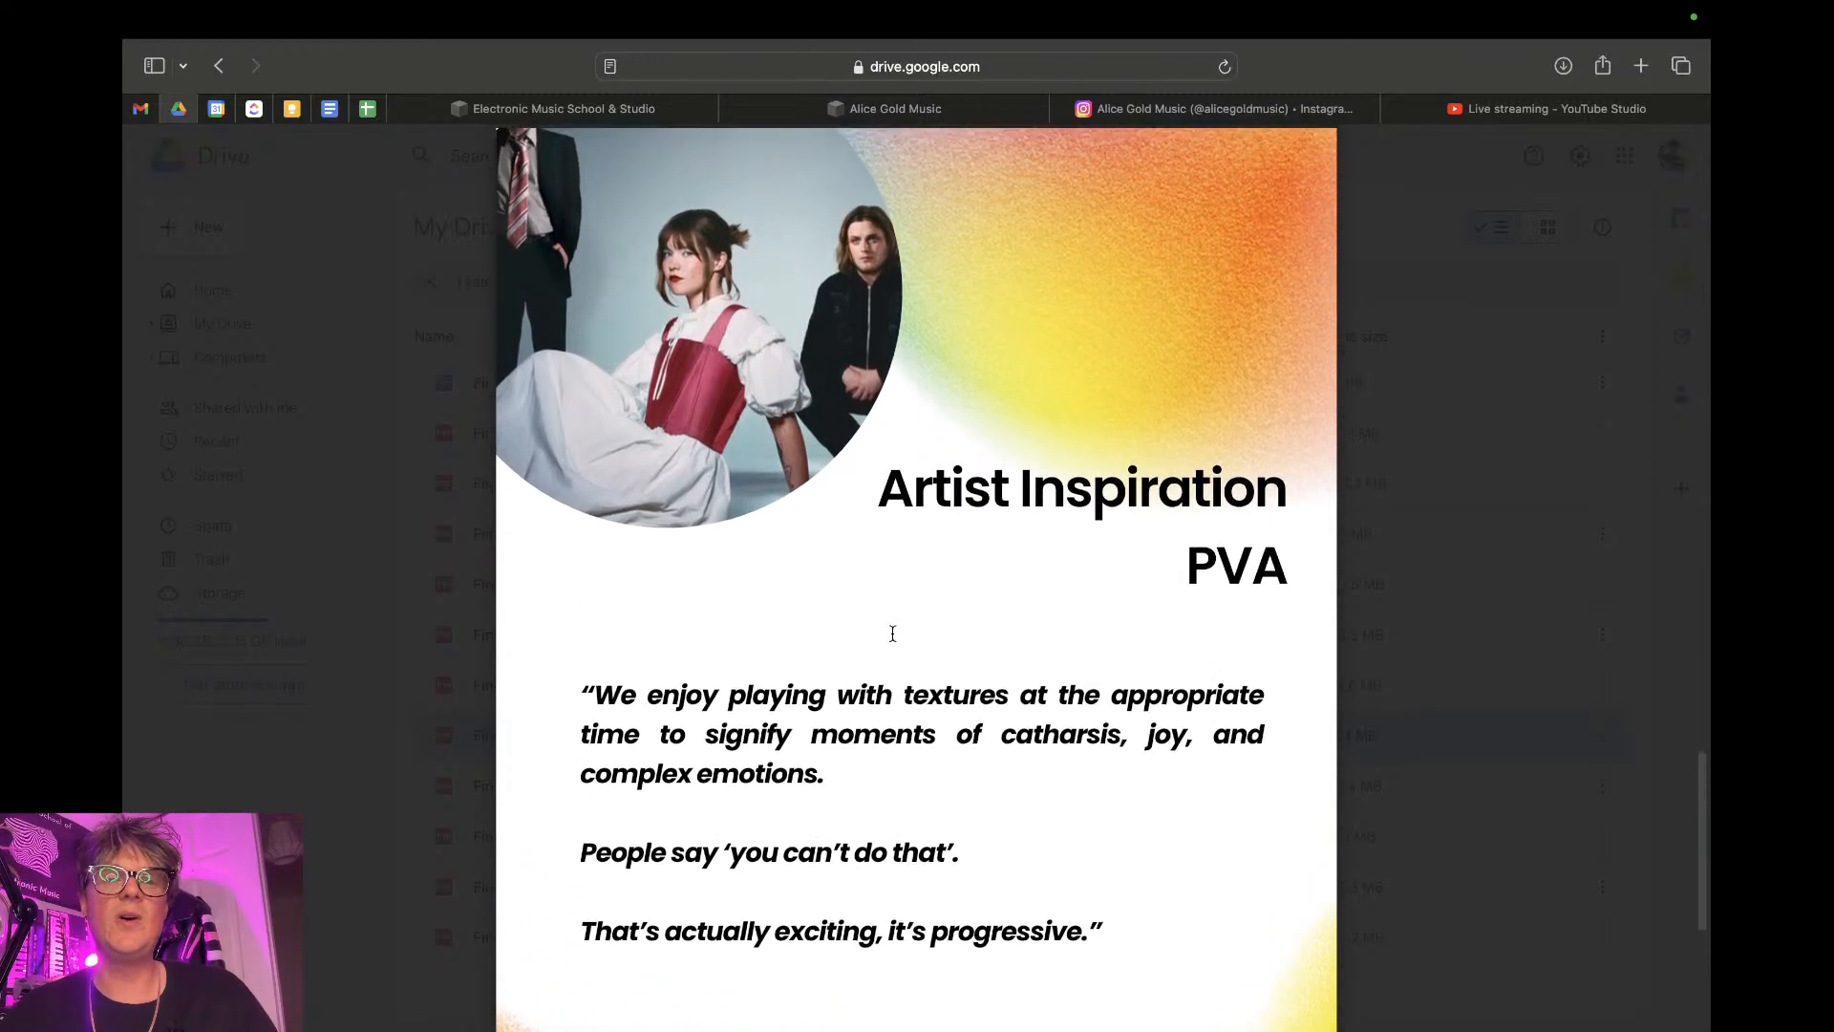
scroll(892, 632, "down", 10)
scroll(650, 285, "up", 1)
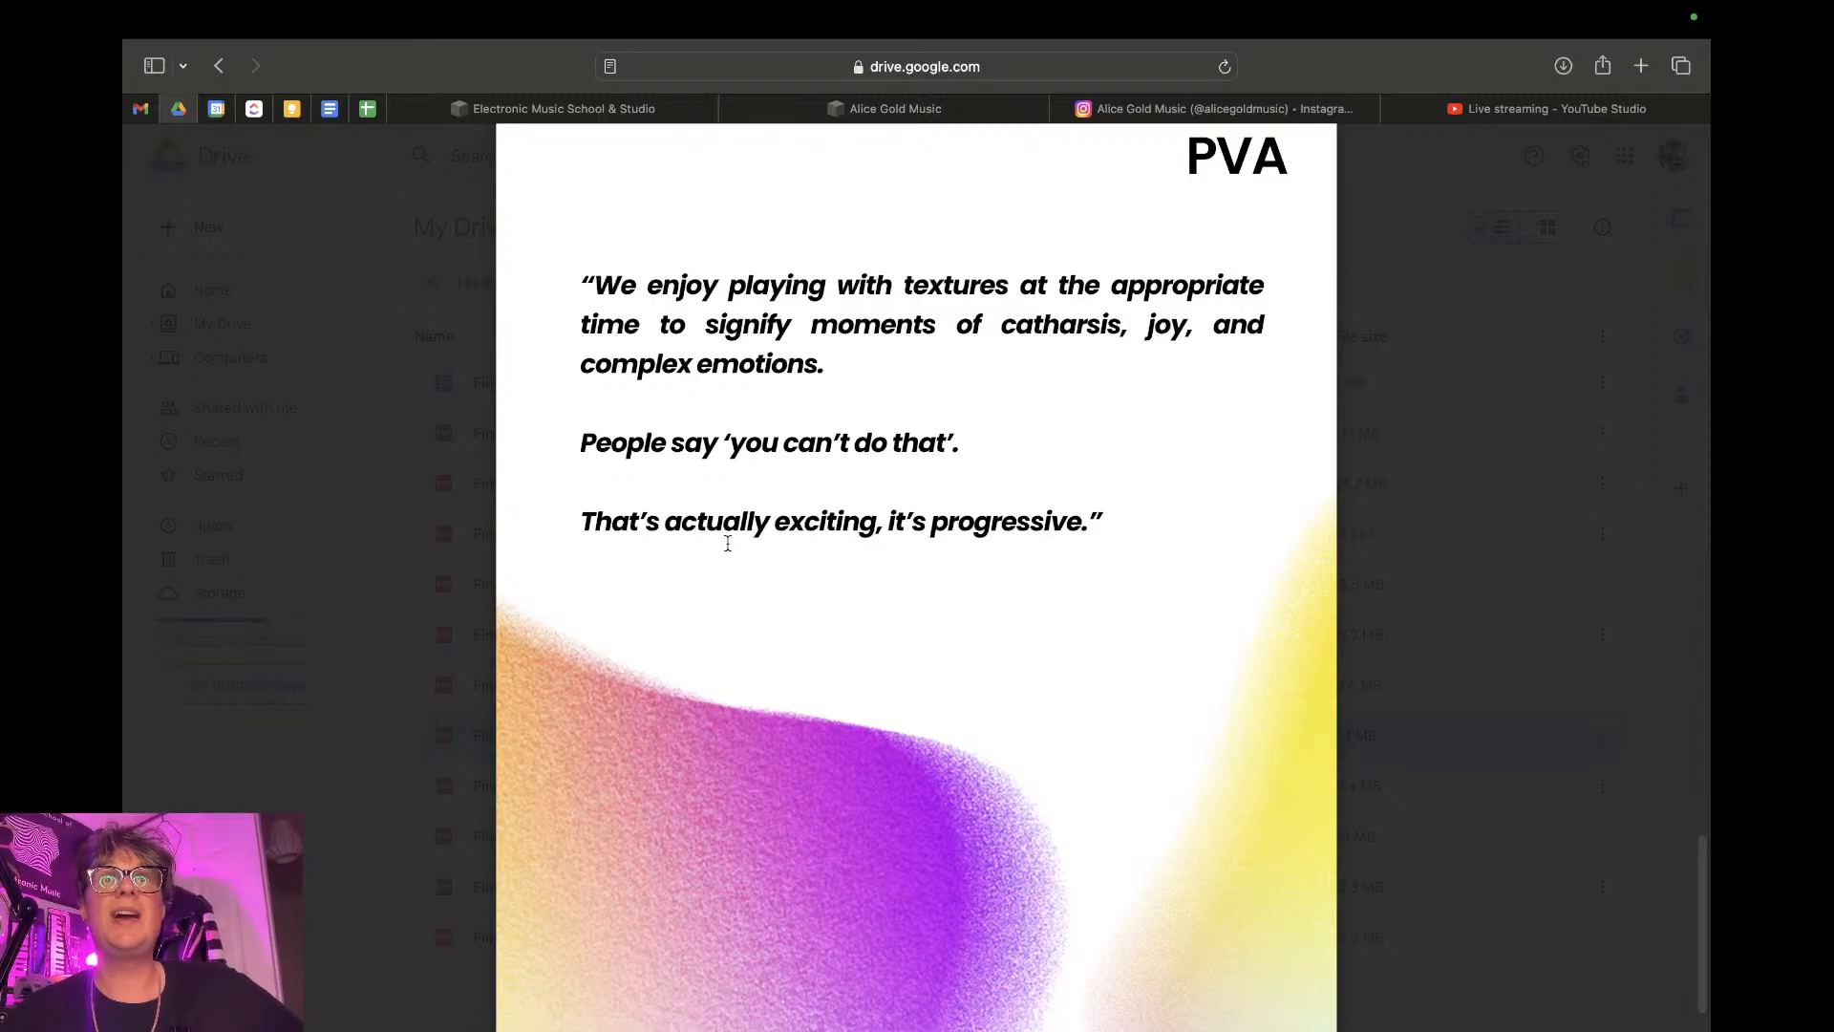
scroll(728, 542, "up", 1)
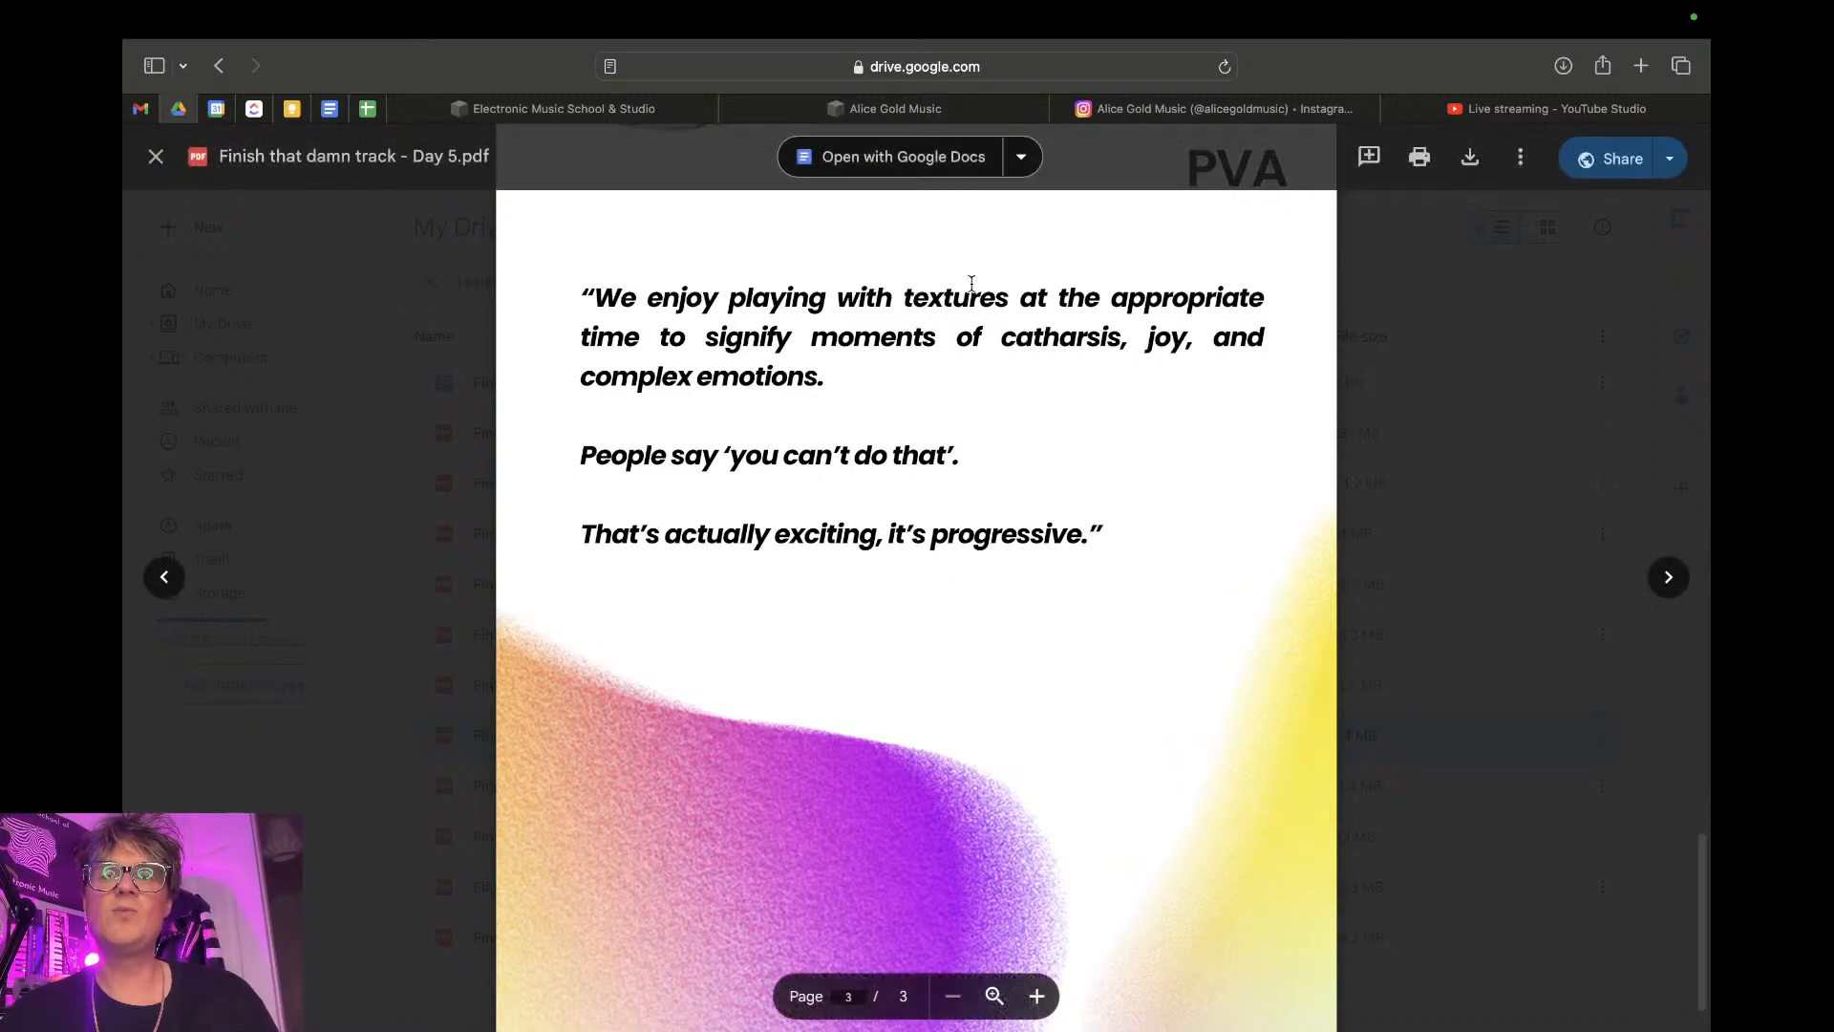
- Bring up the YouTube Studio live streaming page, check Ableton Live and the OBS stream window, and return to YouTube Studio
left_click(1433, 107)
key("ctrl+Right")
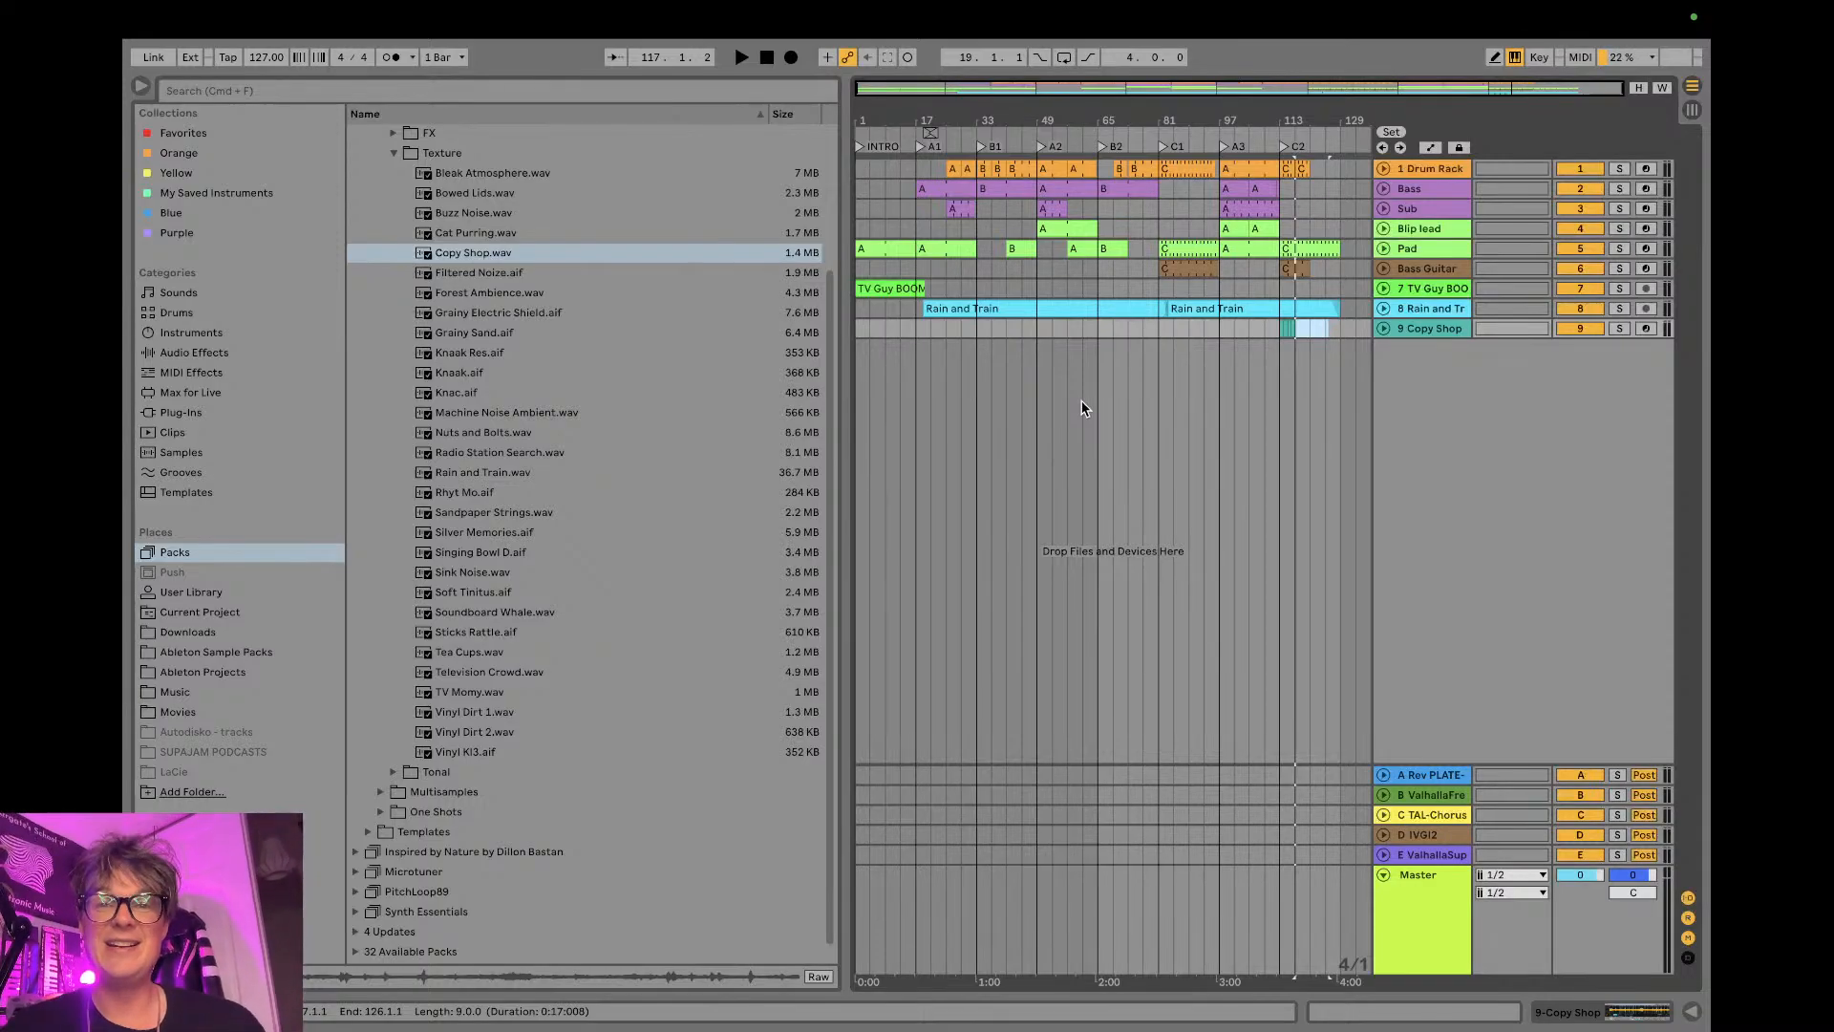
key("ctrl+Right")
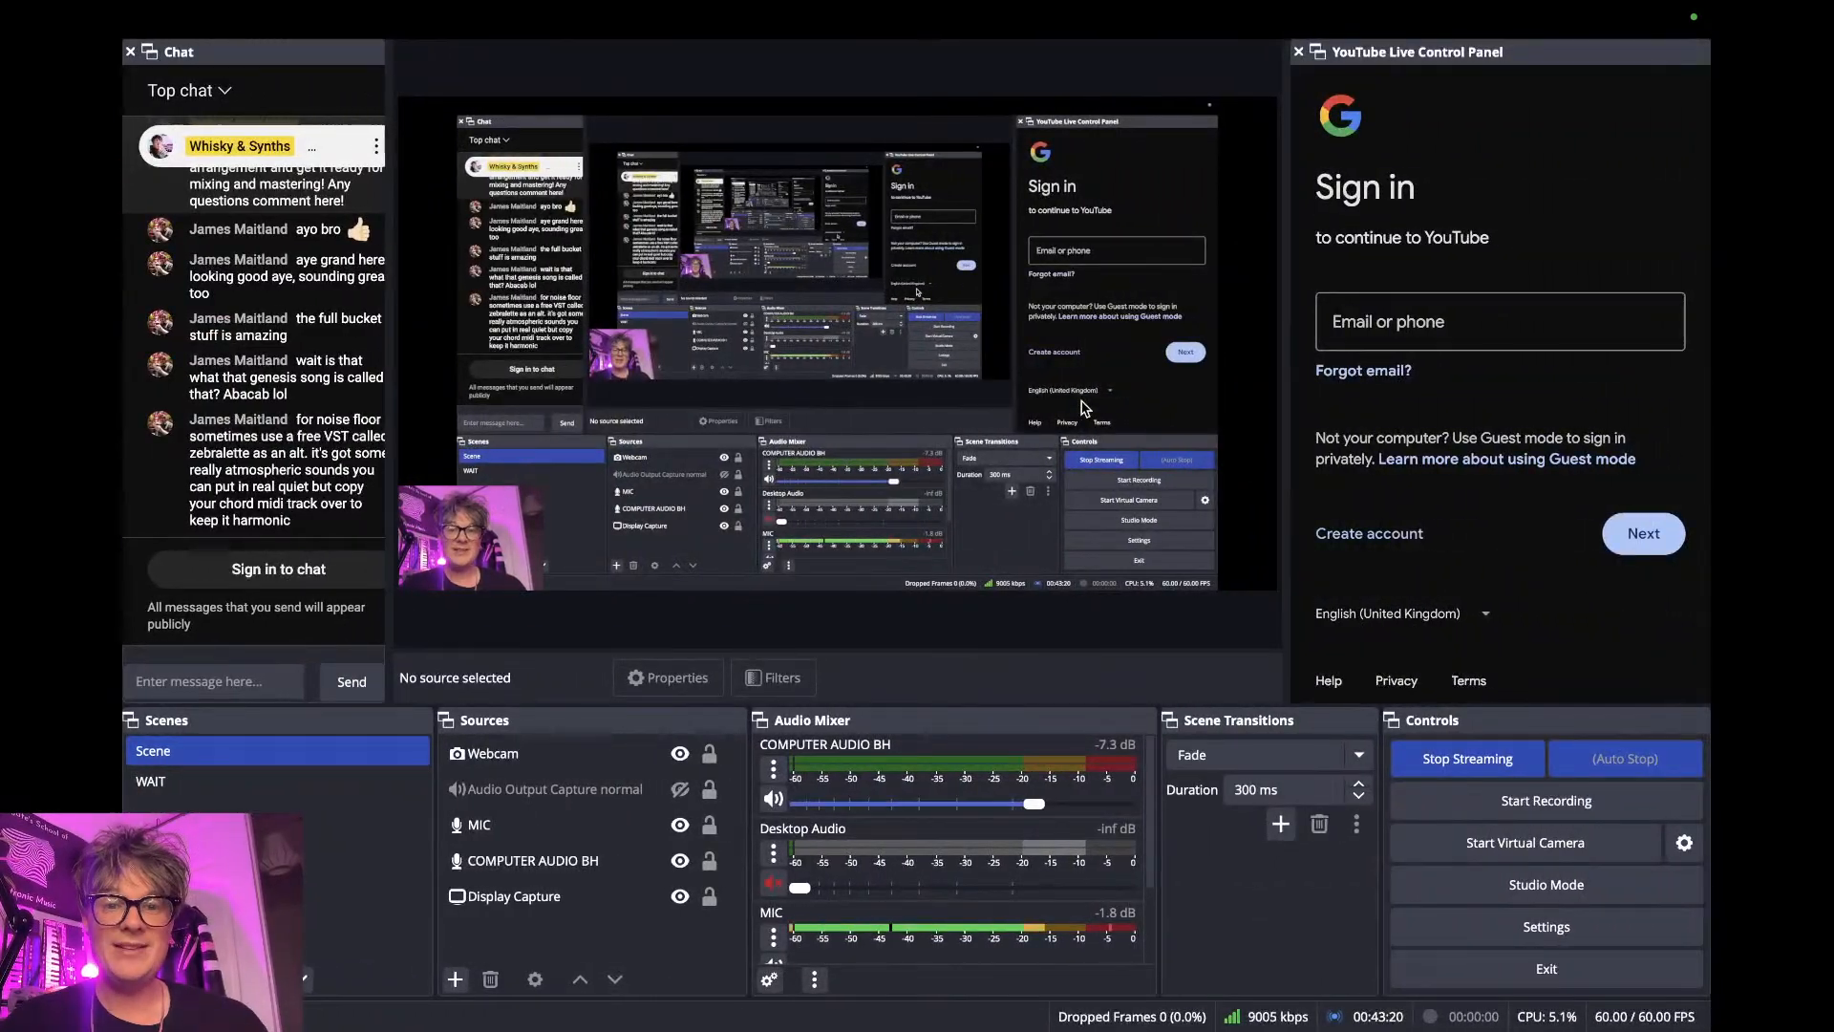
key("ctrl+Left")
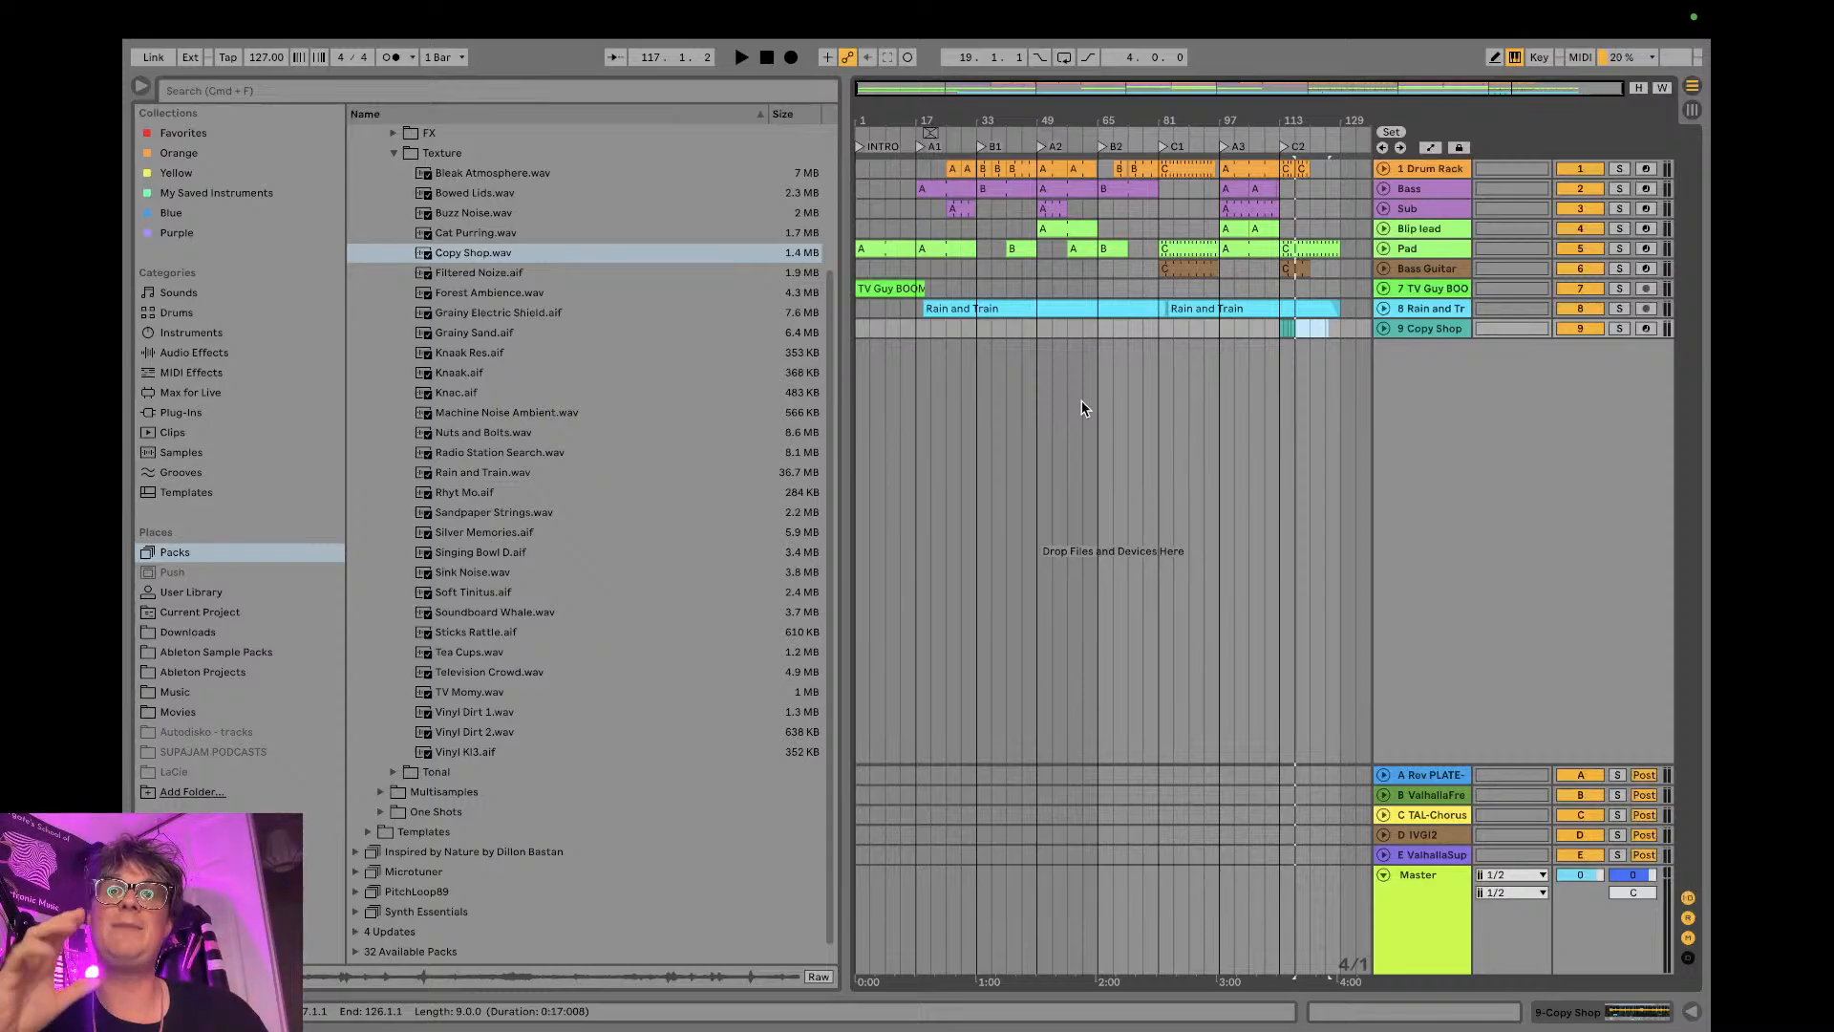
key("ctrl+Left")
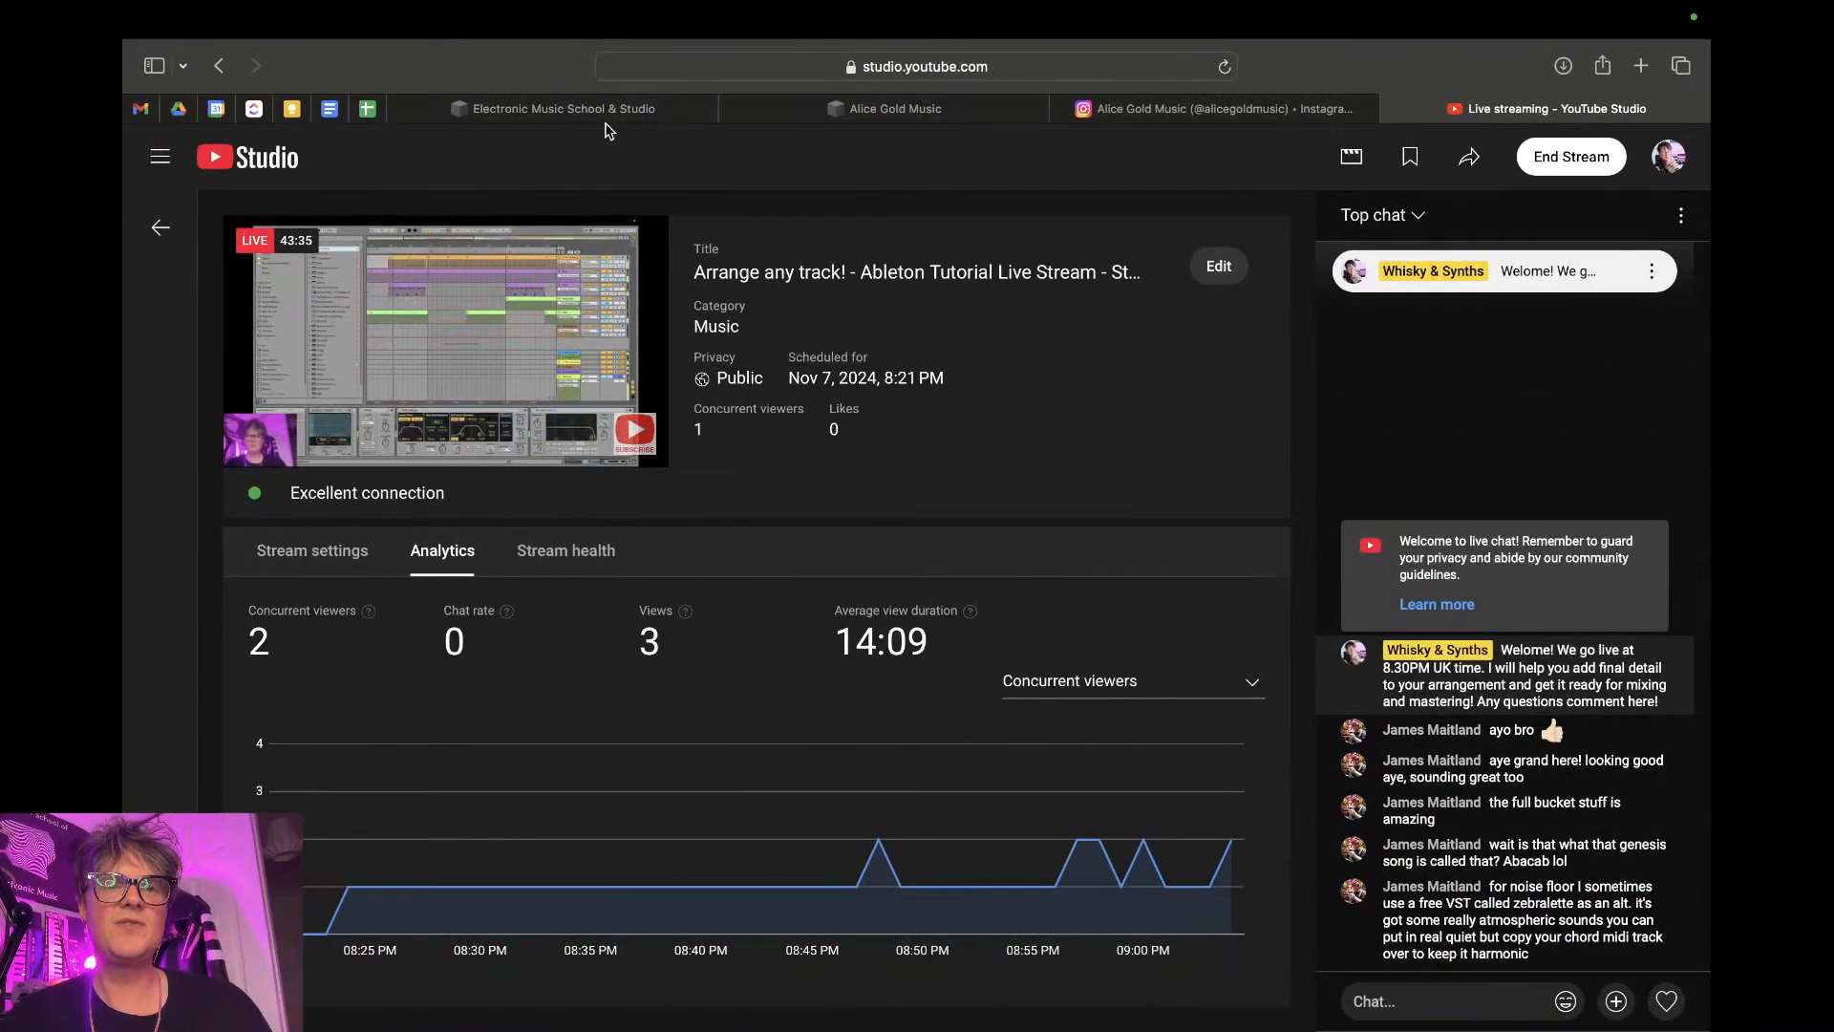